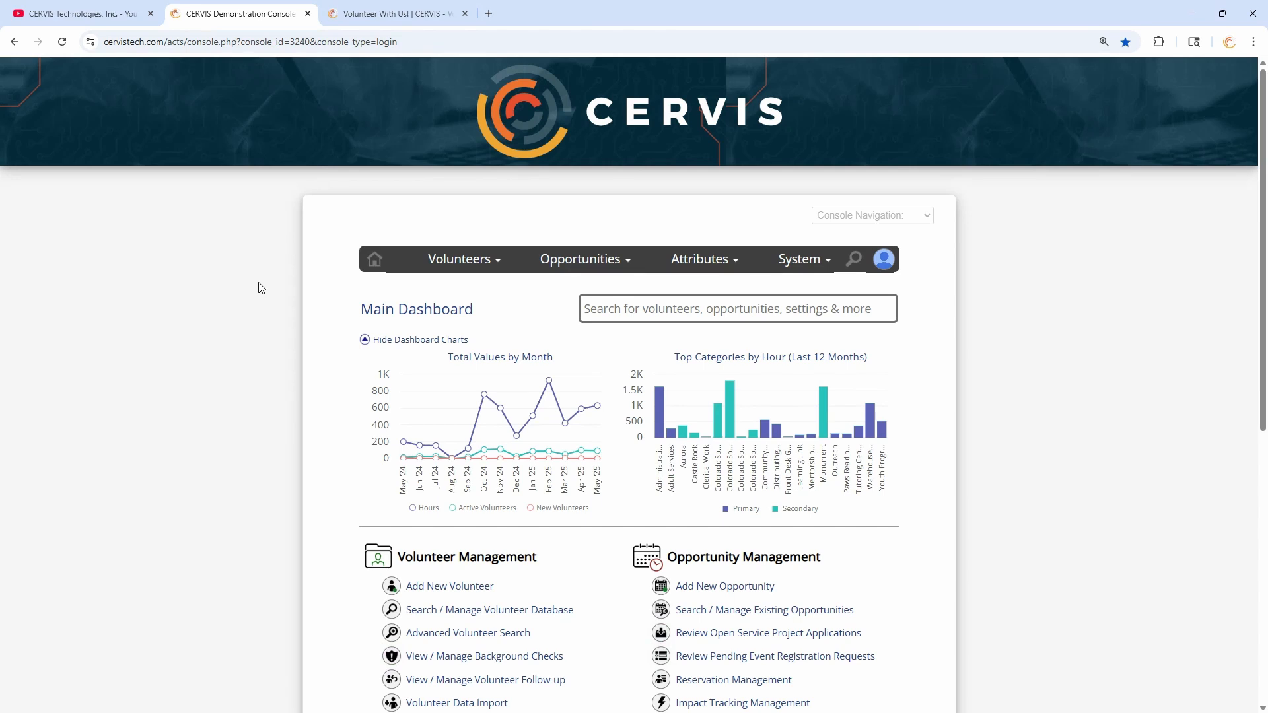
- Open 'Search / Manage Existing Opportunities' under Opportunity Management on the Main Dashboard
scroll(262, 288, "down", 3)
scroll(261, 288, "down", 1)
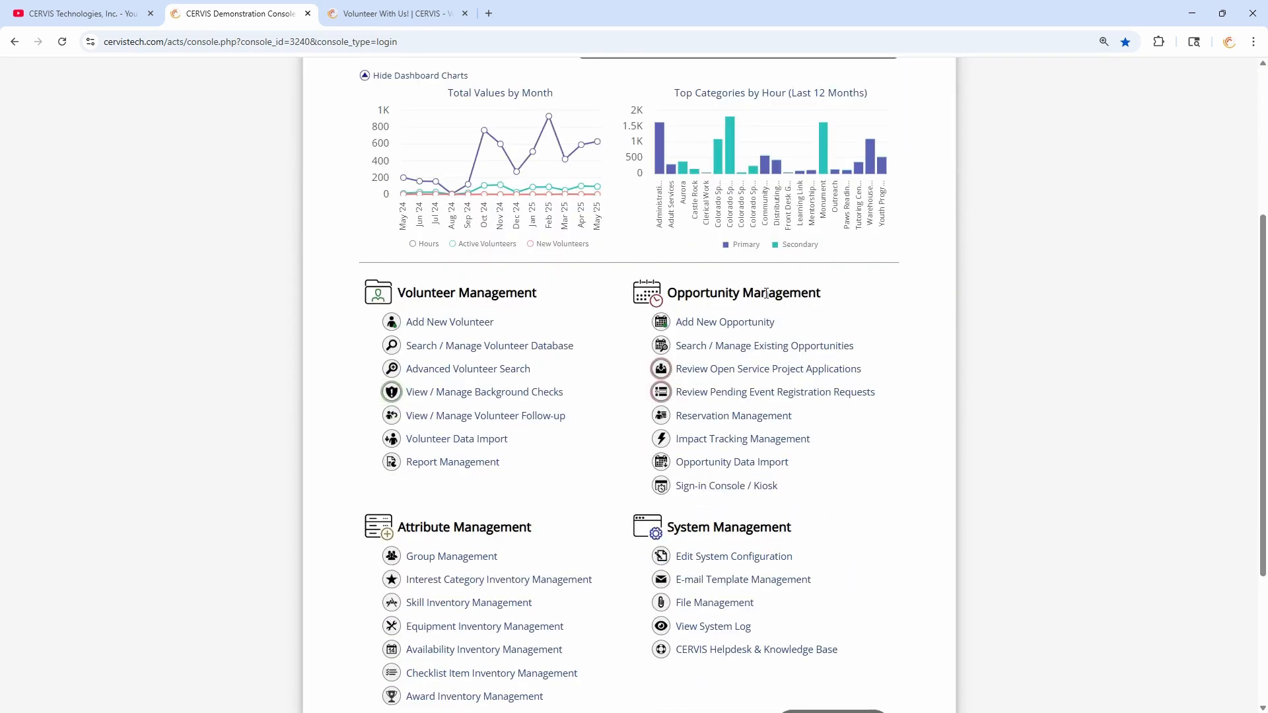
left_click(713, 348)
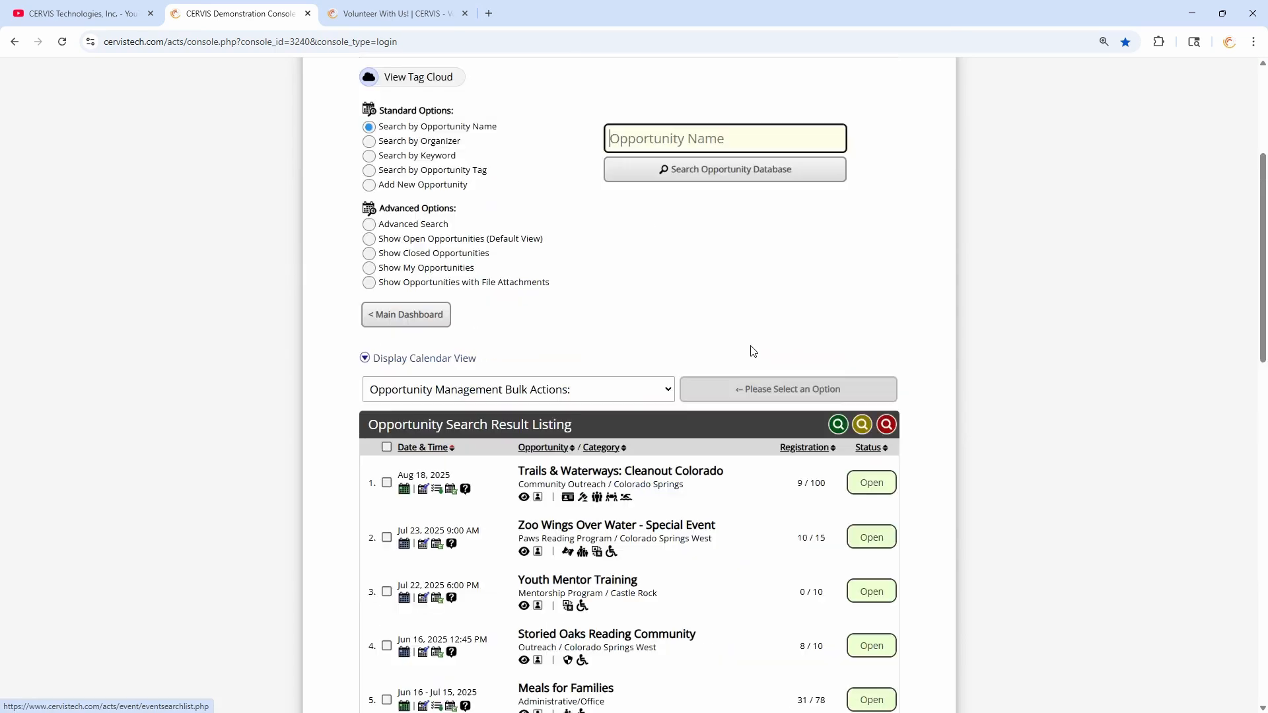
scroll(686, 341, "down", 3)
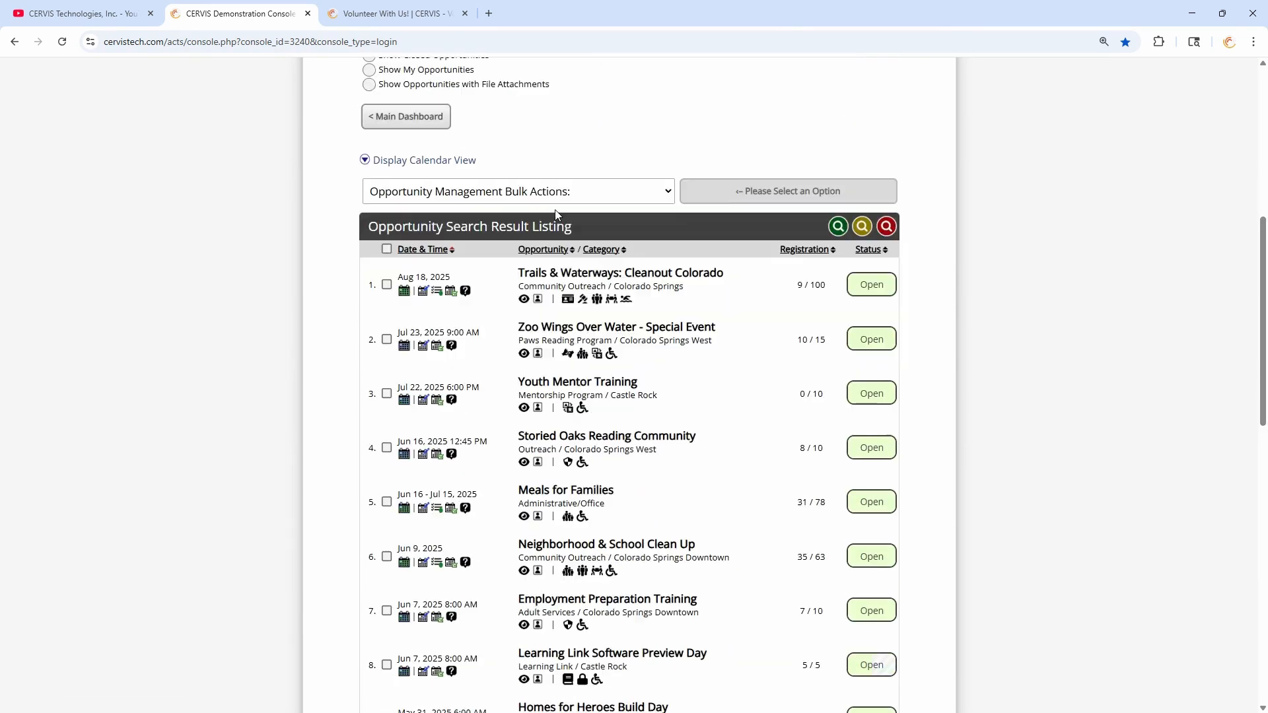
left_click(451, 292)
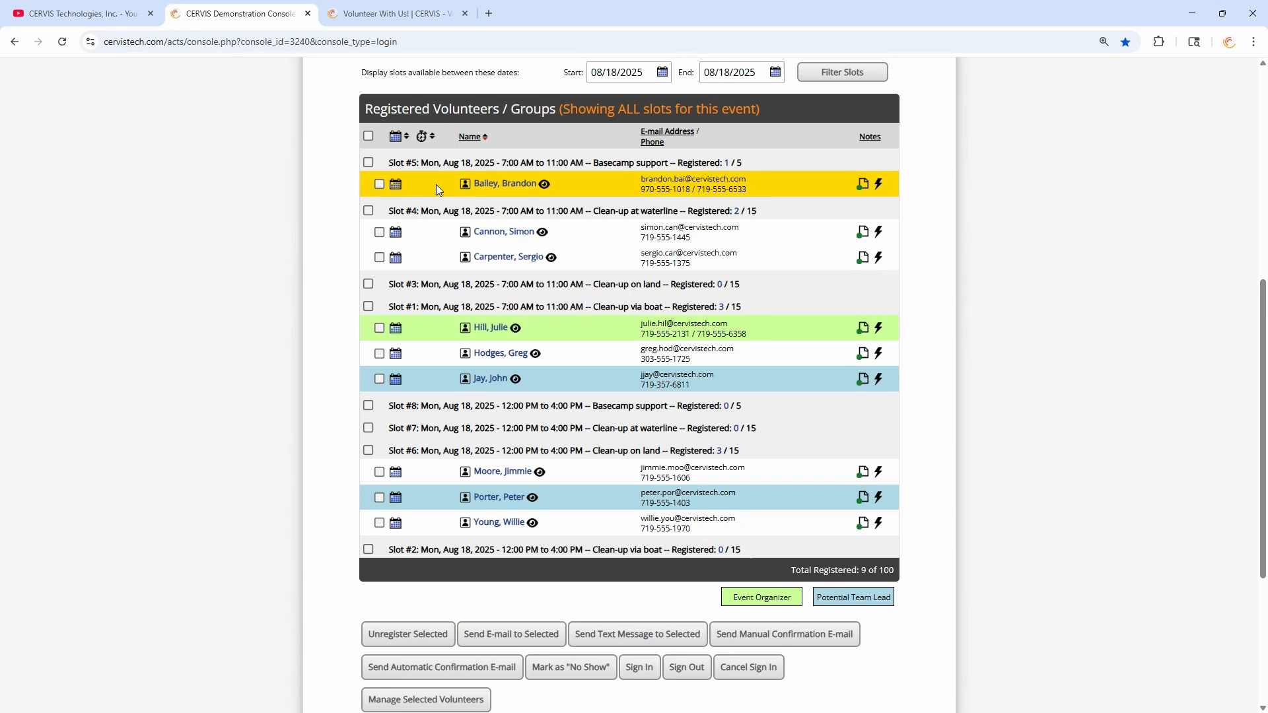
left_click(368, 163)
left_click(368, 166)
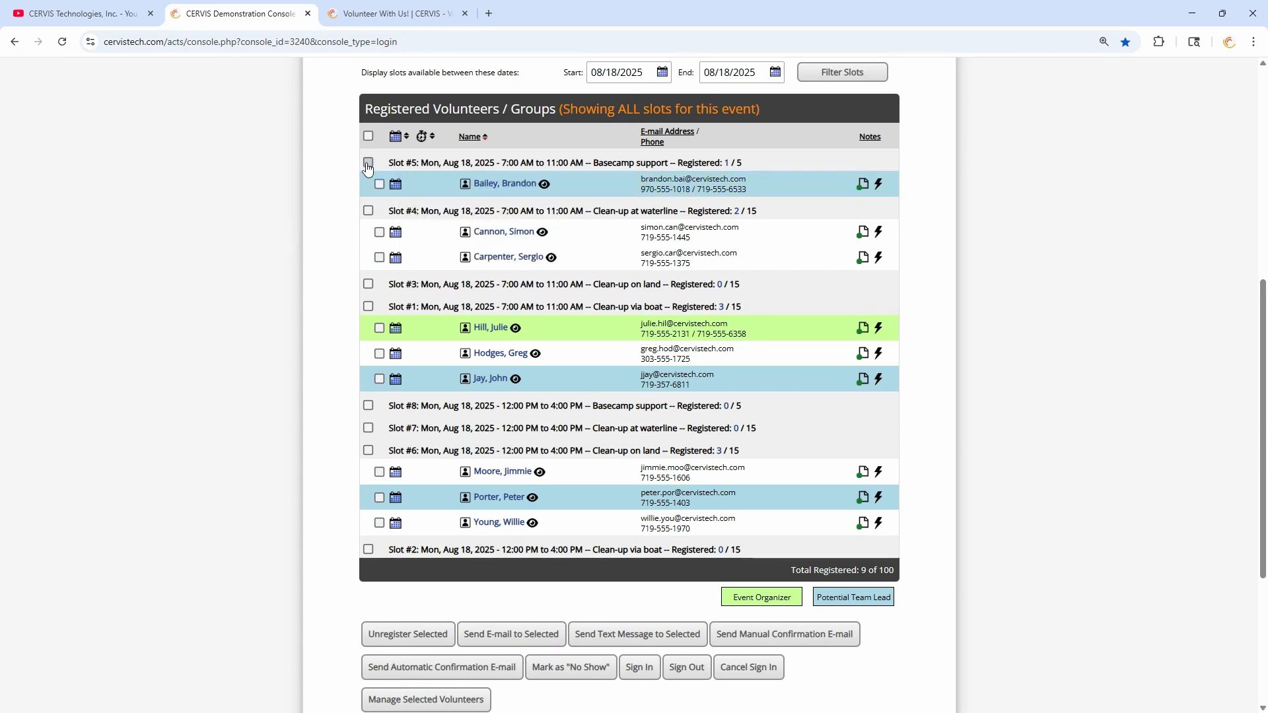
scroll(355, 231, "down", 4)
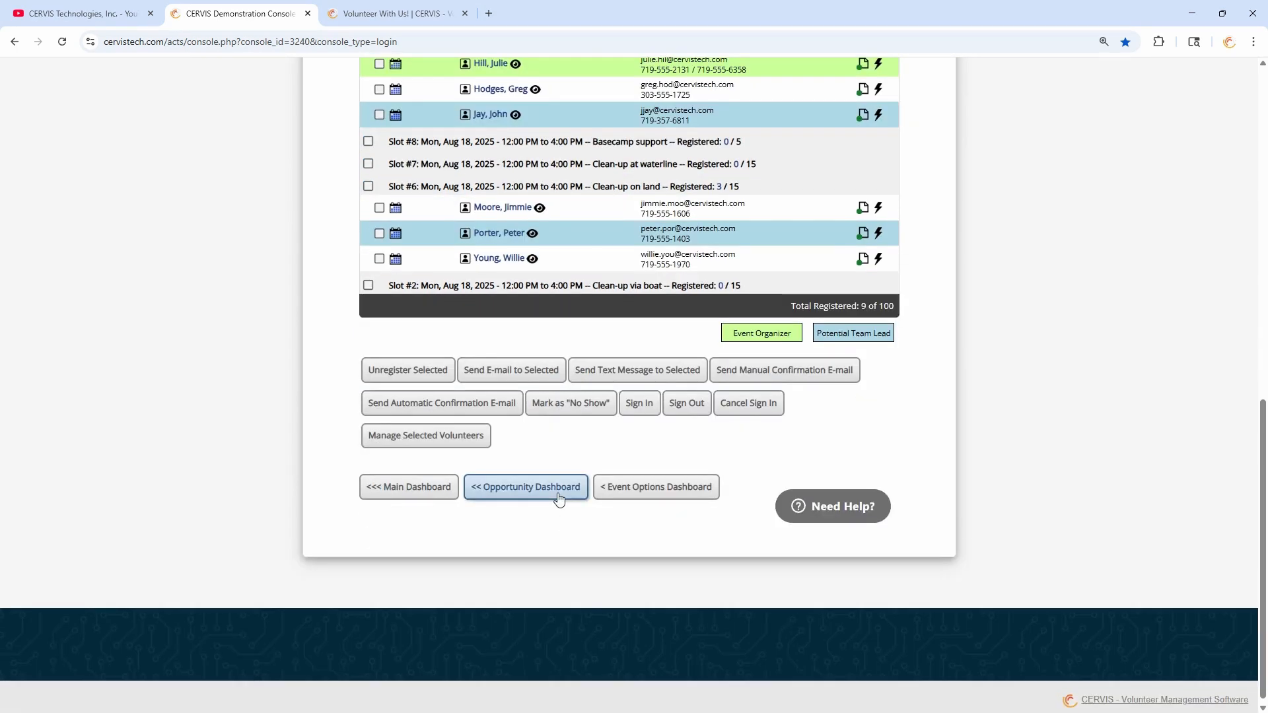
left_click(559, 492)
scroll(558, 436, "down", 6)
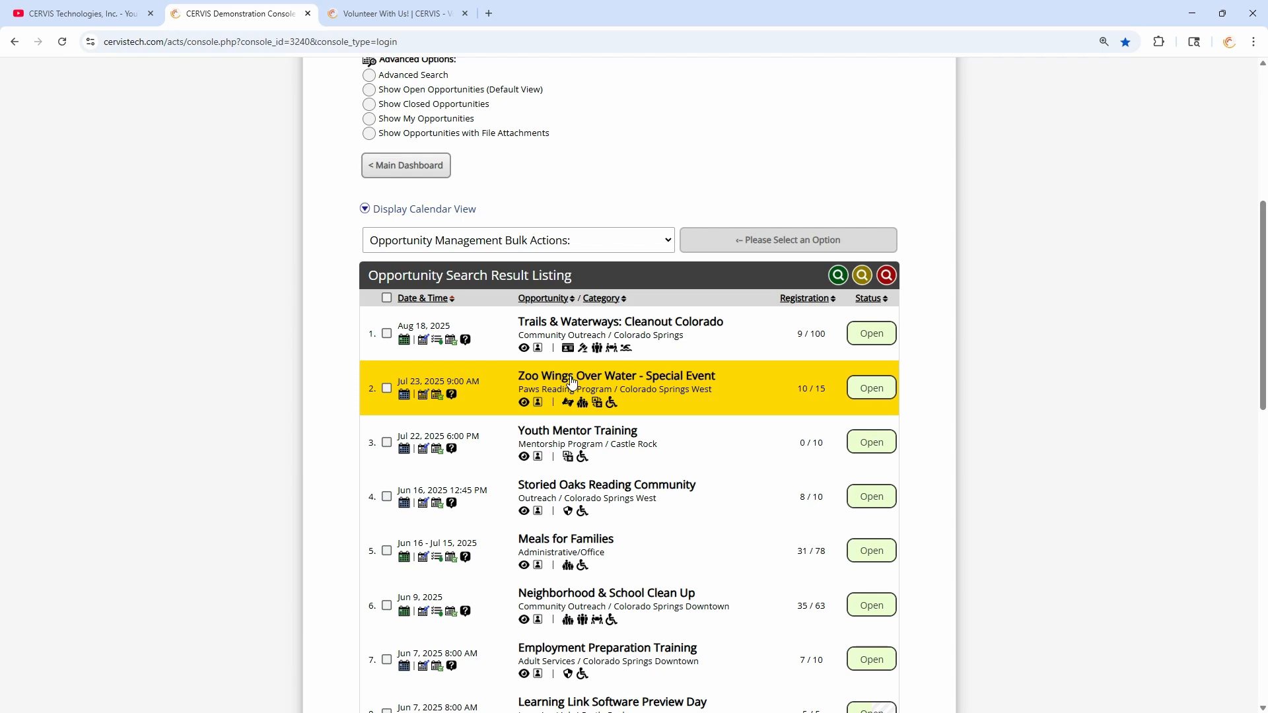
- Open the Trails & Waterways: Cleanout Colorado roster (9 of 100 registered), then show the account menu
left_click(452, 341)
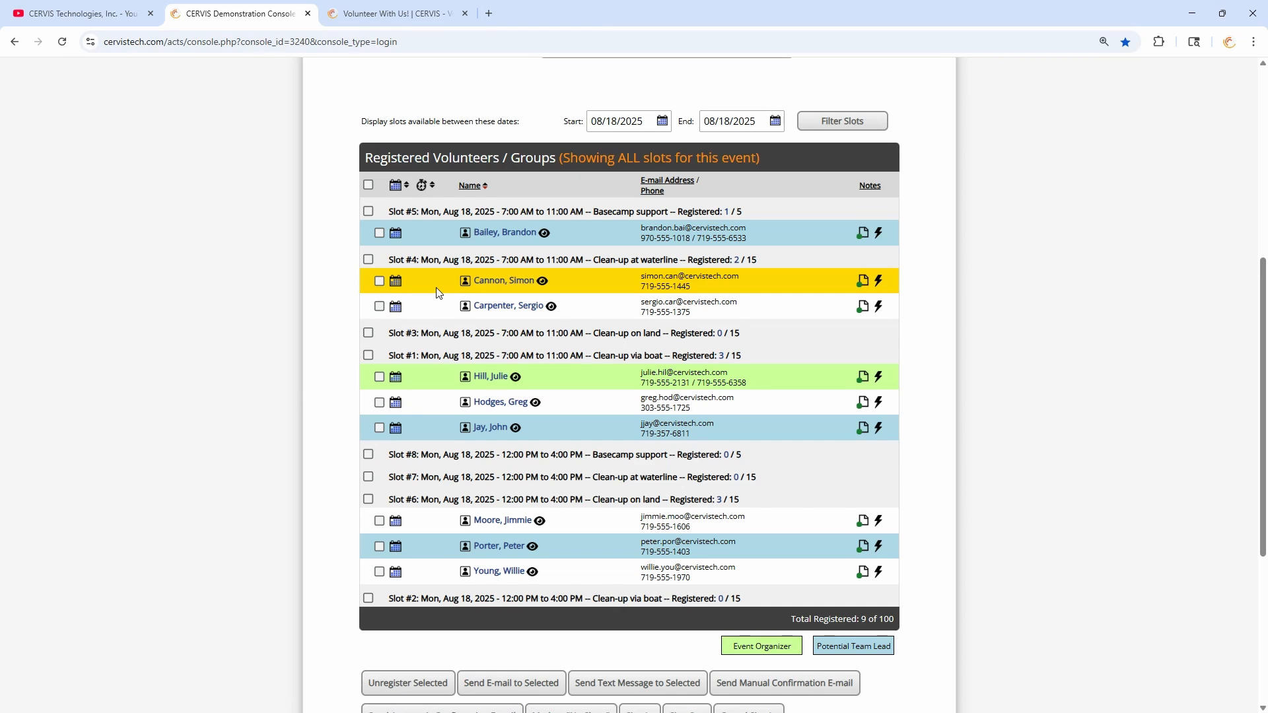
mouse_move(396, 237)
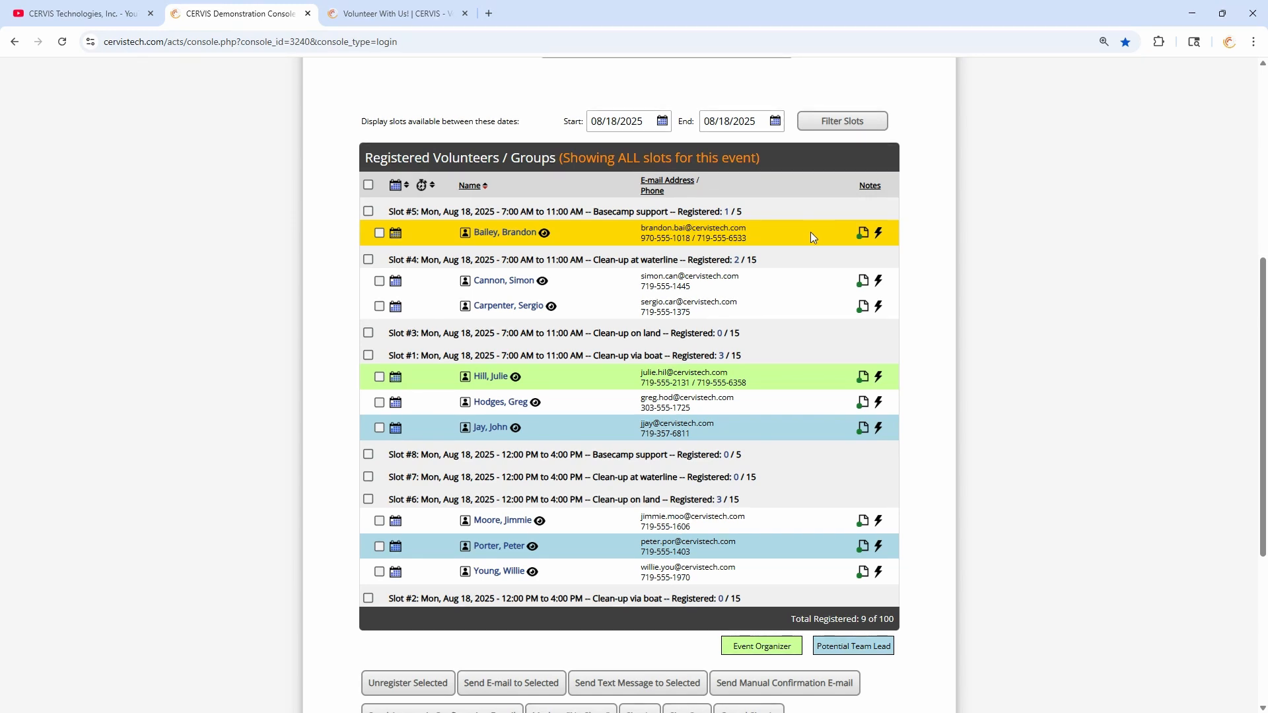
scroll(826, 234, "up", 6)
left_click(884, 258)
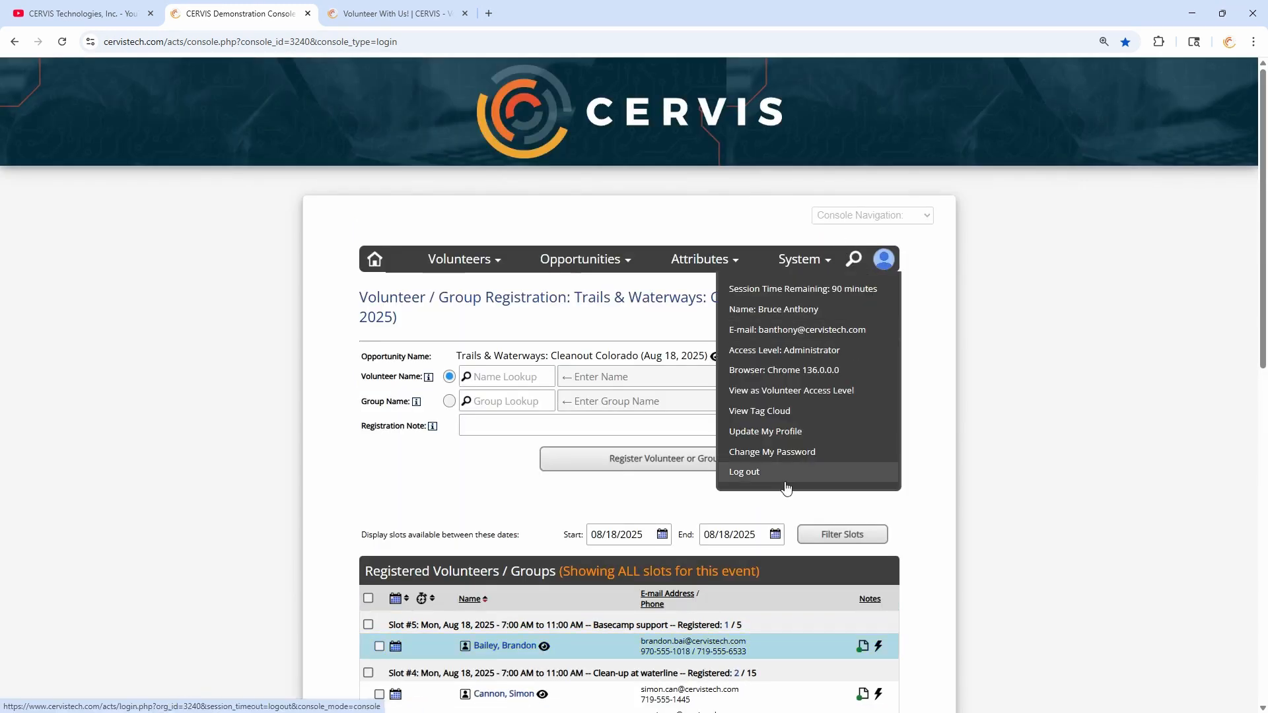
- Go to the public CERVIS Event Listing from Console Navigation
left_click(872, 215)
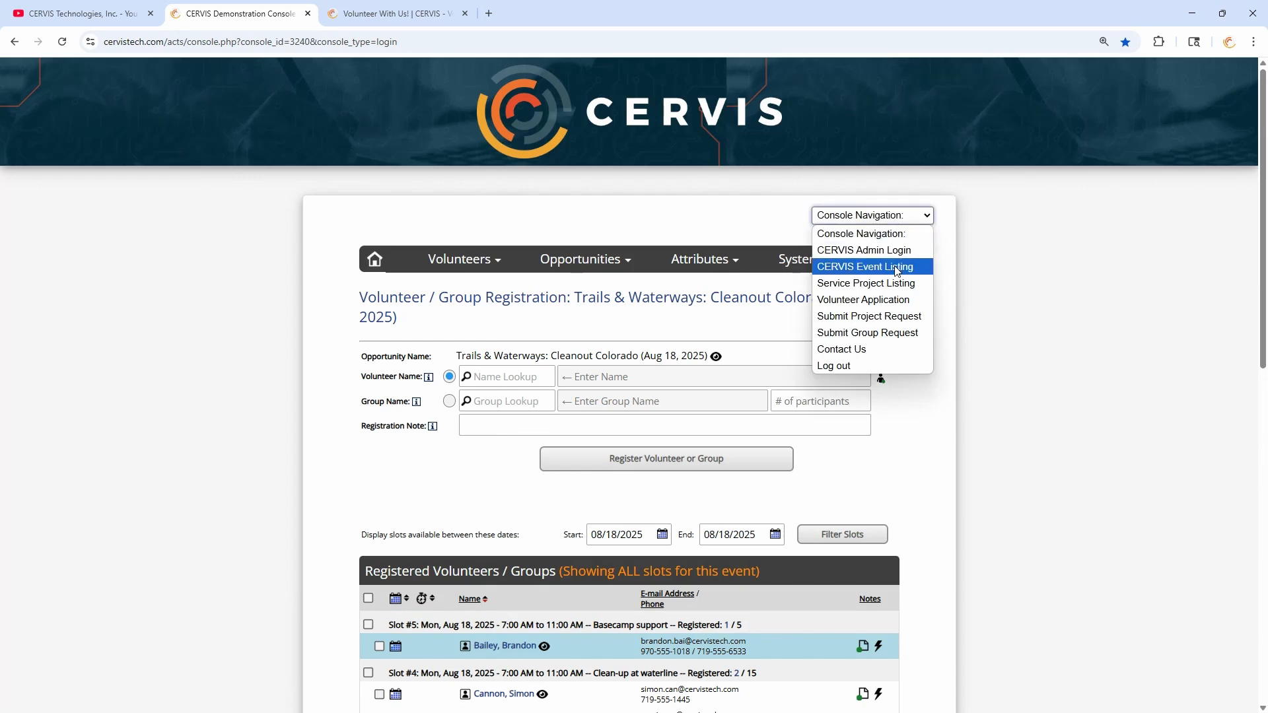
left_click(852, 264)
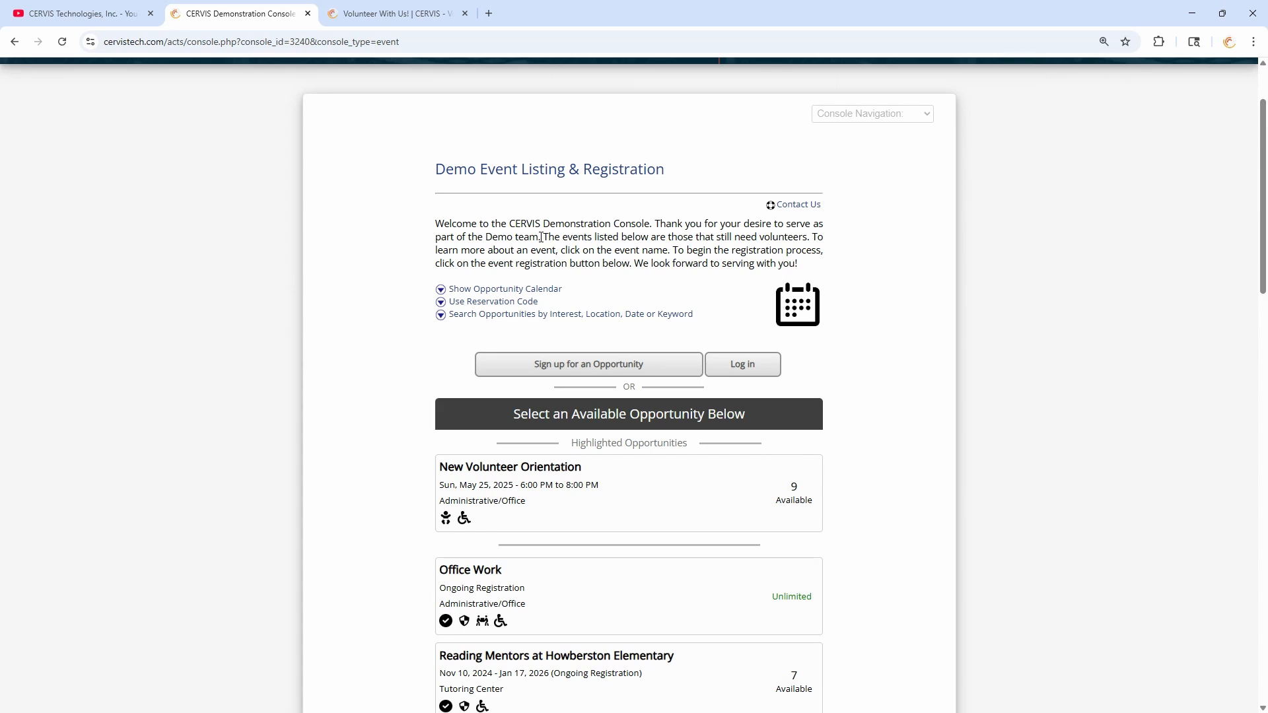
scroll(532, 211, "down", 2)
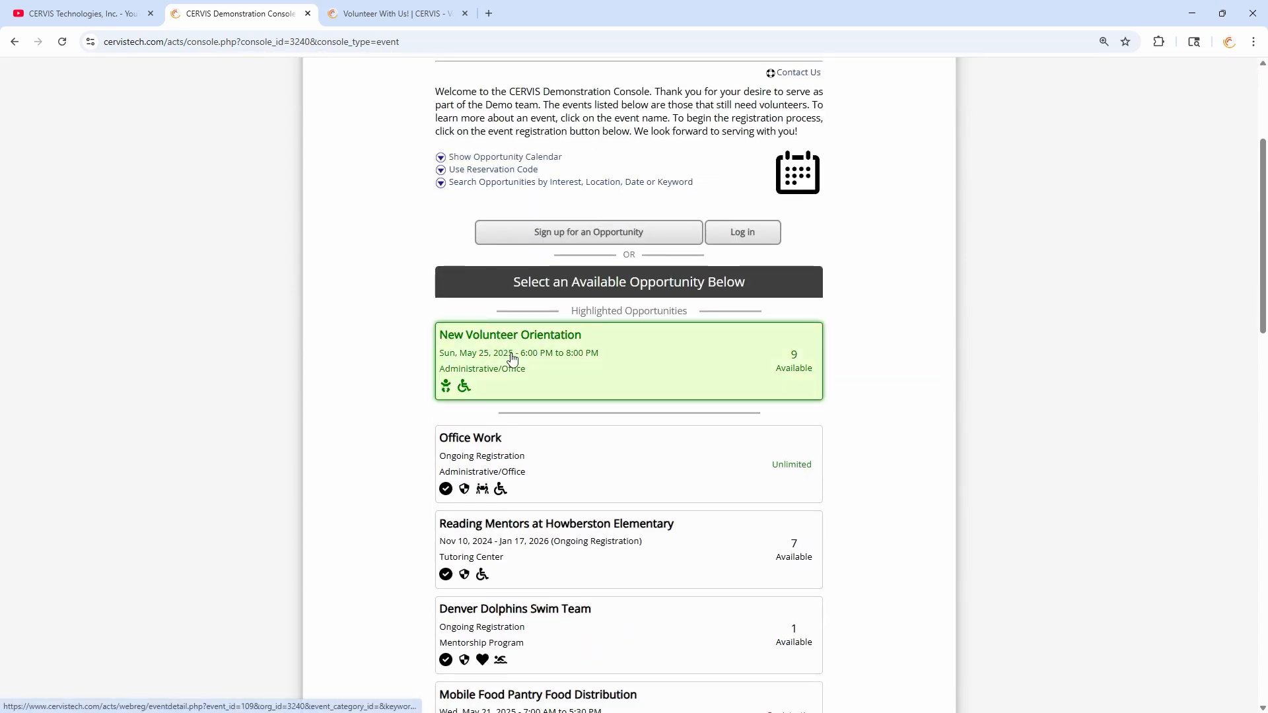
- Open New Volunteer Orientation and choose 'Sign up as a Volunteer'
left_click(537, 359)
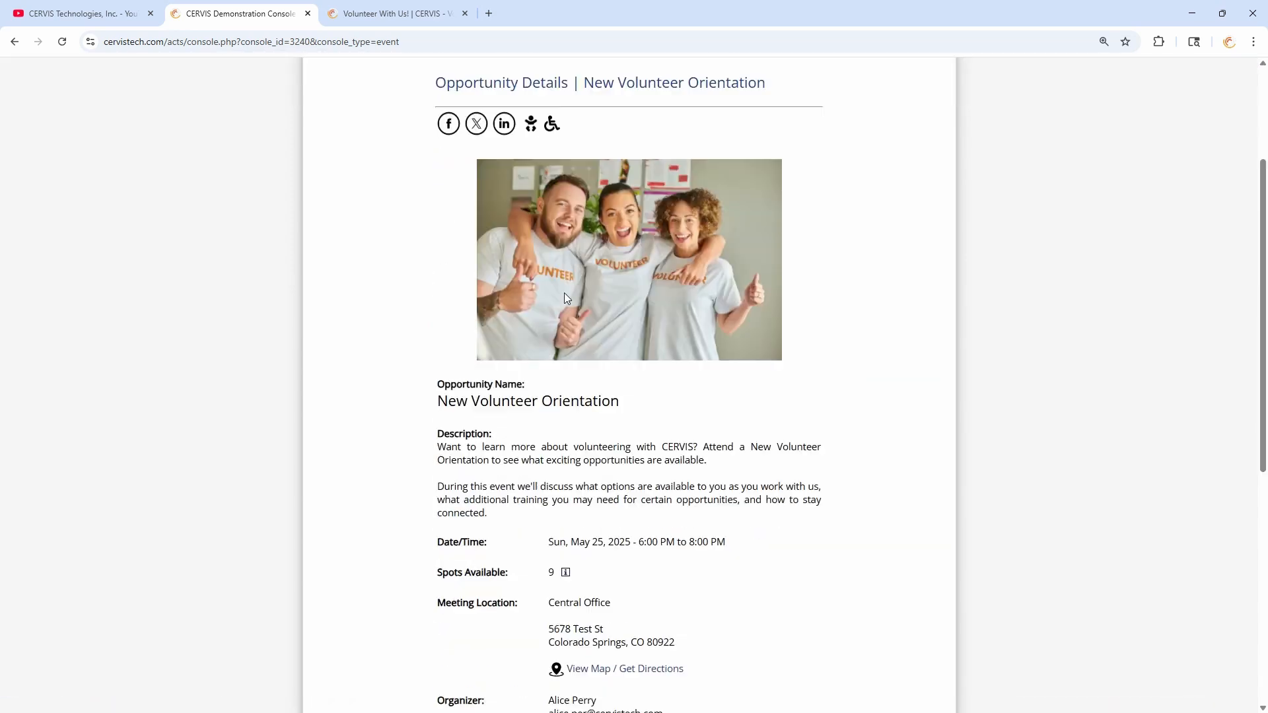
scroll(581, 344, "down", 3)
scroll(618, 373, "down", 2)
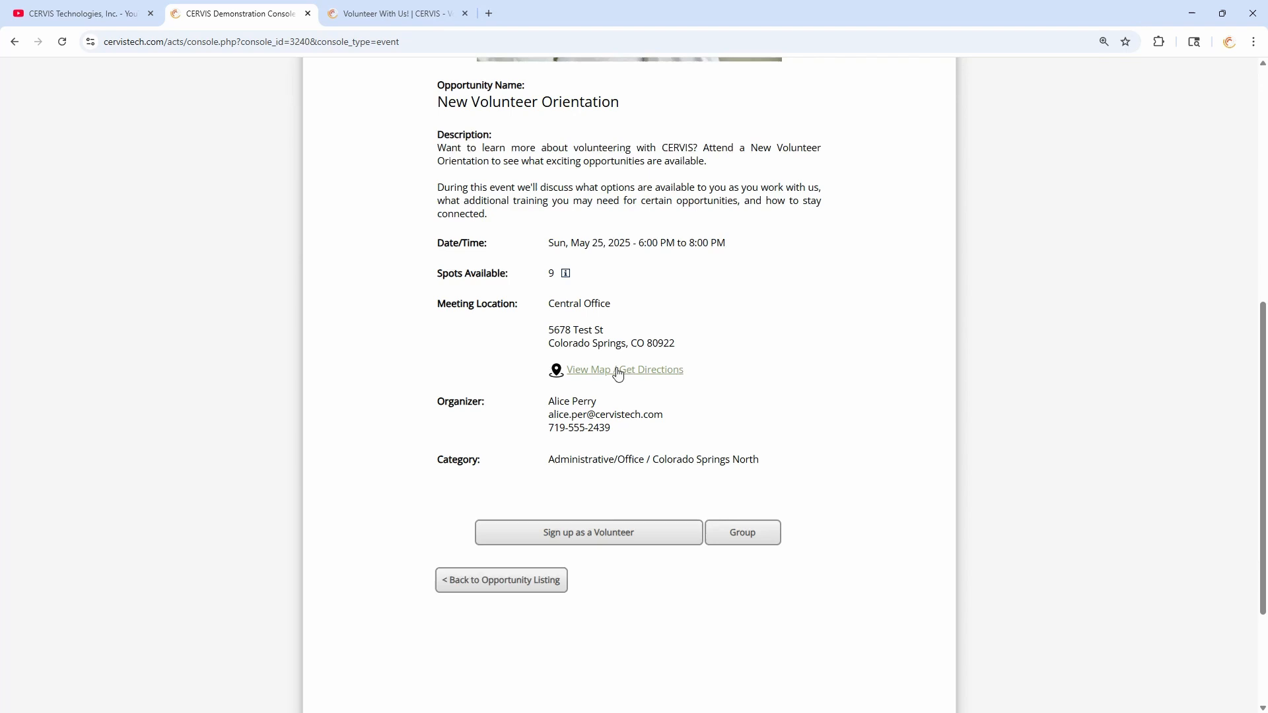
left_click(602, 526)
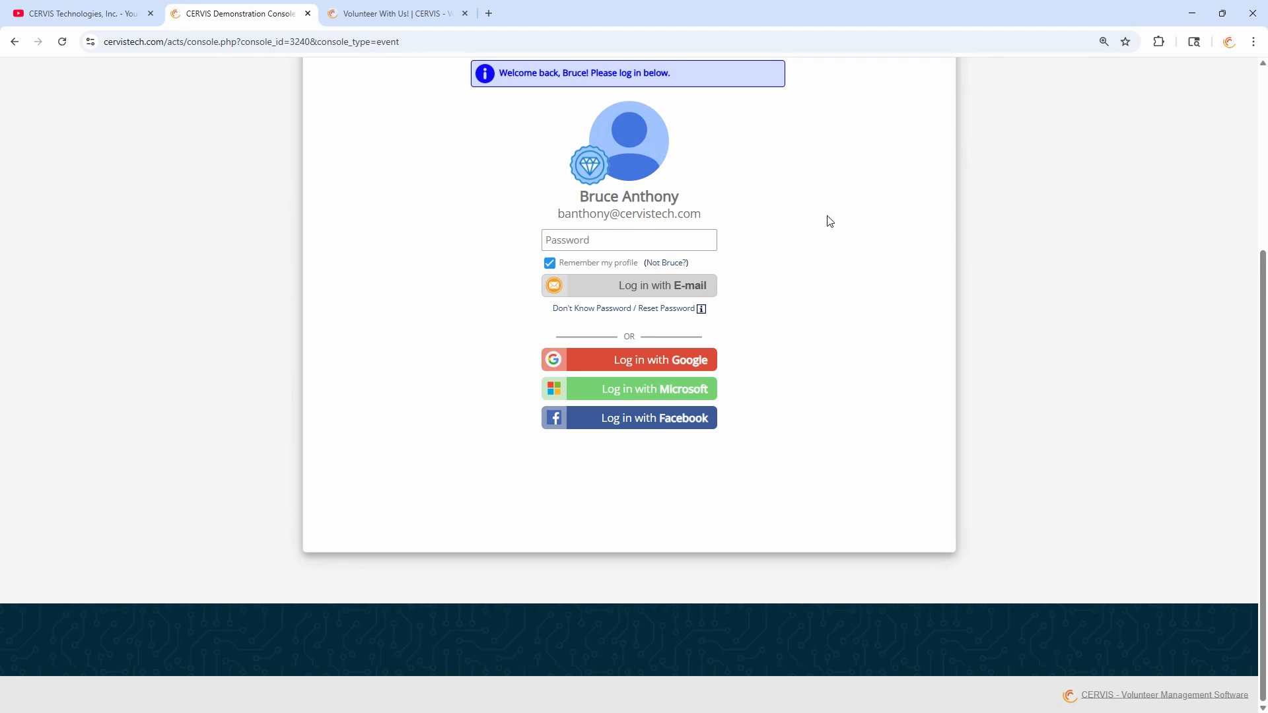
- Switch to a different volunteer, enter the volunteer's e-mail and first name, and continue
scroll(829, 220, "up", 2)
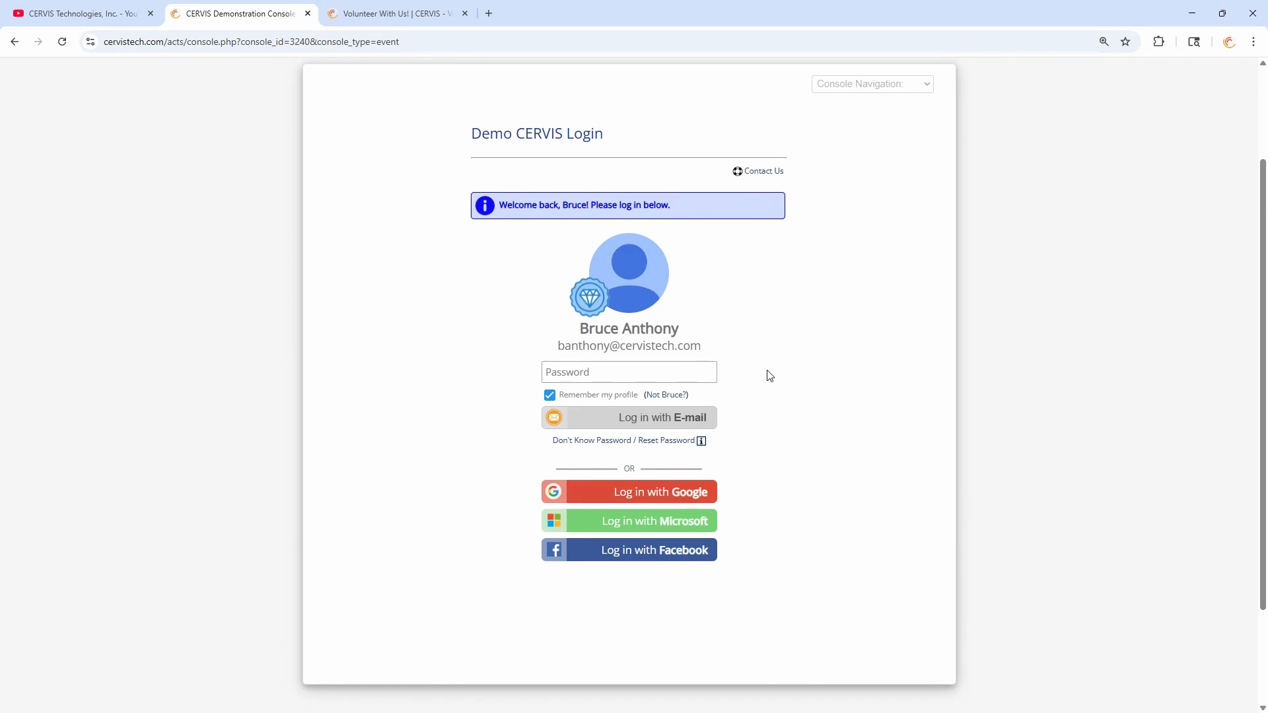
left_click(672, 395)
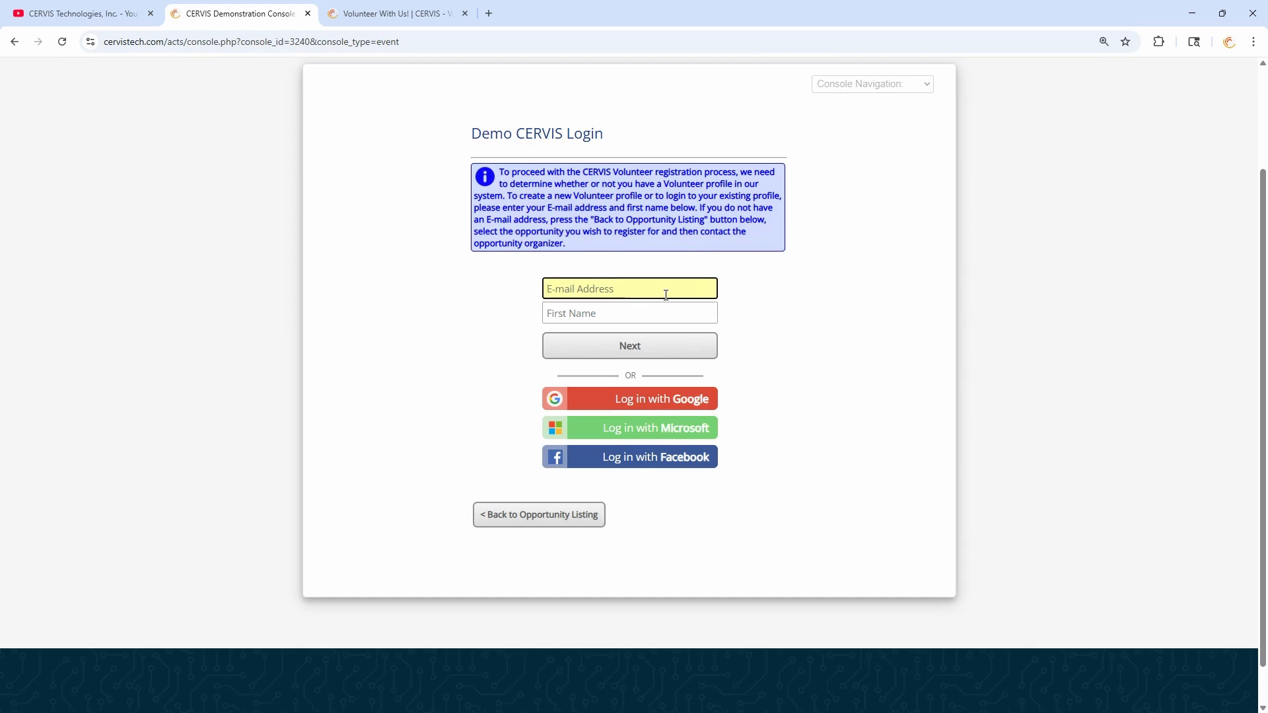
key("Tab")
type("Bruce")
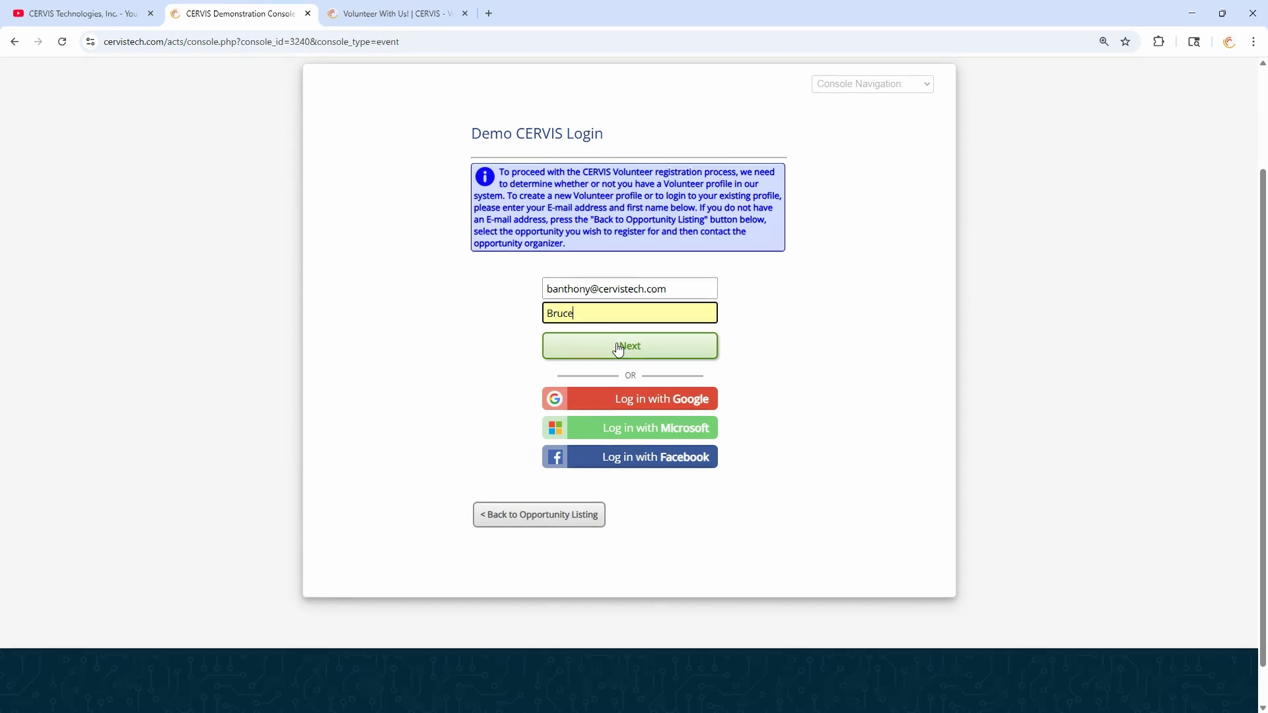
left_click_drag(603, 312, 529, 324)
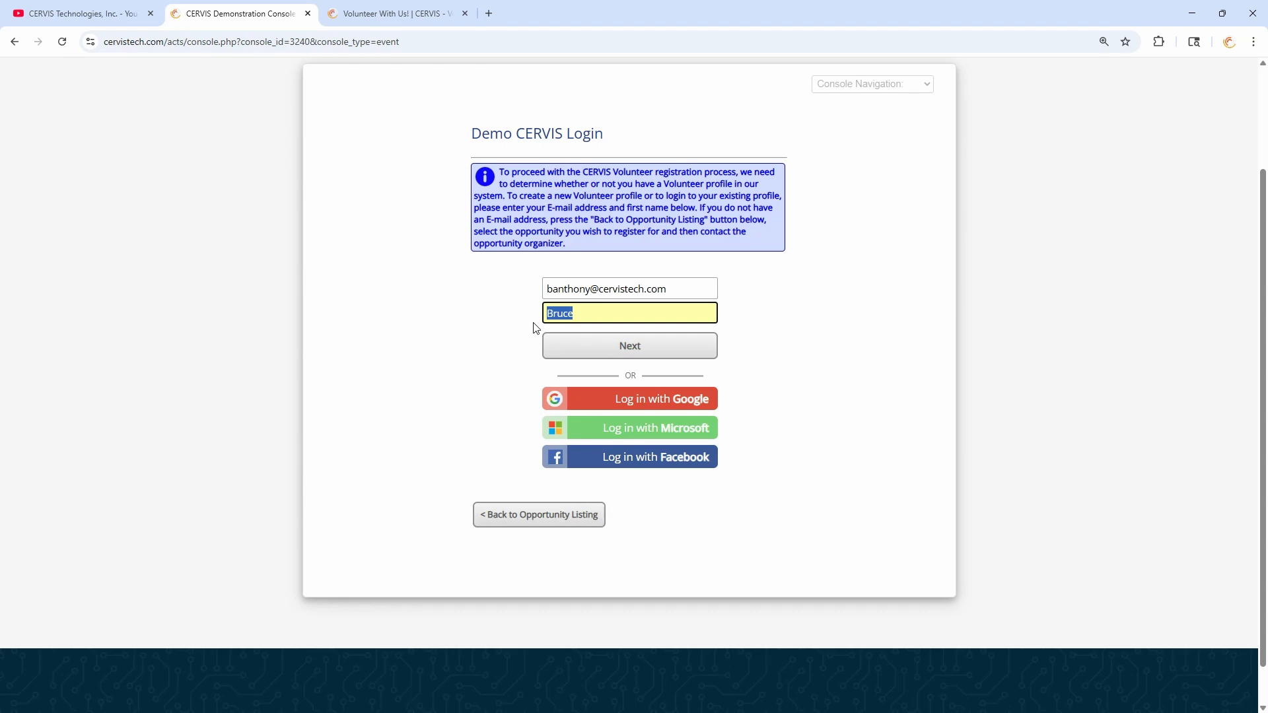
type("Beth")
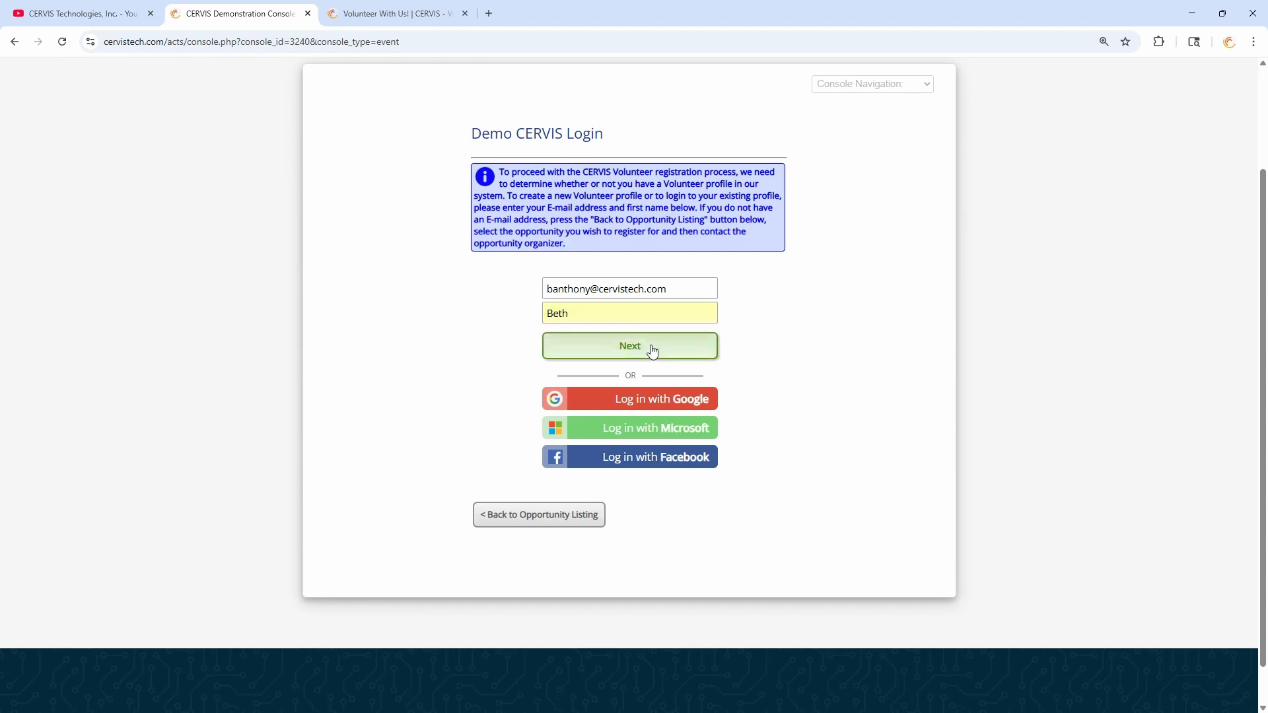
left_click(651, 348)
- Review the new volunteer profile form, then return to the '< Account Check' step
scroll(588, 396, "down", 3)
scroll(591, 531, "down", 4)
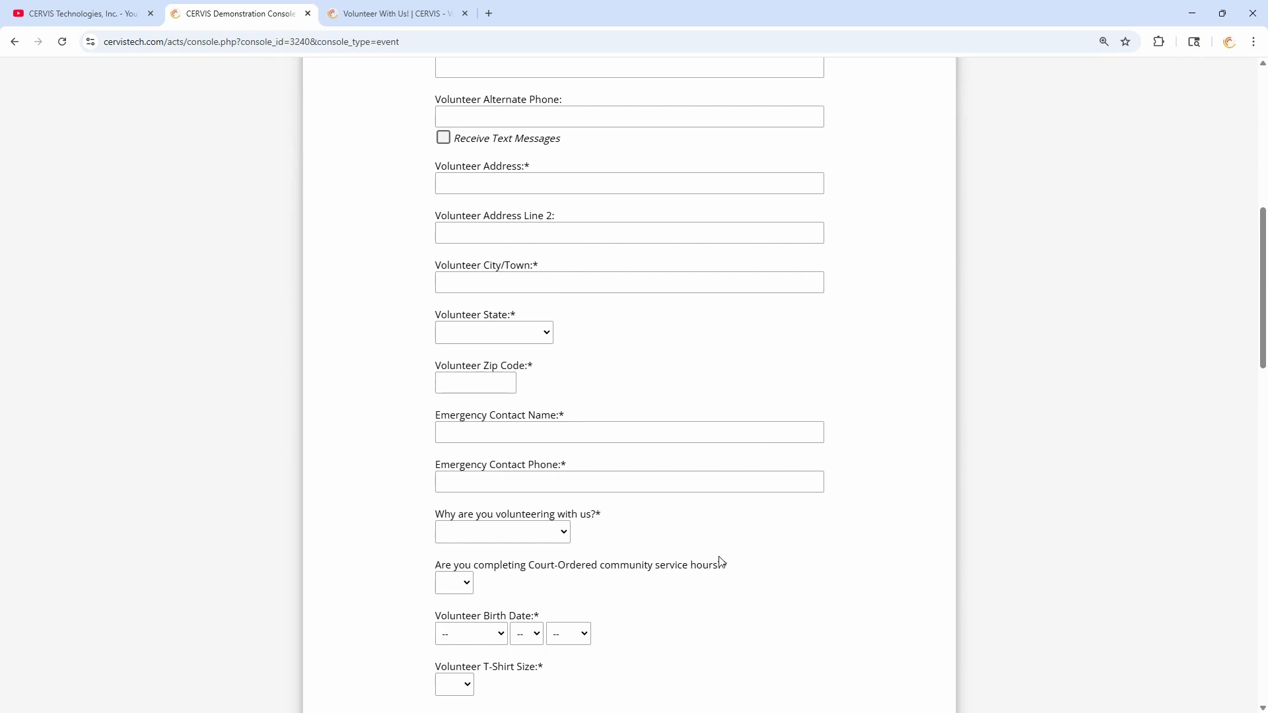
scroll(720, 562, "down", 20)
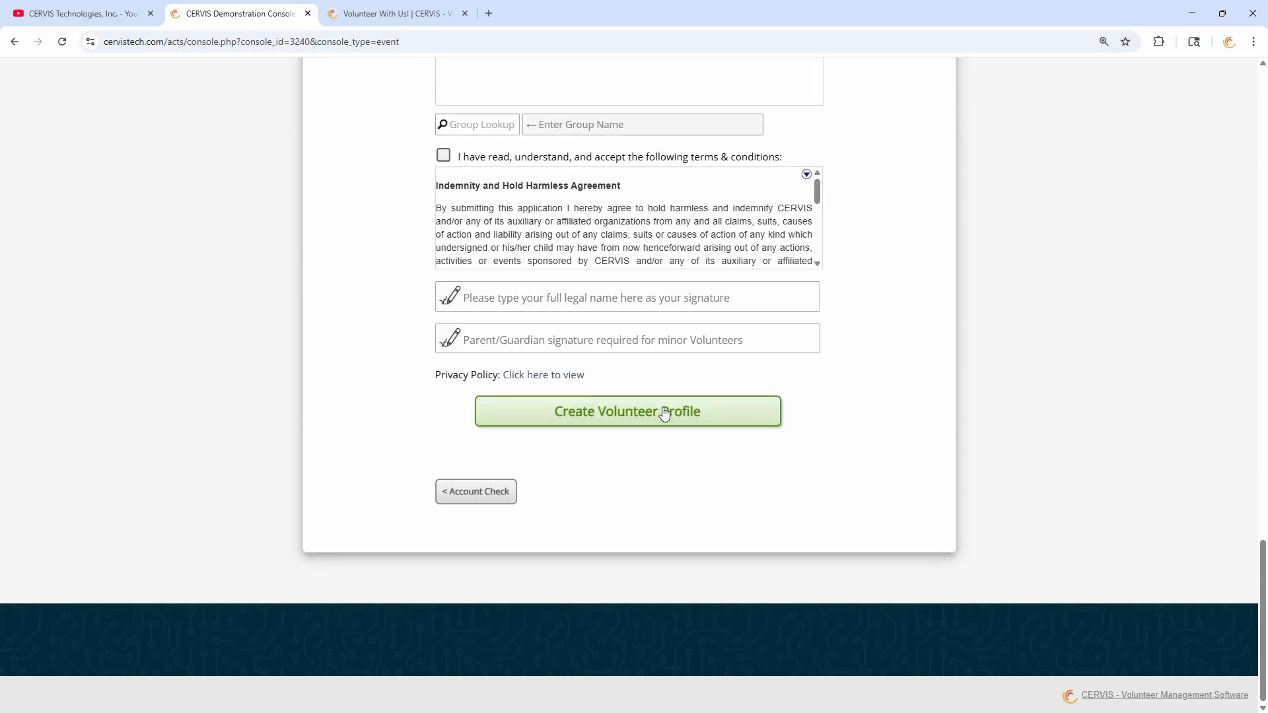
left_click(497, 492)
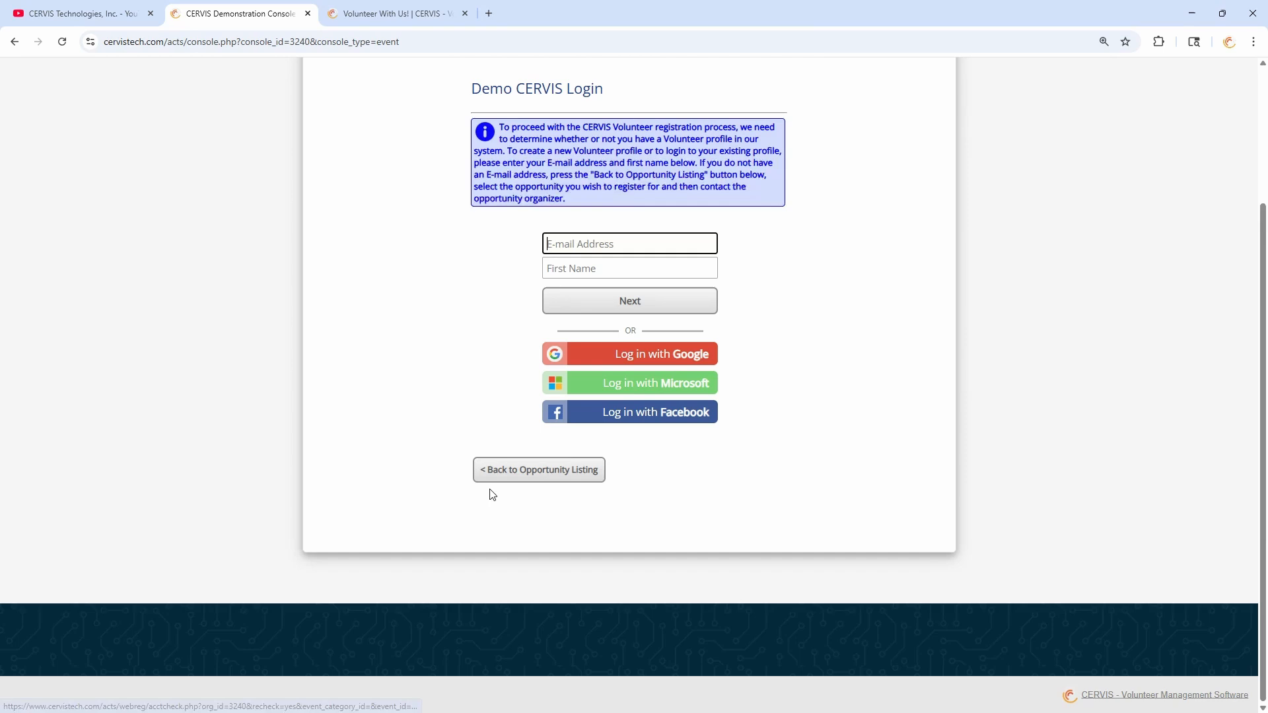
- Log in with Google to complete the registration and view the success message
left_click(647, 356)
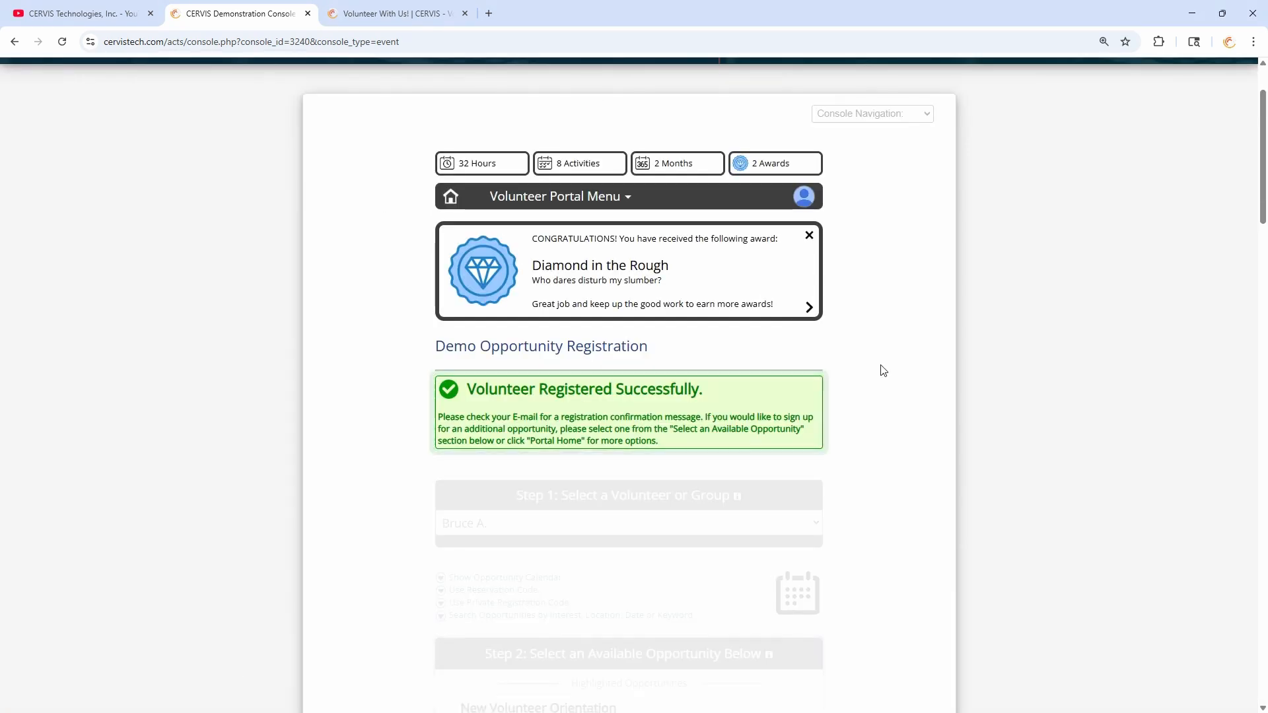
scroll(884, 317, "down", 1)
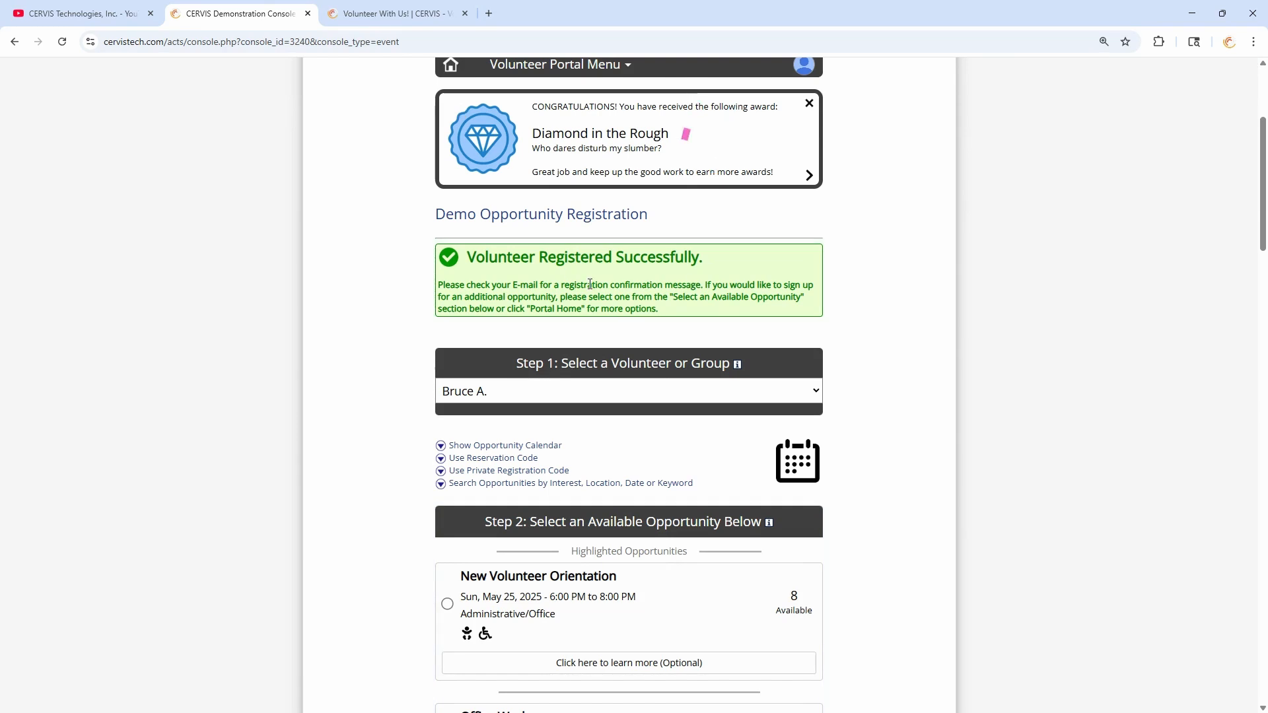
left_click_drag(539, 260, 716, 271)
left_click(716, 273)
- Check the profile's volunteers and groups list, close it unchanged, and return to the page top
left_click(589, 392)
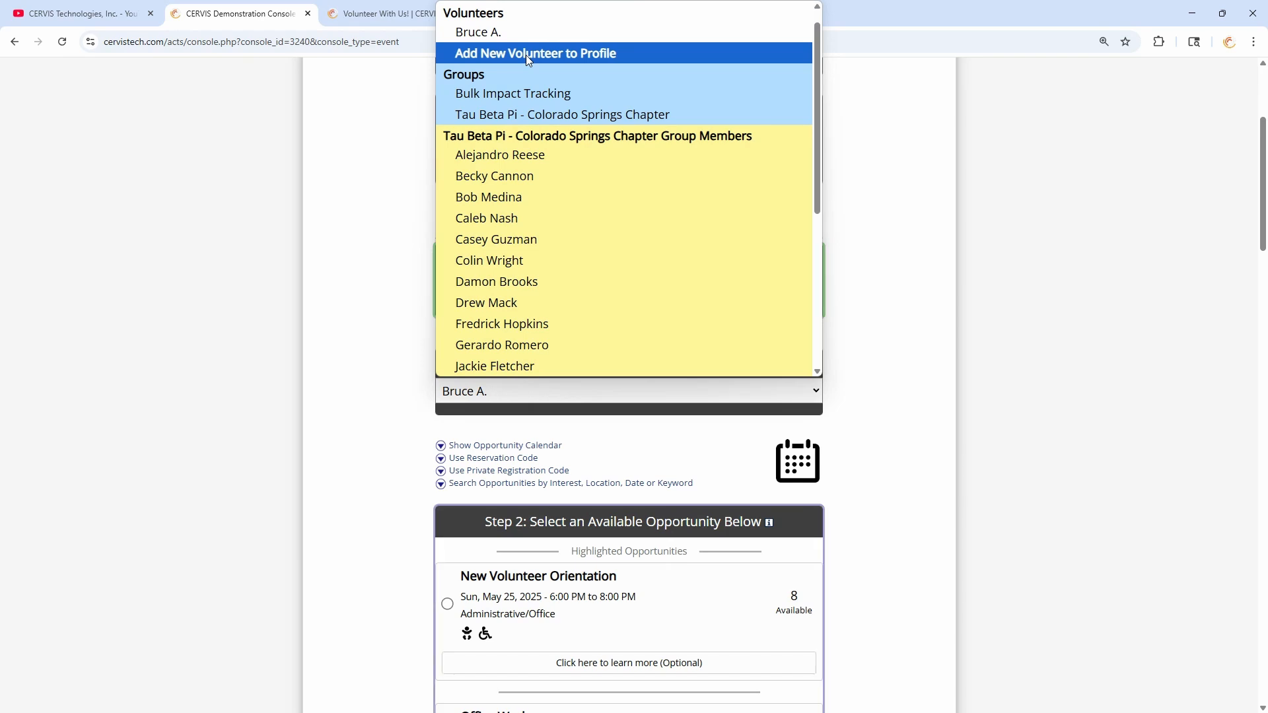
left_click(386, 213)
scroll(419, 362, "down", 4)
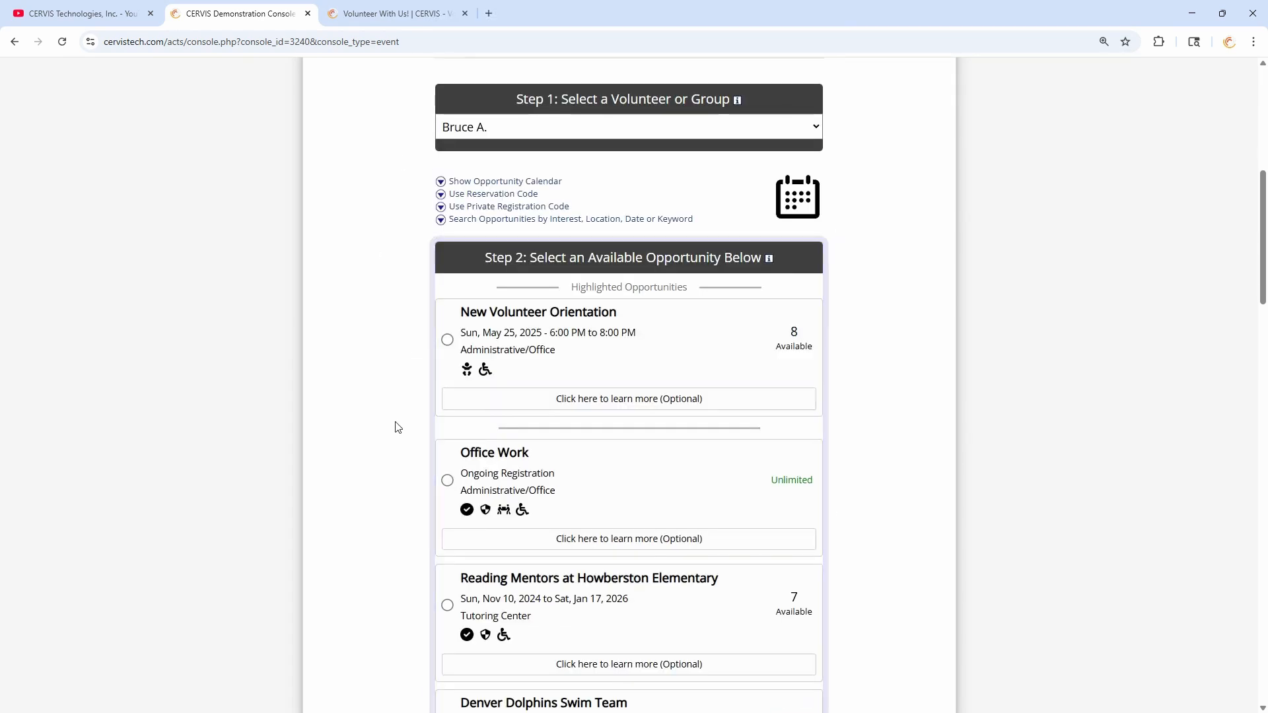
scroll(423, 420, "up", 3)
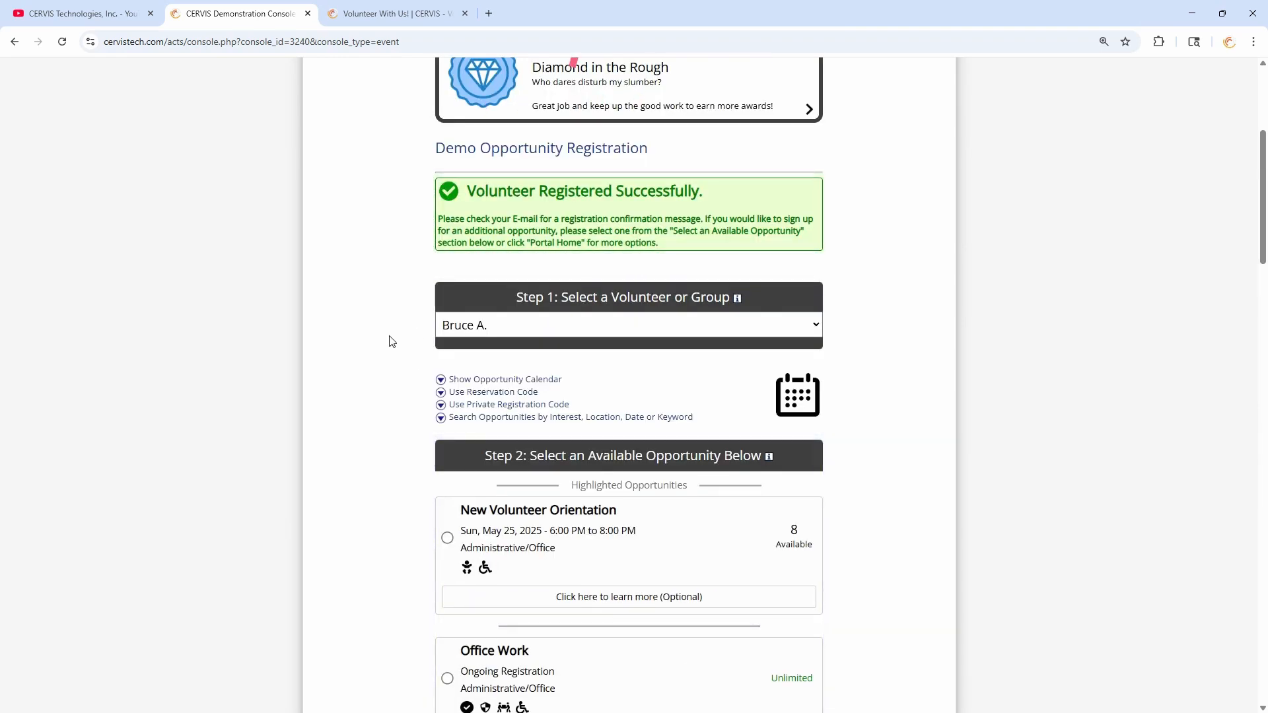
scroll(392, 343, "up", 2)
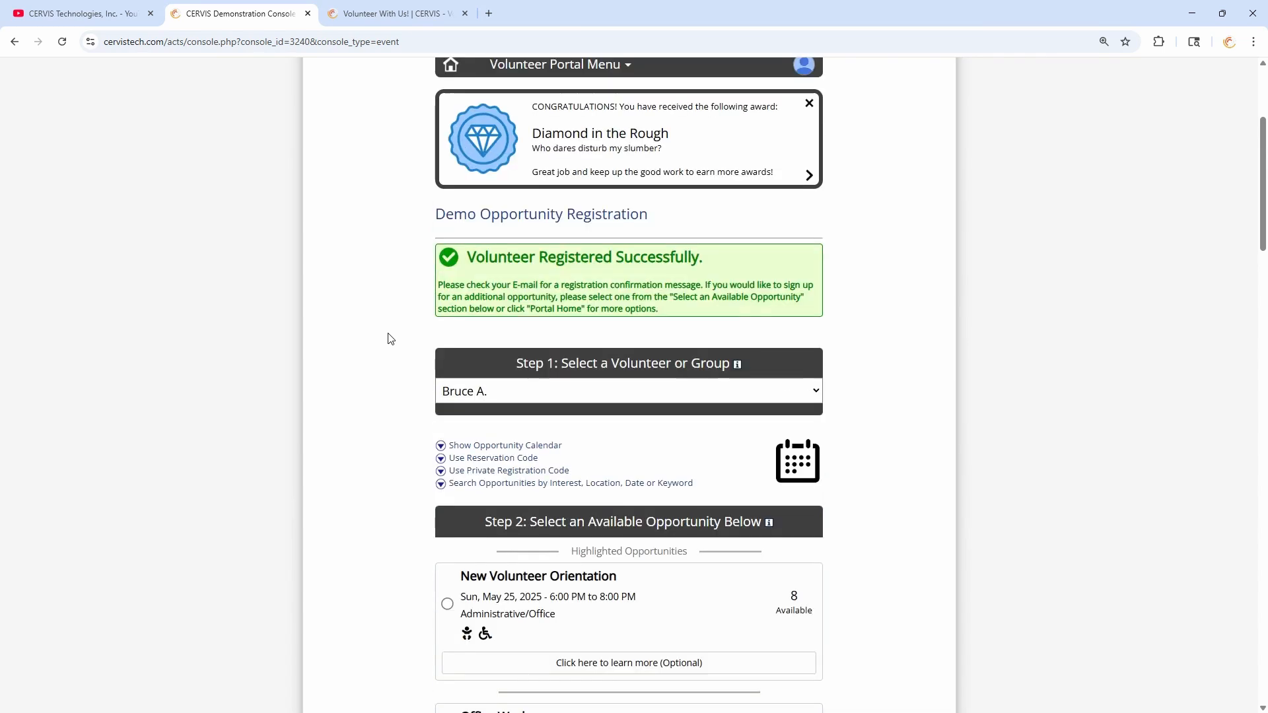
scroll(392, 351, "up", 2)
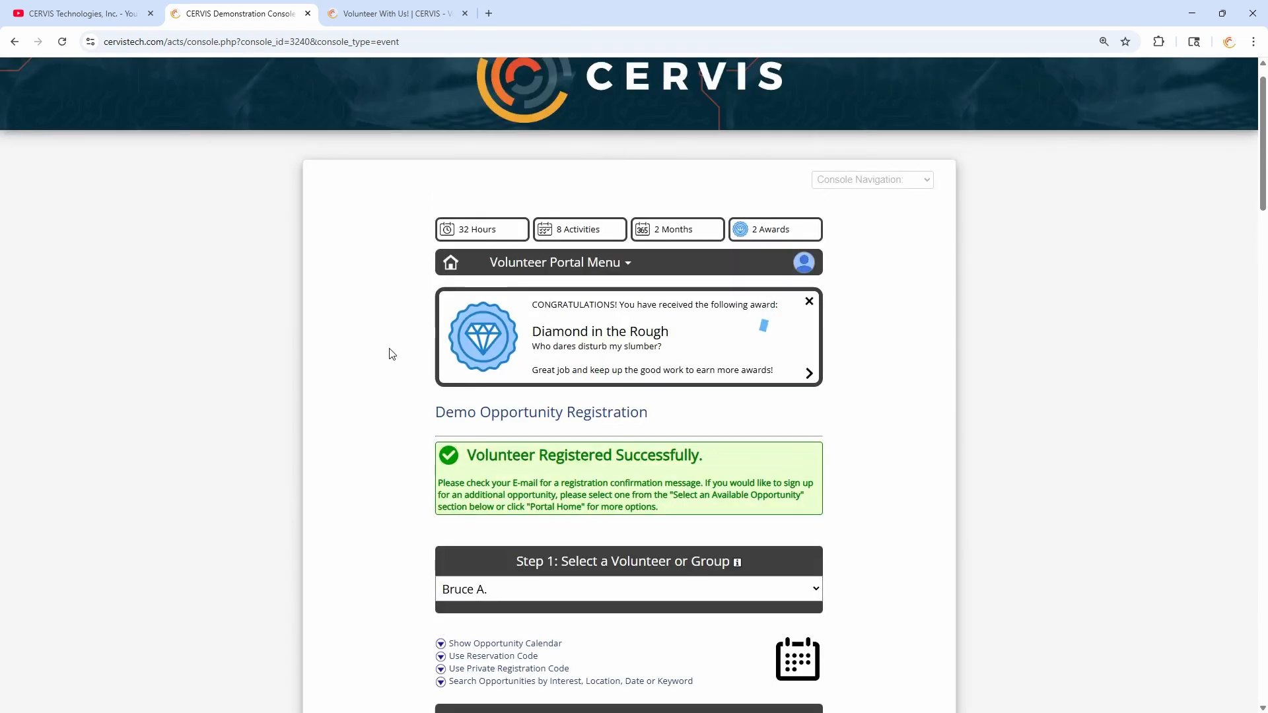
- Open the public Event Listing & Registration page via Console Navigation
left_click(921, 179)
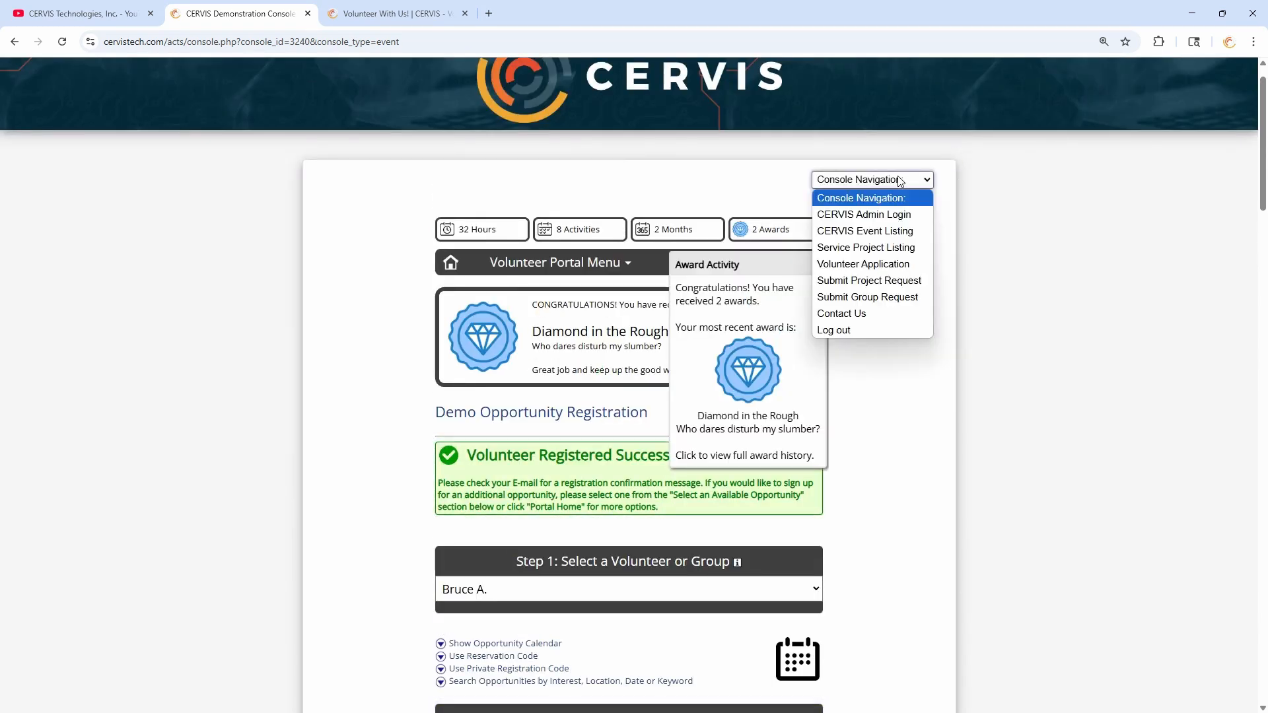
left_click(892, 232)
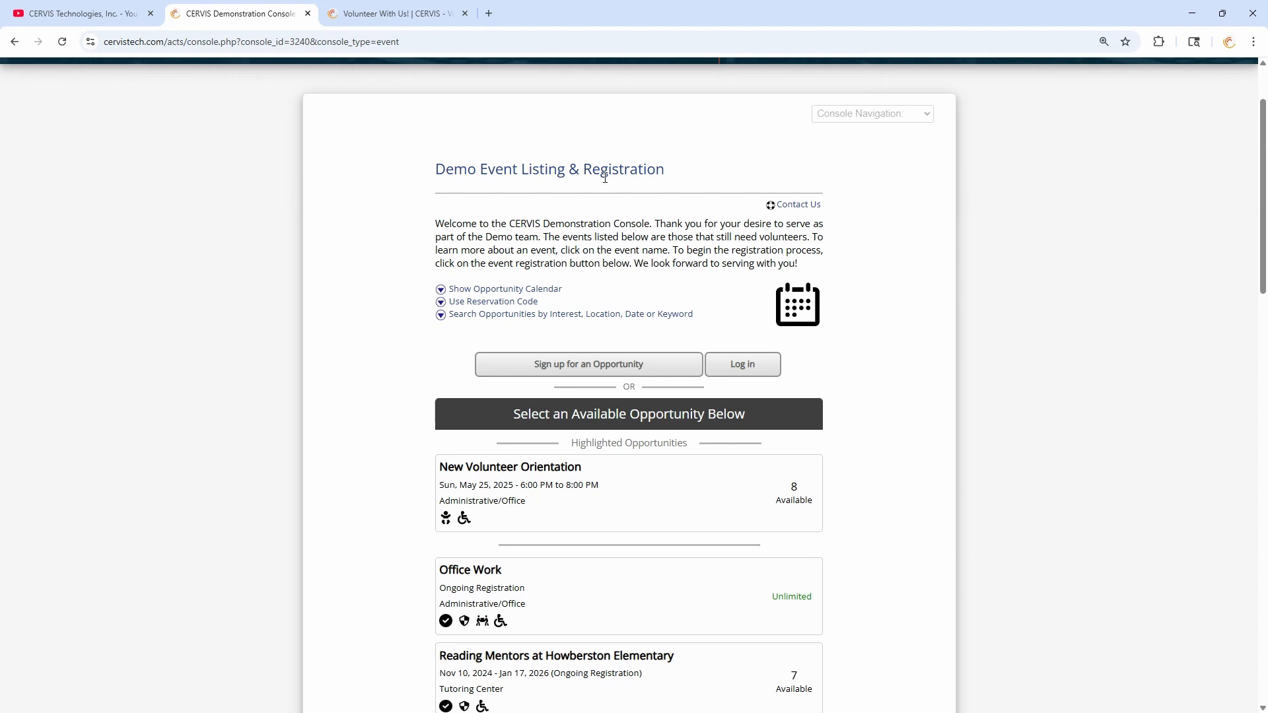
left_click_drag(508, 173, 652, 205)
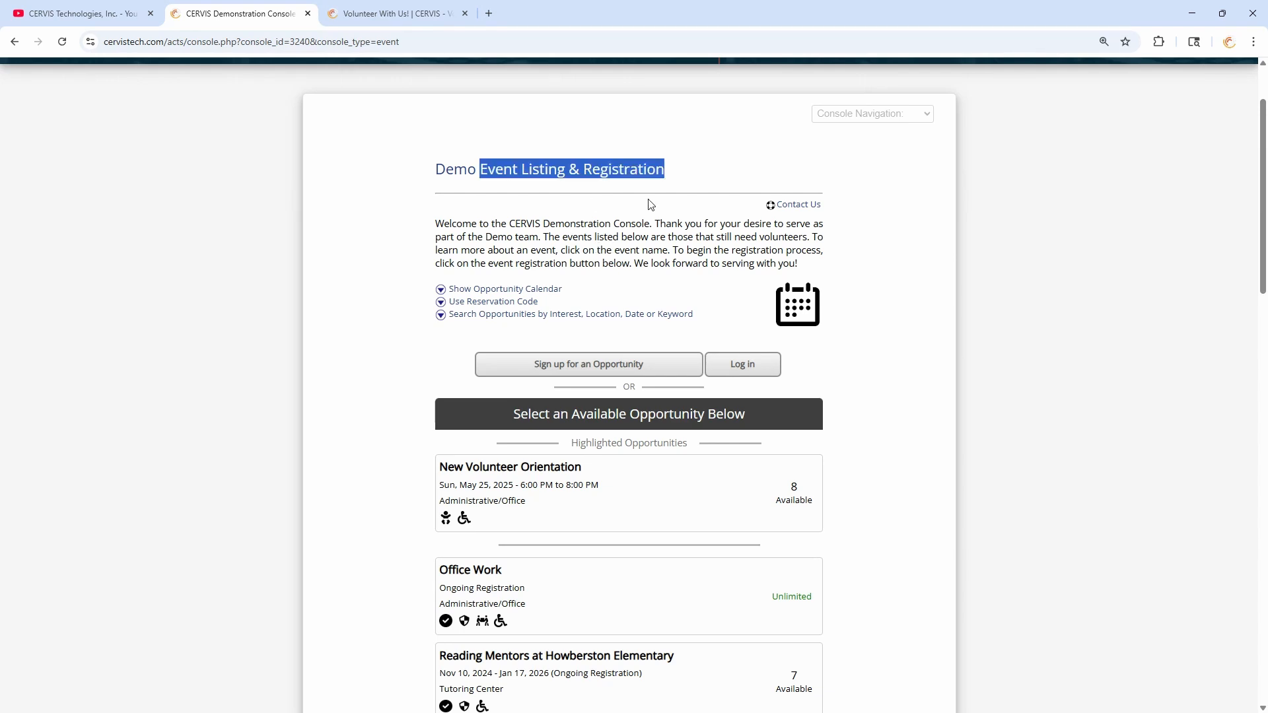
left_click(619, 231)
- Switch to the 'Volunteer With Us!' example page showing the embedded event listing
scroll(559, 213, "up", 2)
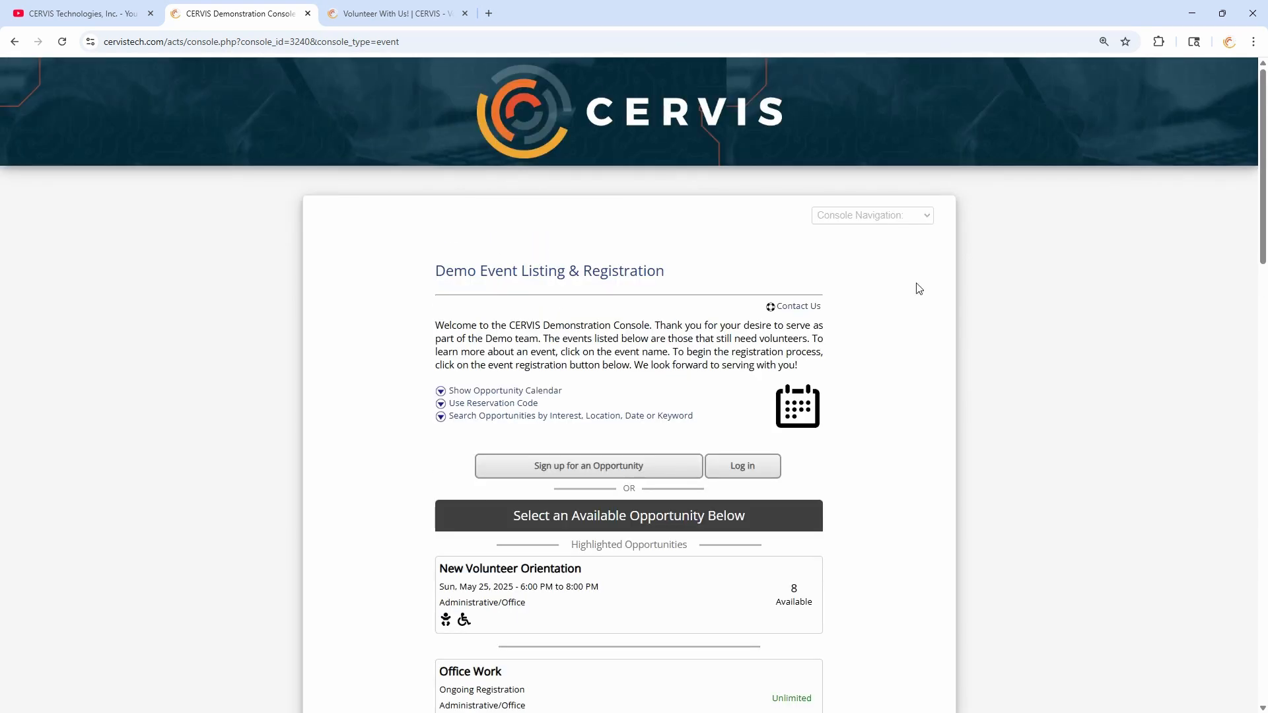
scroll(521, 319, "down", 2)
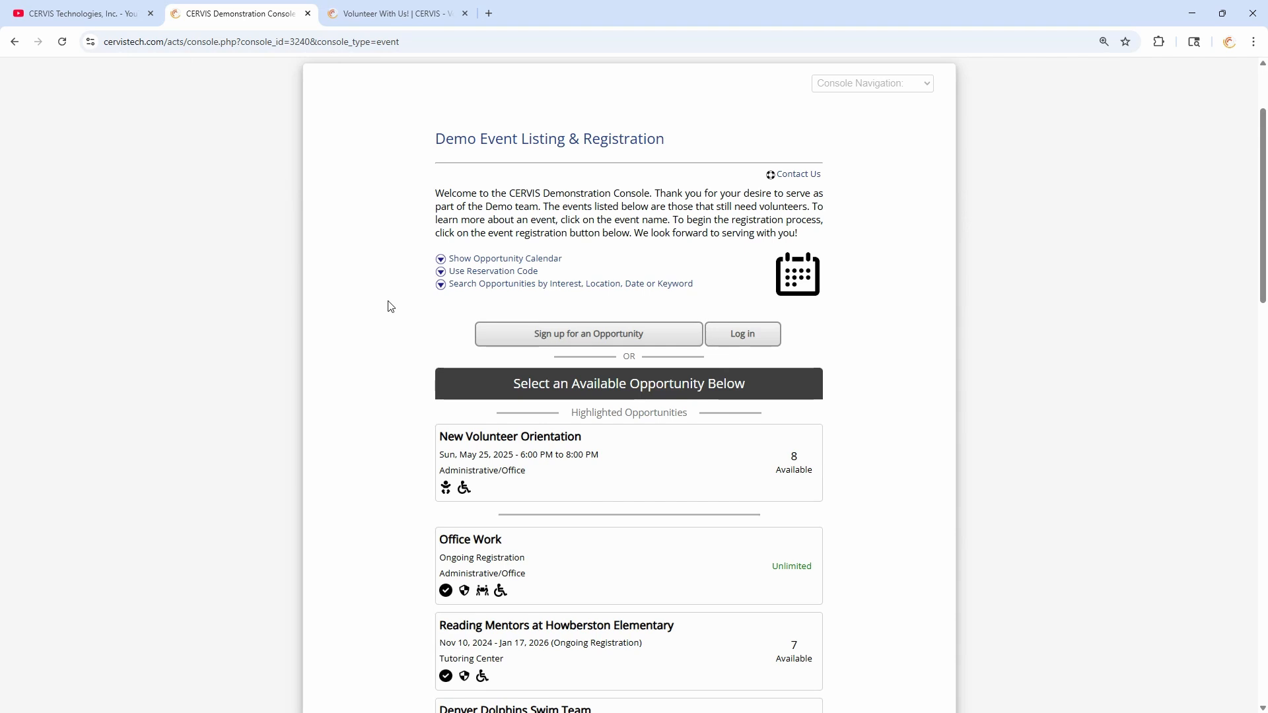
scroll(390, 307, "up", 2)
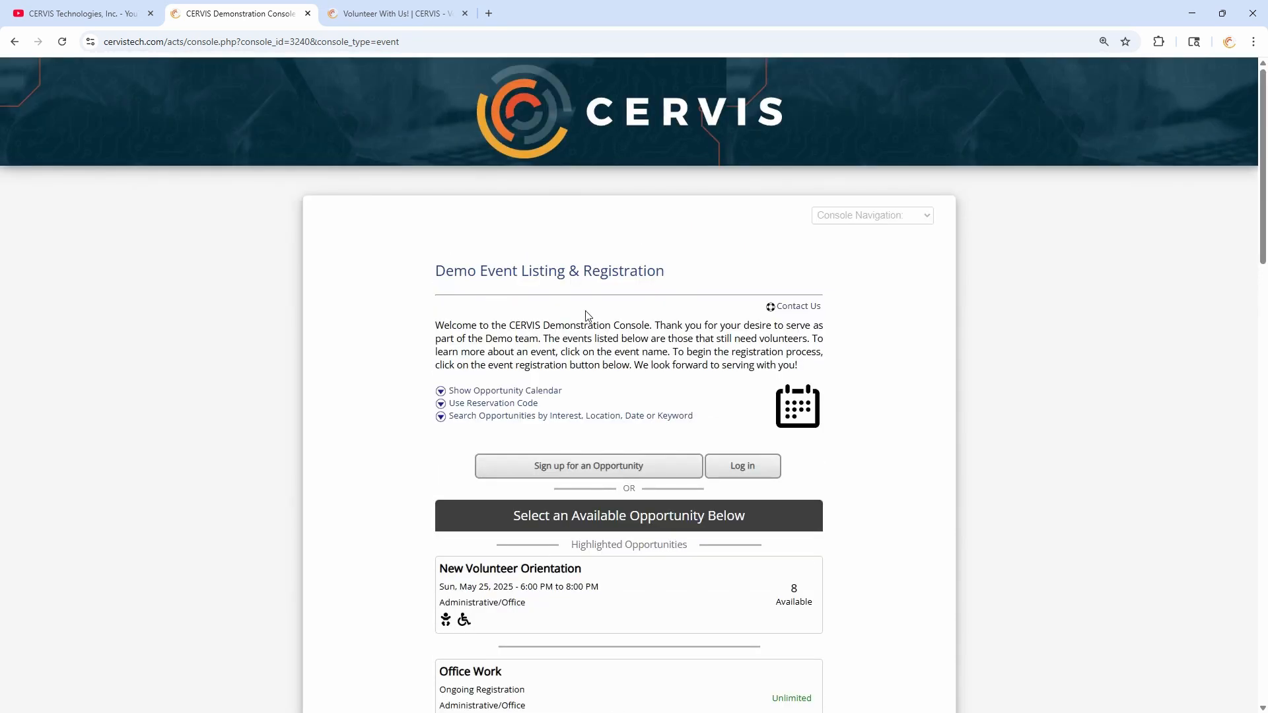
left_click(422, 12)
scroll(238, 190, "down", 1)
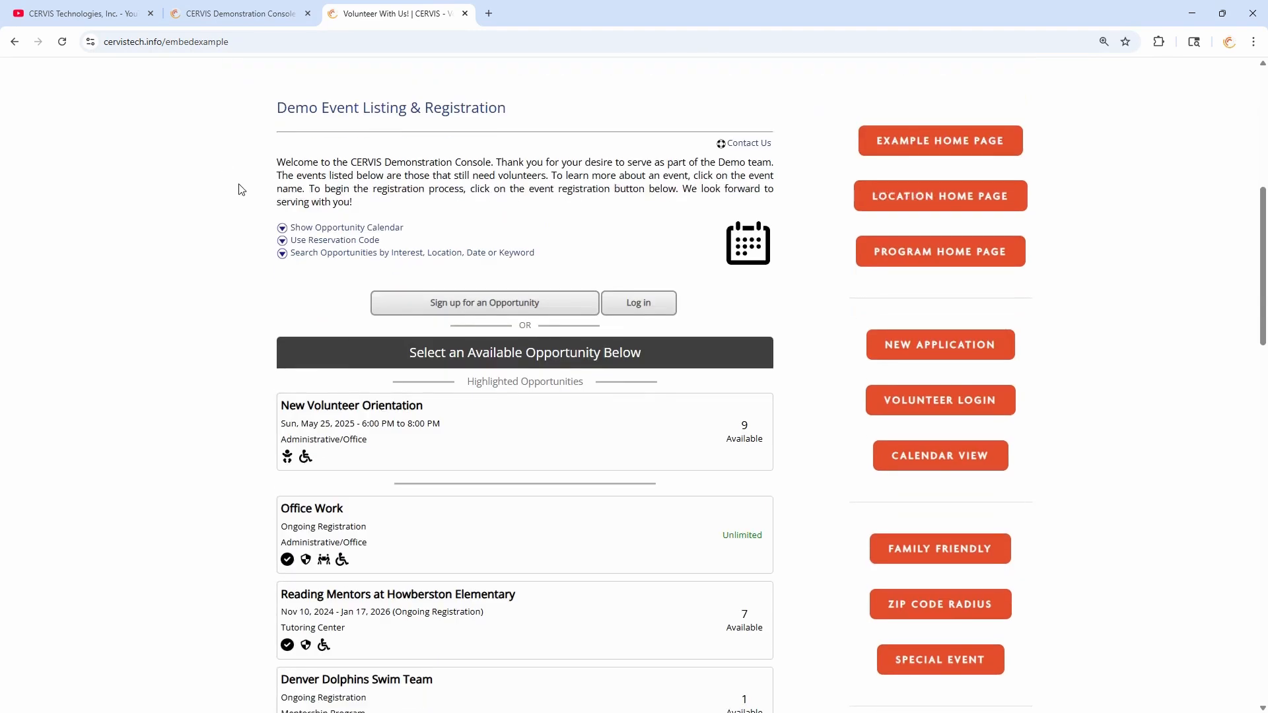
scroll(272, 360, "up", 4)
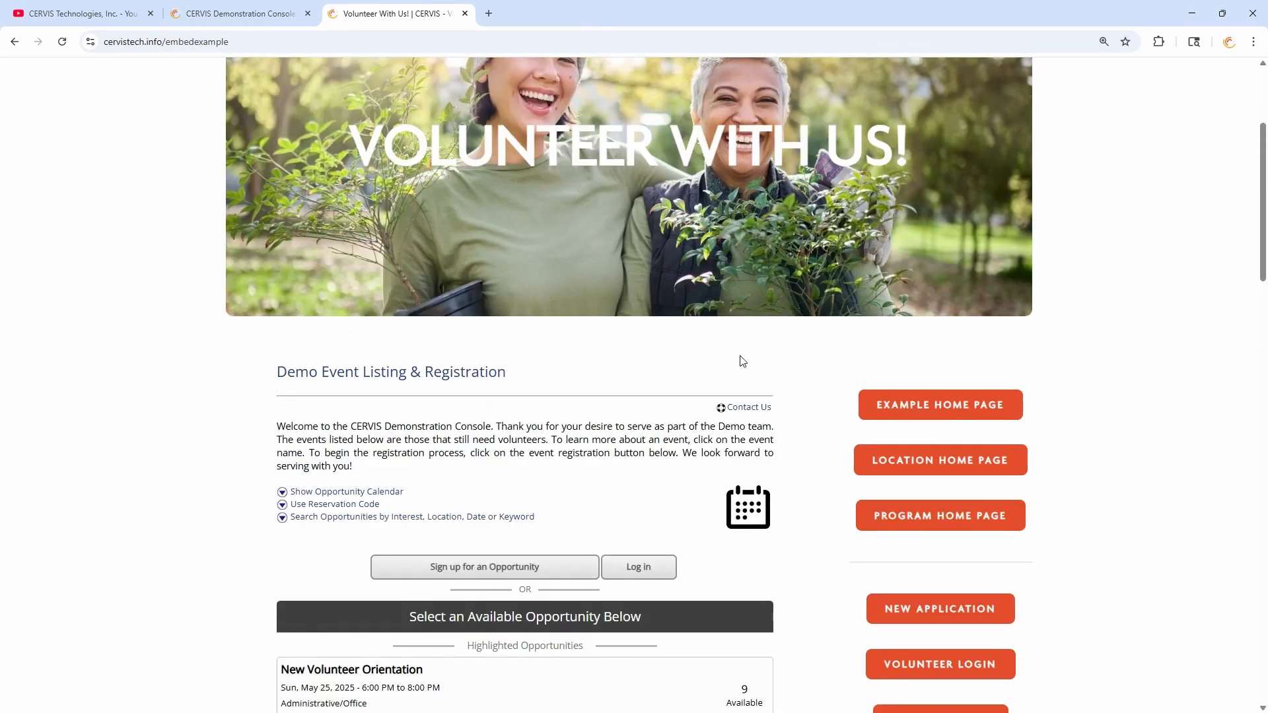
left_click(954, 416)
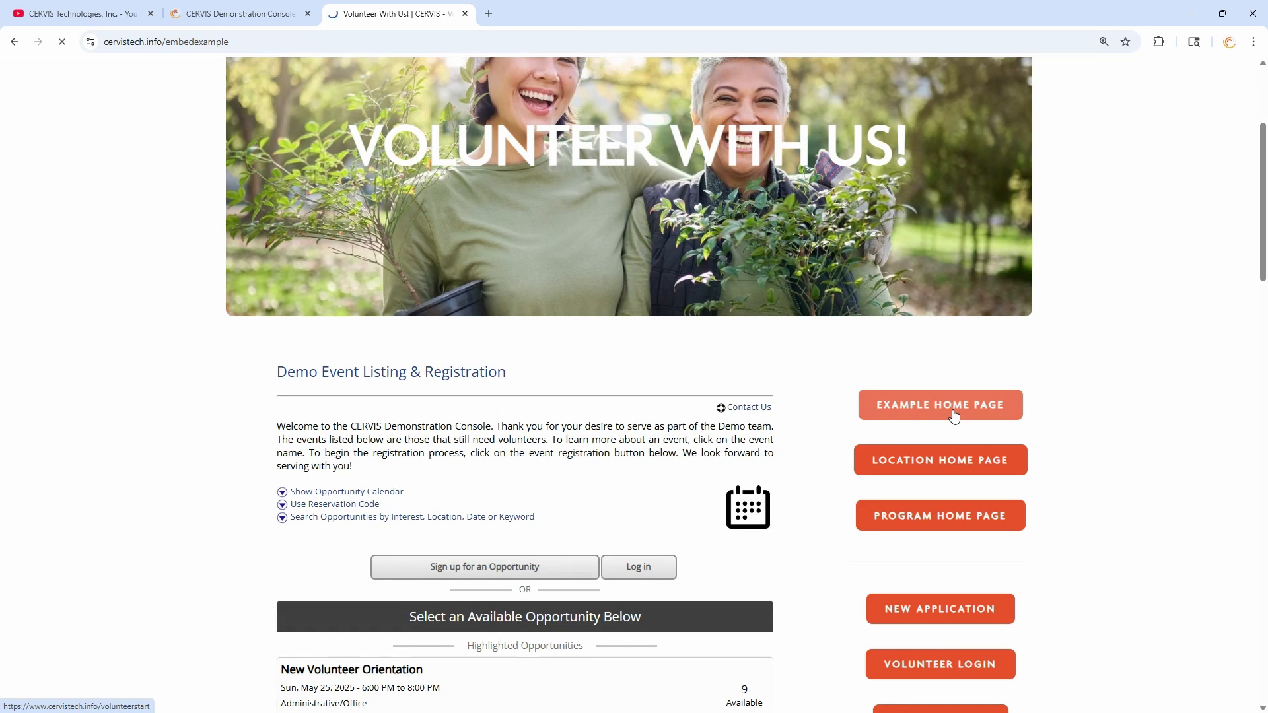
scroll(674, 320, "down", 10)
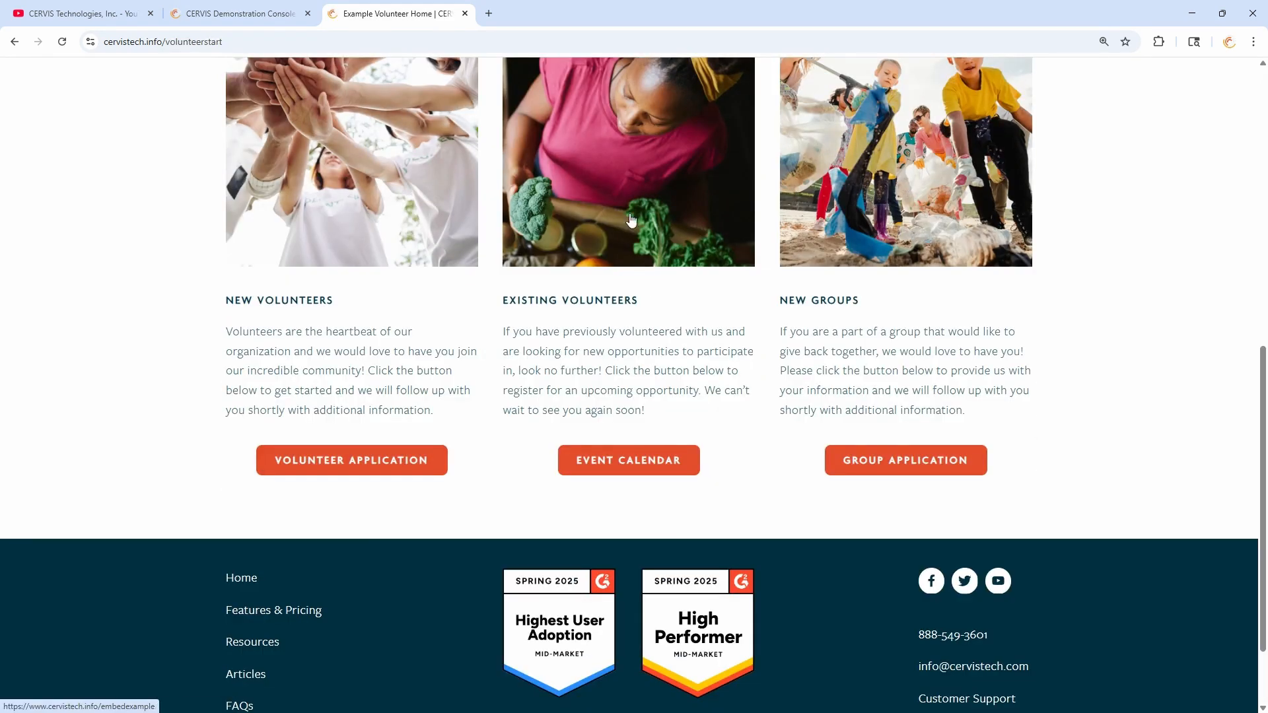
scroll(705, 311, "up", 3)
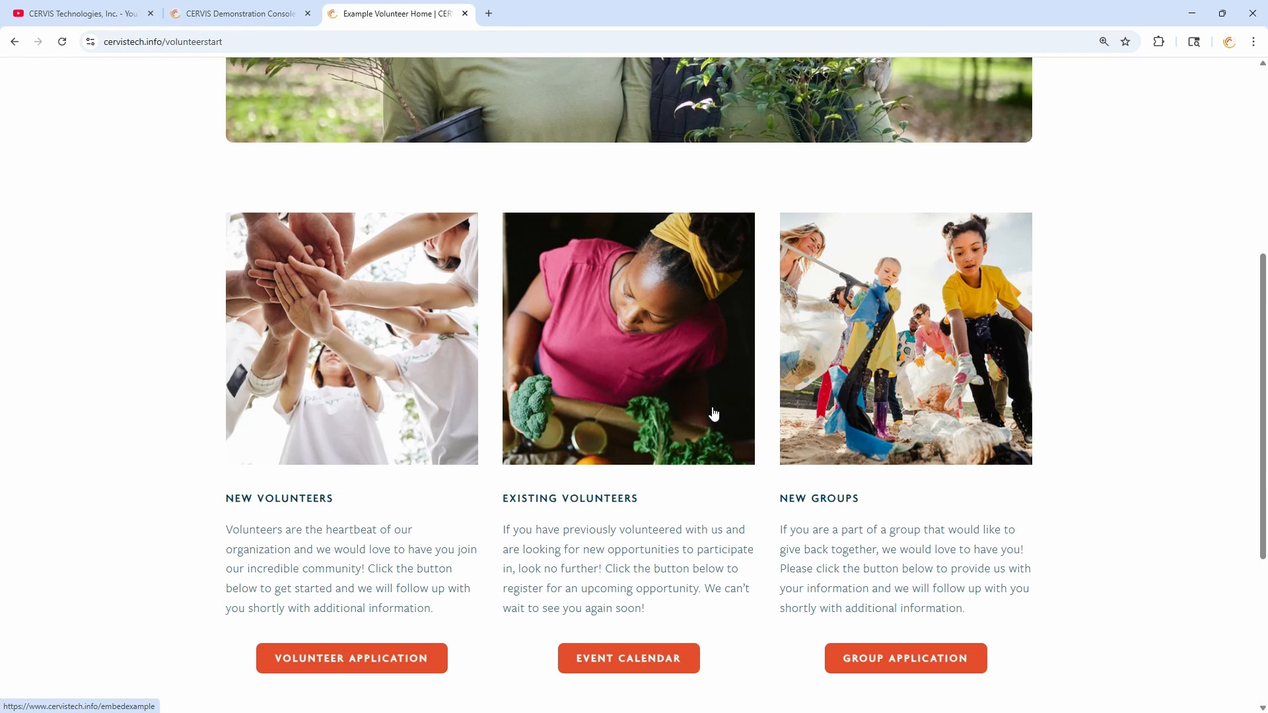
scroll(519, 183, "down", 5)
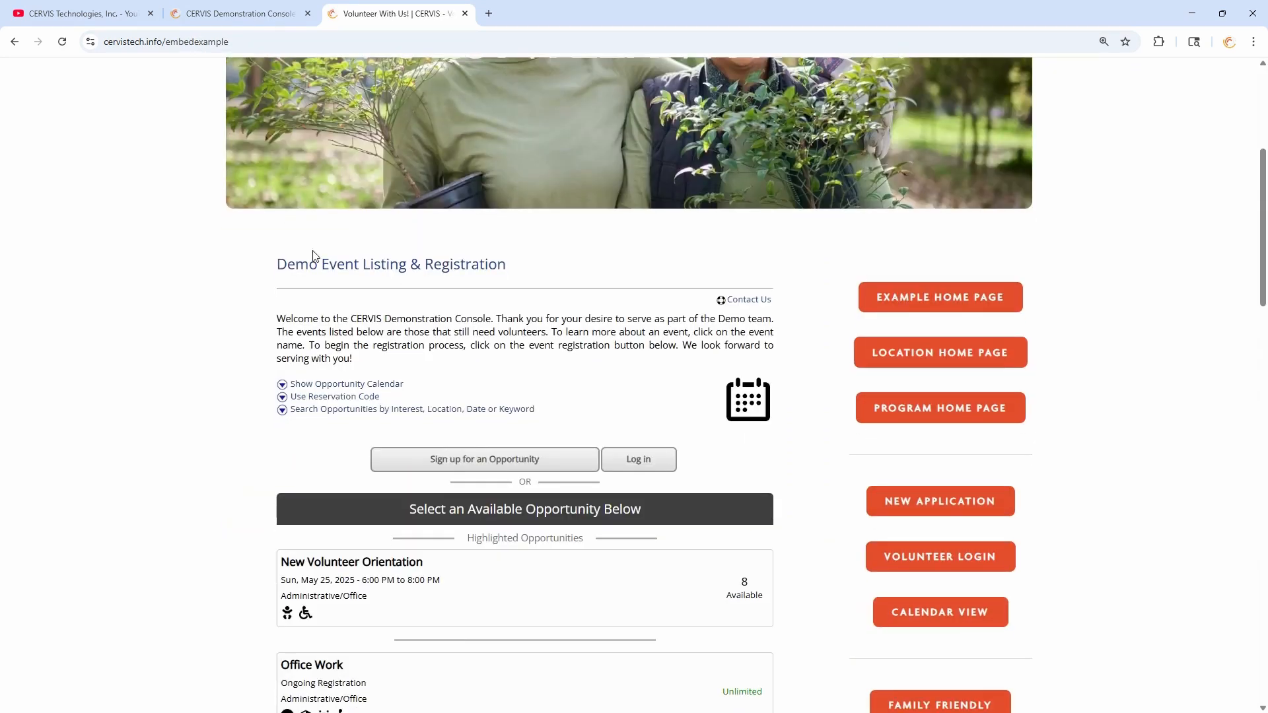
scroll(529, 307, "down", 2)
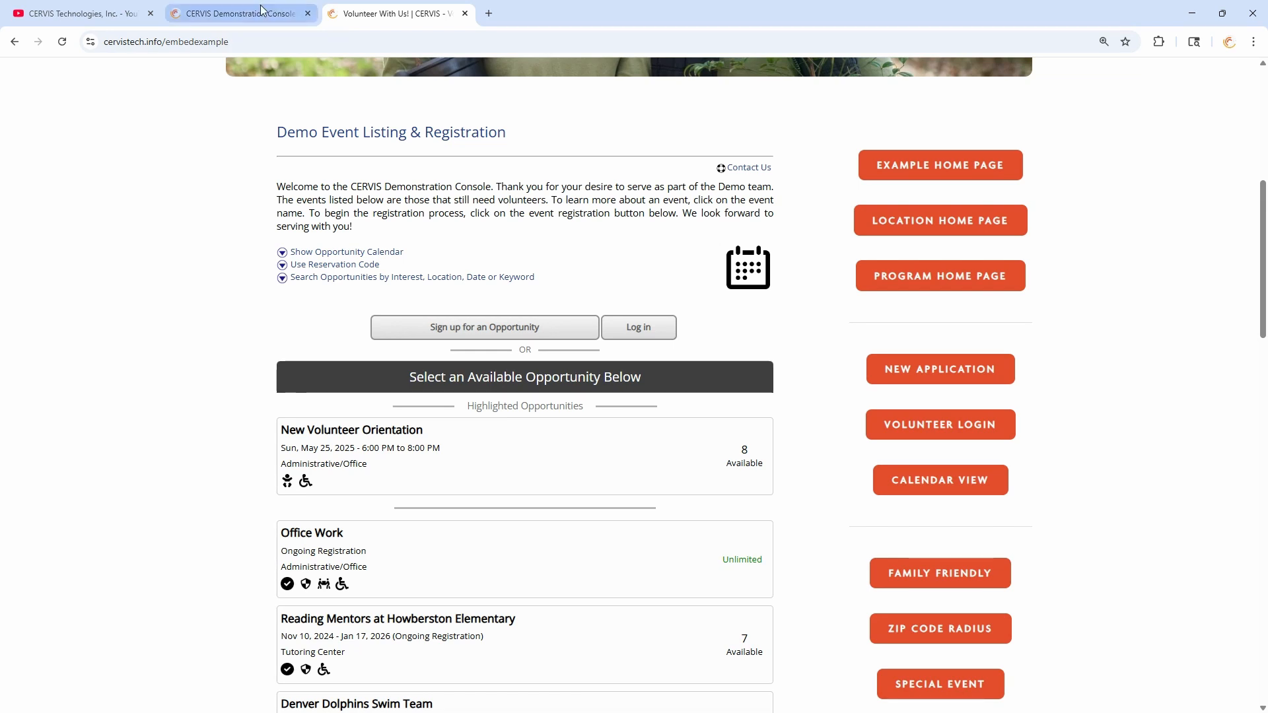
- Return to the console and log in through CERVIS Admin Login with Google
left_click(238, 13)
left_click(872, 218)
left_click(876, 257)
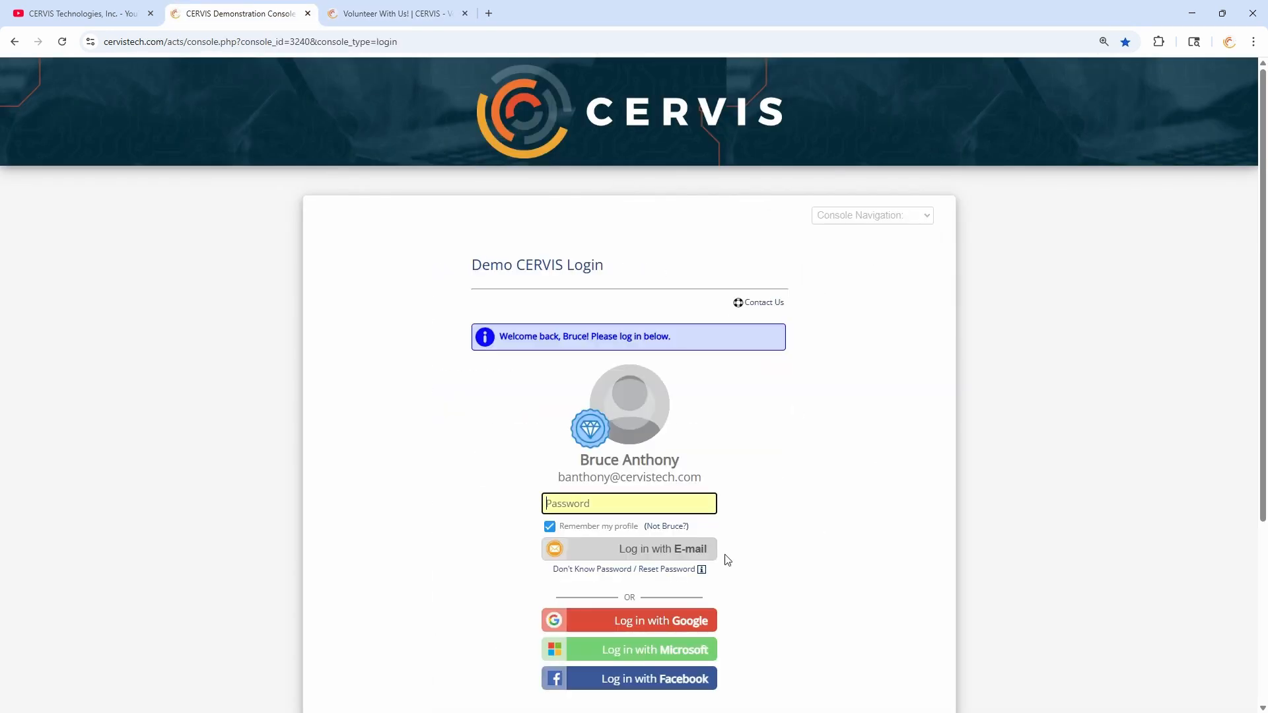
left_click(691, 618)
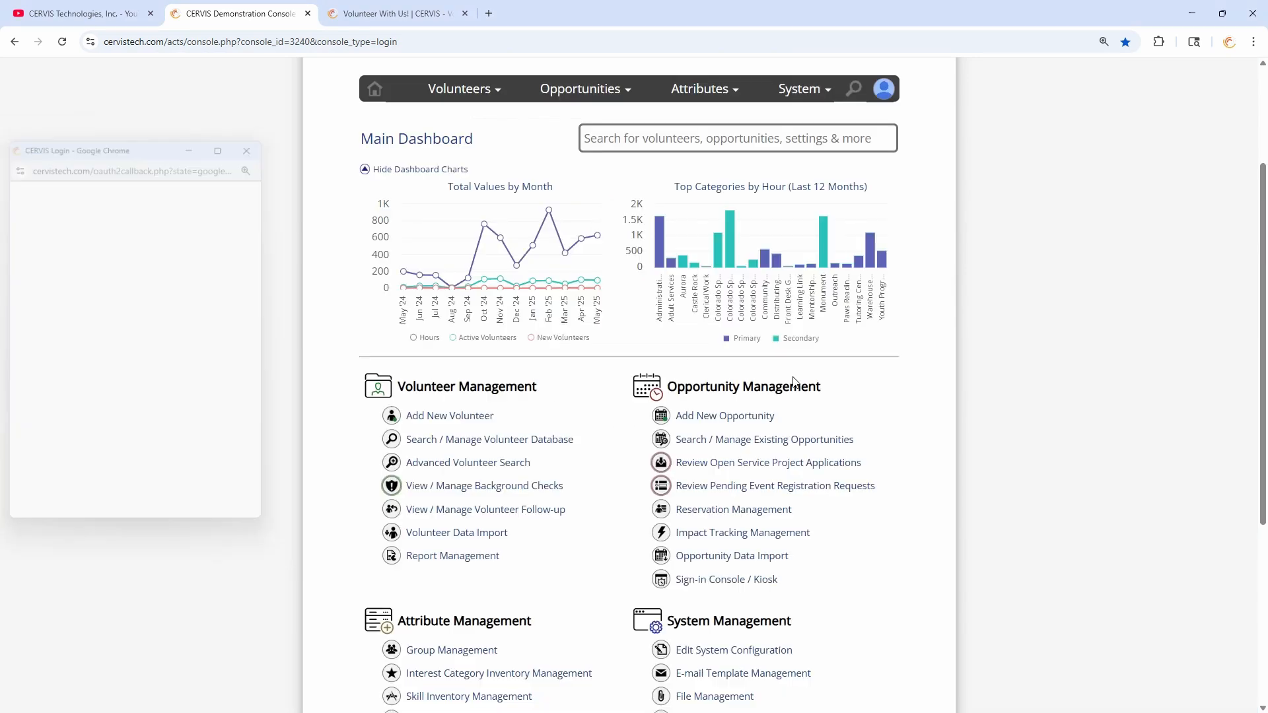
- Open the Trails & Waterways: Cleanout Colorado details (Opportunity ID 118) from the opportunity listing
left_click(761, 441)
scroll(660, 360, "down", 2)
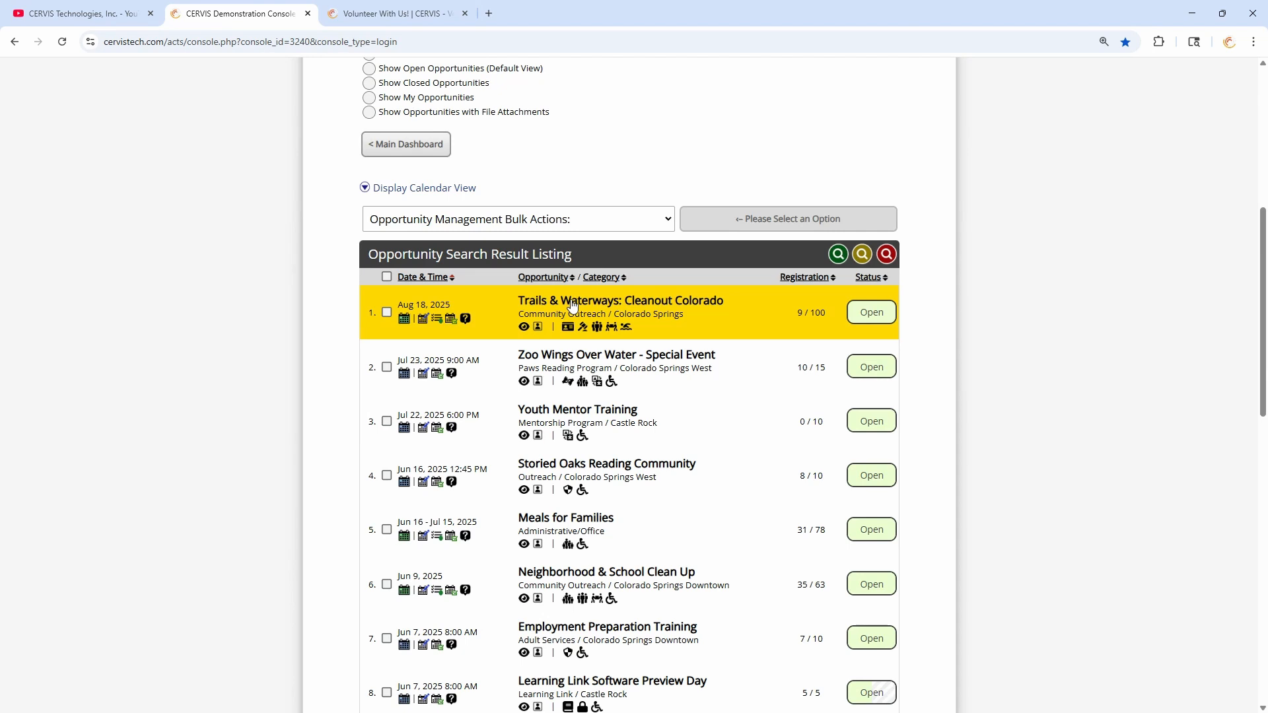
left_click(524, 327)
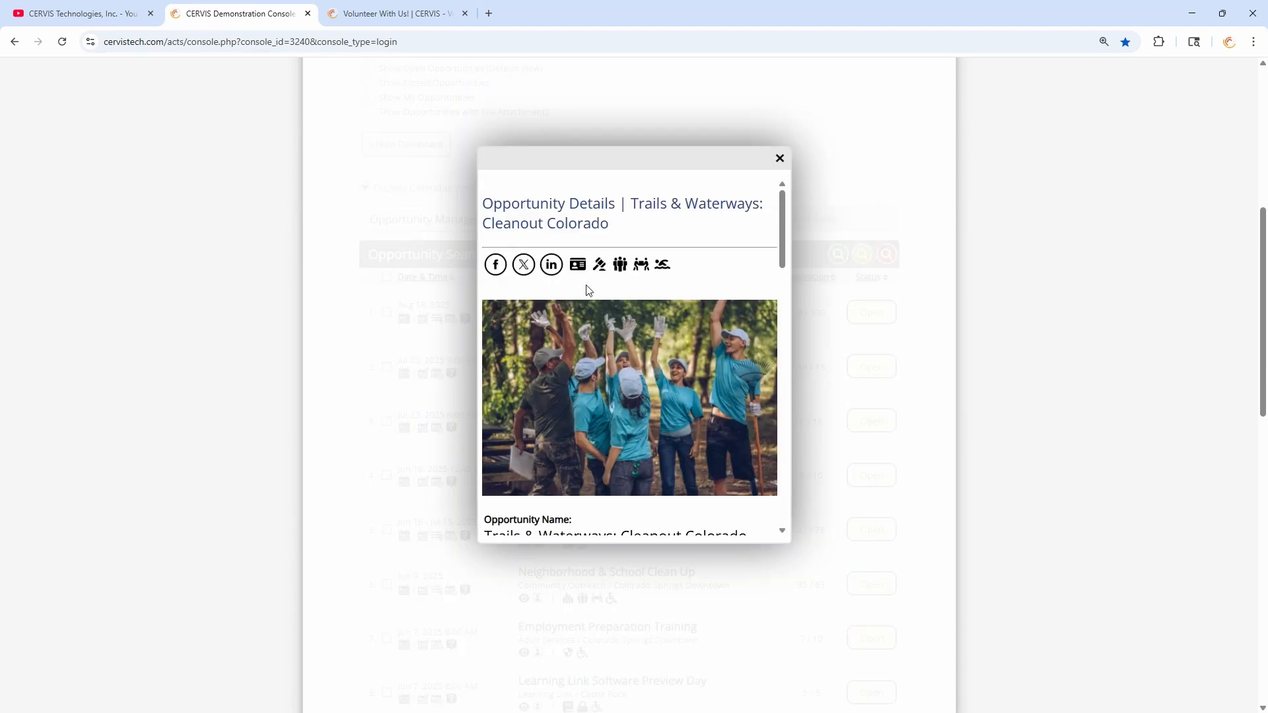
scroll(670, 234, "down", 10)
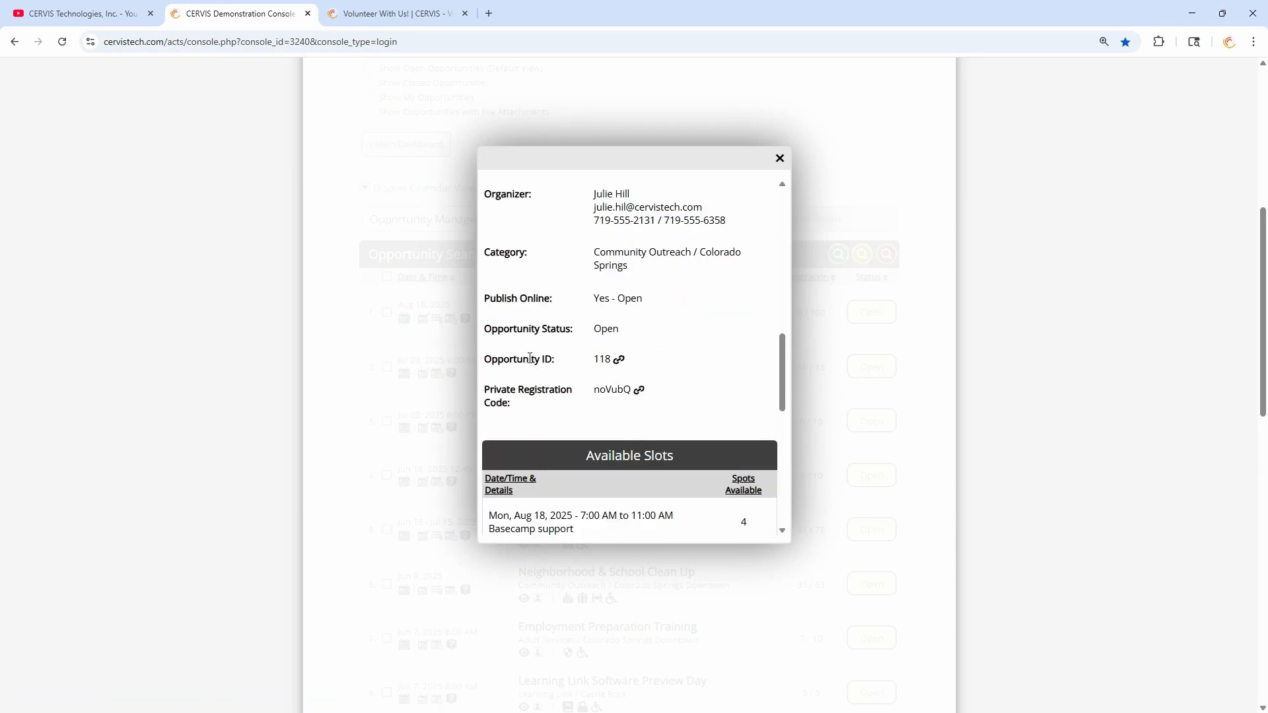
- Highlight the Opportunity ID and the 'Yes - Open' Publish Online value in the details preview
left_click_drag(502, 360, 571, 362)
left_click(579, 363)
left_click(578, 362)
left_click_drag(646, 299, 594, 299)
left_click(529, 395)
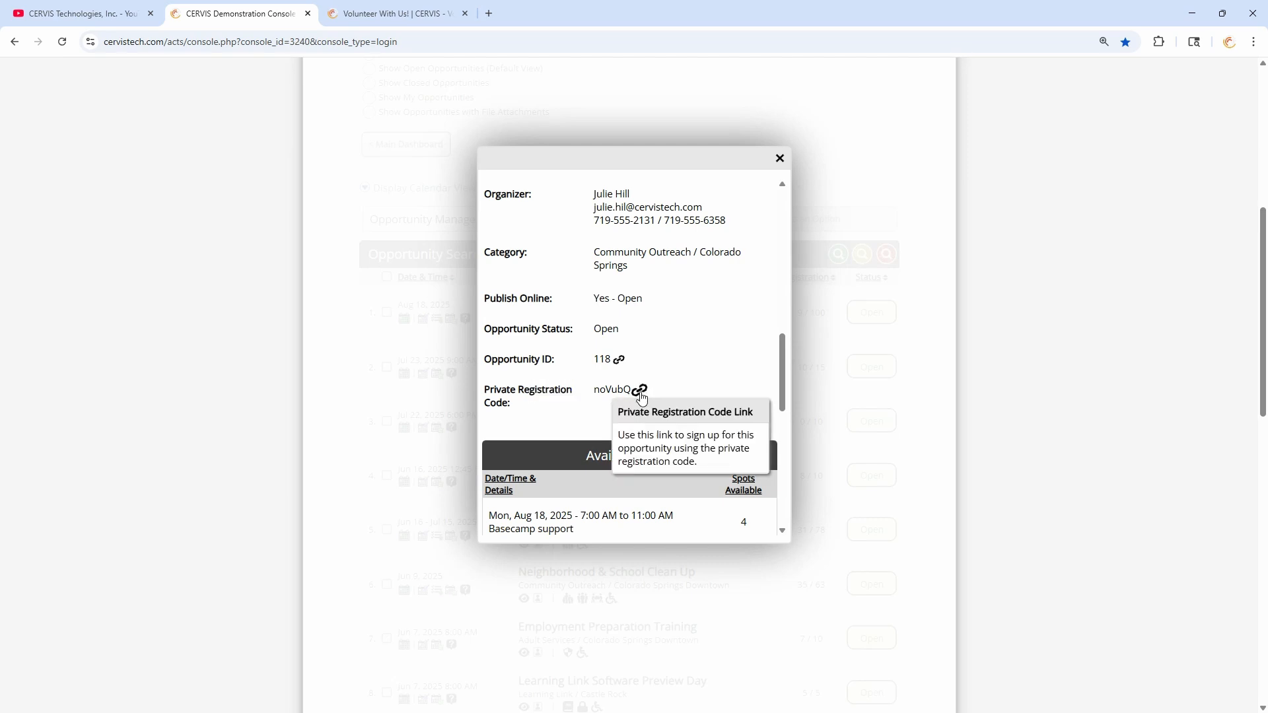
left_click_drag(651, 298, 574, 303)
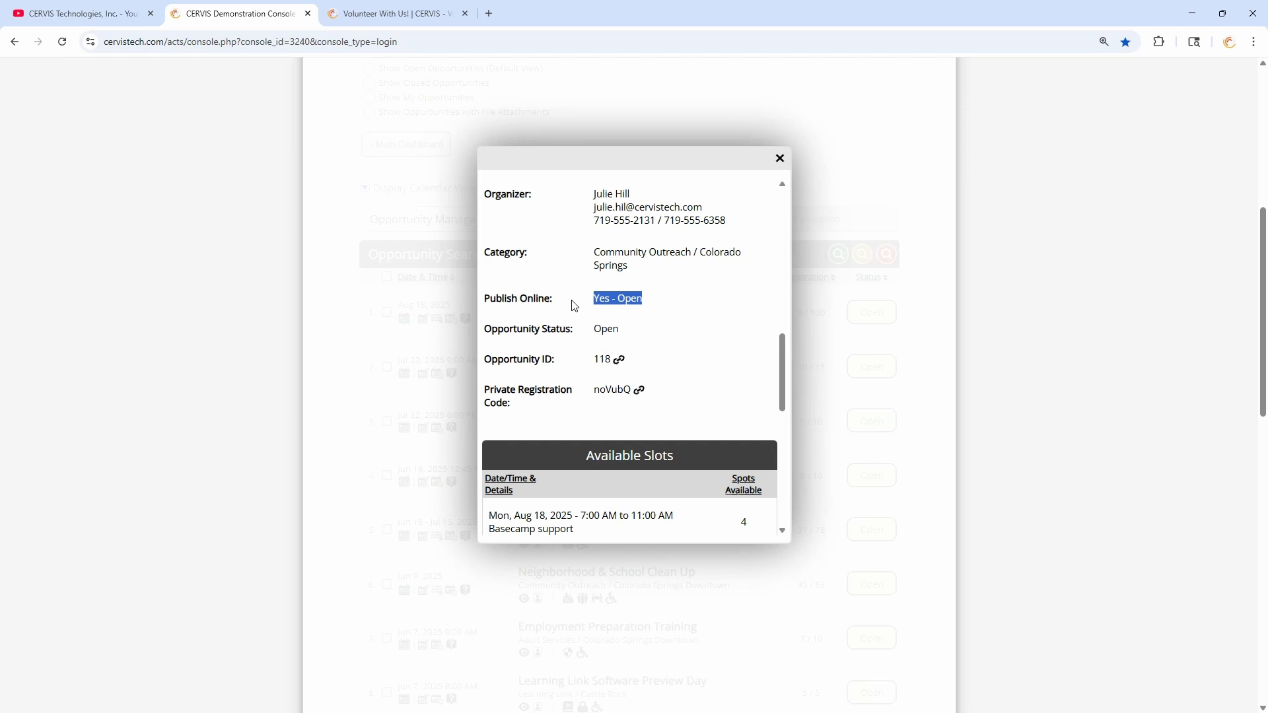
left_click(664, 324)
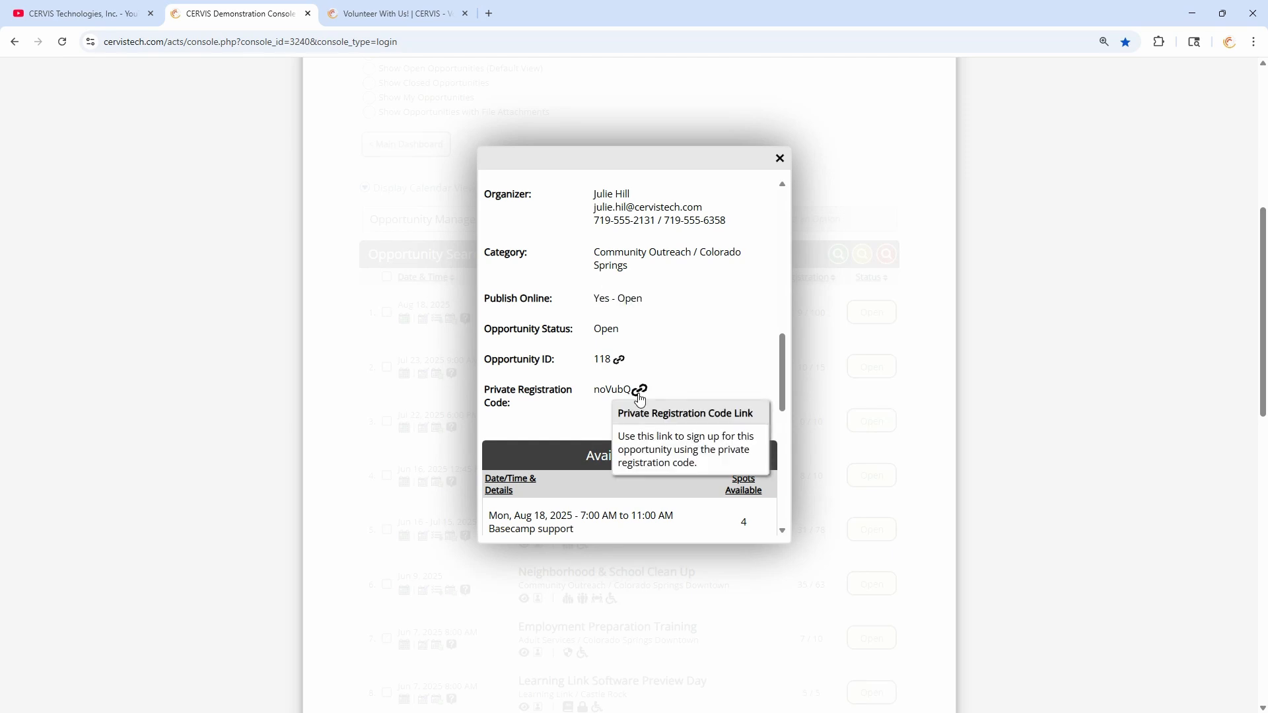
- Inspect the Direct Event Link popup's long URL and short cerv.is link, then recheck the details
left_click(621, 360)
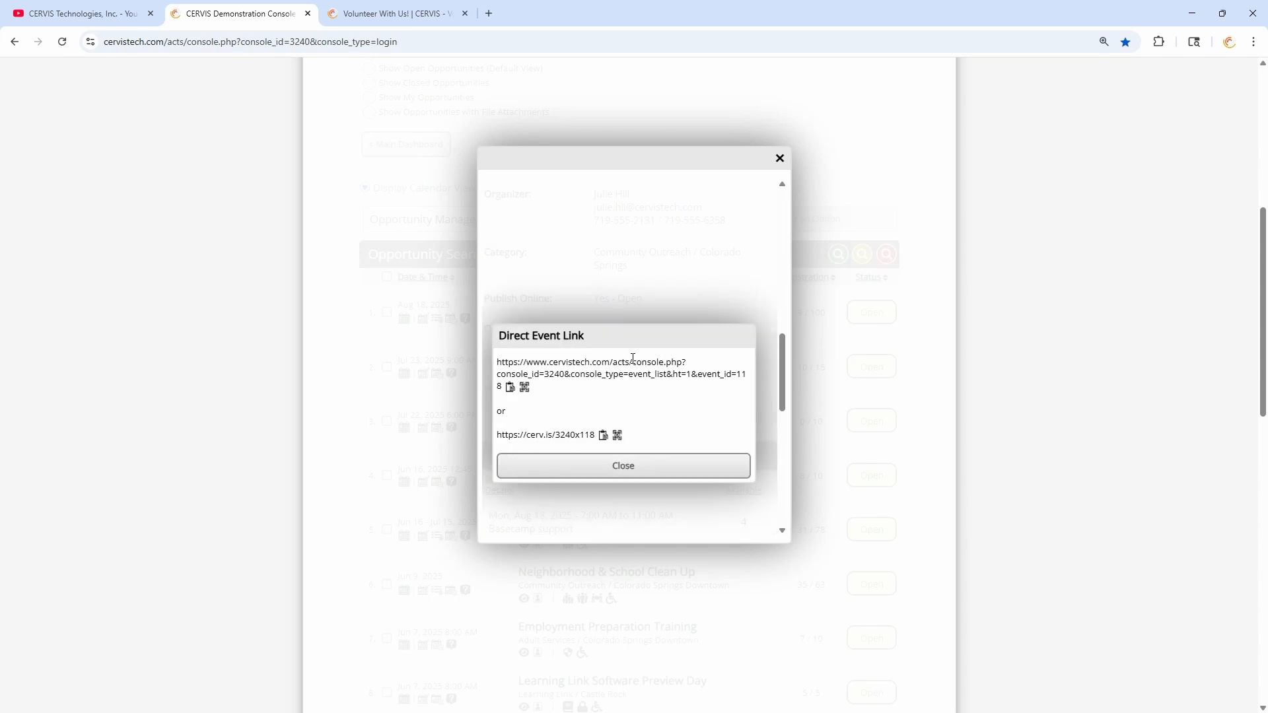
left_click_drag(598, 370, 575, 362)
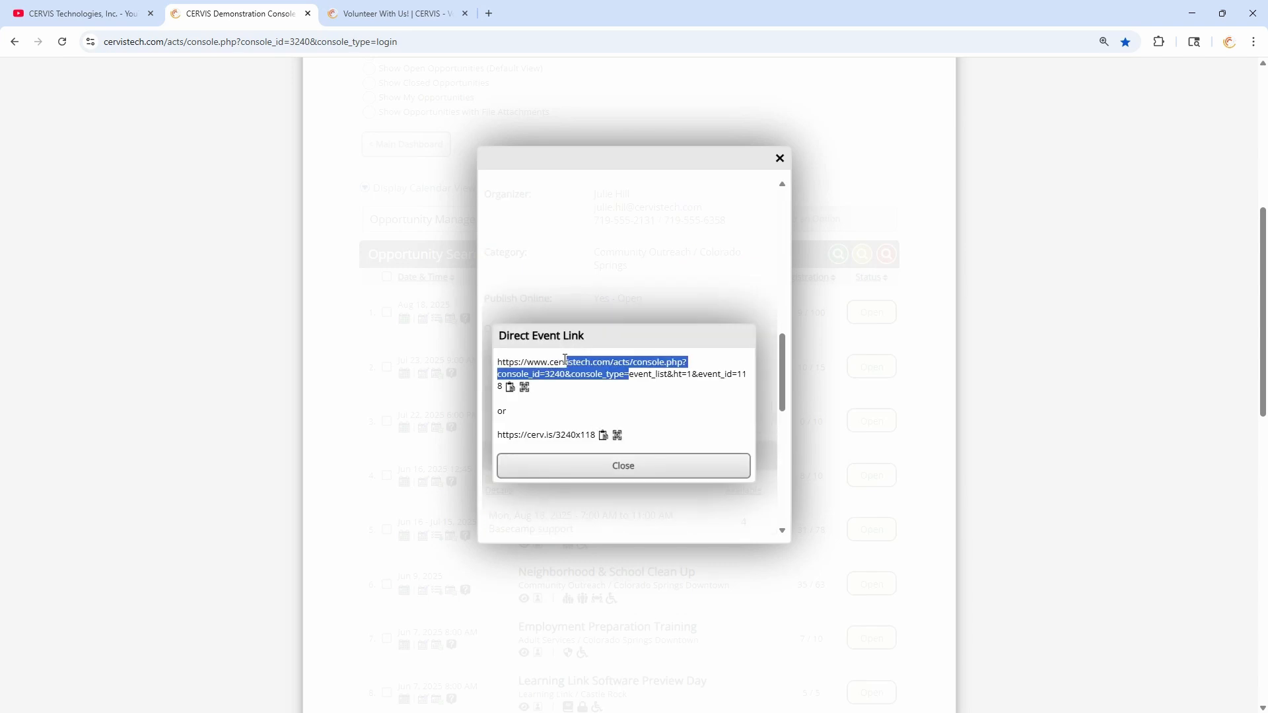
left_click(566, 428)
left_click_drag(508, 435, 586, 437)
left_click(586, 437)
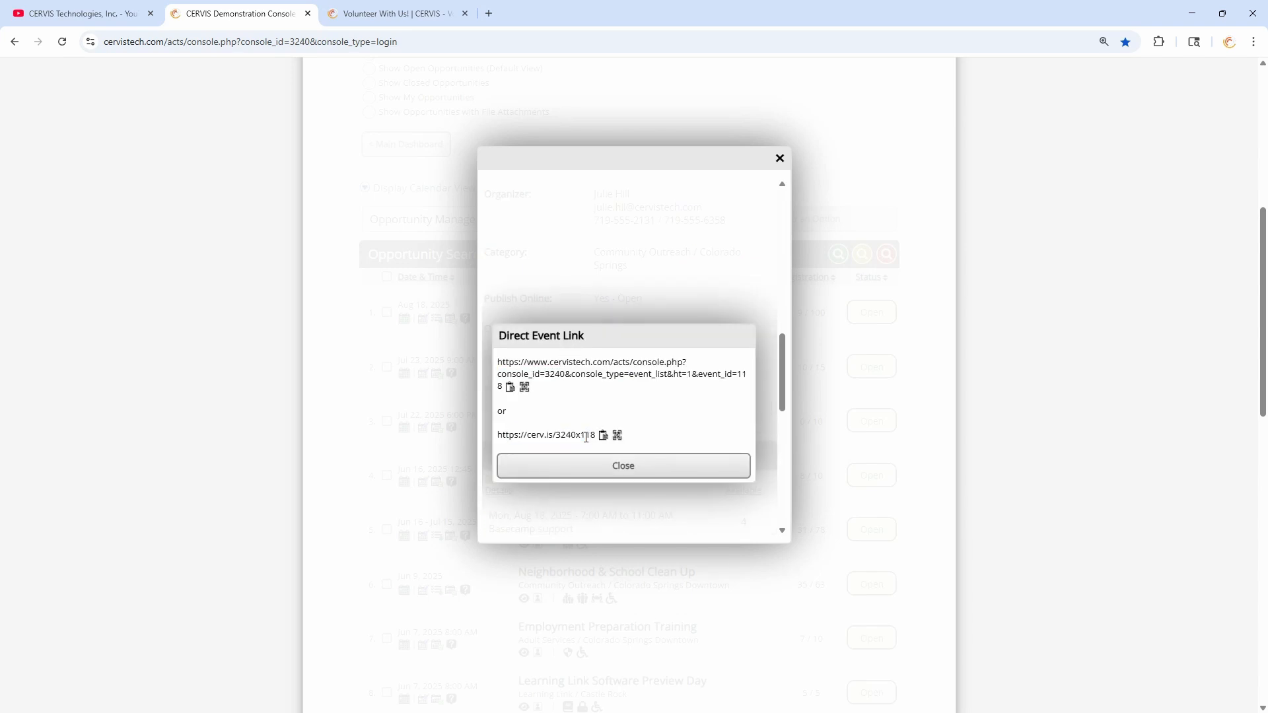
left_click(616, 463)
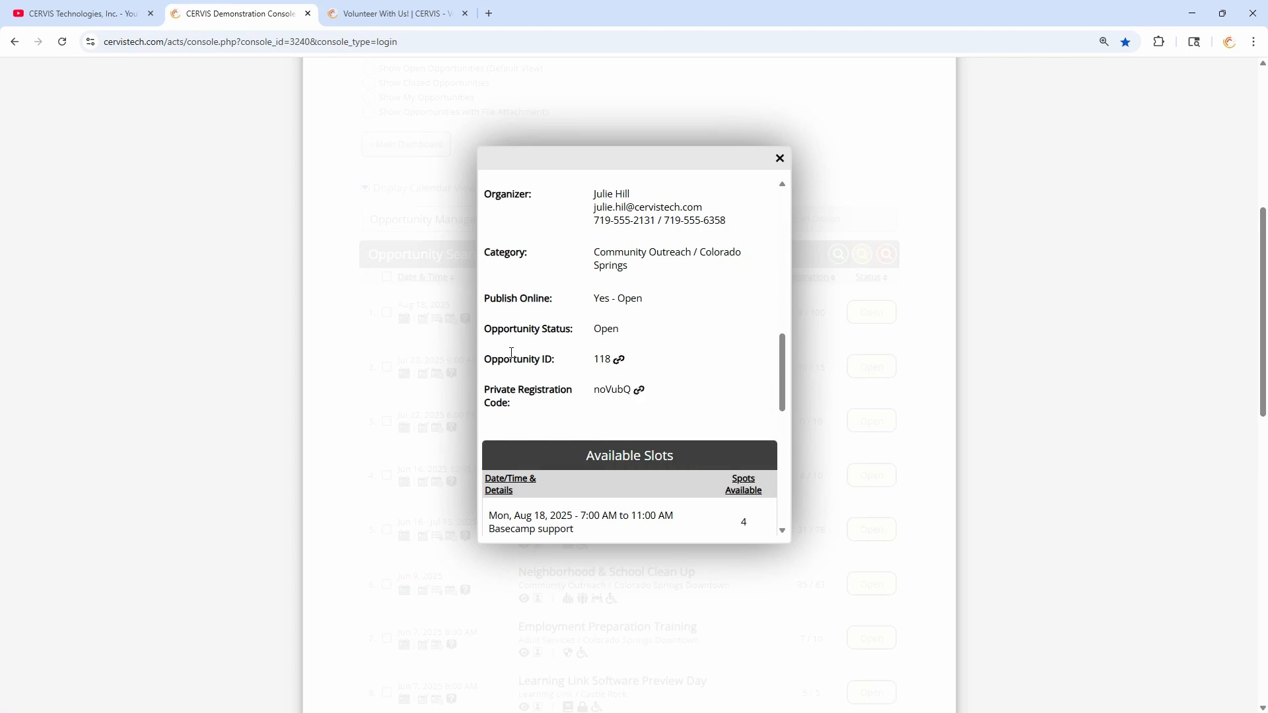
left_click_drag(510, 360, 591, 360)
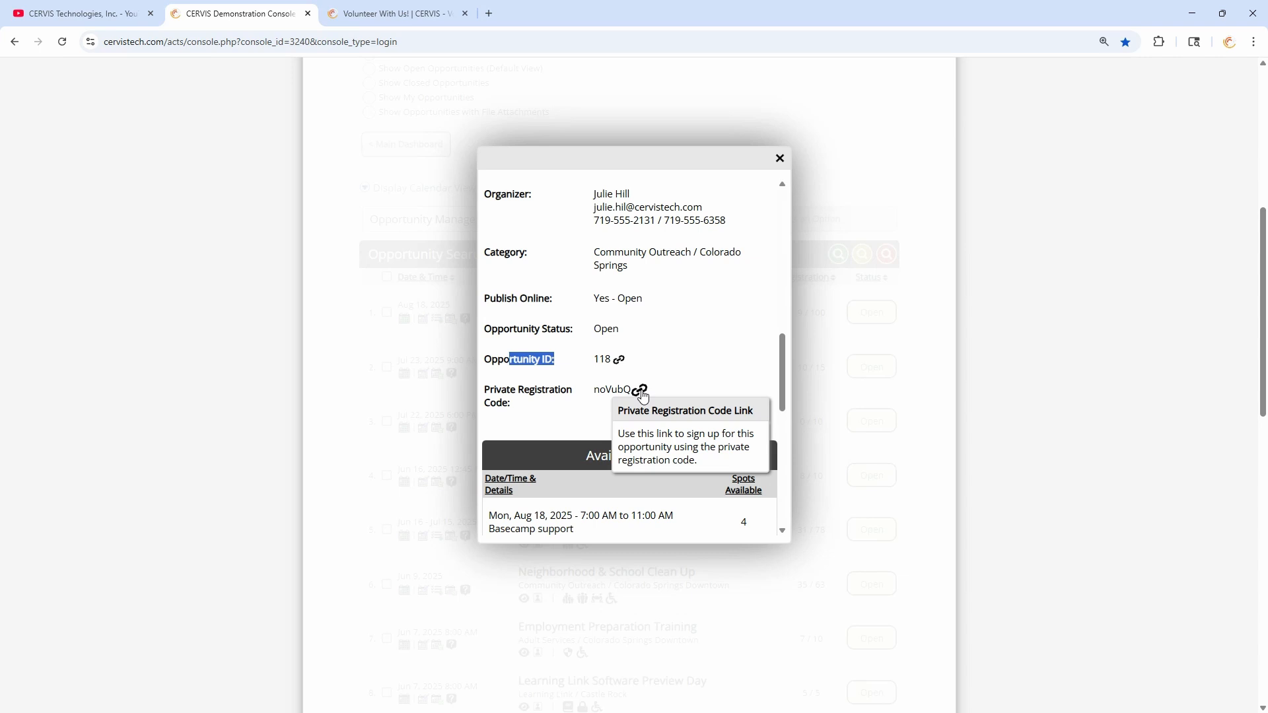
left_click_drag(599, 299, 658, 302)
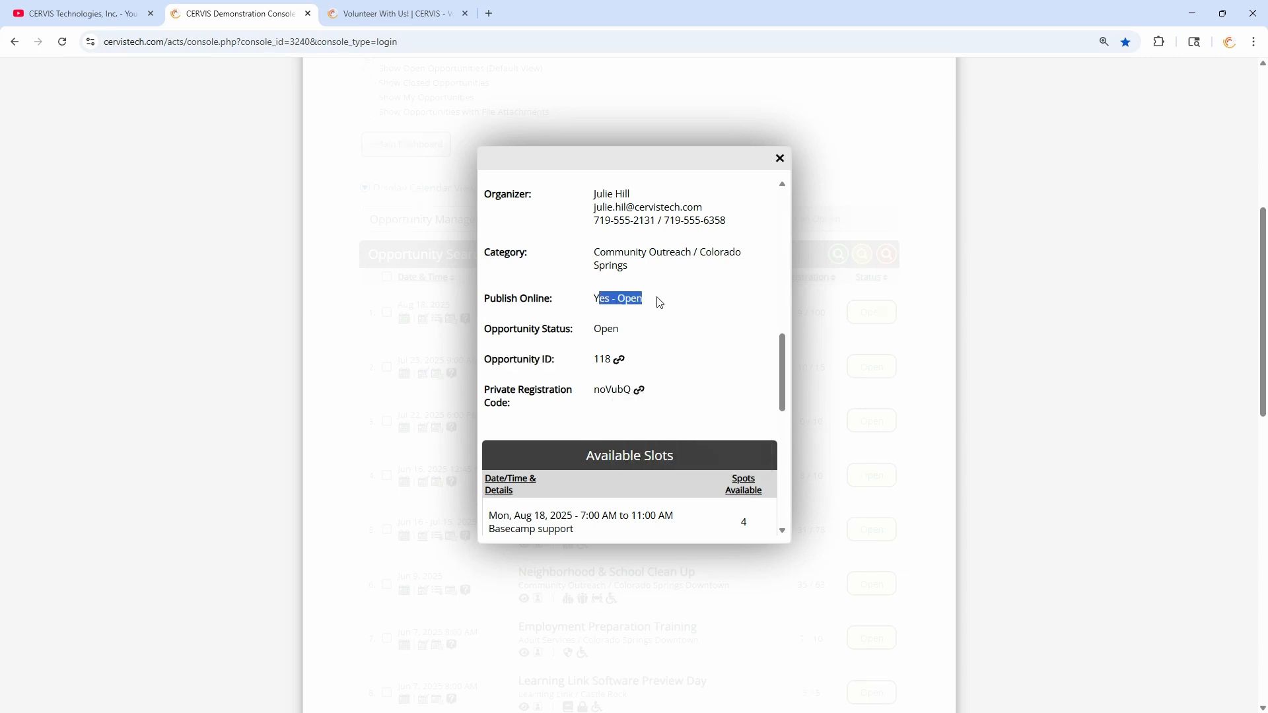
left_click(659, 302)
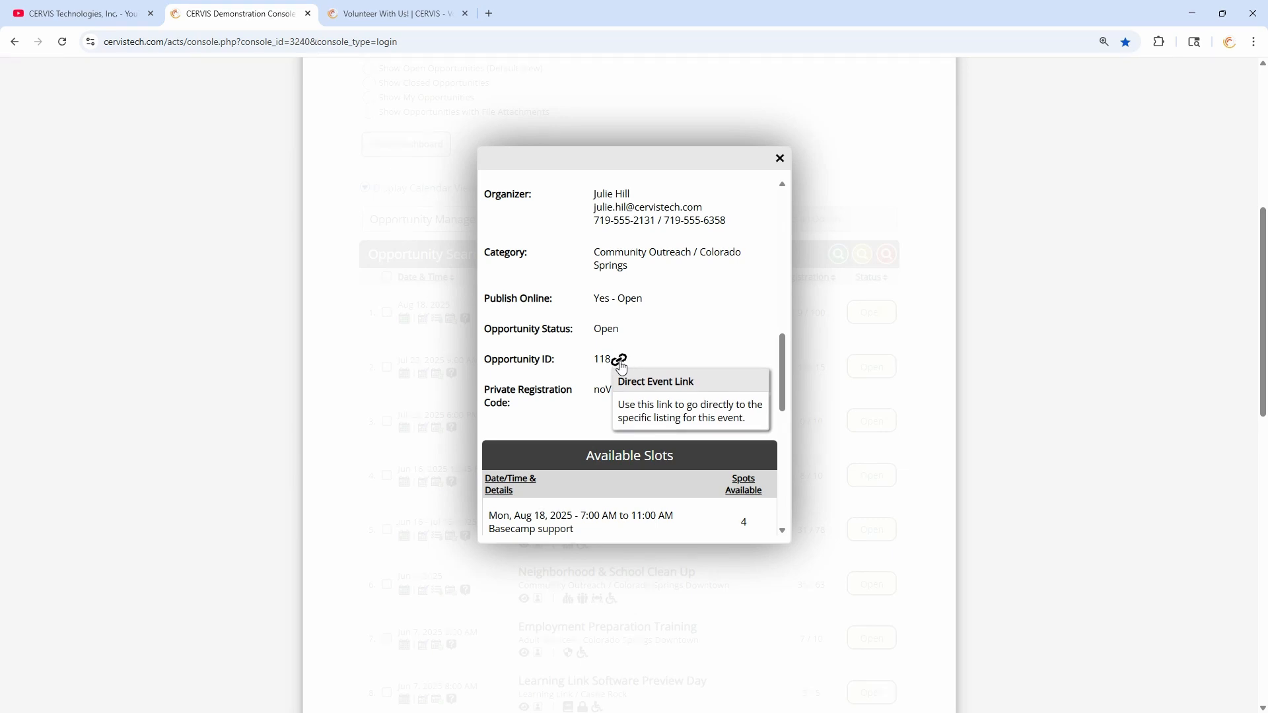
- Copy the short cerv.is link, then close the link popup and the details window
left_click(620, 362)
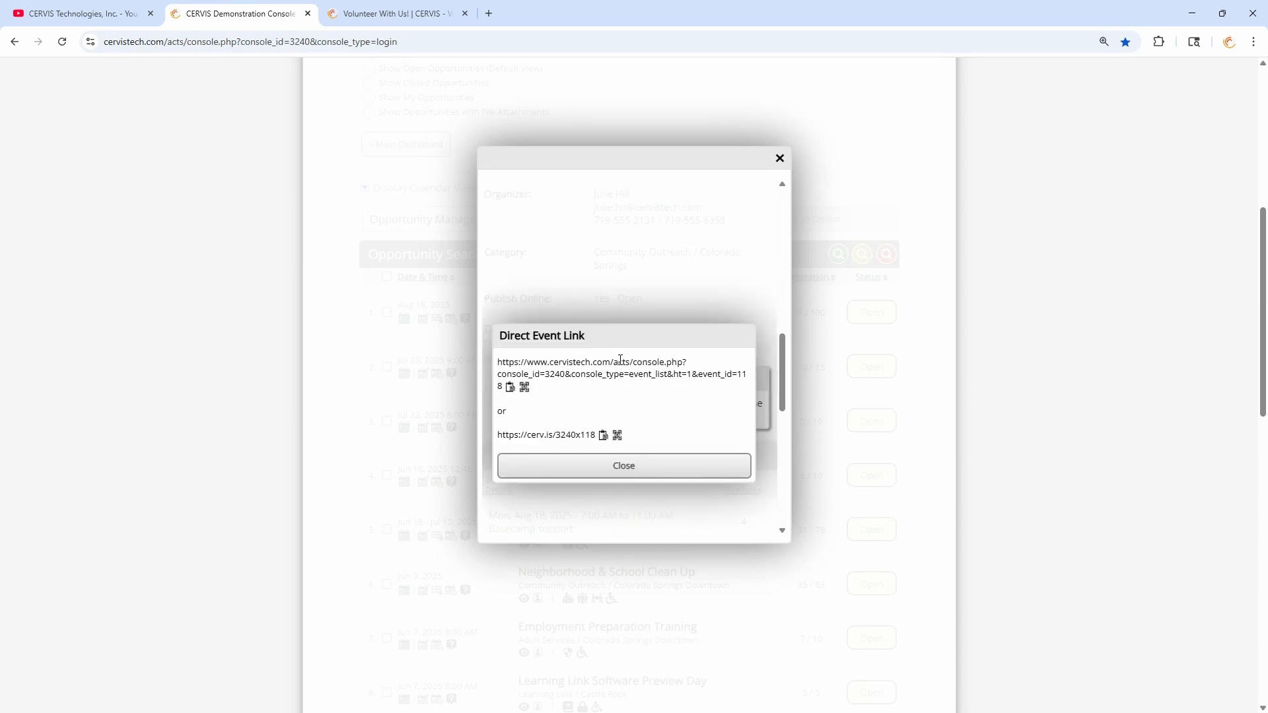
left_click(604, 437)
left_click(624, 505)
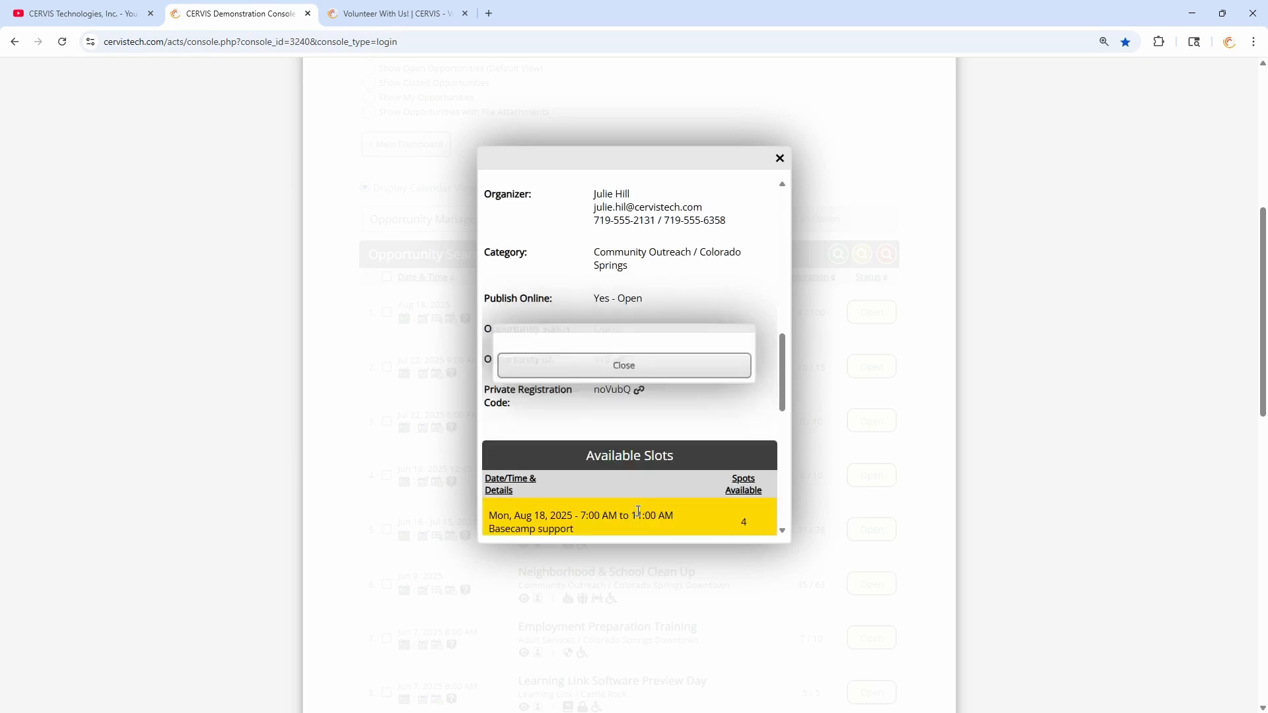
left_click(779, 159)
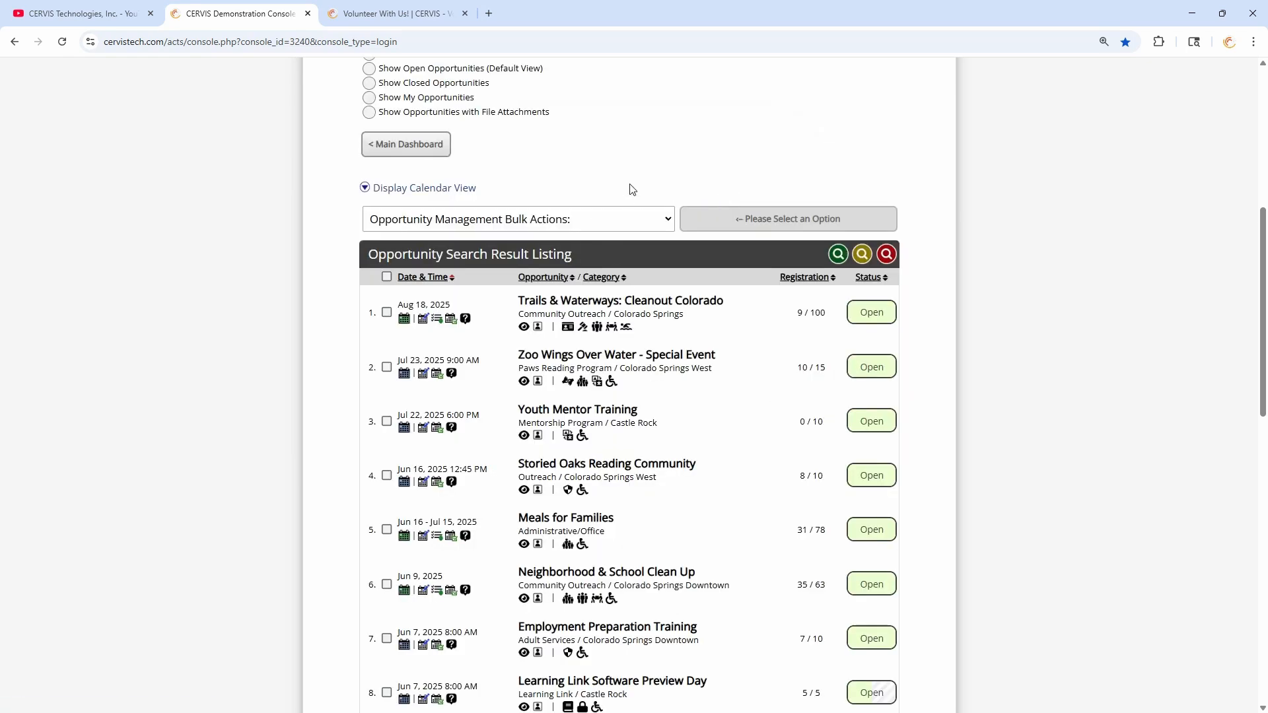
- Load the copied cerv.is link in a new Incognito window, then add a blank tab
key("ctrl+shift+n")
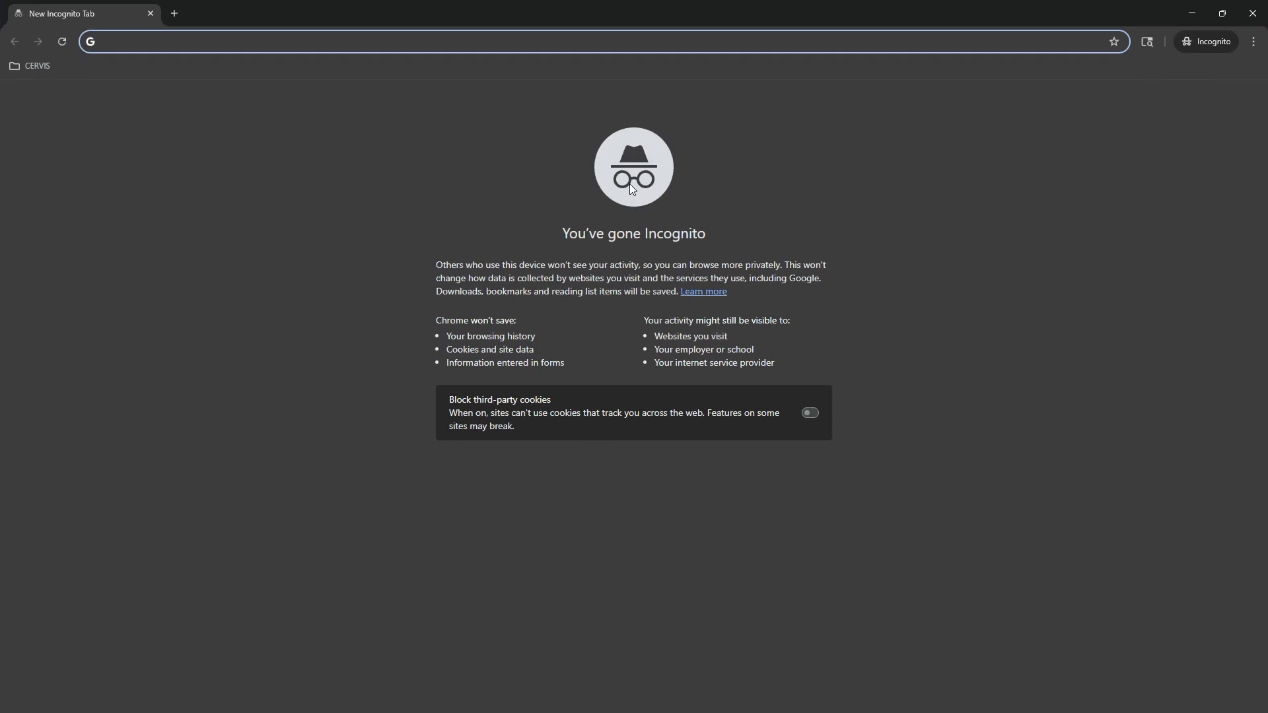
key("ctrl+v")
key("Return")
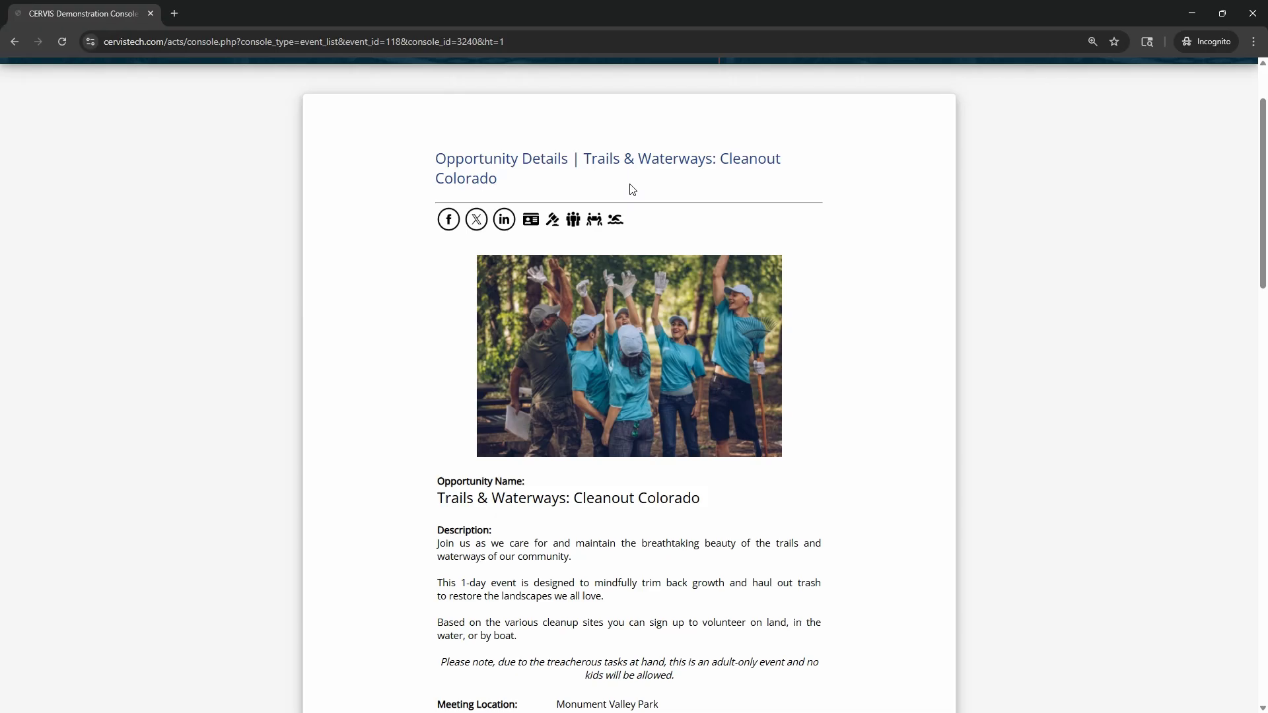
scroll(813, 331, "down", 9)
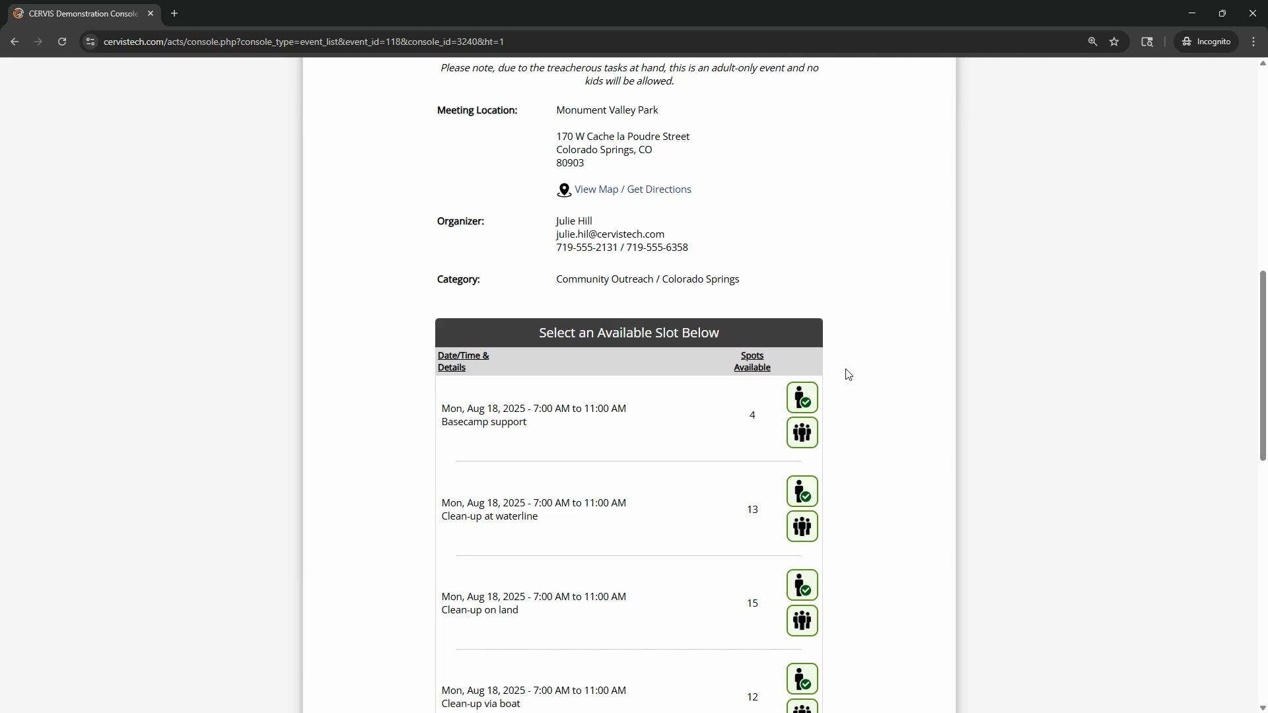
scroll(860, 369, "up", 10)
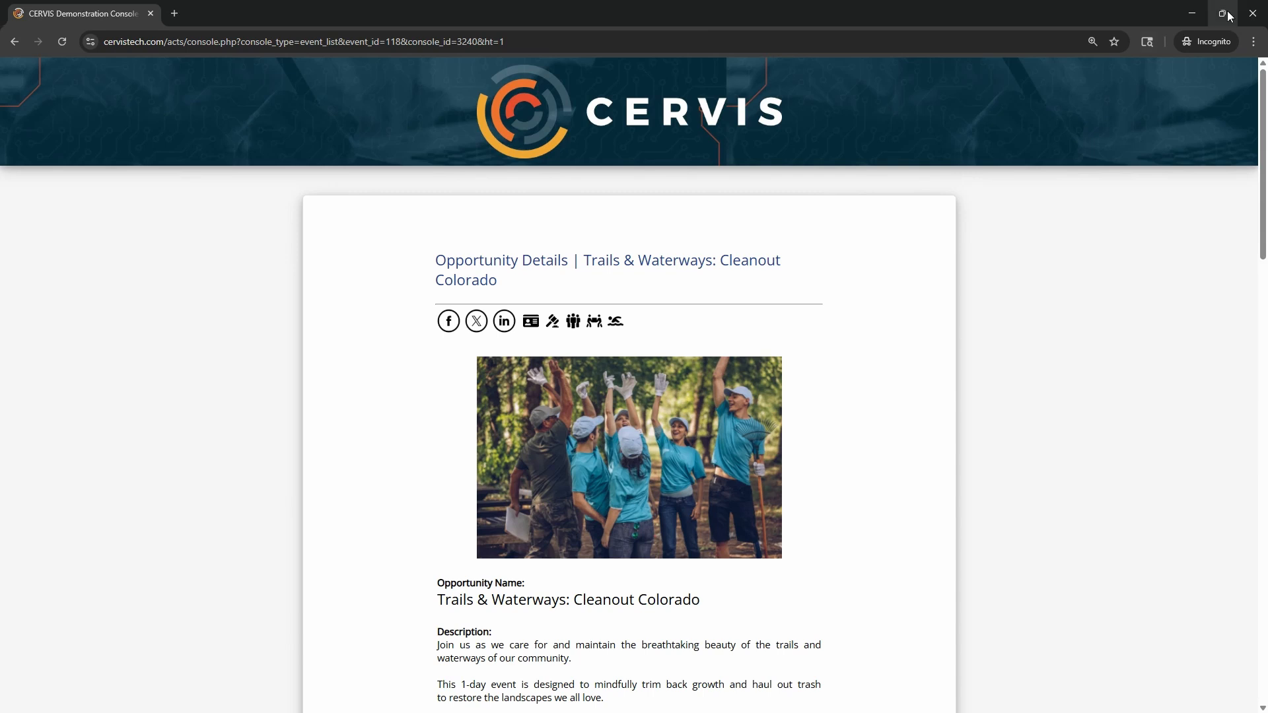
left_click(176, 13)
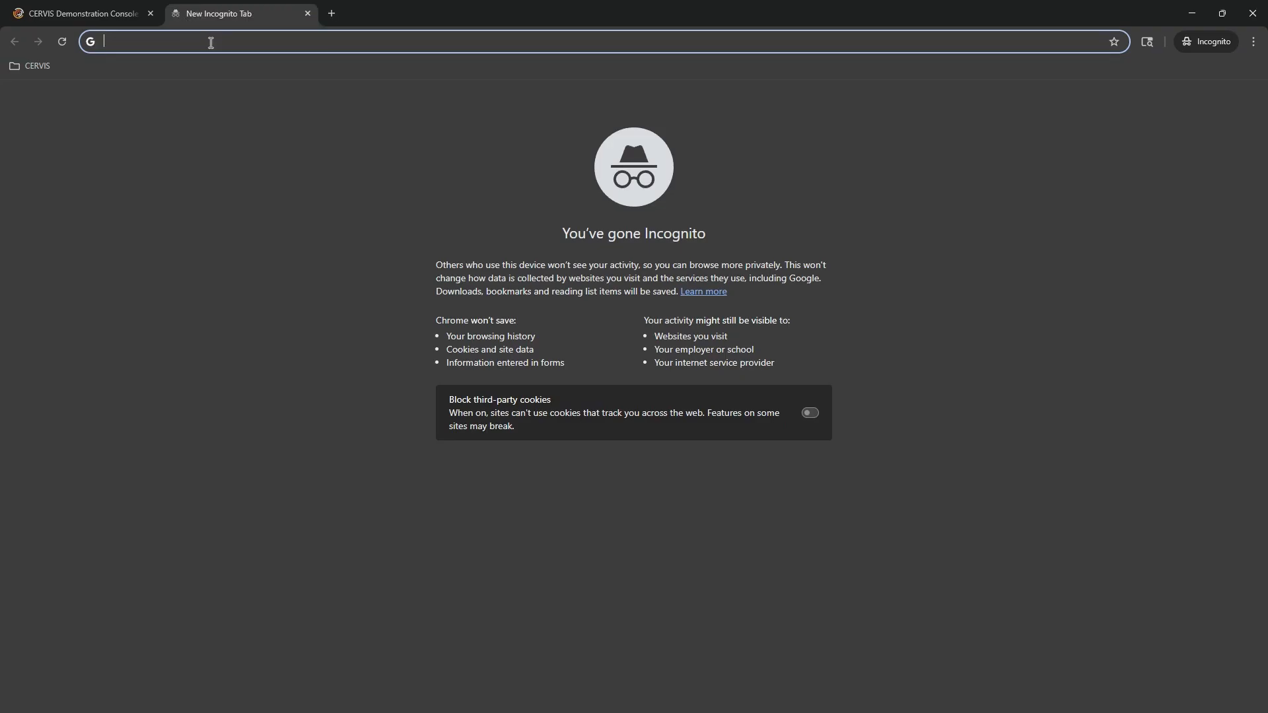
- Load cerv.is/3240x118/flyer in the Incognito tab to open the Trails & Waterways page
key("ctrl+v")
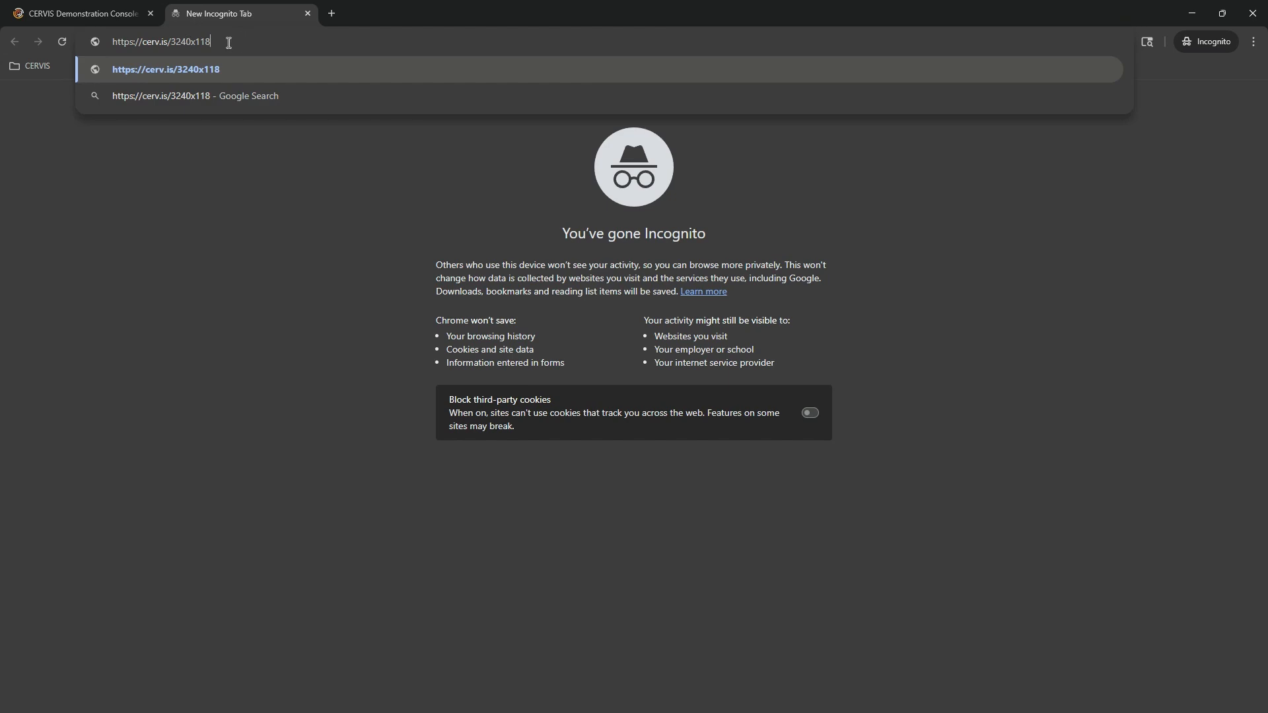
type("/flyer")
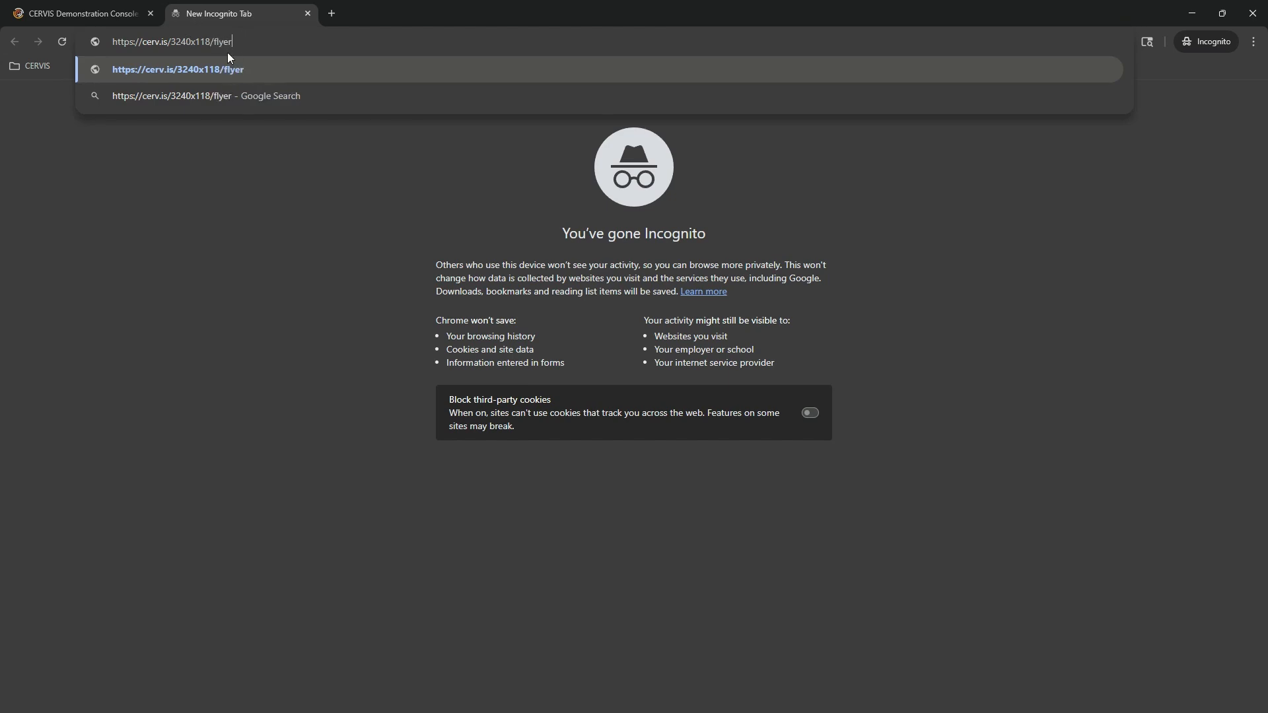
double_click(225, 42)
left_click(286, 45)
double_click(223, 43)
left_click(246, 45)
double_click(217, 43)
left_click(266, 44)
key("ctrl+a")
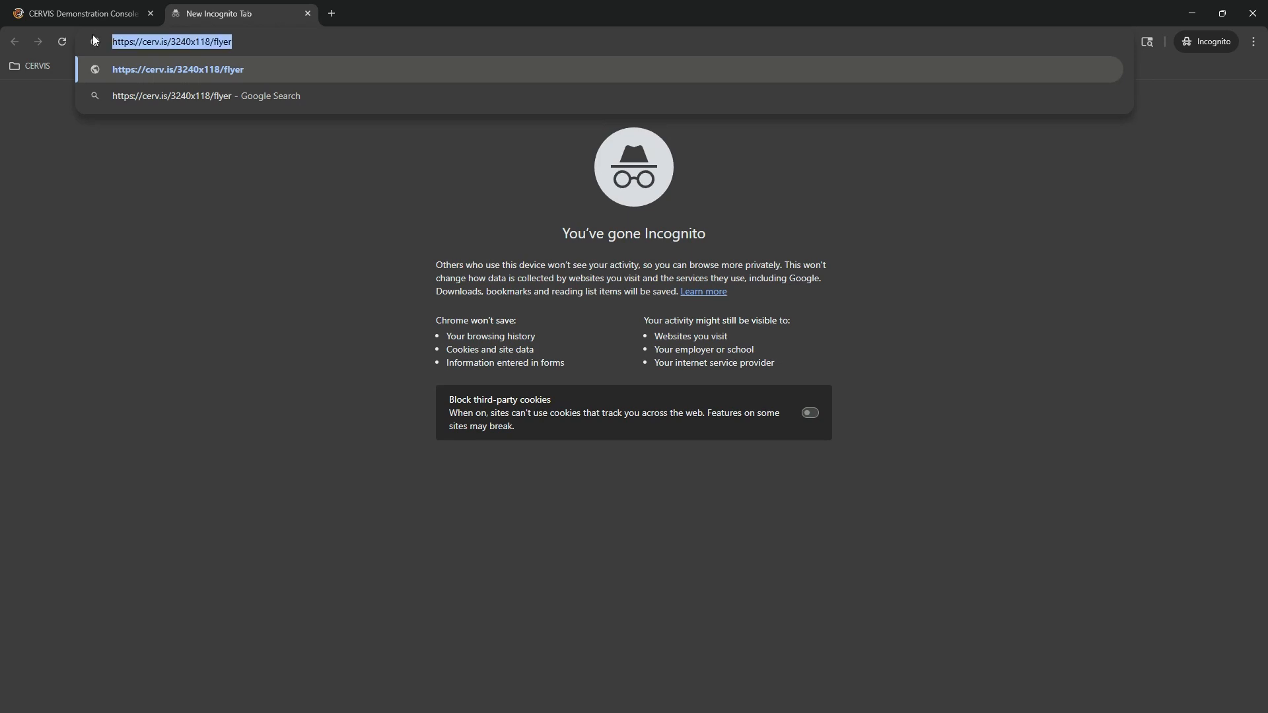
left_click(276, 42)
key("Return")
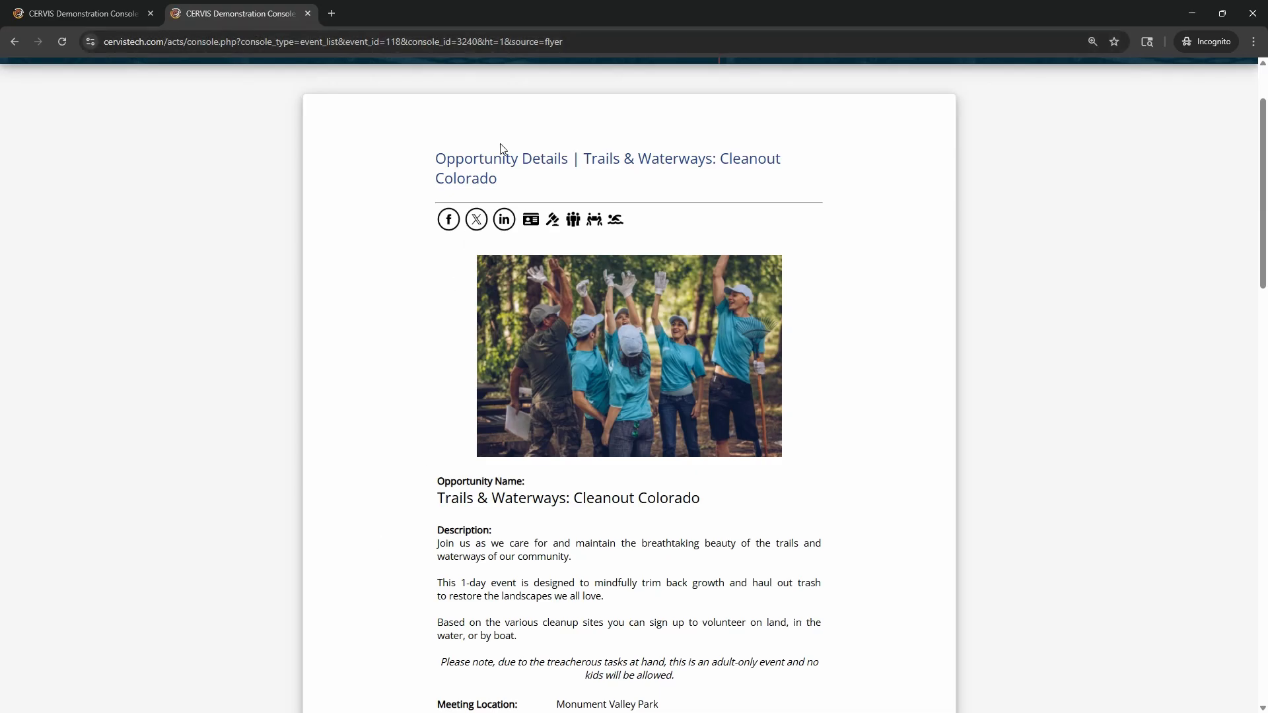
- Replace the flyer source value in the address with facebookad
left_click_drag(505, 42, 567, 42)
left_click(654, 46)
left_click(642, 42)
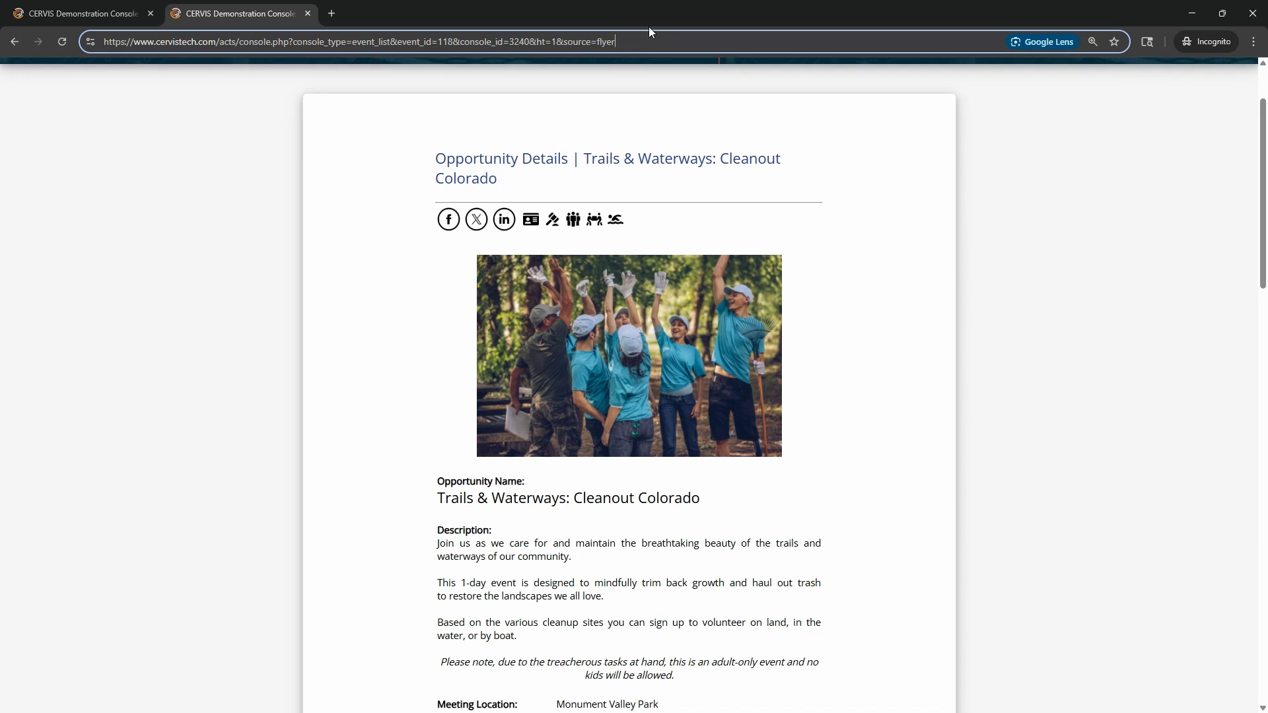
left_click(646, 110)
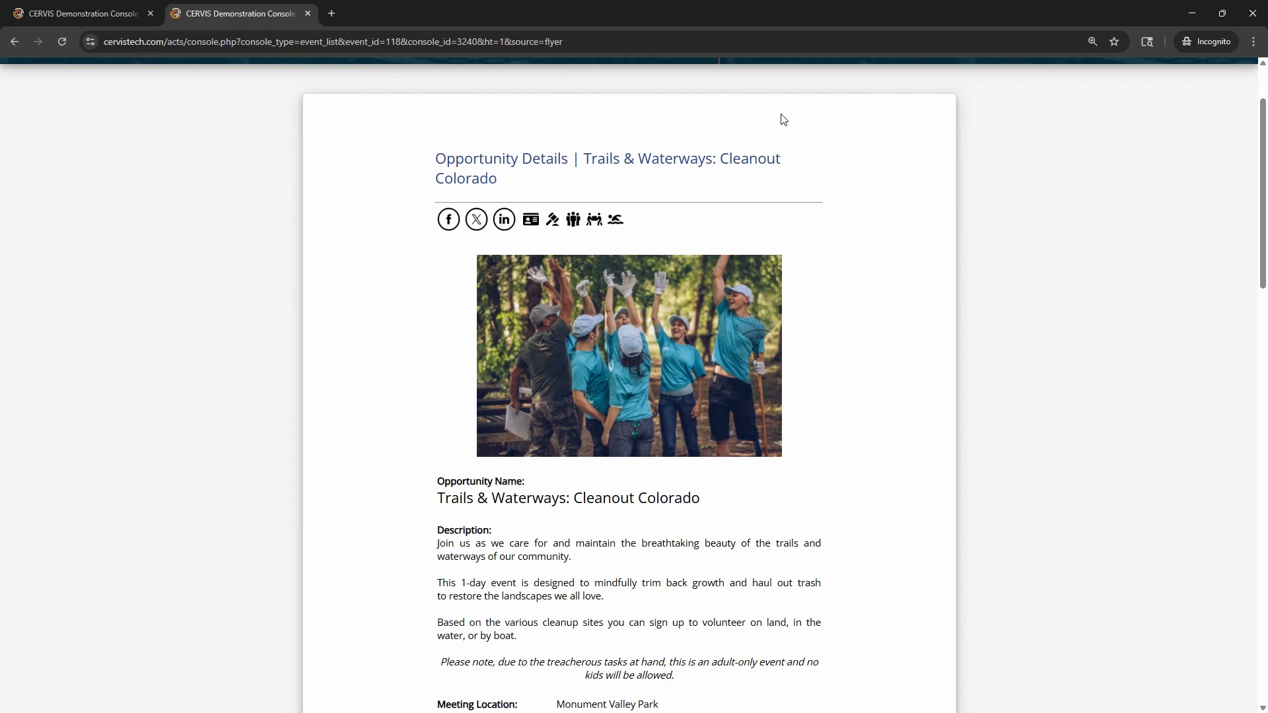
double_click(679, 44)
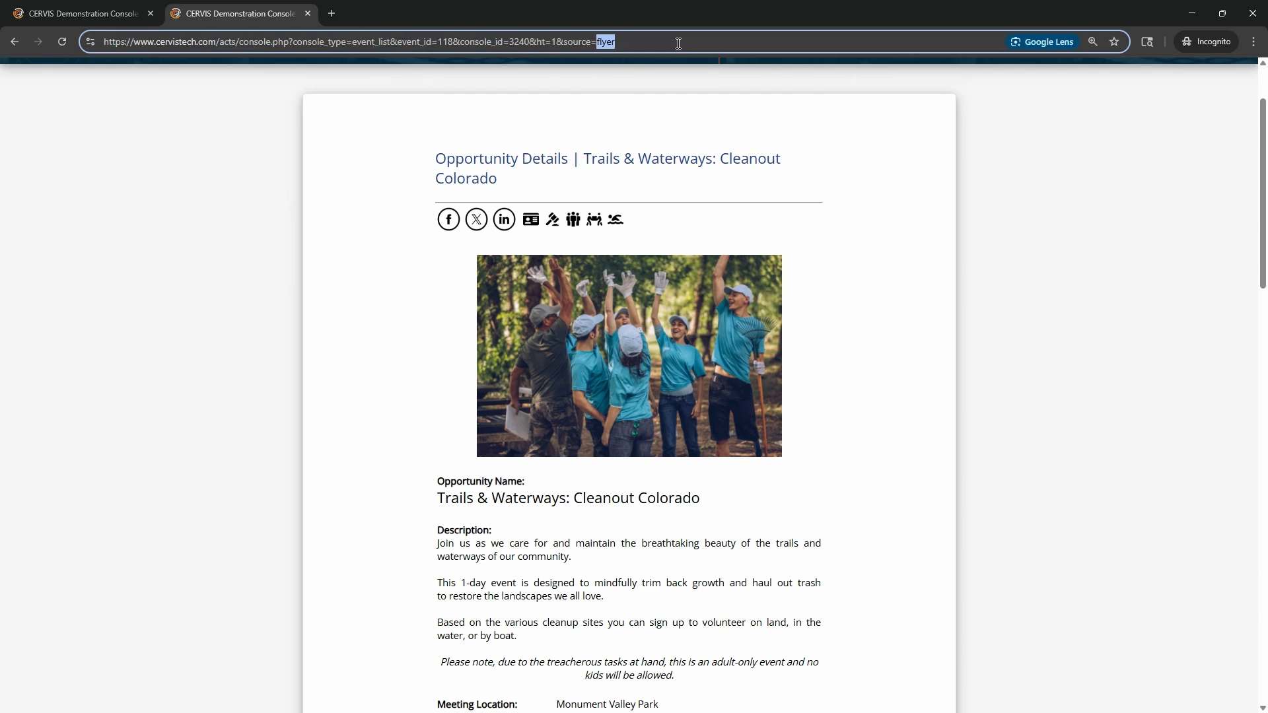
type("facebookad")
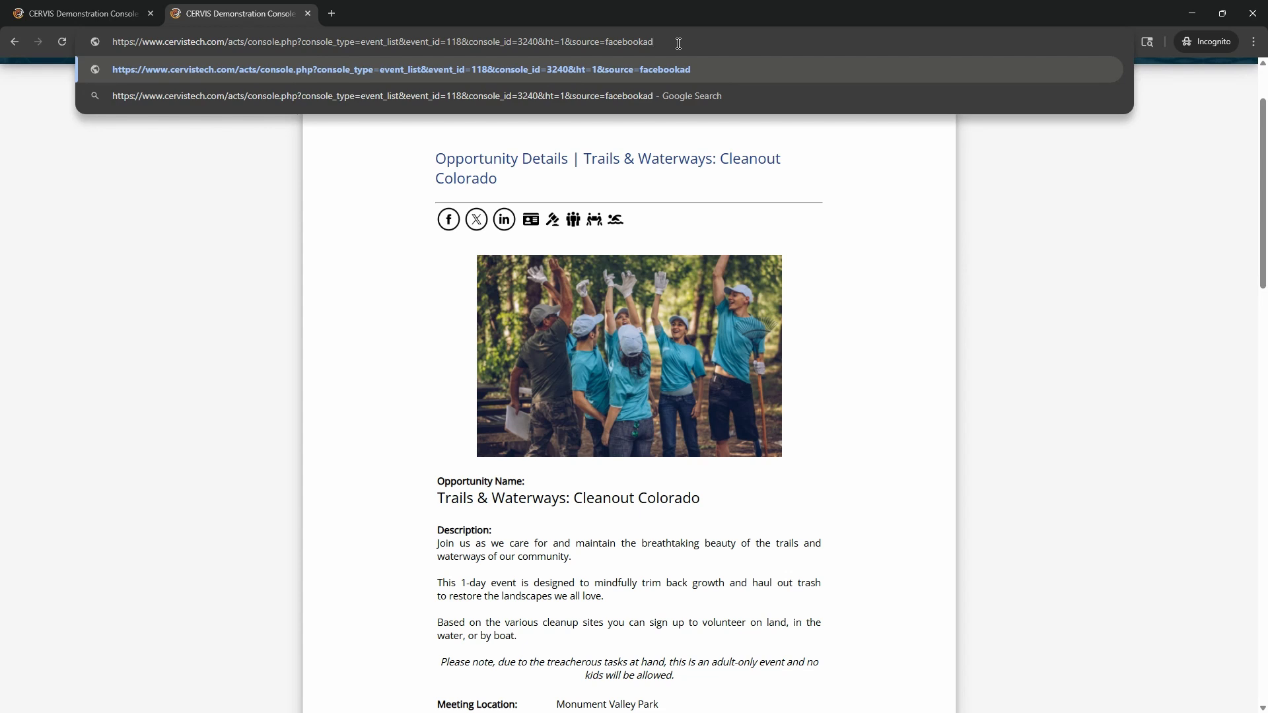
left_click_drag(605, 41, 744, 47)
left_click(834, 183)
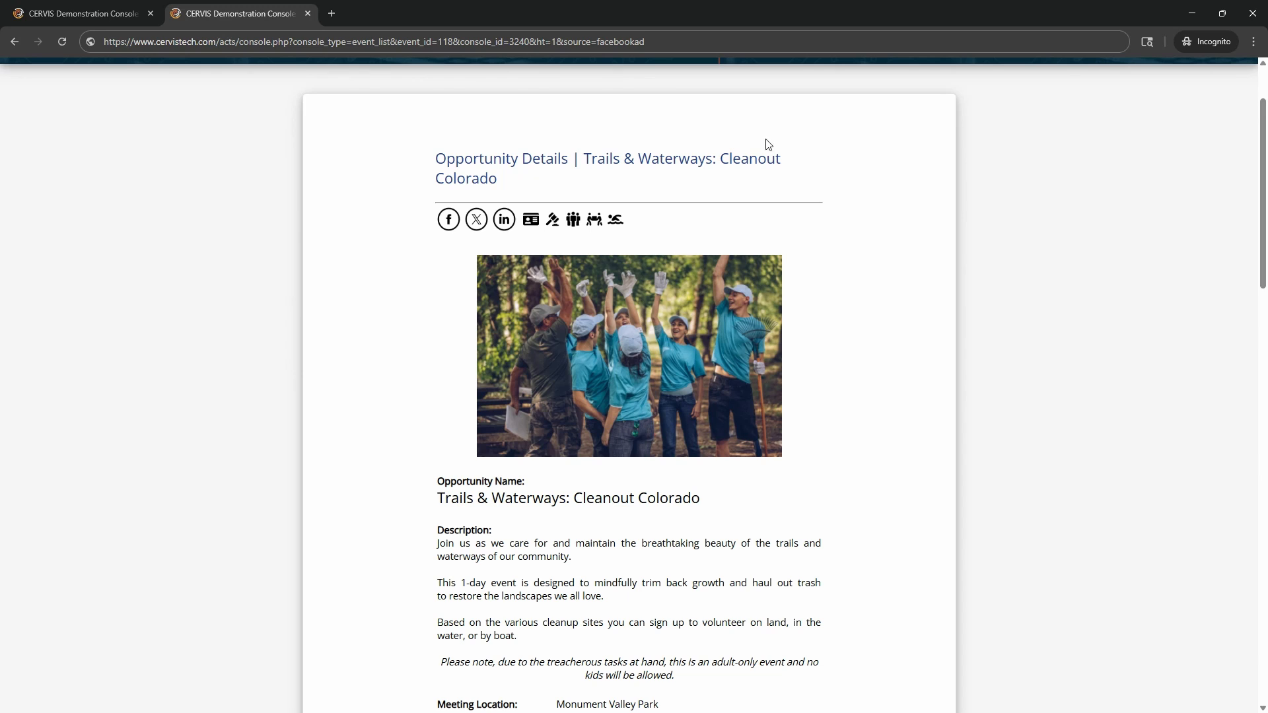
- Change the address's source value from facebookad to brucesrecruit
left_click_drag(597, 42, 682, 45)
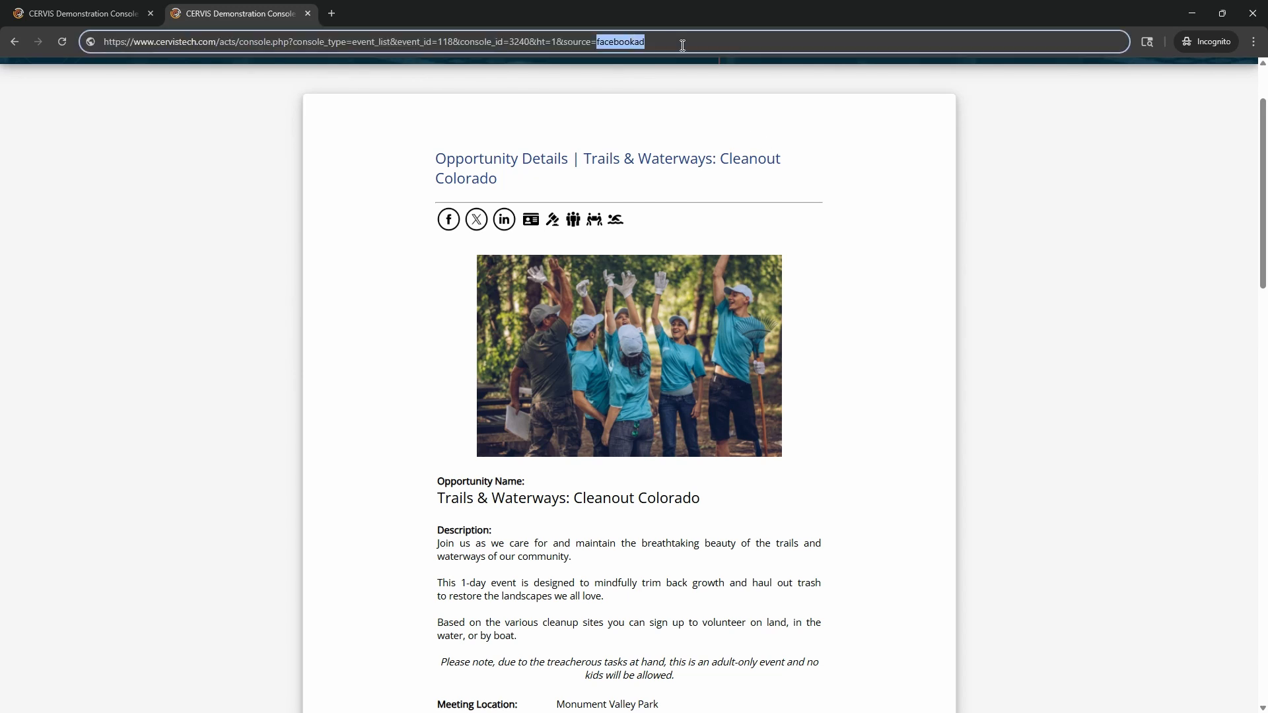
type("br")
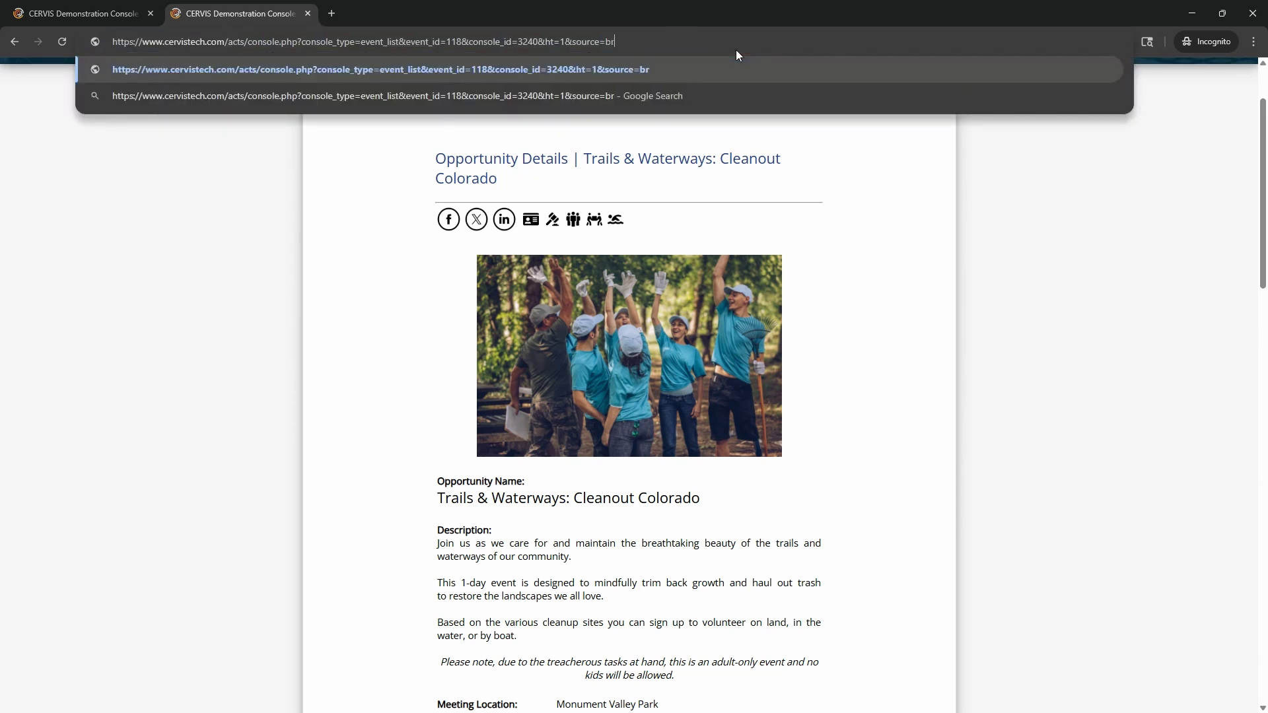
type("ucesrecruit")
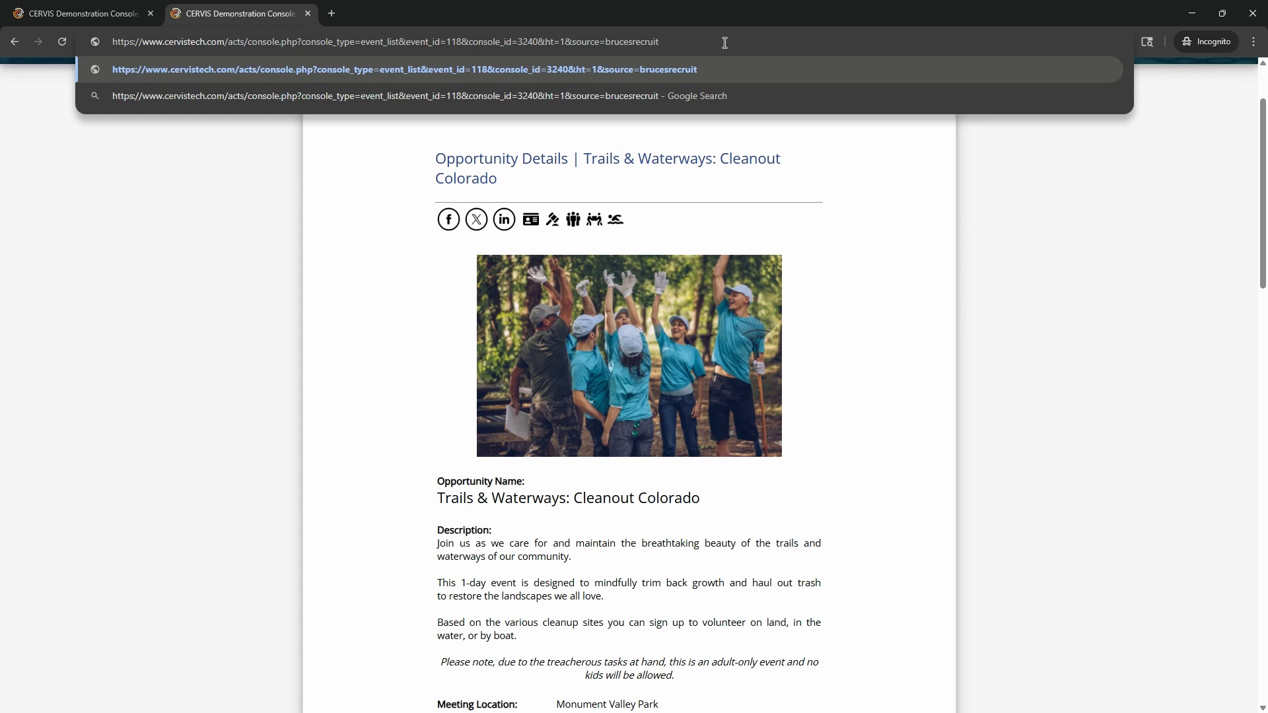
left_click(842, 173)
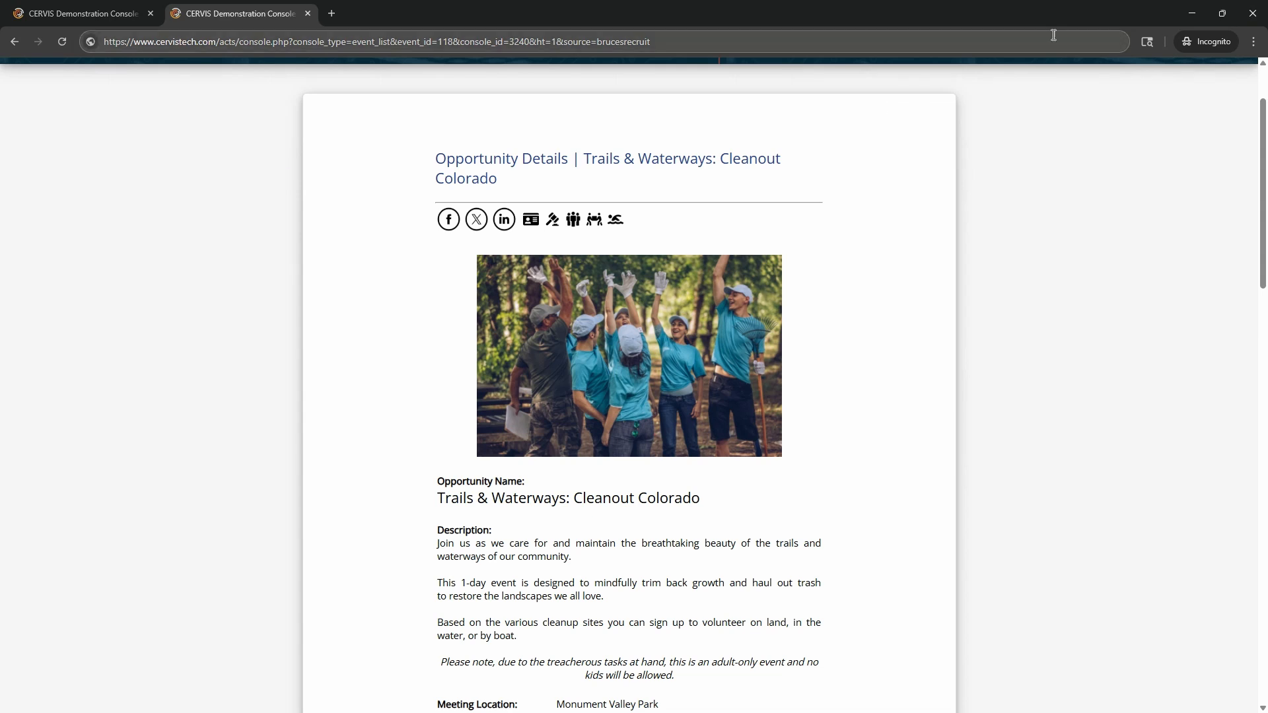
- Close the Incognito window and recopy the opportunity's direct link from its details
left_click(1253, 13)
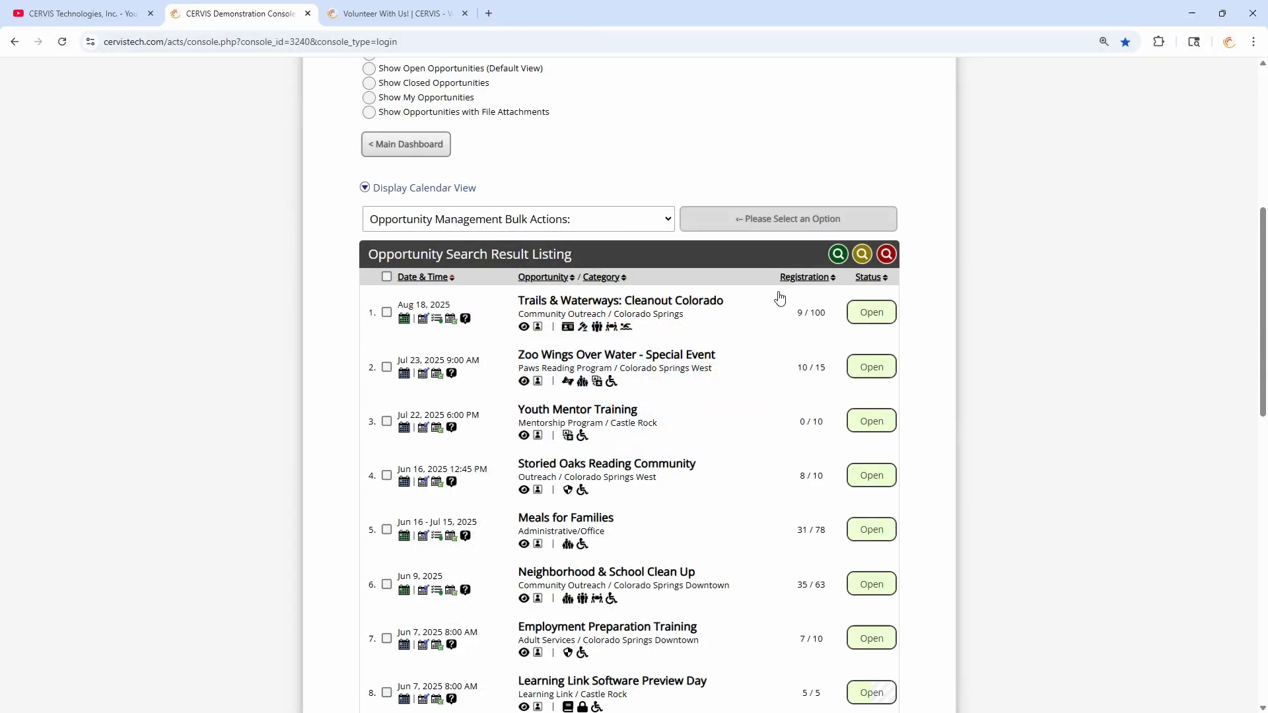
left_click(524, 327)
scroll(603, 246, "down", 2)
scroll(602, 245, "down", 8)
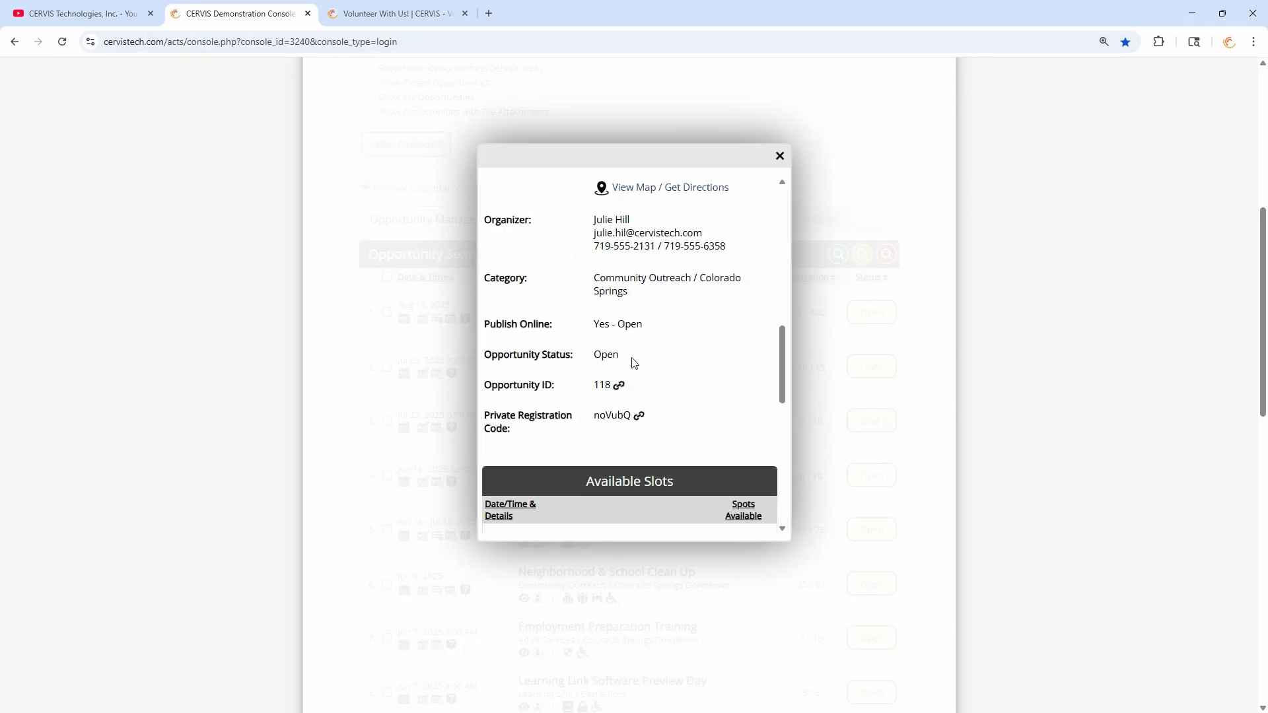
left_click(618, 295)
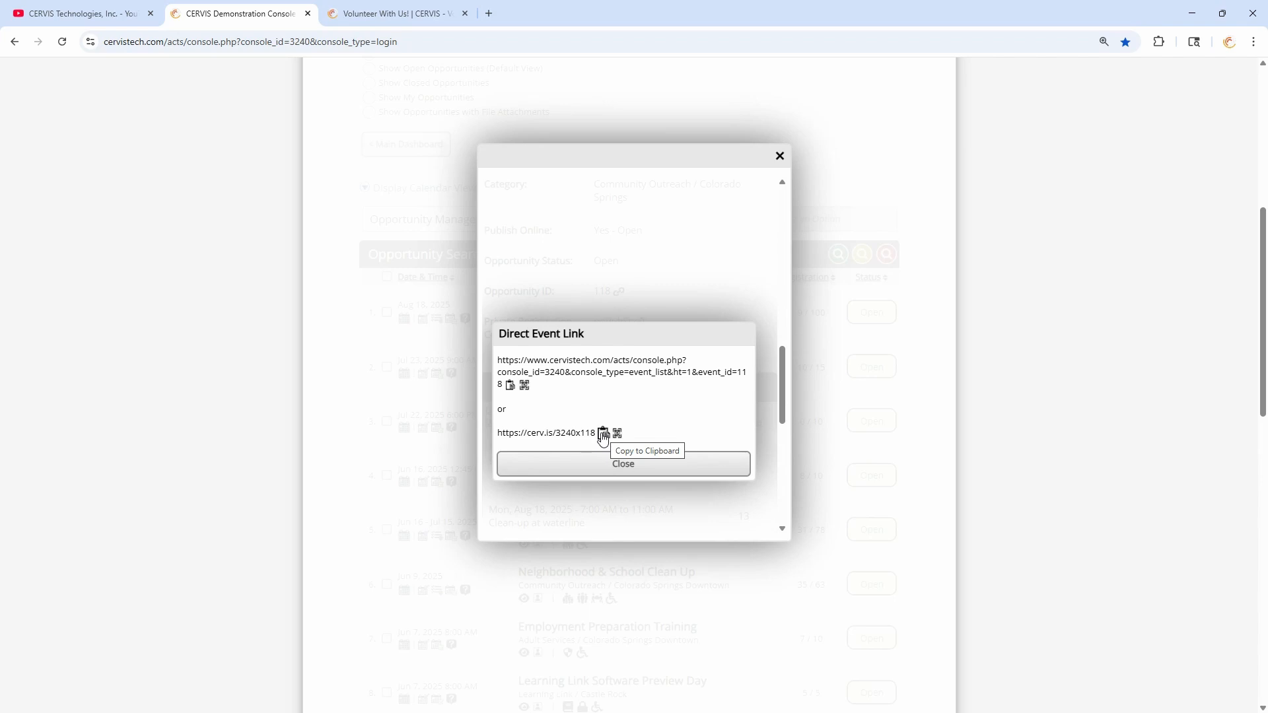
left_click(780, 156)
scroll(507, 339, "up", 3)
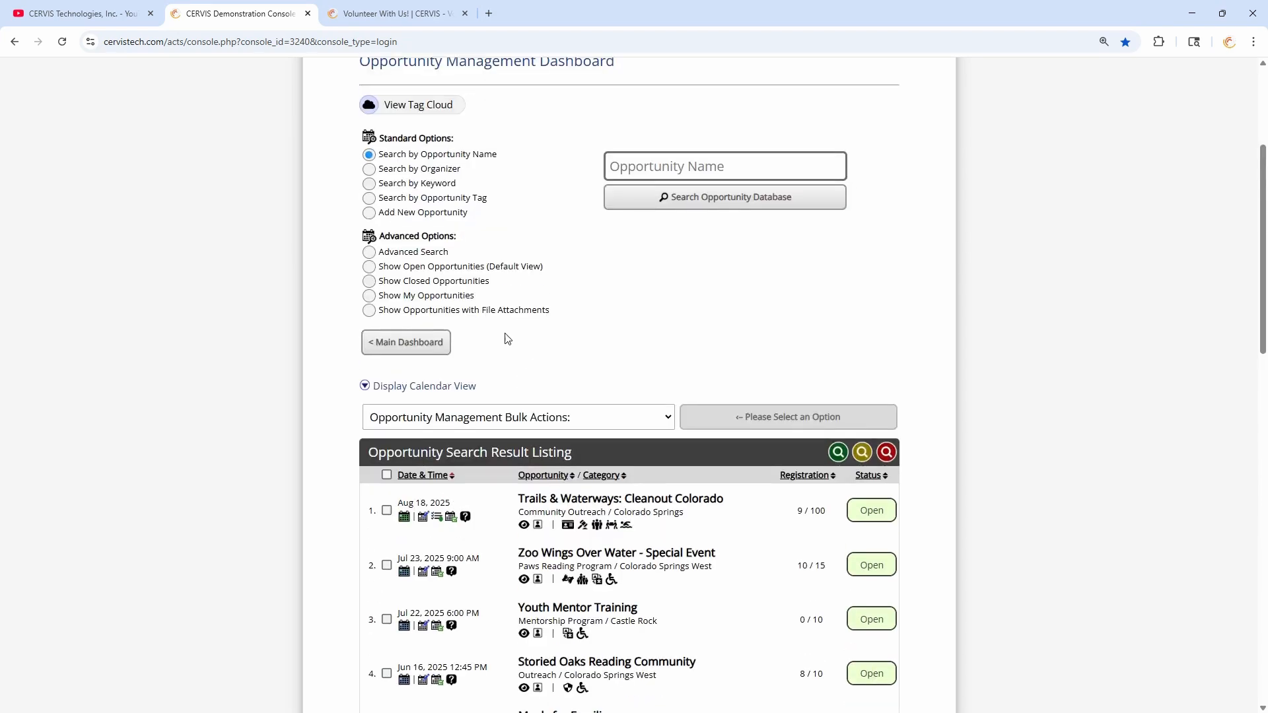
- Put the cerv.is/3240x118/flyer link in the Main Dashboard search and generate its QR code
left_click(419, 341)
left_click(726, 78)
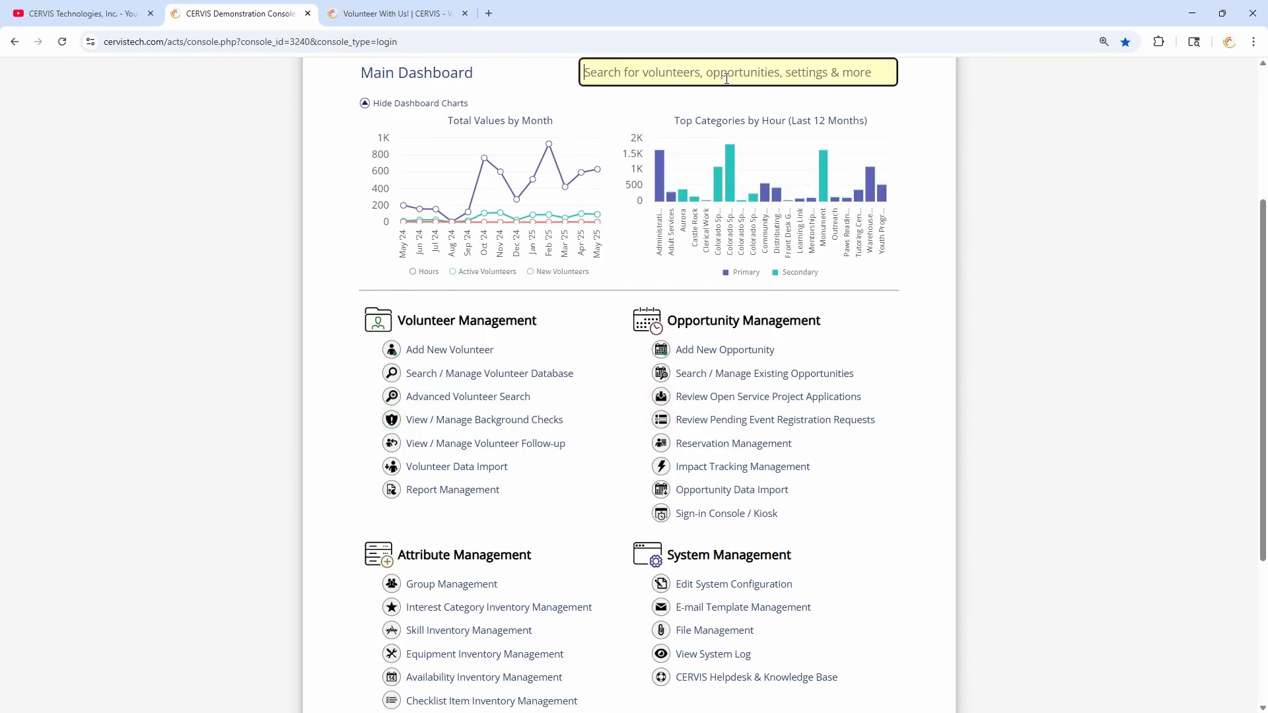
scroll(786, 173, "up", 4)
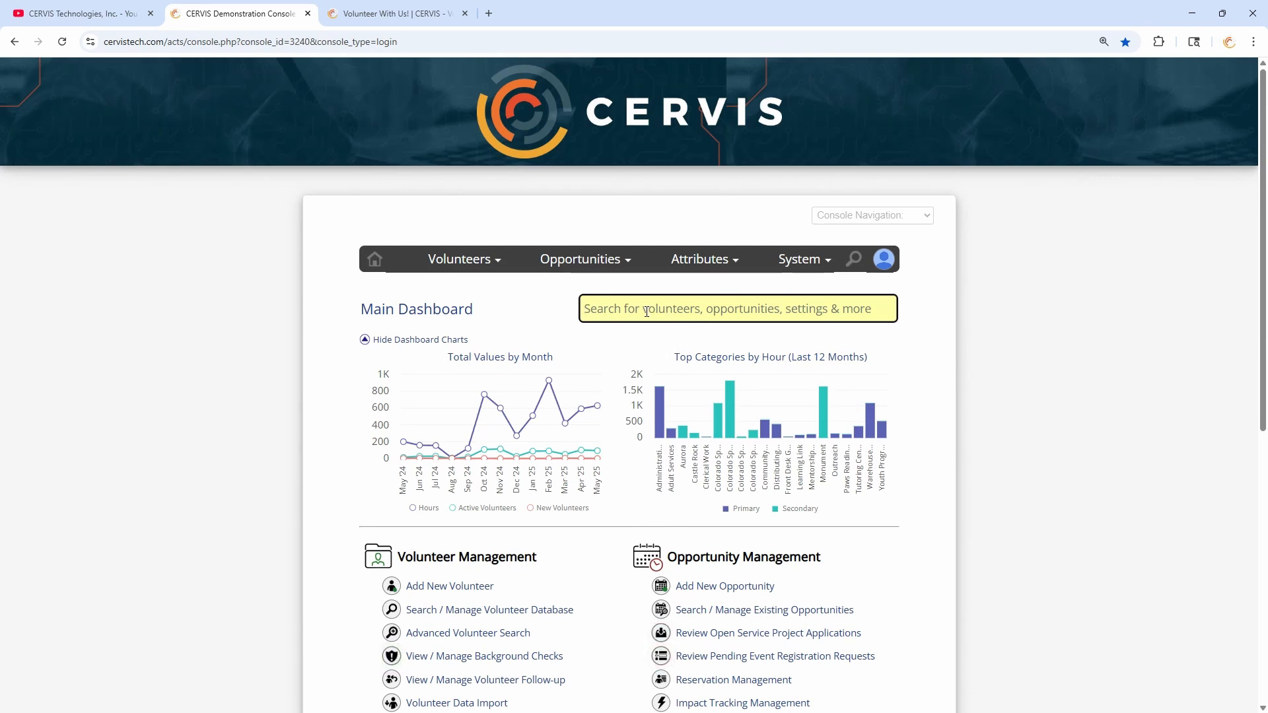
type("https://cerv.is/3240x118/flyer")
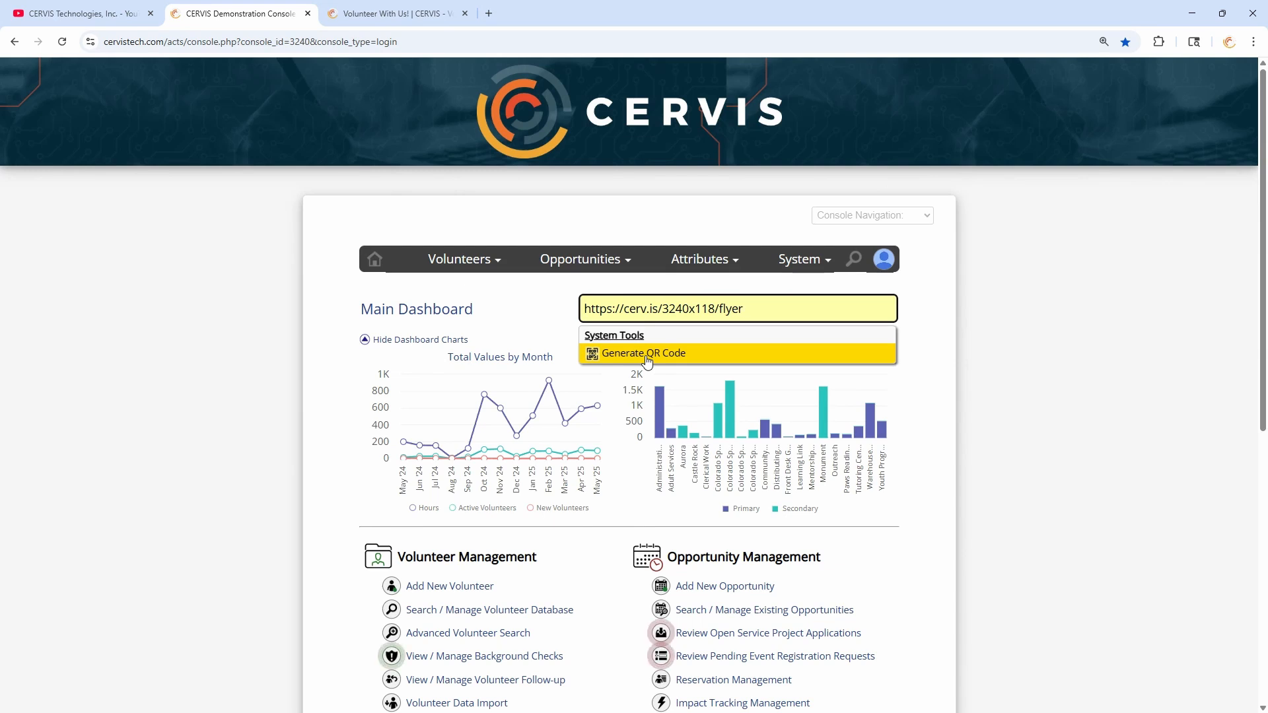
left_click(715, 308)
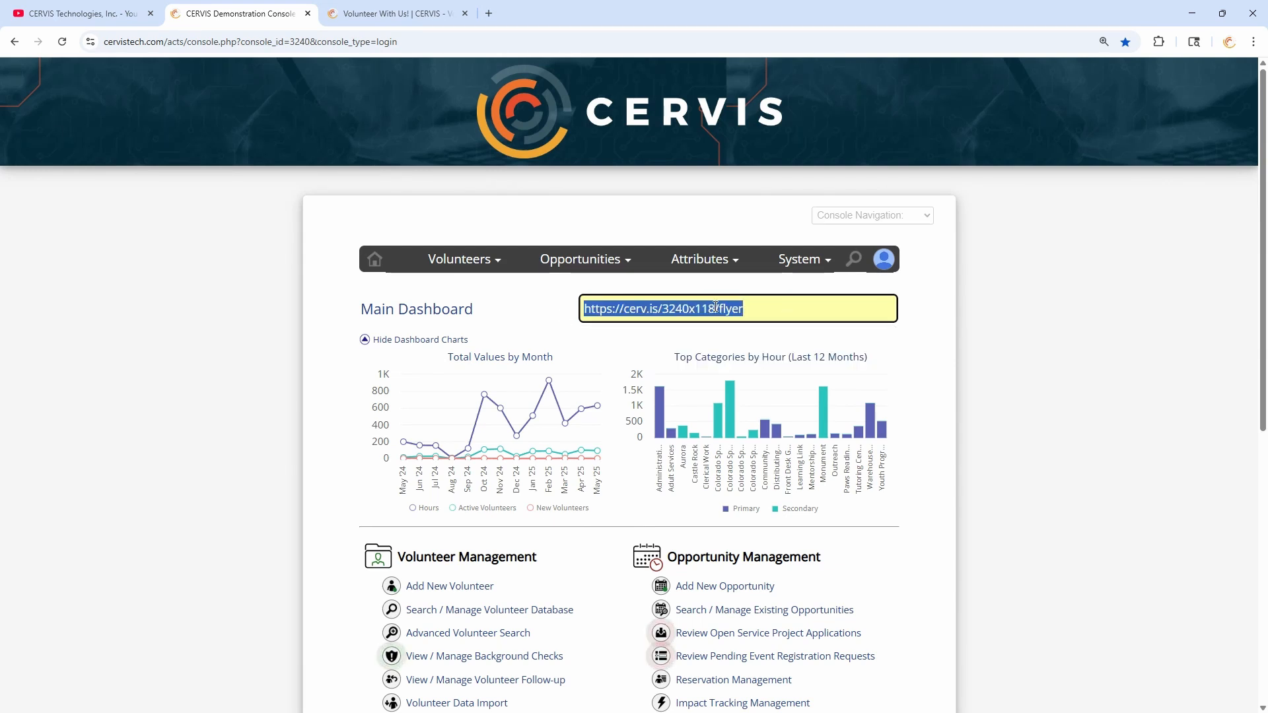
left_click(756, 310)
left_click_drag(716, 308, 787, 307)
left_click(754, 309)
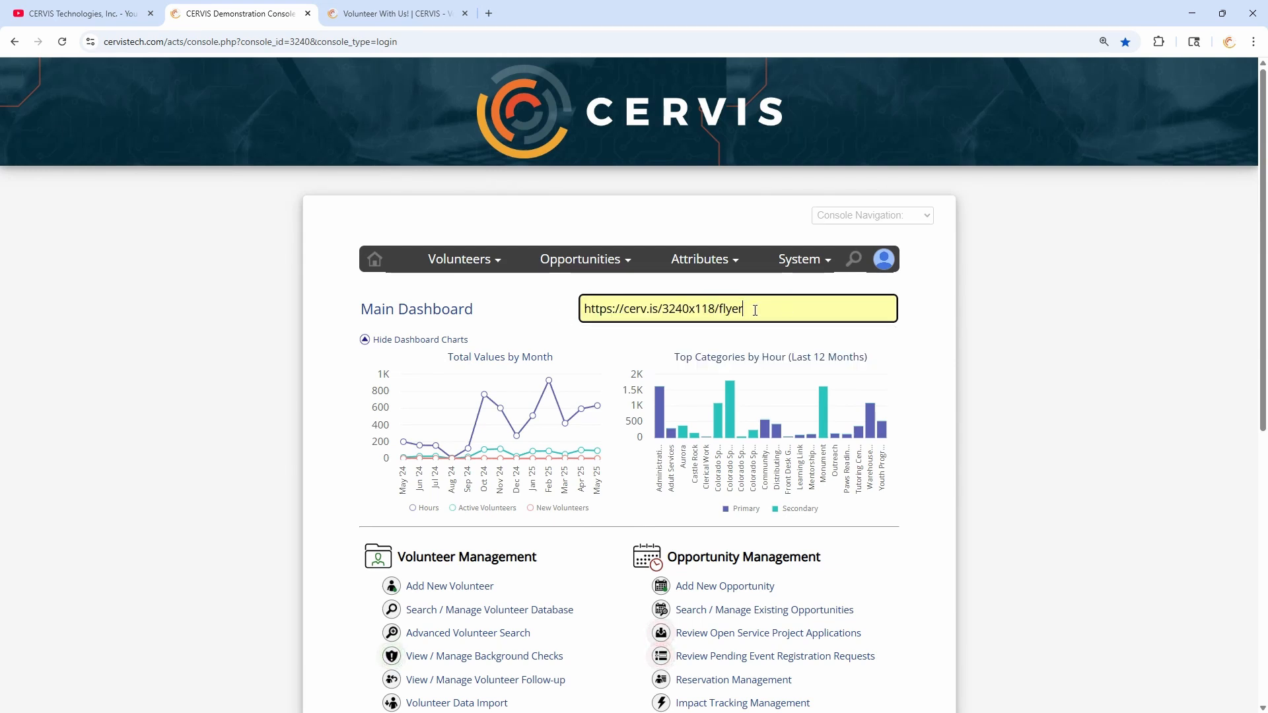
key("BackSpace")
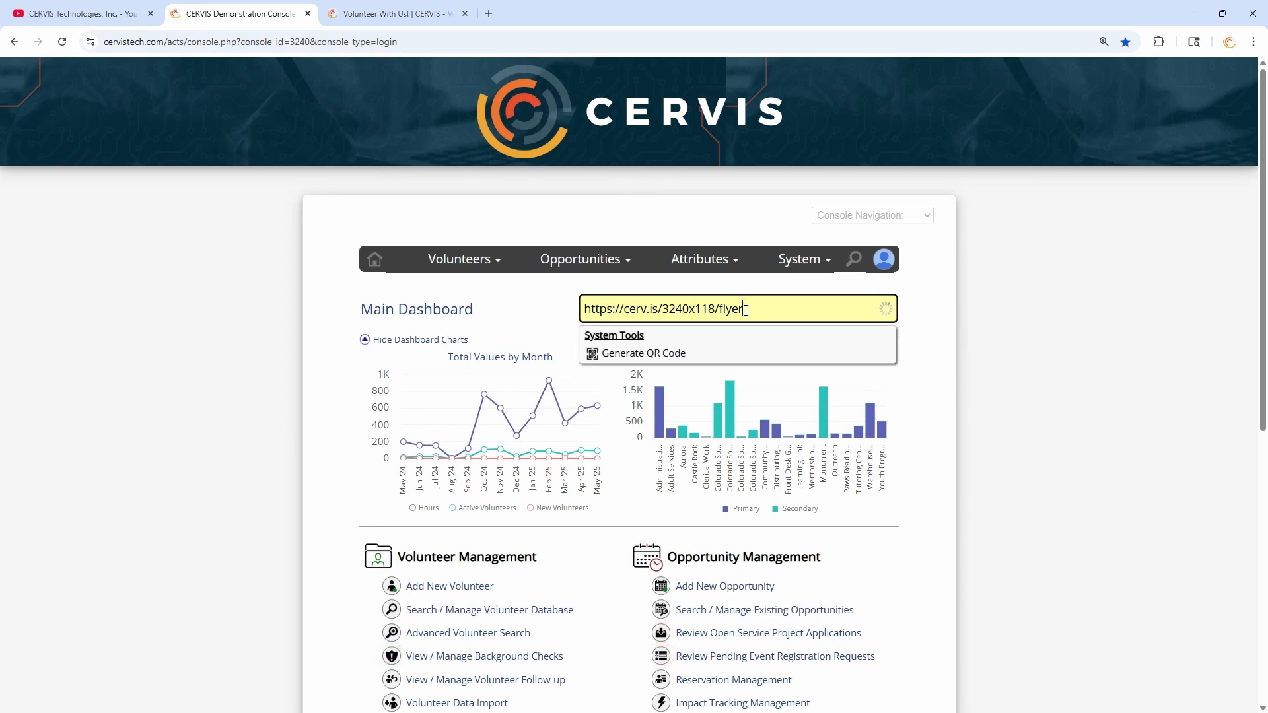
type("r")
left_click(652, 355)
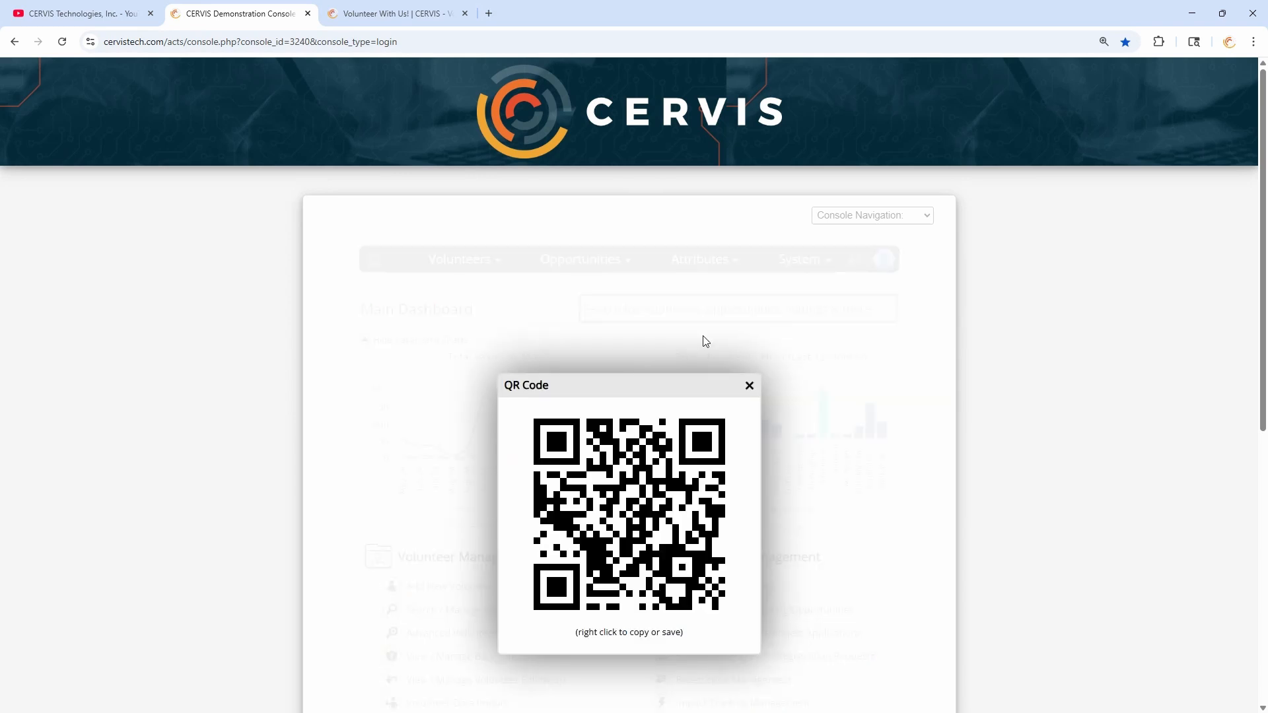
- Check the QR image's copy and save options, then close the QR Code popup
scroll(705, 343, "down", 2)
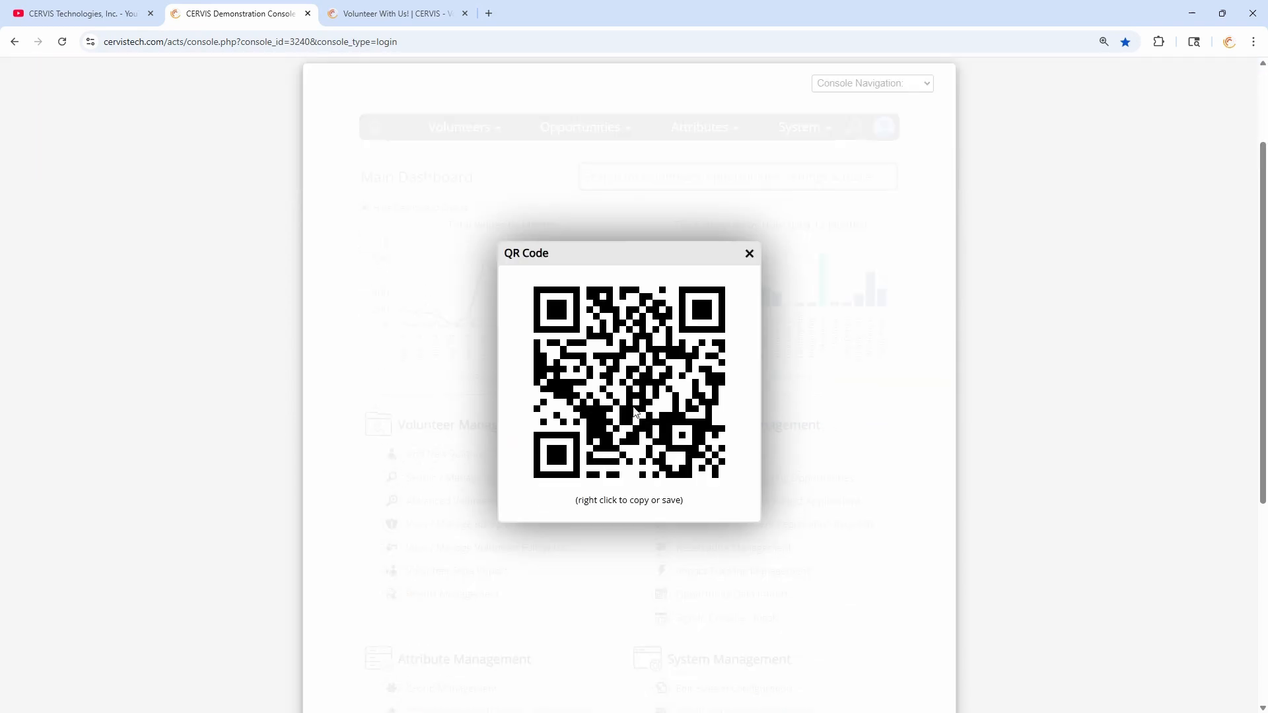
right_click(618, 368)
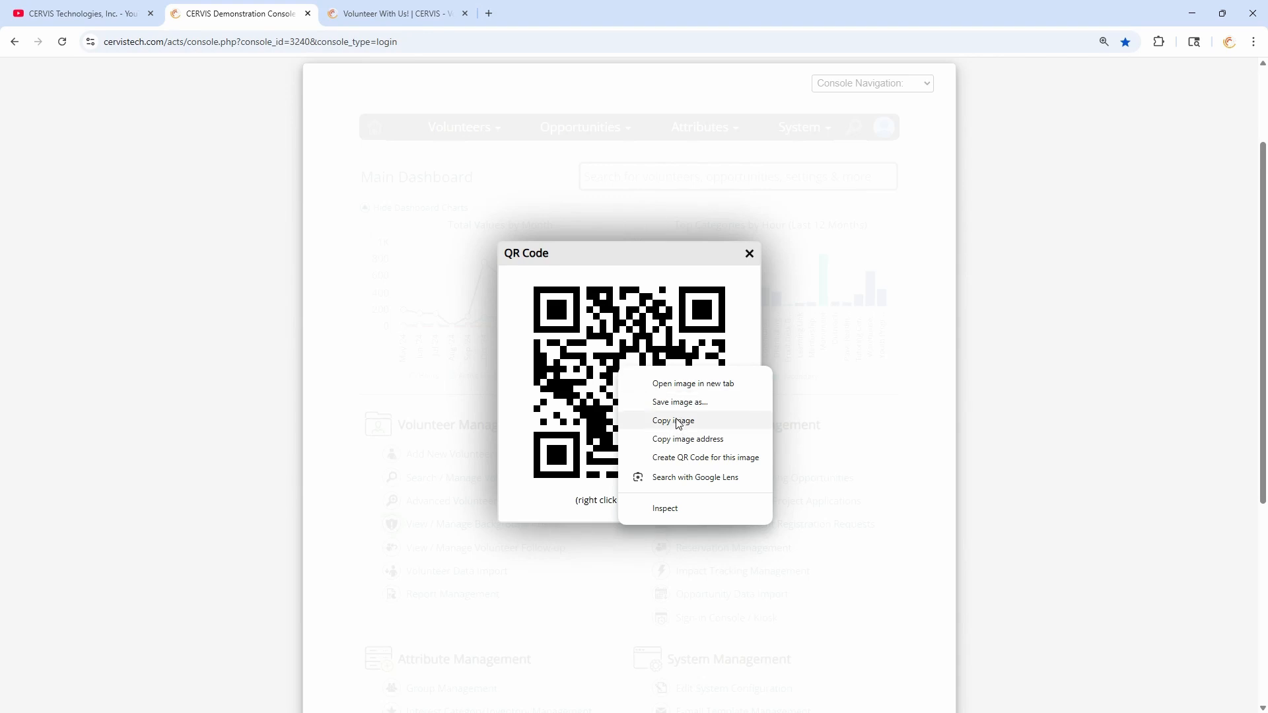
left_click(584, 382)
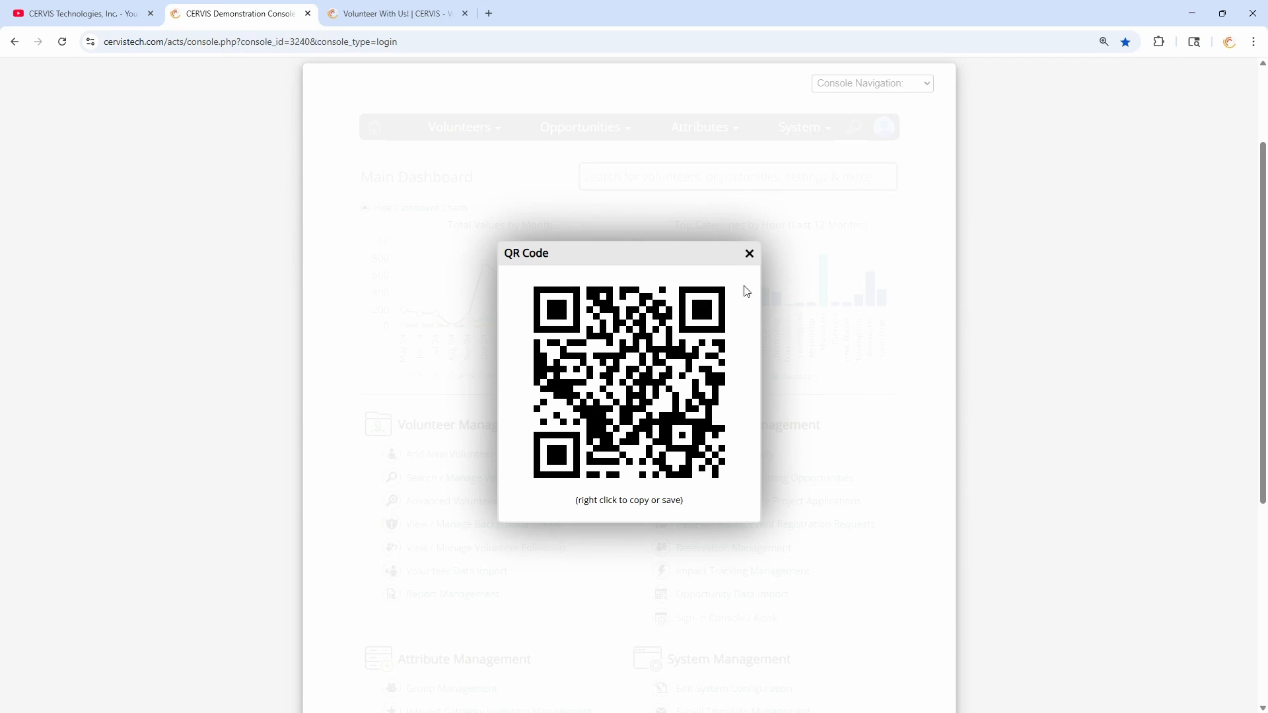
left_click(749, 255)
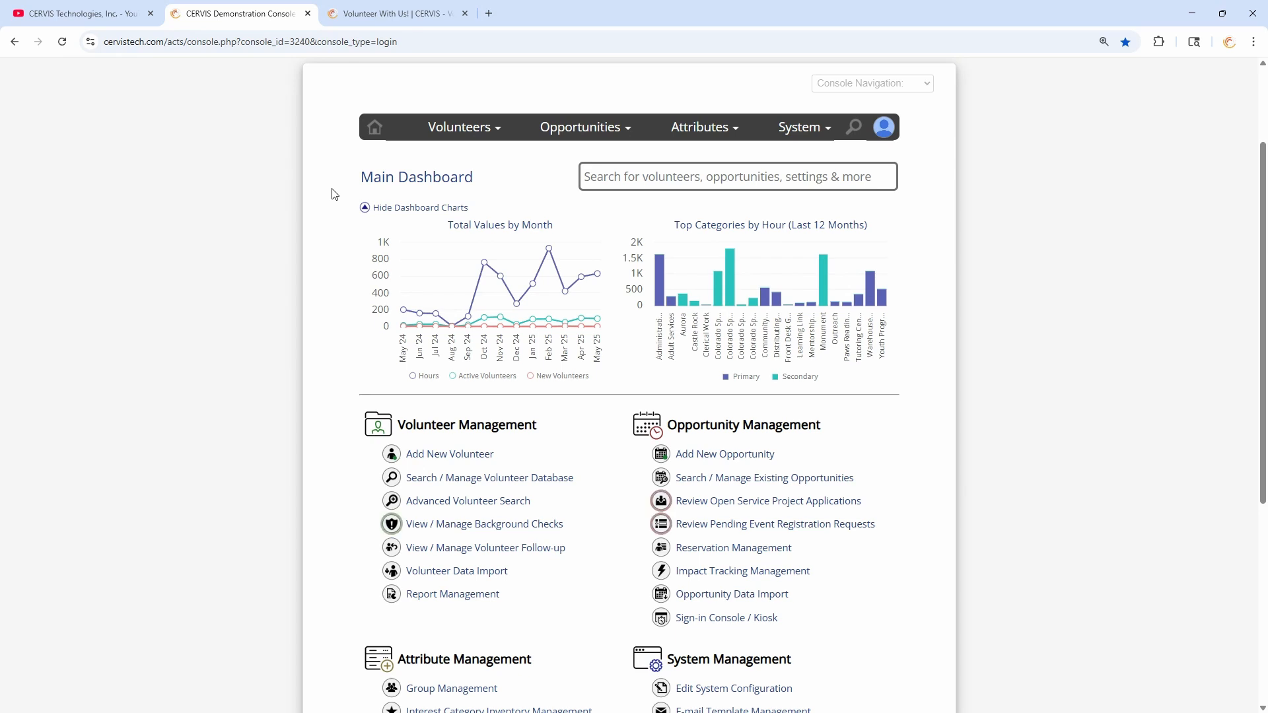
- Open Edit System Configuration from the dashboard's System Management section
scroll(887, 458, "down", 1)
scroll(887, 458, "down", 2)
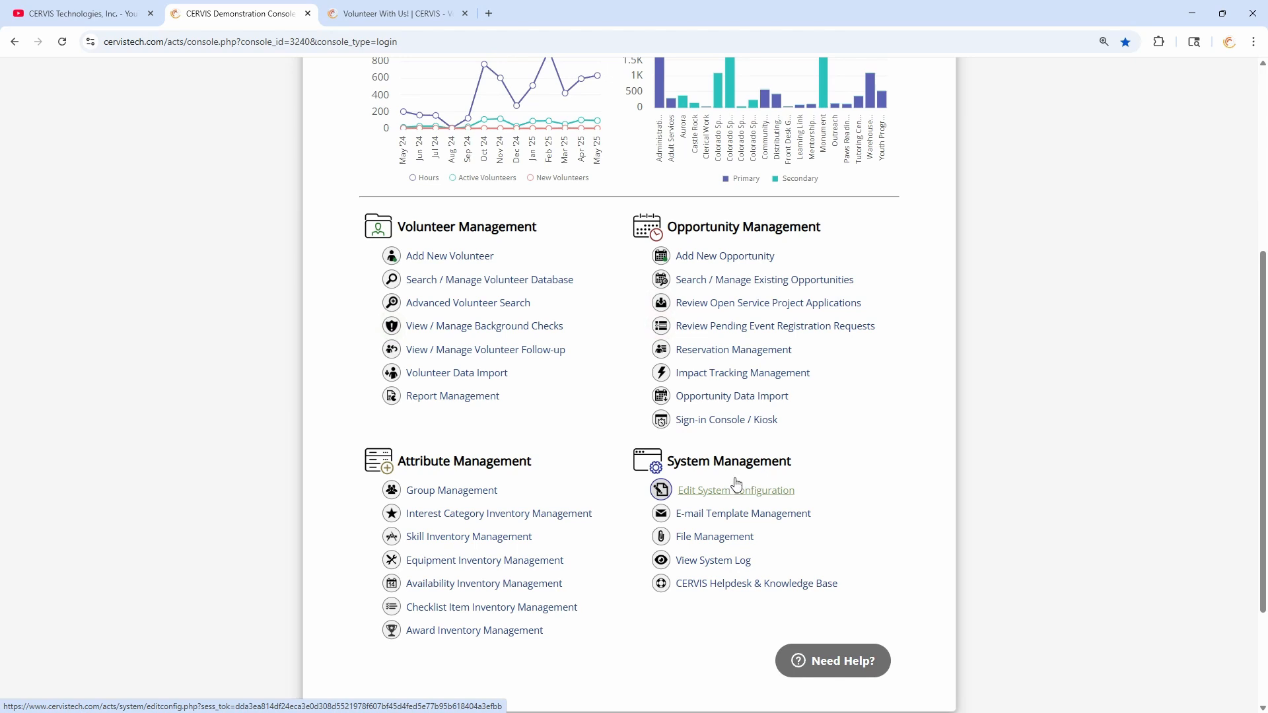
left_click(753, 495)
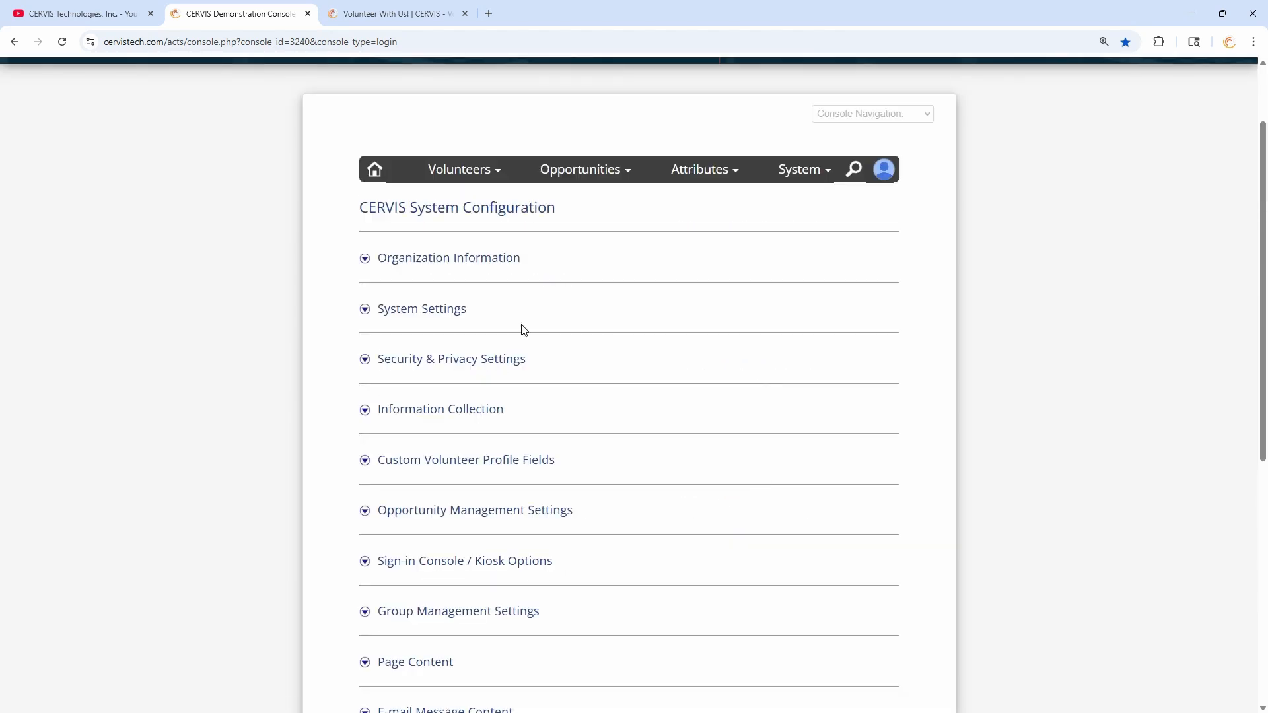
- Under System Settings, set 'Auto Tag new Volunteer profiles created via Source Tracking' to Yes
left_click(423, 310)
scroll(502, 311, "down", 6)
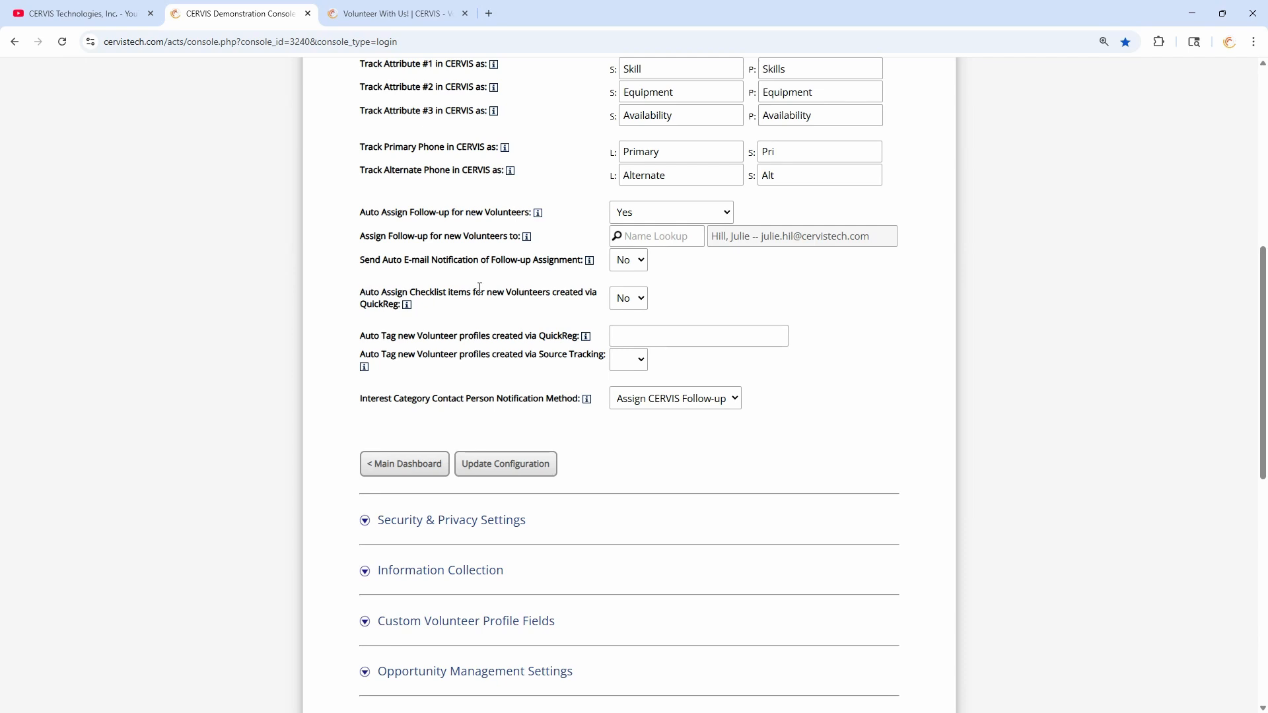
scroll(498, 315, "up", 1)
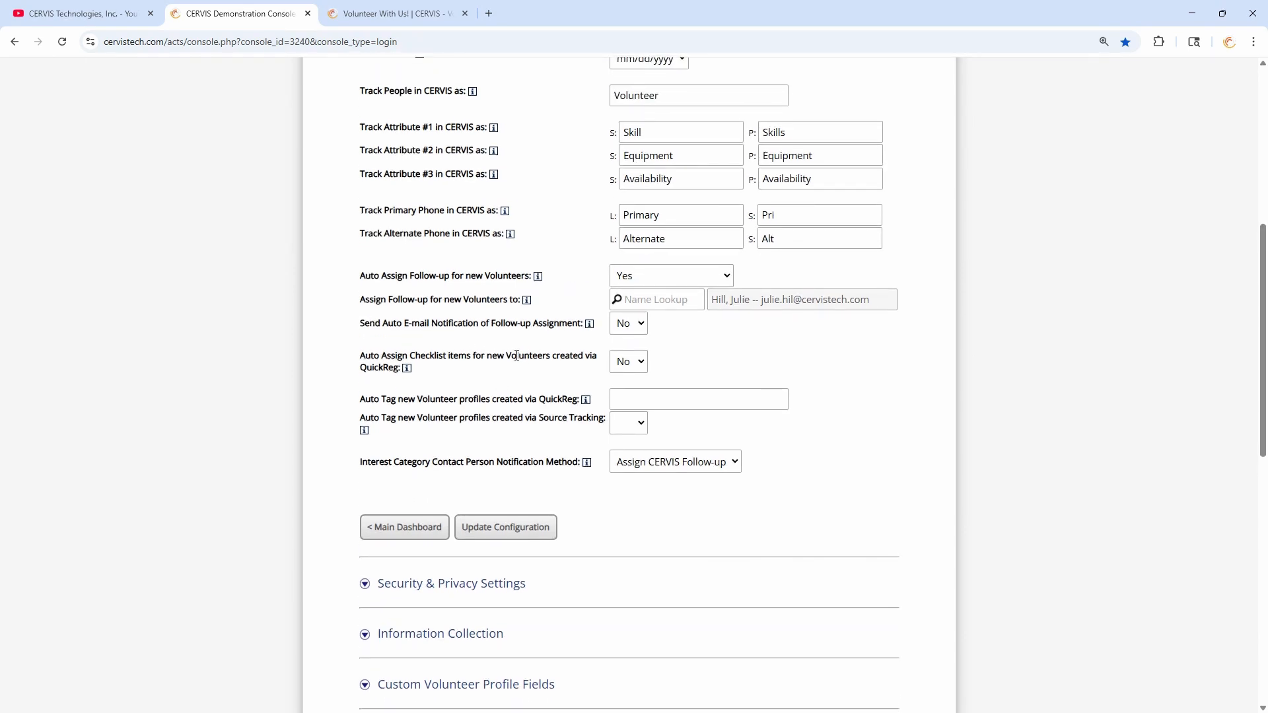
scroll(482, 337, "down", 4)
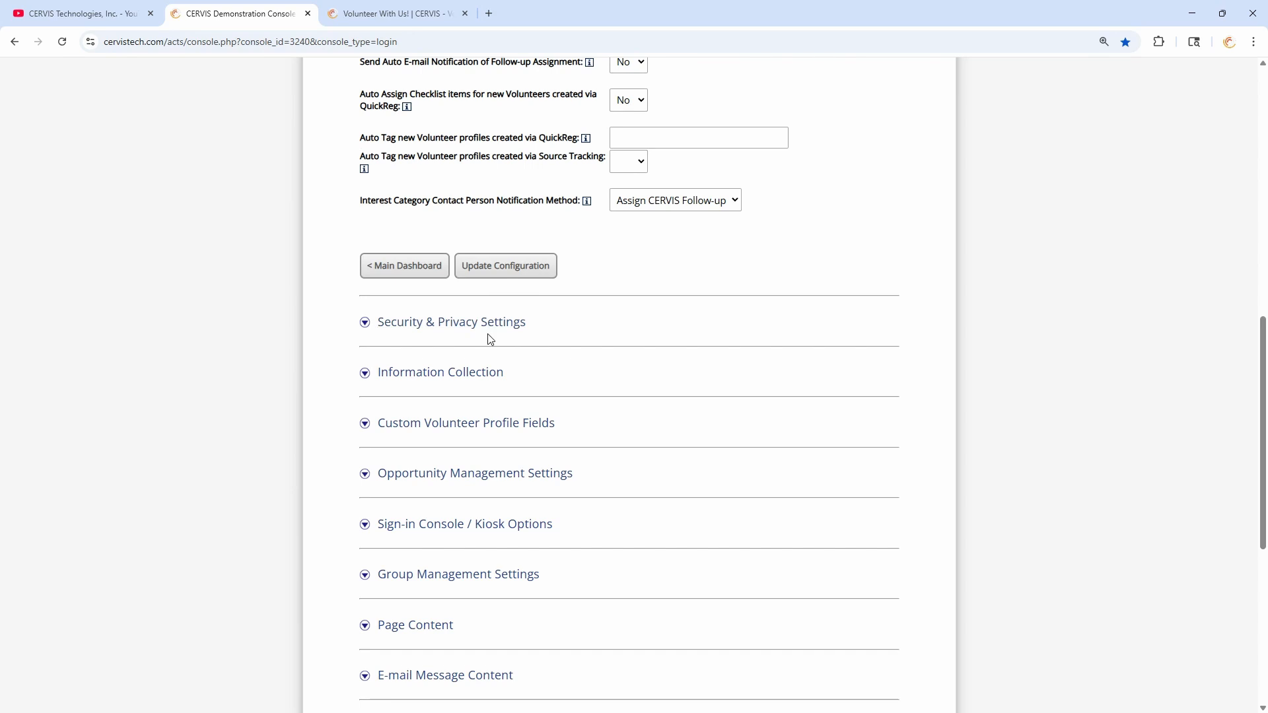
scroll(496, 346, "up", 4)
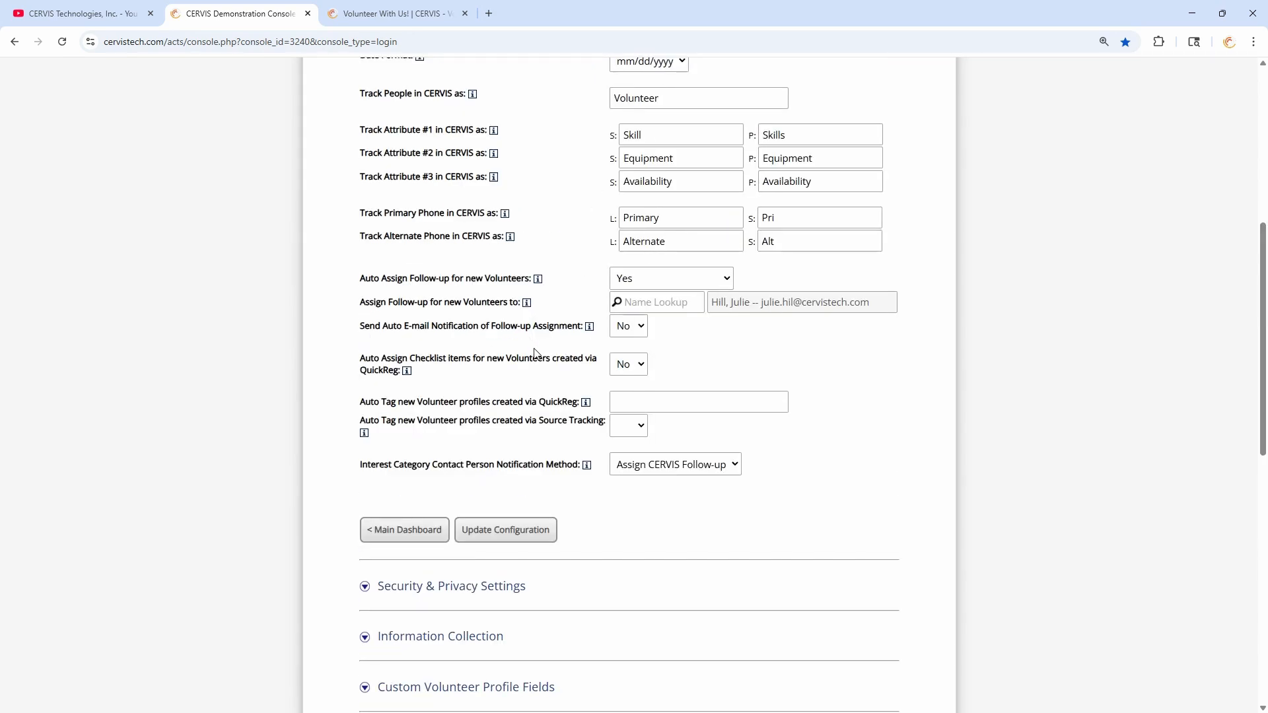
left_click_drag(366, 421, 566, 423)
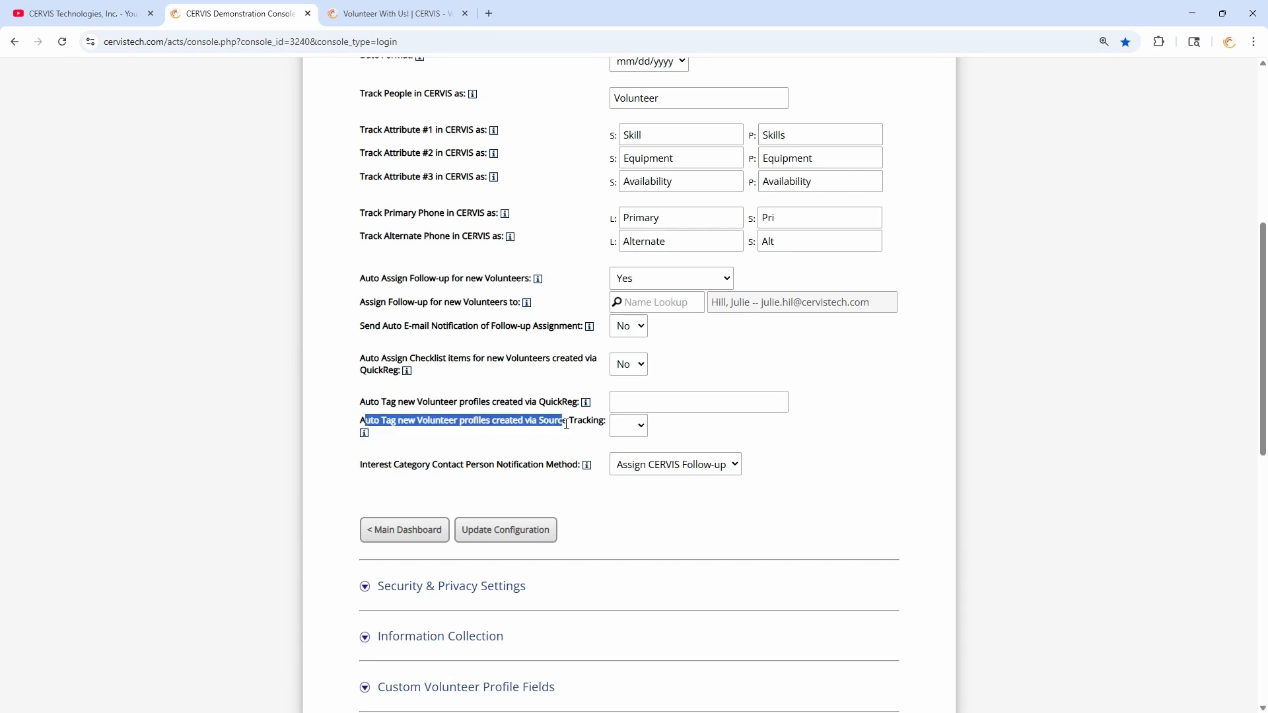
left_click(524, 380)
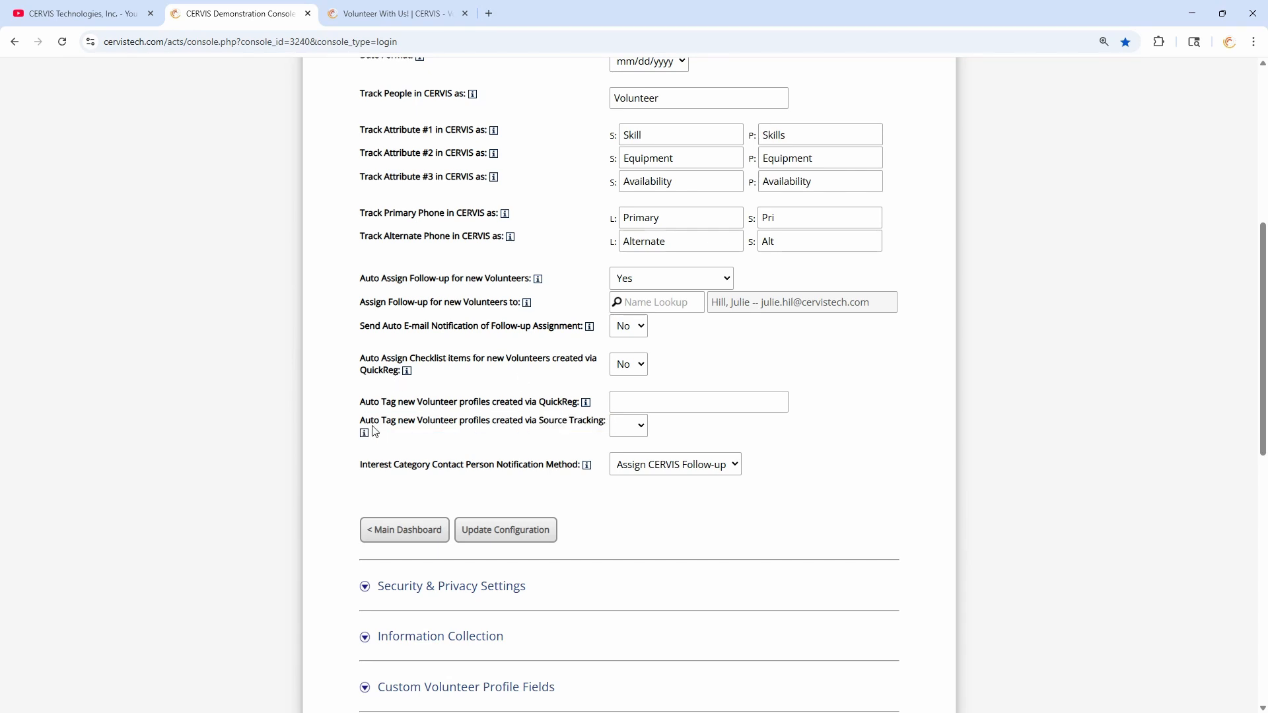
left_click_drag(370, 420, 478, 421)
left_click(500, 422)
left_click(637, 428)
left_click(627, 485)
- Go back to the Main Dashboard and open Search / Manage Existing Opportunities
left_click(405, 533)
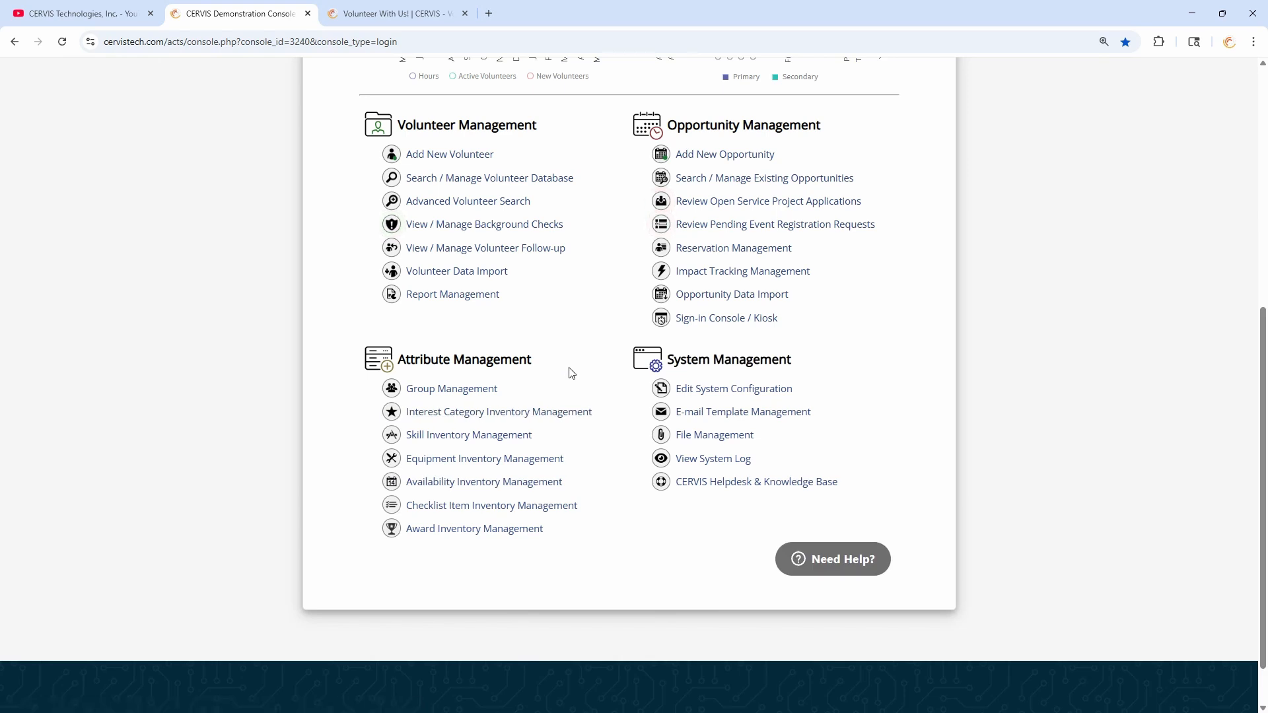
scroll(573, 423, "up", 2)
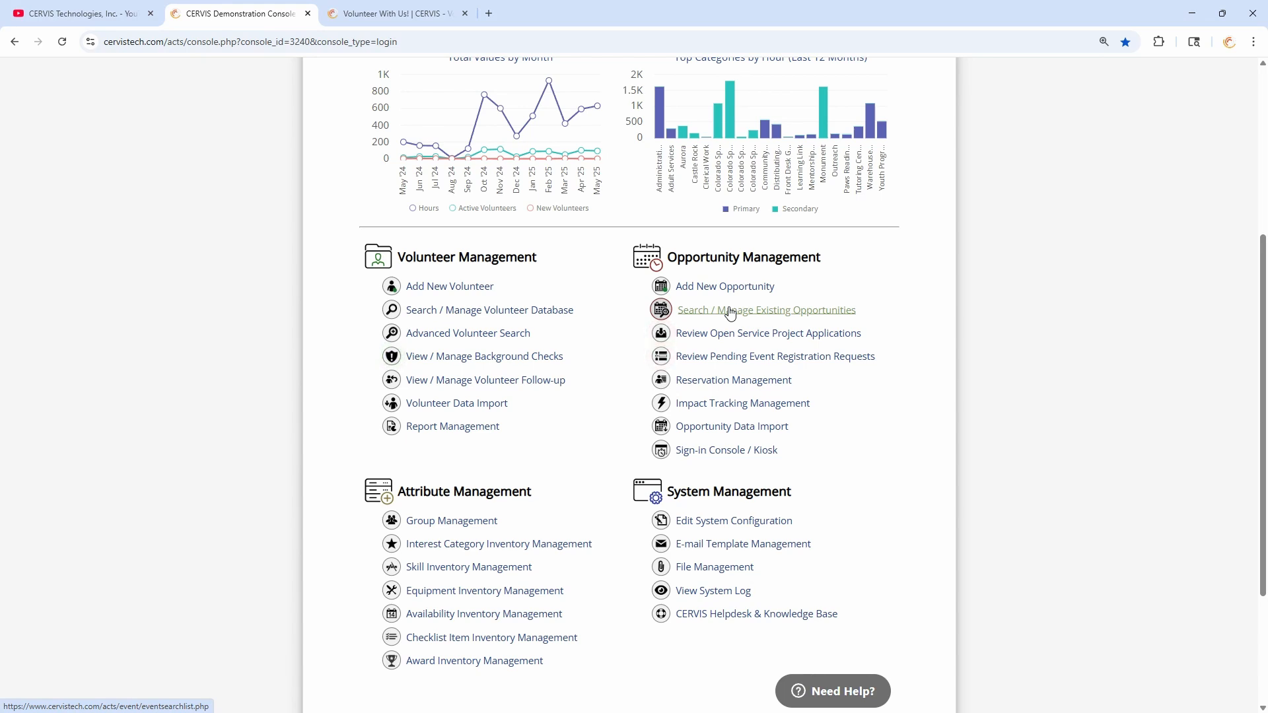
left_click(729, 313)
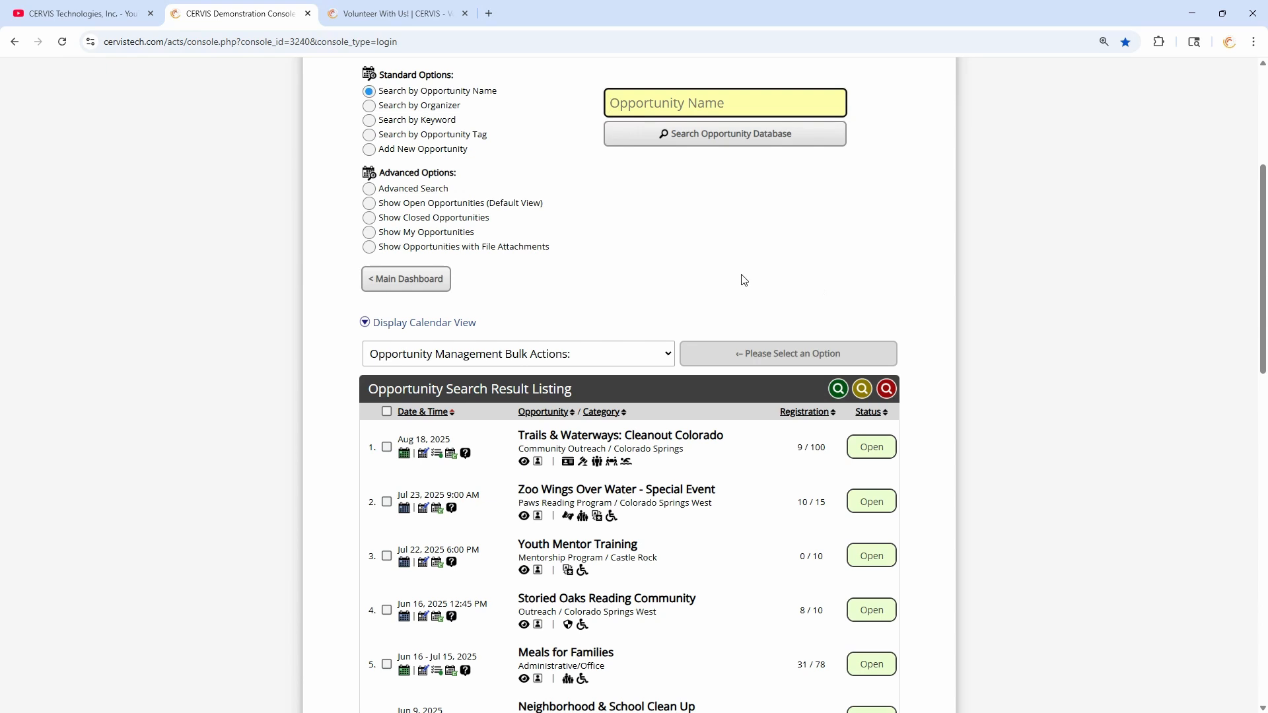
scroll(744, 270, "down", 2)
- Read the Open status badge explanations, noting Learning Link Software Preview Day isn't published online
mouse_move(886, 317)
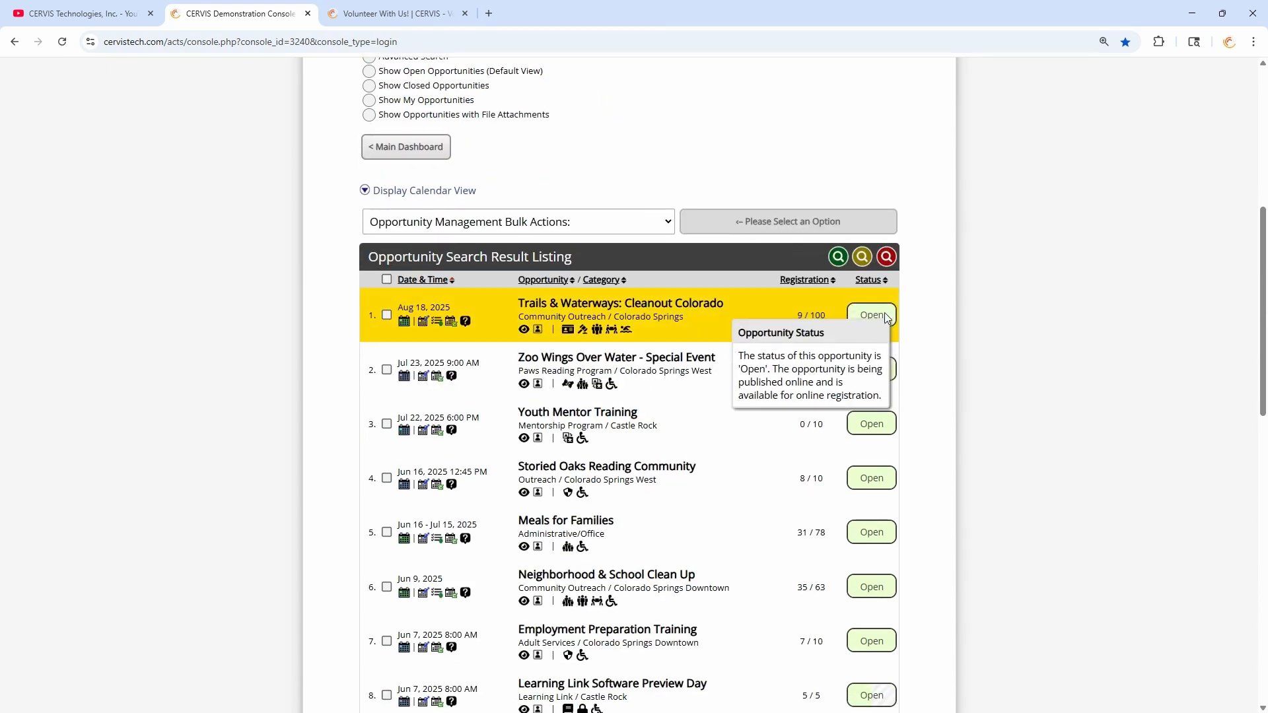
scroll(793, 271, "up", 2)
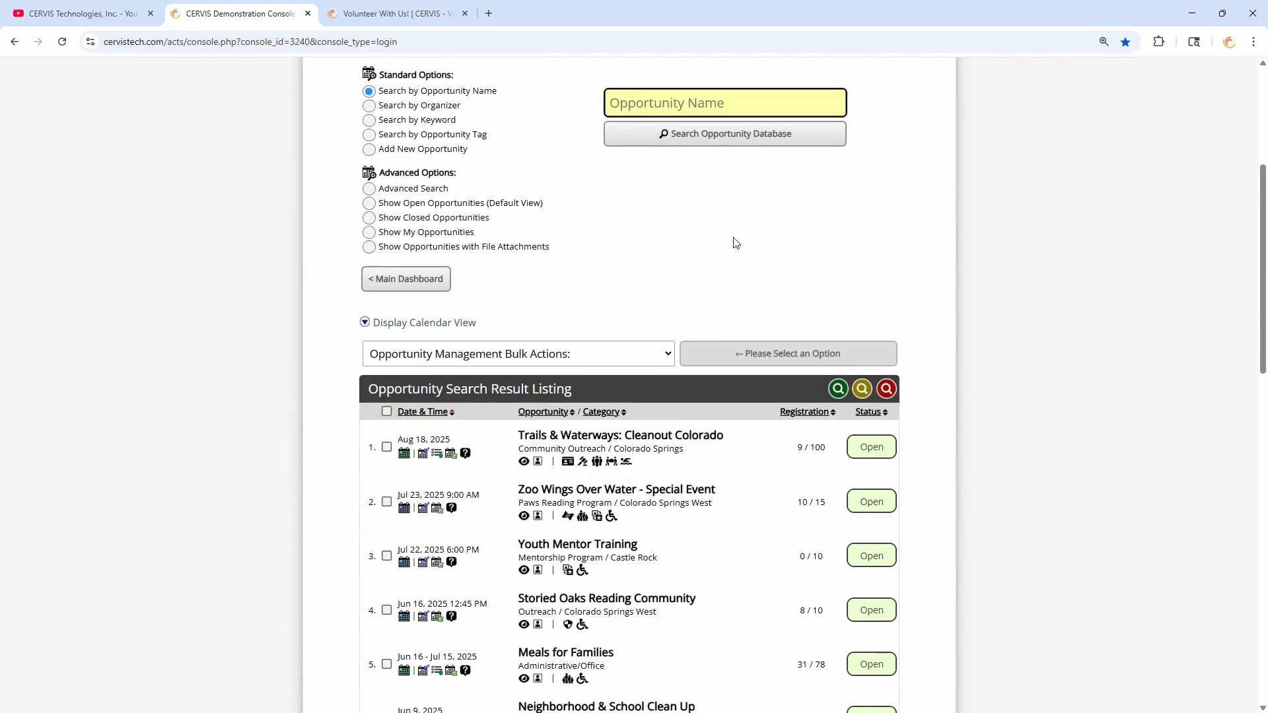
scroll(858, 270, "down", 2)
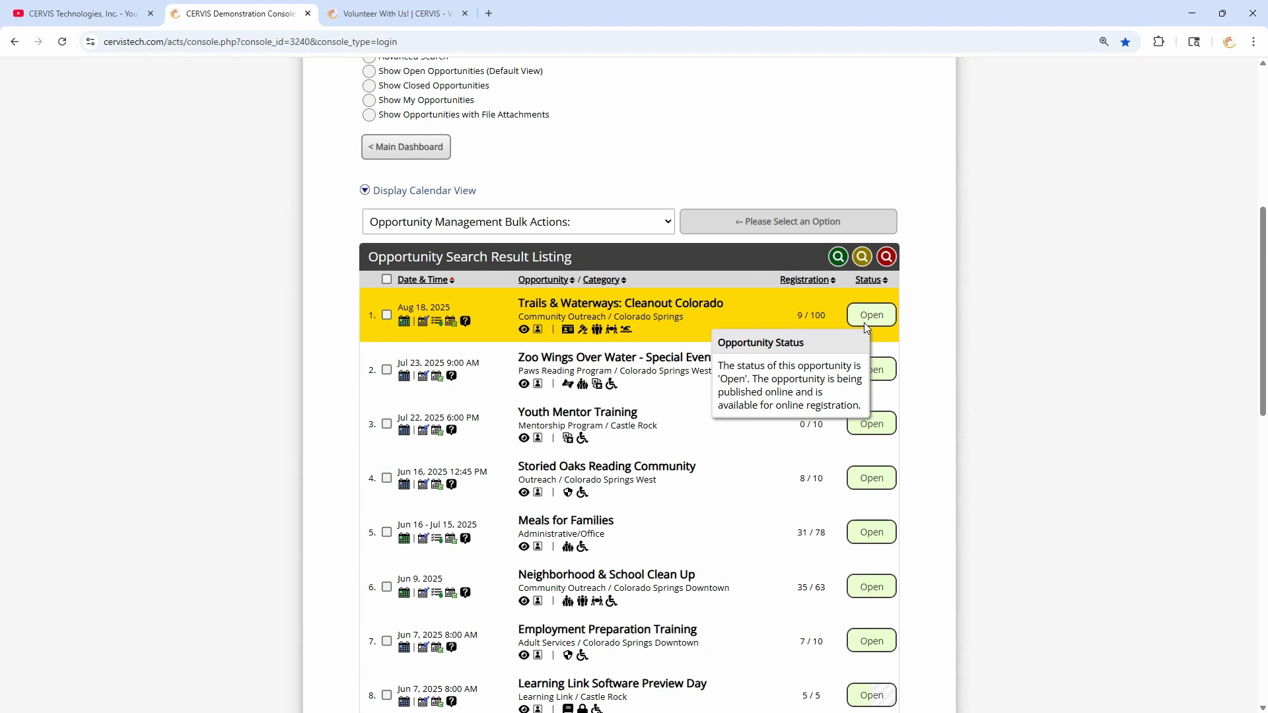
scroll(864, 324, "down", 4)
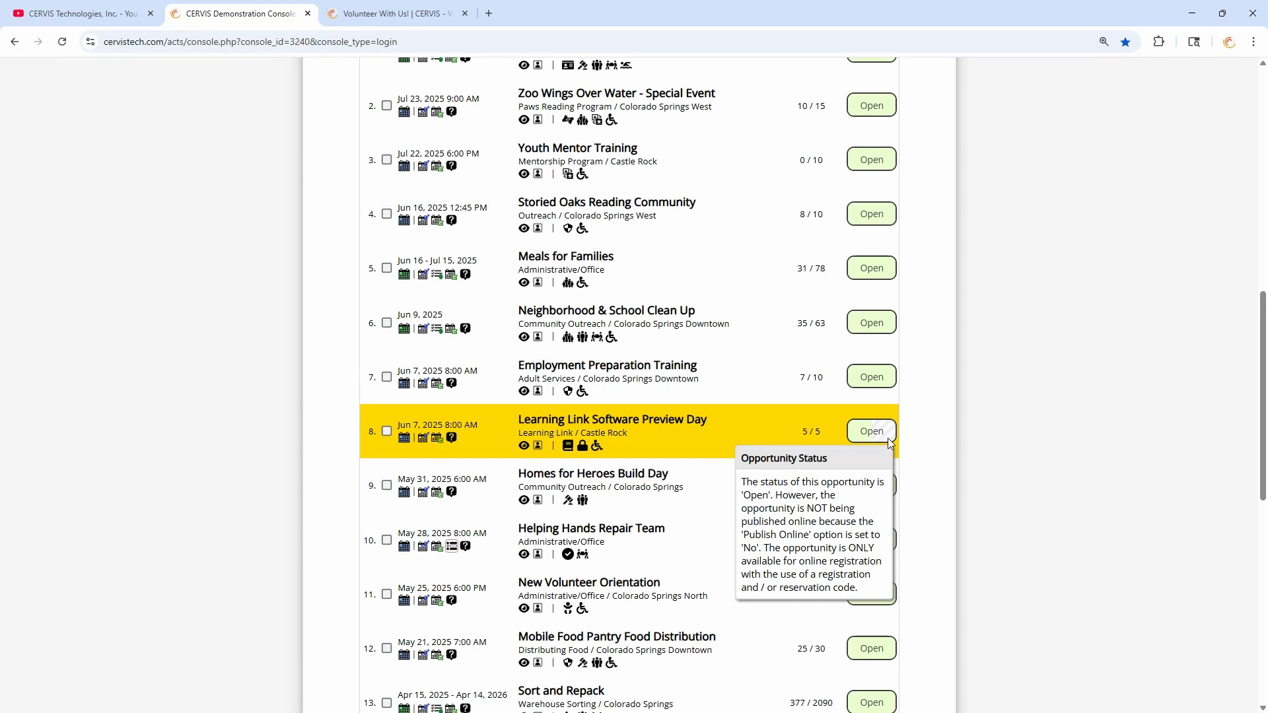
mouse_move(883, 378)
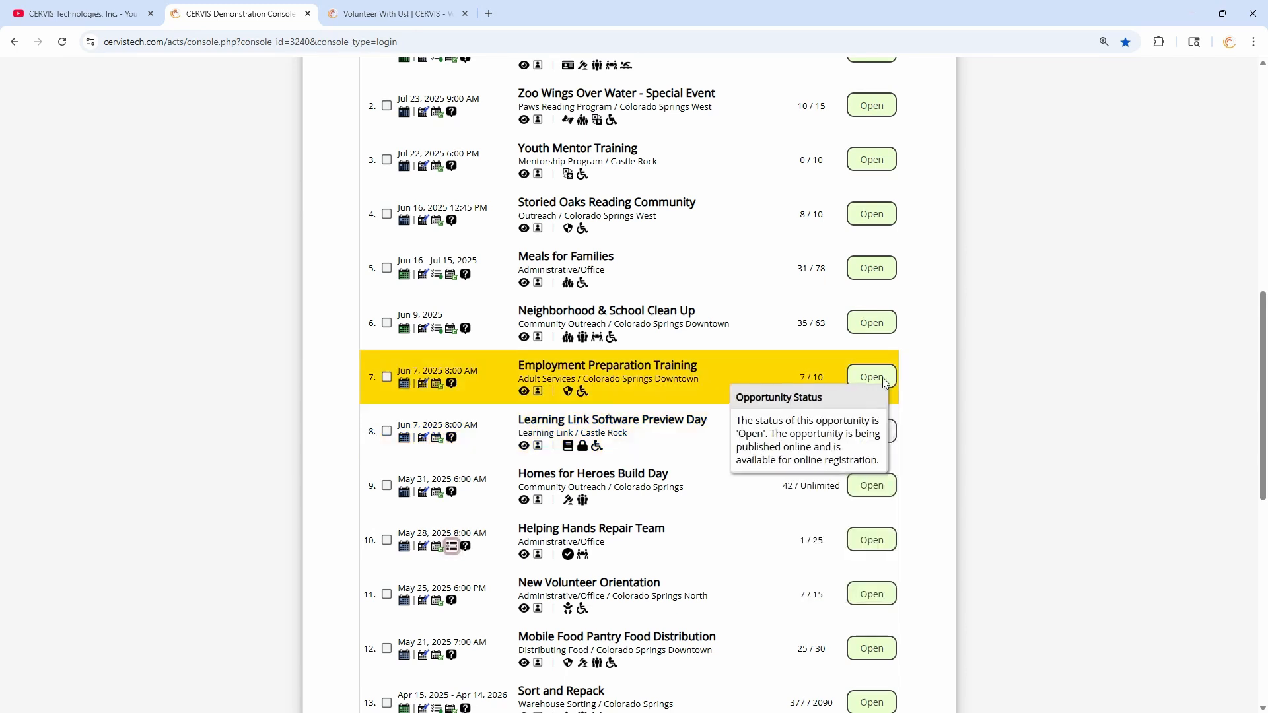
mouse_move(889, 434)
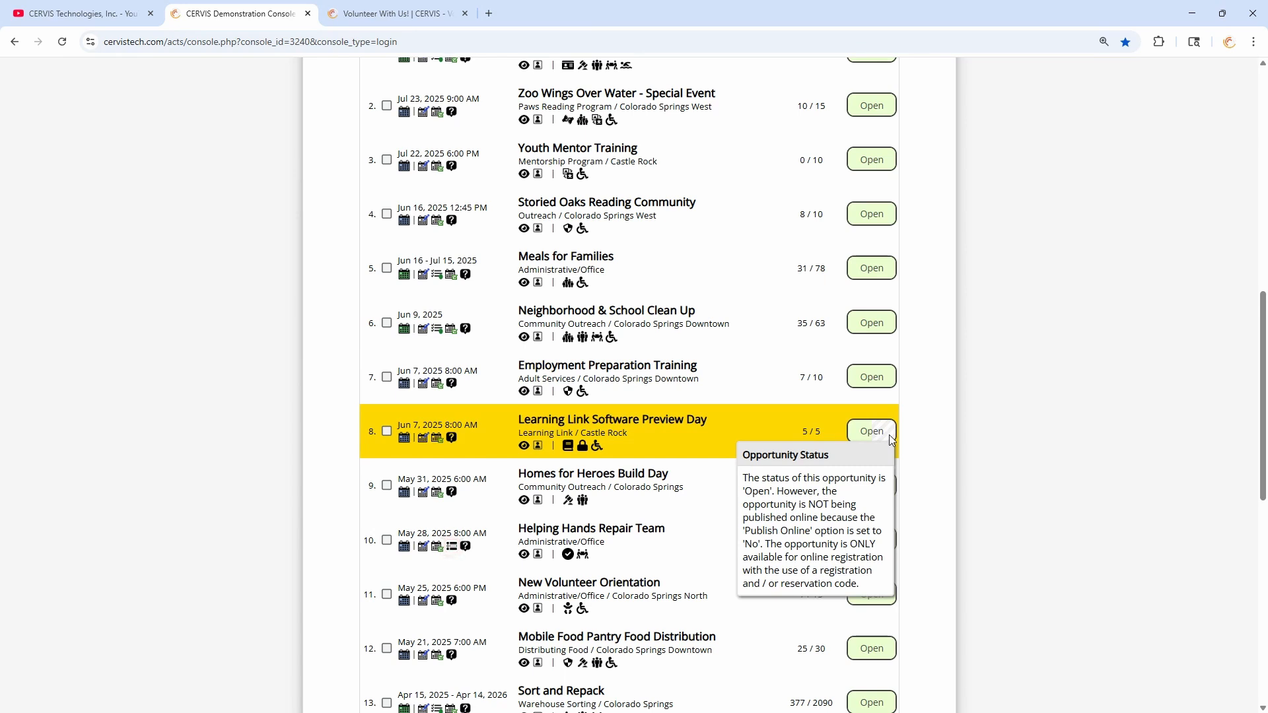
- Edit Employment Preparation Training, switching Publish Online to No and back to Yes - Open
left_click(423, 387)
scroll(527, 221, "down", 6)
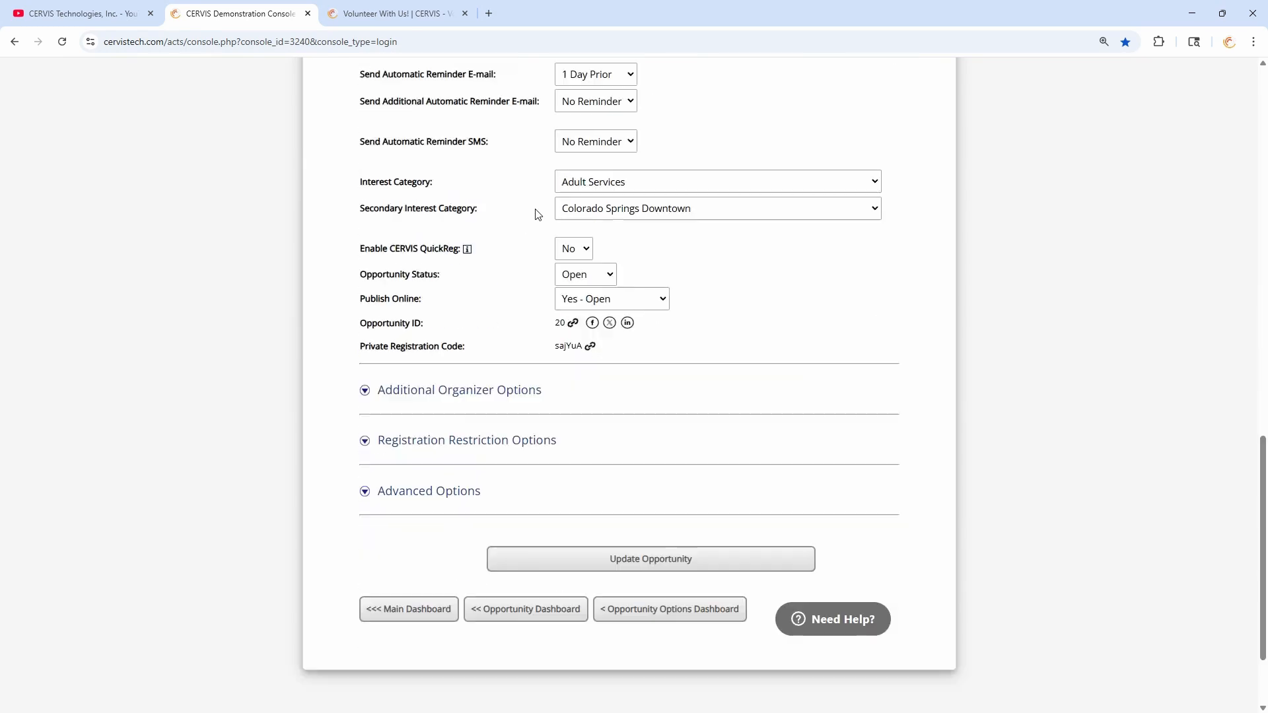
left_click_drag(364, 273, 446, 278)
left_click(455, 279)
left_click(627, 278)
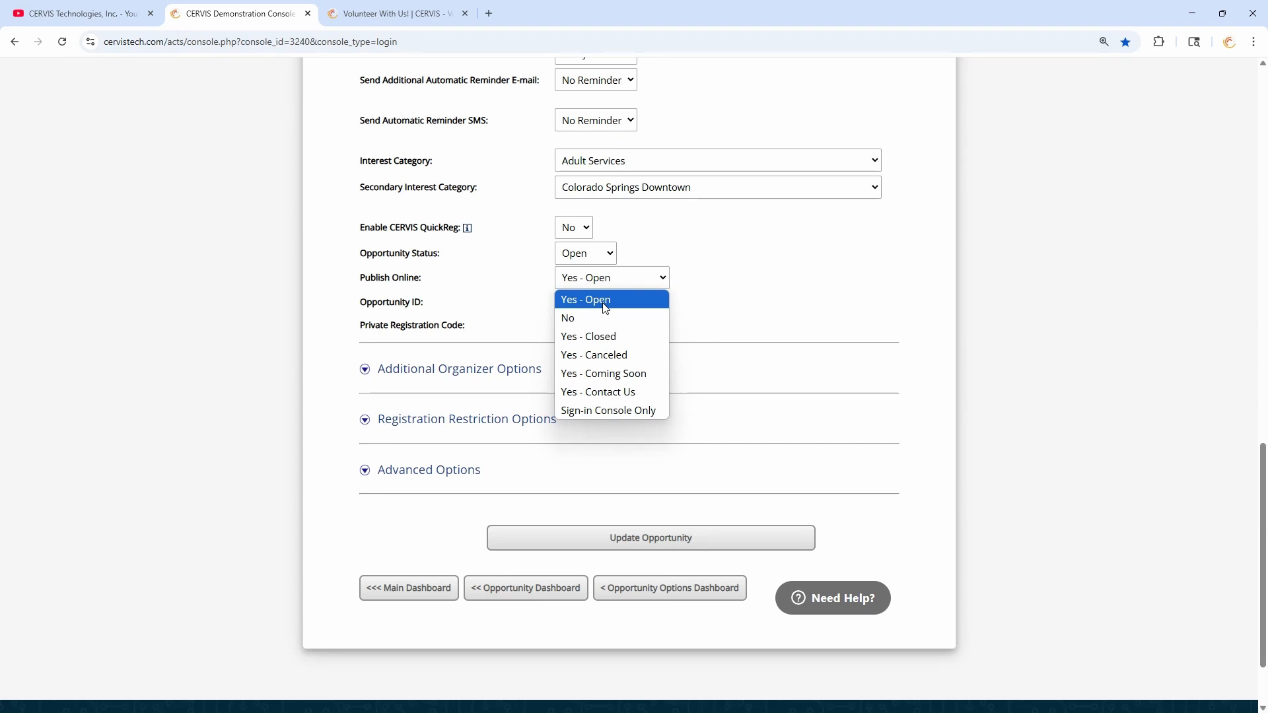
left_click(586, 319)
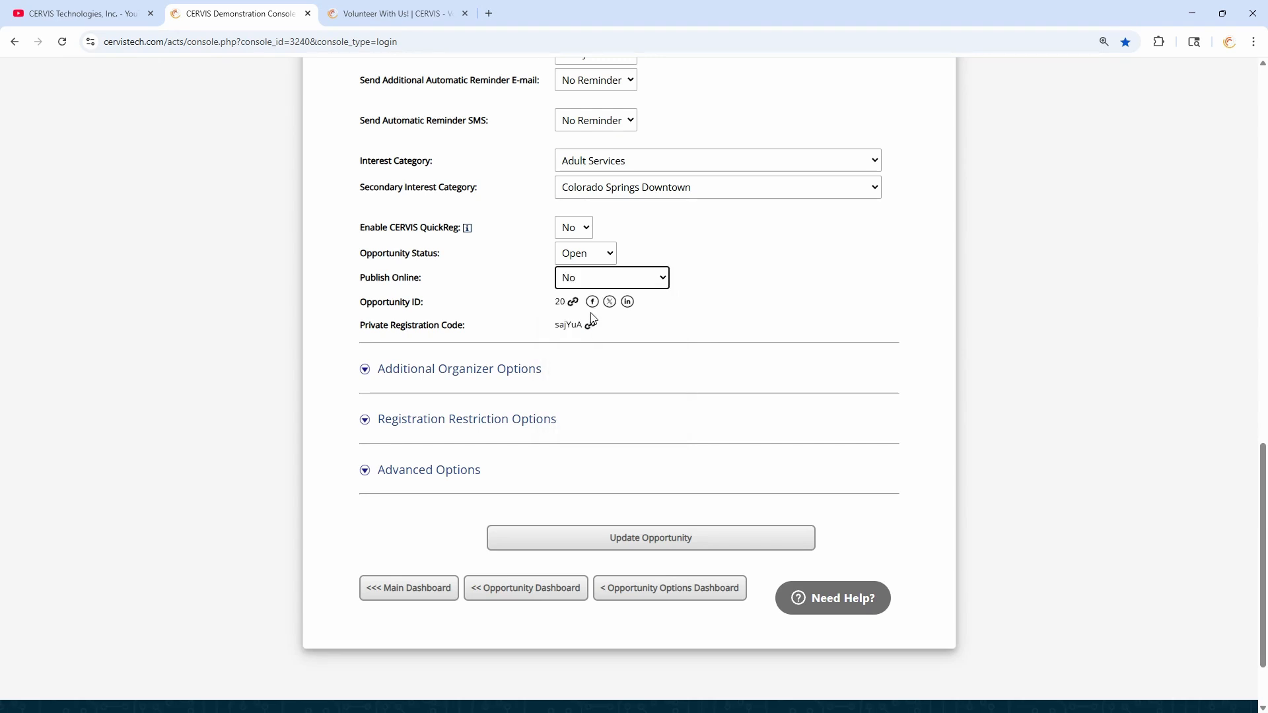
mouse_move(591, 327)
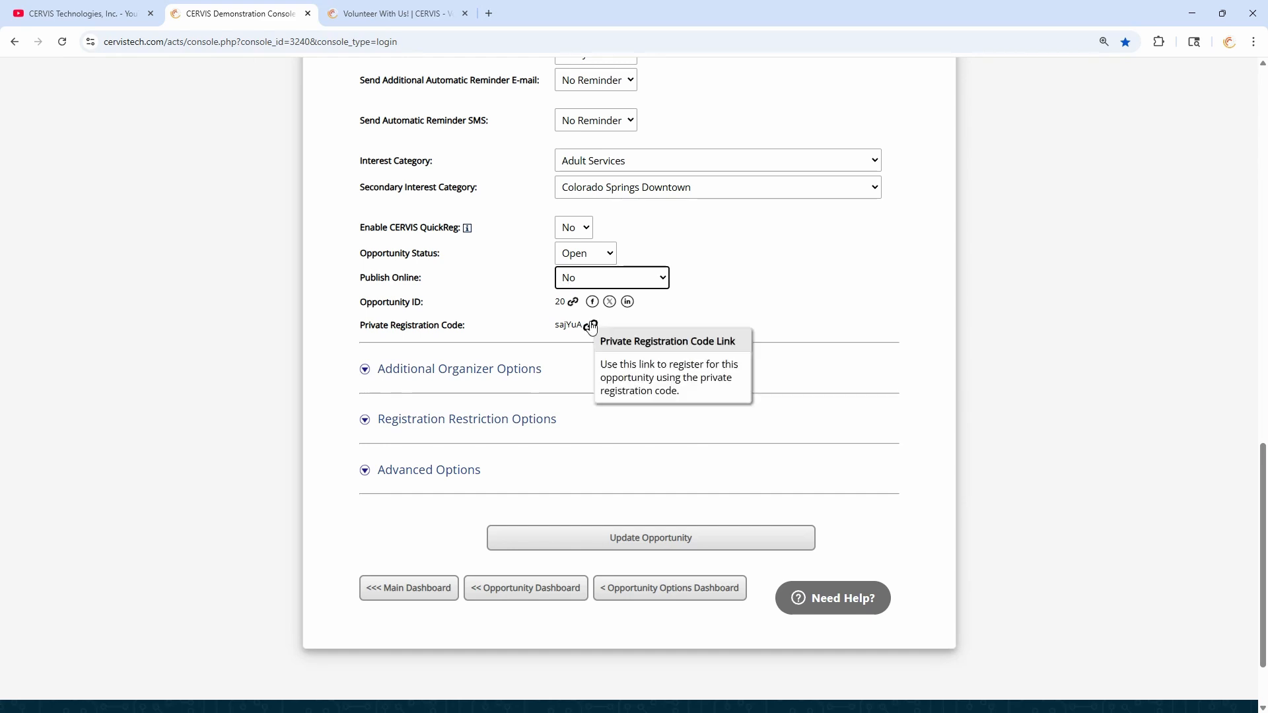
left_click(590, 277)
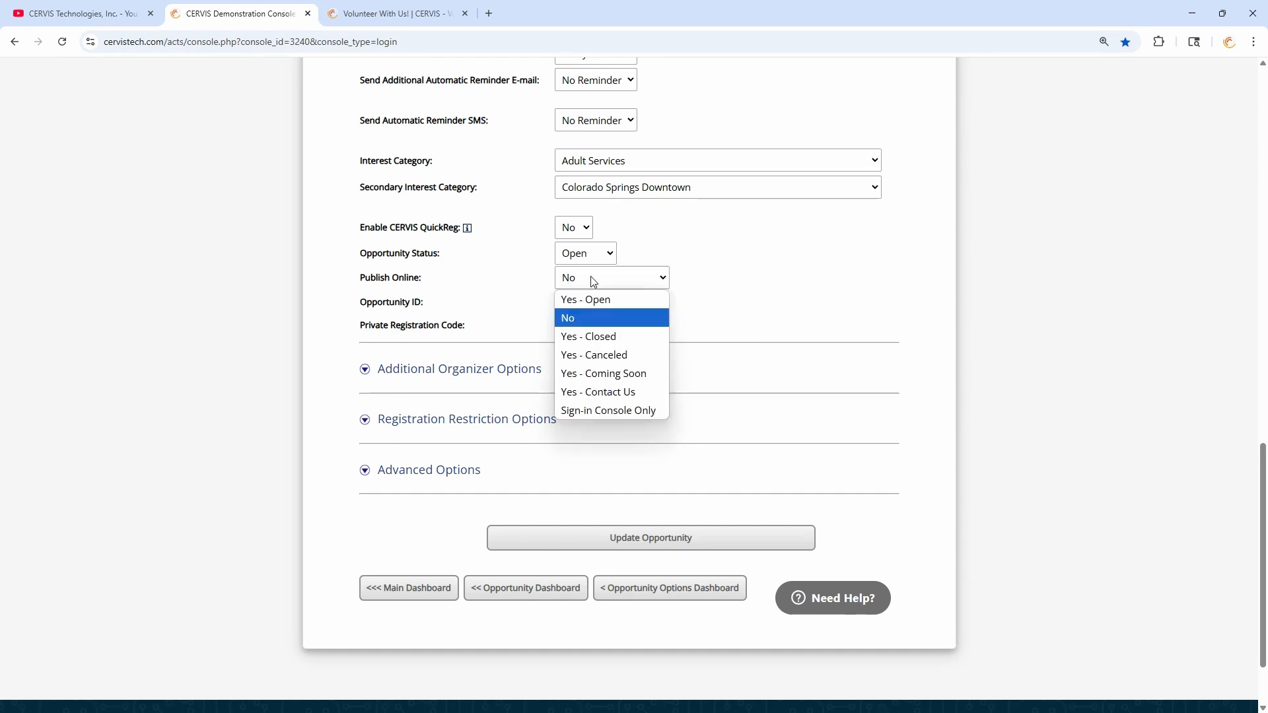
left_click(595, 295)
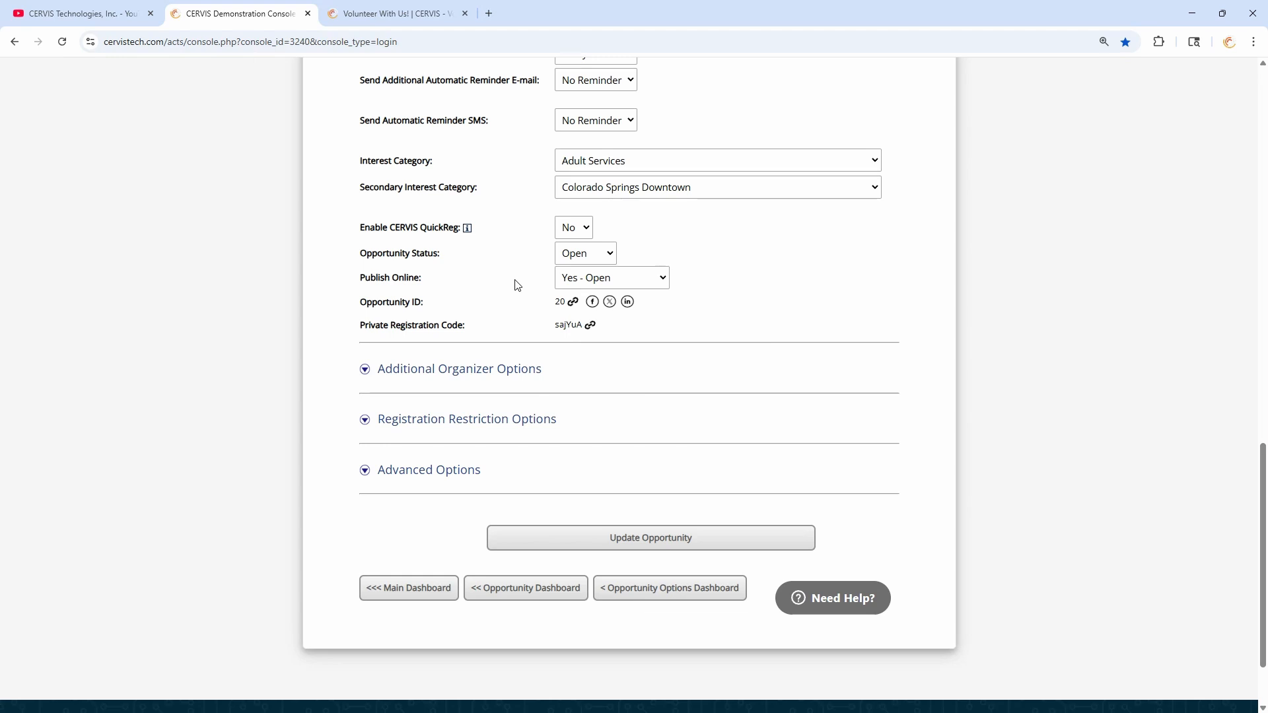
- Expand the Advanced Options section of the opportunity form
left_click(449, 474)
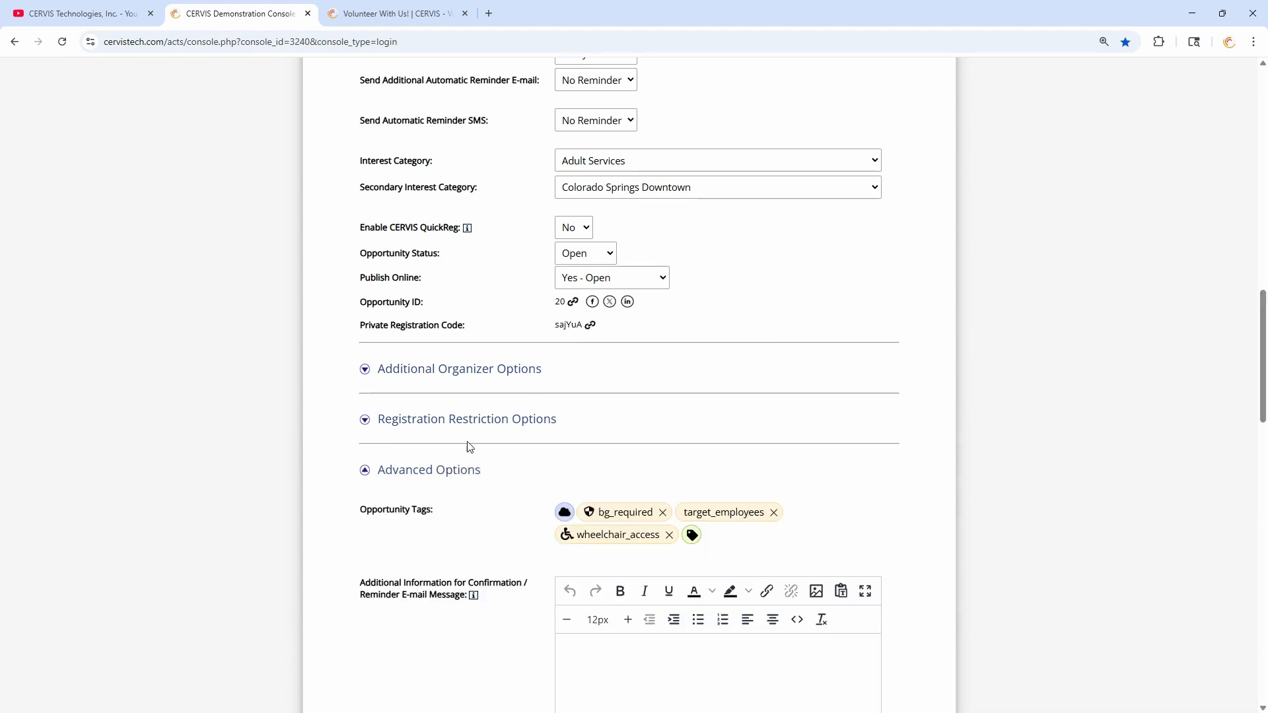
scroll(474, 251, "down", 10)
scroll(474, 251, "down", 7)
left_click_drag(384, 298, 508, 297)
left_click(508, 296)
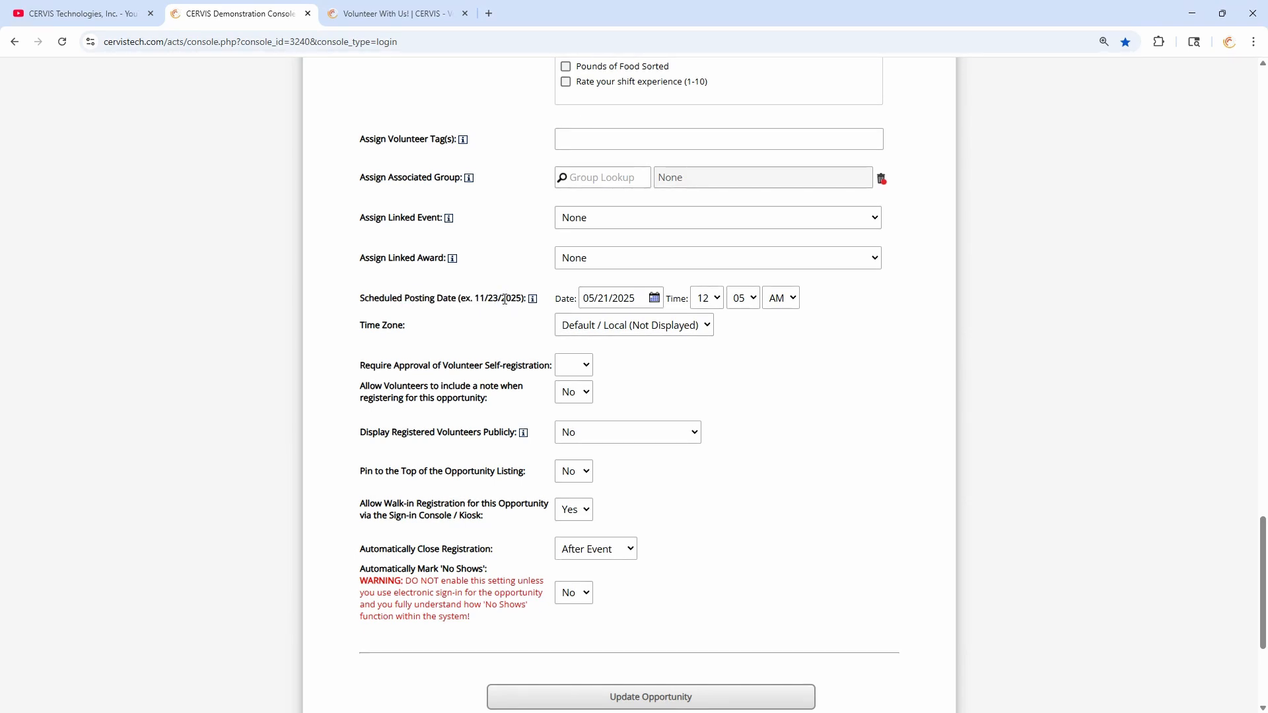
- Set the Scheduled Posting Date to 05/23/2025 at 12:00 PM
left_click(628, 299)
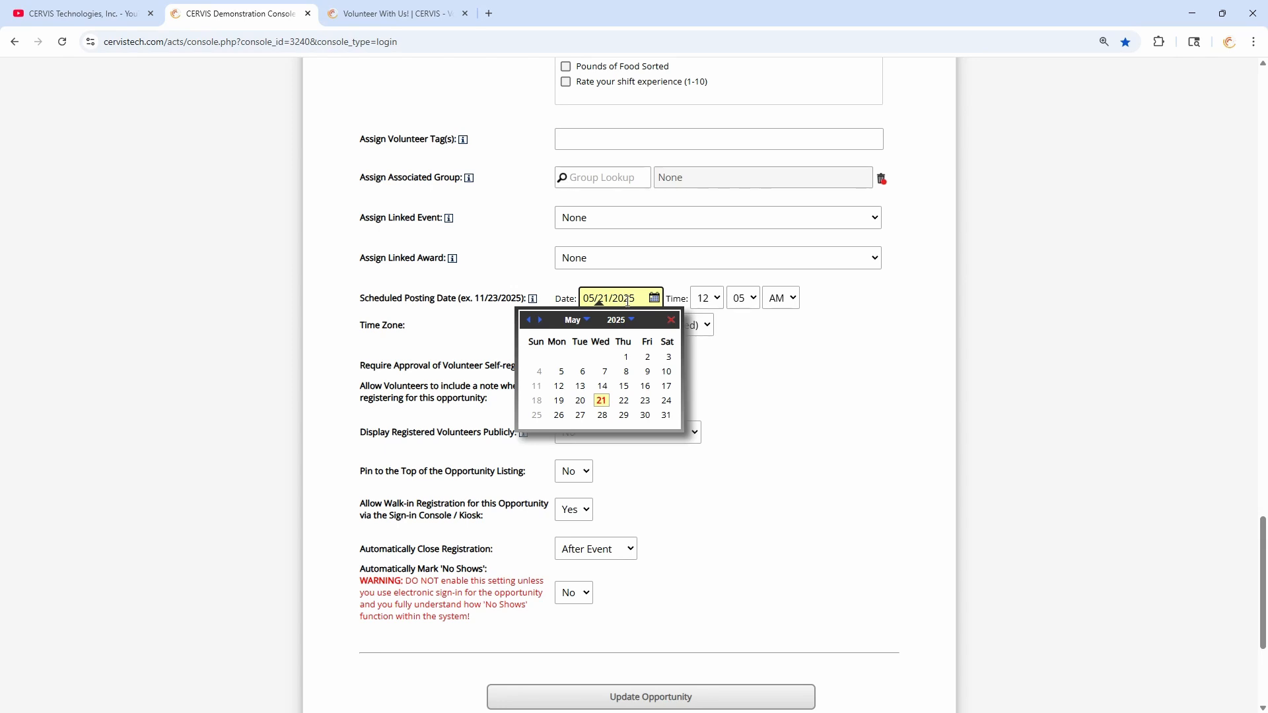
left_click(648, 402)
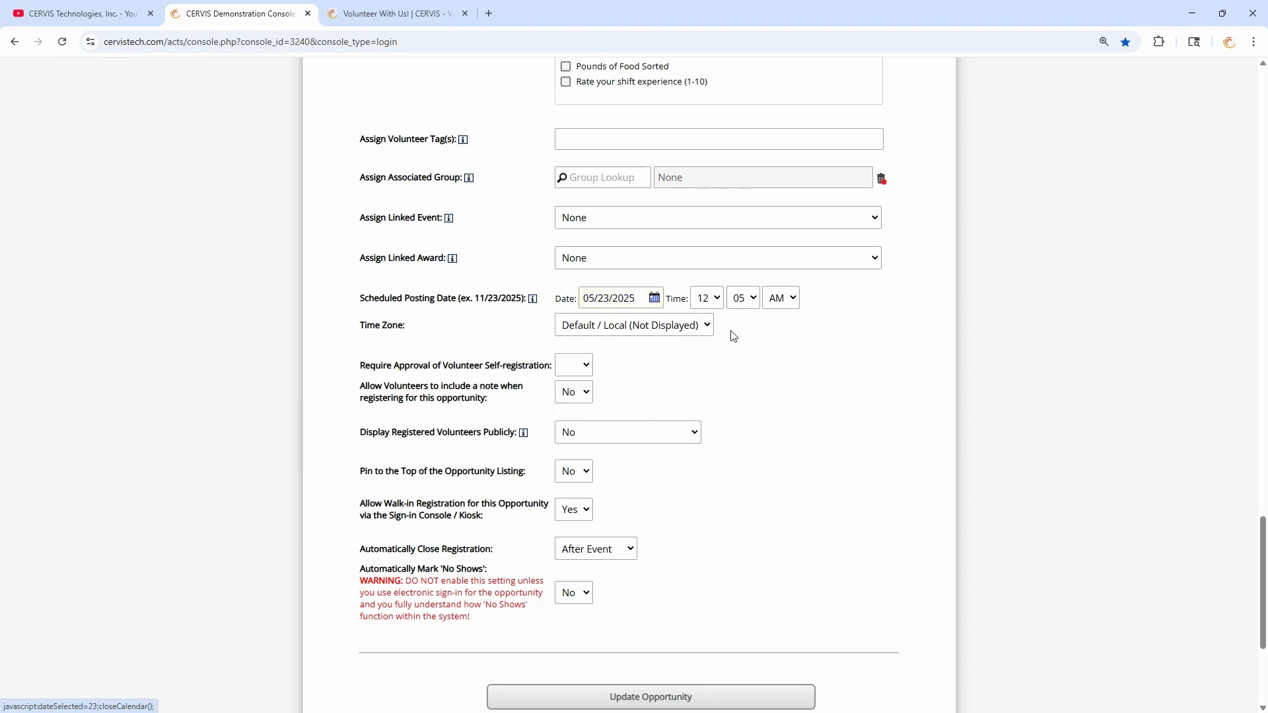
left_click(744, 298)
left_click(741, 317)
left_click(790, 306)
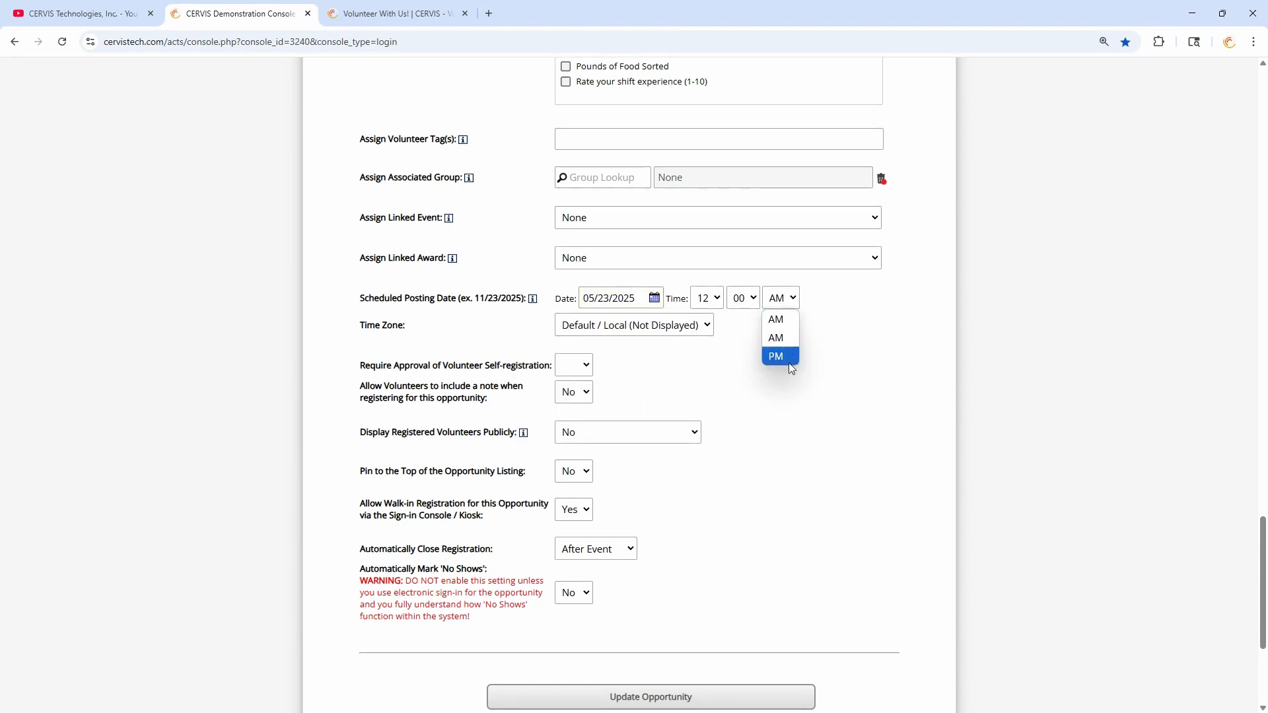
left_click(789, 363)
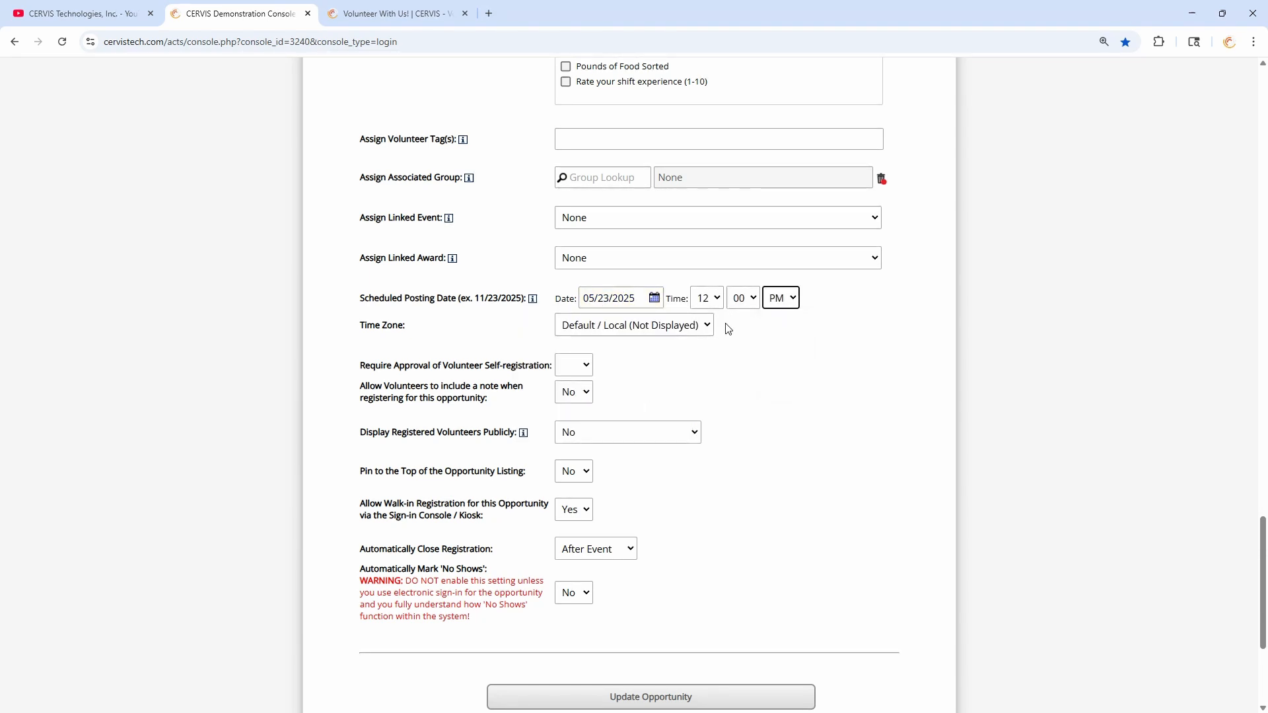
left_click(812, 306)
scroll(819, 318, "up", 10)
scroll(794, 321, "up", 8)
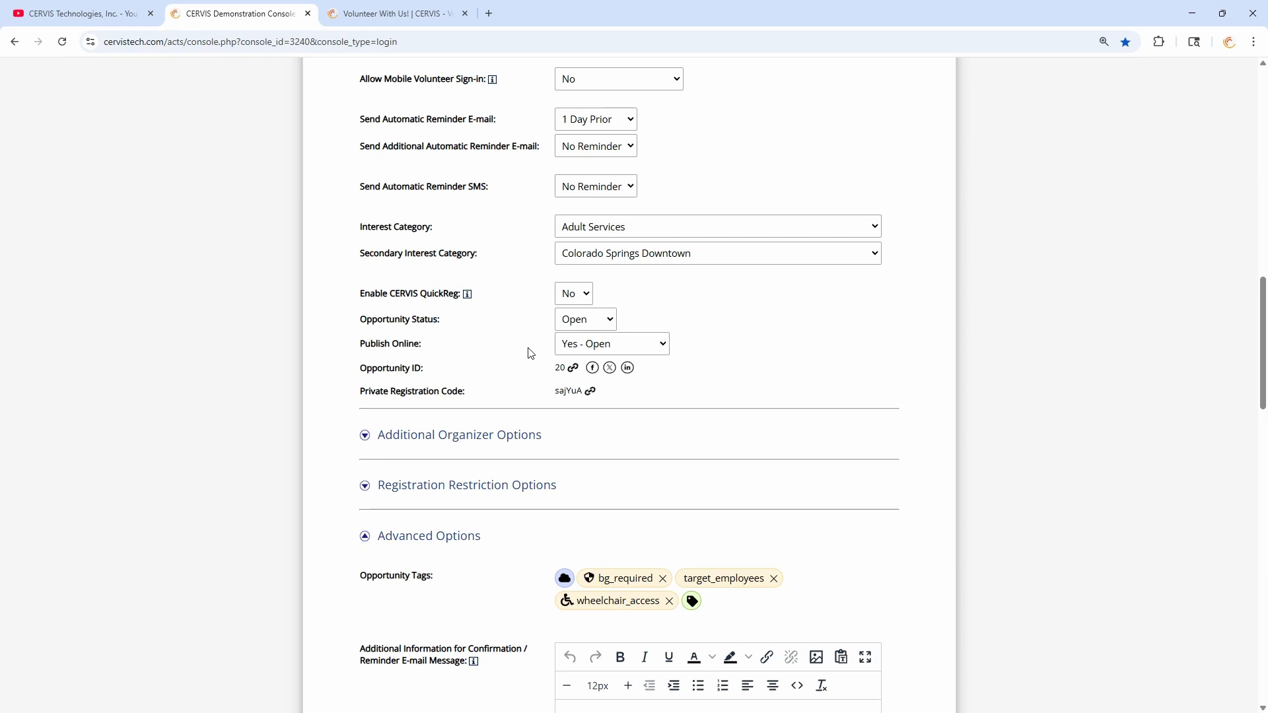
- In Opportunity Management Settings, keep Upcoming Scheduled Posting Date display on Coming Soon
scroll(529, 357, "up", 20)
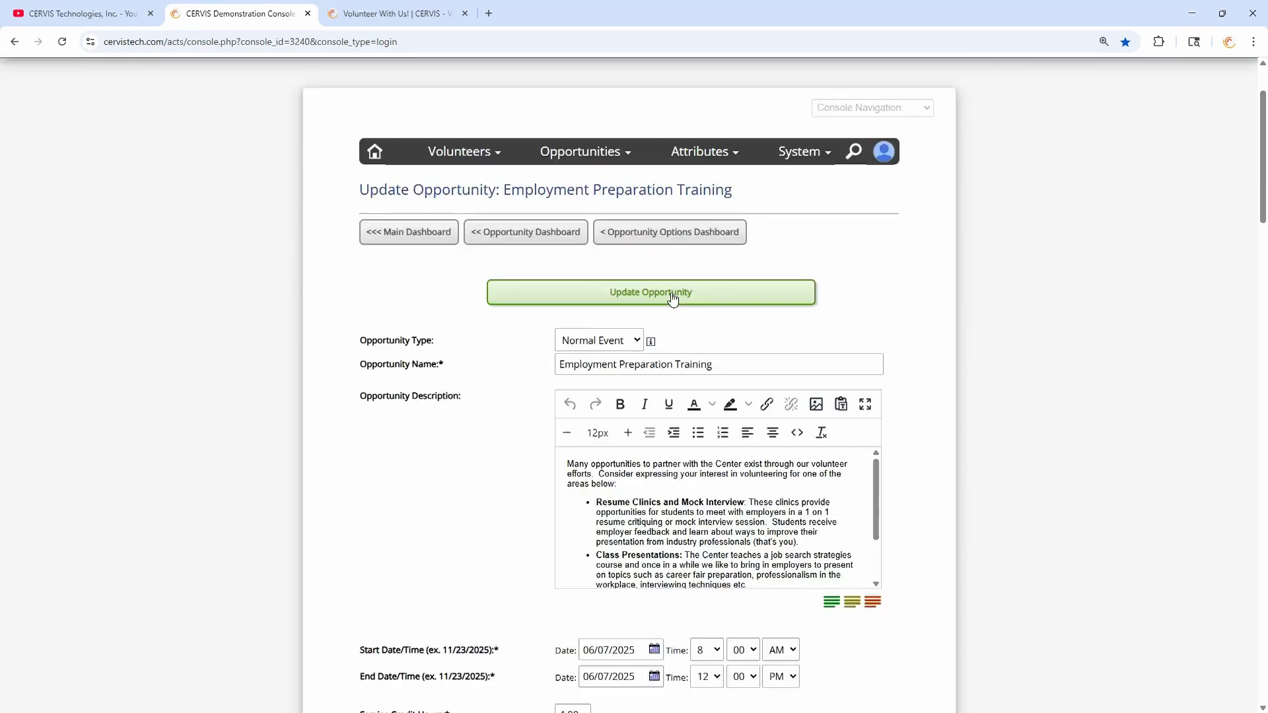
left_click(801, 223)
mouse_move(741, 256)
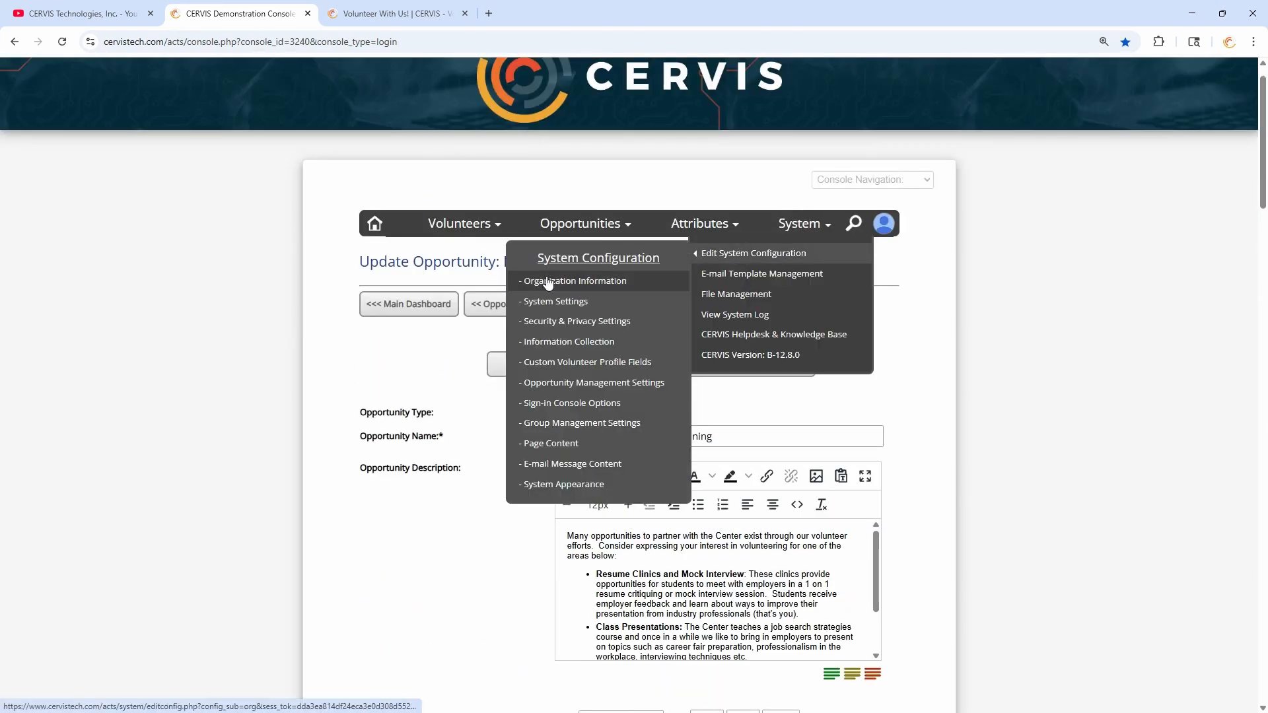
left_click(595, 389)
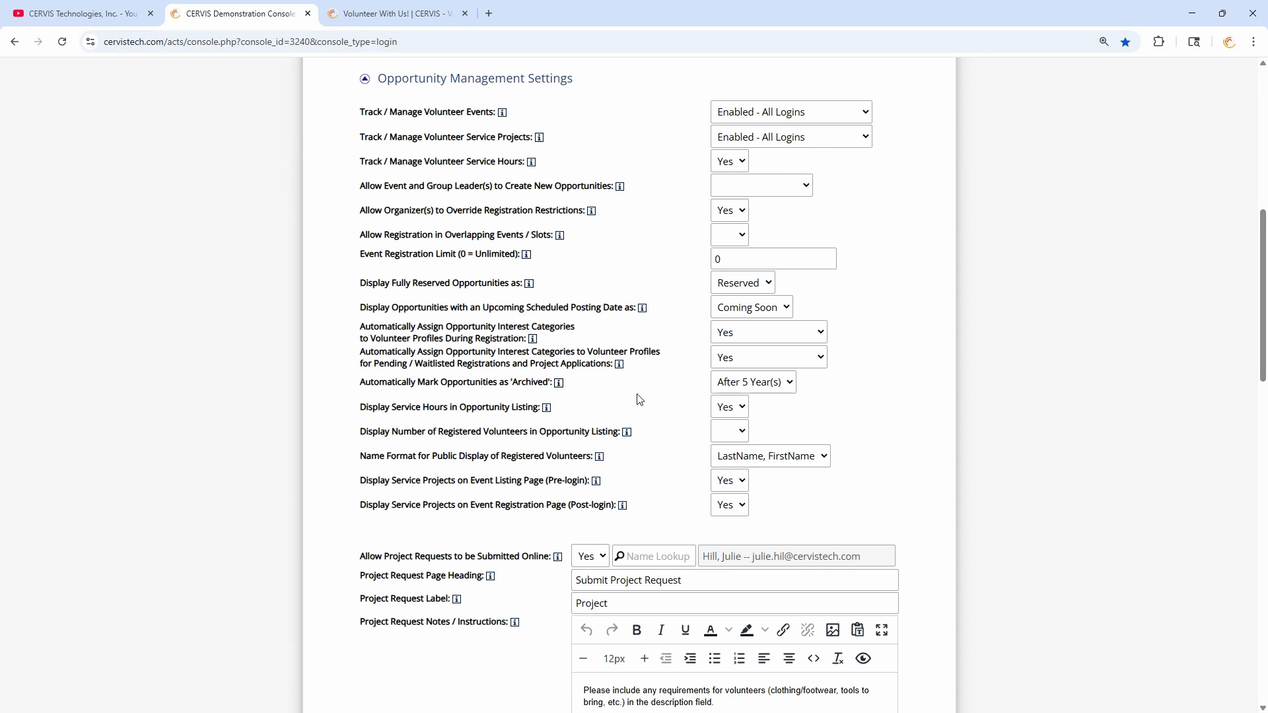
left_click_drag(366, 308, 623, 312)
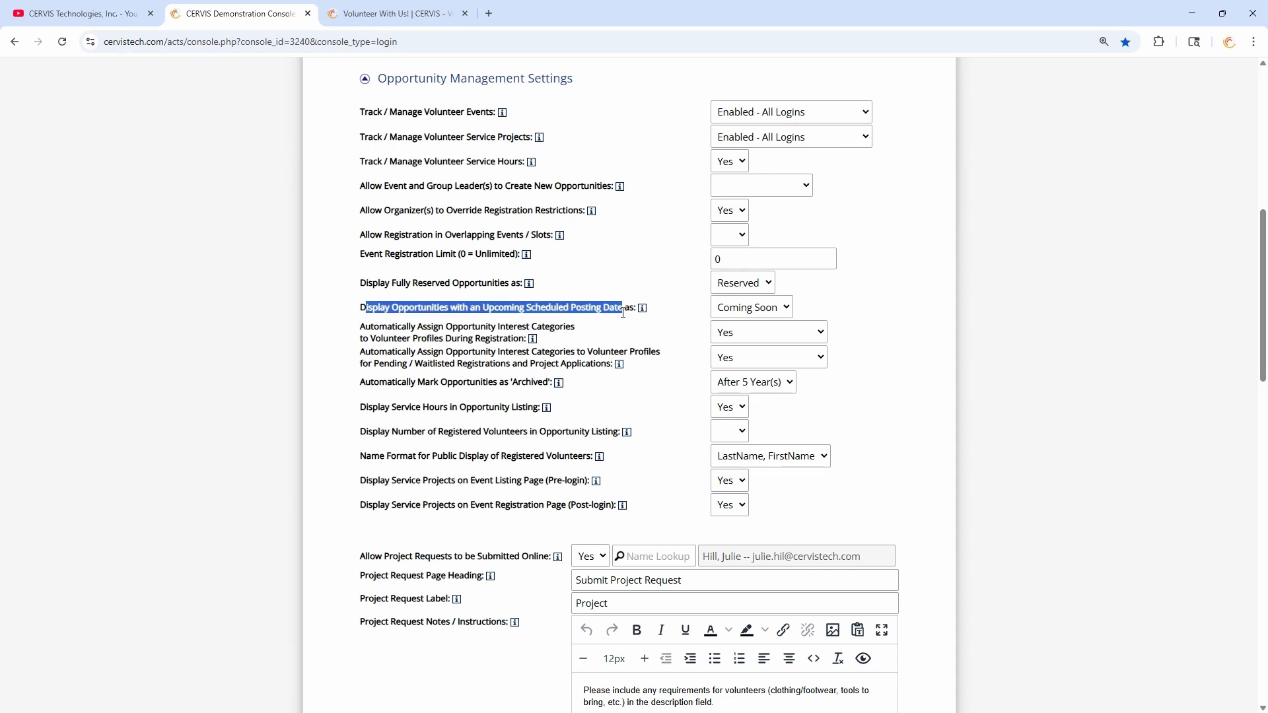
left_click(778, 311)
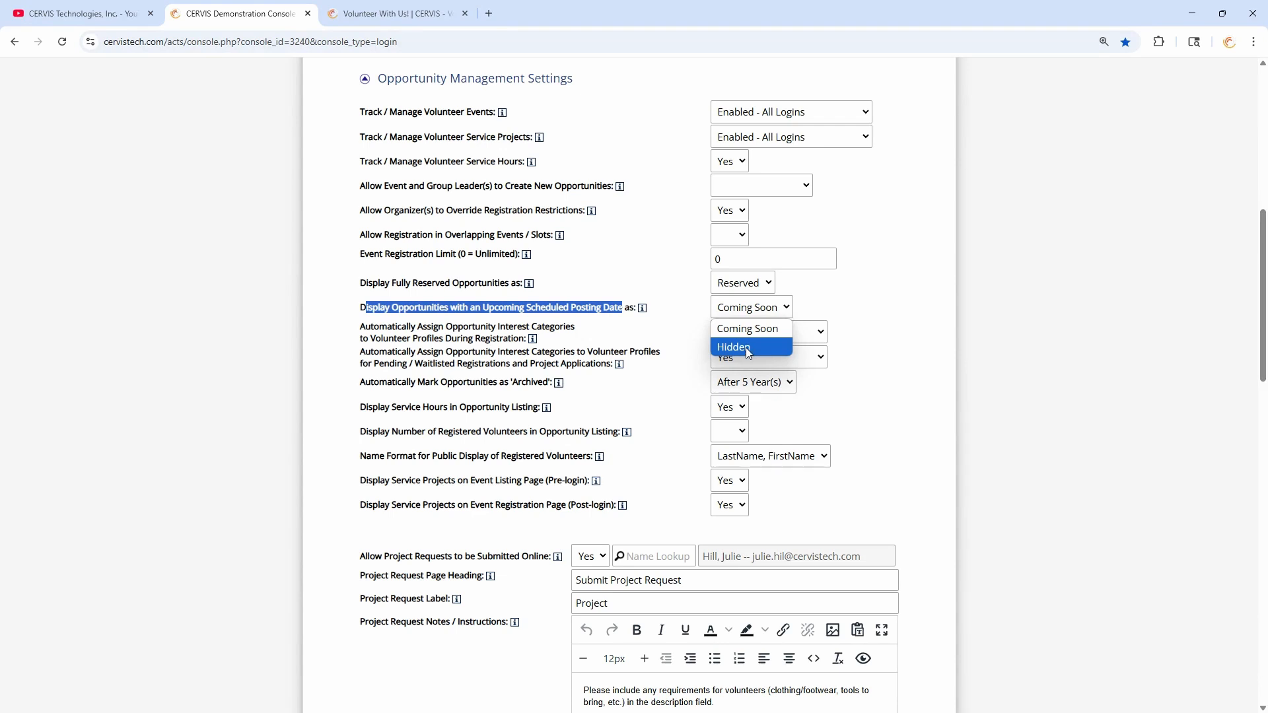
left_click(746, 328)
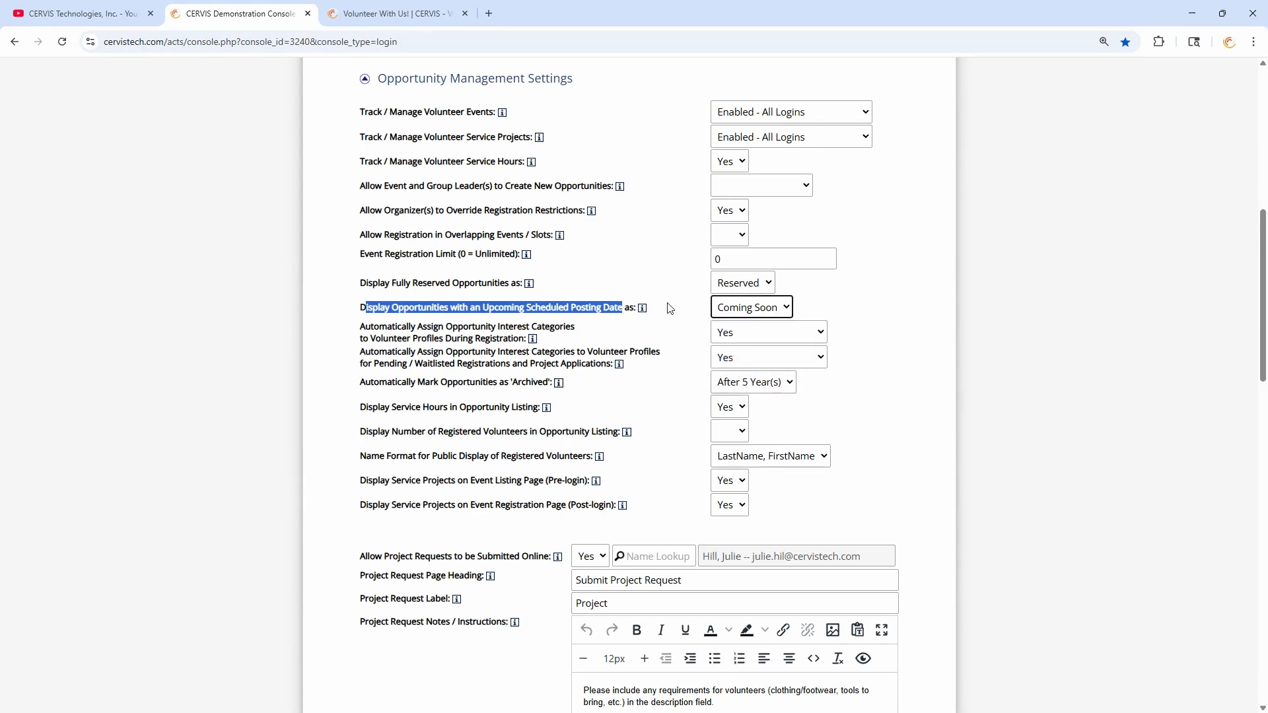
left_click(671, 309)
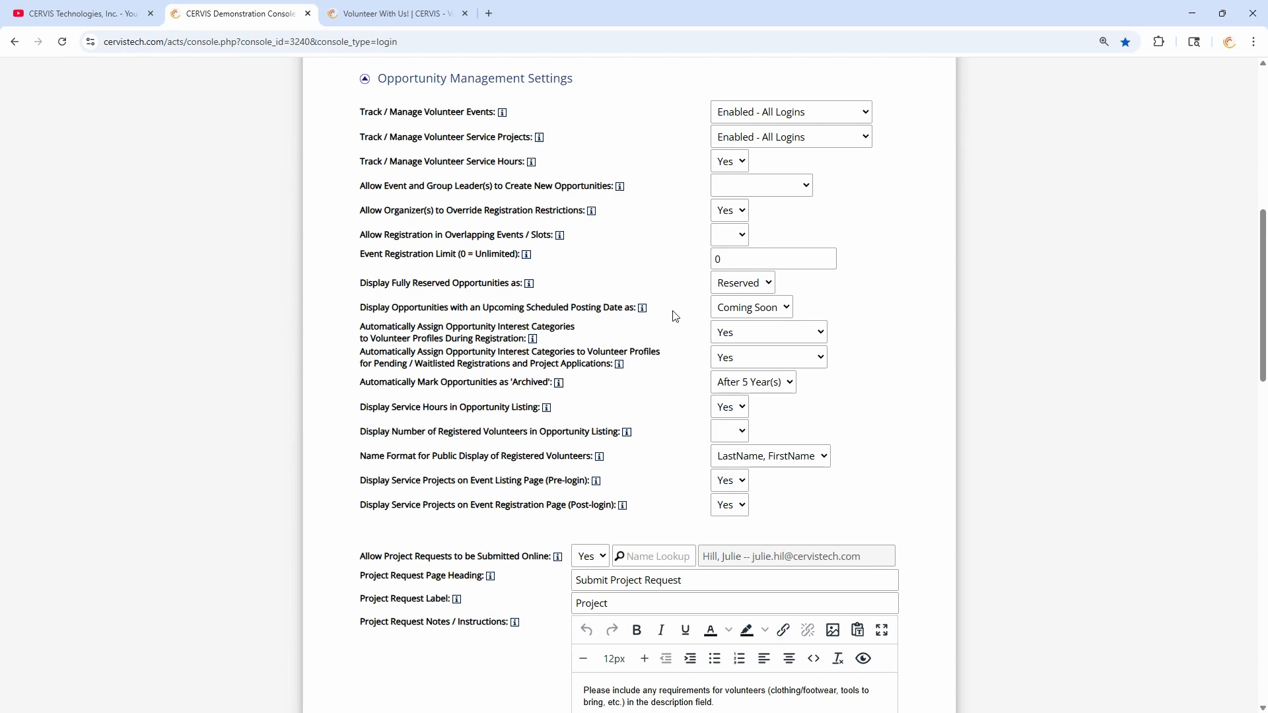
scroll(674, 316, "up", 8)
- Open Trails & Waterways: Cleanout Colorado for editing from the existing opportunities list
left_click(614, 276)
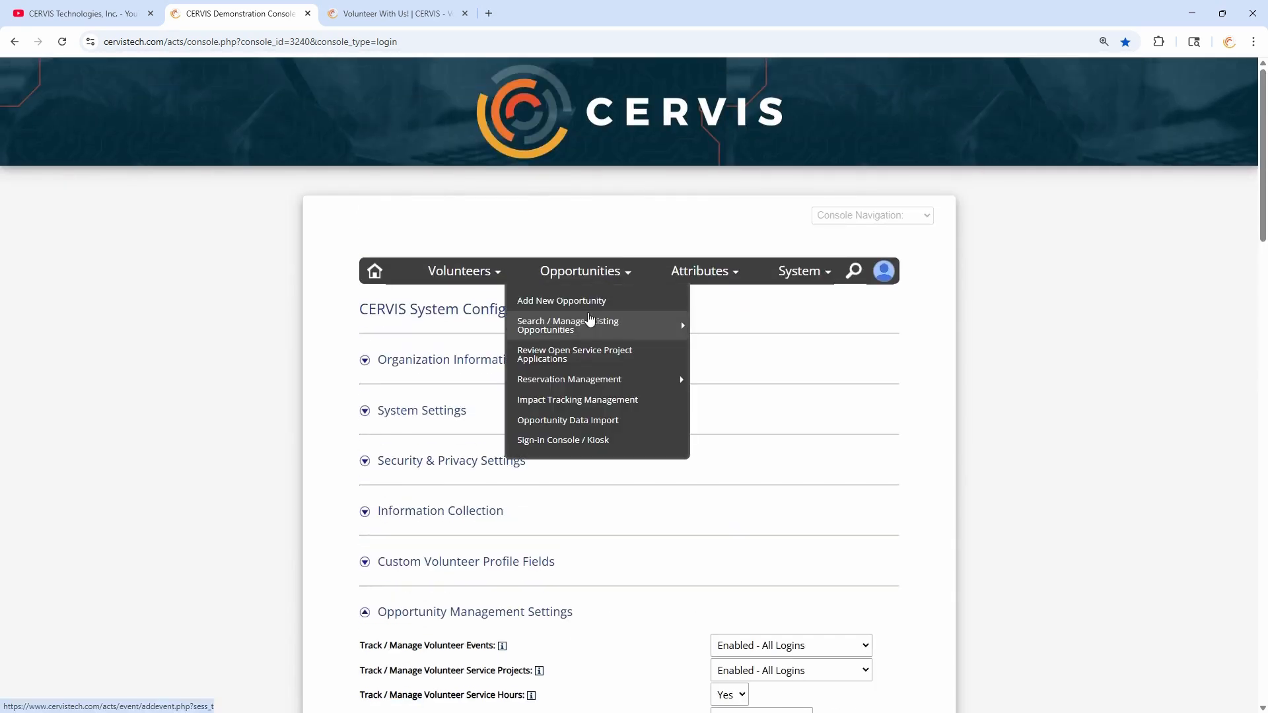
left_click(590, 322)
scroll(634, 317, "down", 5)
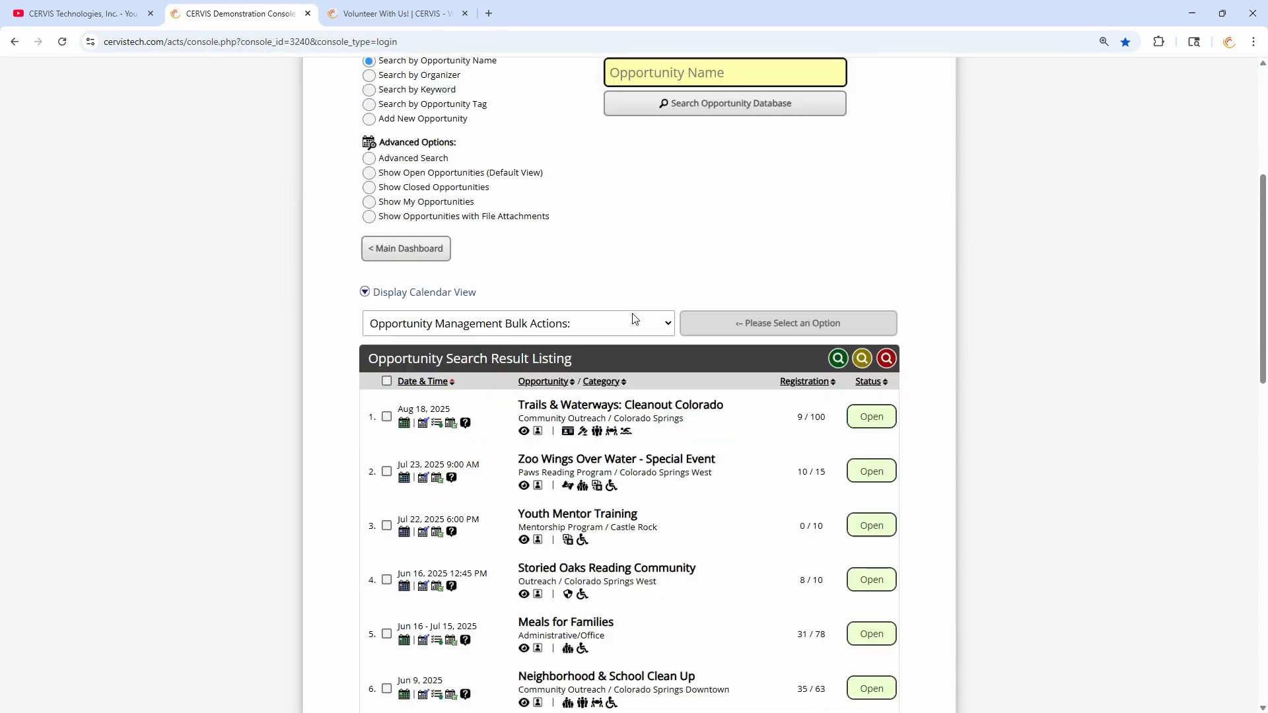
left_click(656, 259)
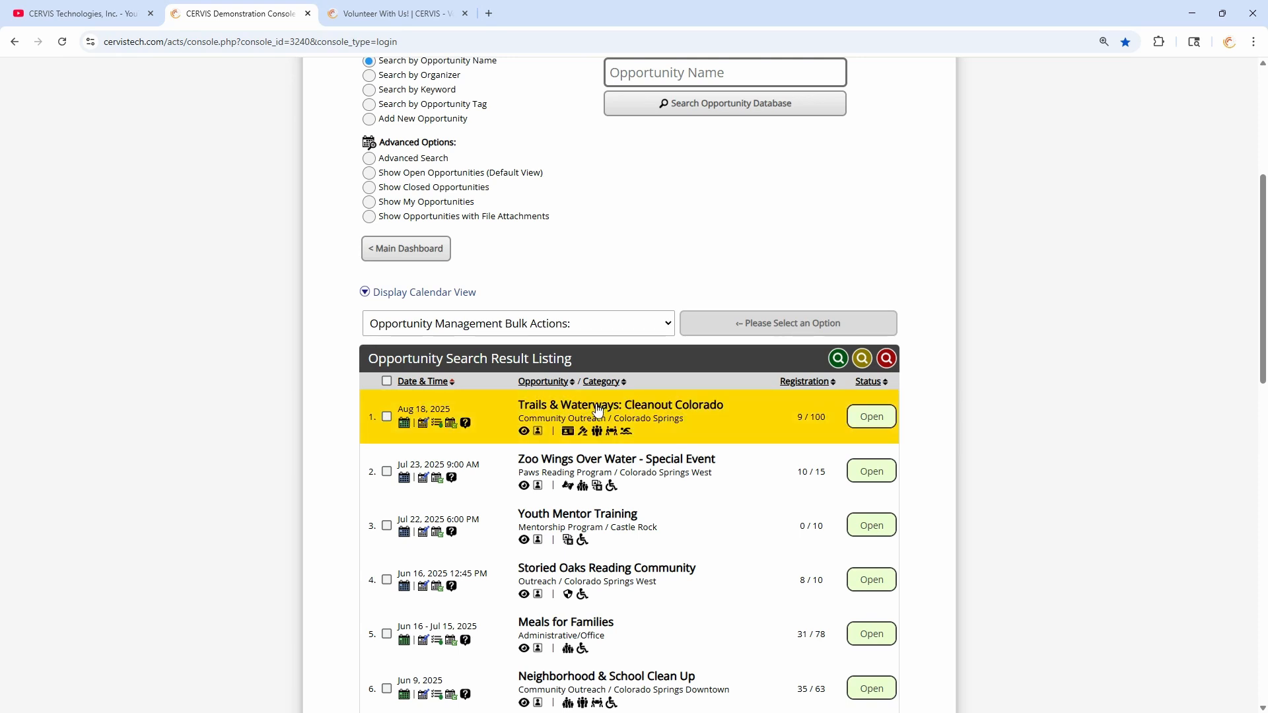
left_click(418, 429)
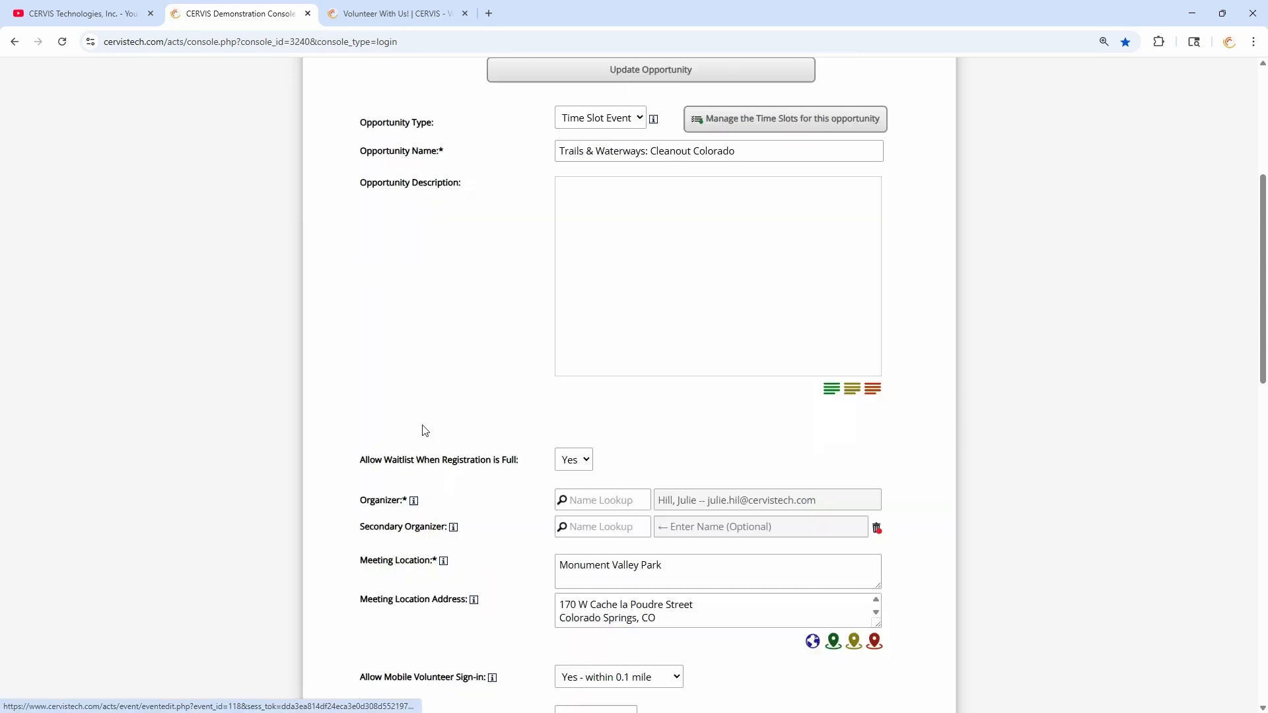
scroll(510, 215, "down", 10)
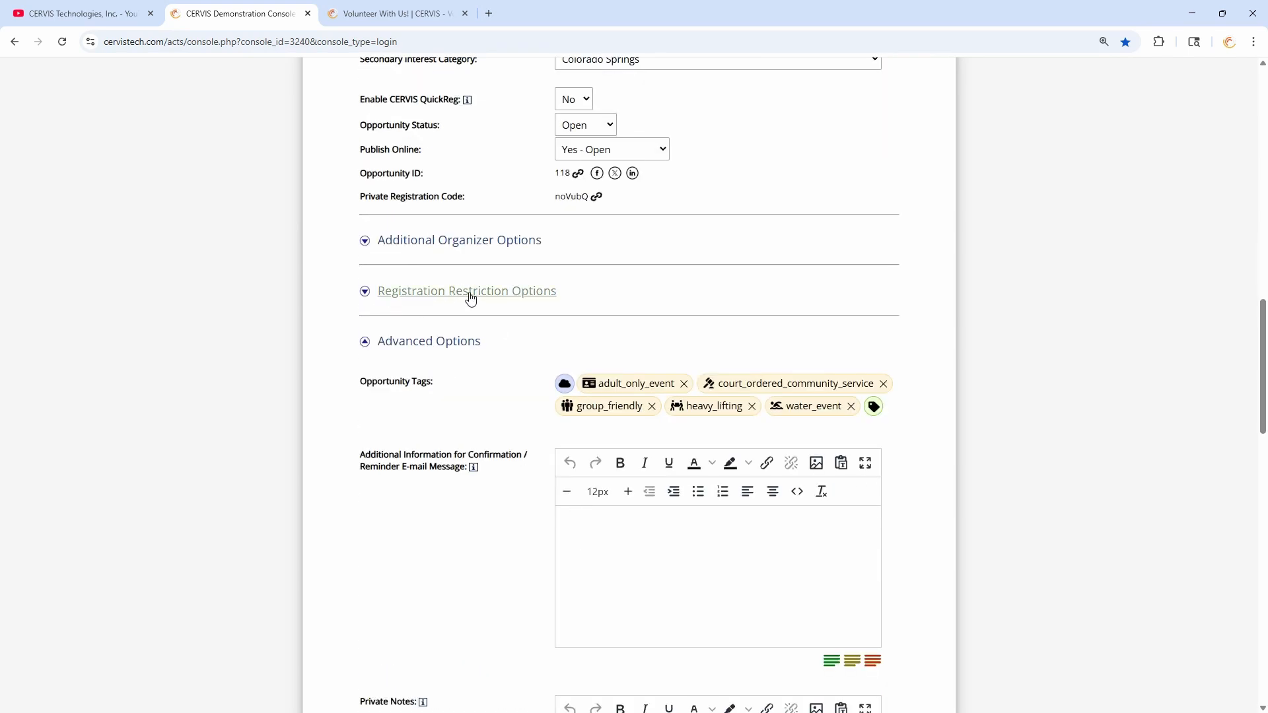
- Expand Registration Restriction Options and point out the gender, age and background check settings
left_click(470, 299)
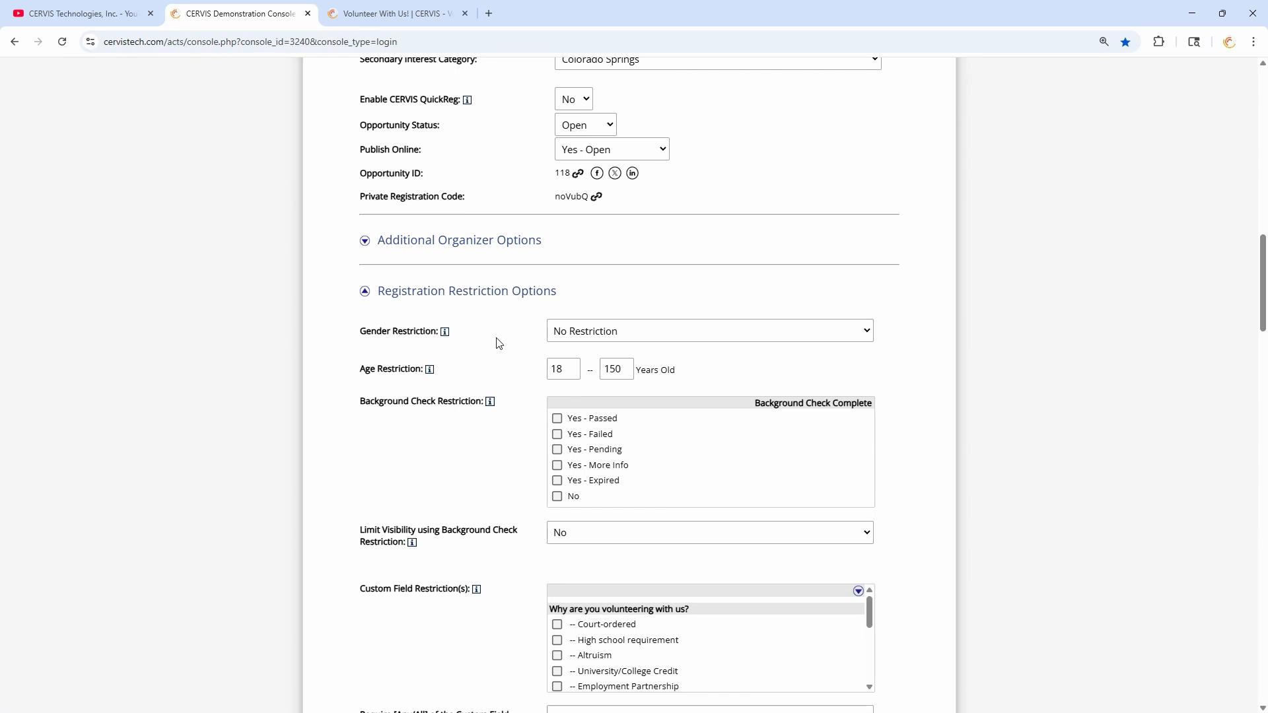
left_click_drag(360, 330, 408, 331)
left_click_drag(360, 369, 412, 370)
left_click(412, 371)
left_click_drag(365, 402, 473, 401)
left_click(472, 402)
- Tick the Background Check 'Yes - Passed' requirement, then untick it again
scroll(481, 449, "down", 5)
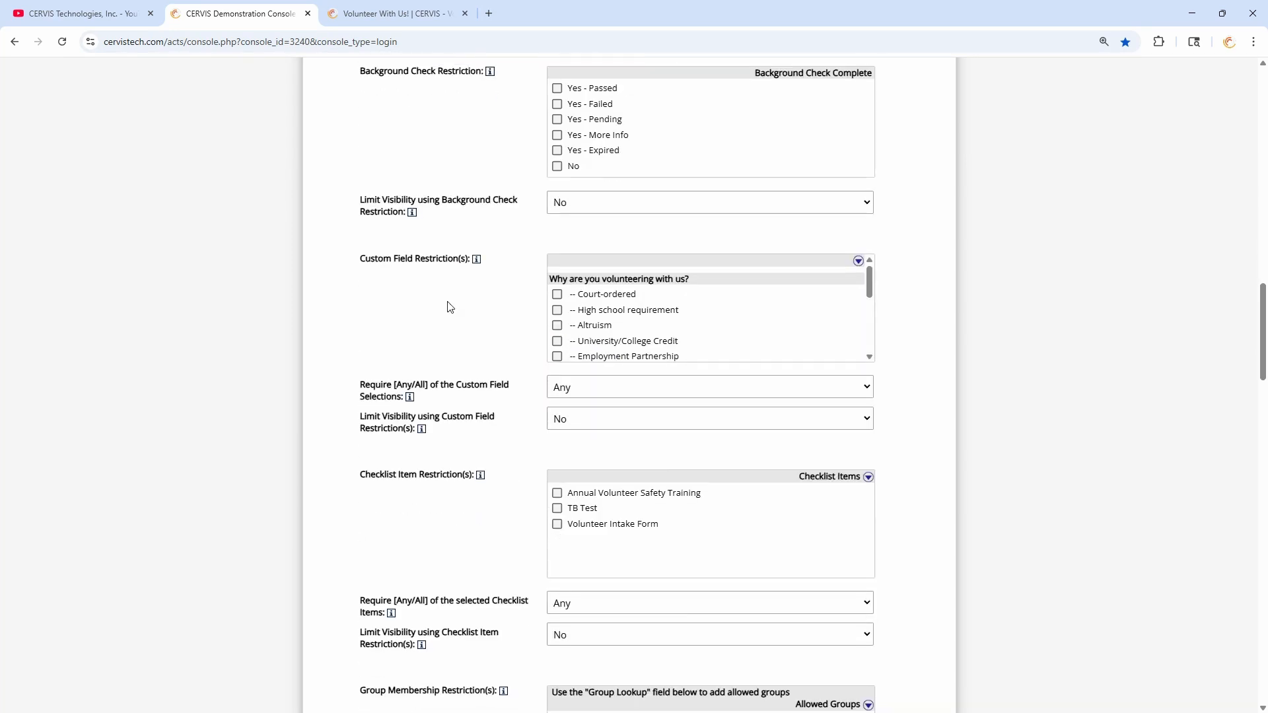
left_click_drag(867, 275, 874, 327)
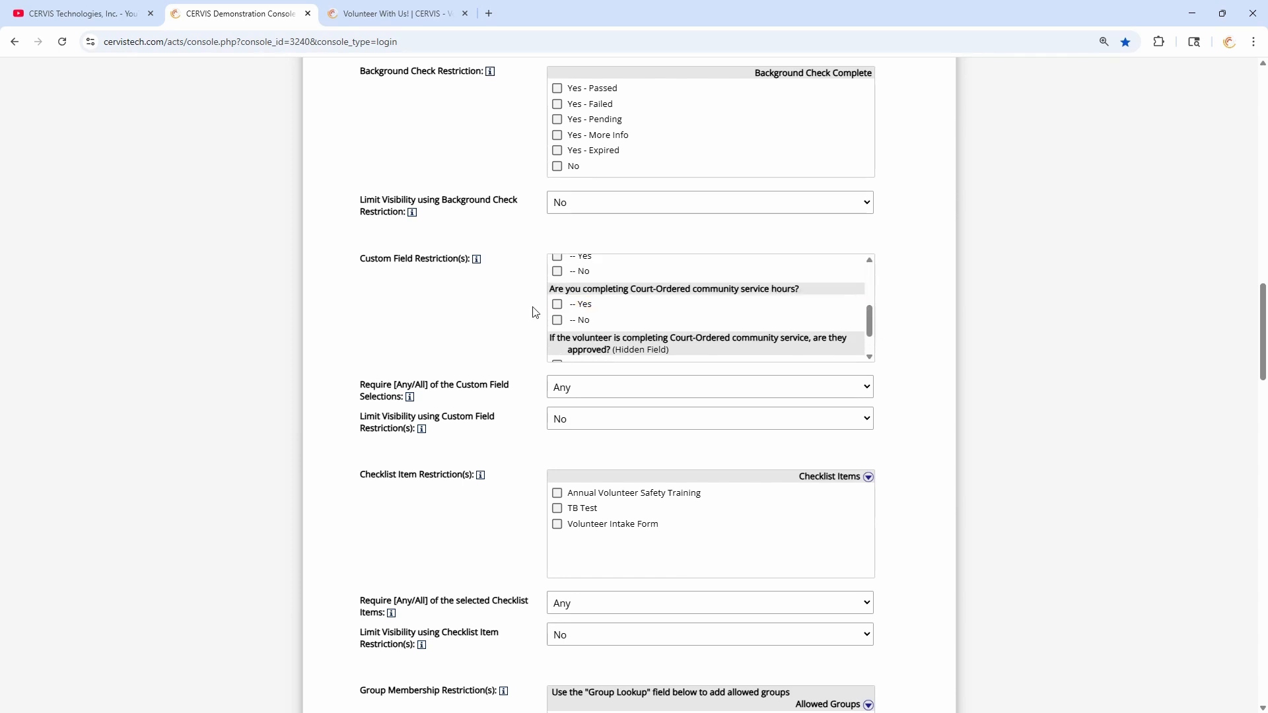
scroll(638, 298, "down", 1)
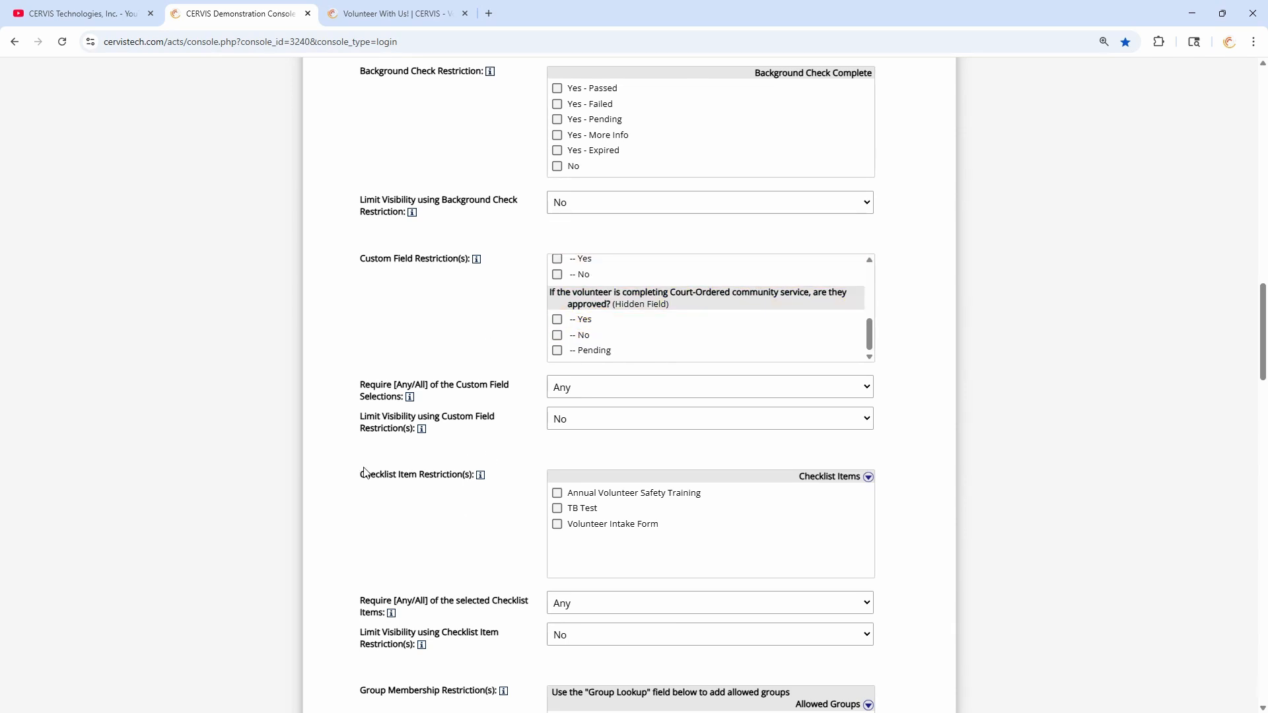
scroll(522, 476, "down", 4)
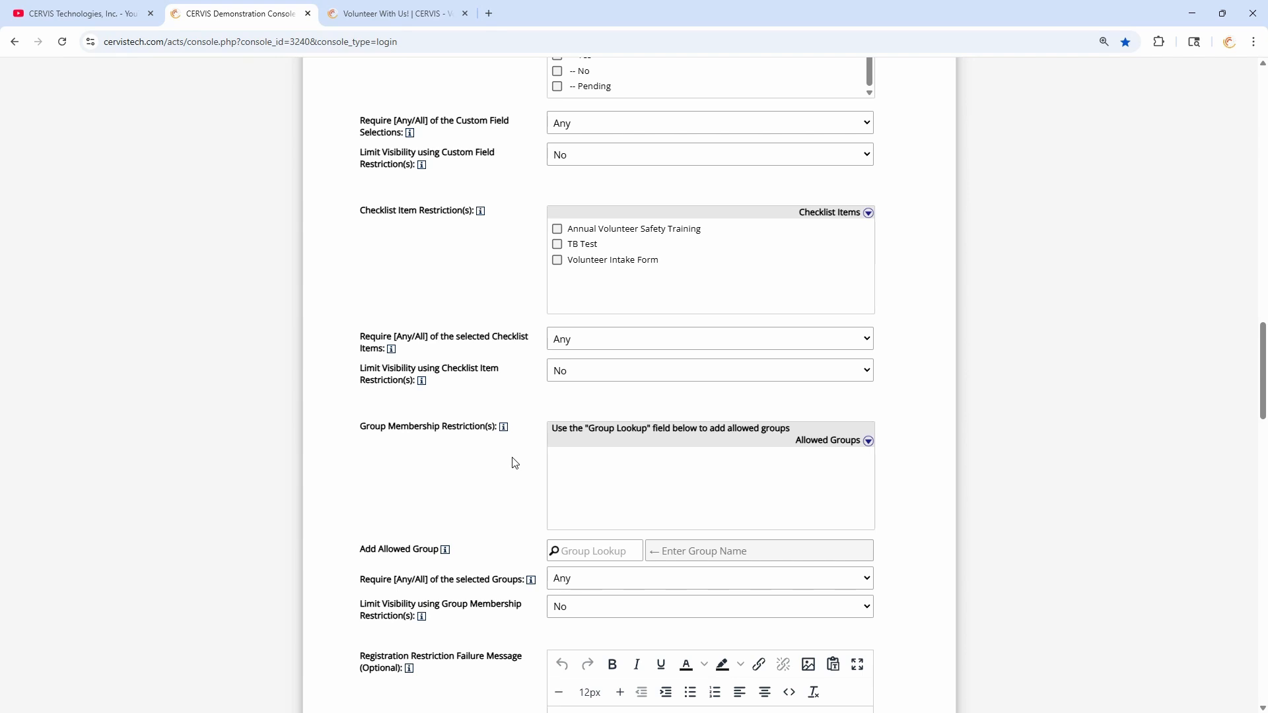
scroll(513, 461, "up", 12)
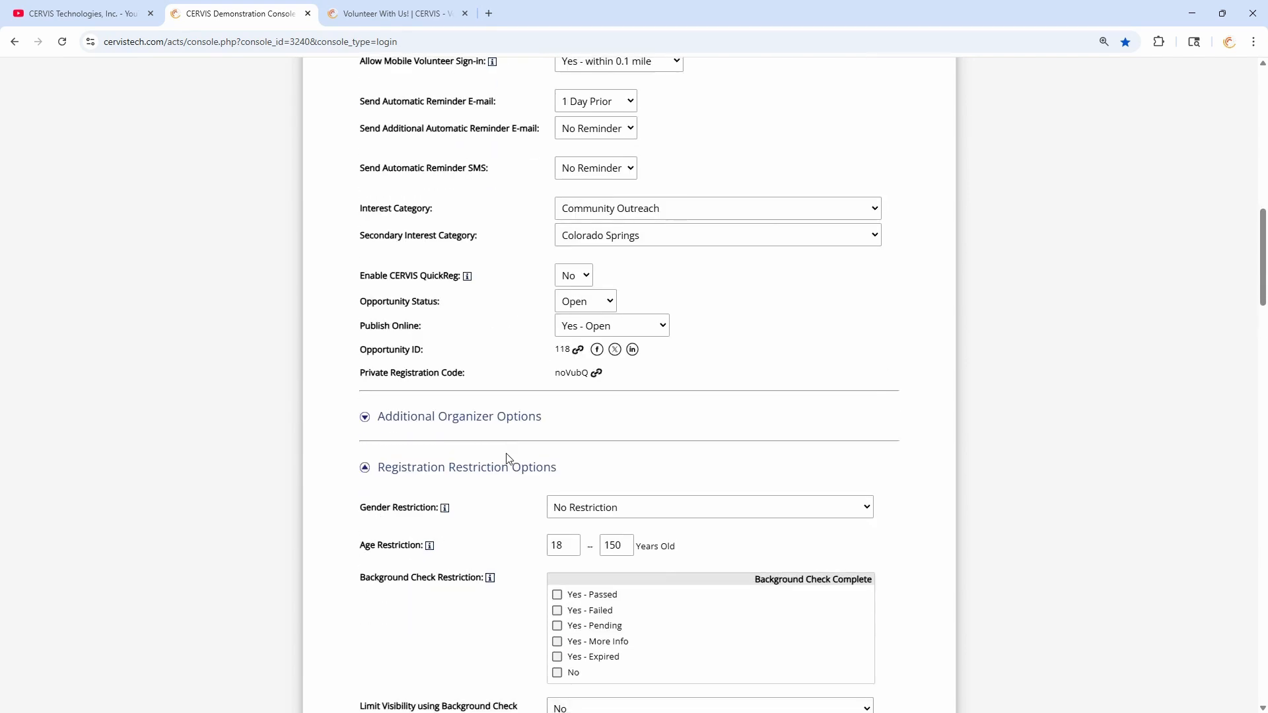
scroll(506, 421, "down", 3)
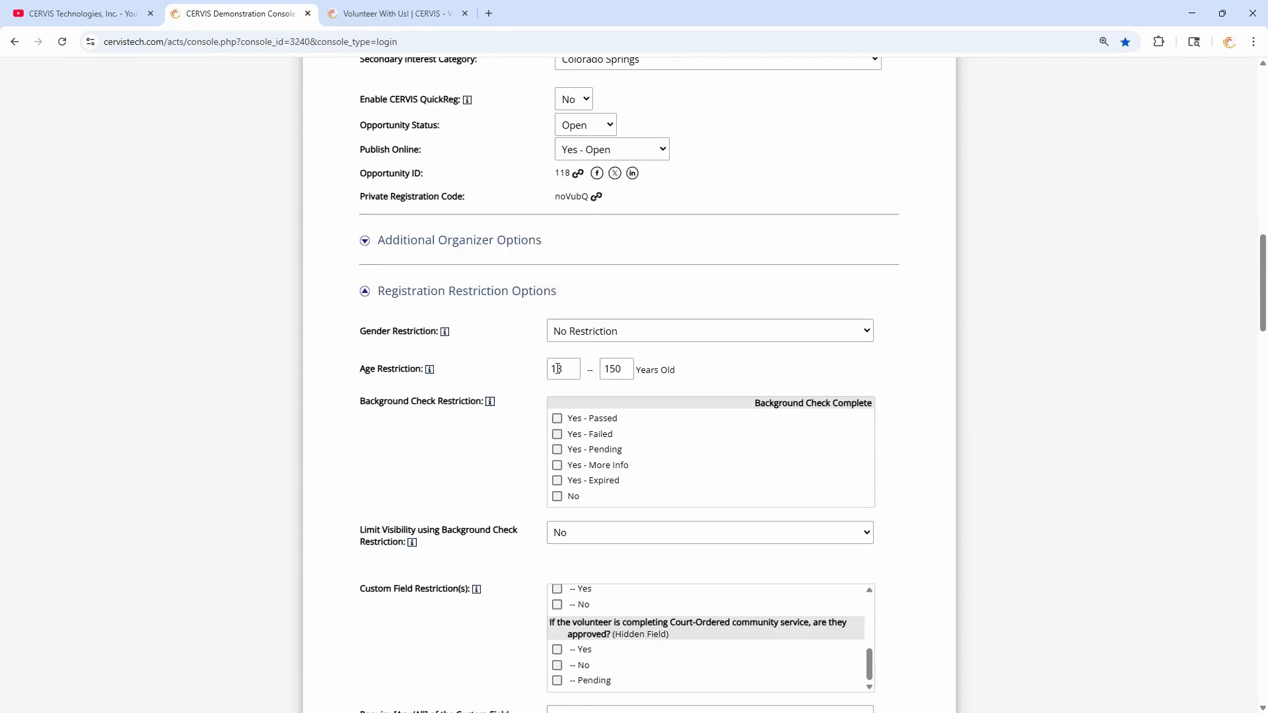
left_click(597, 420)
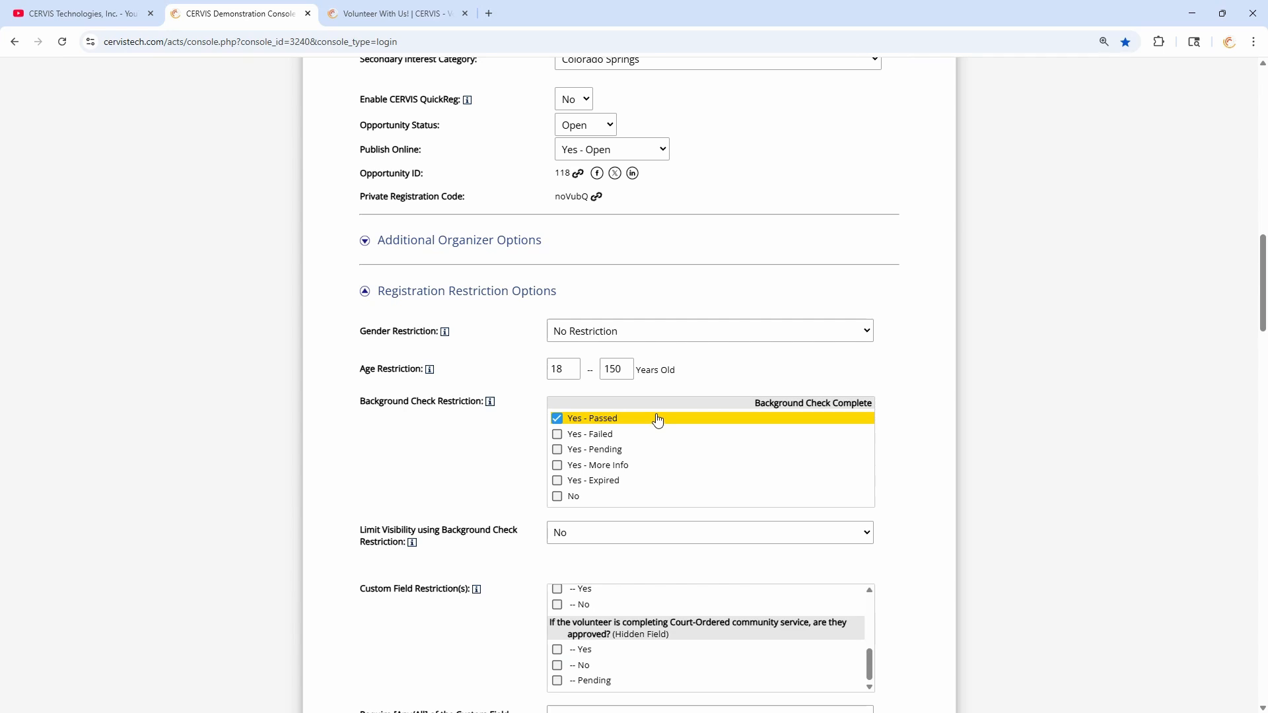
left_click(604, 422)
- Keep the minimum age at 18 and require a passed background check again
double_click(558, 369)
type("0")
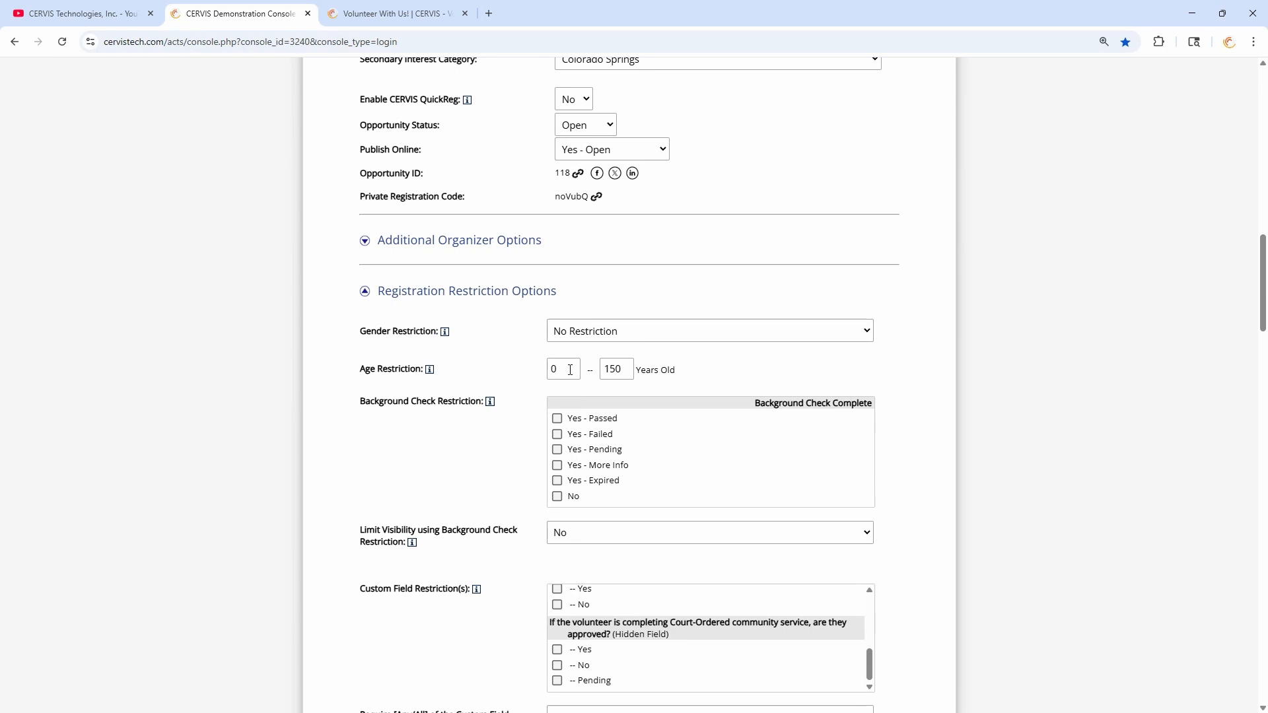
left_click(614, 369)
double_click(565, 368)
type("18")
left_click(557, 418)
- Point out the background check restriction and its visibility setting
left_click_drag(365, 402, 447, 402)
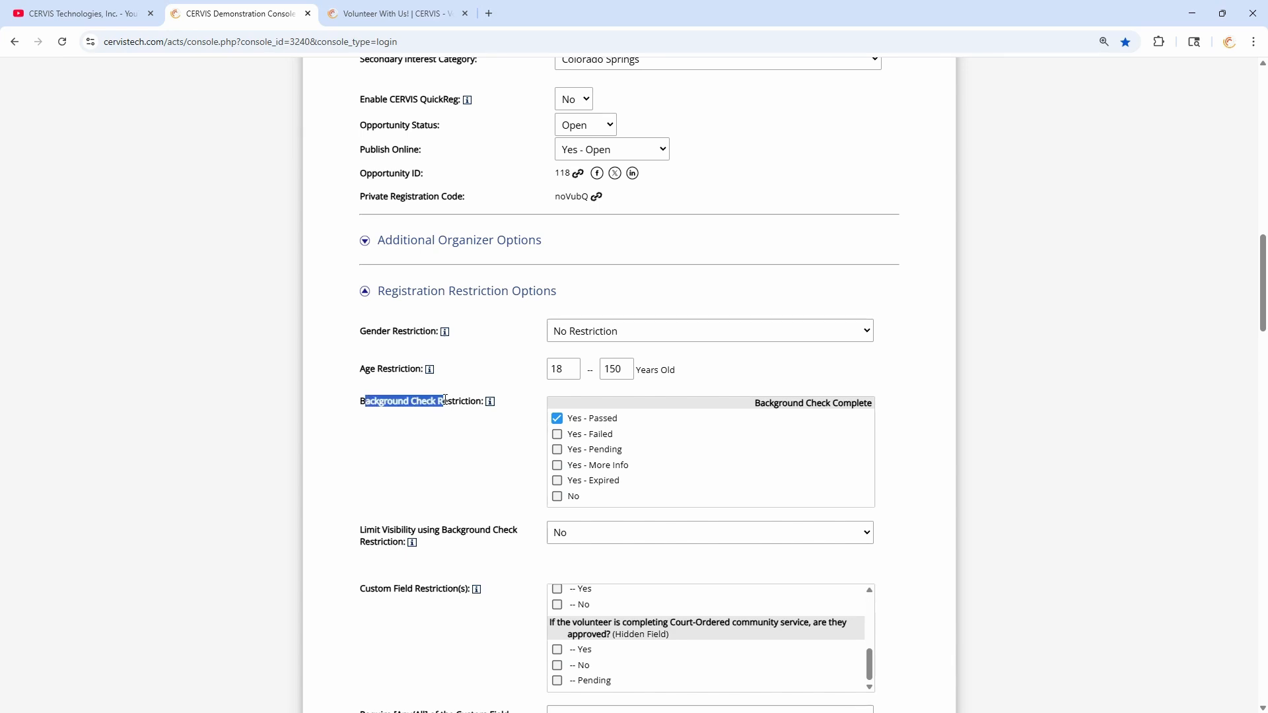
left_click(490, 478)
scroll(490, 478, "down", 2)
left_click_drag(365, 398, 473, 398)
left_click(473, 398)
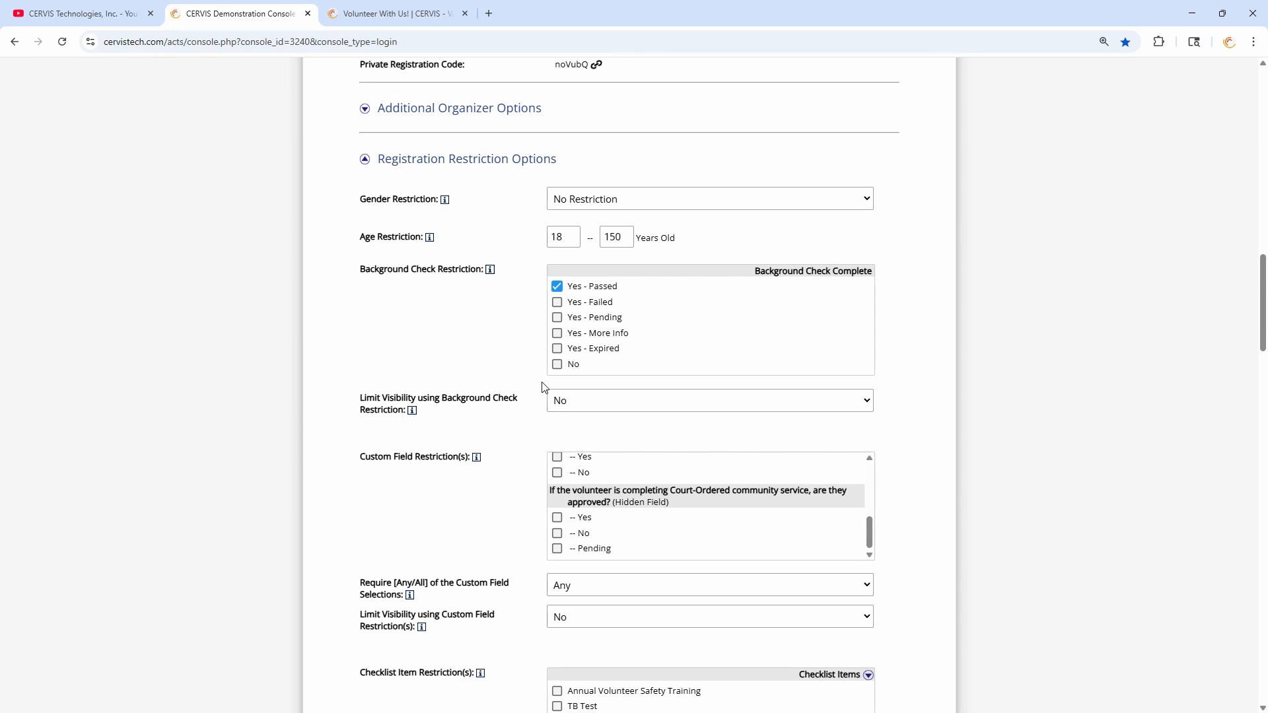
left_click_drag(377, 393, 479, 414)
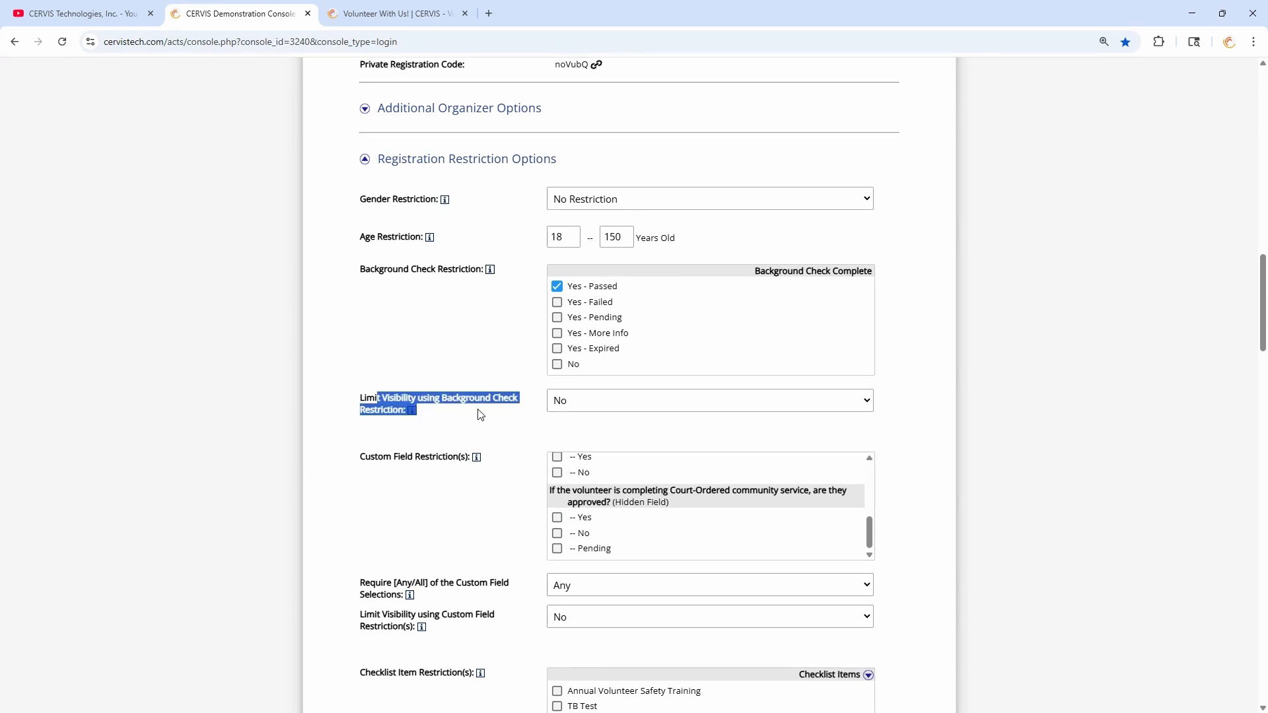
left_click(484, 415)
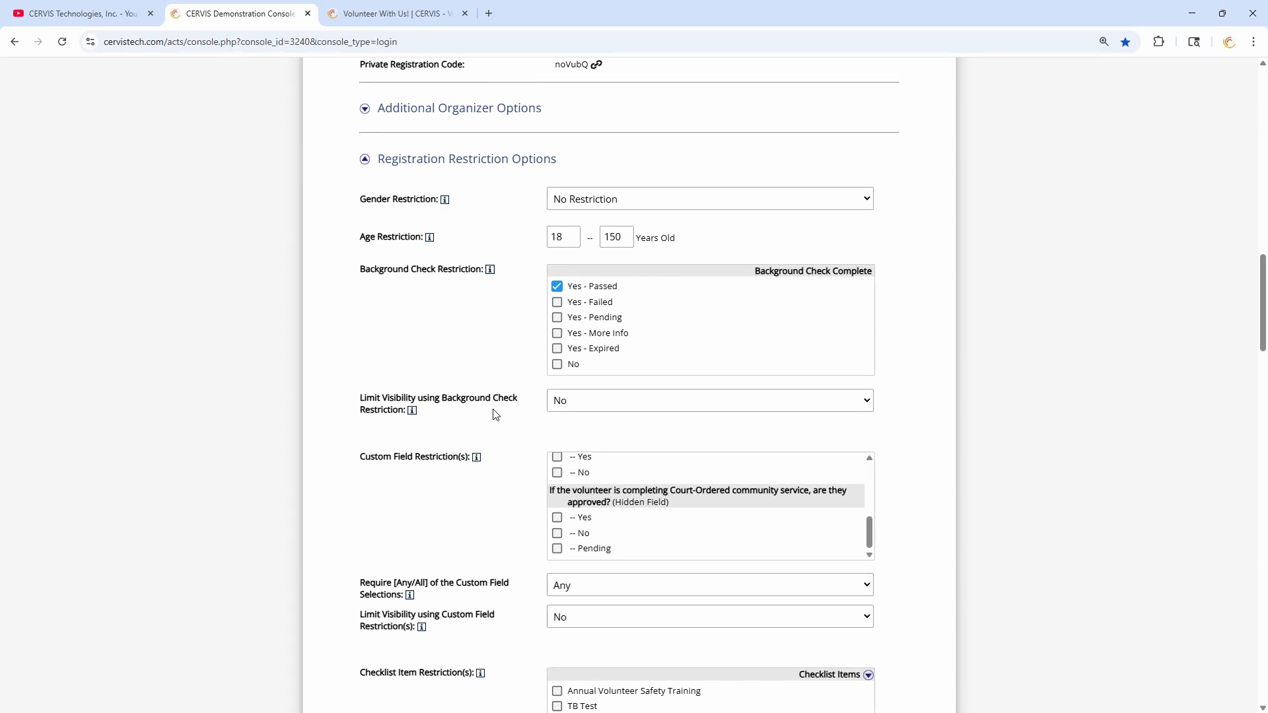
scroll(496, 415, "up", 15)
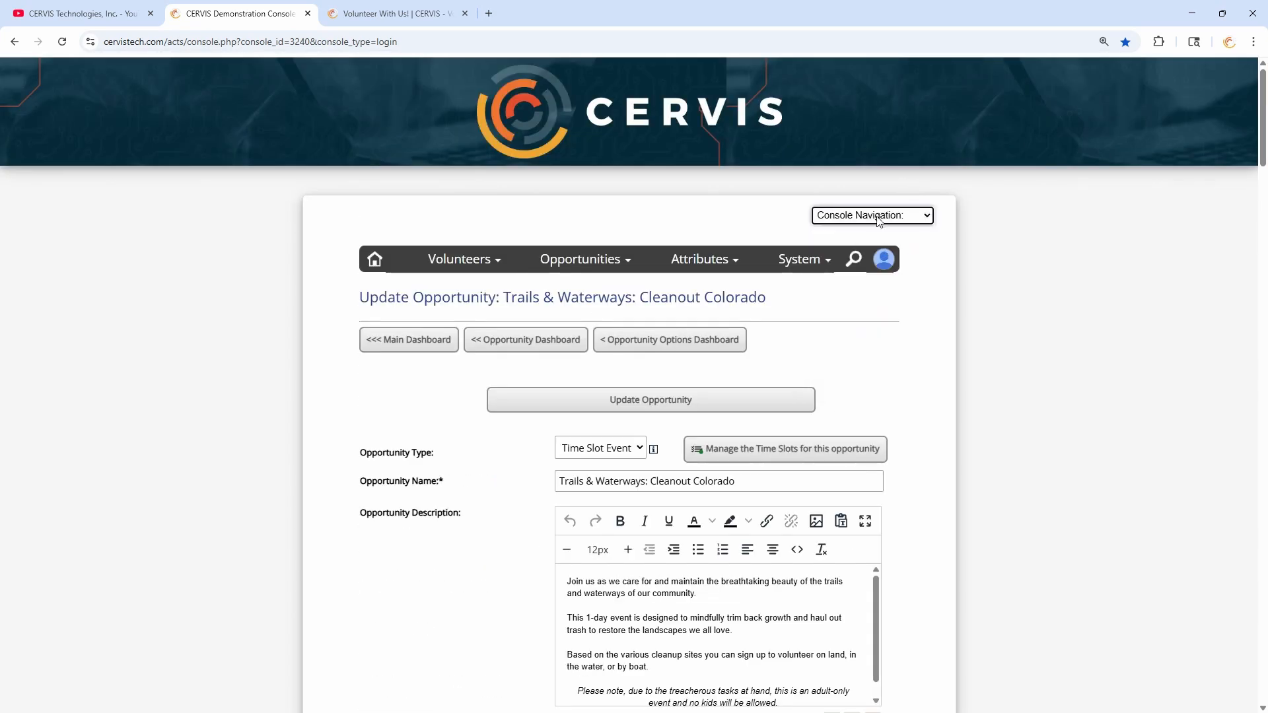
- Go to the public CERVIS Event Listing from Console Navigation
left_click(879, 215)
left_click(852, 266)
scroll(832, 396, "down", 5)
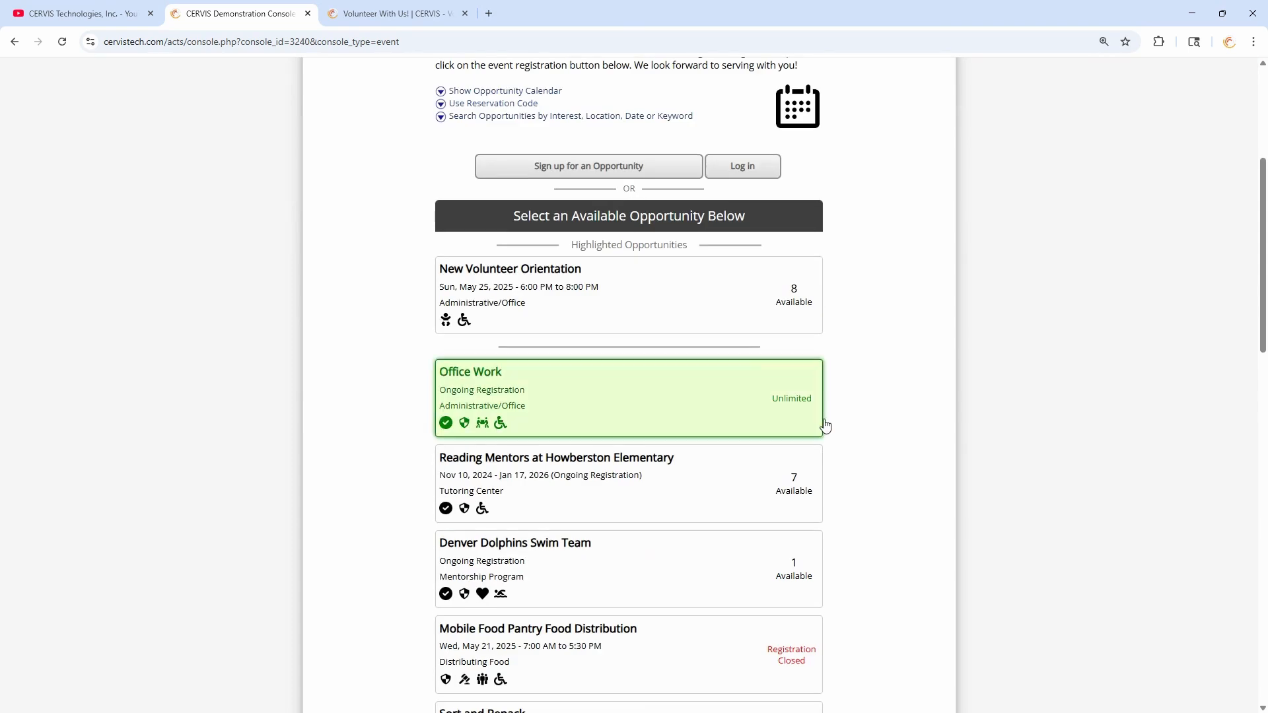
scroll(901, 399, "down", 1)
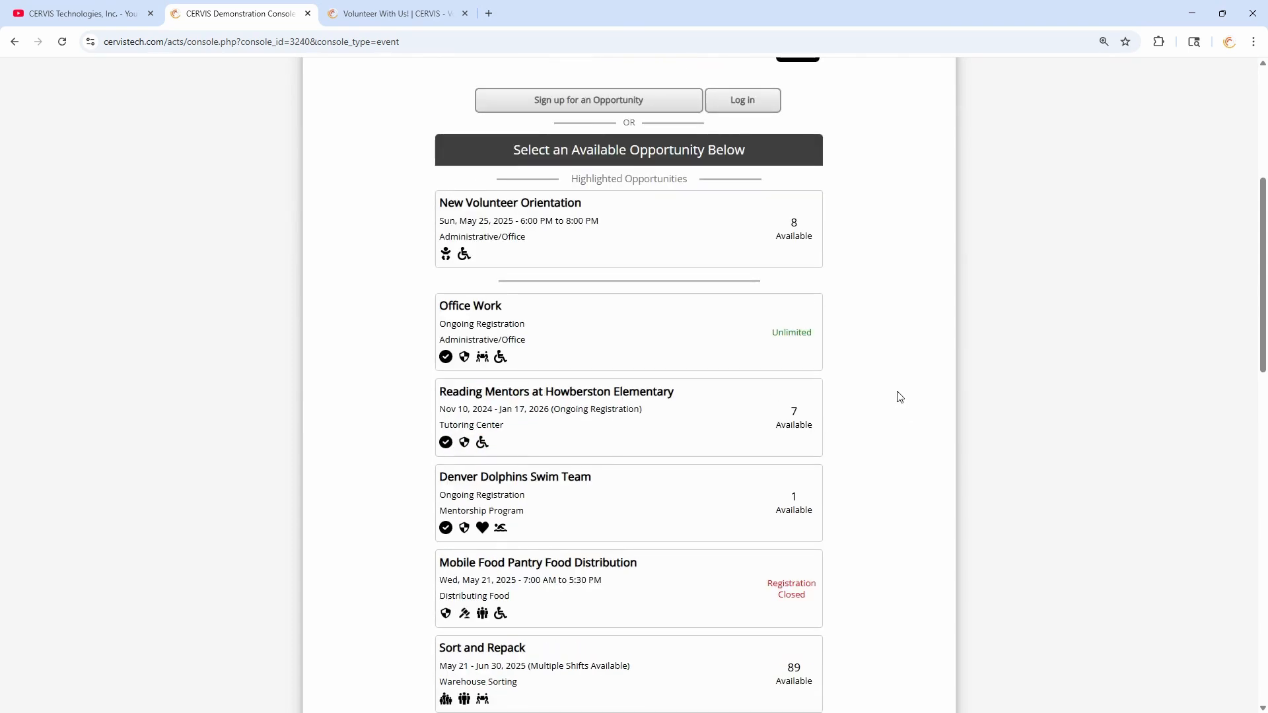
scroll(895, 398, "up", 3)
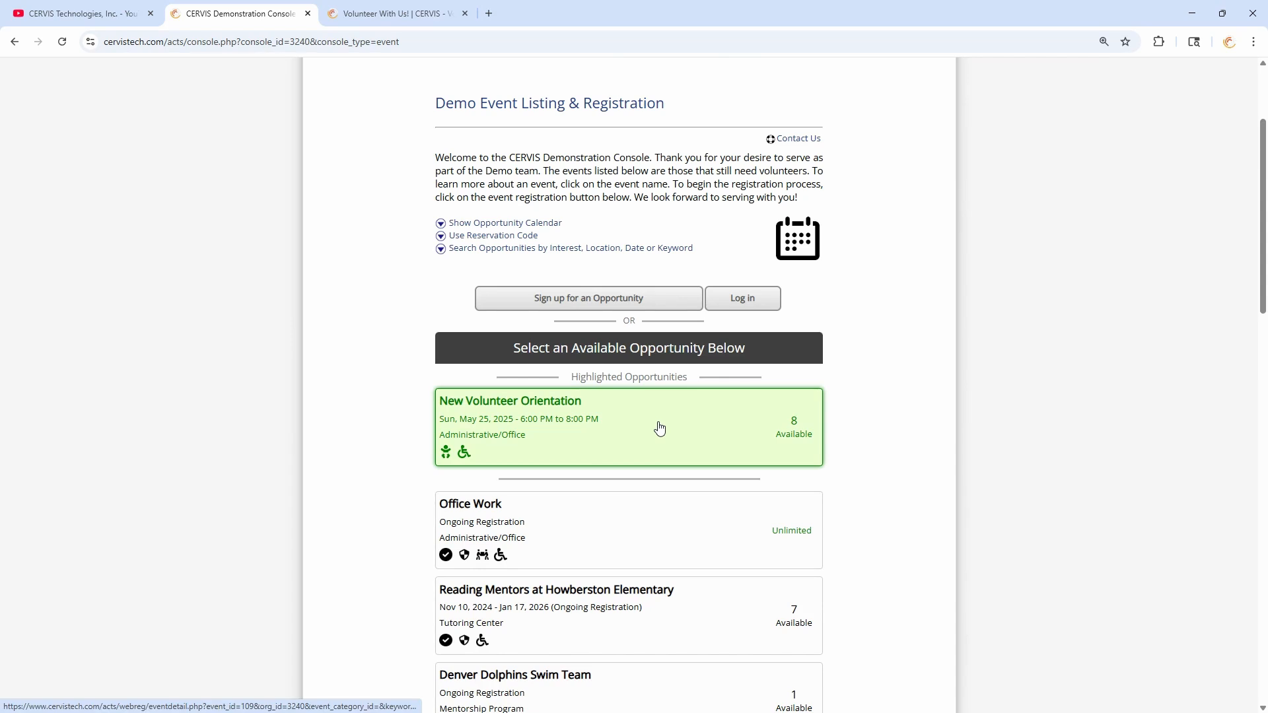
- Preview the New Volunteer Orientation details, then go back to the opportunity listing
left_click(619, 426)
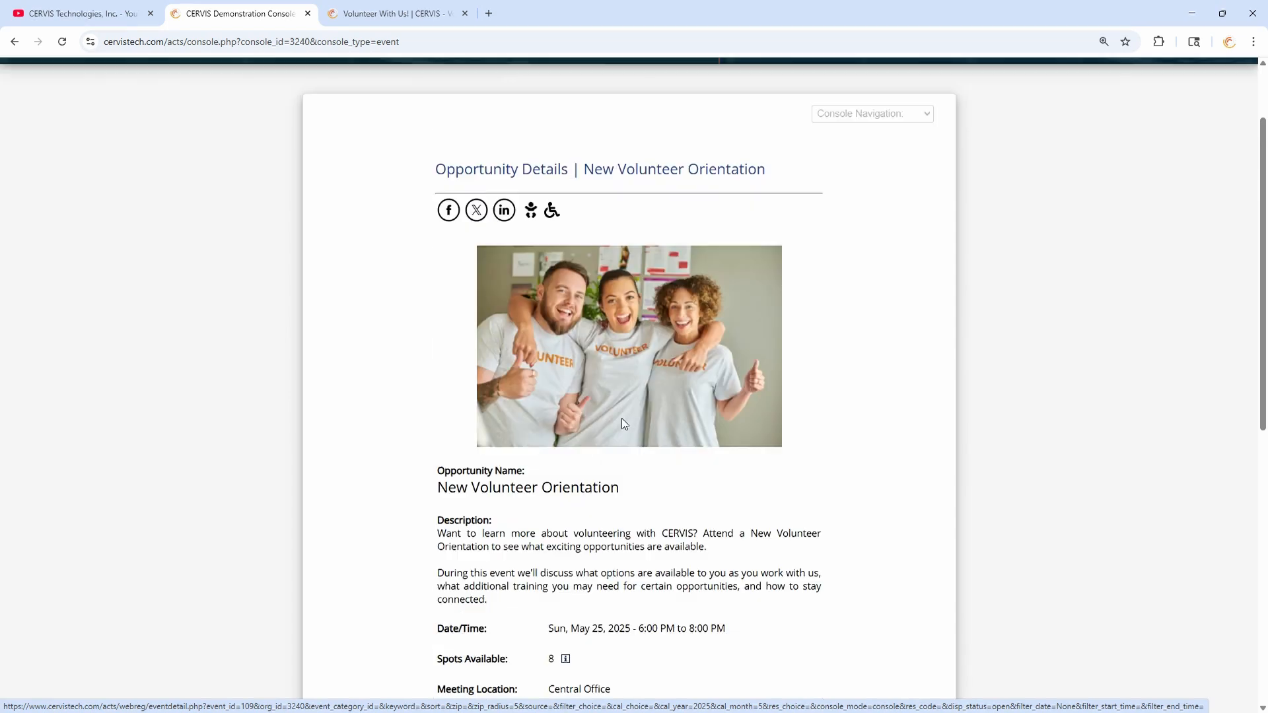
scroll(640, 317, "down", 7)
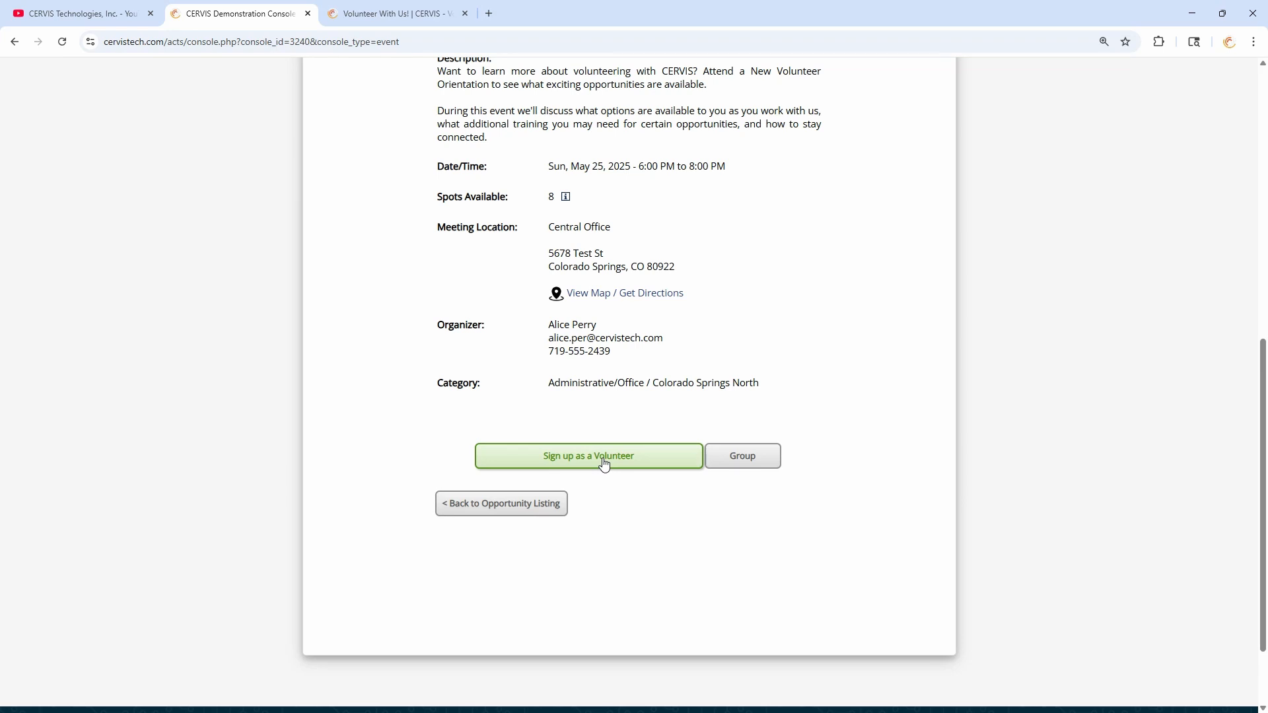
left_click(462, 504)
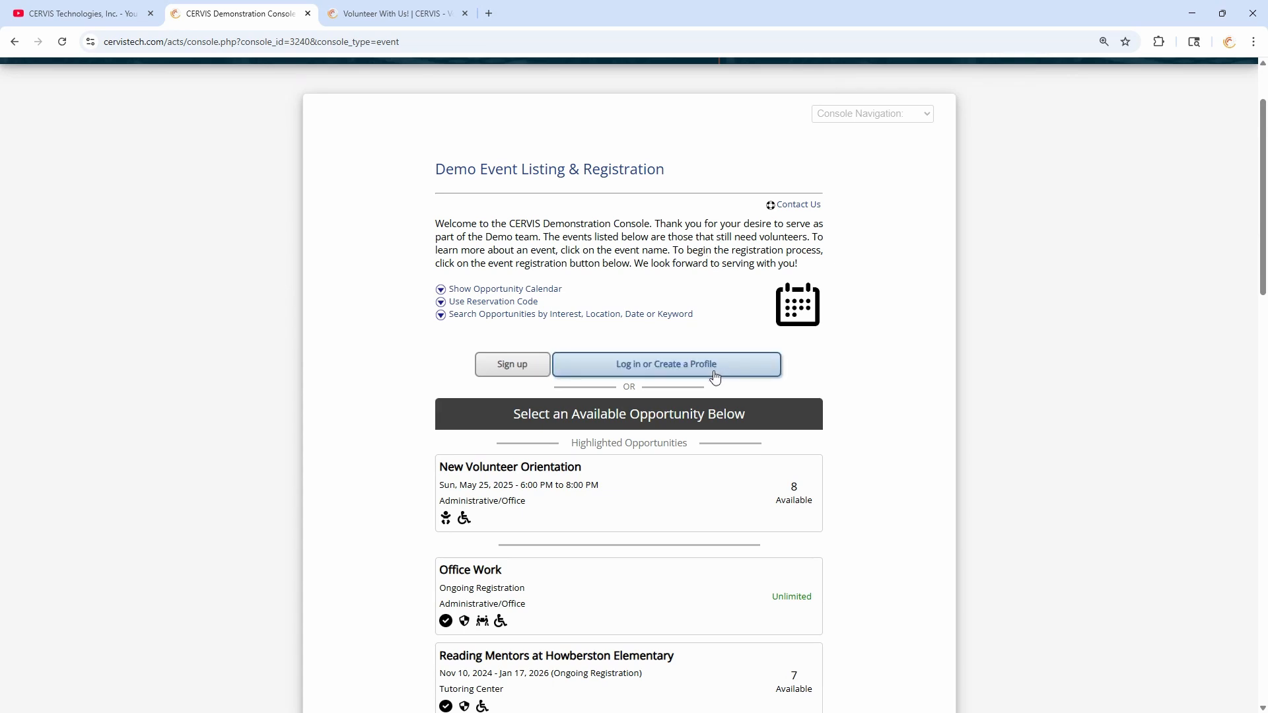
- Log in as the volunteer with Google and open the Sign up / Apply for an Upcoming Opportunity page
left_click(731, 374)
left_click(654, 523)
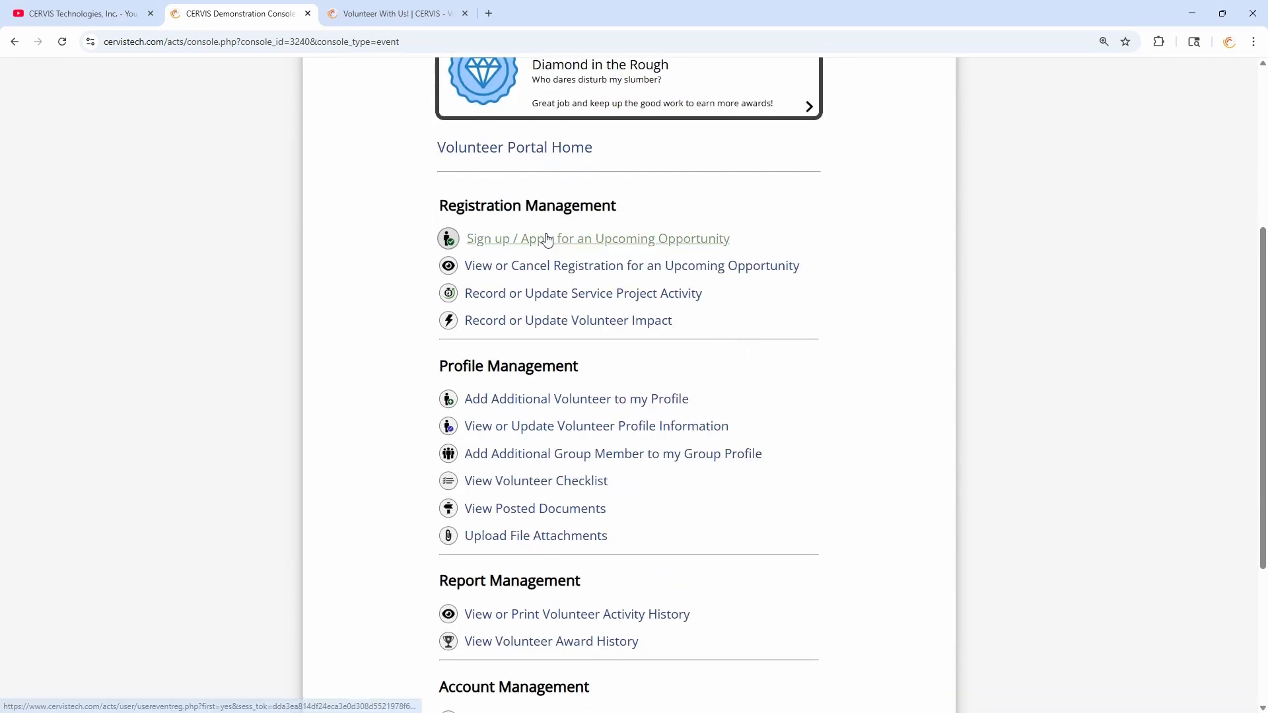
left_click(588, 246)
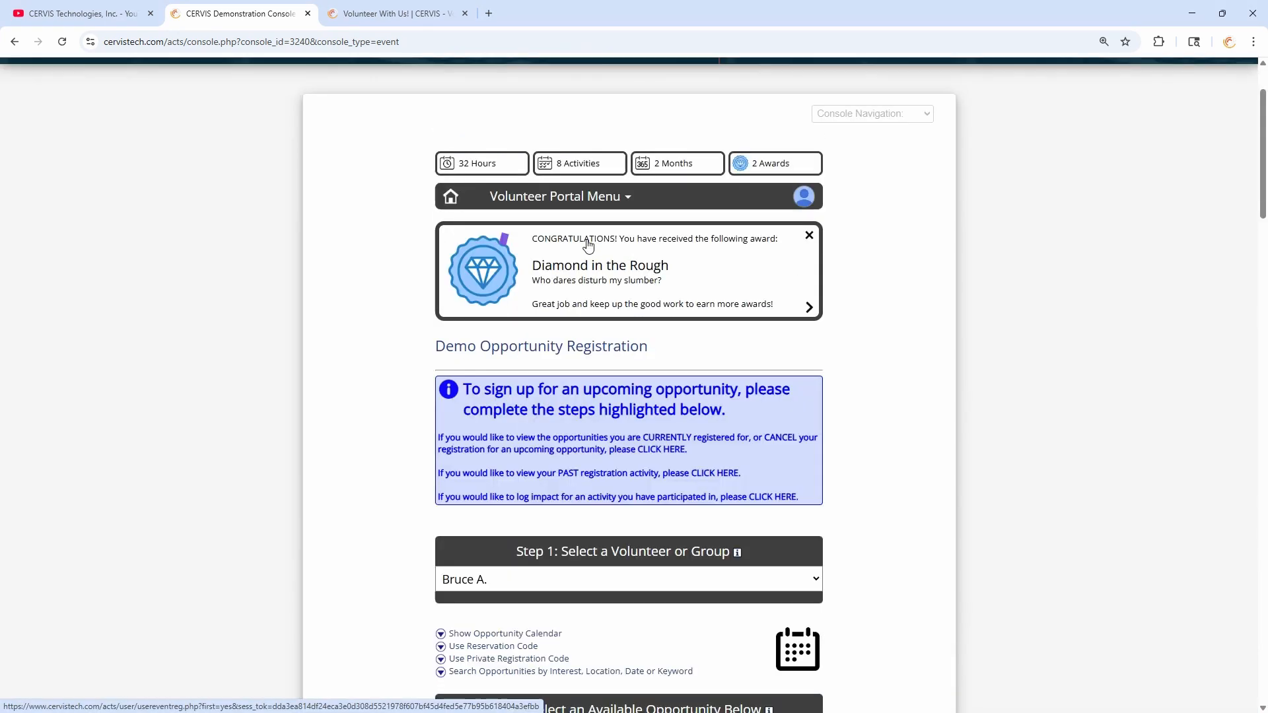
scroll(605, 286, "down", 8)
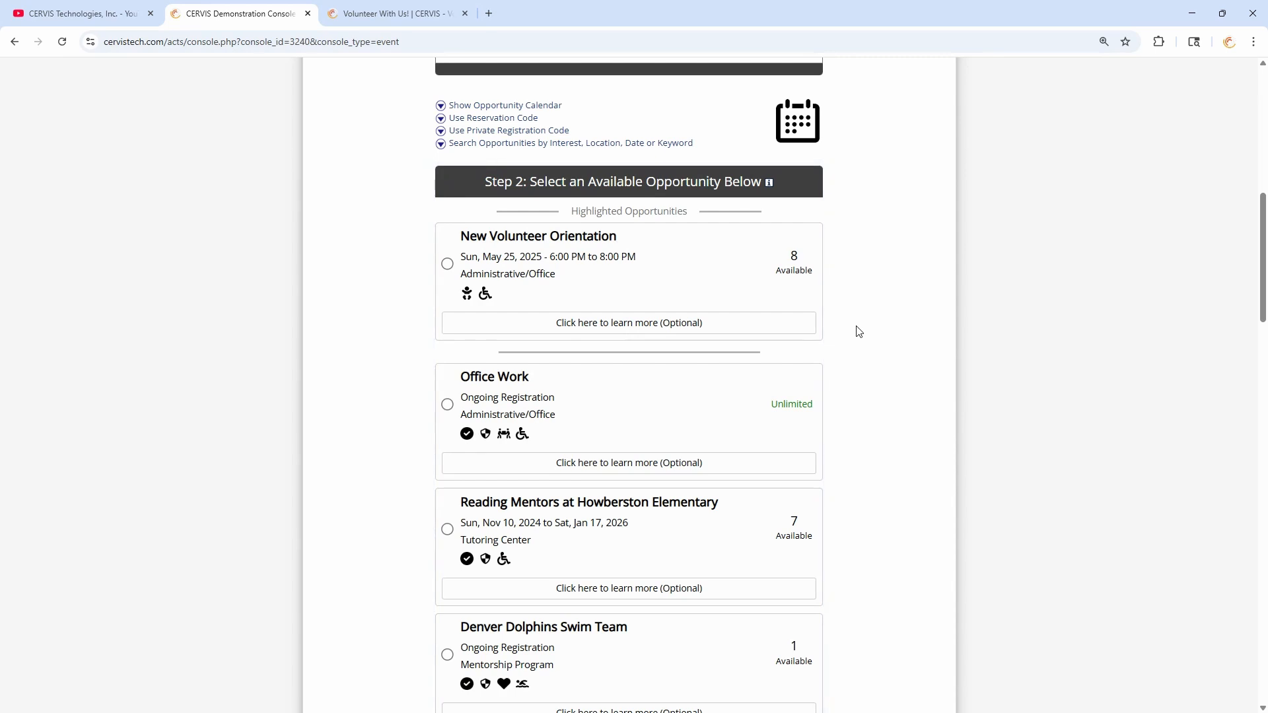
scroll(859, 330, "up", 5)
scroll(859, 331, "up", 5)
left_click(804, 298)
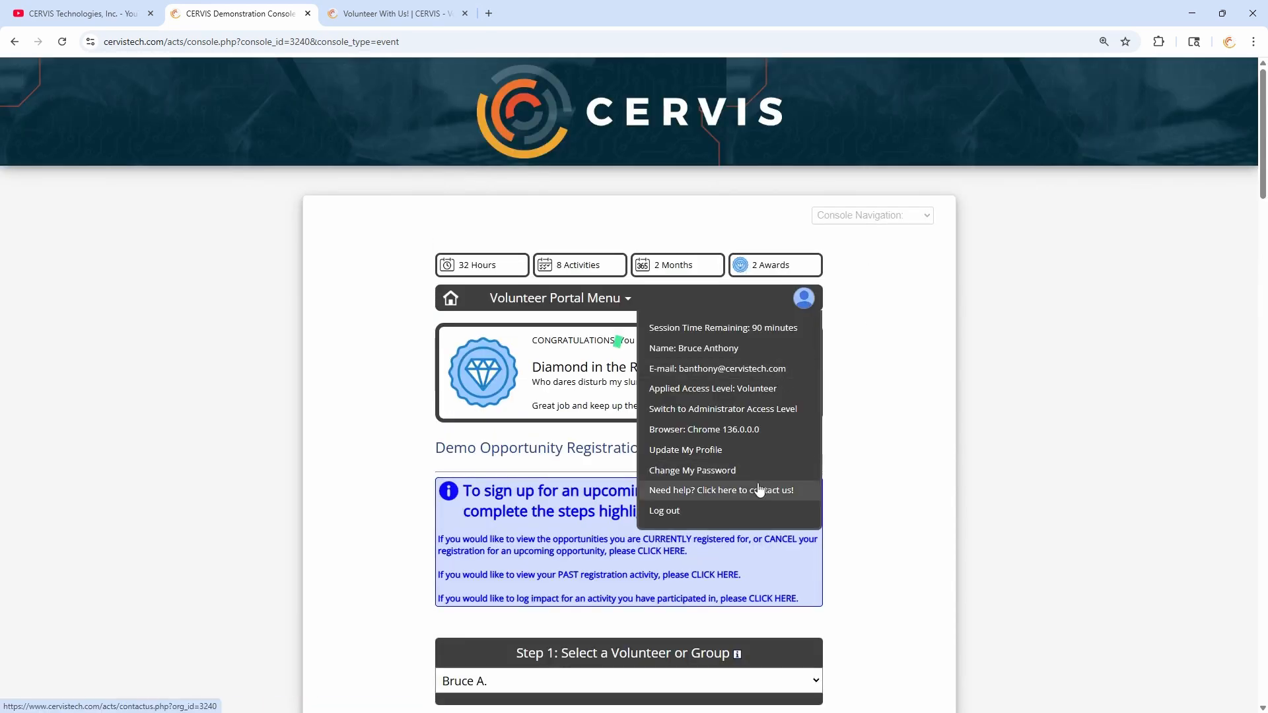
- Switch to Administrator access and start a new opportunity with Registration Restriction Options expanded
left_click(780, 410)
scroll(606, 388, "down", 5)
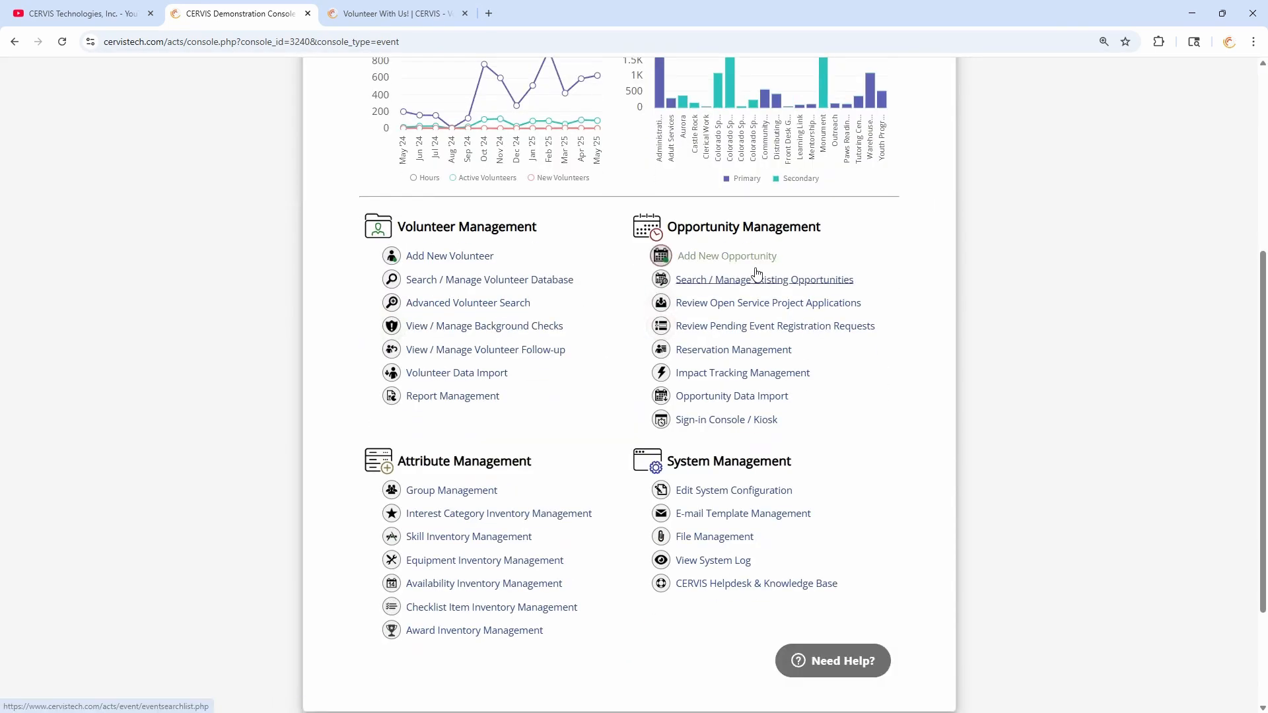
left_click(748, 259)
scroll(750, 264, "down", 10)
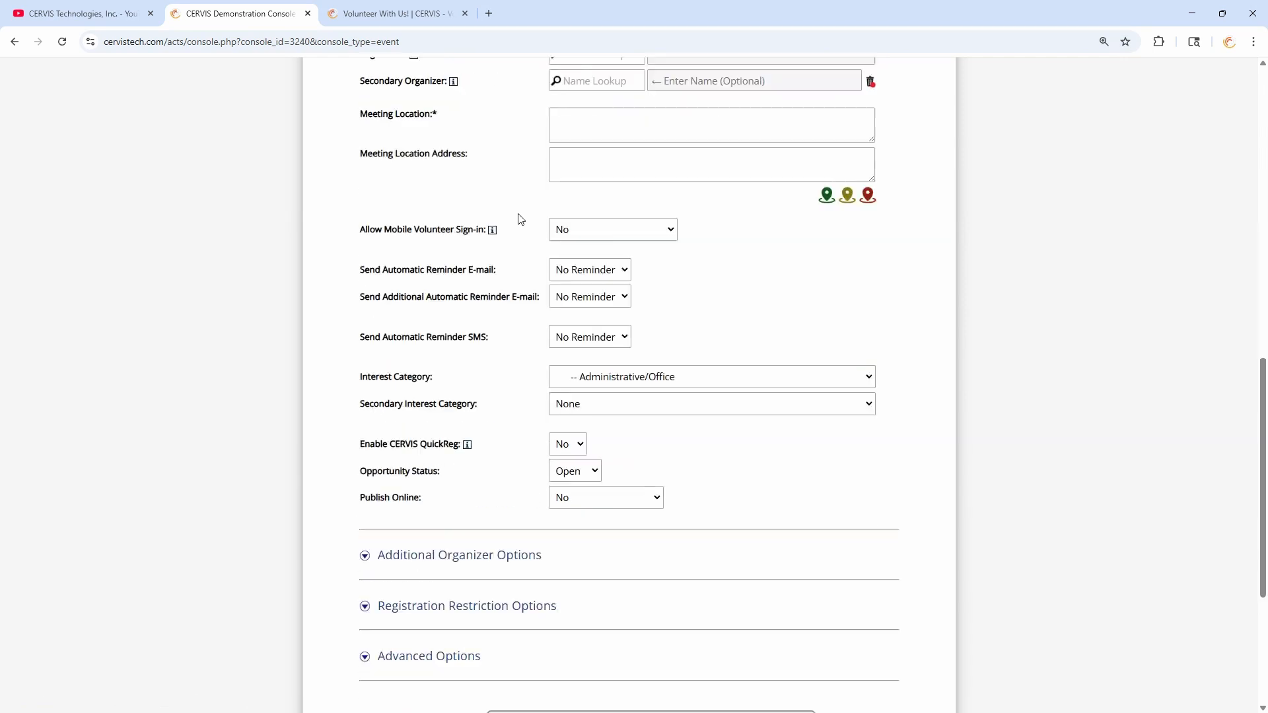
left_click(500, 324)
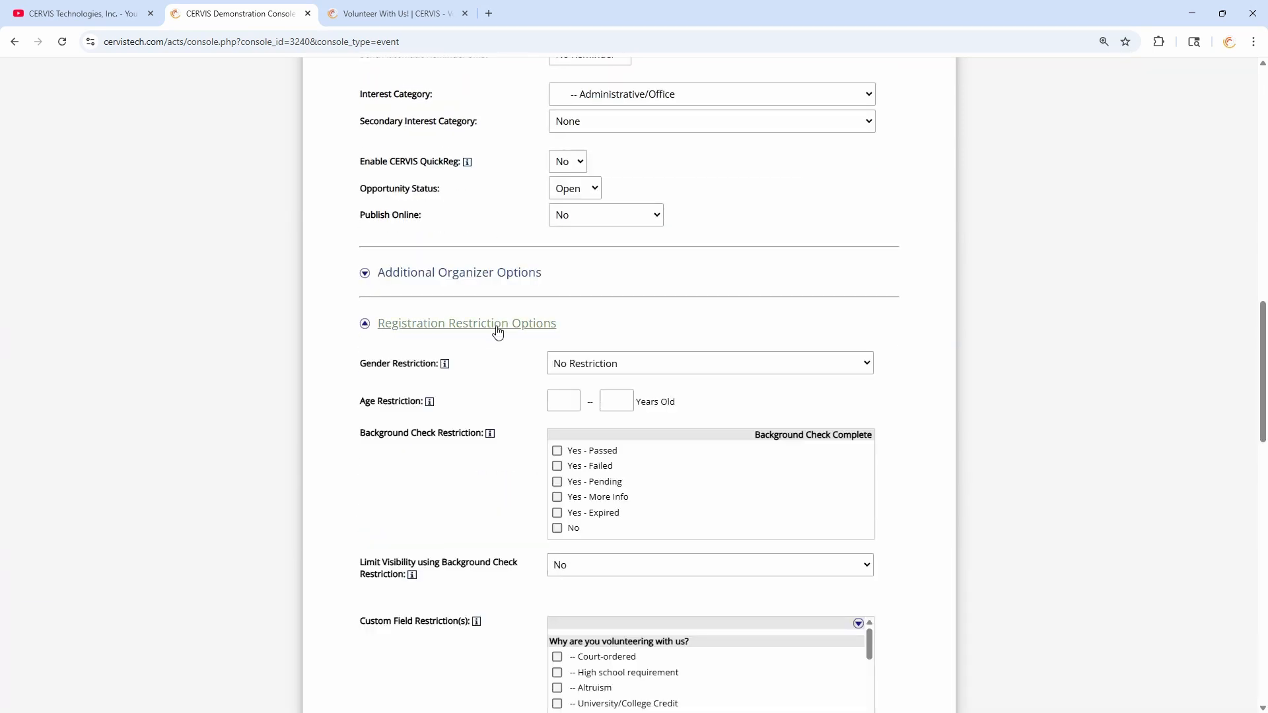
- Point out the group membership visibility and Failure Message fields, then click into the failure message editor
scroll(504, 467, "down", 3)
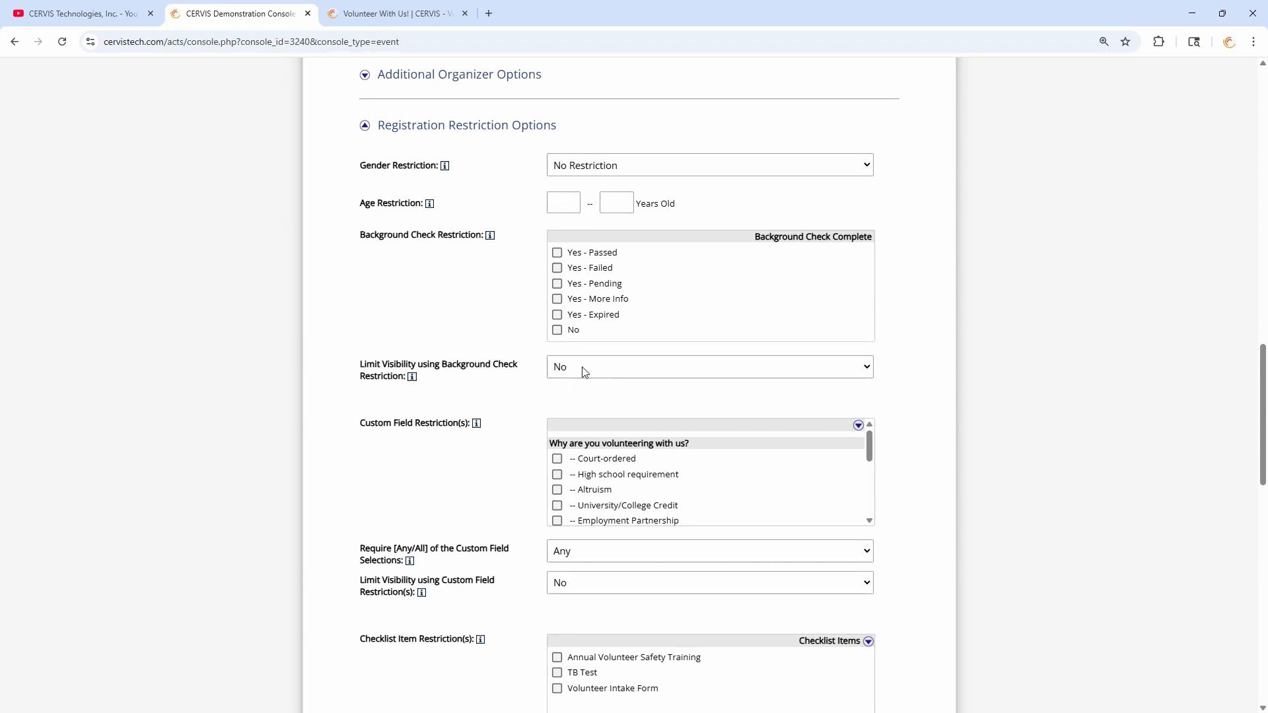
scroll(524, 319, "down", 2)
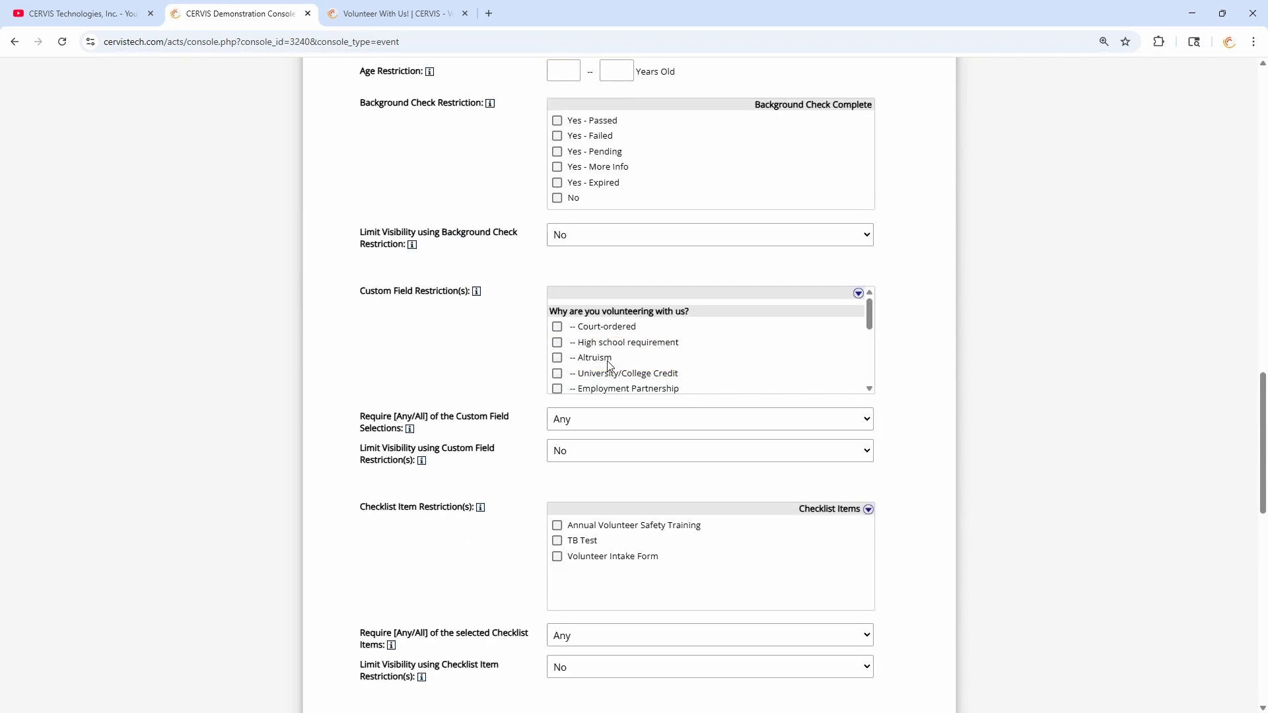
scroll(589, 341, "down", 3)
scroll(540, 354, "down", 8)
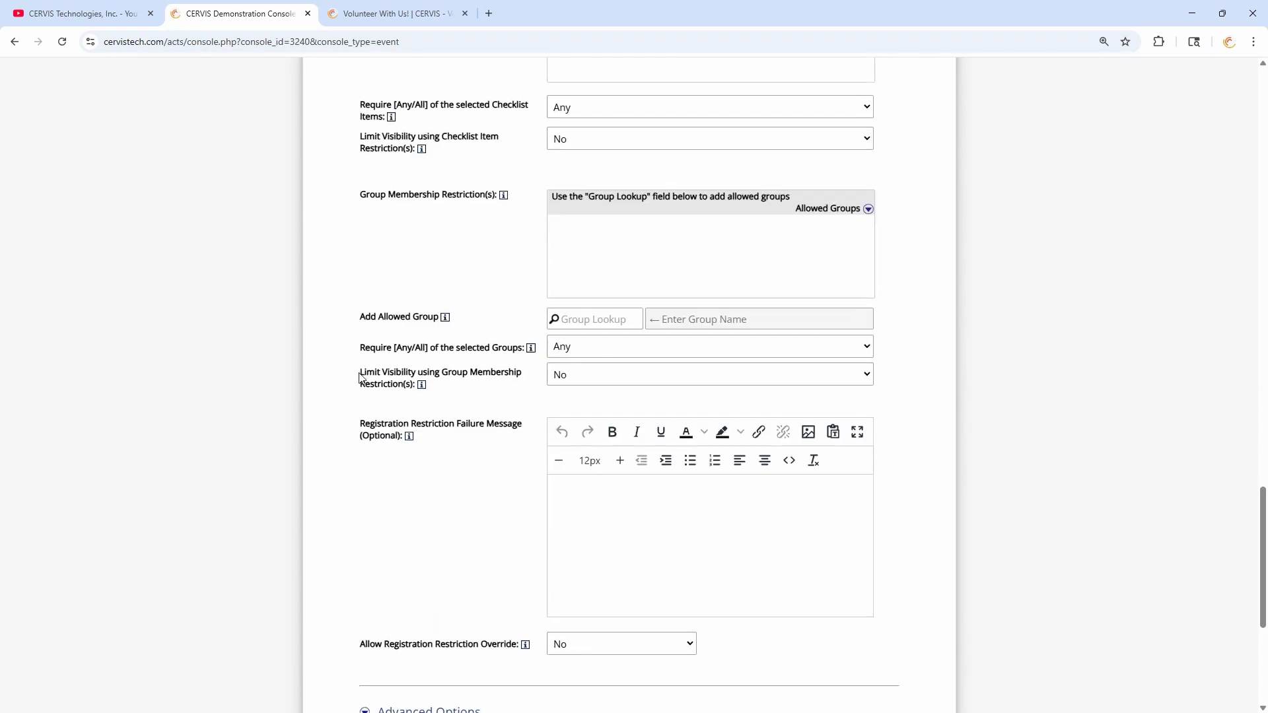
left_click_drag(360, 372, 565, 376)
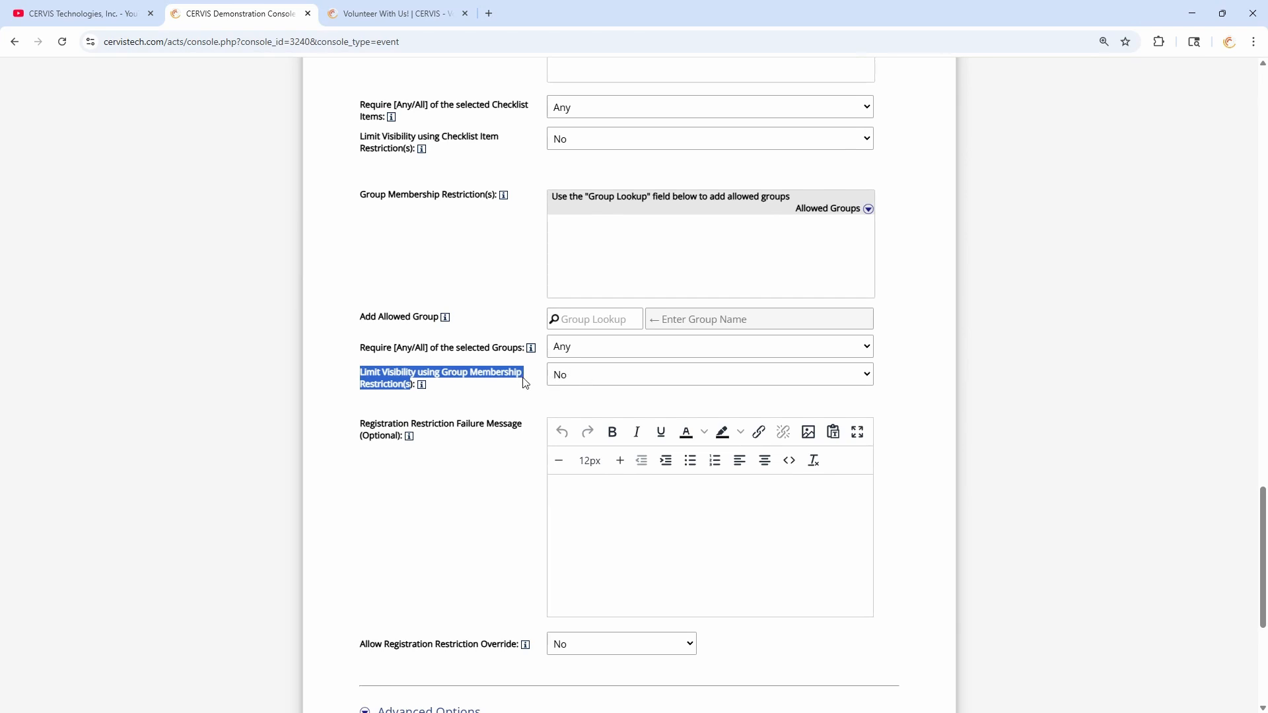
left_click(525, 383)
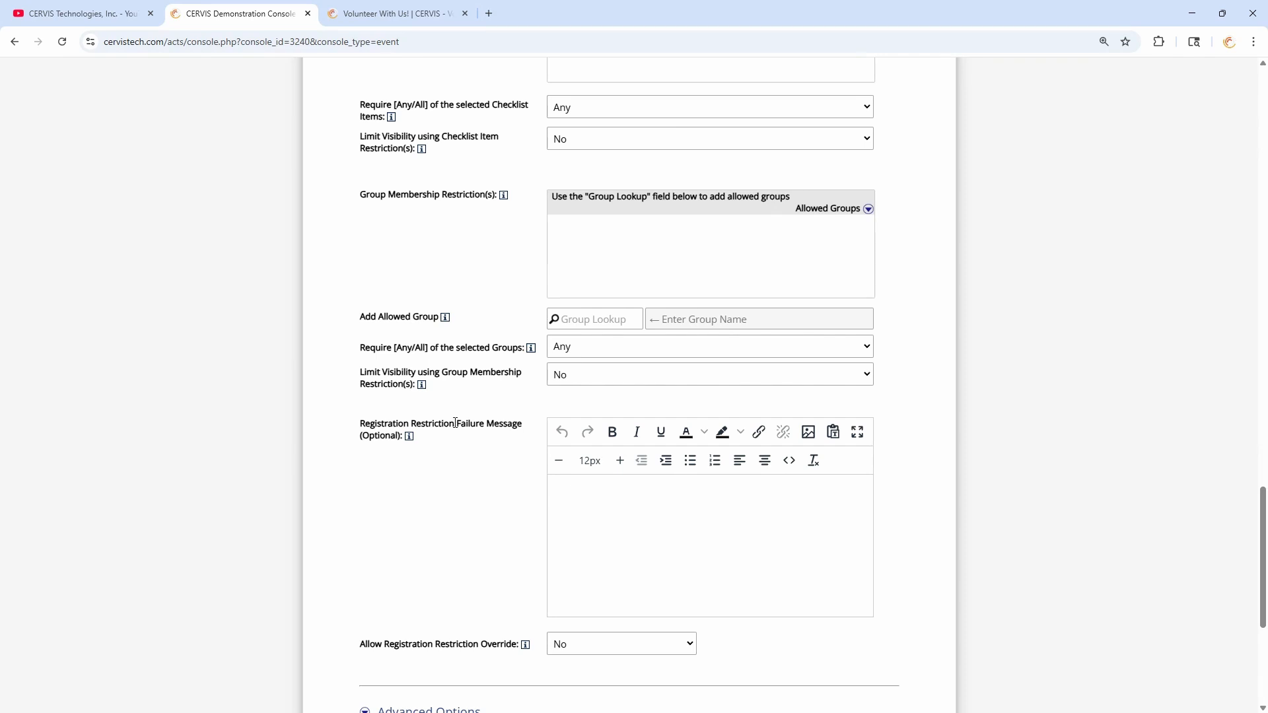
left_click_drag(455, 423, 523, 429)
left_click(516, 436)
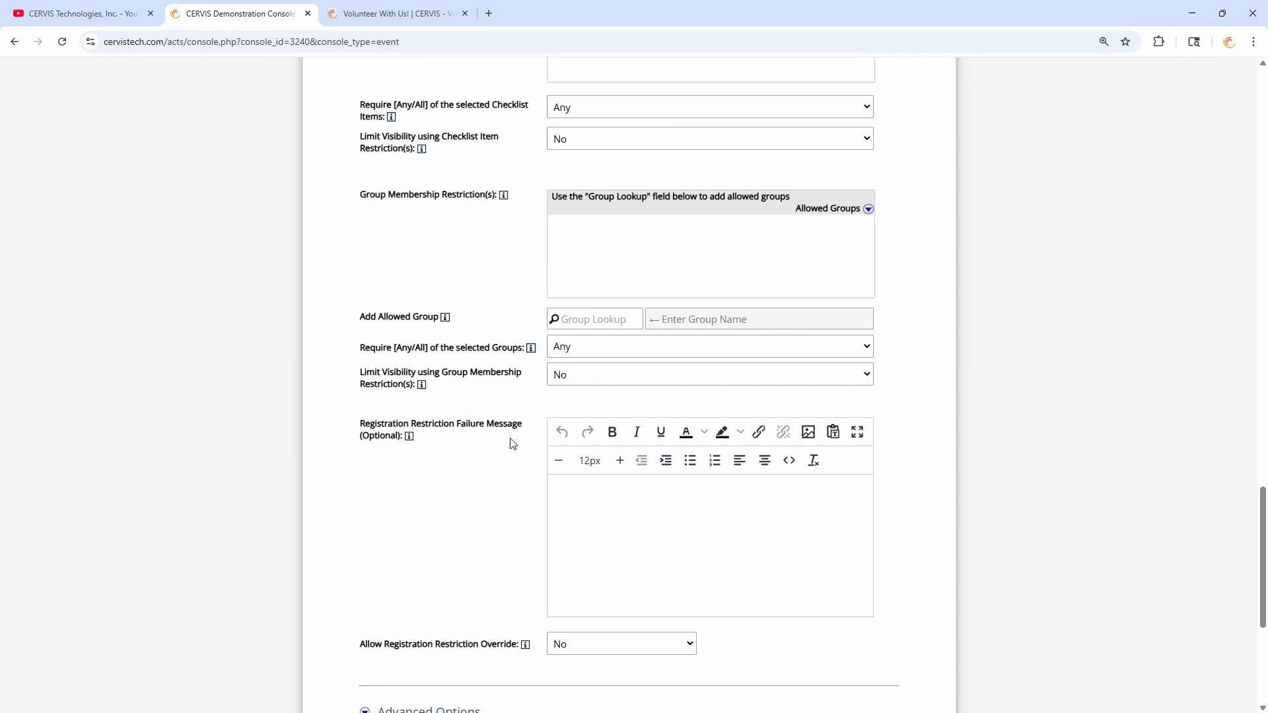
left_click(597, 516)
scroll(532, 494, "up", 14)
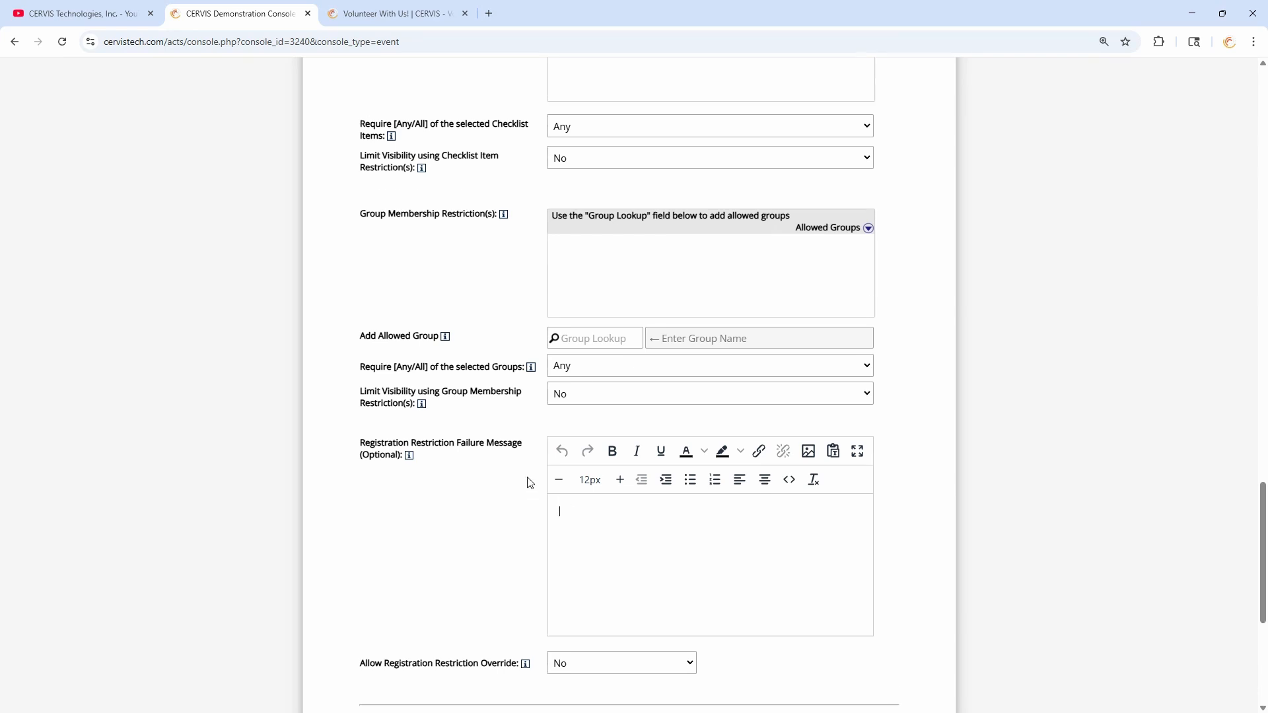
- Require a passed background check plus the TB Test and Volunteer Intake Form checklist items
left_click(591, 454)
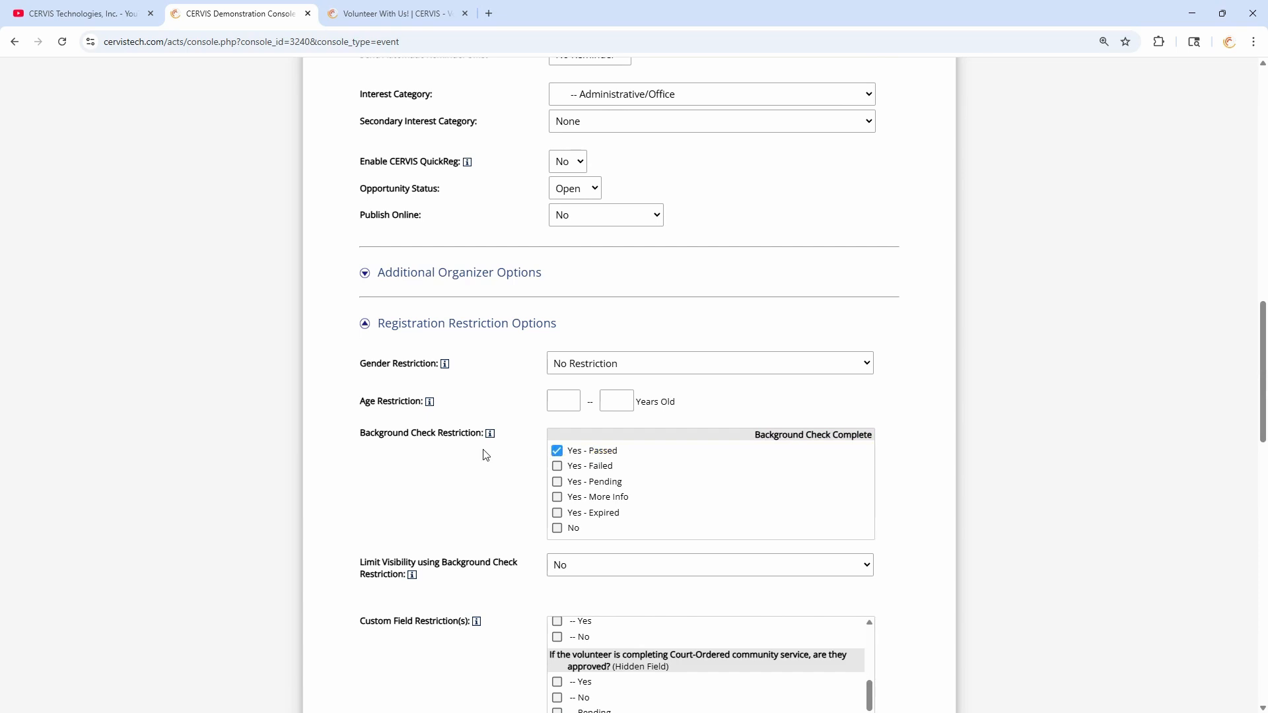
scroll(502, 457, "down", 4)
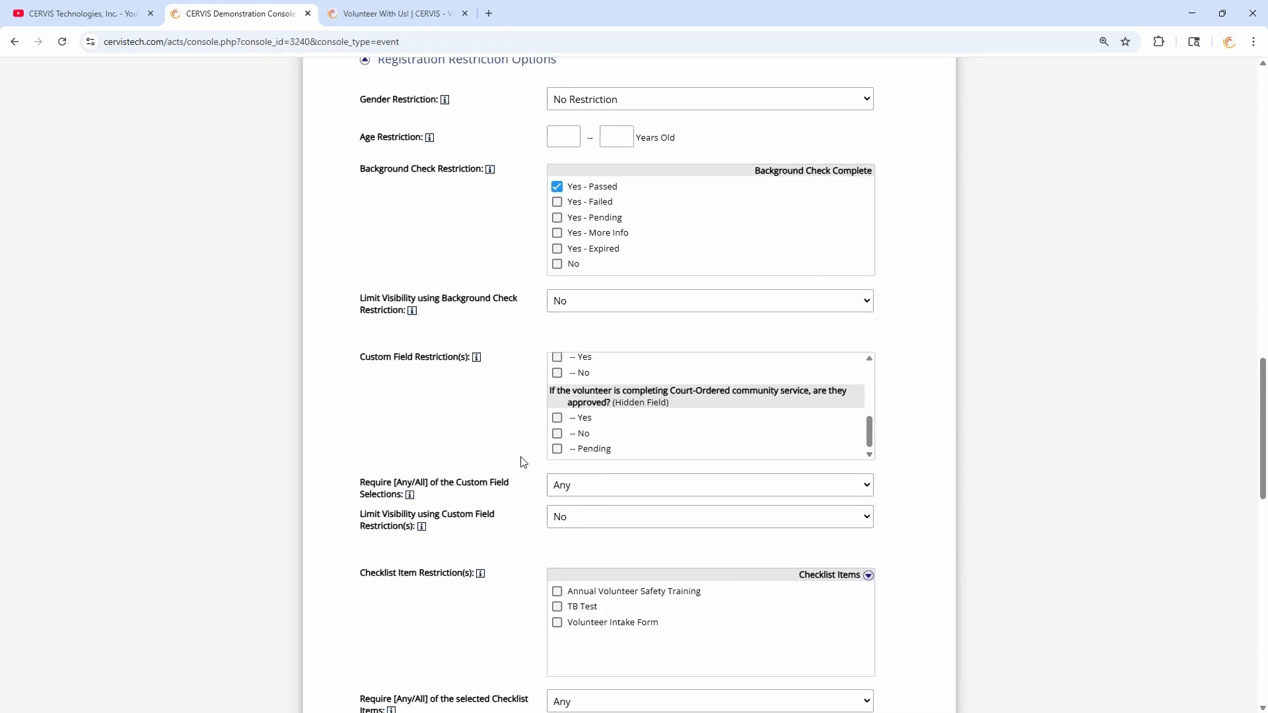
scroll(513, 458, "down", 2)
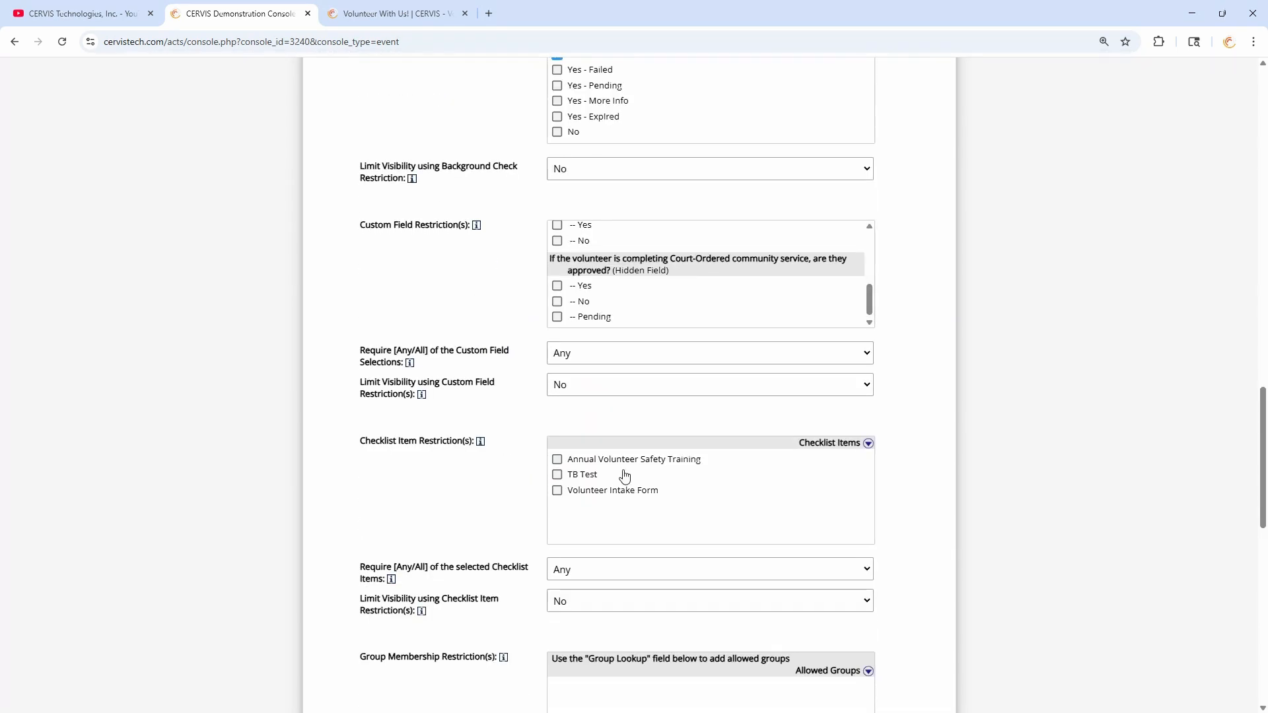
left_click(587, 476)
left_click(588, 490)
scroll(499, 496, "down", 3)
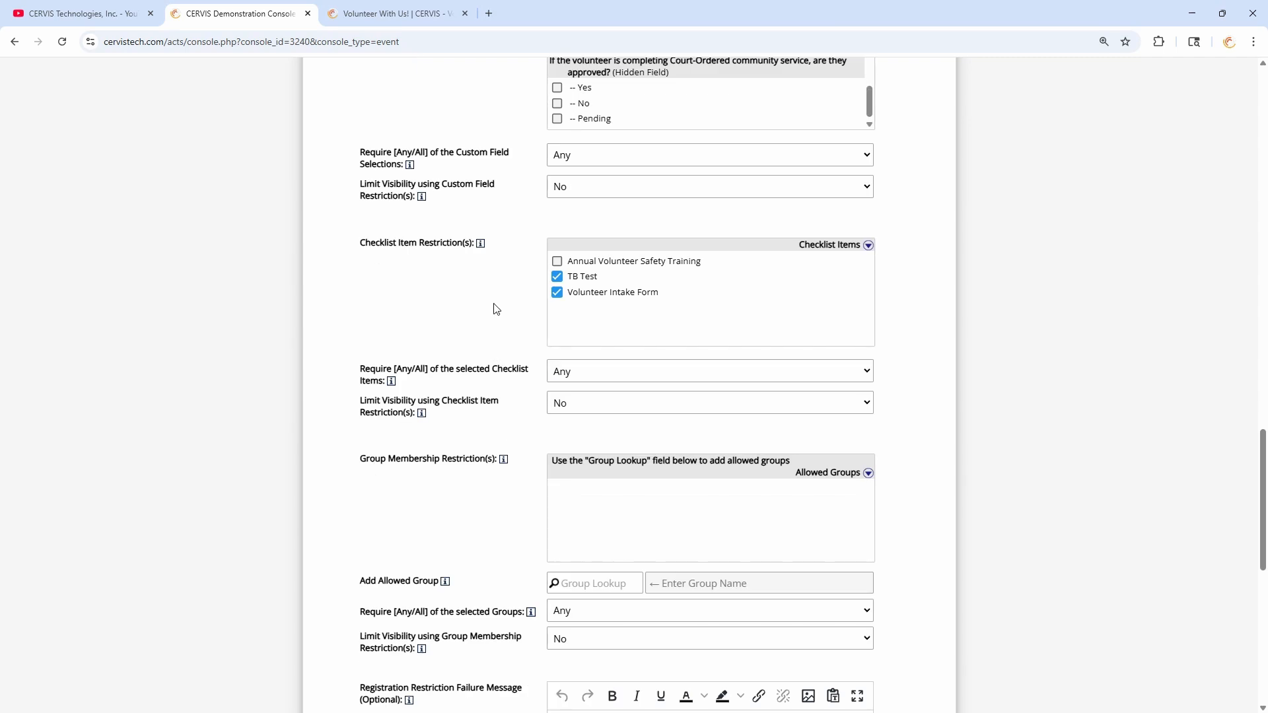
scroll(500, 300, "down", 5)
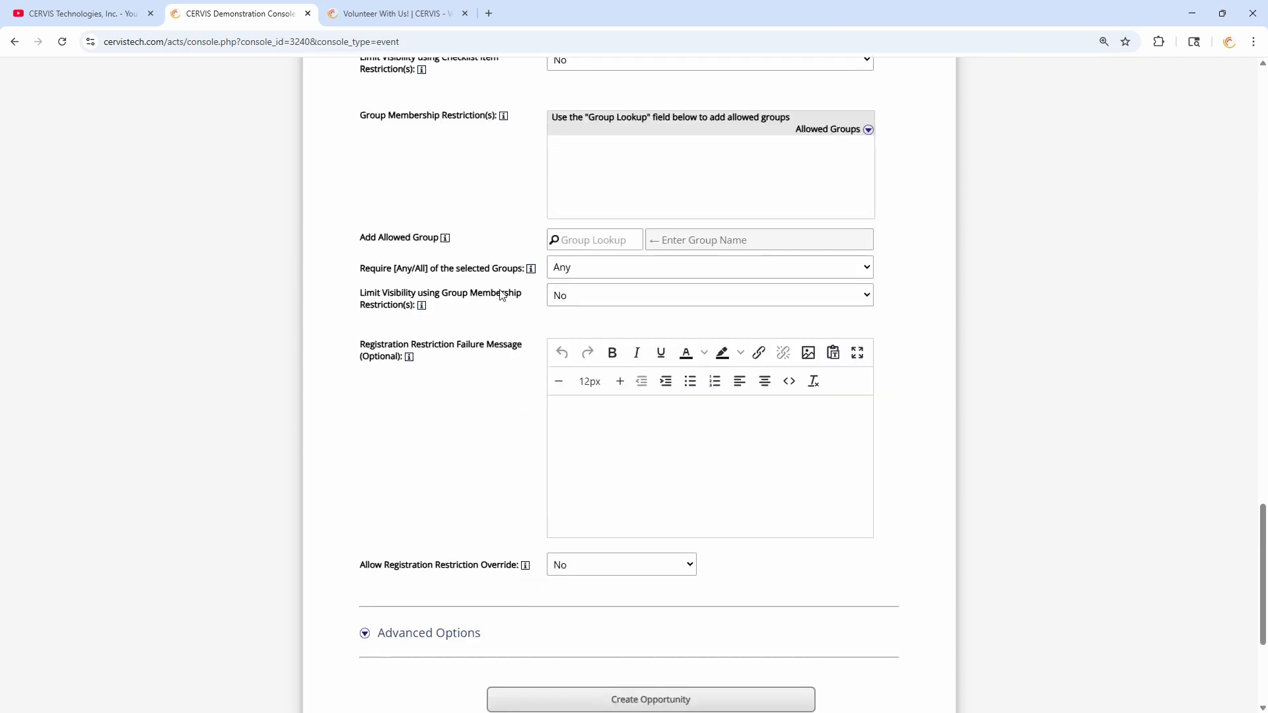
scroll(502, 295, "down", 2)
left_click(585, 328)
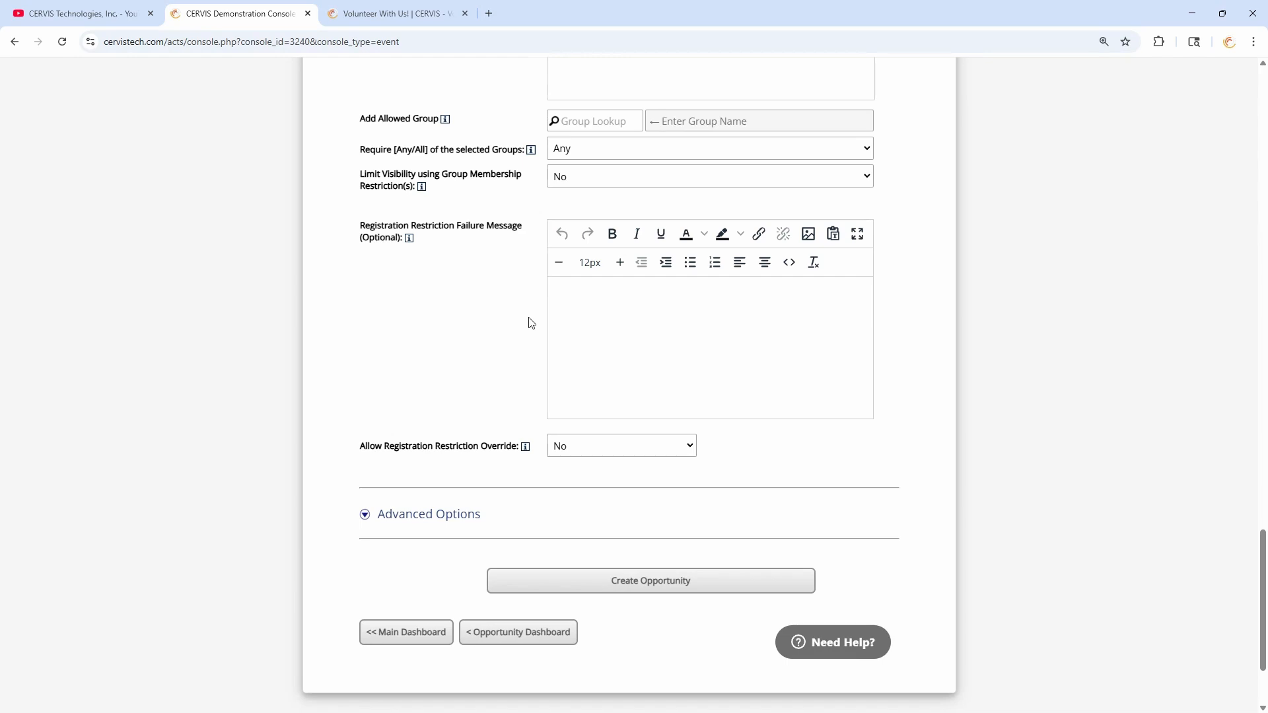
scroll(462, 330, "up", 15)
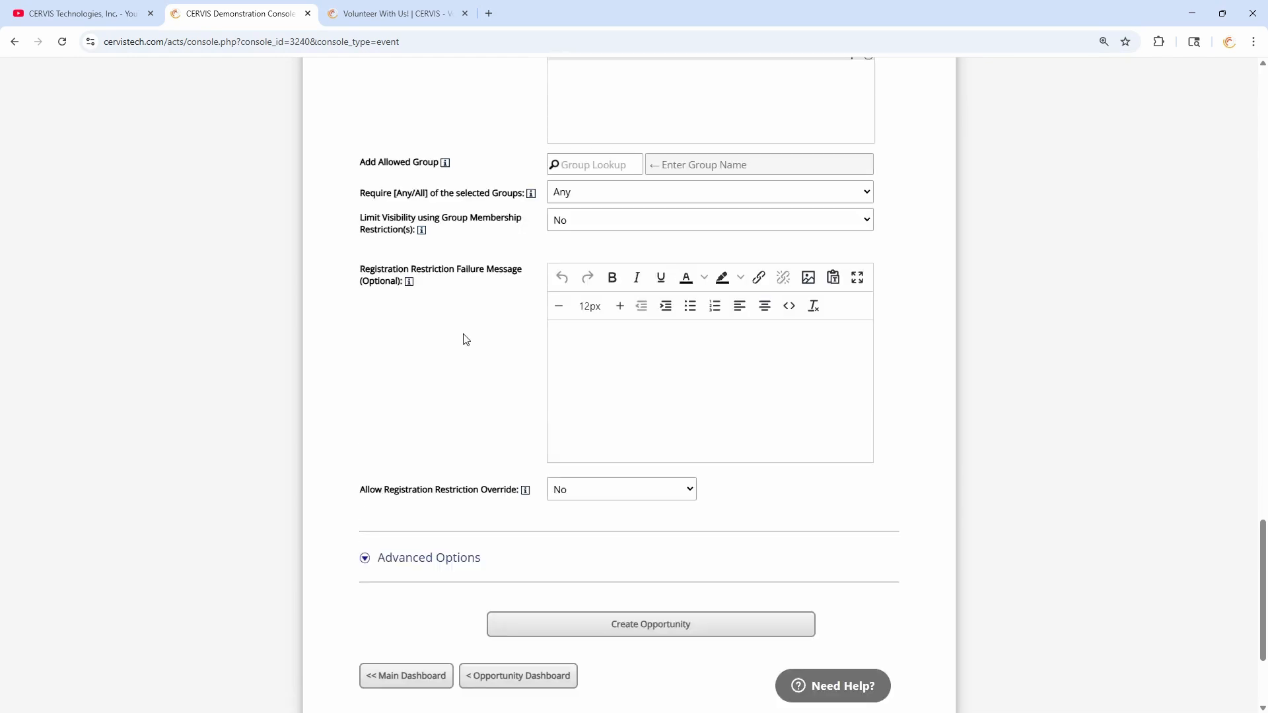
- Collapse the registration restrictions and locate the Number of Volunteers Needed field
scroll(488, 341, "up", 1)
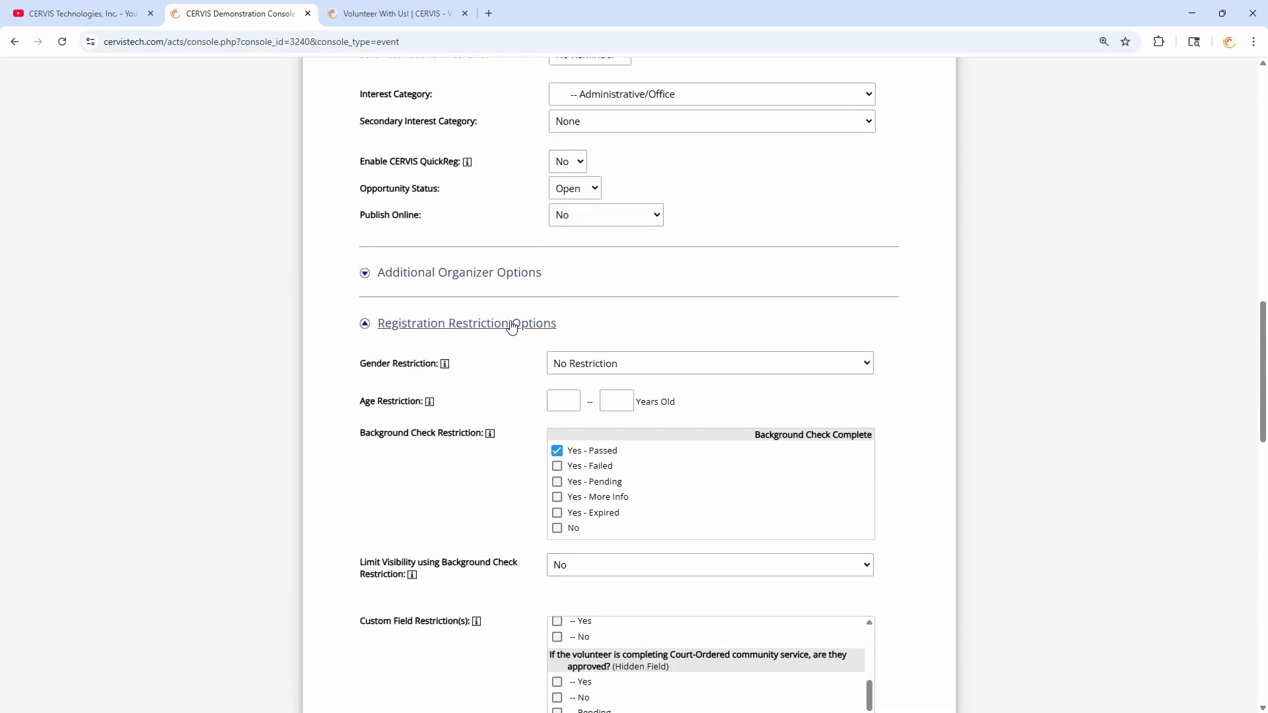
left_click(509, 323)
scroll(489, 324, "up", 2)
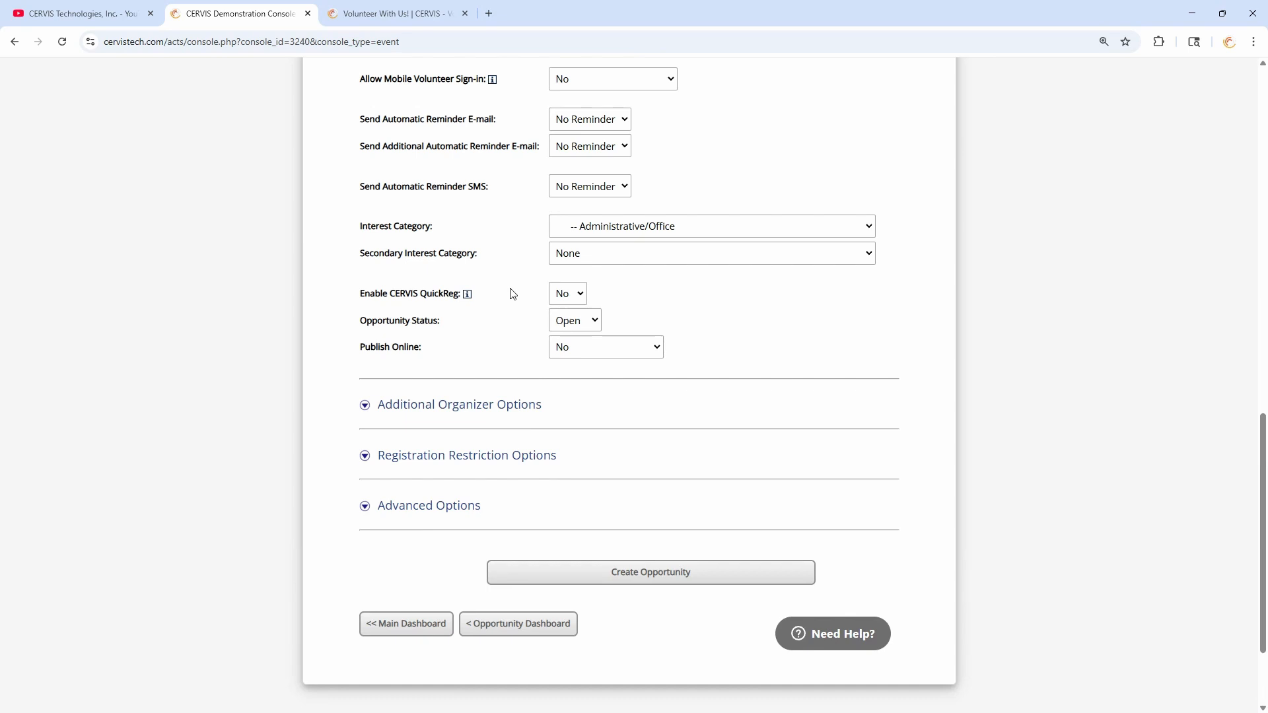
scroll(542, 340, "up", 5)
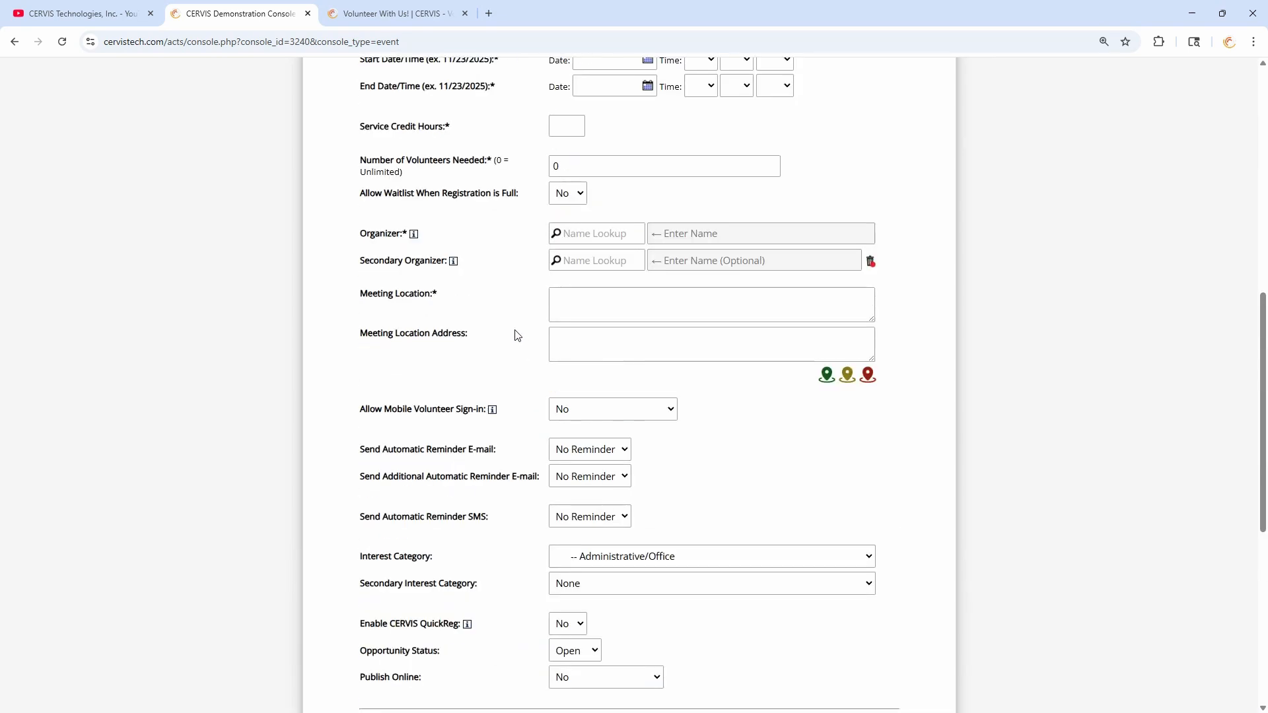
scroll(512, 334, "up", 3)
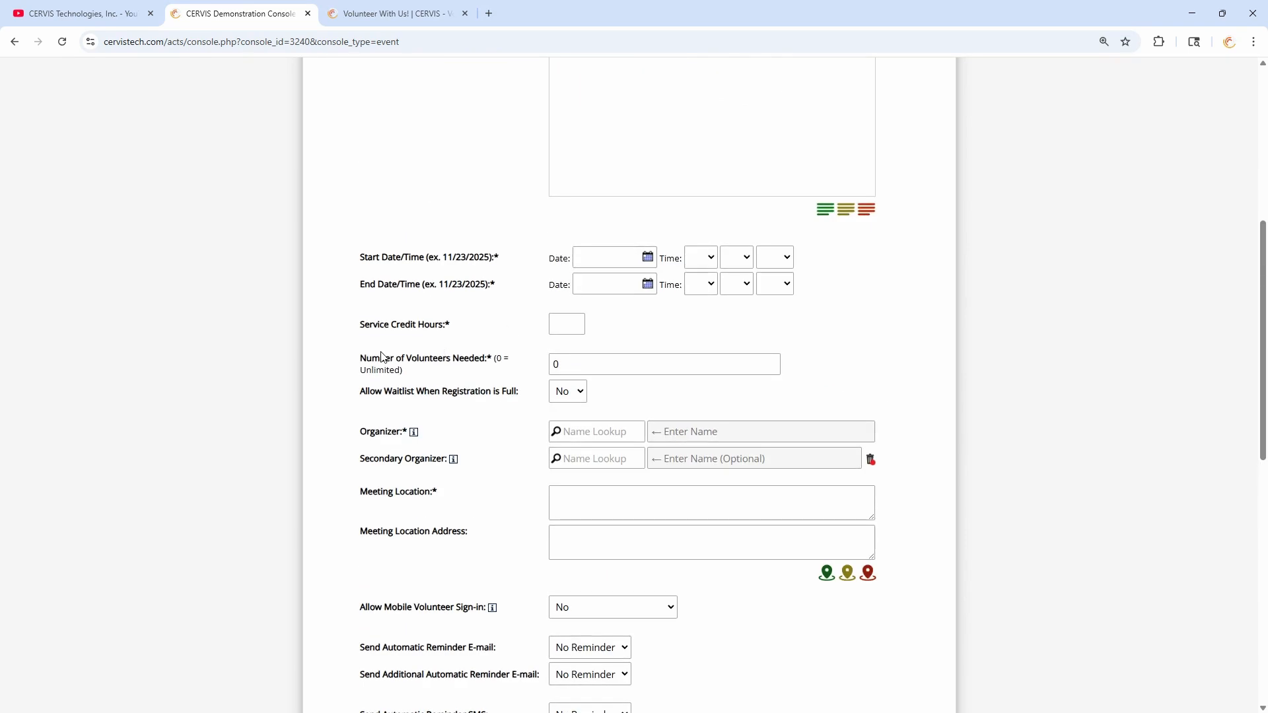
left_click_drag(360, 358, 510, 373)
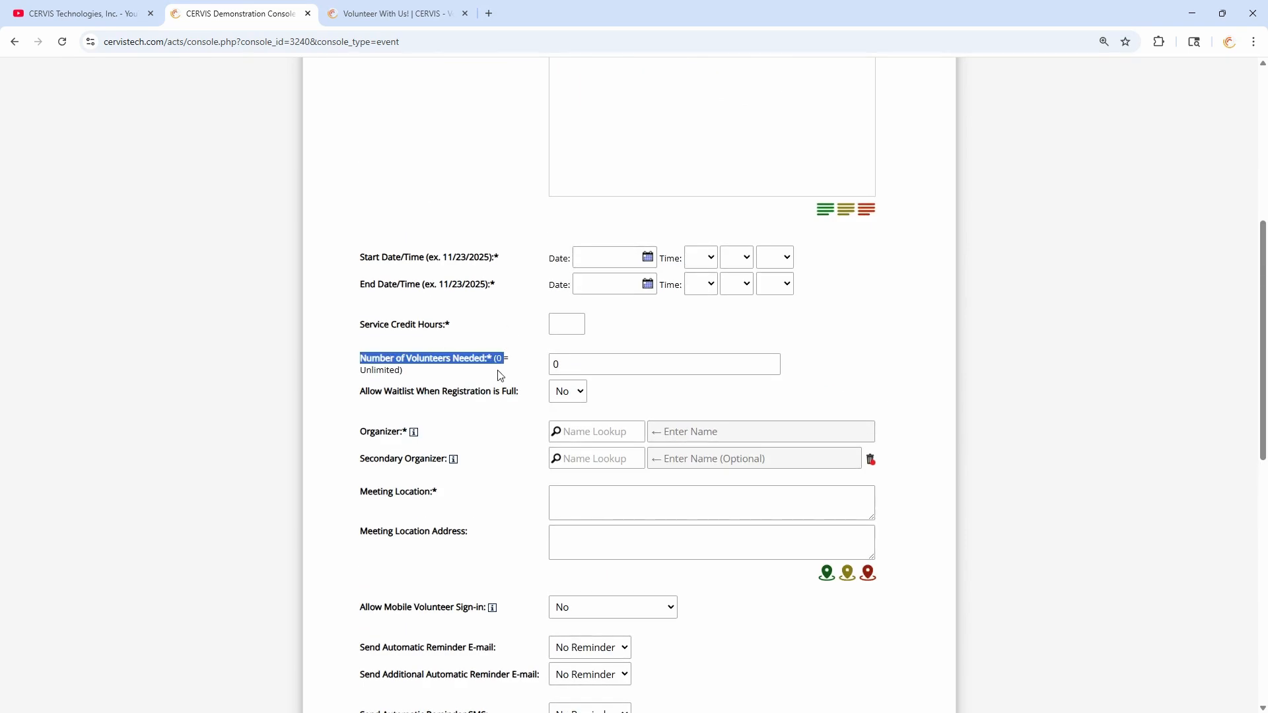
scroll(500, 375, "down", 2)
left_click(430, 240)
left_click_drag(380, 226, 501, 225)
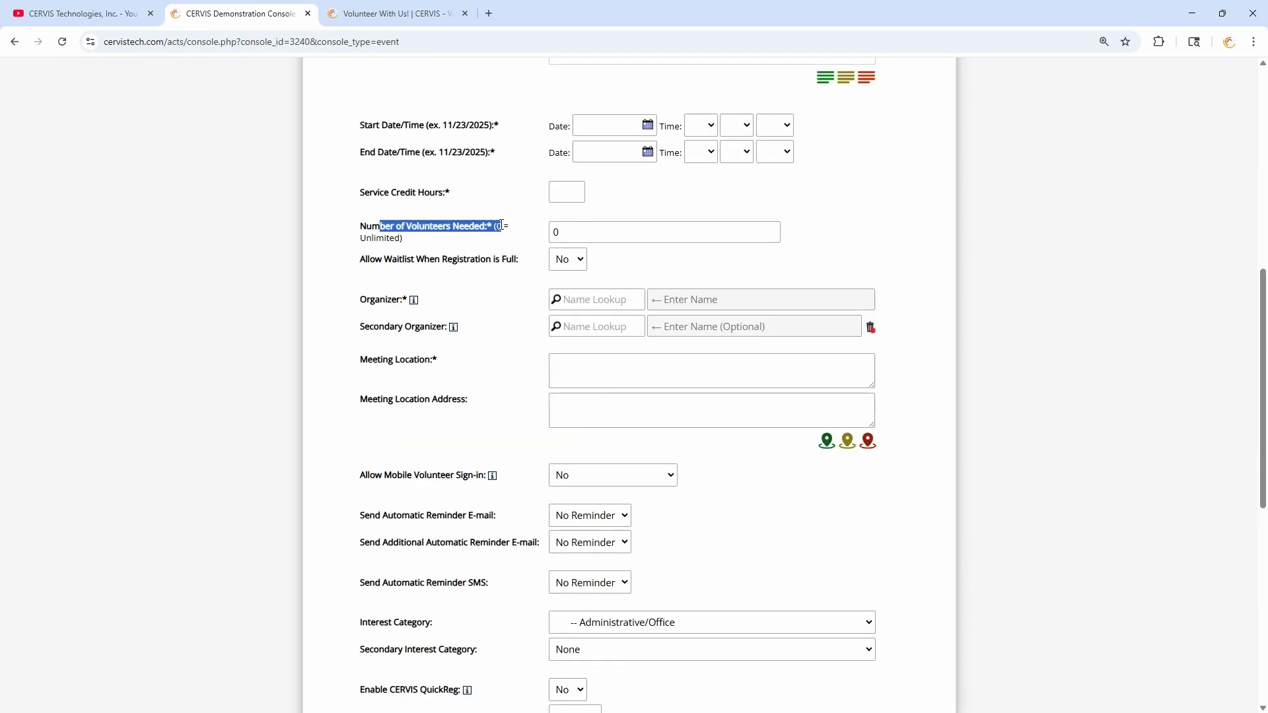
left_click(494, 244)
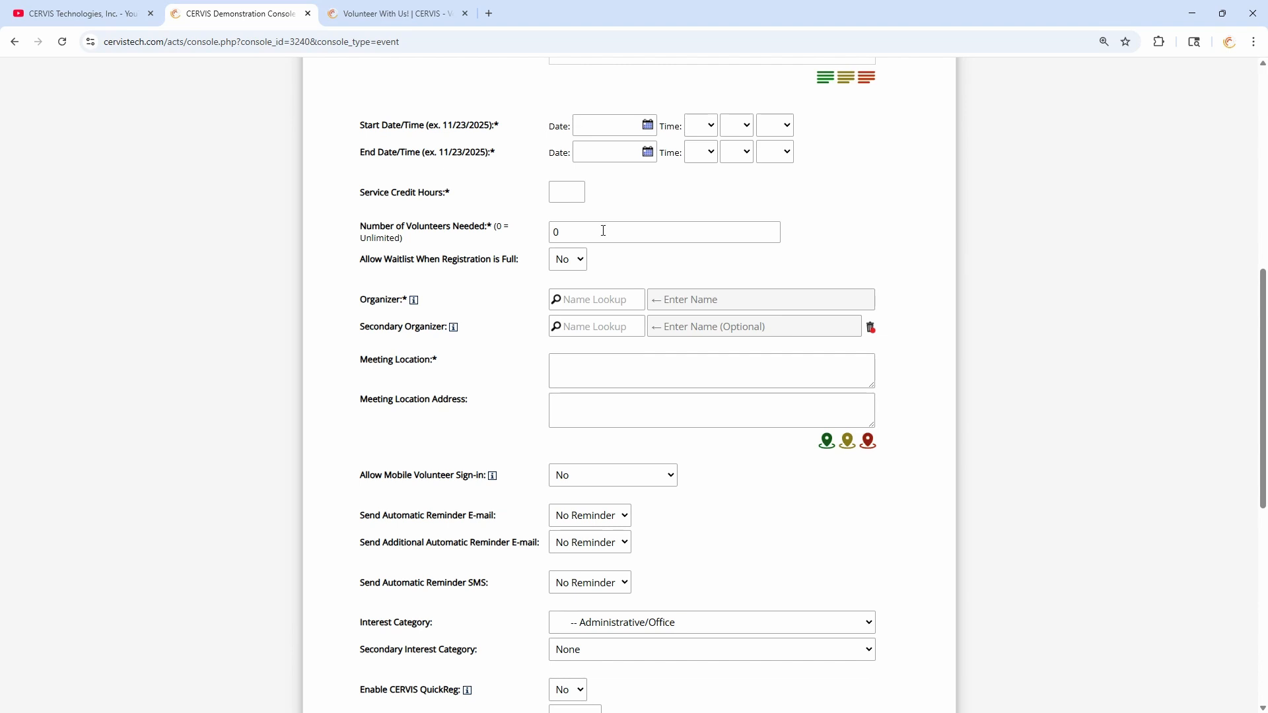
- Set Number of Volunteers Needed to 15
left_click_drag(603, 231, 543, 230)
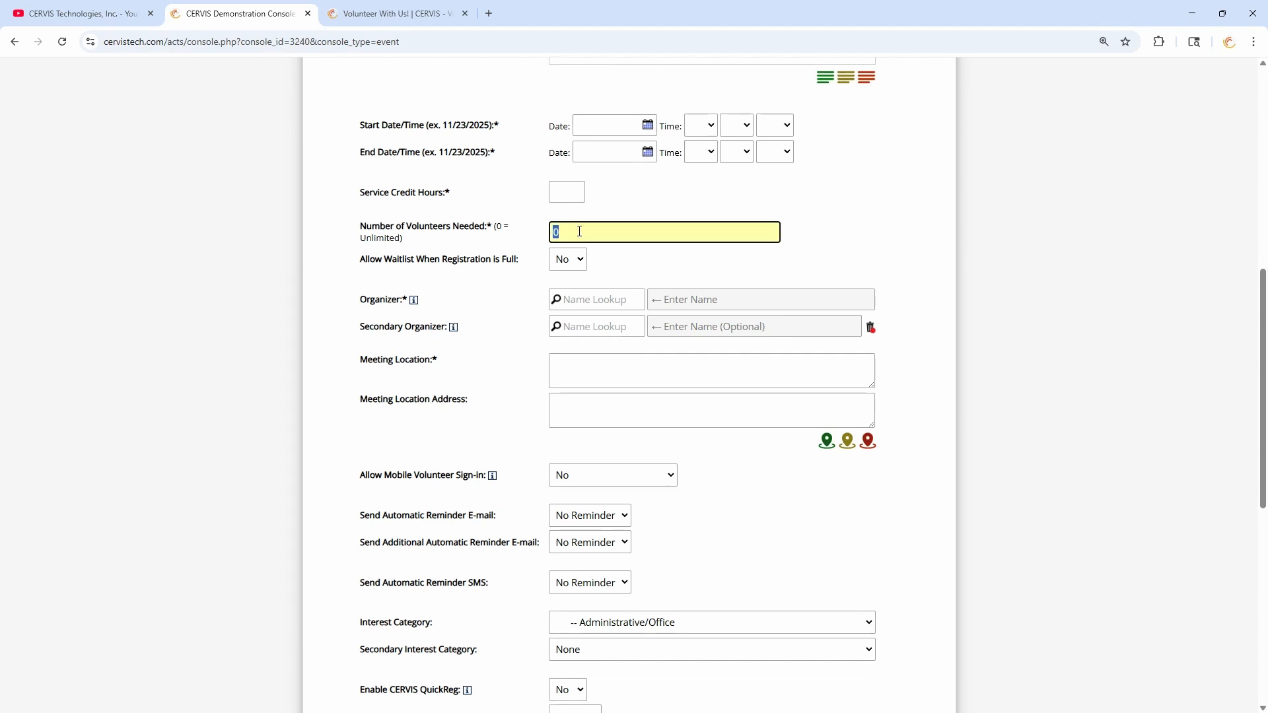
left_click(571, 230)
double_click(572, 231)
type("15")
left_click(522, 237)
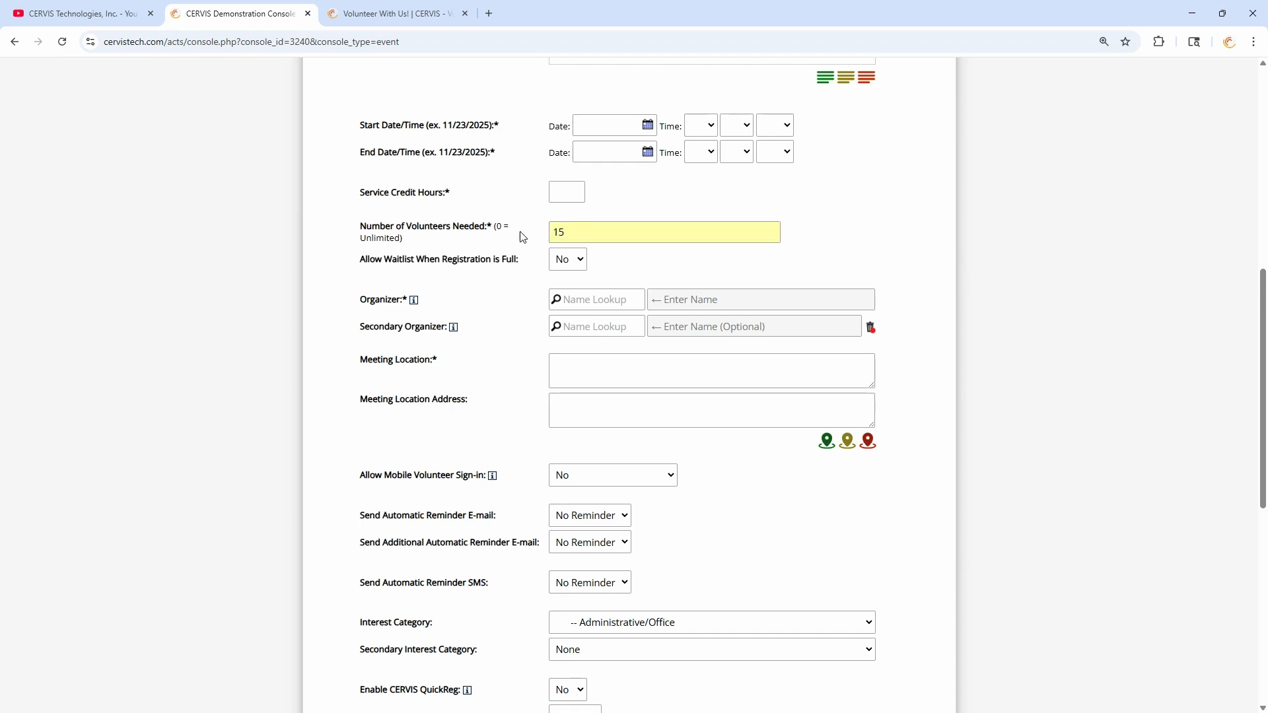
left_click_drag(579, 231, 553, 231)
left_click(578, 229)
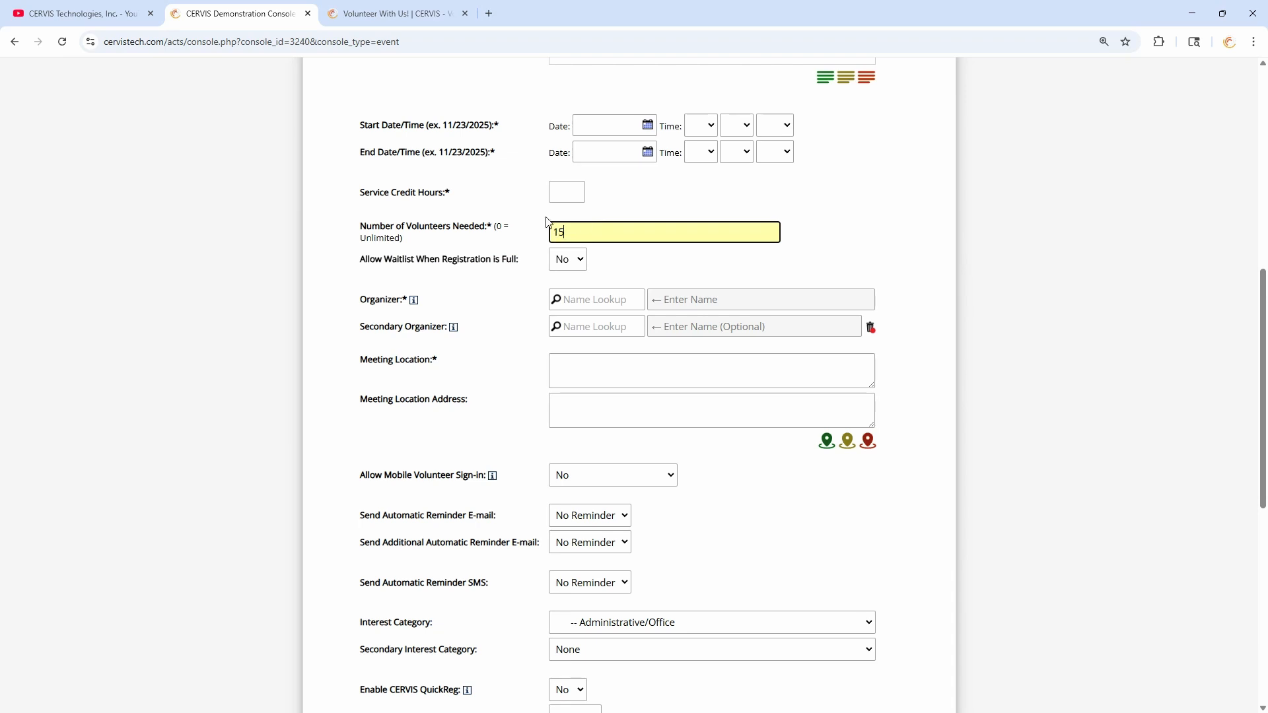
left_click(528, 236)
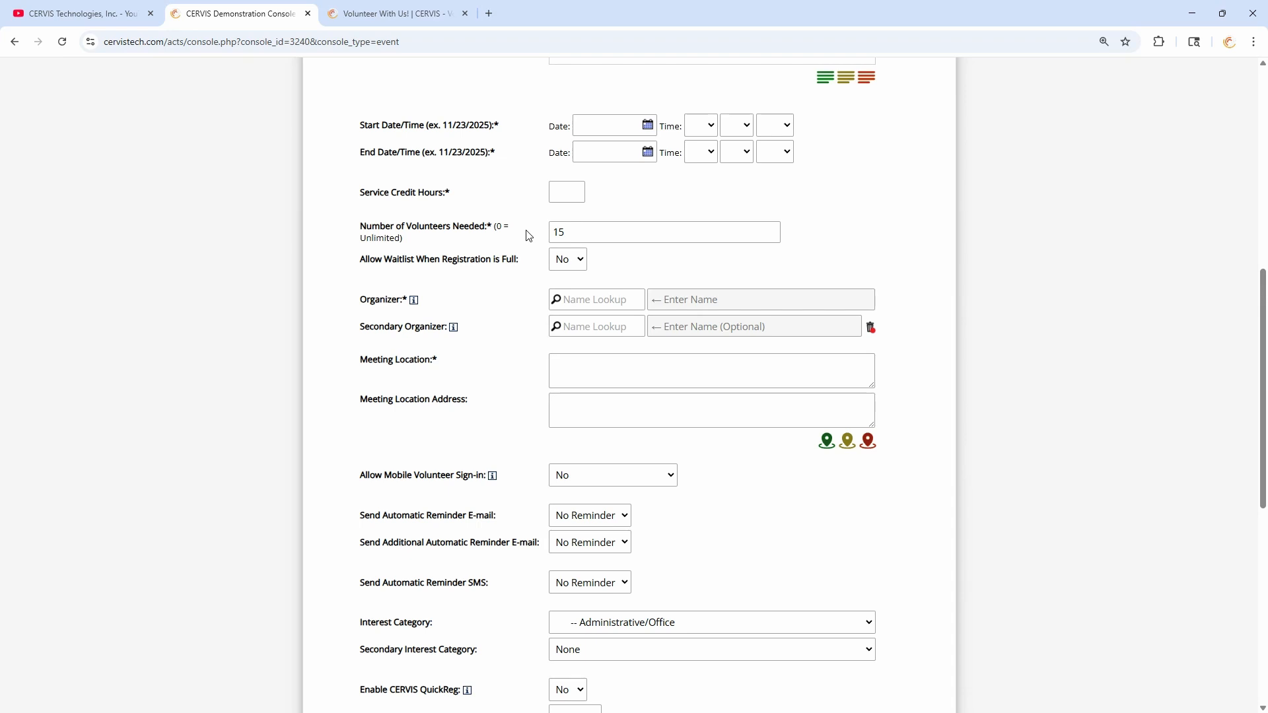
left_click(529, 238)
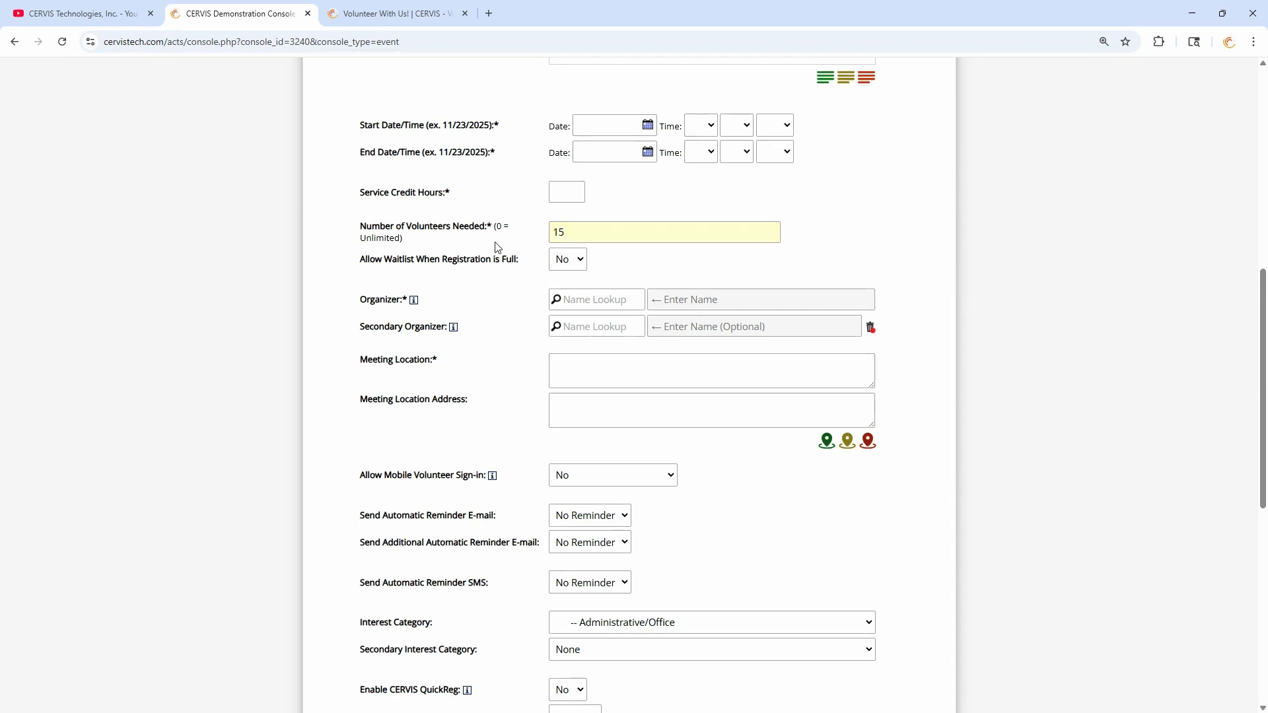
- Set Allow Waitlist When Registration is Full to Yes
left_click_drag(365, 259, 514, 260)
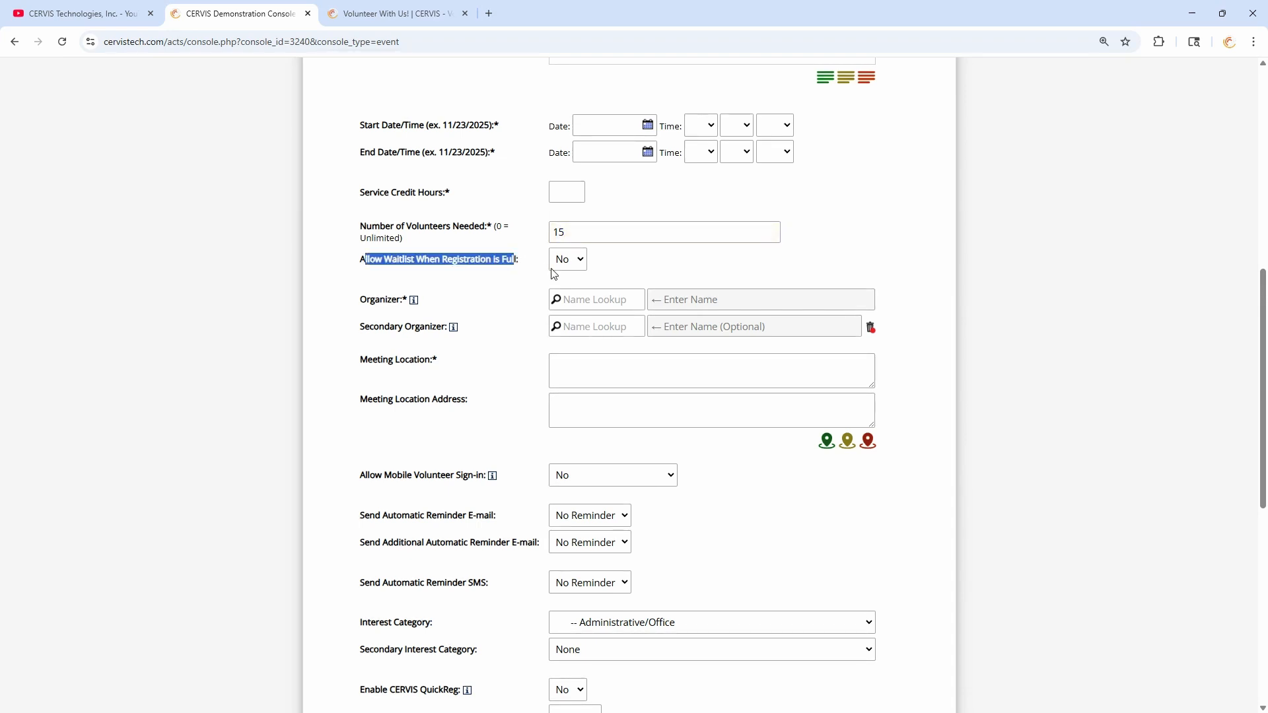
left_click(561, 263)
left_click(559, 295)
left_click(629, 264)
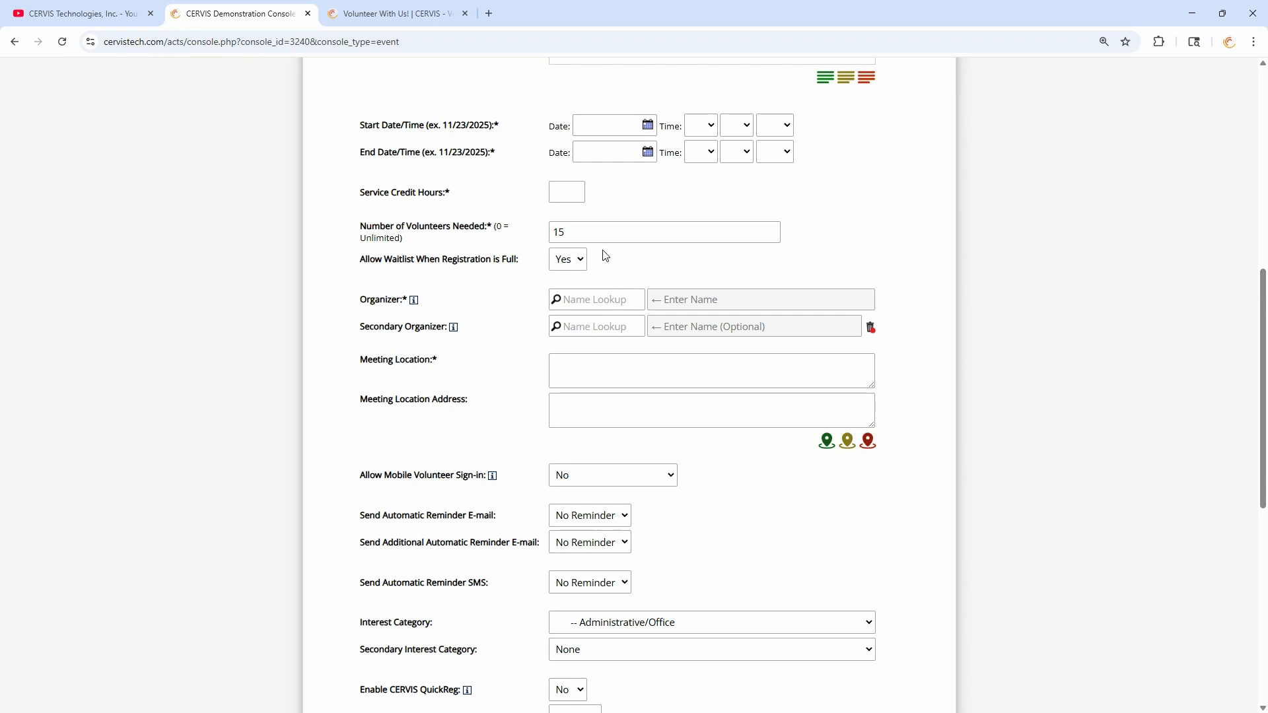
- Open Sort and Repack's available slots from the CERVIS Event Listing
scroll(640, 263, "up", 1)
scroll(640, 263, "up", 10)
left_click(870, 212)
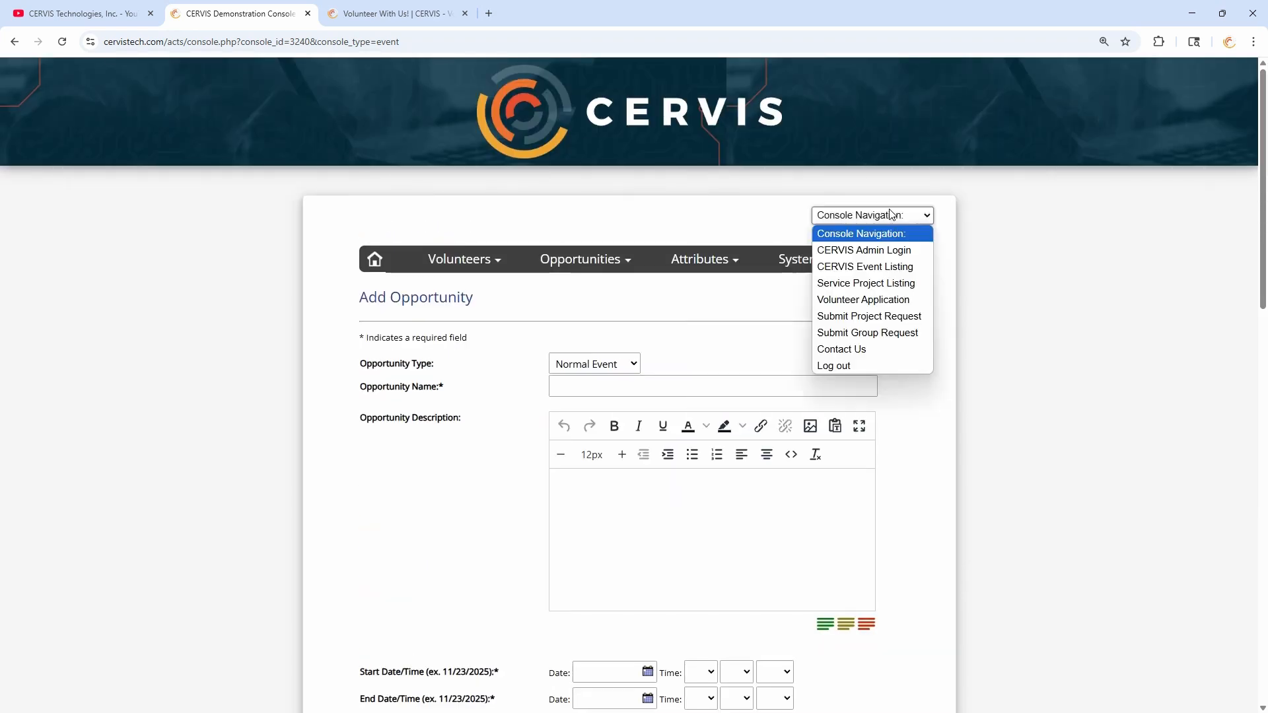
left_click(863, 263)
scroll(685, 305, "down", 10)
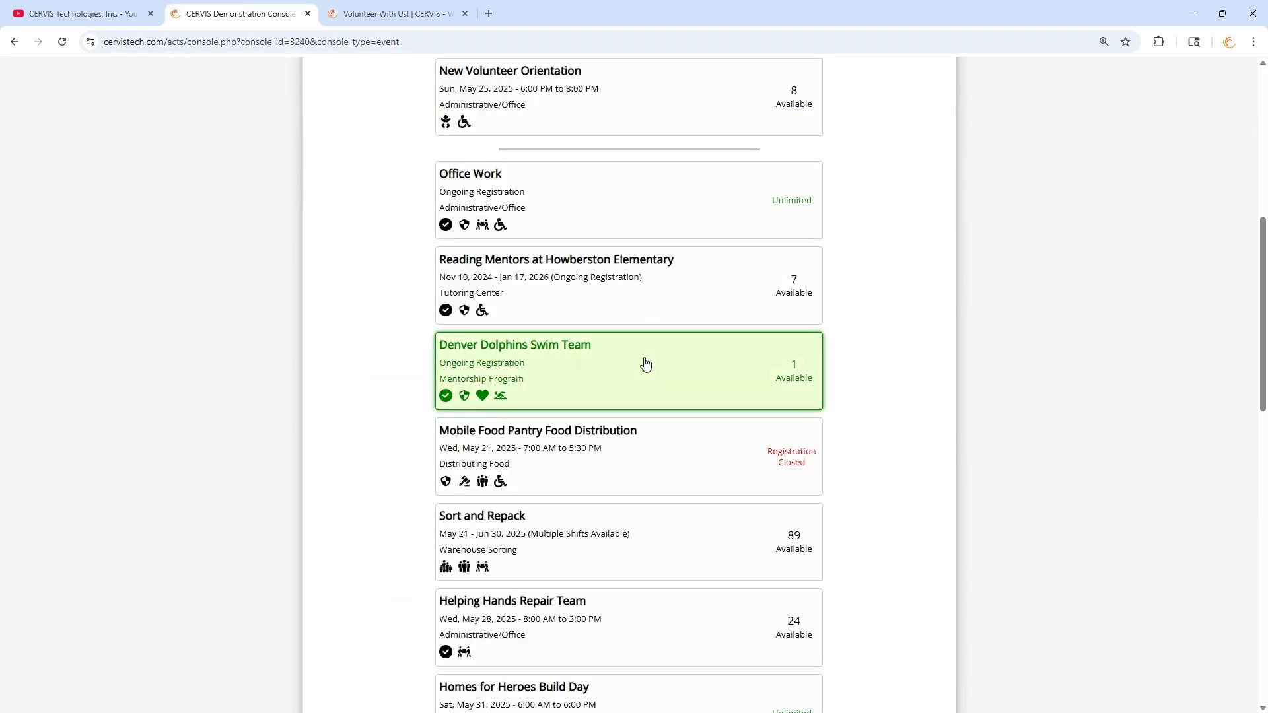
left_click(625, 288)
- Join the Mon, May 26 Sort and Repack waitlist as the volunteer via Google login and confirm success
scroll(614, 304, "down", 10)
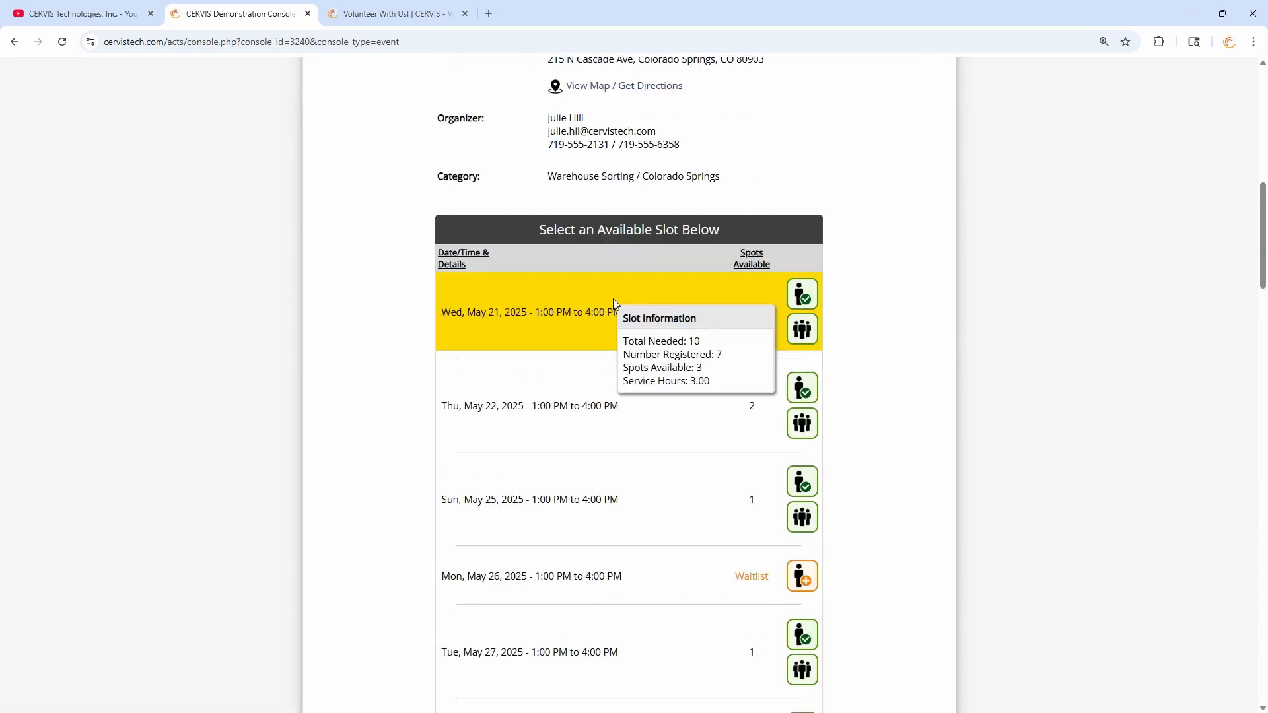
scroll(634, 436, "down", 2)
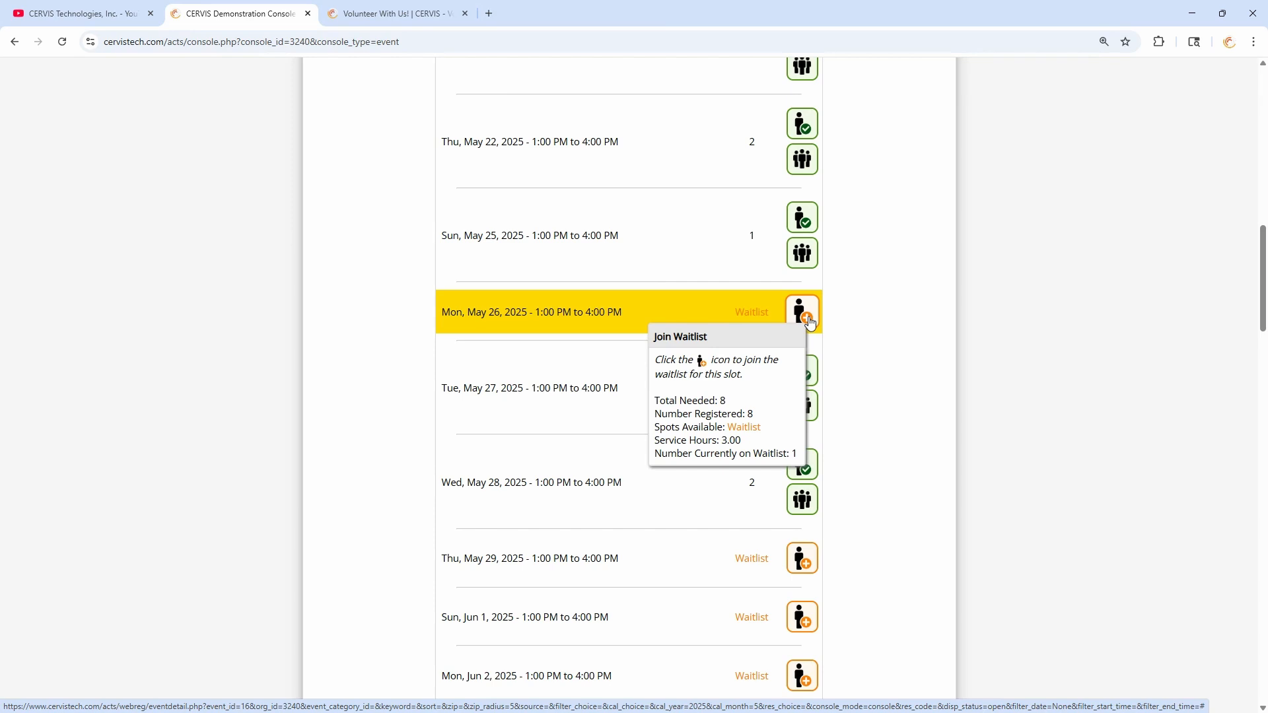
left_click(811, 322)
left_click(640, 362)
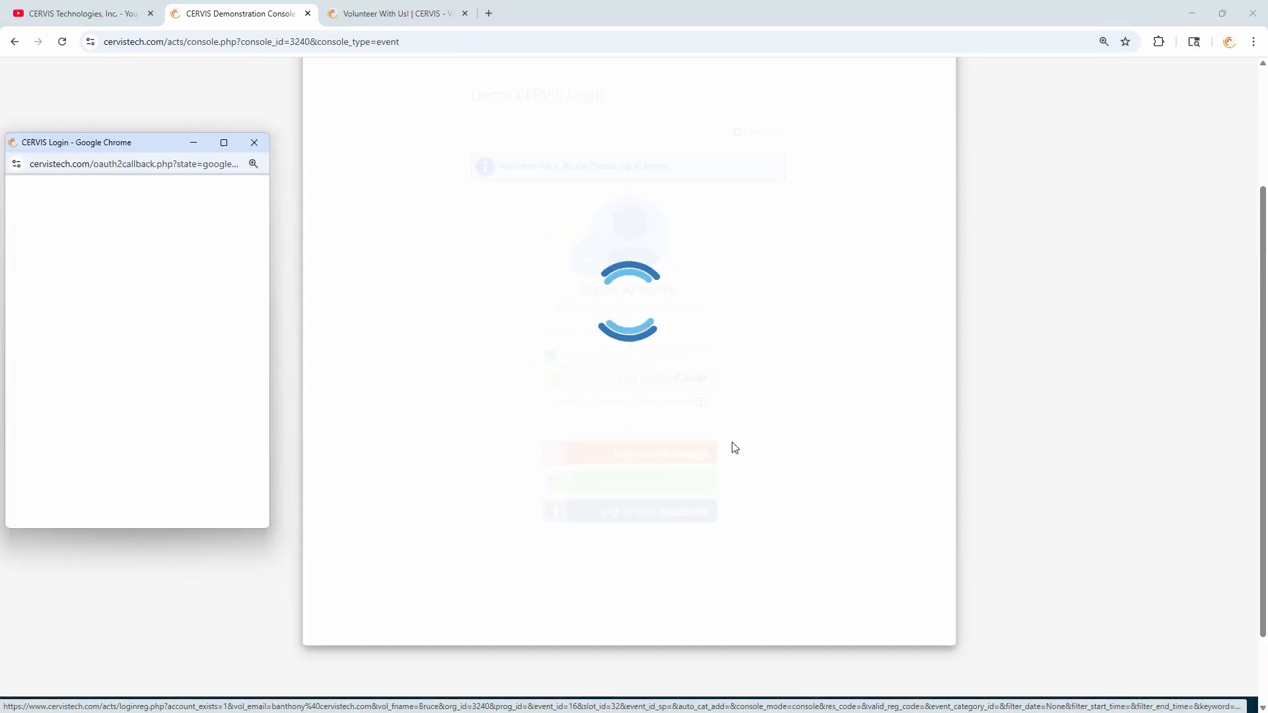
scroll(562, 434, "down", 5)
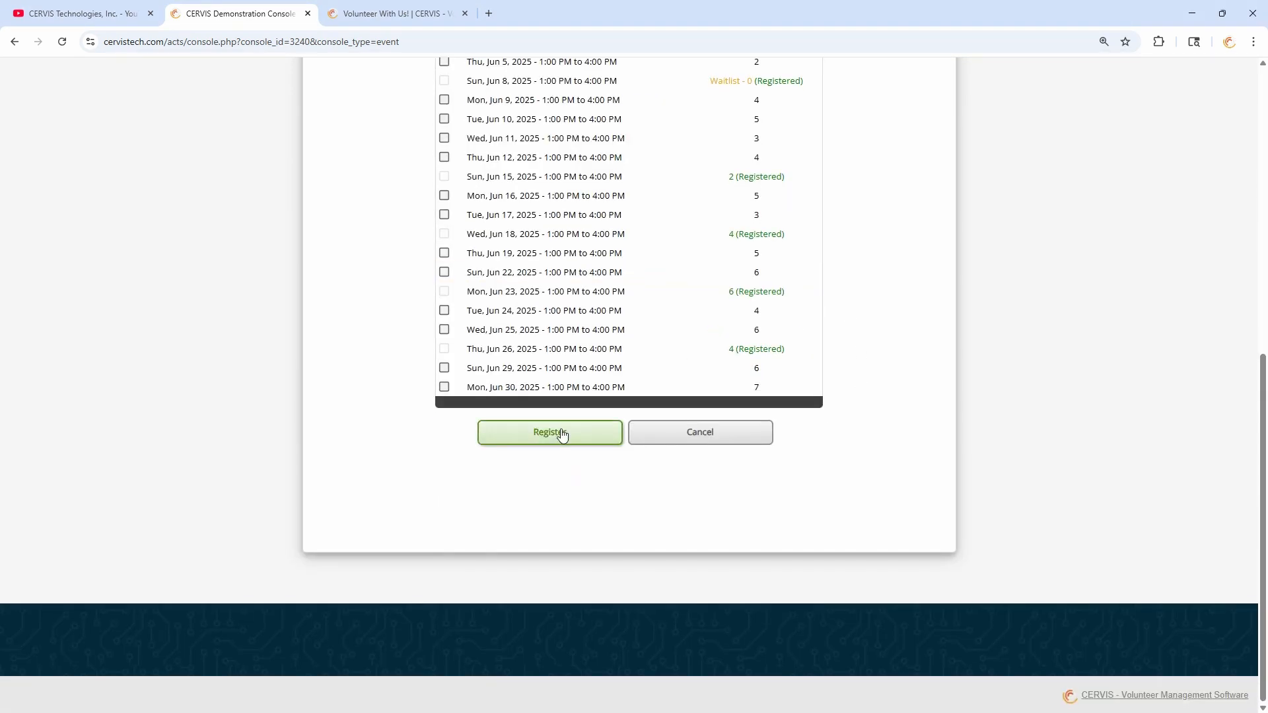
left_click(562, 434)
left_click_drag(537, 389, 764, 408)
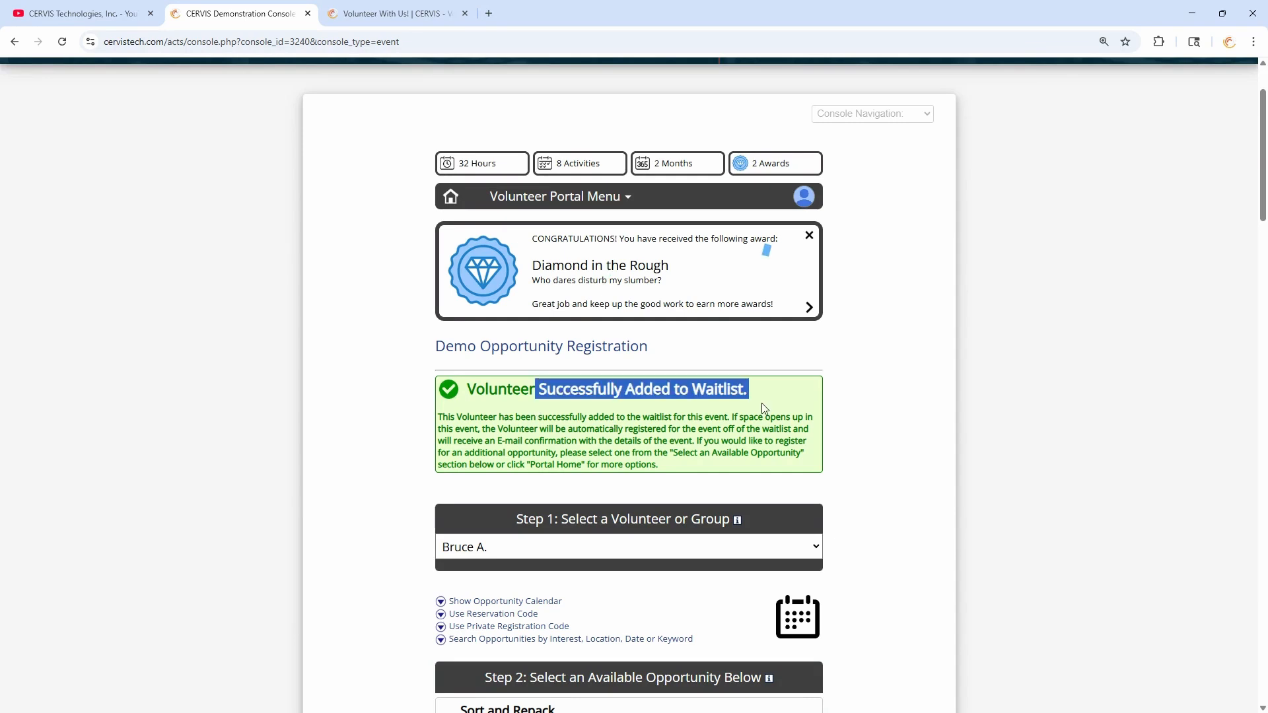
left_click(714, 426)
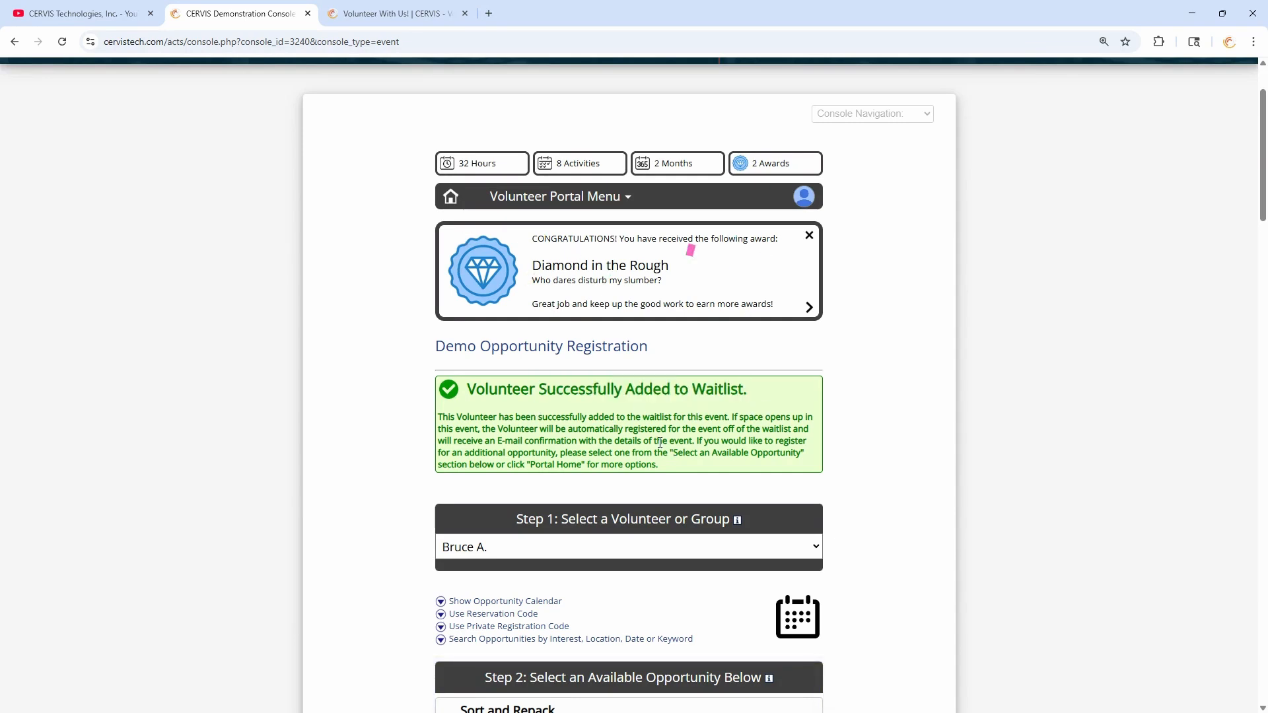
mouse_move(807, 202)
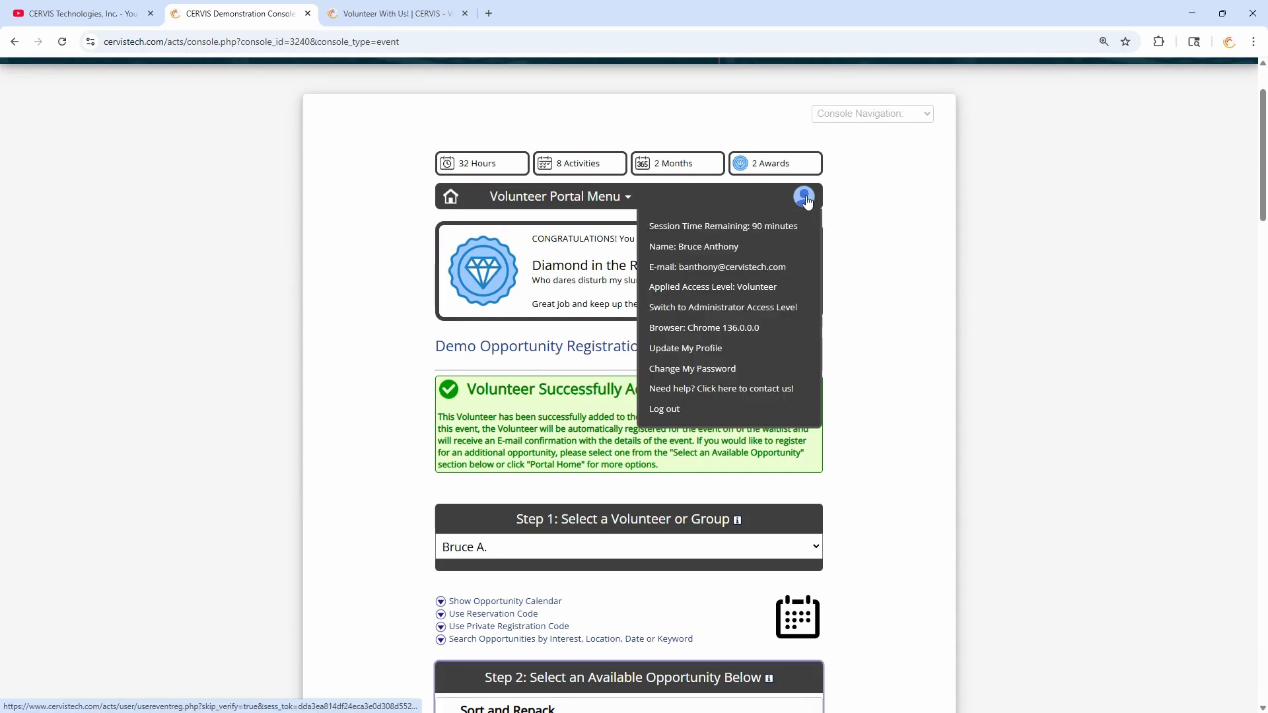
- Switch to administrator access and open Sort and Repack's volunteer registrations from the opportunities list
left_click(791, 308)
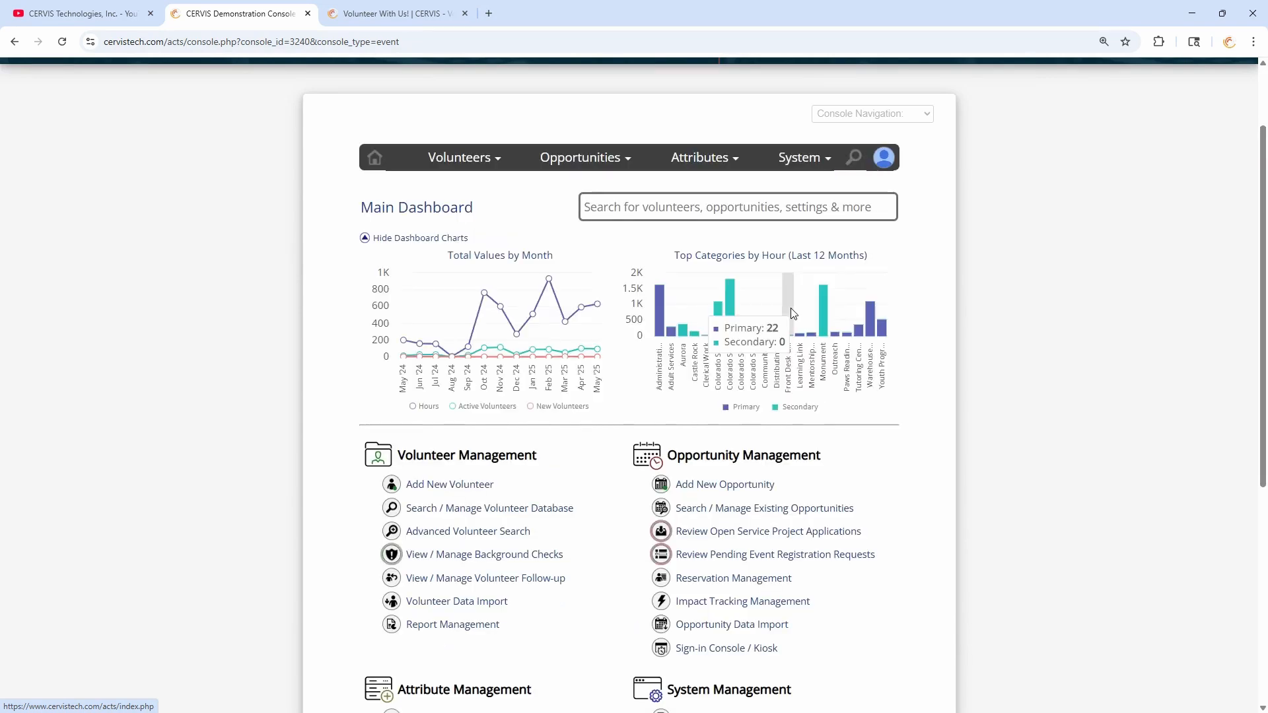
scroll(817, 317, "down", 3)
left_click(797, 316)
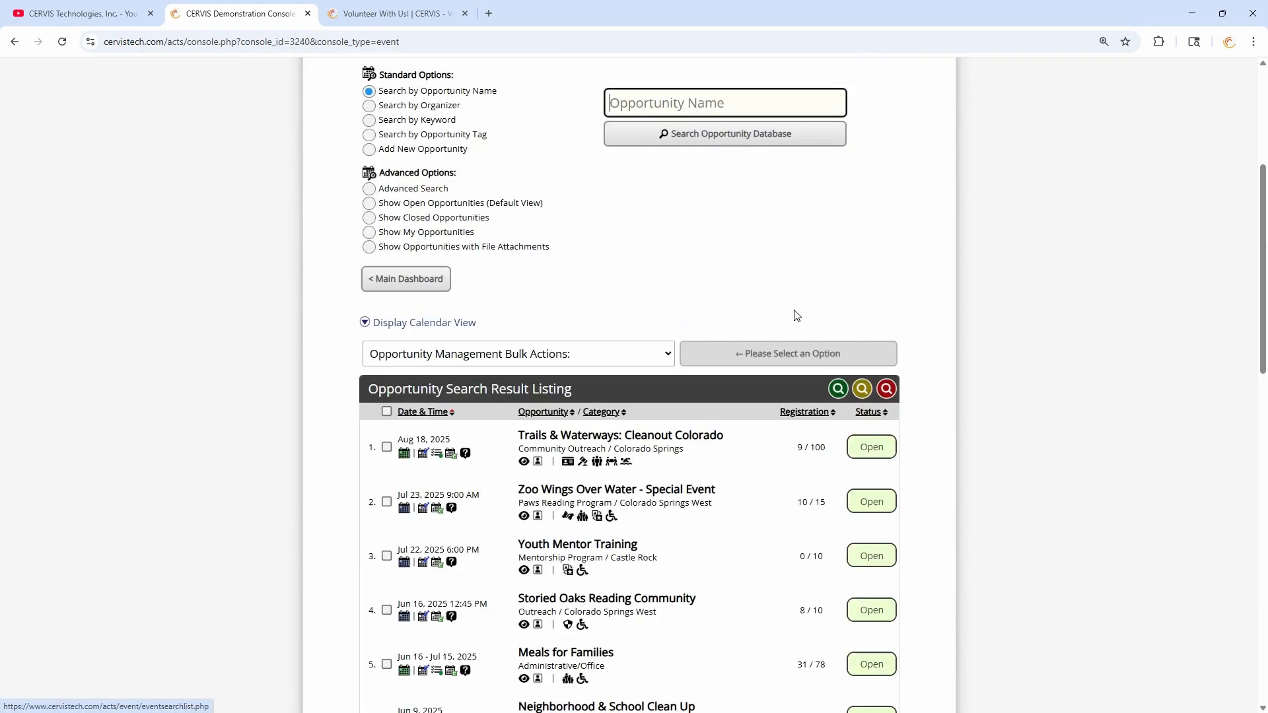
scroll(720, 275, "down", 9)
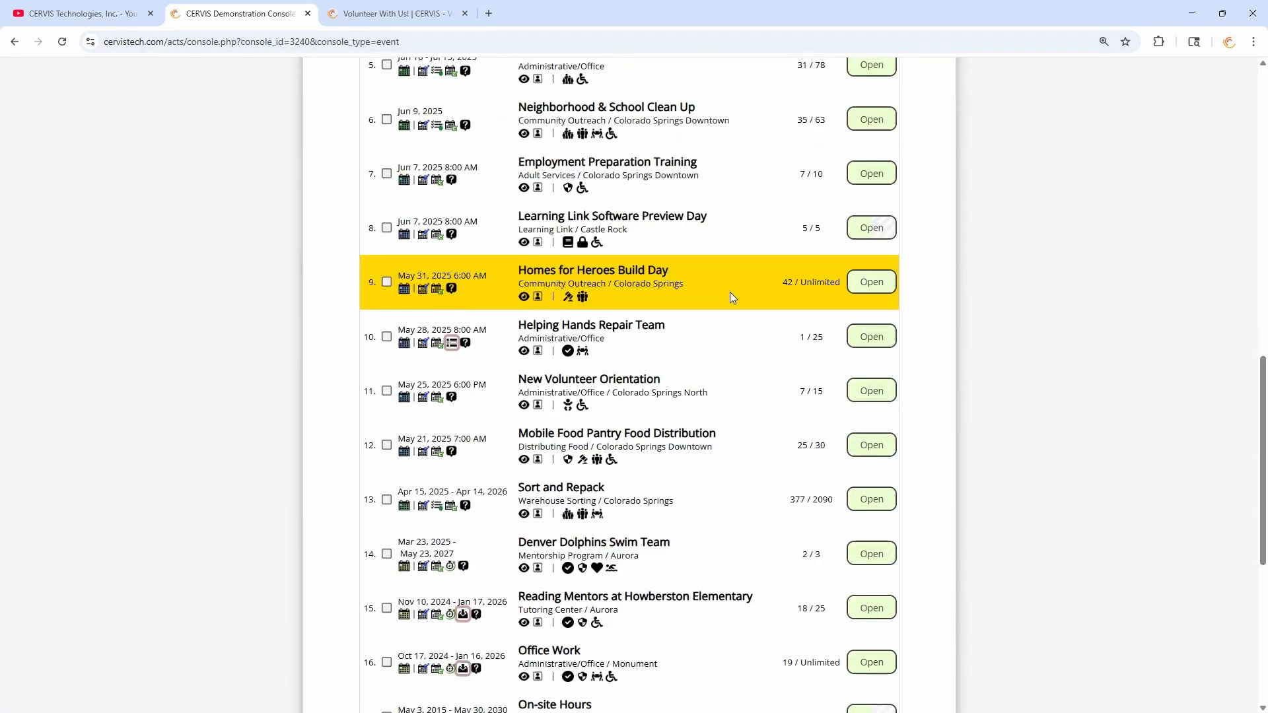
scroll(730, 292, "down", 3)
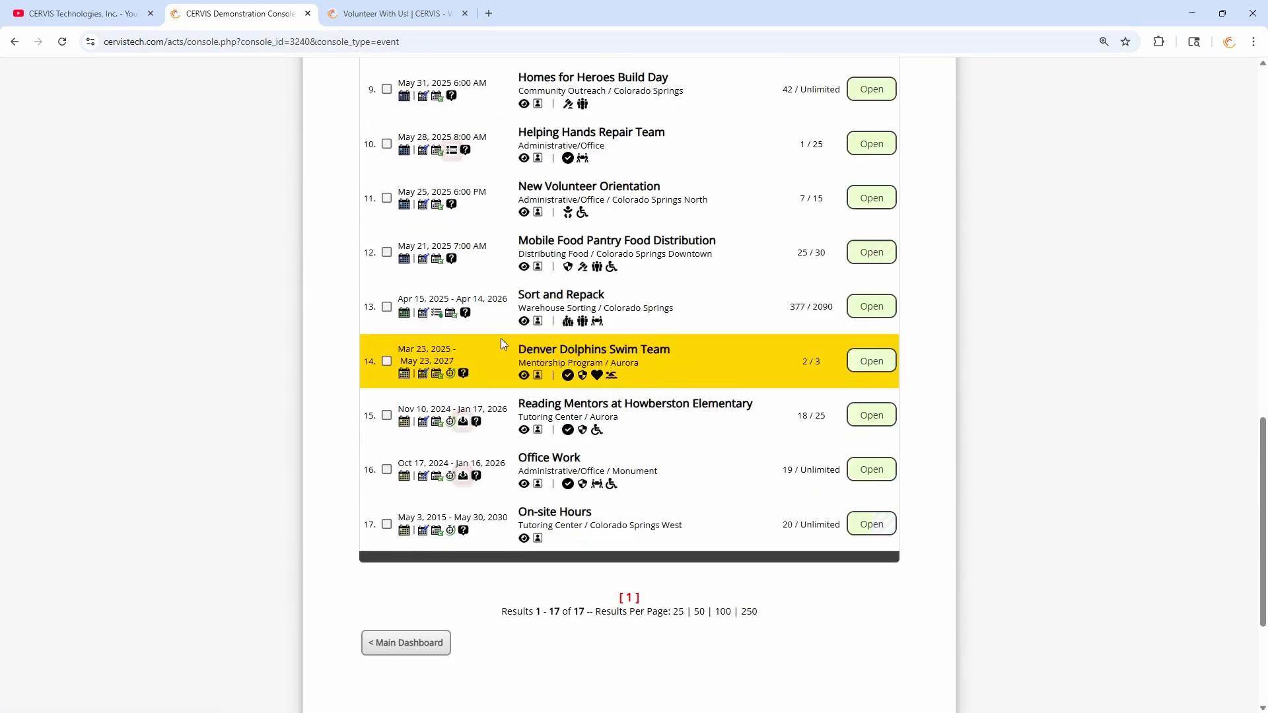
left_click(454, 320)
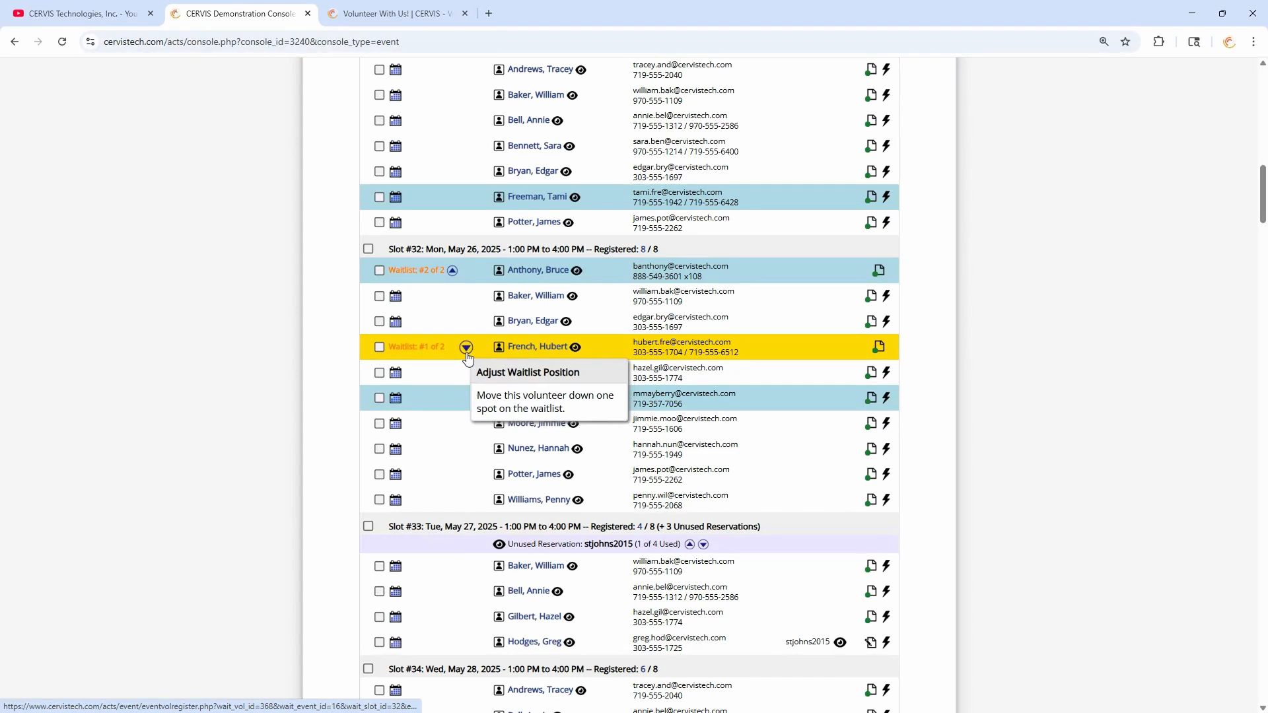
- Point out the #1 and #2 waitlist positions in the May 26 slot
left_click_drag(408, 271, 445, 271)
left_click_drag(413, 349, 439, 349)
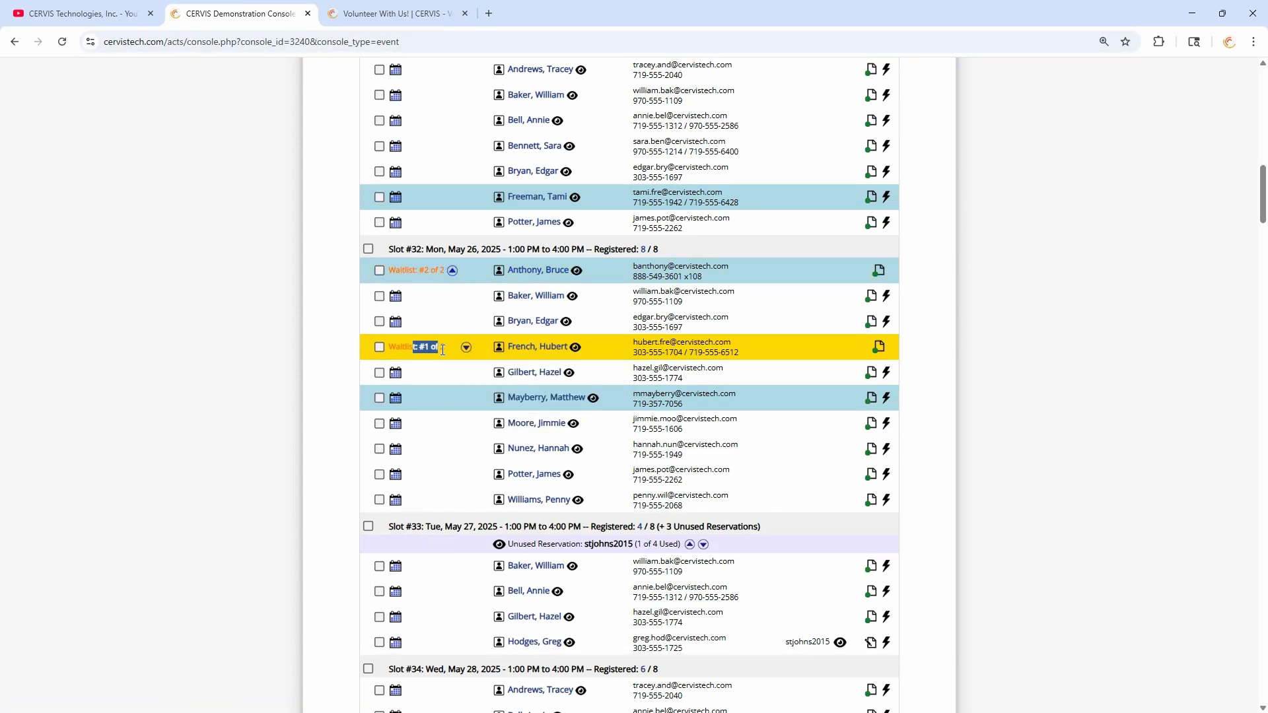
left_click(440, 350)
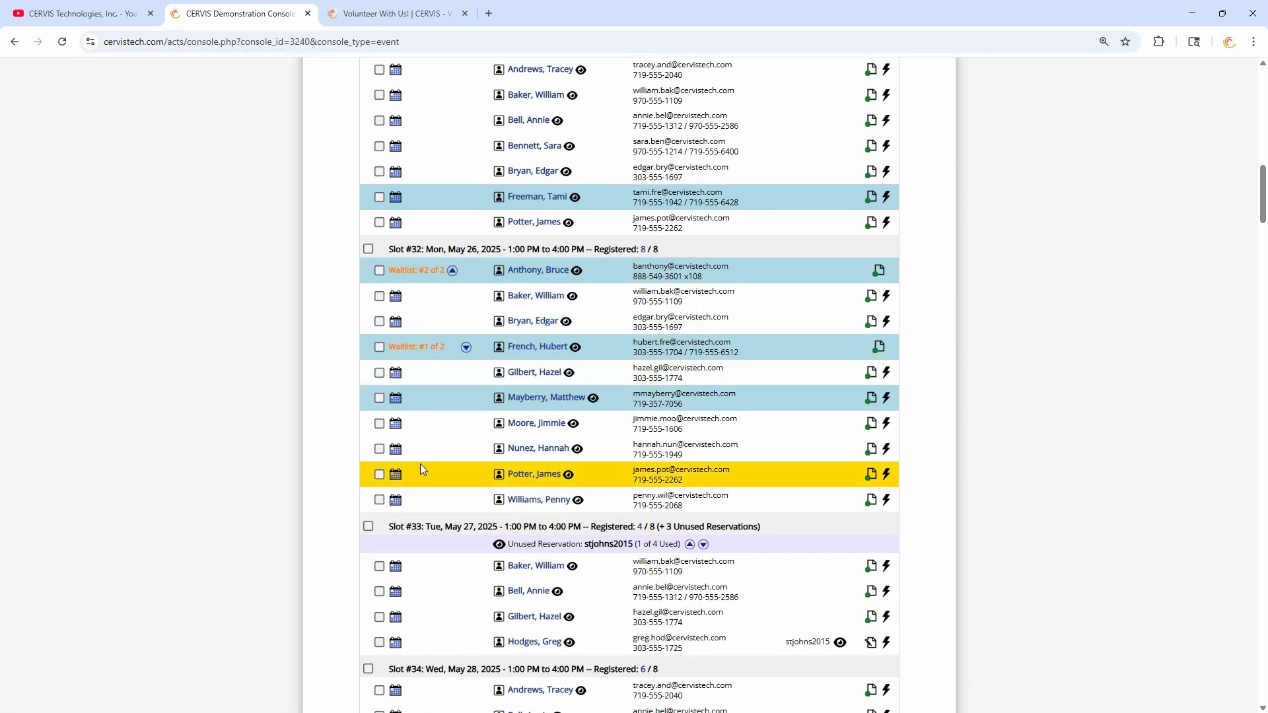
left_click_drag(419, 347, 436, 346)
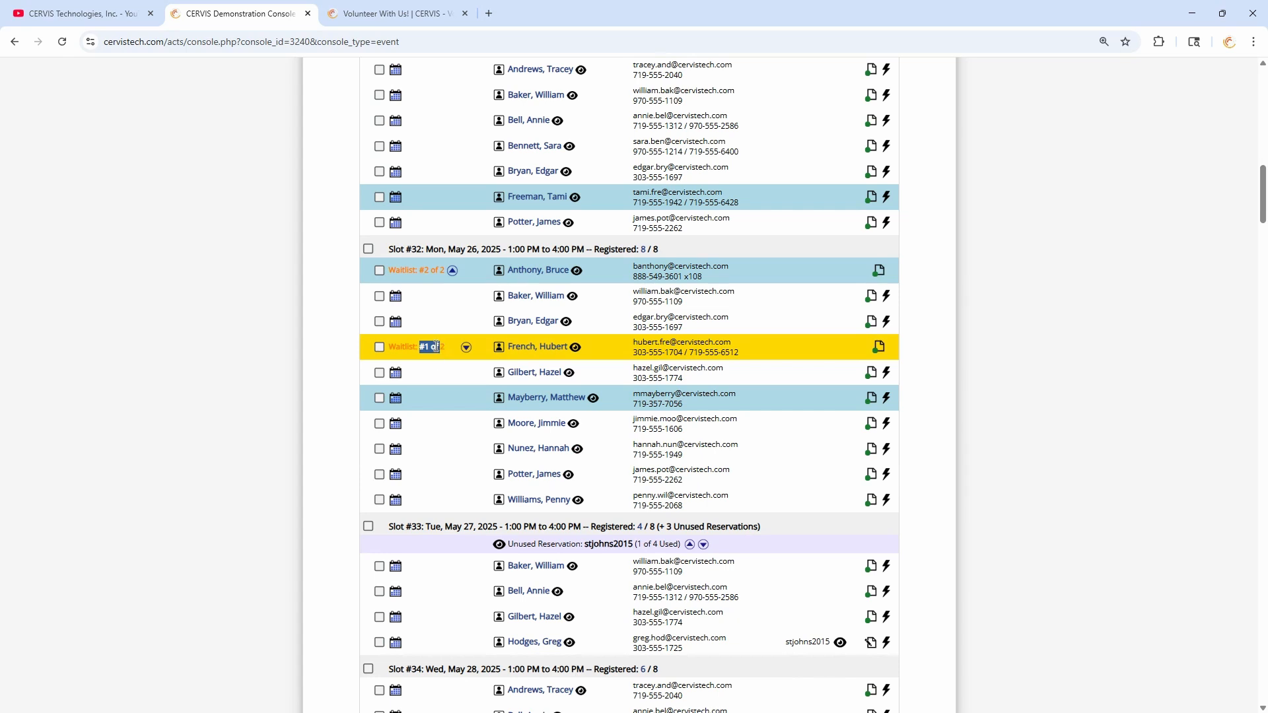
left_click(436, 346)
- Open the Sort and Repack opportunity settings for editing
scroll(451, 351, "up", 11)
scroll(651, 289, "up", 2)
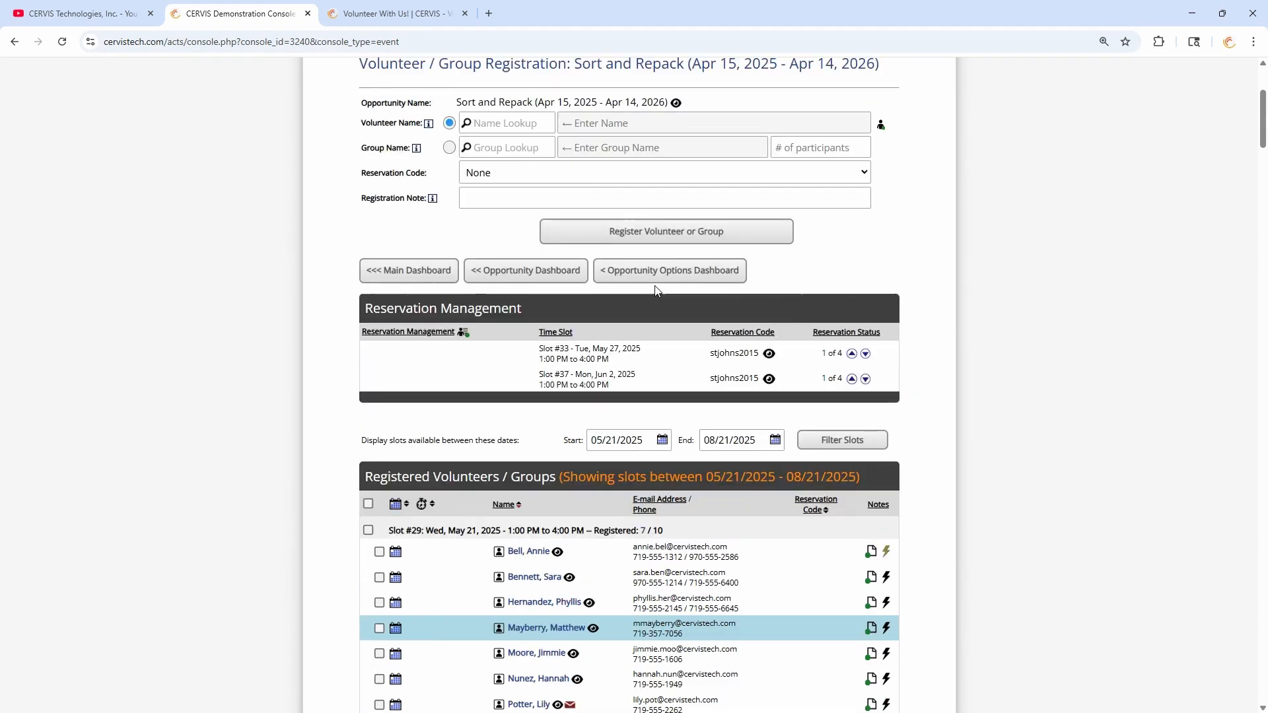
left_click(656, 279)
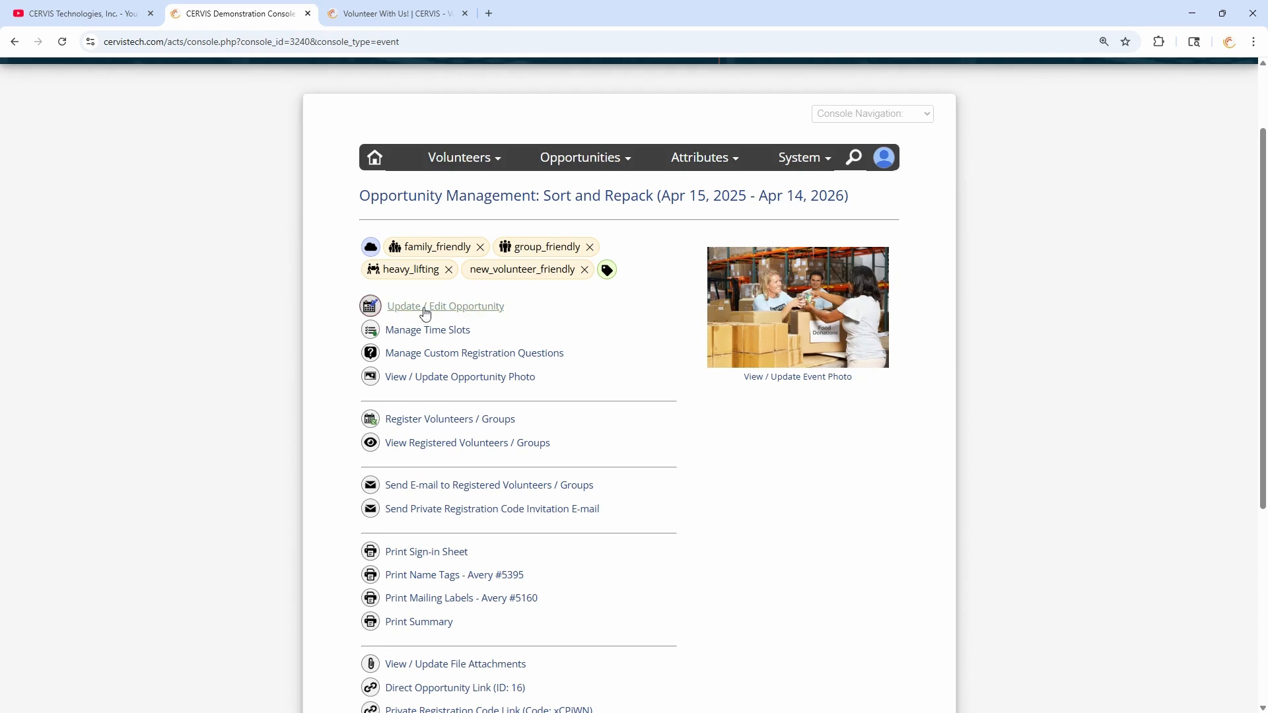
left_click(453, 309)
scroll(538, 334, "down", 10)
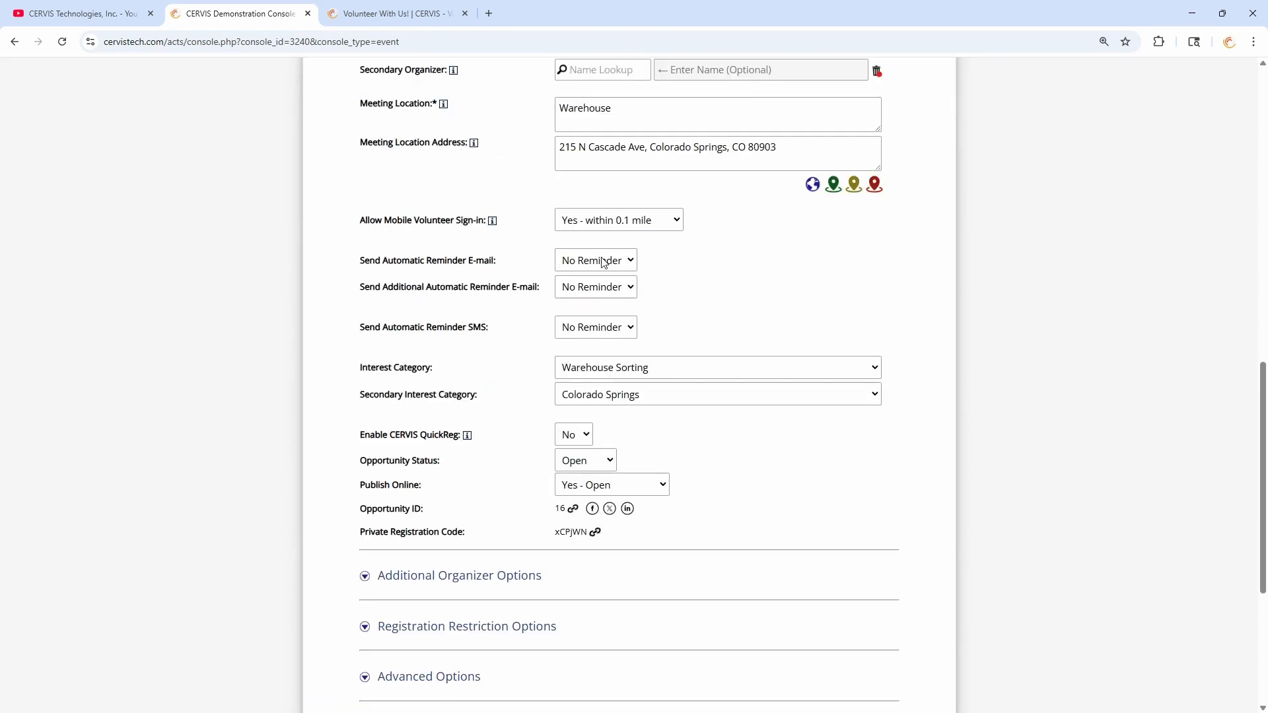
scroll(598, 261, "up", 3)
- Set Allow Waitlist When Registration is Full to No and save with Update Opportunity
left_click(573, 201)
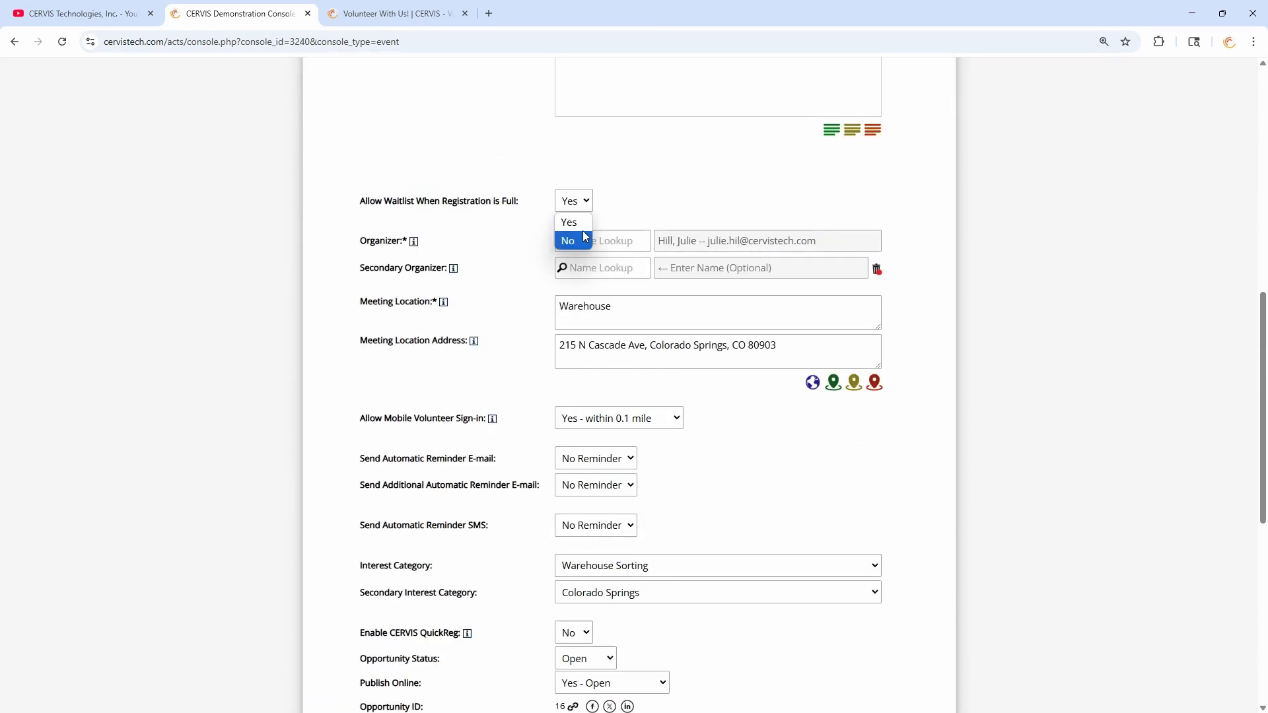
left_click(575, 240)
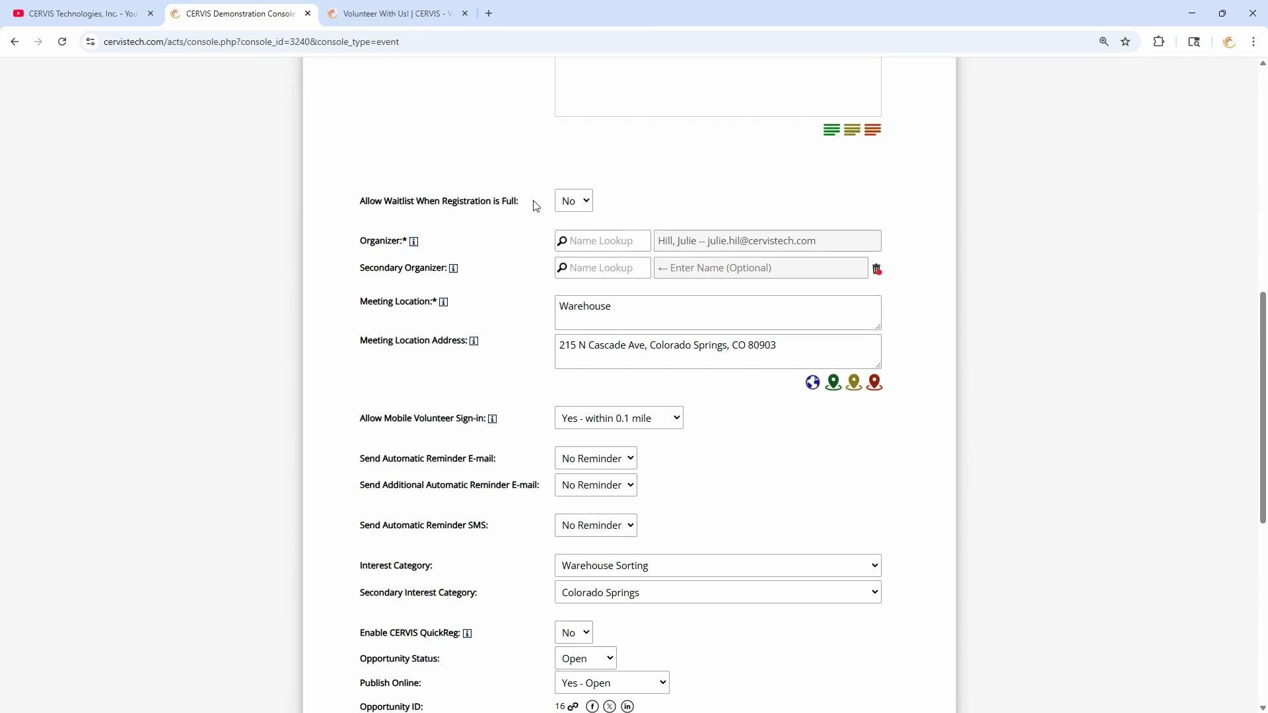
scroll(562, 212, "down", 8)
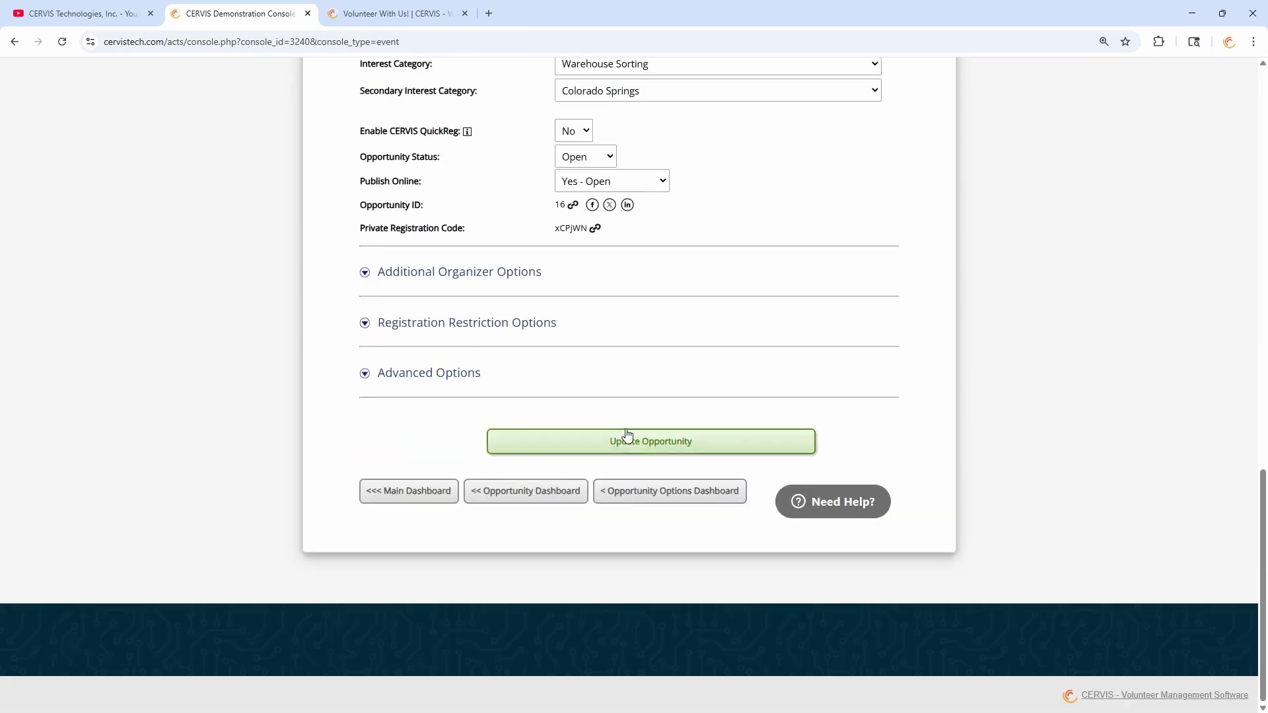
left_click(649, 439)
- Re-check the waitlist setting, save again, and return to the Opportunity Dashboard
scroll(649, 441, "up", 4)
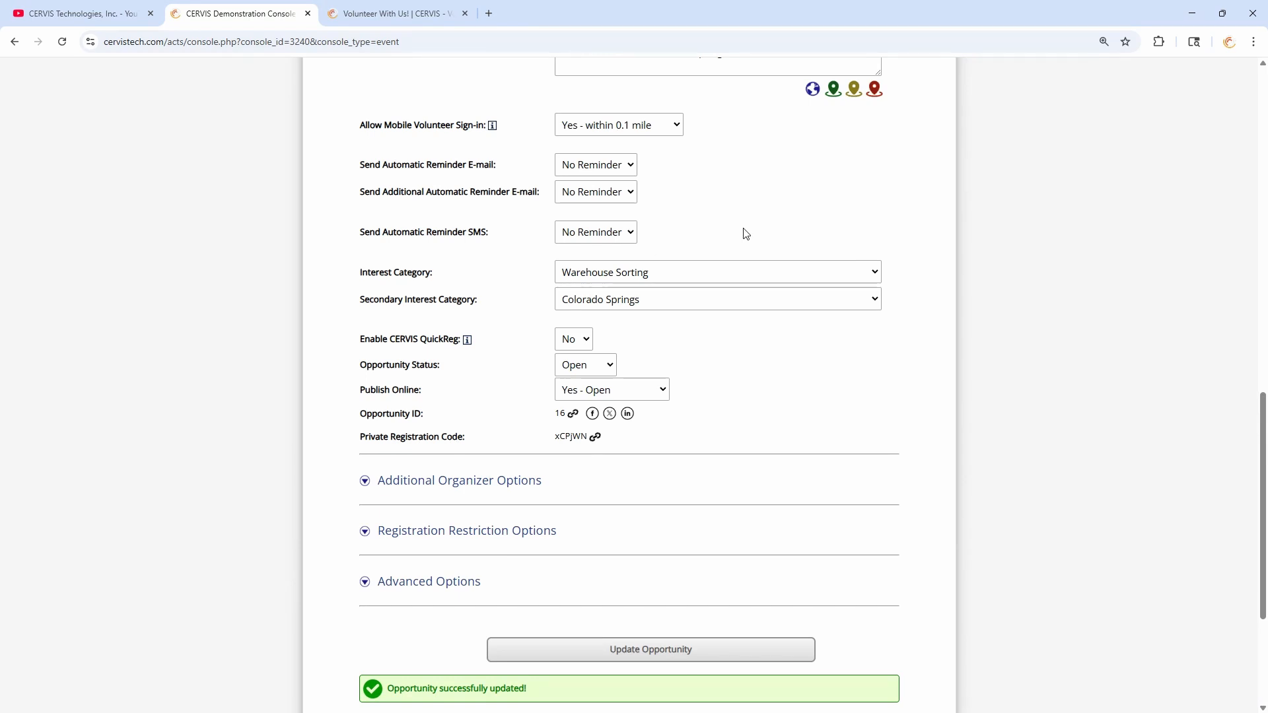
scroll(705, 234, "up", 5)
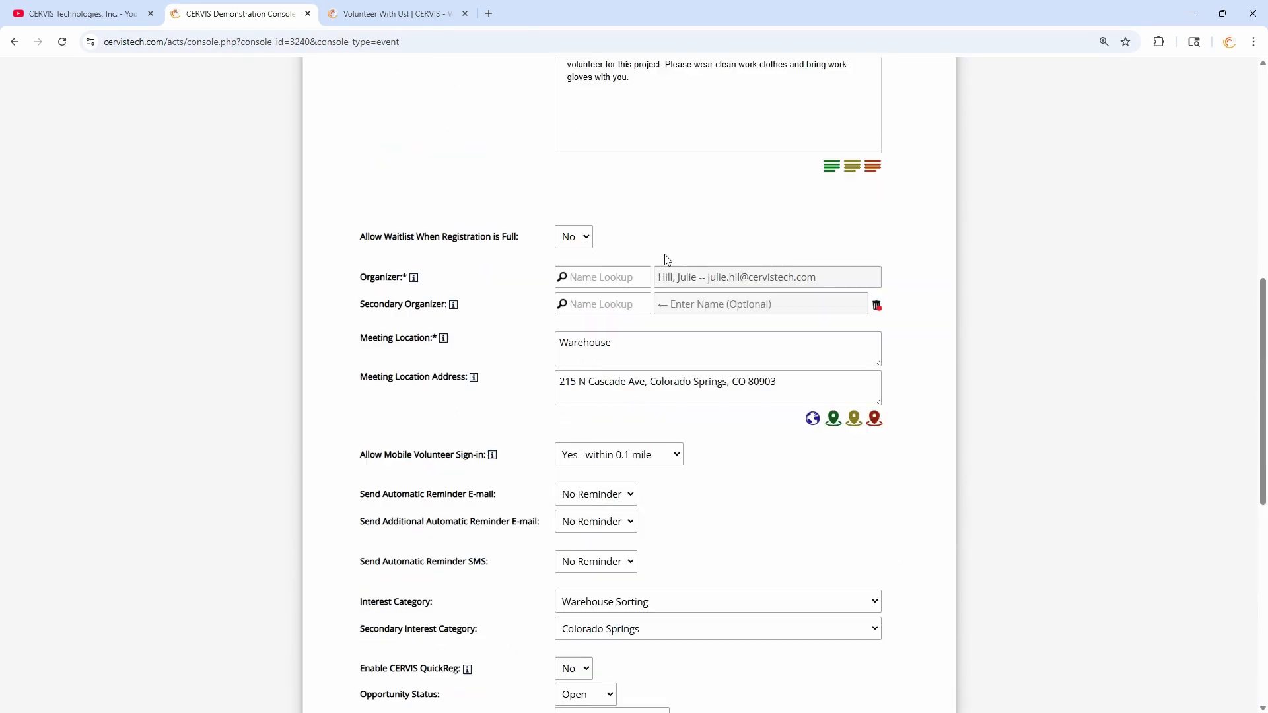
left_click(578, 246)
left_click(569, 261)
scroll(642, 258, "down", 9)
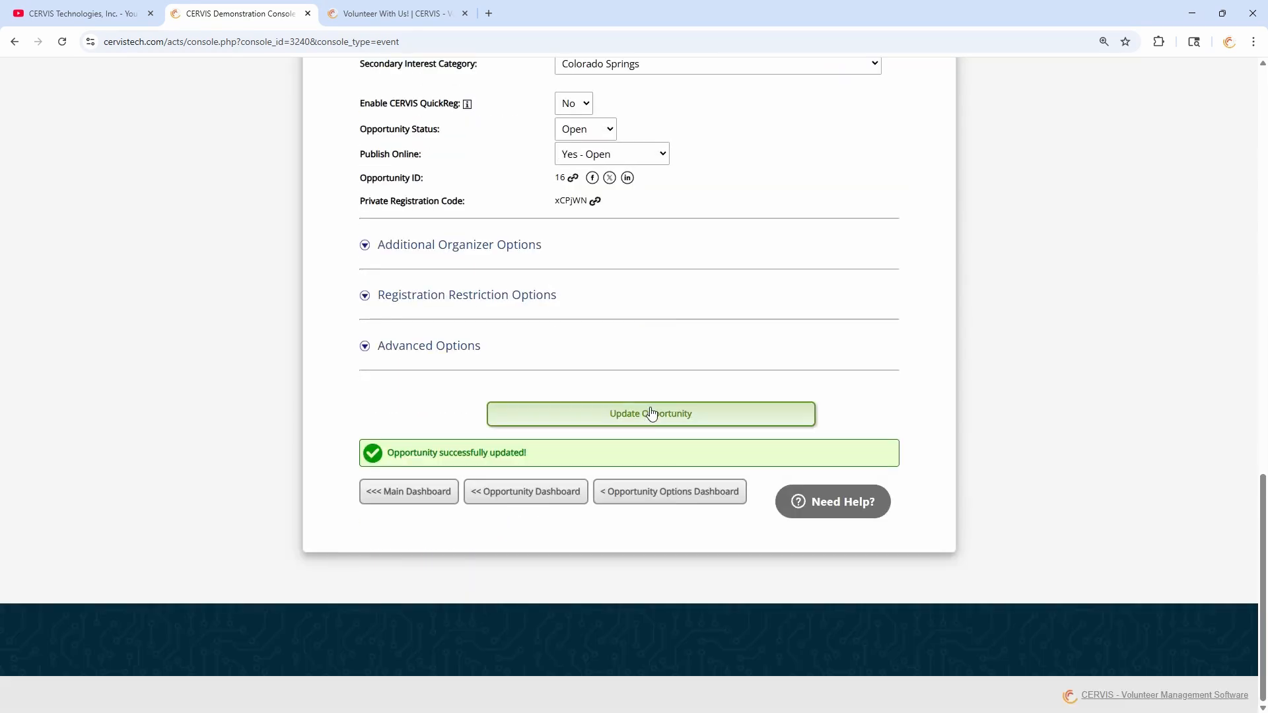
left_click(651, 414)
left_click(545, 488)
scroll(559, 357, "down", 8)
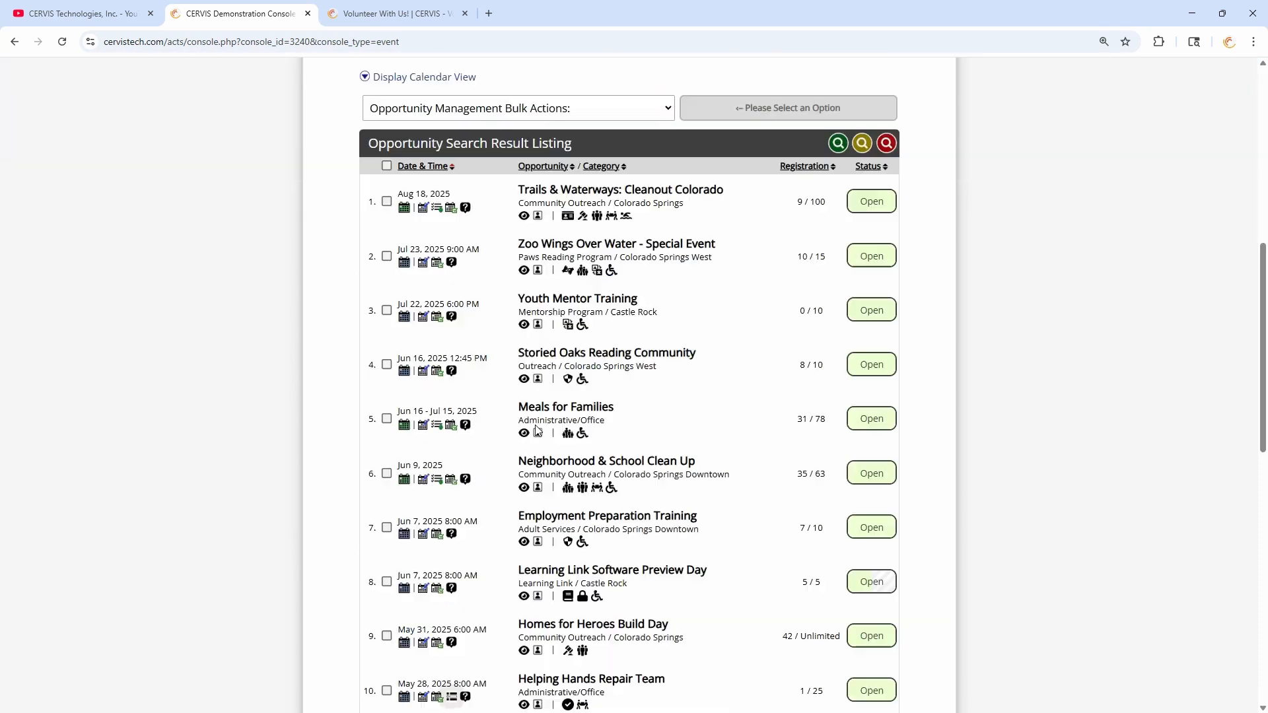
scroll(558, 358, "down", 2)
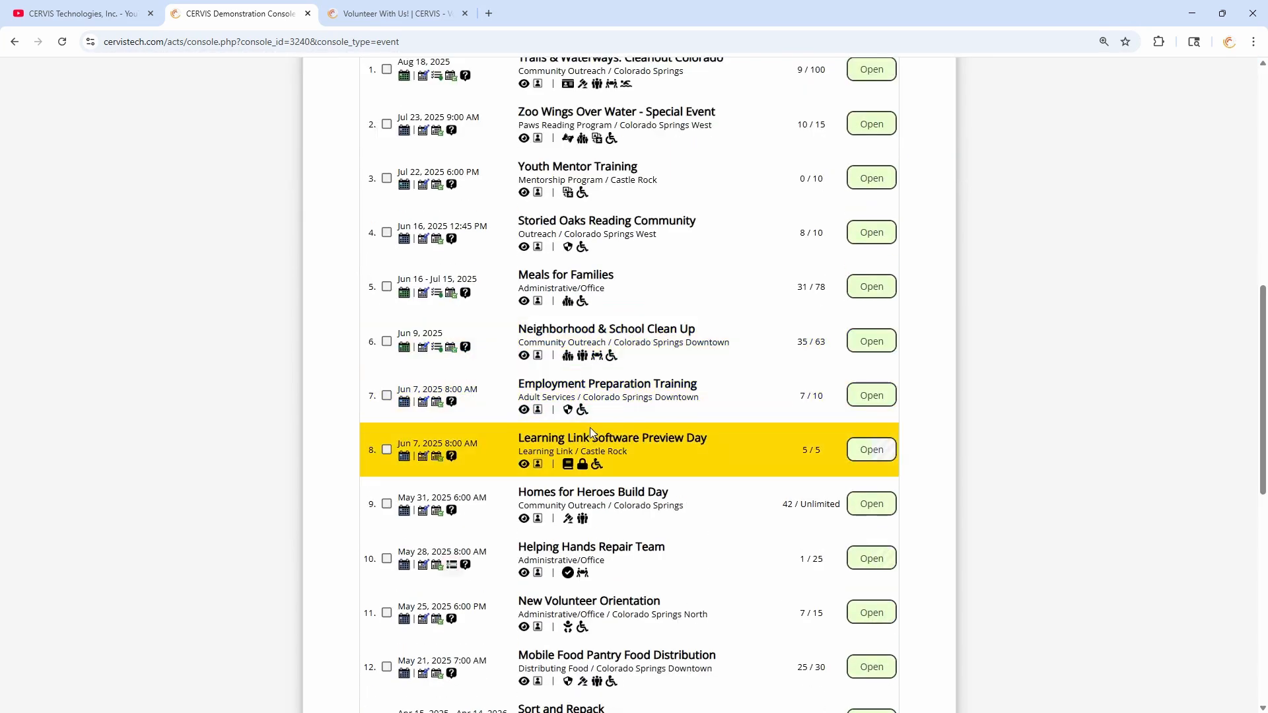
scroll(594, 429, "down", 5)
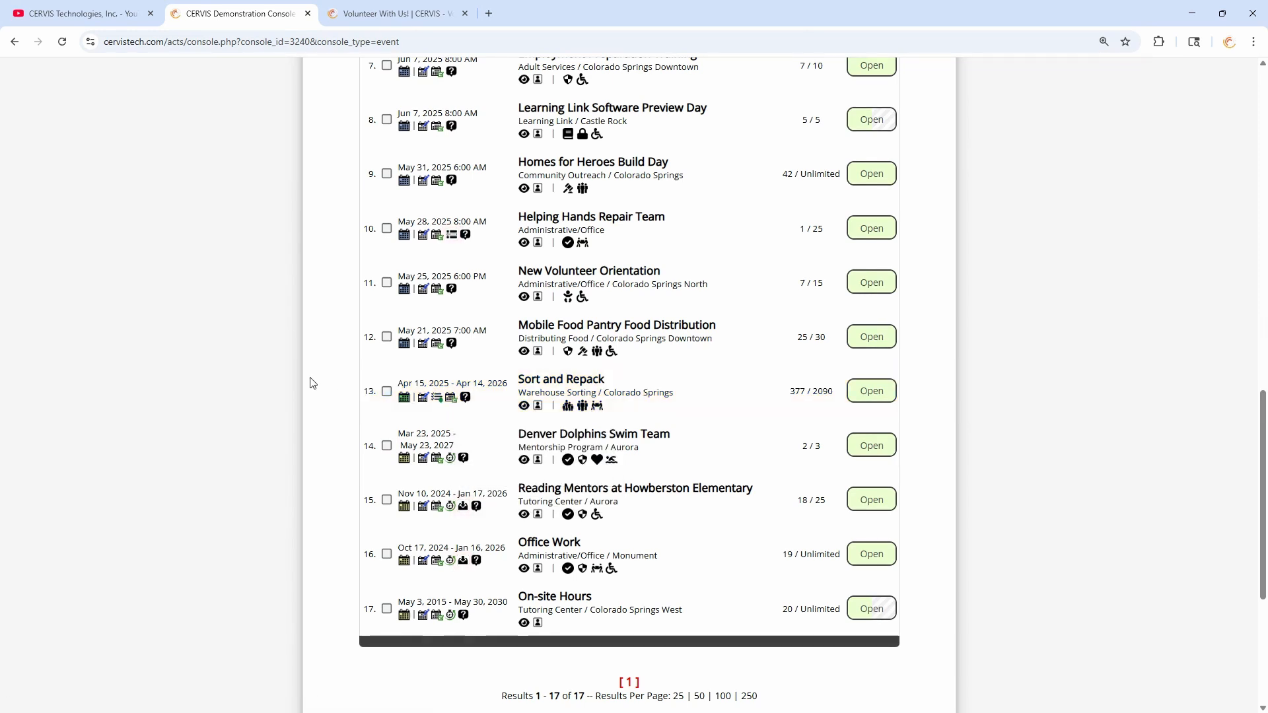
scroll(332, 390, "down", 2)
scroll(332, 390, "down", 2)
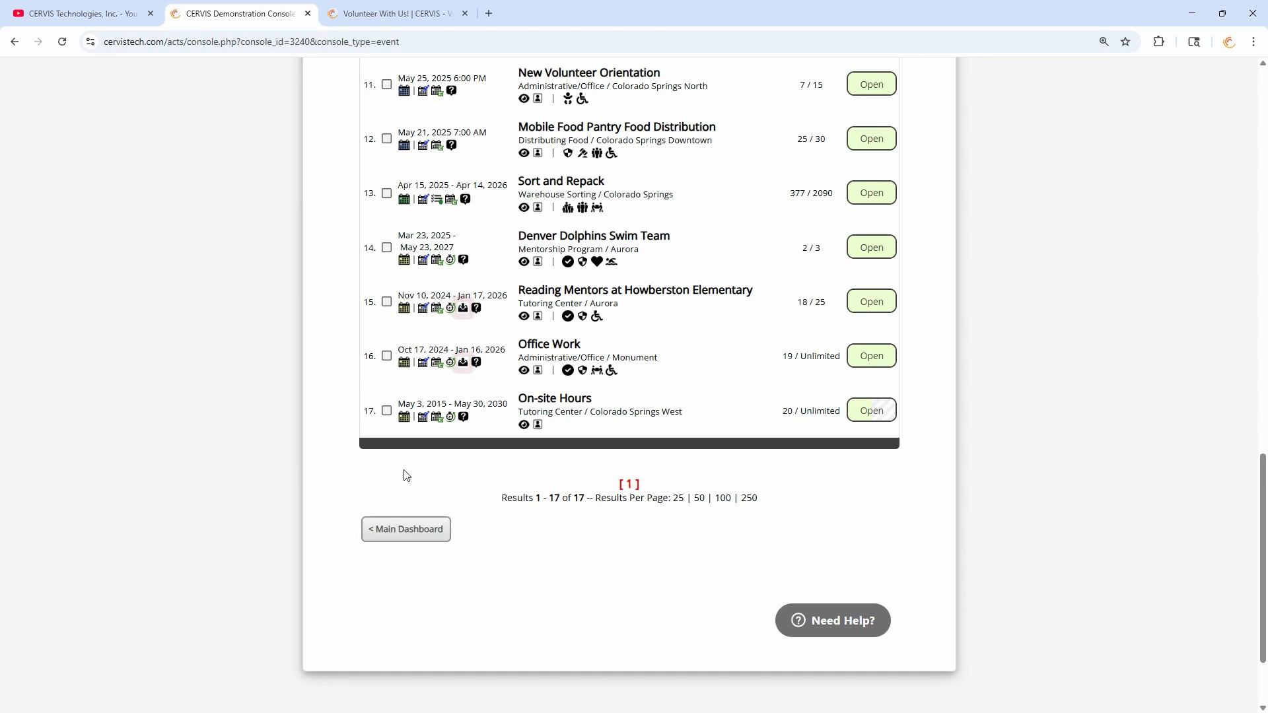
scroll(439, 487, "up", 3)
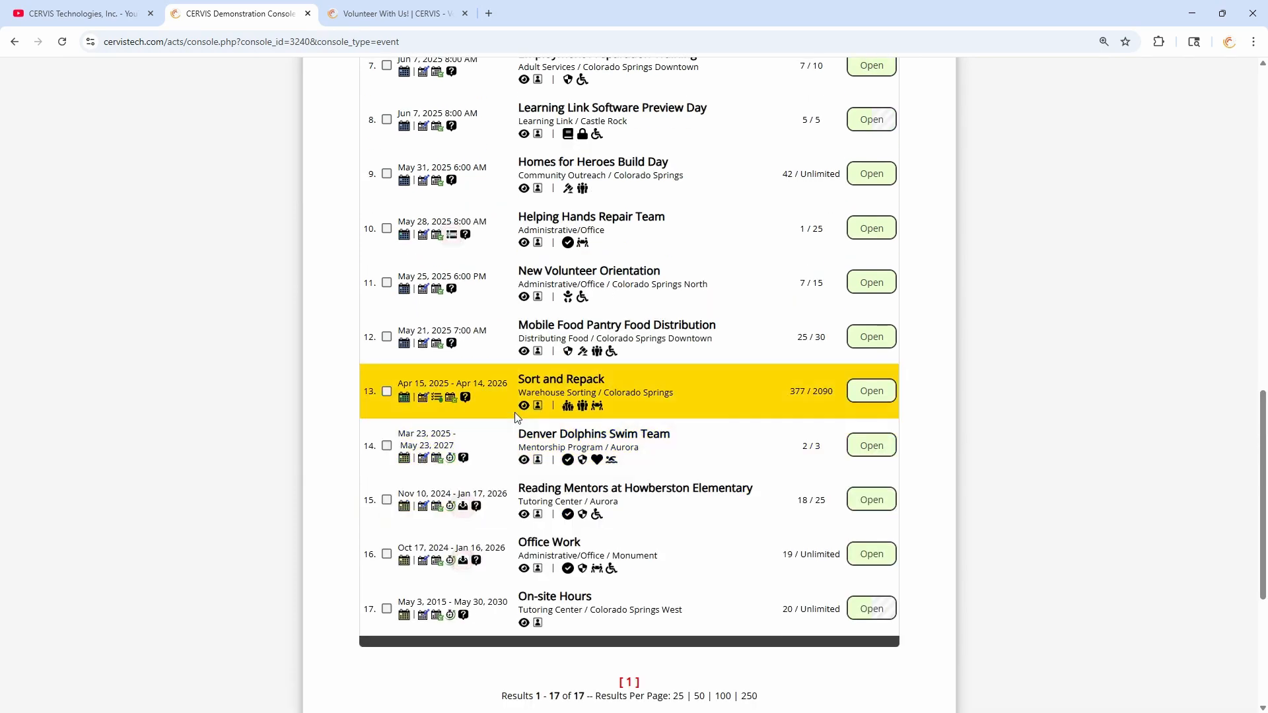
scroll(565, 372, "up", 1)
scroll(565, 371, "up", 2)
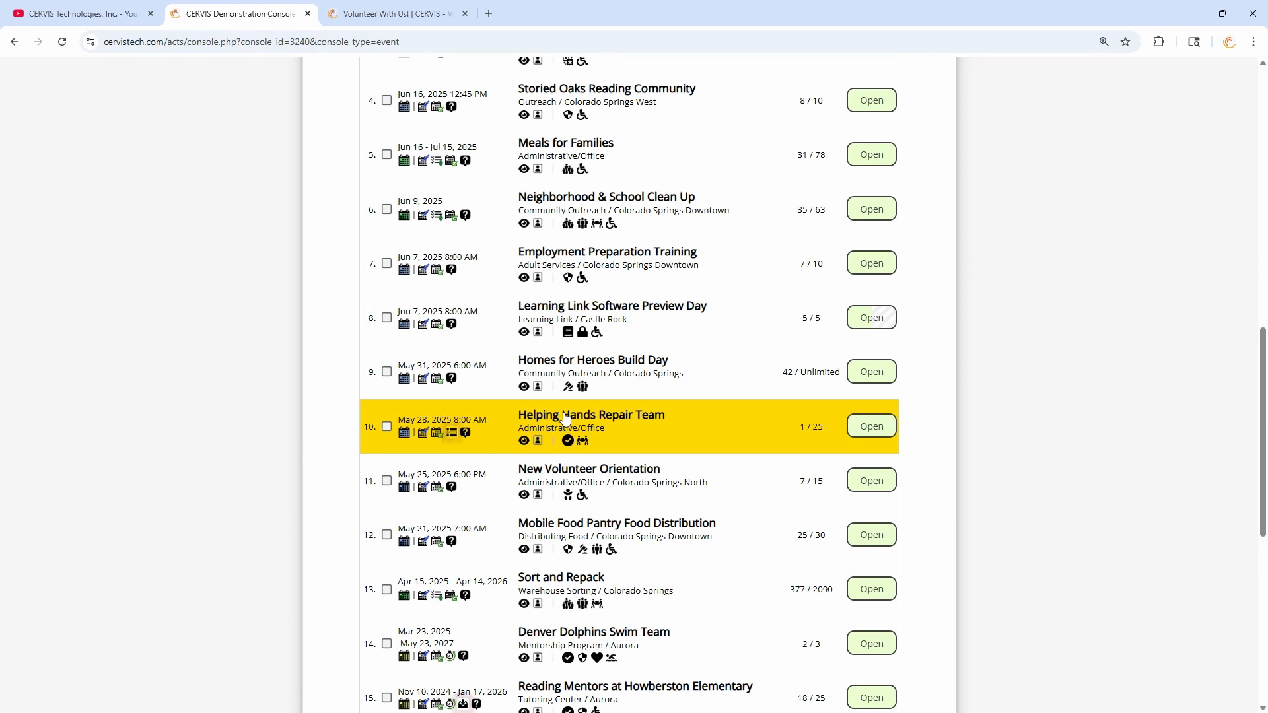
- Check that Helping Hands Repair Team's Advanced Options set self-registration approval to Yes, then return to its options page
left_click(565, 420)
left_click(443, 285)
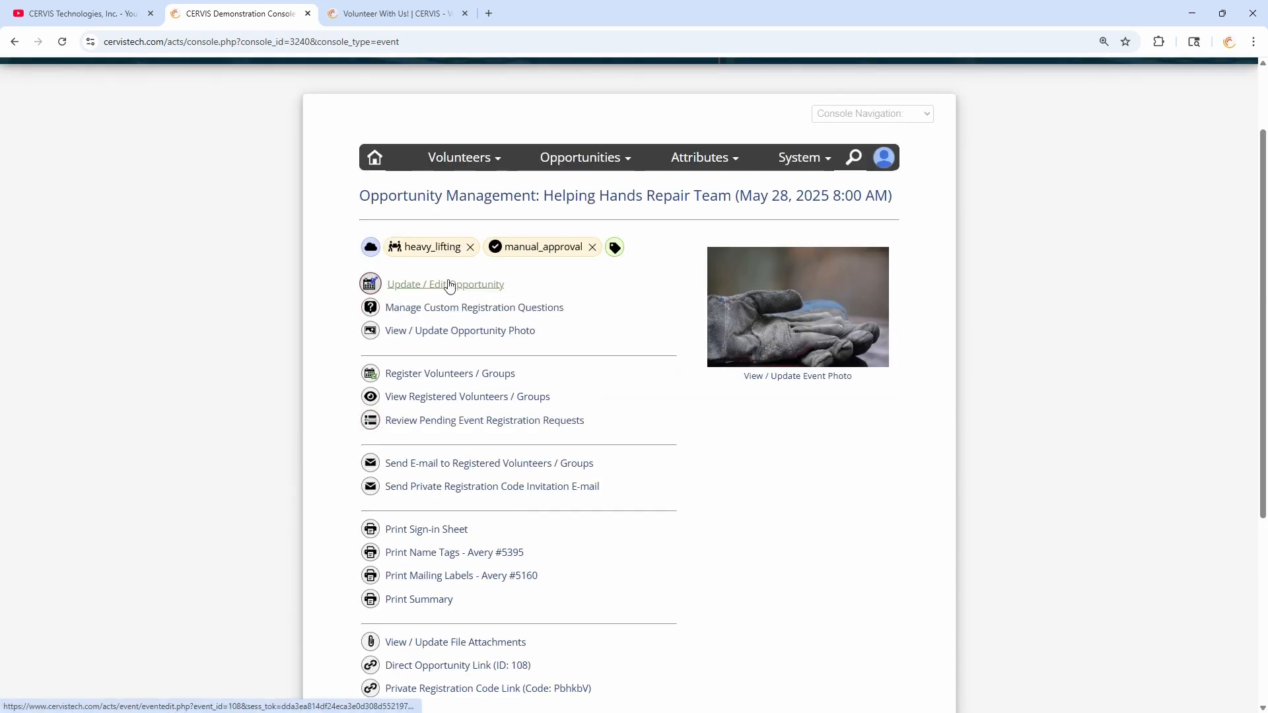
scroll(512, 274, "down", 9)
scroll(507, 274, "down", 8)
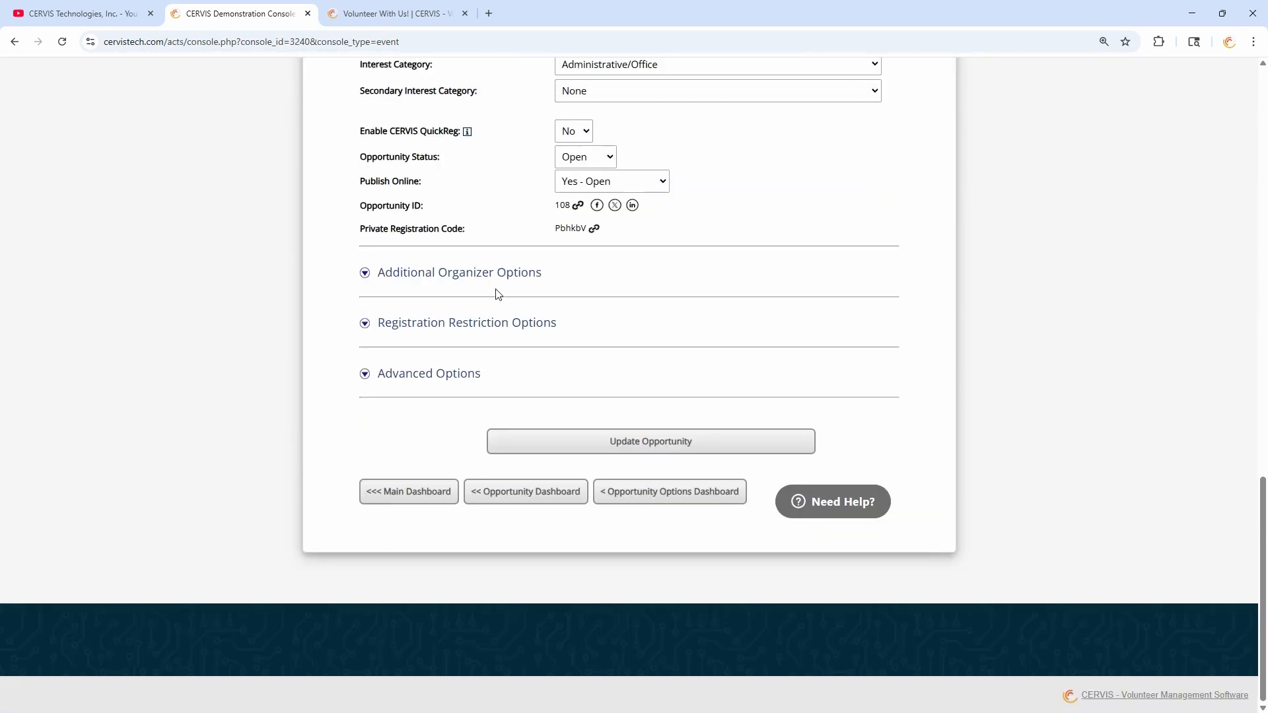
left_click(435, 376)
scroll(462, 363, "down", 10)
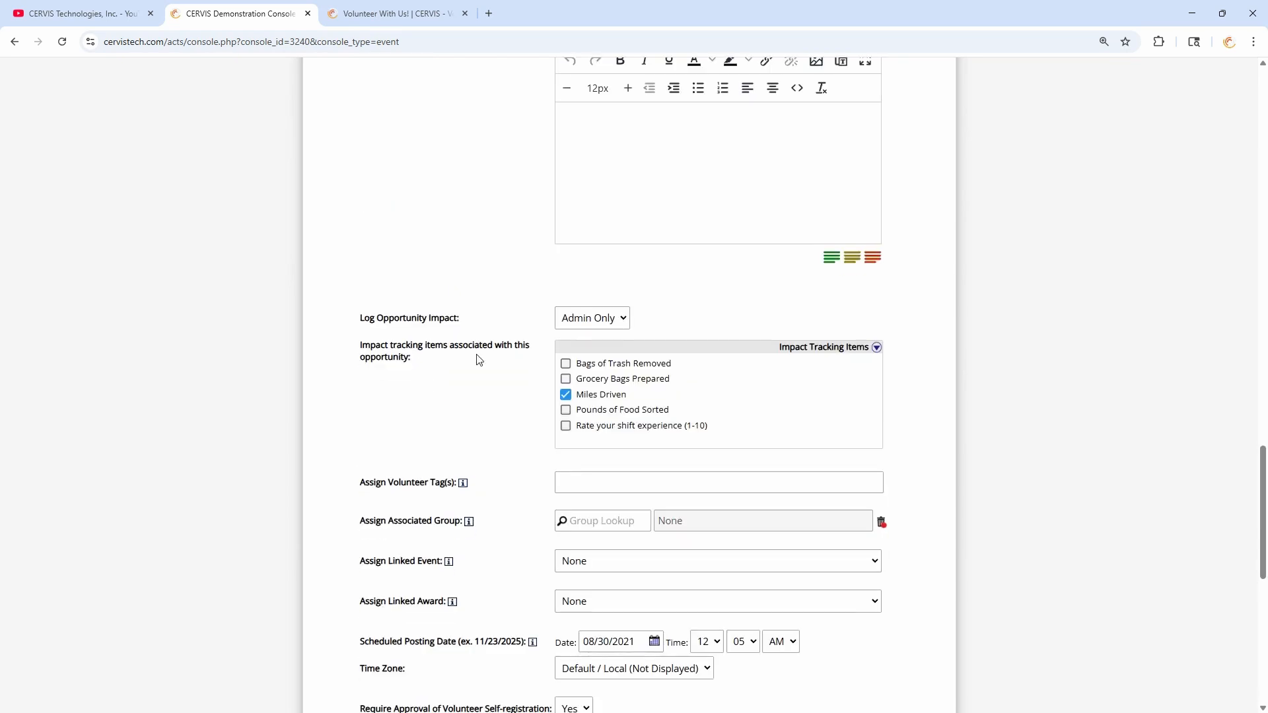
left_click_drag(360, 312, 553, 312)
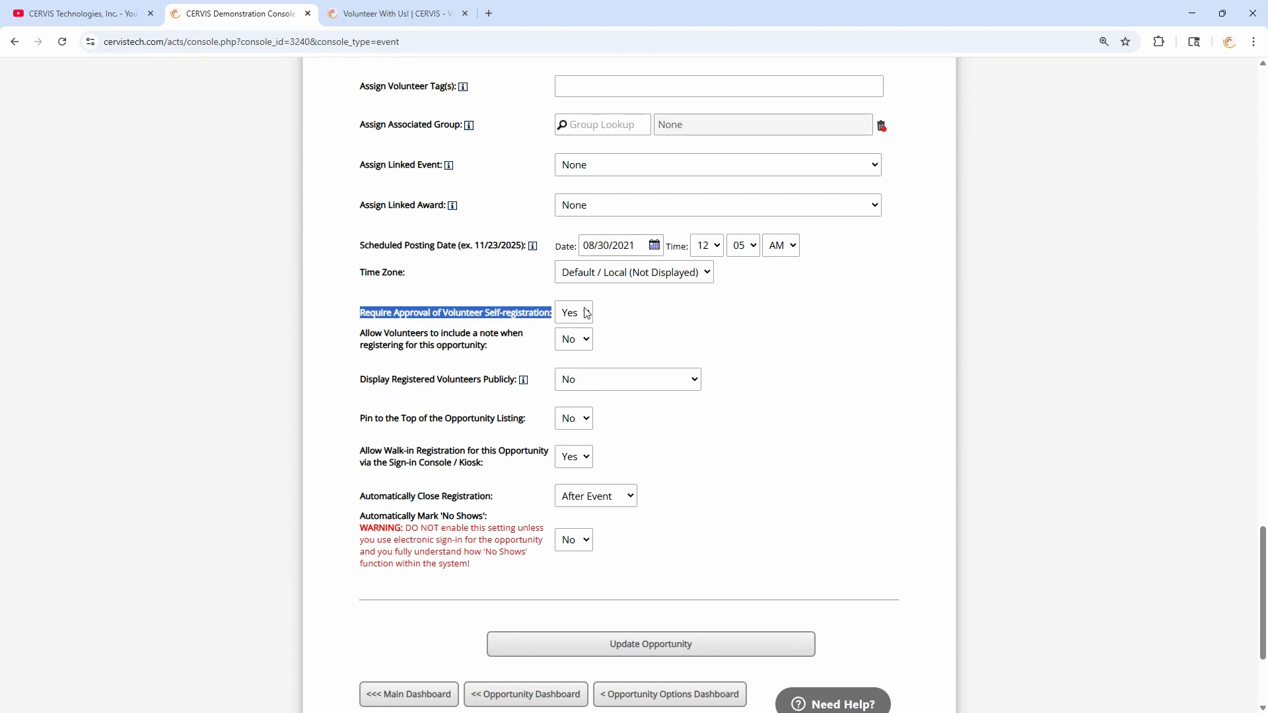
left_click(626, 318)
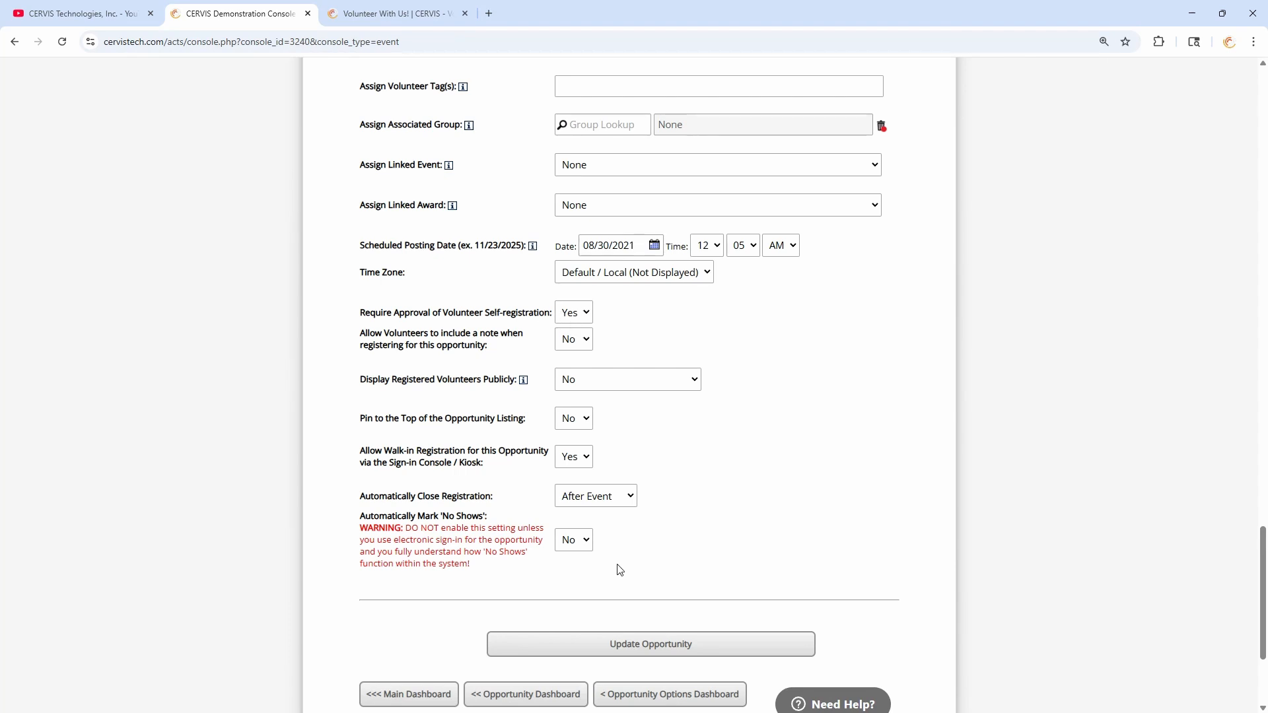
left_click(661, 694)
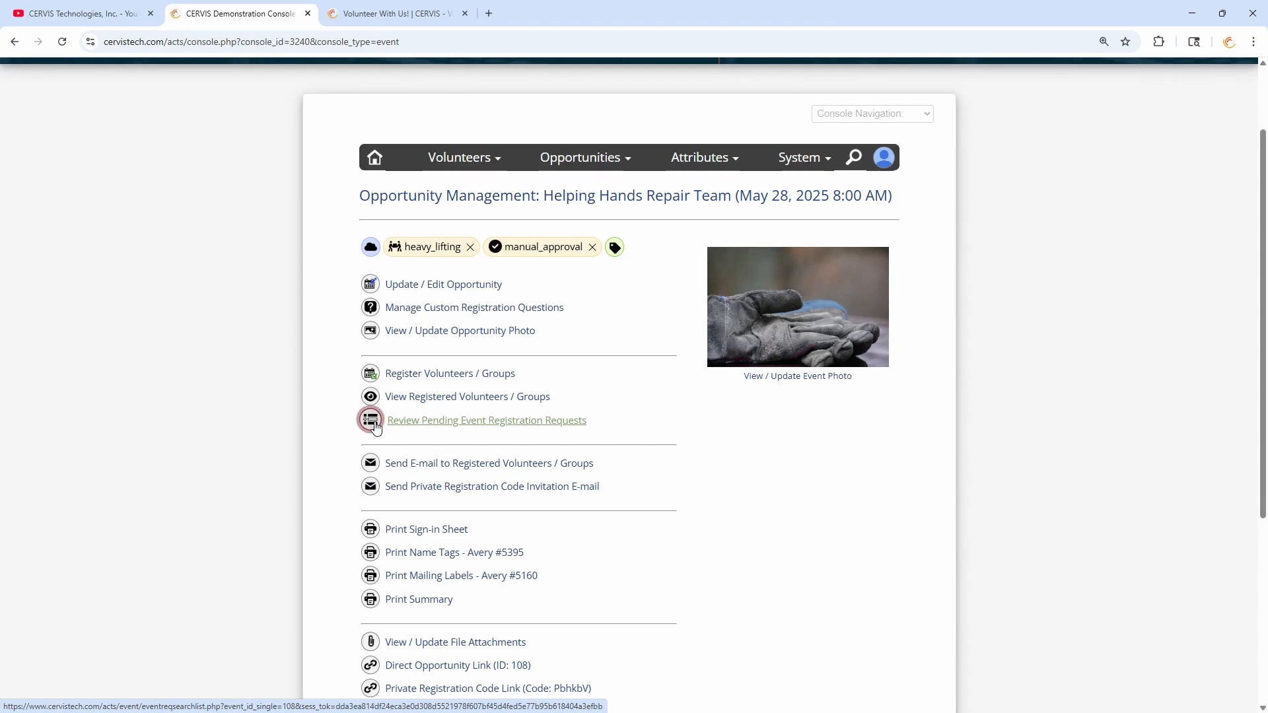
- Review the 11 pending registration requests for Helping Hands Repair Team on May 28, 2025, toggling select-all on and off
left_click(445, 422)
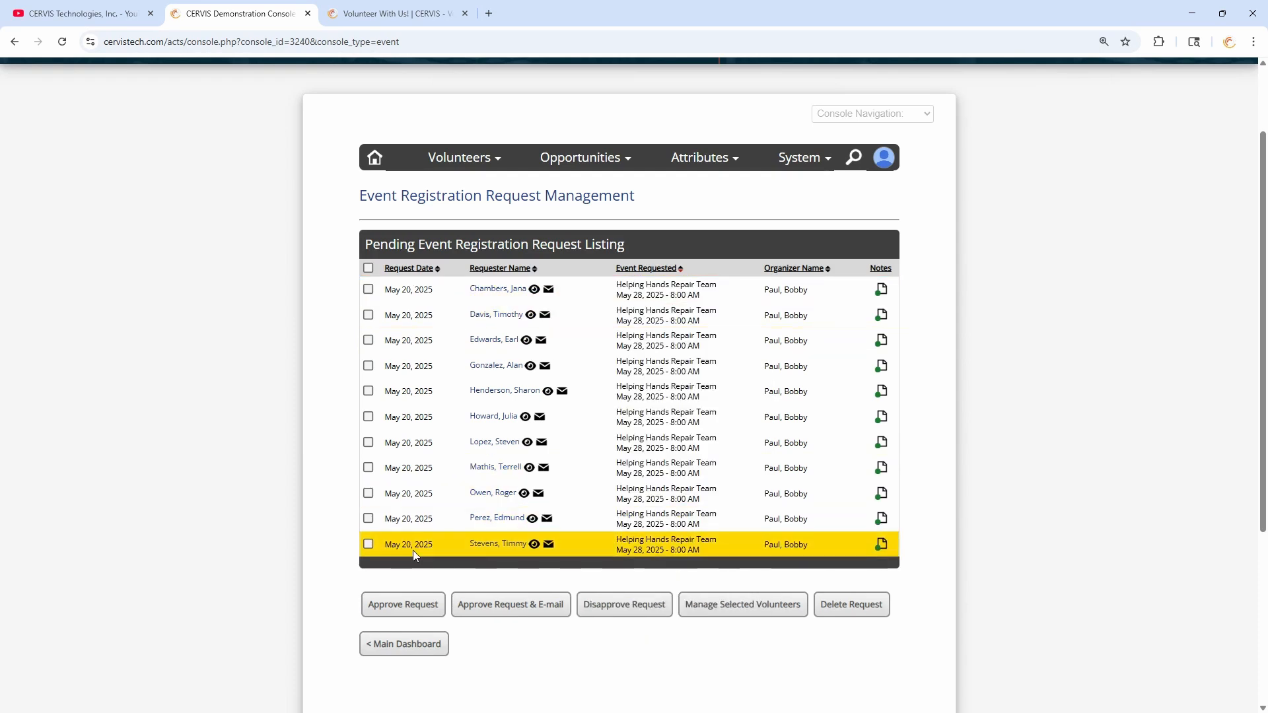
mouse_move(520, 313)
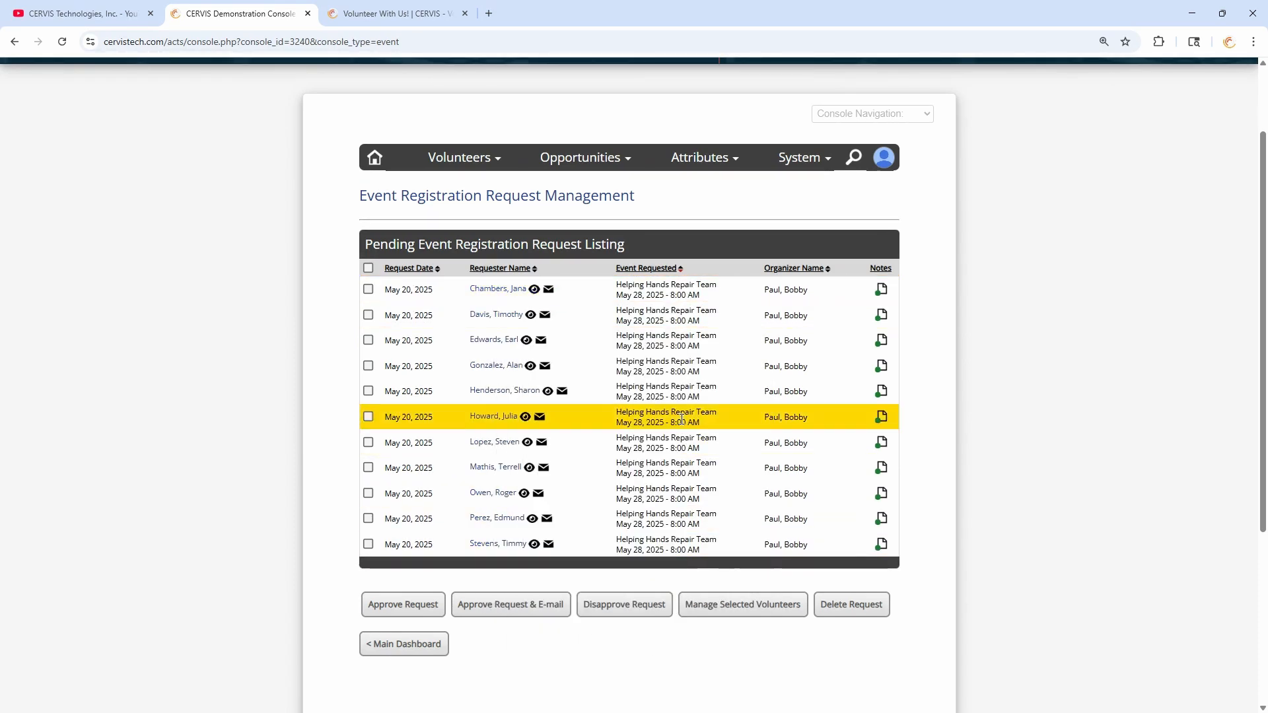
left_click_drag(635, 285, 696, 293)
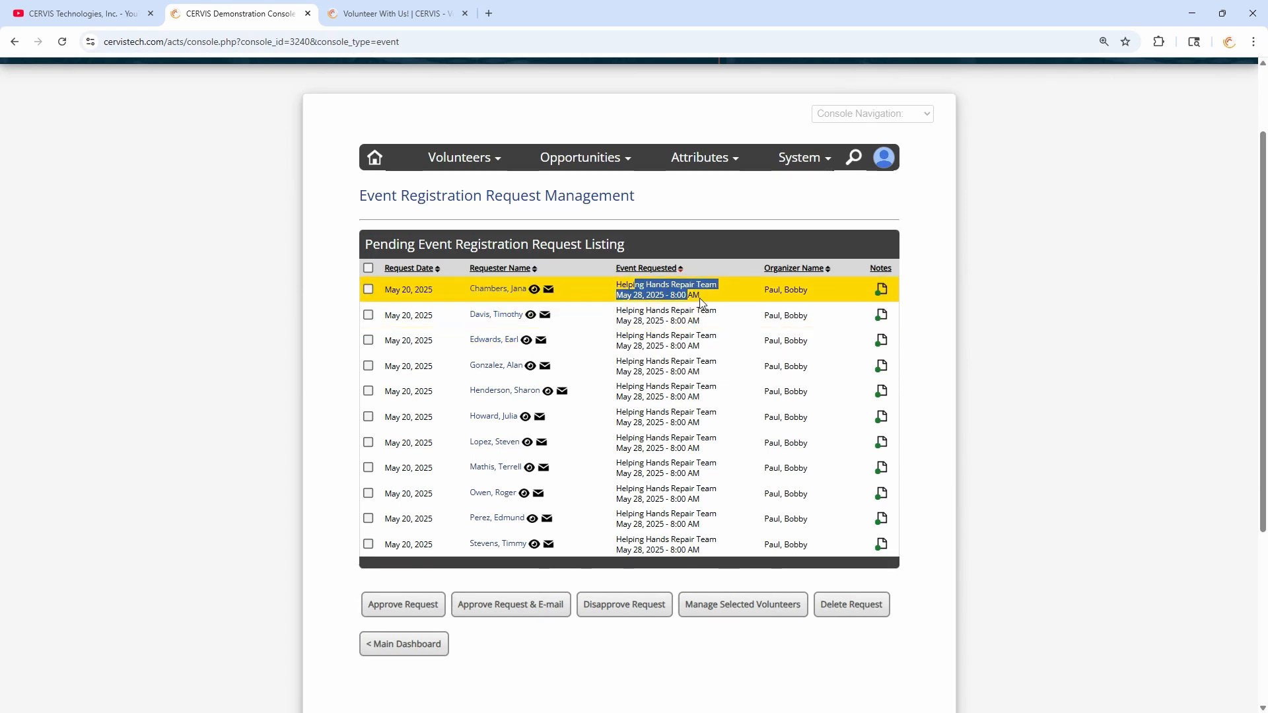
left_click(700, 297)
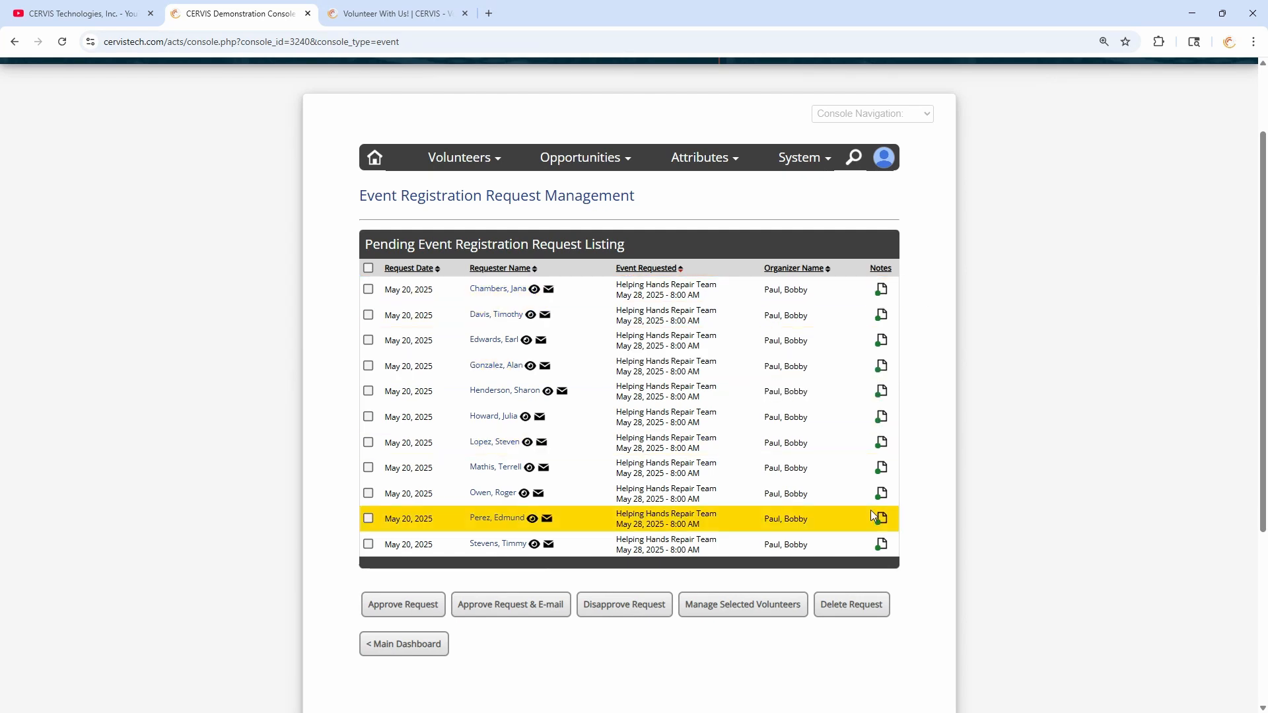
left_click(368, 268)
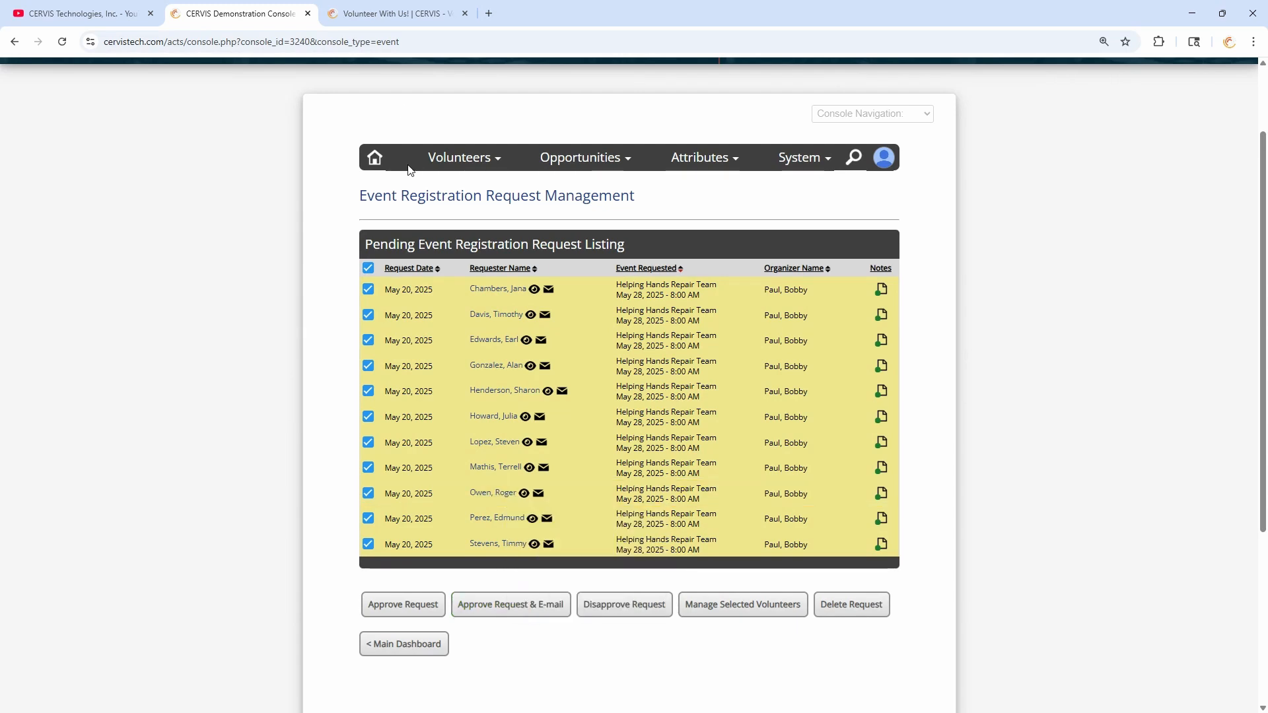
left_click(368, 266)
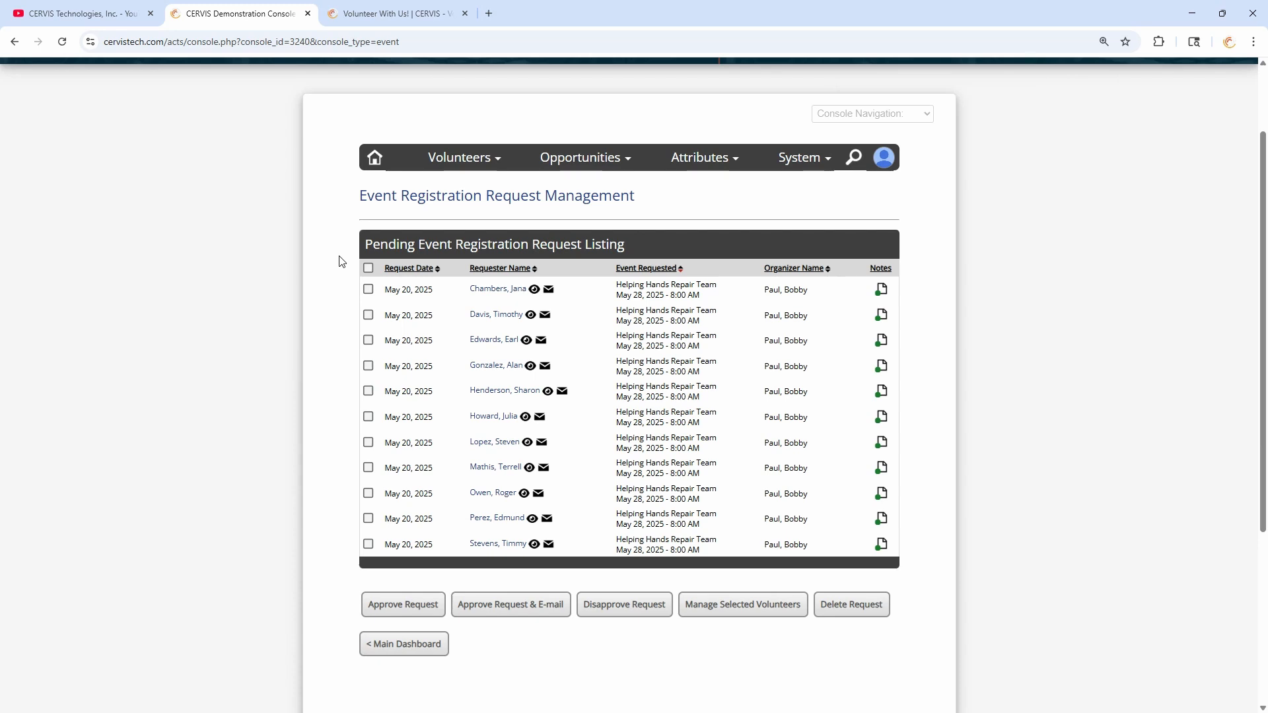
- Go back to the main dashboard and bring up the list of existing opportunities
left_click(428, 652)
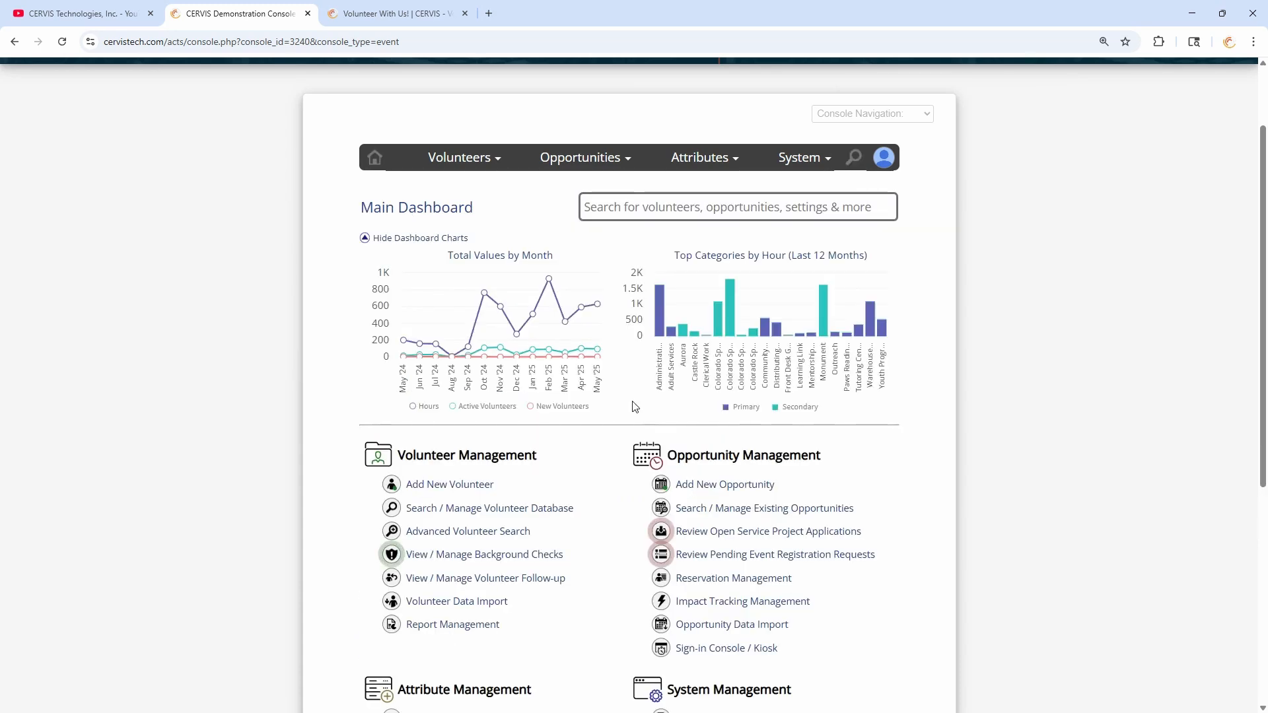
left_click(758, 507)
scroll(608, 414, "down", 7)
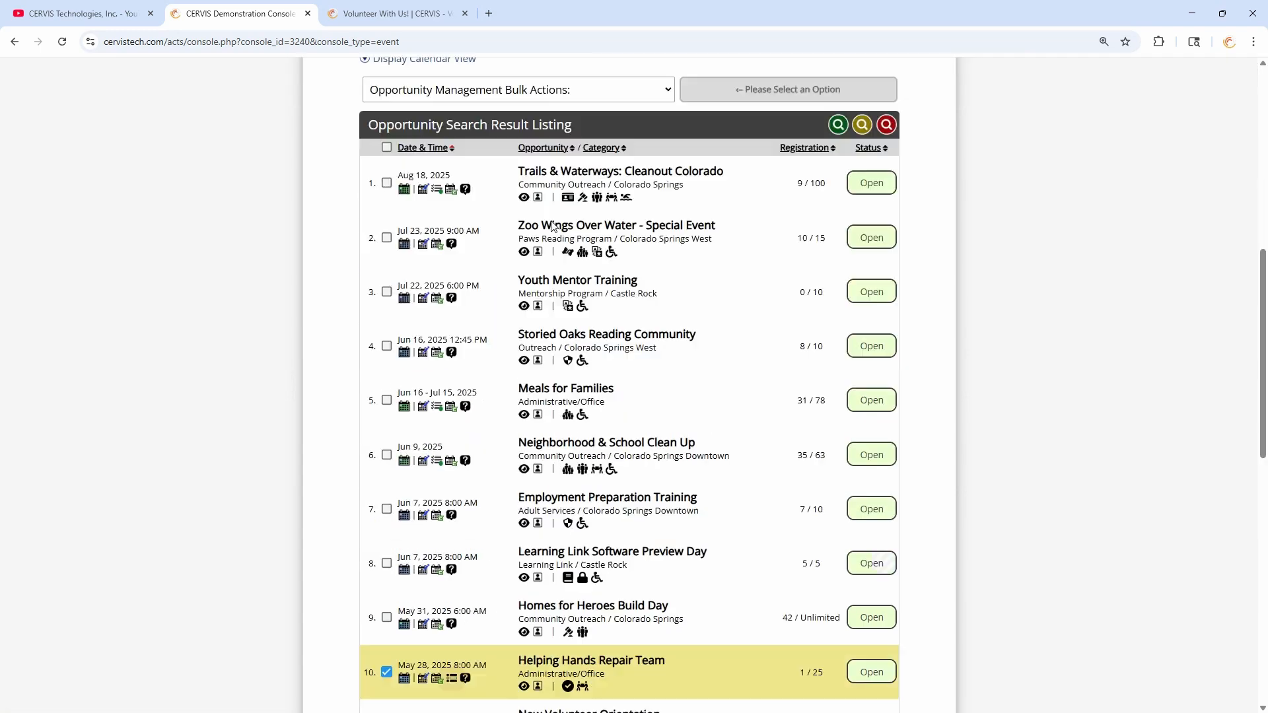
- Edit the first opportunity, Trails & Waterways, and set self-registration approval to 'Yes - 1st Time Only'
left_click(422, 192)
scroll(470, 227, "down", 15)
scroll(489, 310, "down", 10)
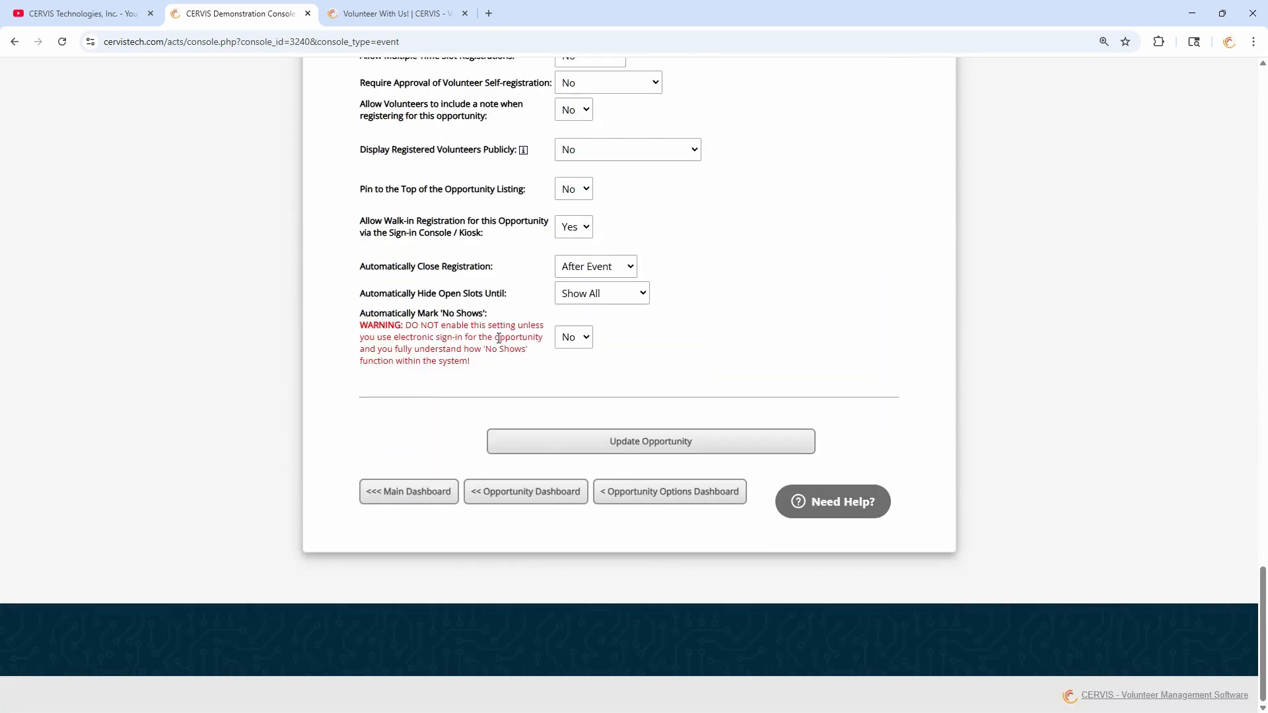
scroll(609, 285, "up", 3)
left_click(609, 283)
left_click(613, 339)
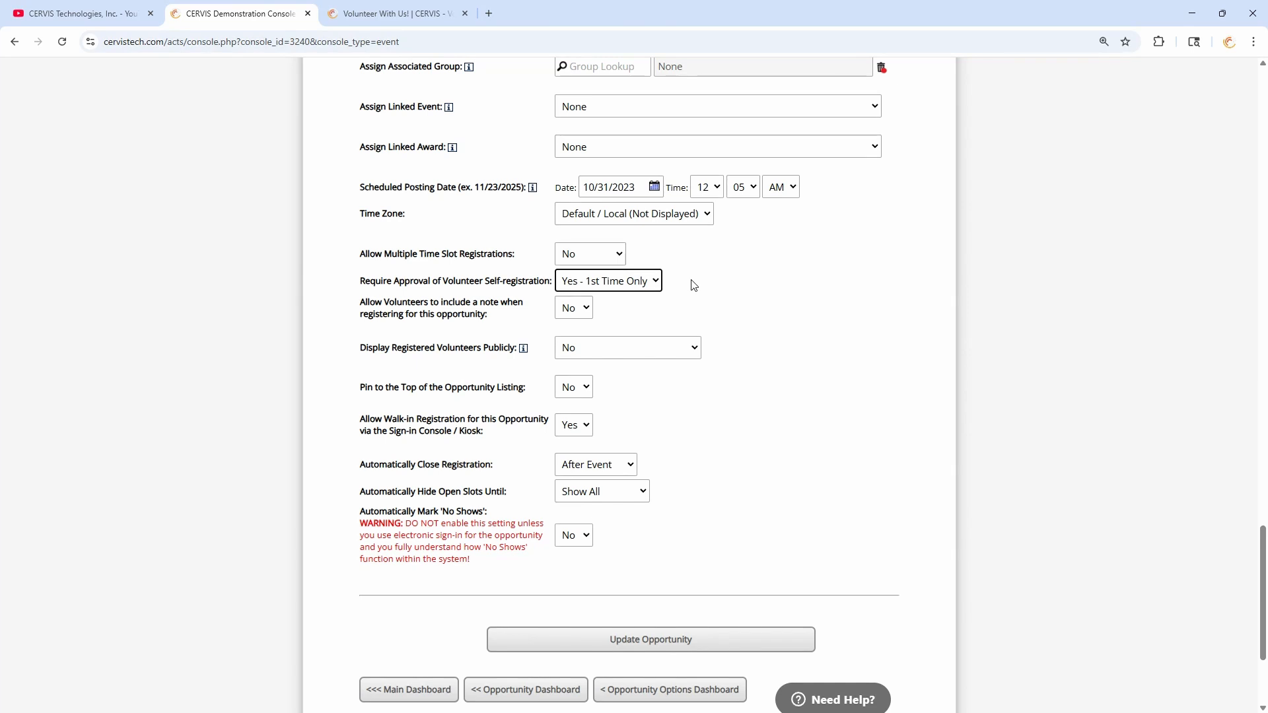
- Leave the Trails & Waterways edit page for the Opportunity Dashboard and browse the open opportunities listing
left_click(692, 286)
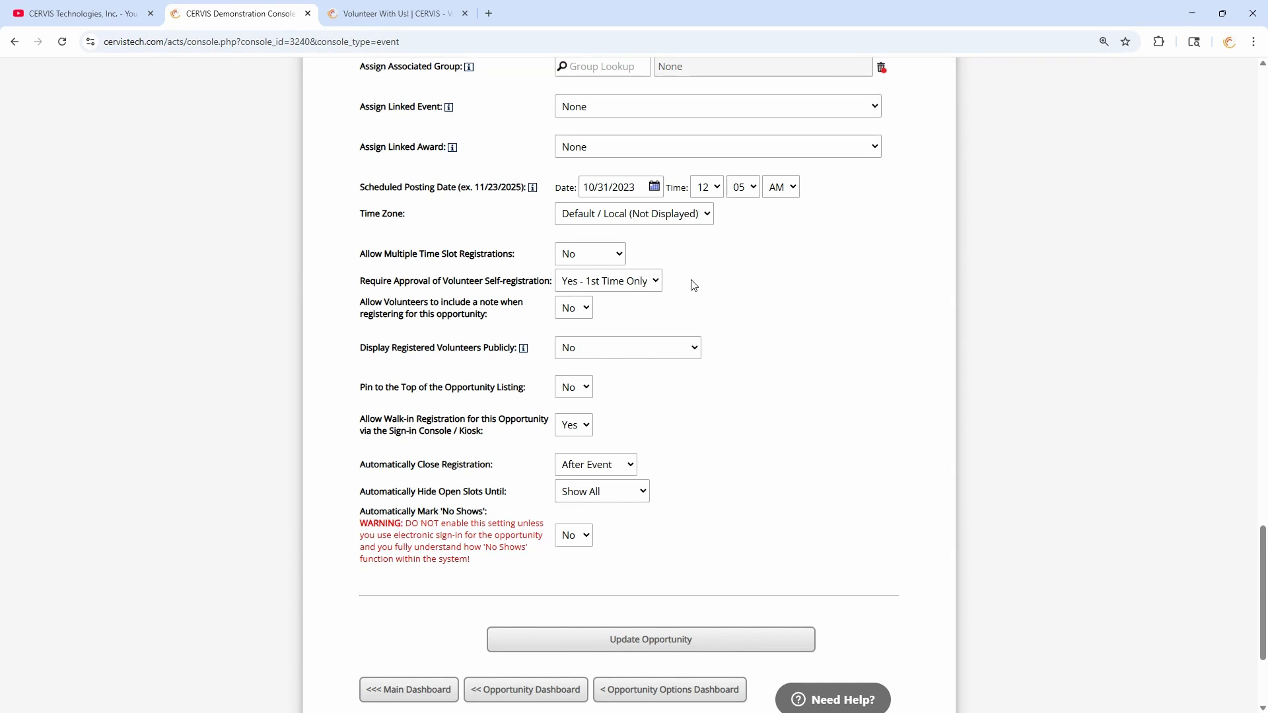
left_click(544, 691)
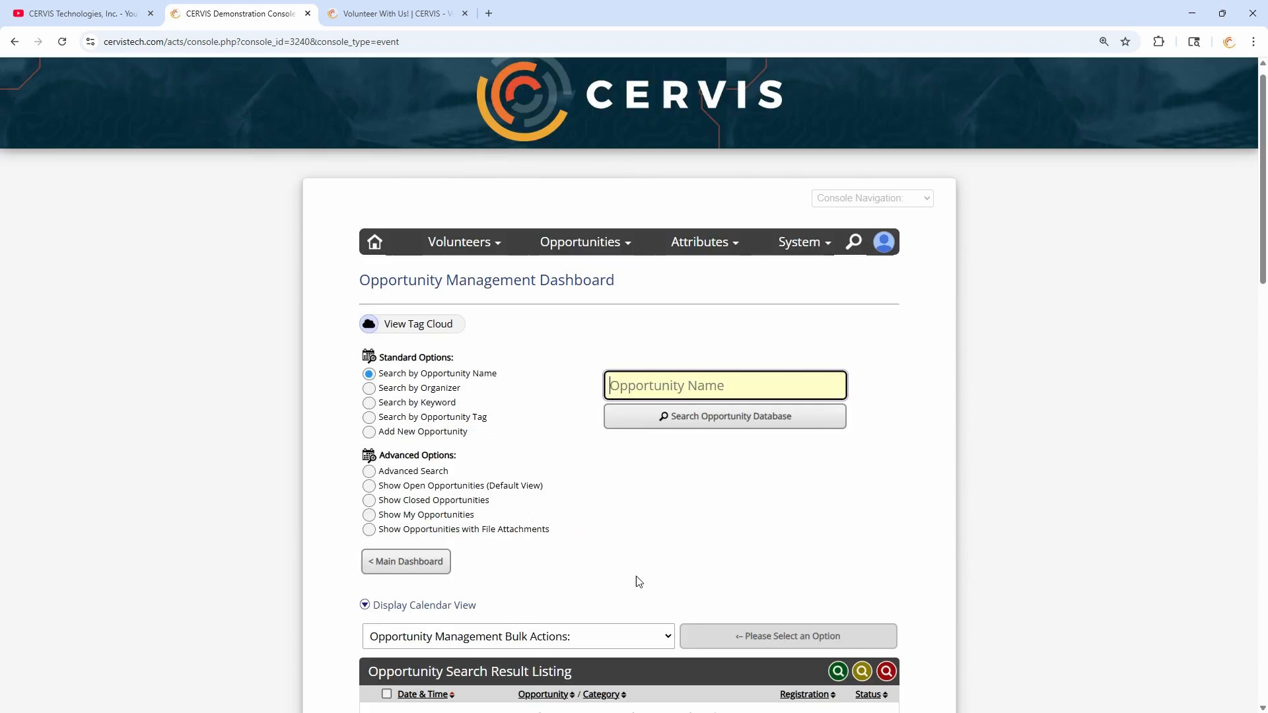
scroll(632, 266, "down", 5)
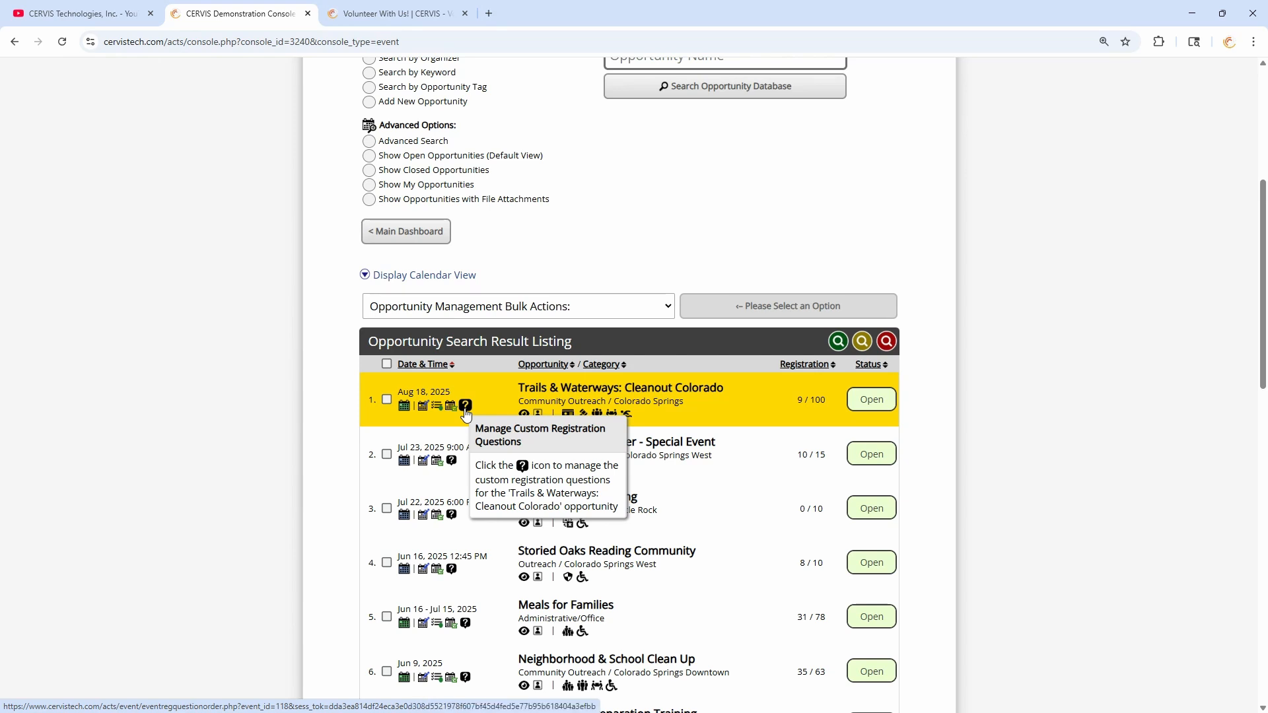
scroll(574, 260, "down", 5)
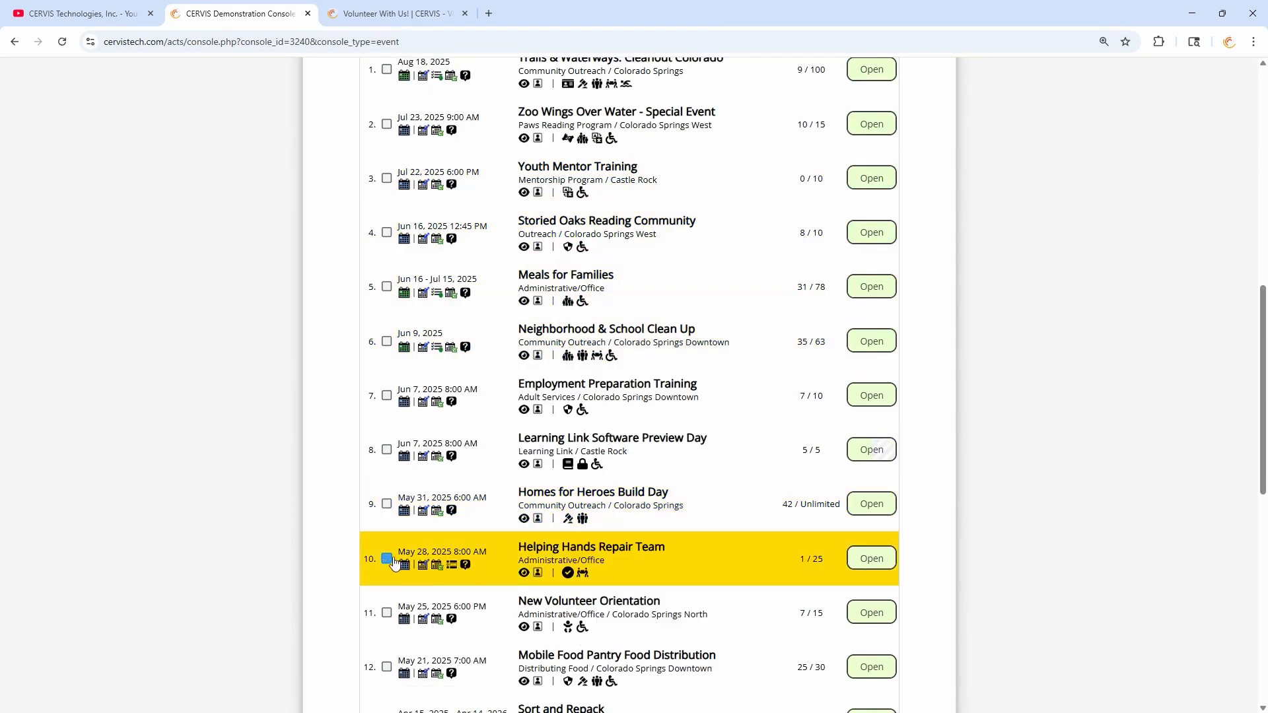
scroll(595, 492, "up", 3)
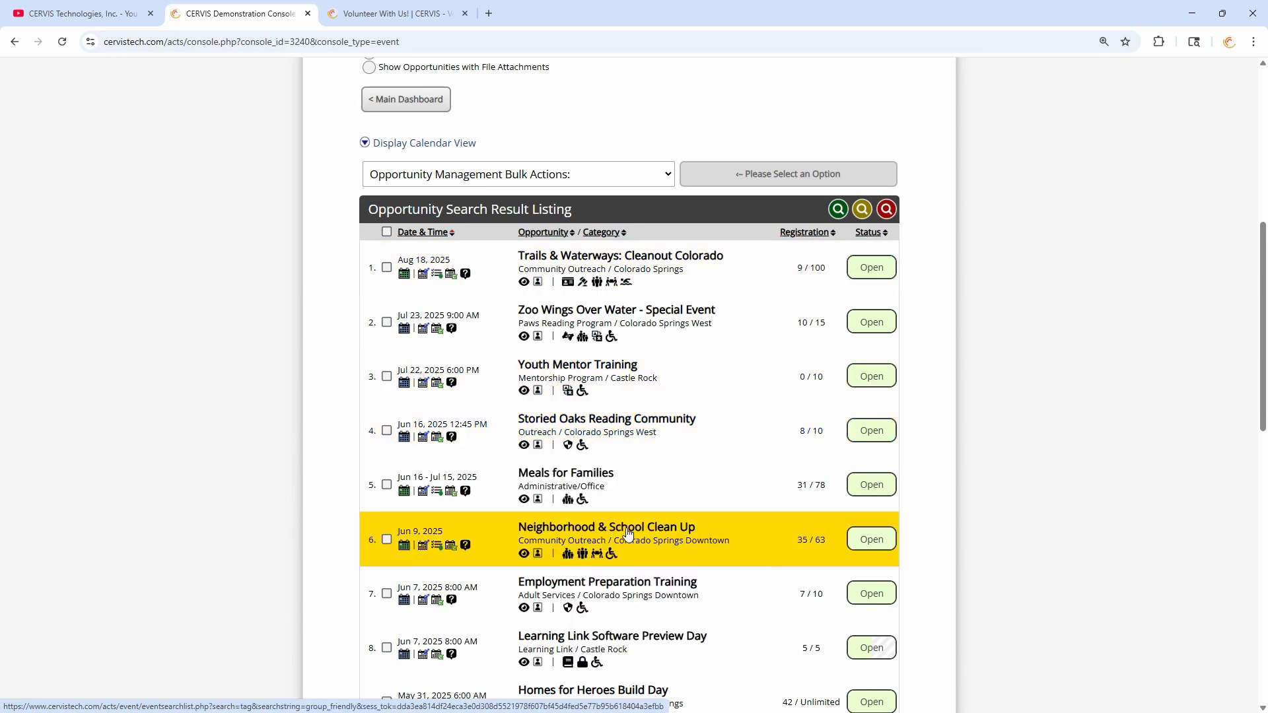
scroll(631, 514, "down", 6)
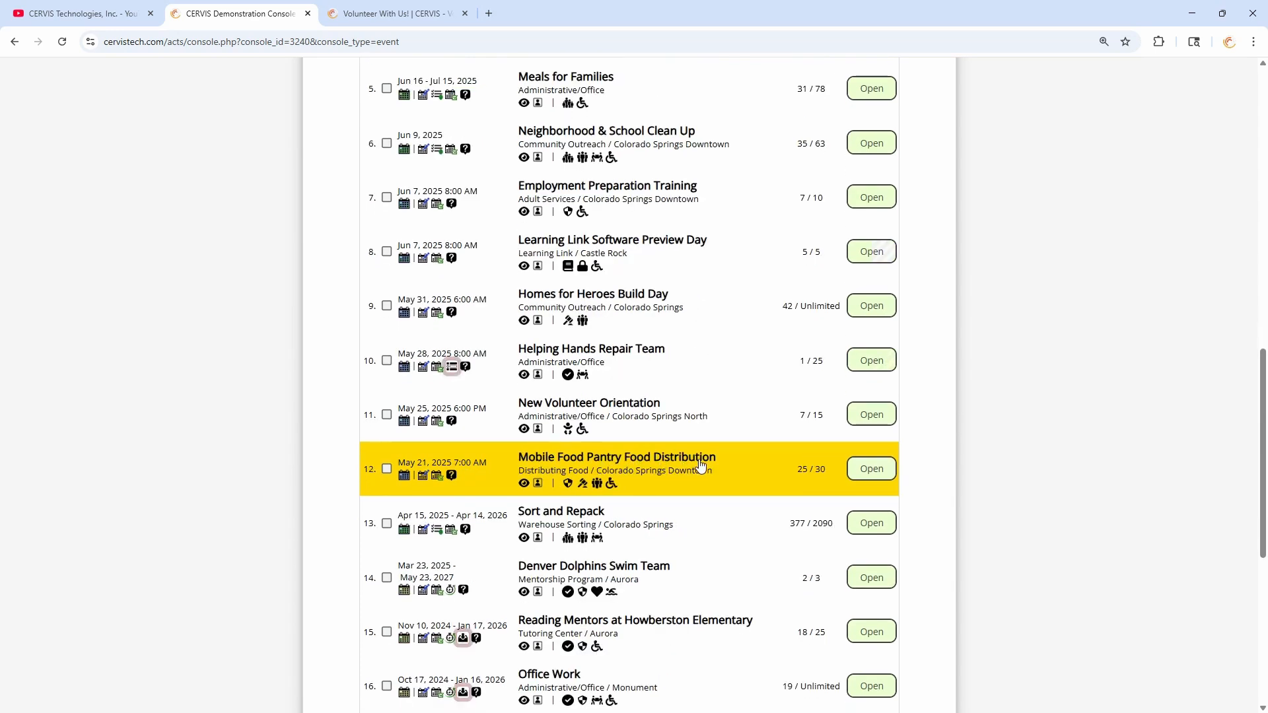
scroll(700, 464, "up", 1)
scroll(702, 462, "up", 3)
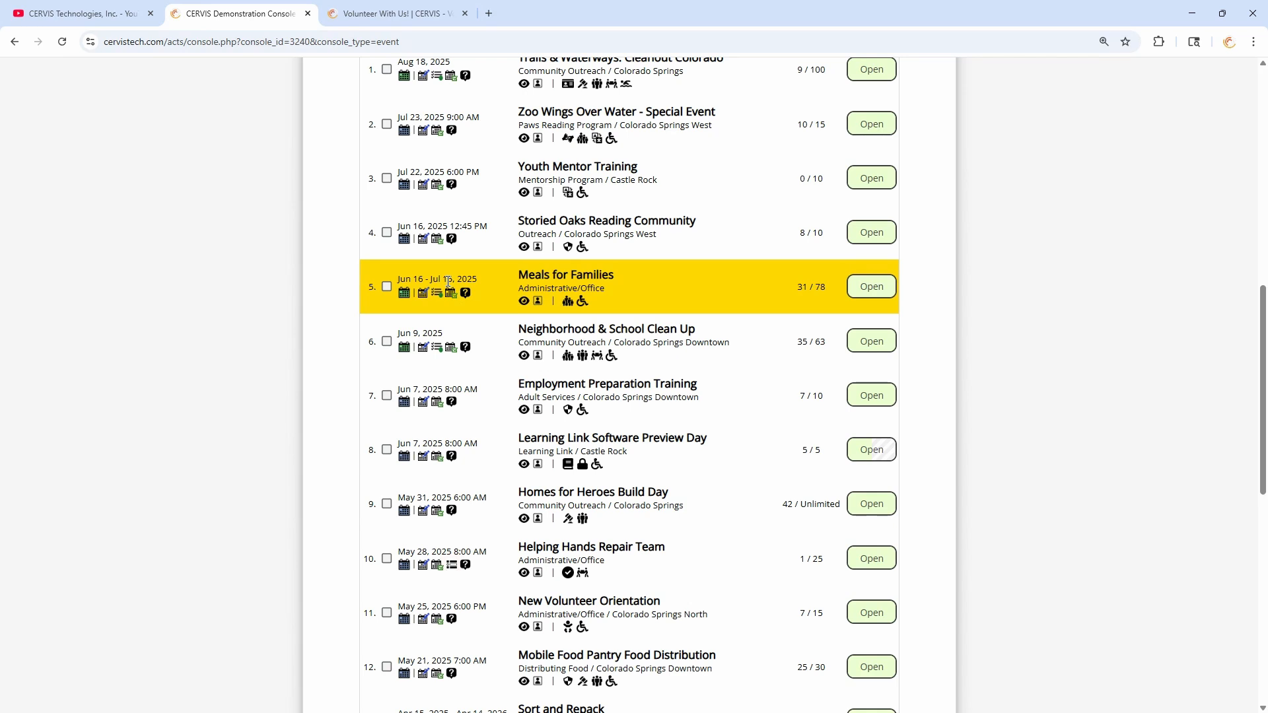
- Review Meals for Families' custom registration questions, ticking the dish-type question, then go to its options page
left_click(466, 294)
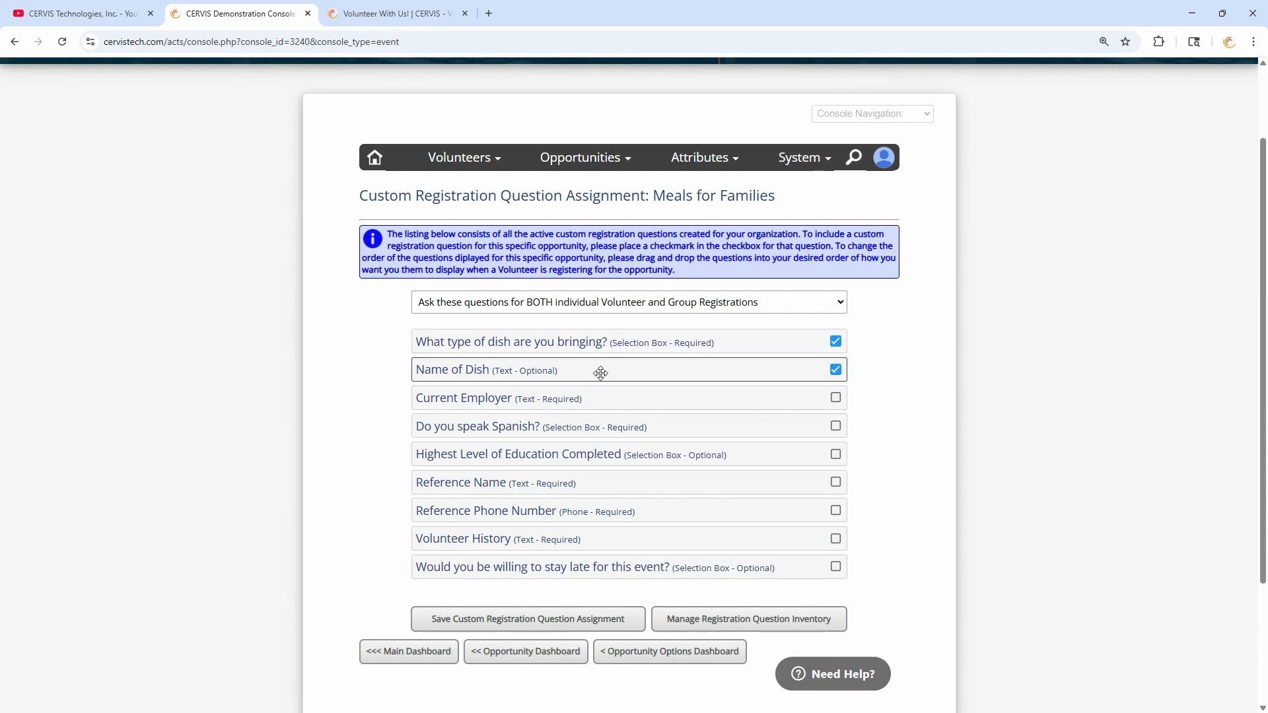
left_click(836, 342)
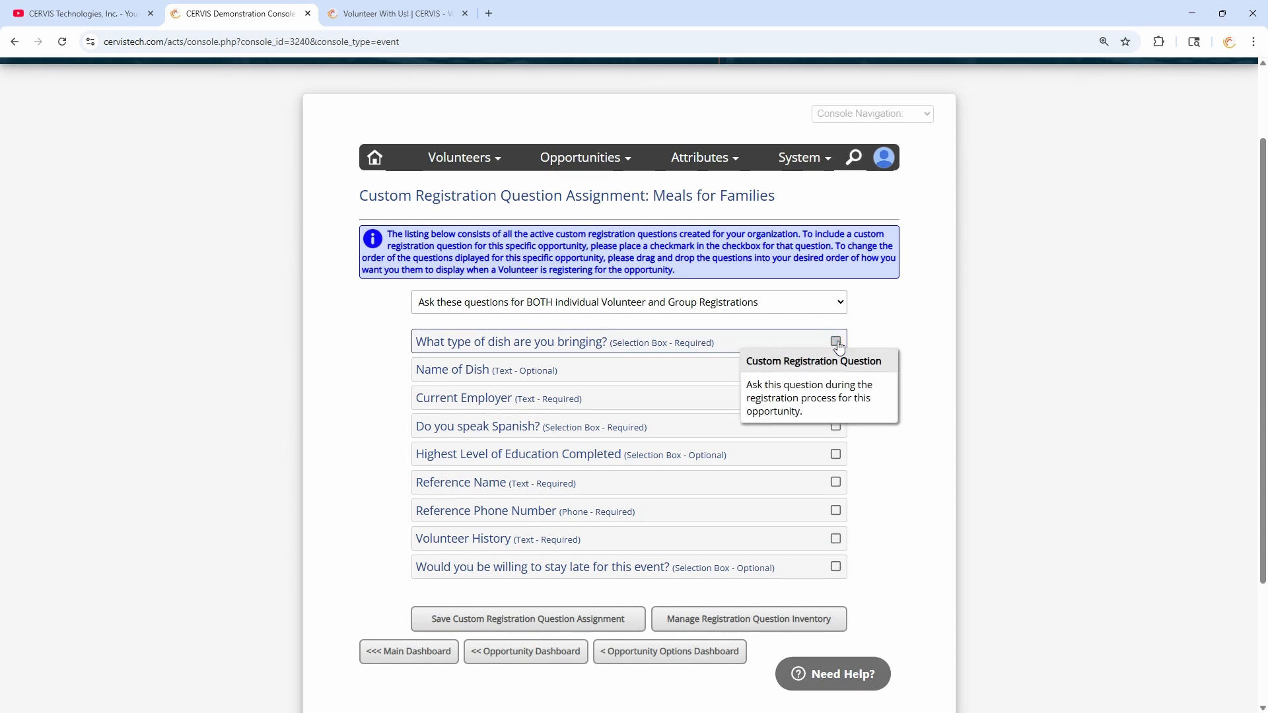
left_click_drag(653, 196, 792, 200)
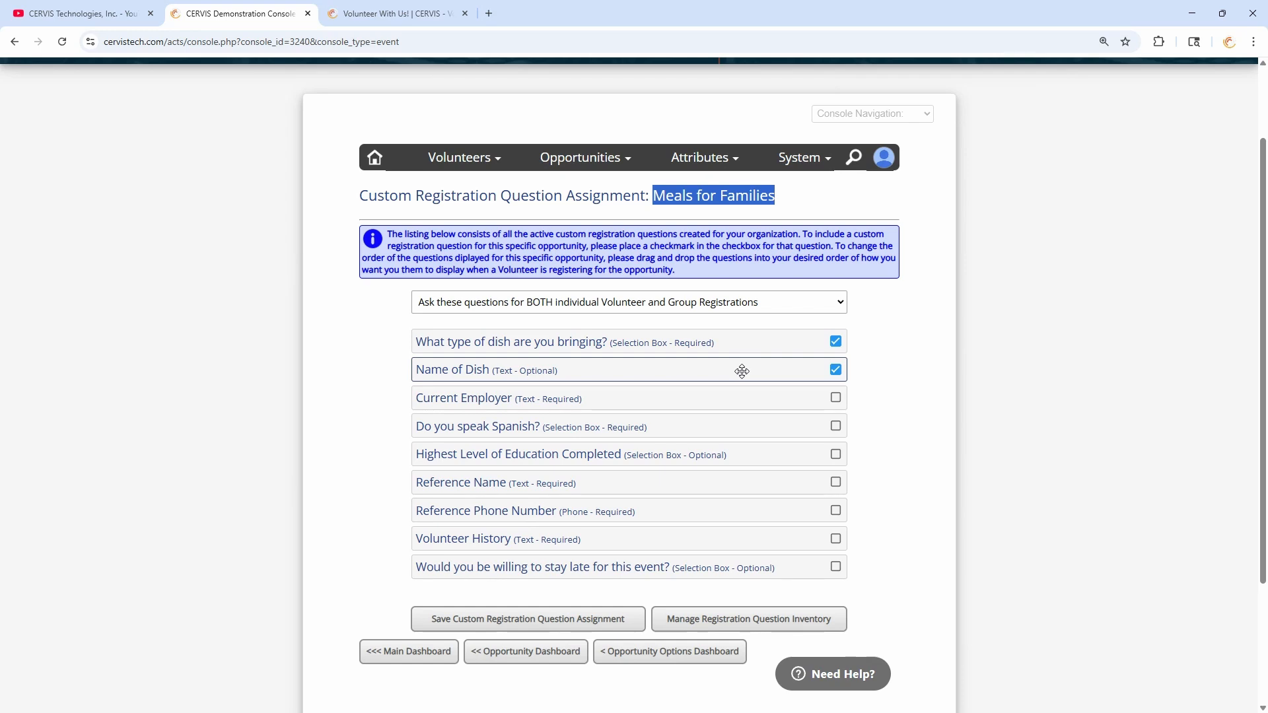
left_click(672, 655)
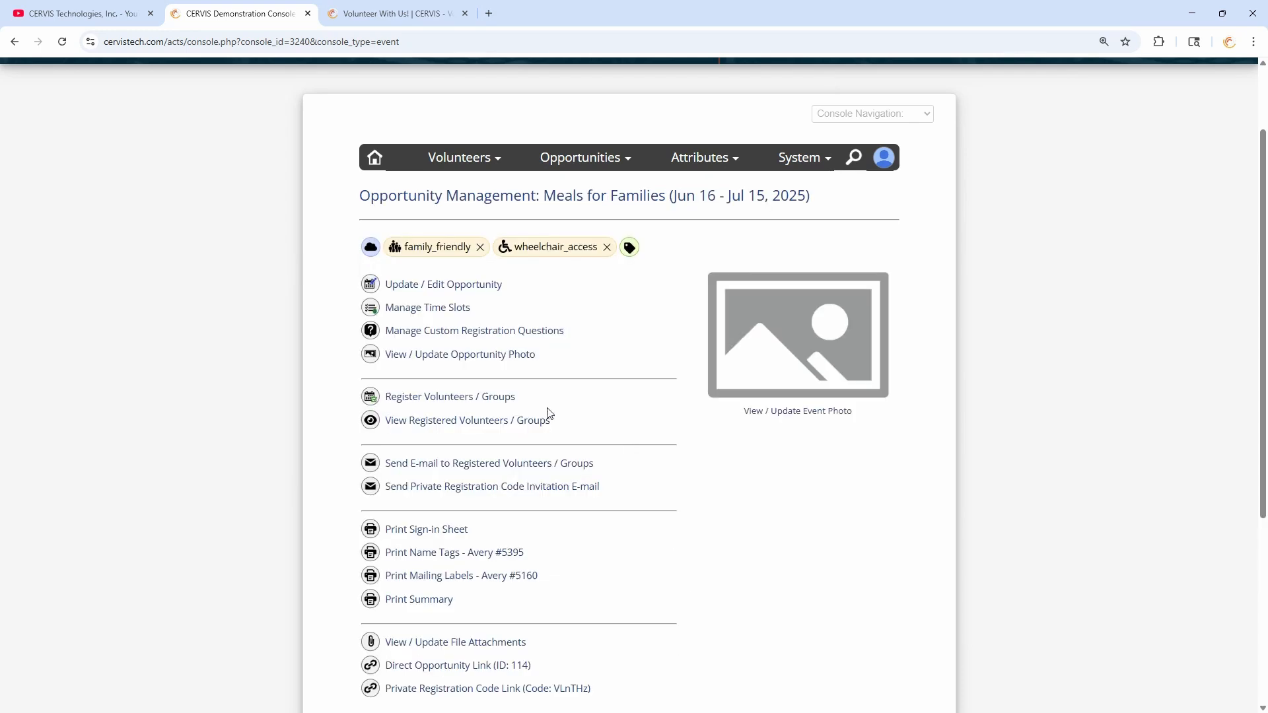
- Open Meals for Families registrations and inspect the first volunteer's answers, keeping Salad as the dish type
left_click(473, 398)
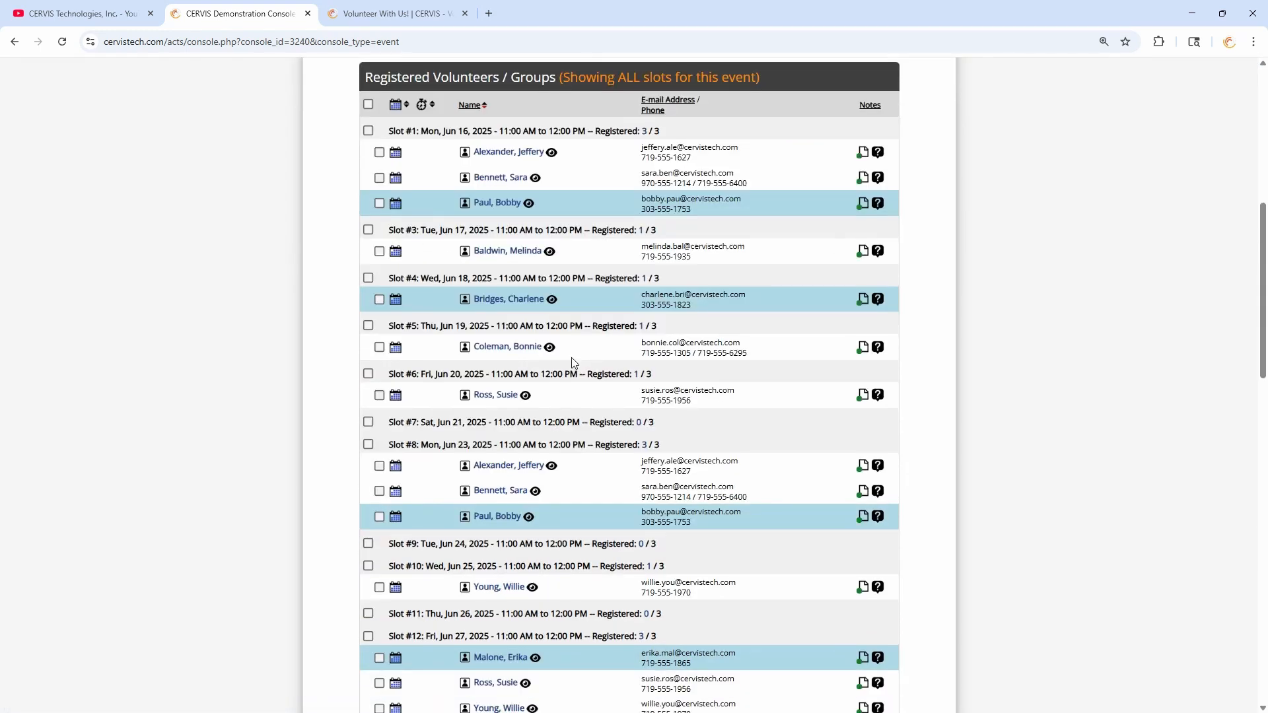
scroll(608, 199, "up", 2)
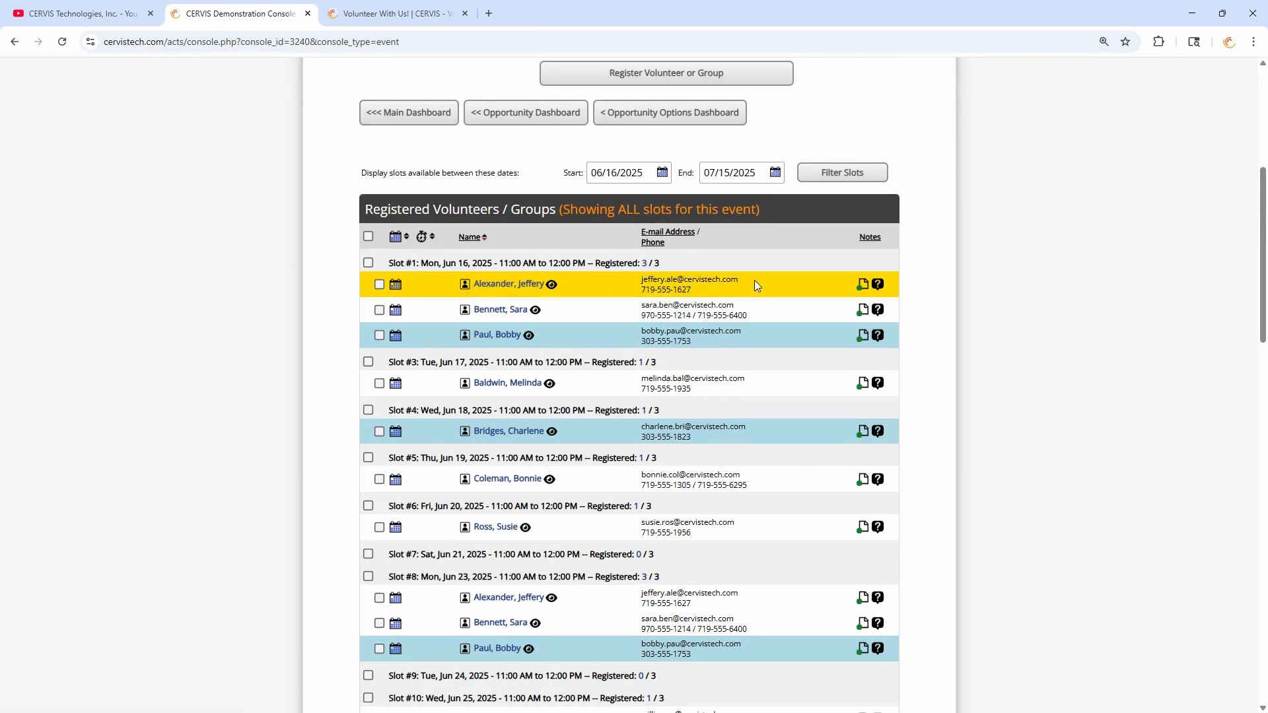
left_click(878, 286)
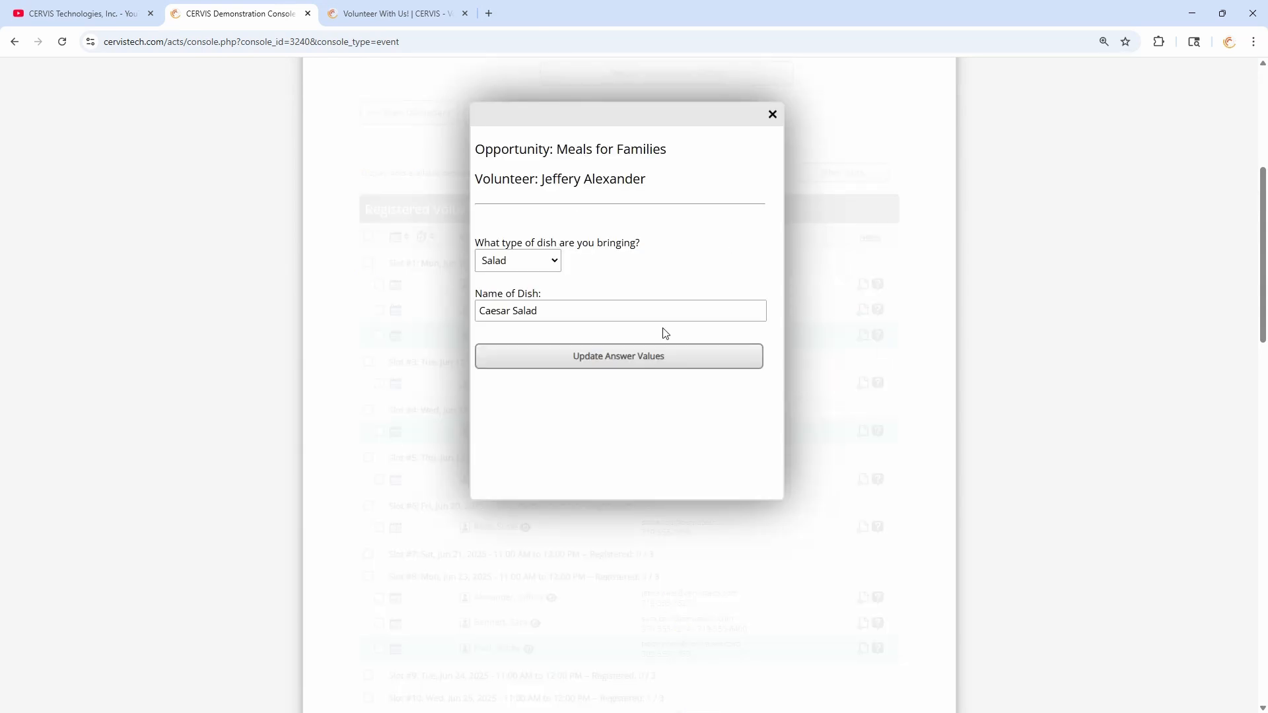
left_click(546, 260)
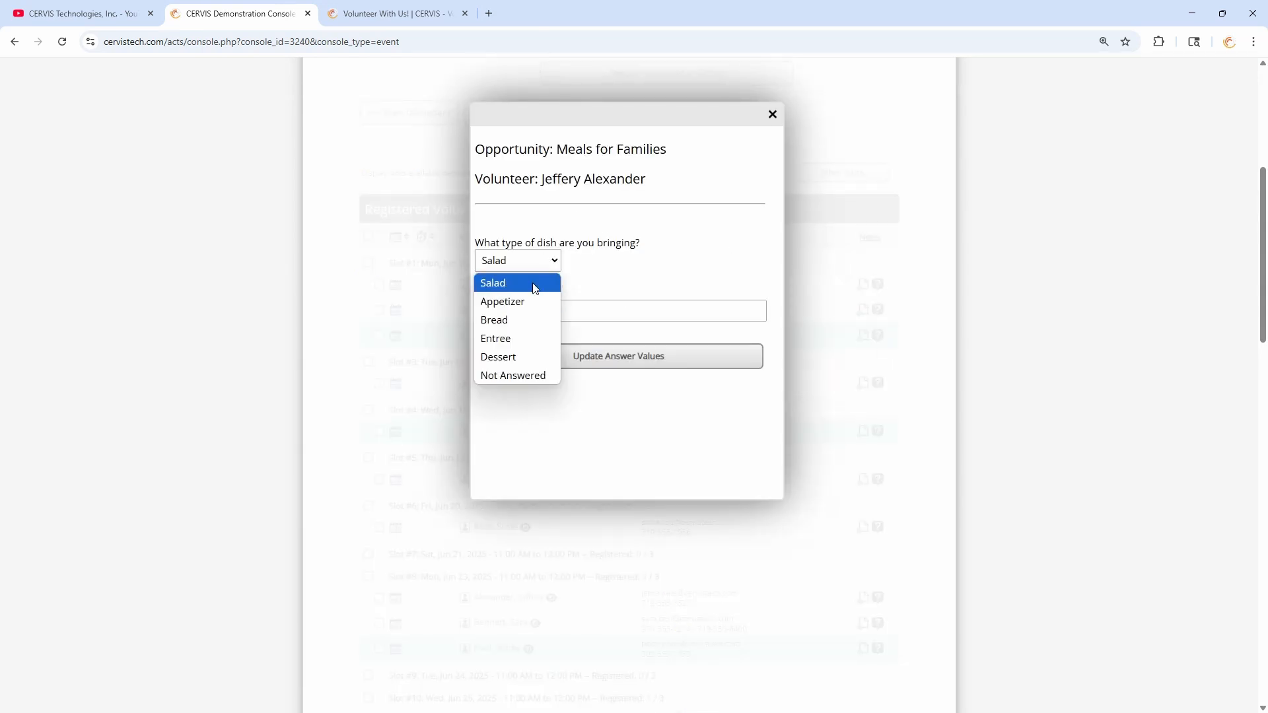
left_click(588, 251)
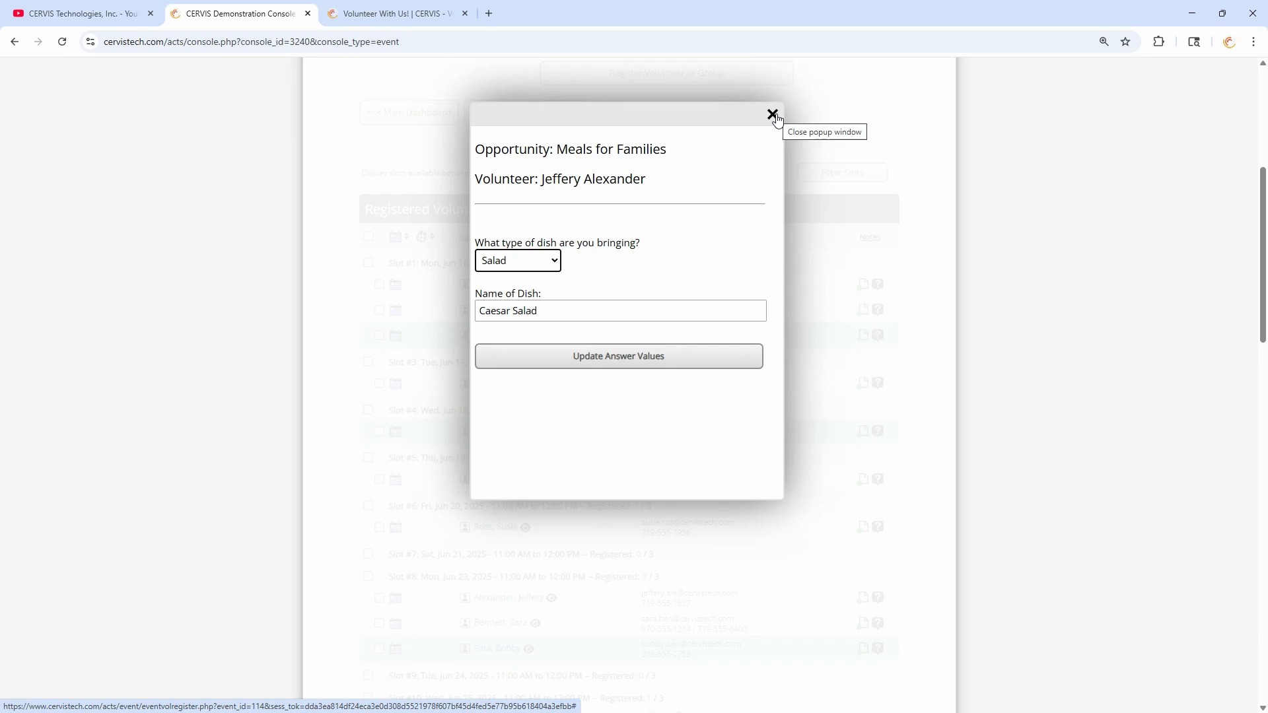
left_click(773, 114)
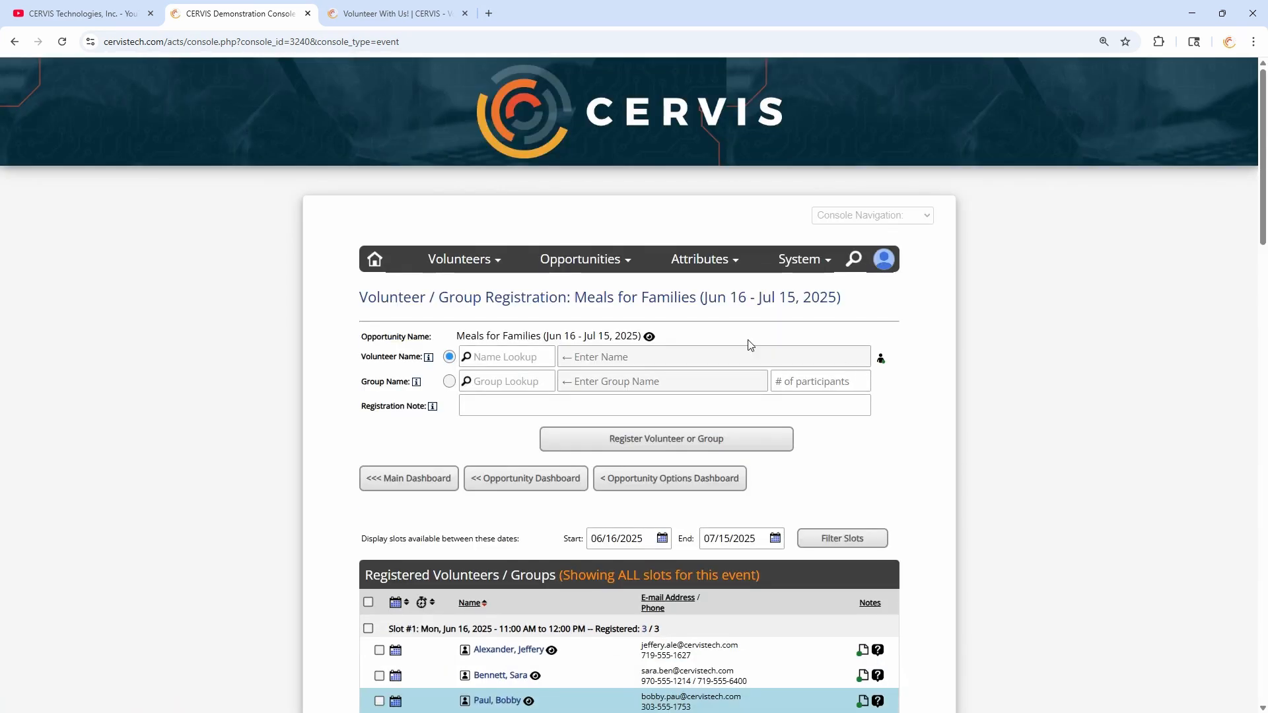
- Open the Update Opportunity form for Meals for Families and locate the public volunteer display setting
left_click(664, 479)
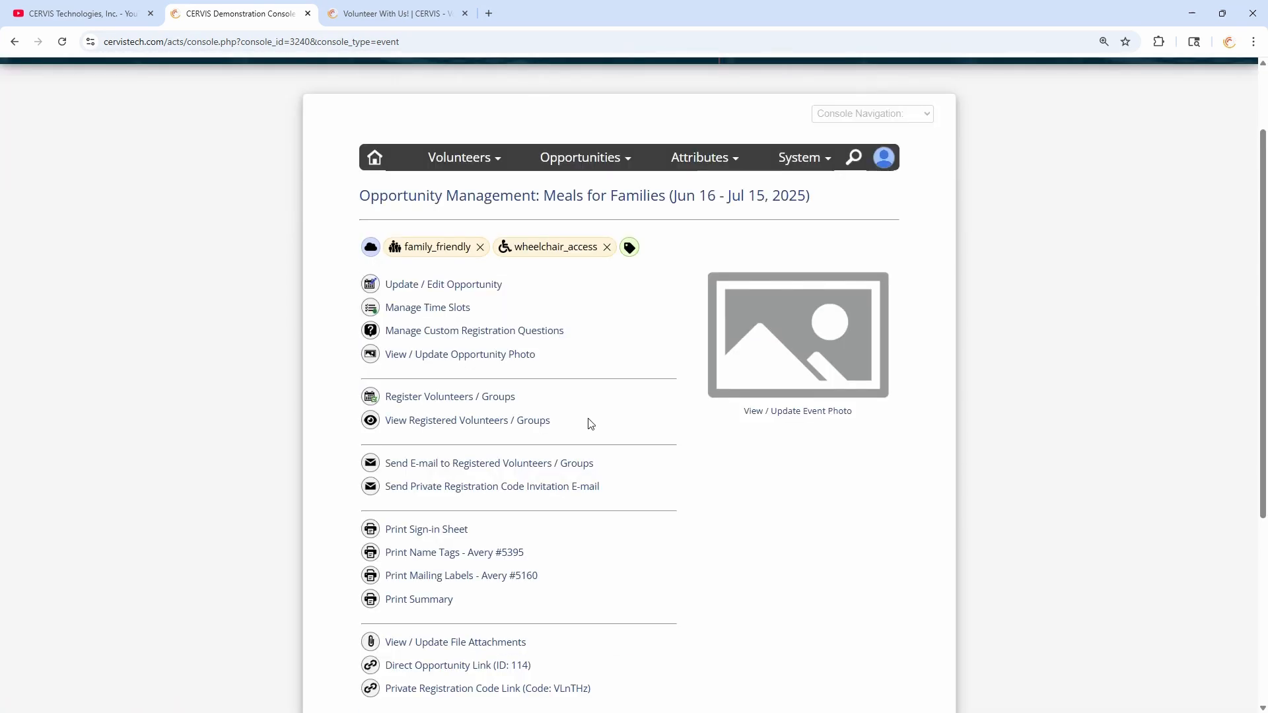
left_click(431, 291)
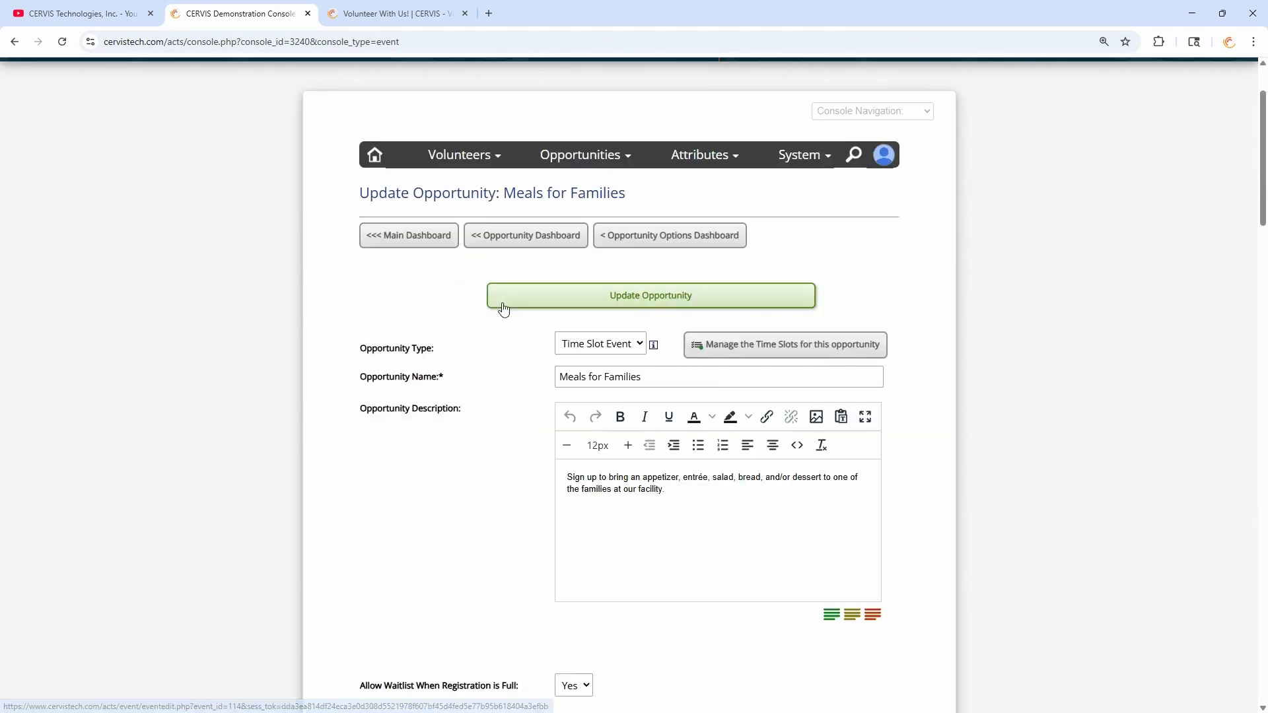
scroll(504, 305, "down", 20)
scroll(529, 277, "up", 1)
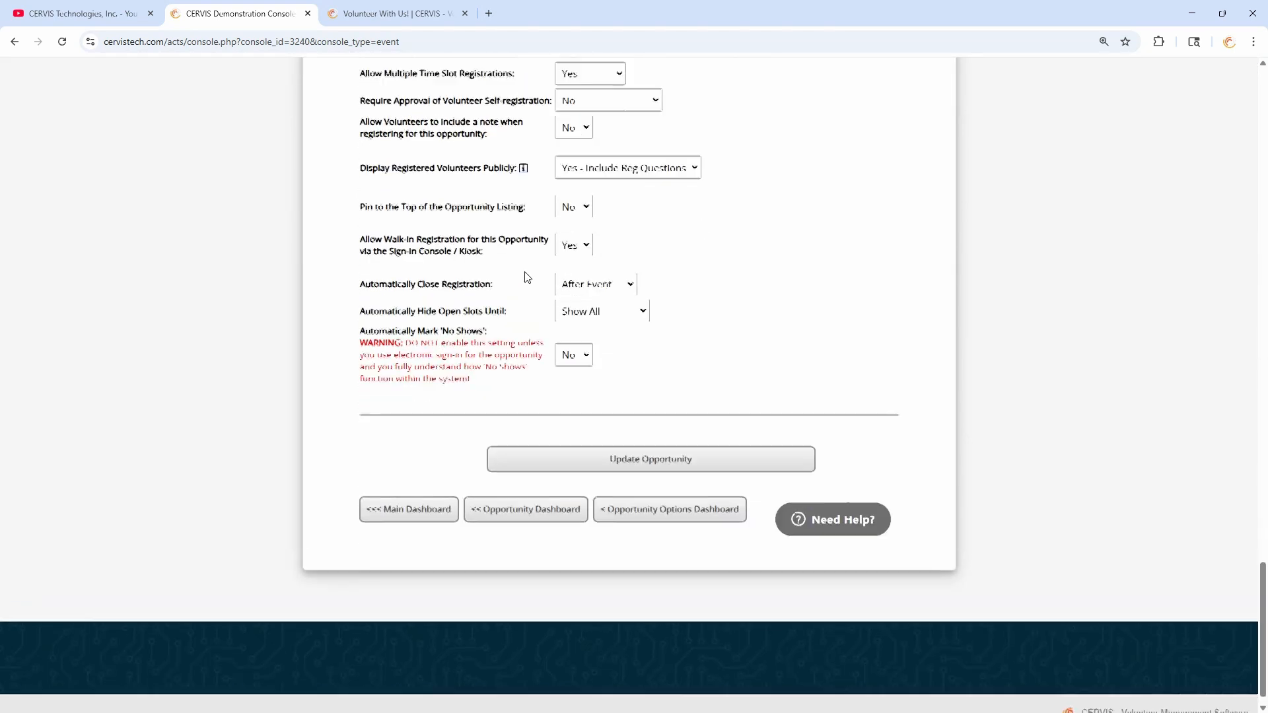
left_click_drag(360, 60, 519, 216)
left_click(479, 216)
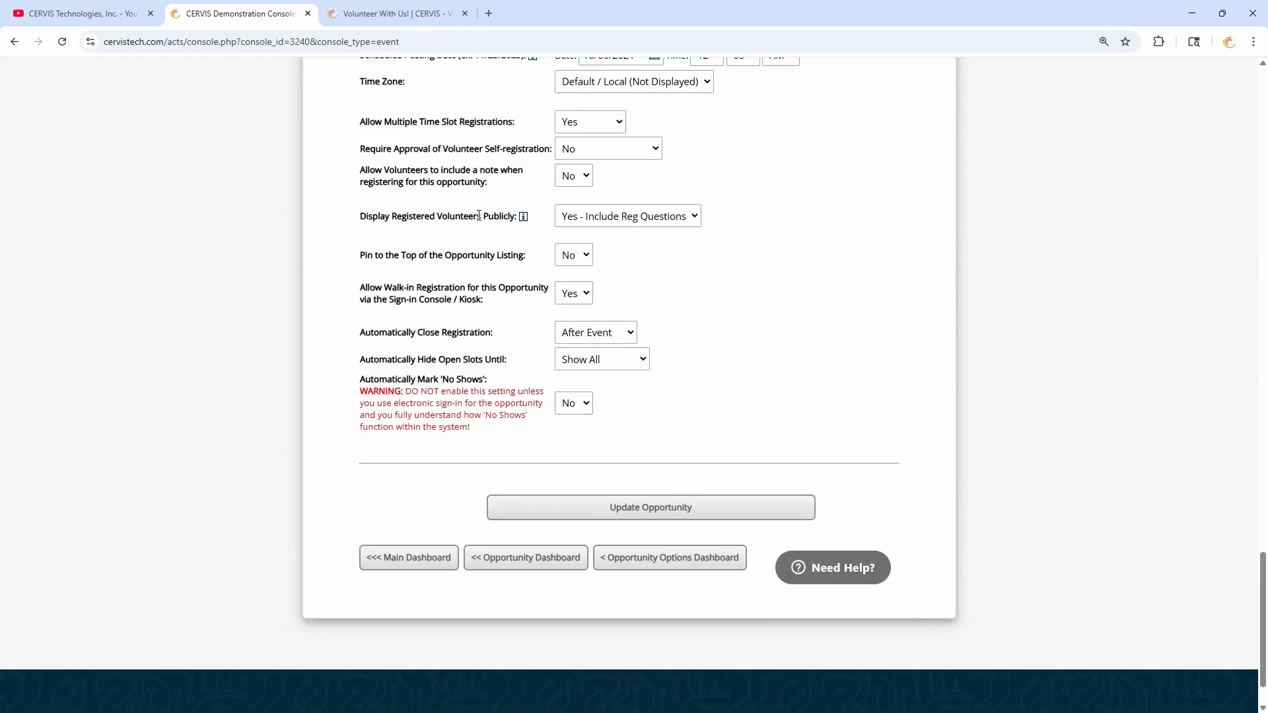
left_click_drag(421, 218, 514, 217)
left_click(636, 229)
- Keep Display Registered Volunteers Publicly set to 'Yes - Include Reg Questions'
left_click(644, 220)
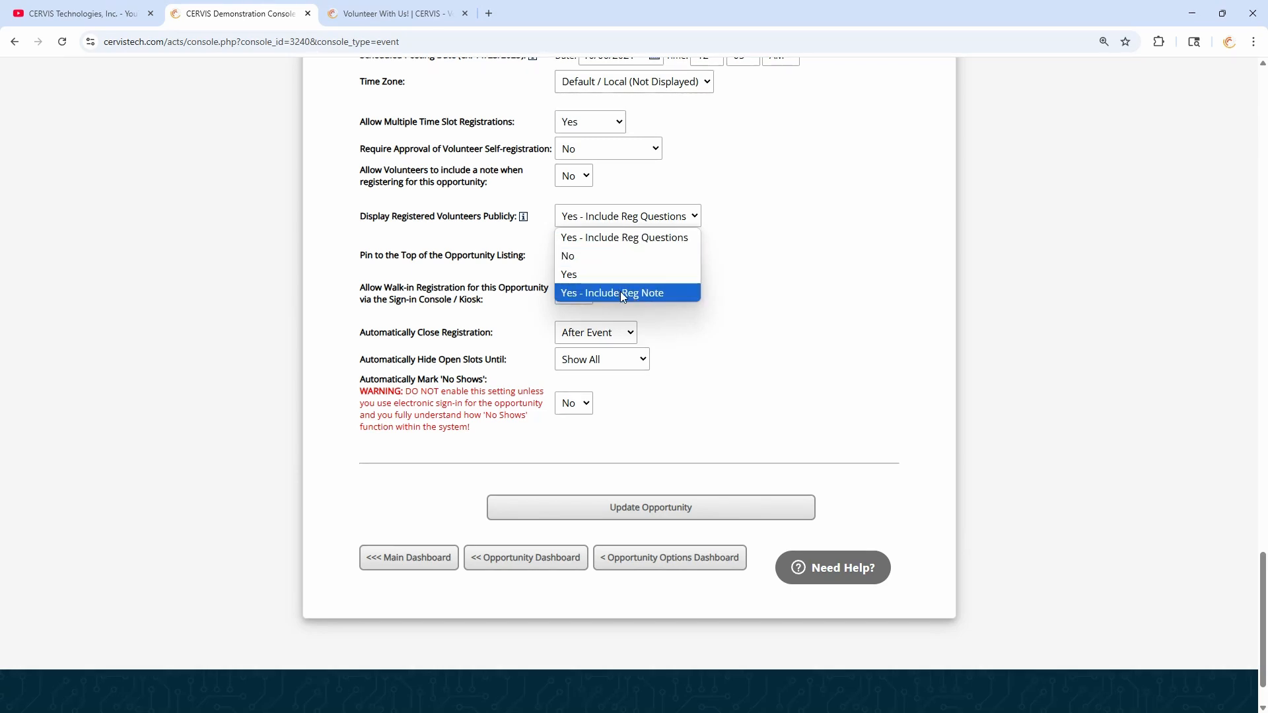
left_click(683, 237)
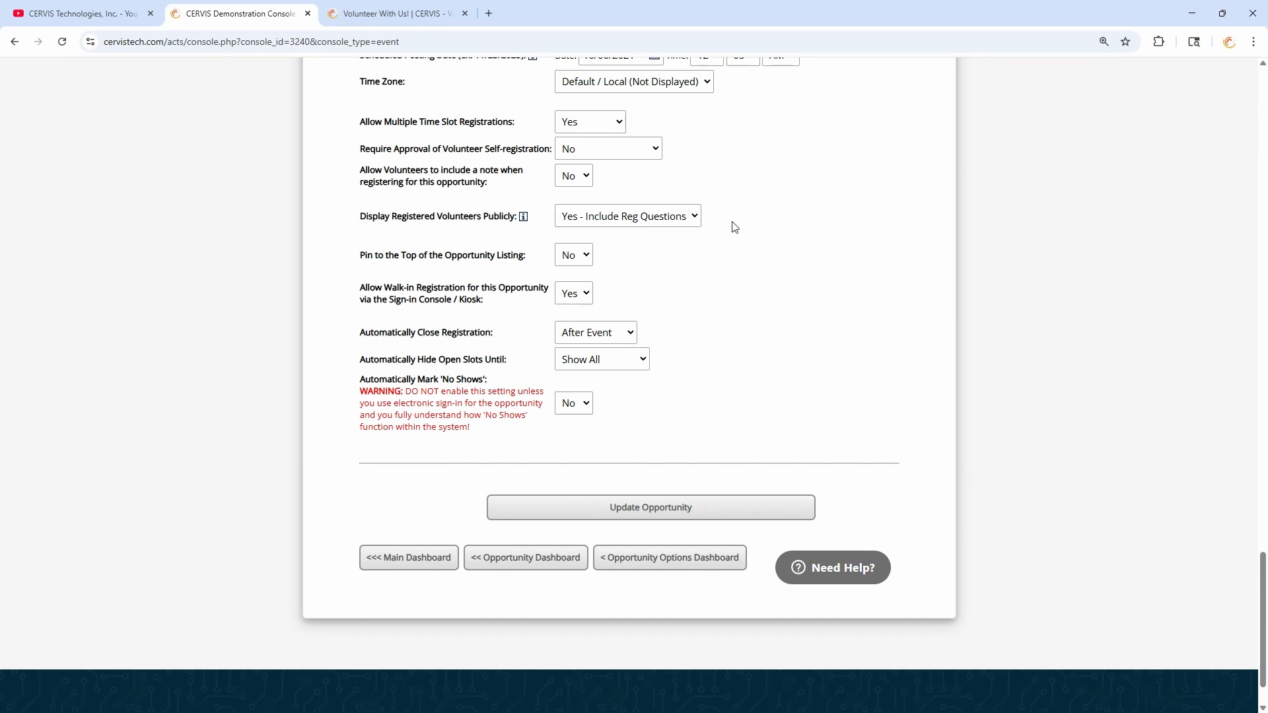
scroll(805, 258, "up", 20)
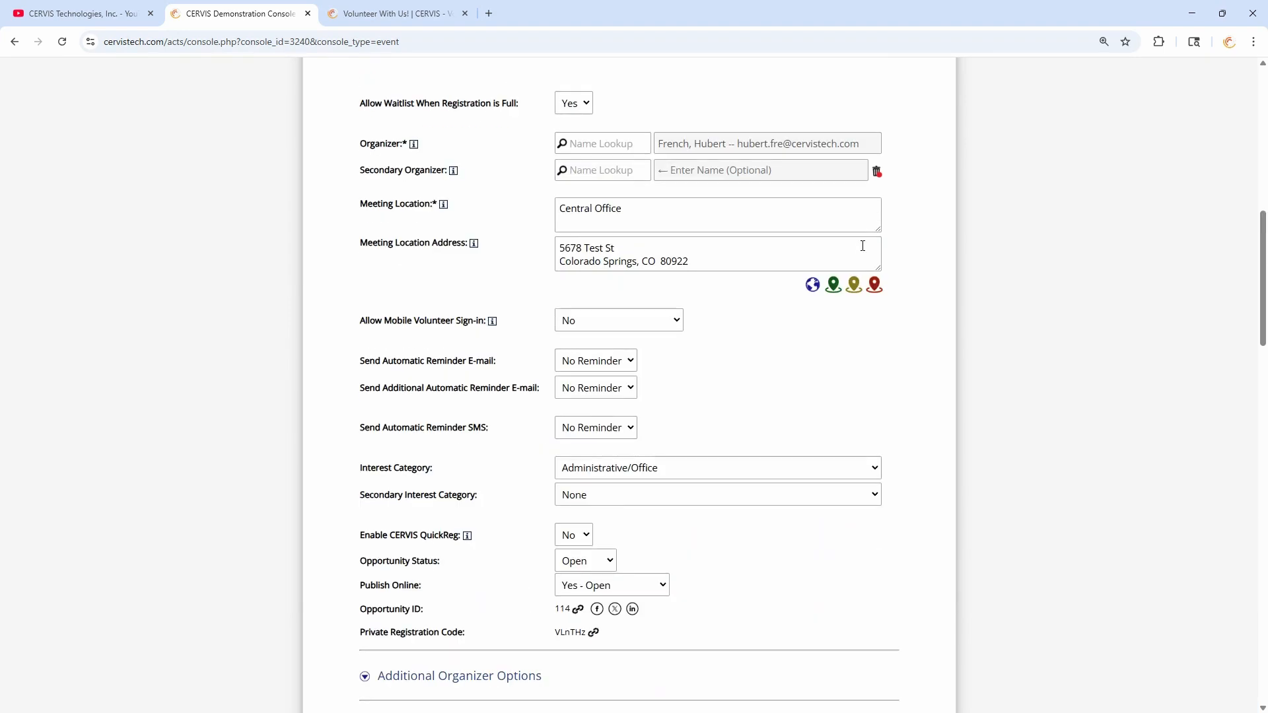
left_click(899, 123)
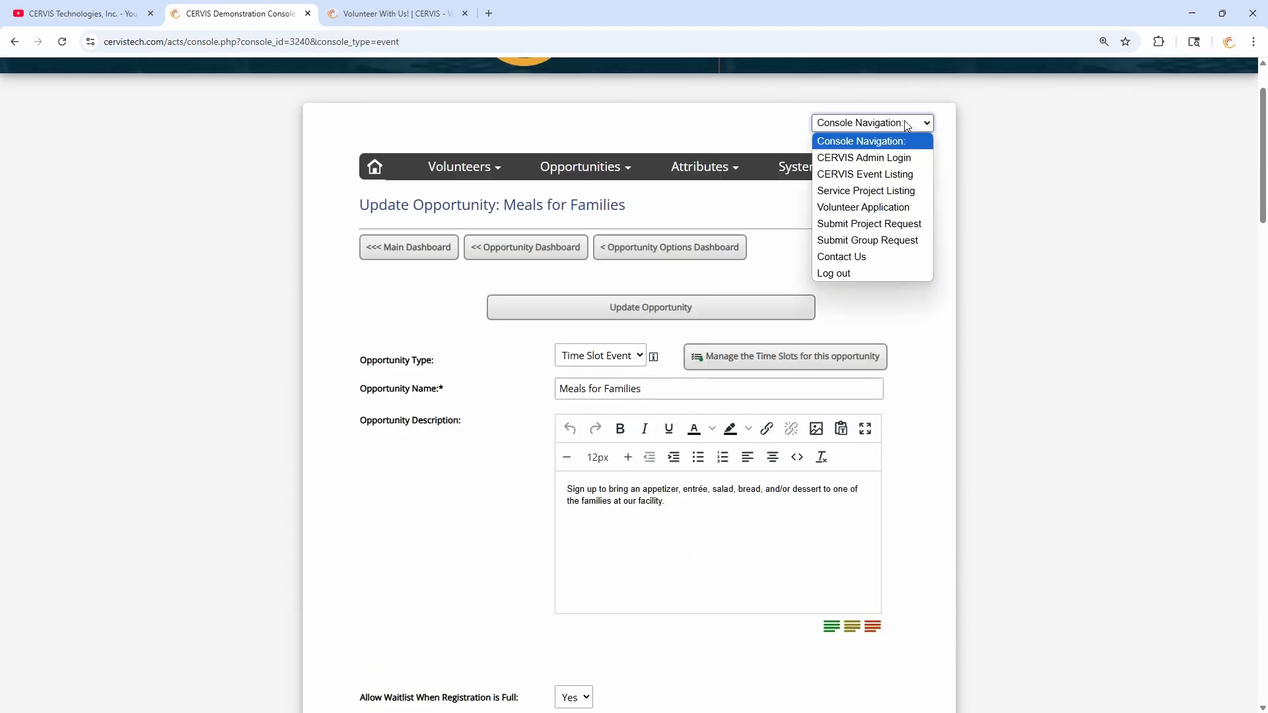
- Go to the public event listing and open the Meals for Families opportunity details
left_click(910, 175)
scroll(551, 279, "down", 8)
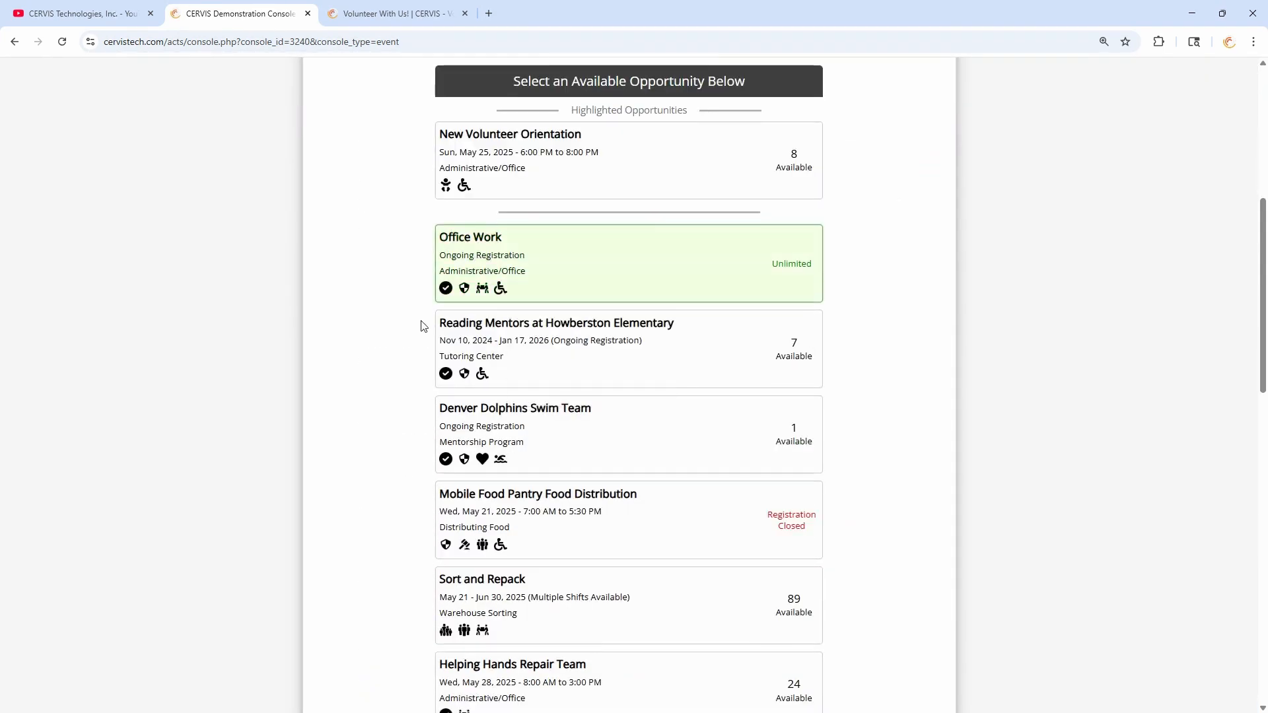
scroll(400, 321, "down", 7)
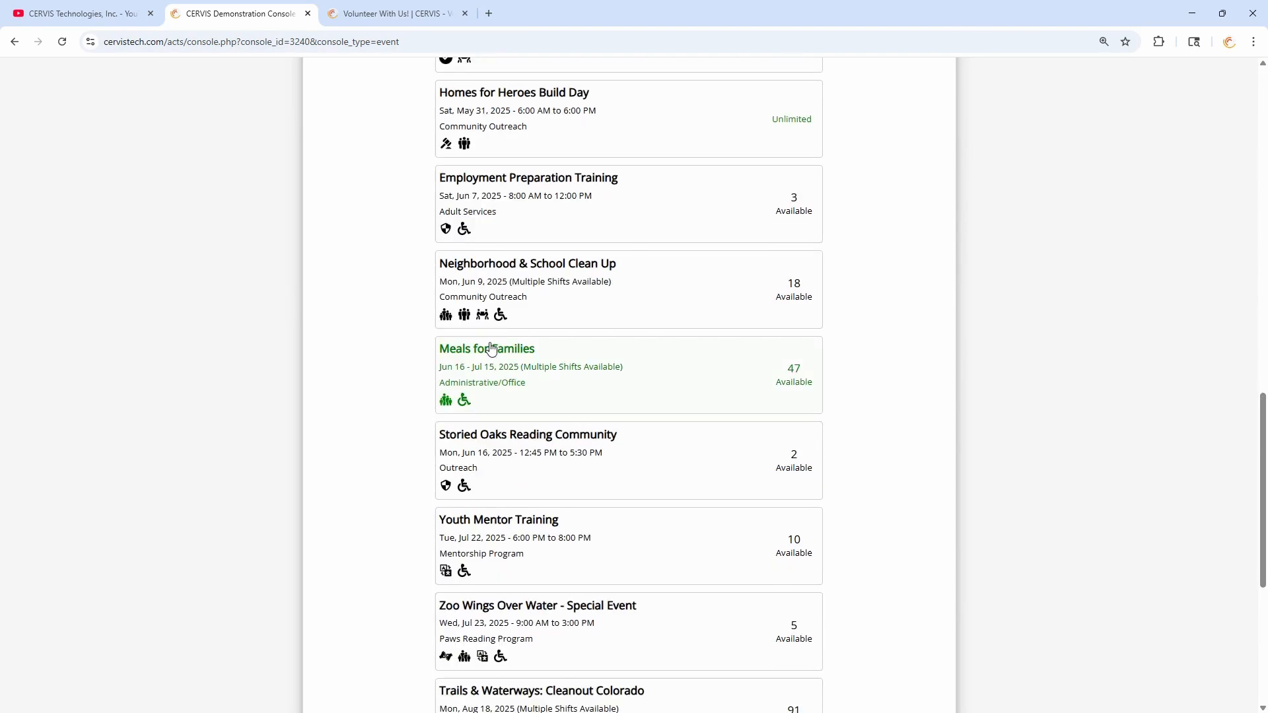
left_click(500, 365)
scroll(660, 351, "down", 7)
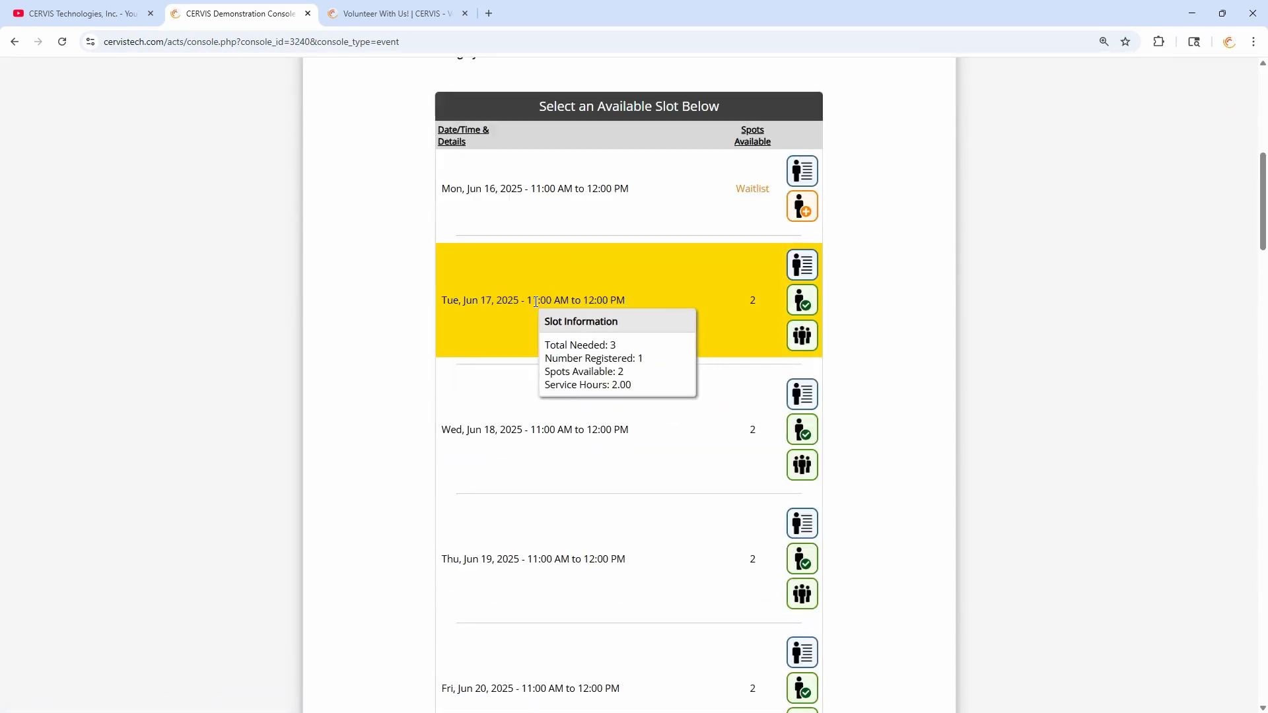
- Inspect the Tue Jun 17 slot's registered volunteer, highlighting the name and dish answers, then close it
left_click(803, 266)
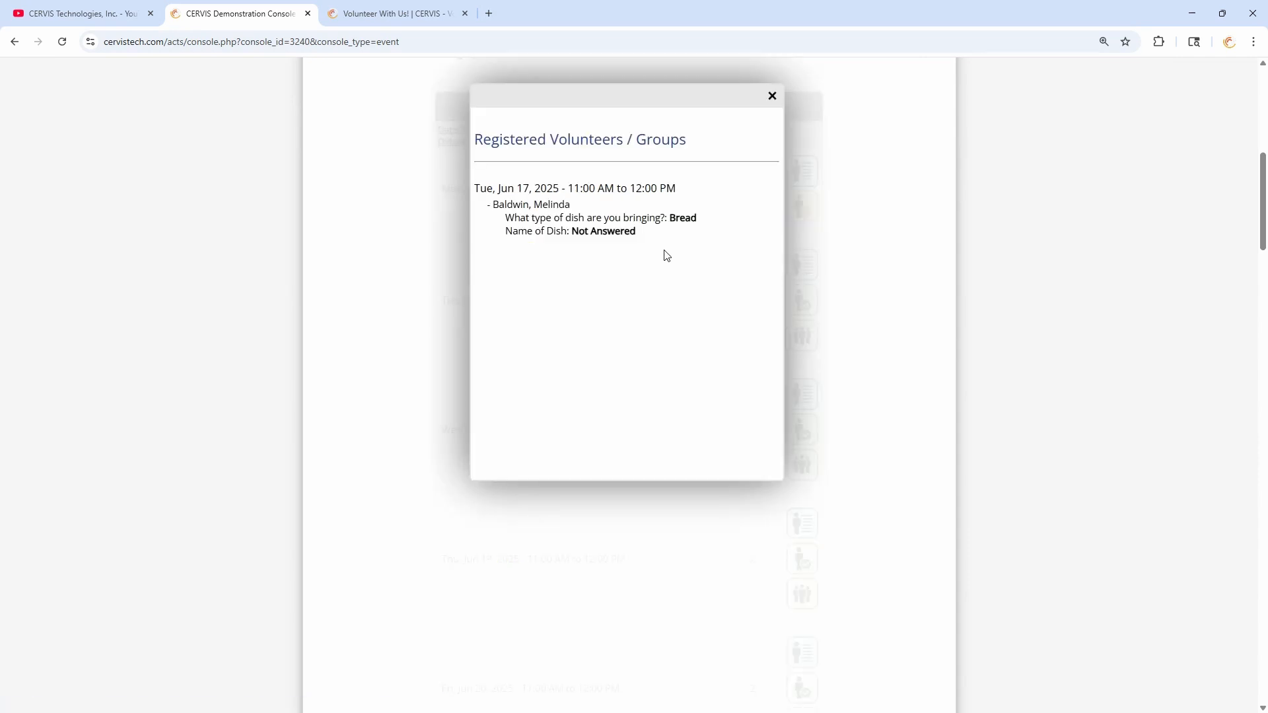
left_click_drag(658, 241, 528, 218)
left_click(662, 228)
left_click(648, 230)
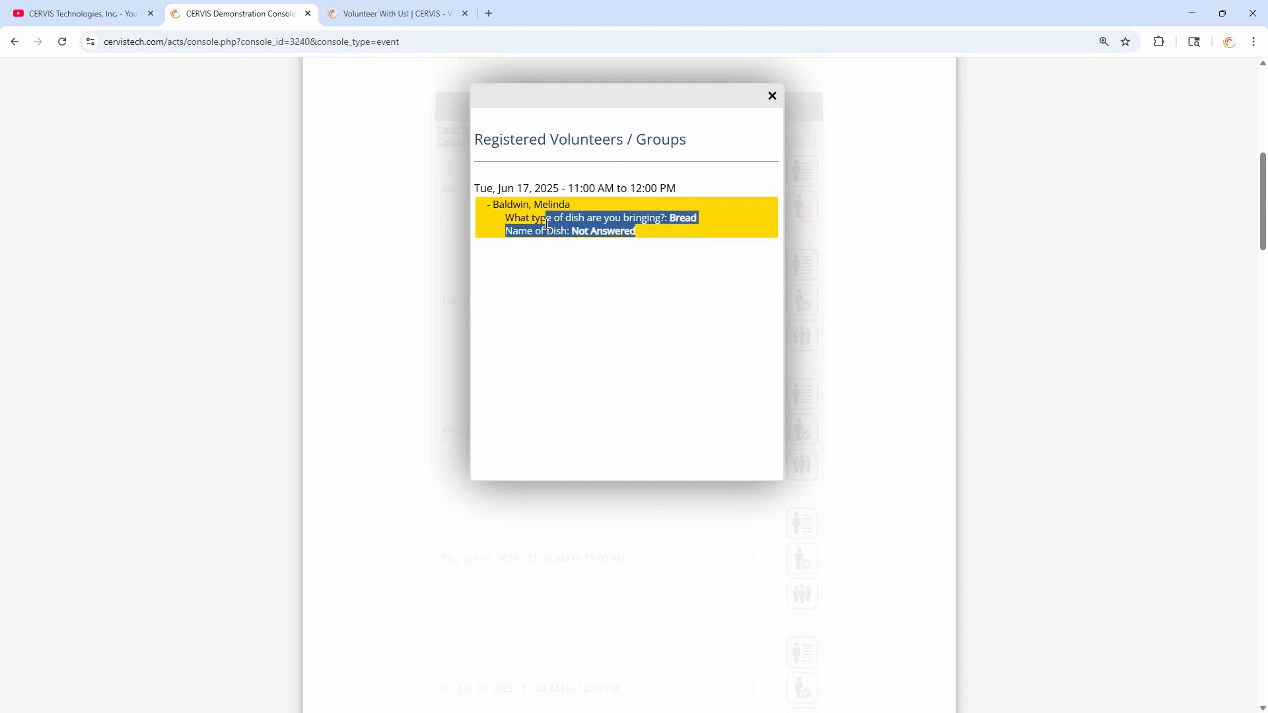
left_click(664, 218)
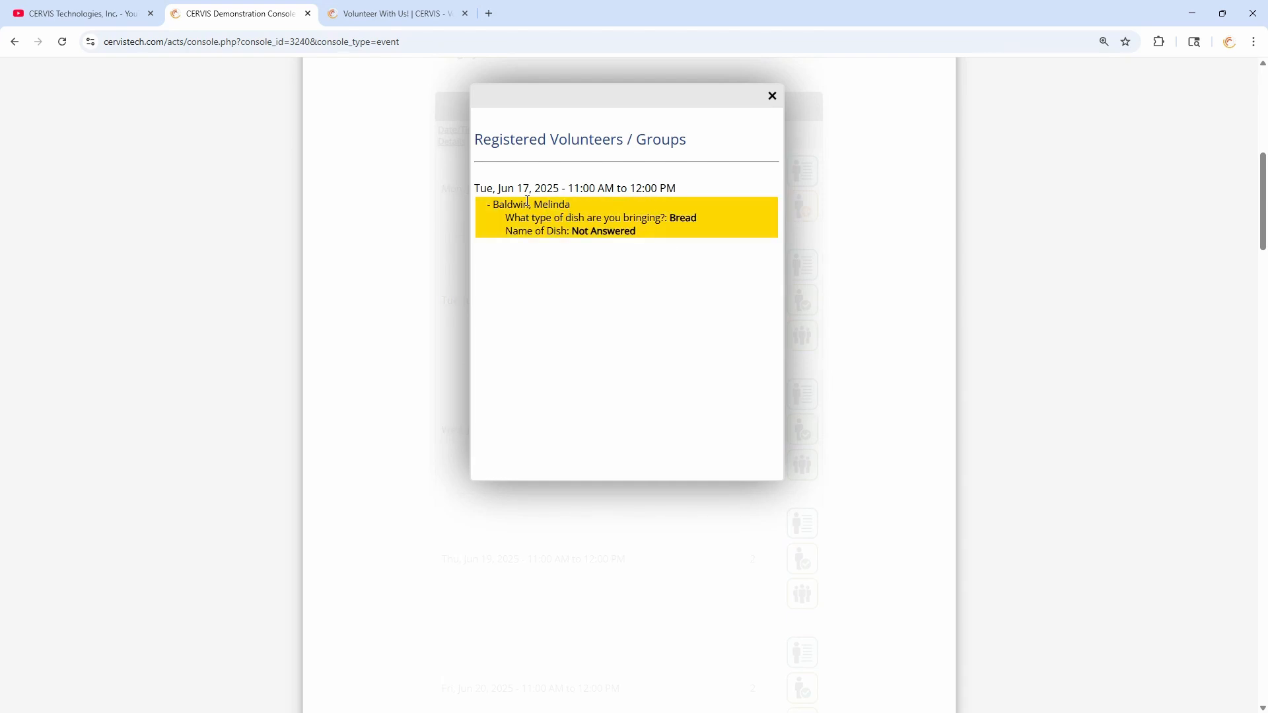
left_click_drag(519, 205, 571, 205)
left_click(651, 235)
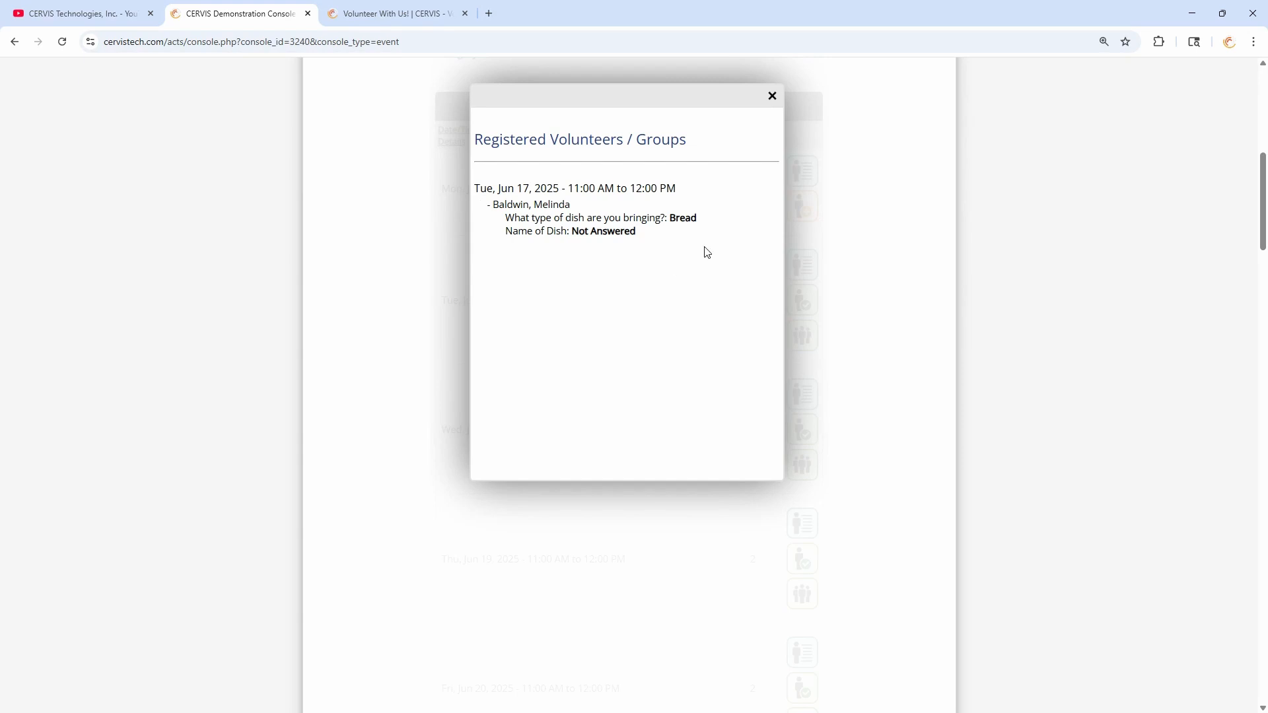
left_click_drag(569, 204, 493, 205)
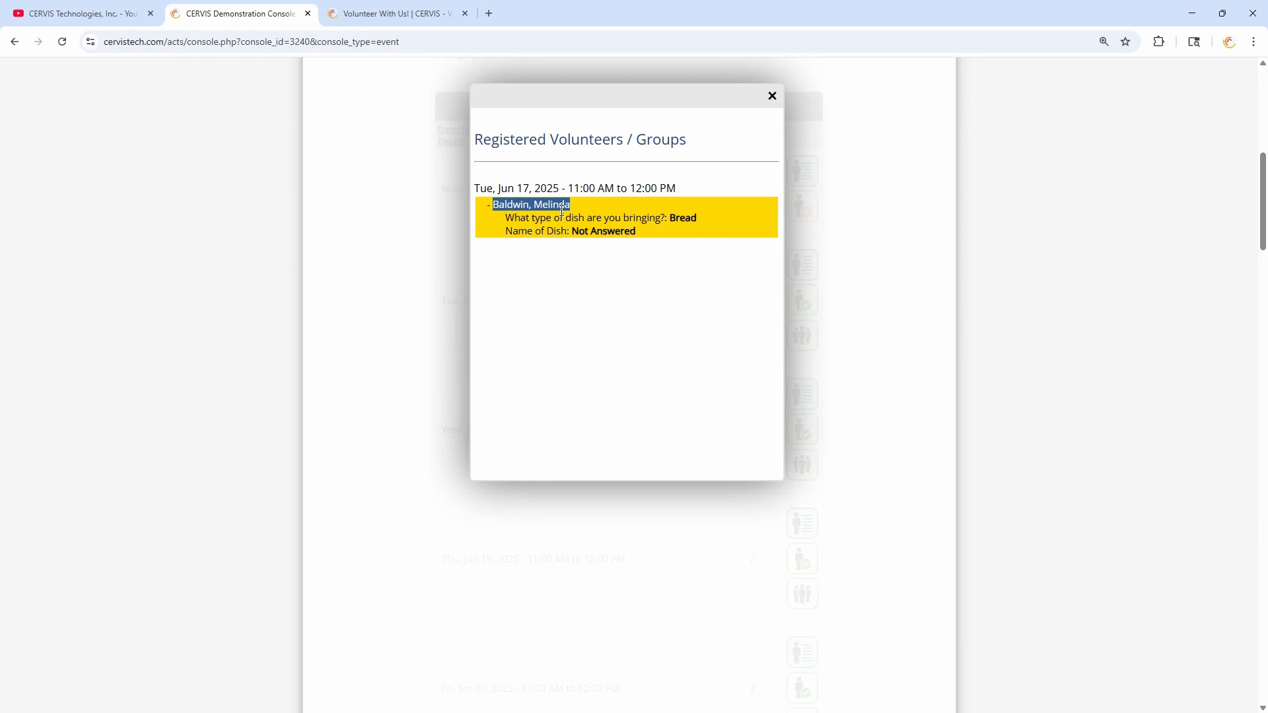
left_click(563, 205)
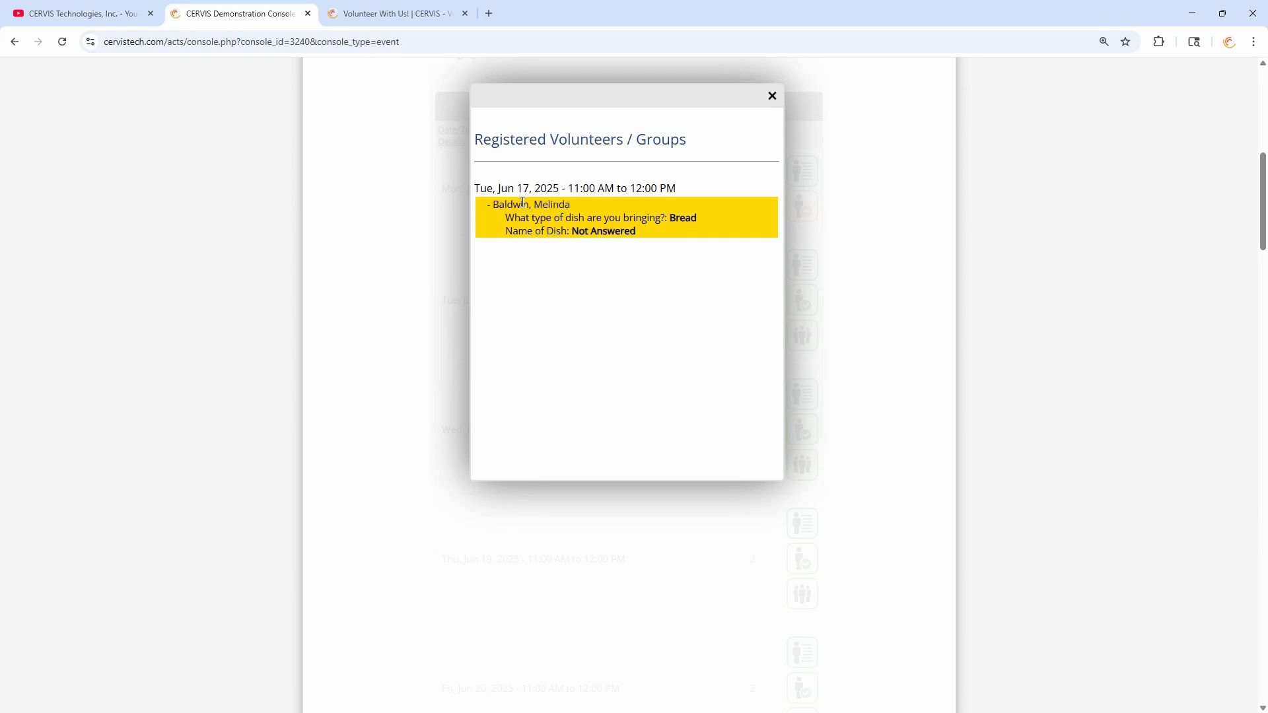
double_click(512, 204)
double_click(550, 205)
left_click(518, 202)
left_click_drag(531, 218, 679, 234)
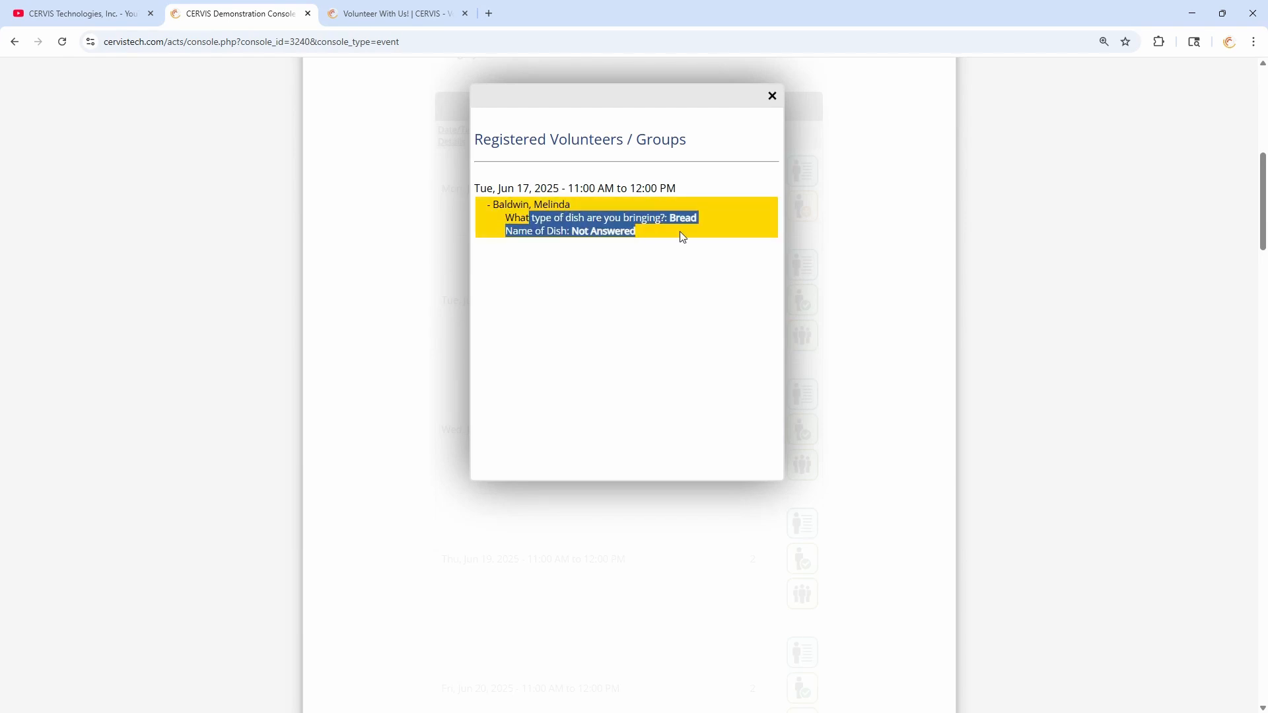
left_click(683, 237)
left_click(772, 95)
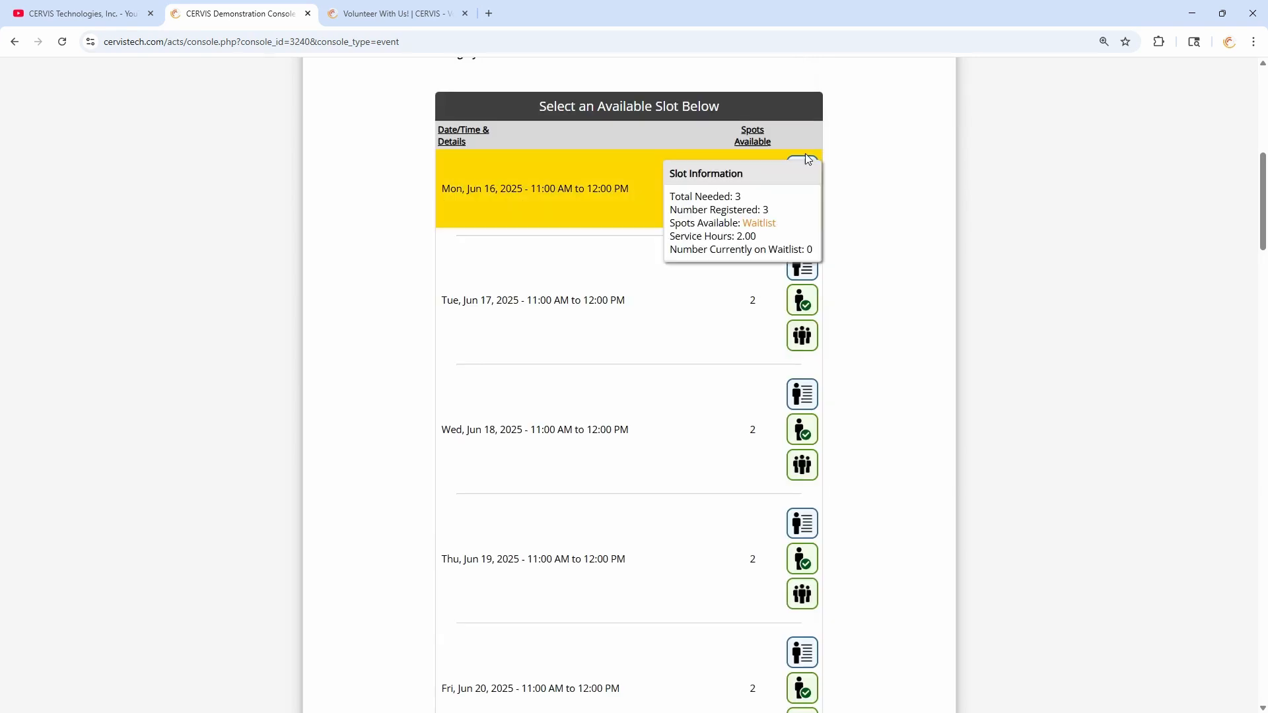
- View the volunteers registered for the Mon Jun 16 slot, close the list, and return to the top
left_click(807, 169)
scroll(679, 207, "up", 2)
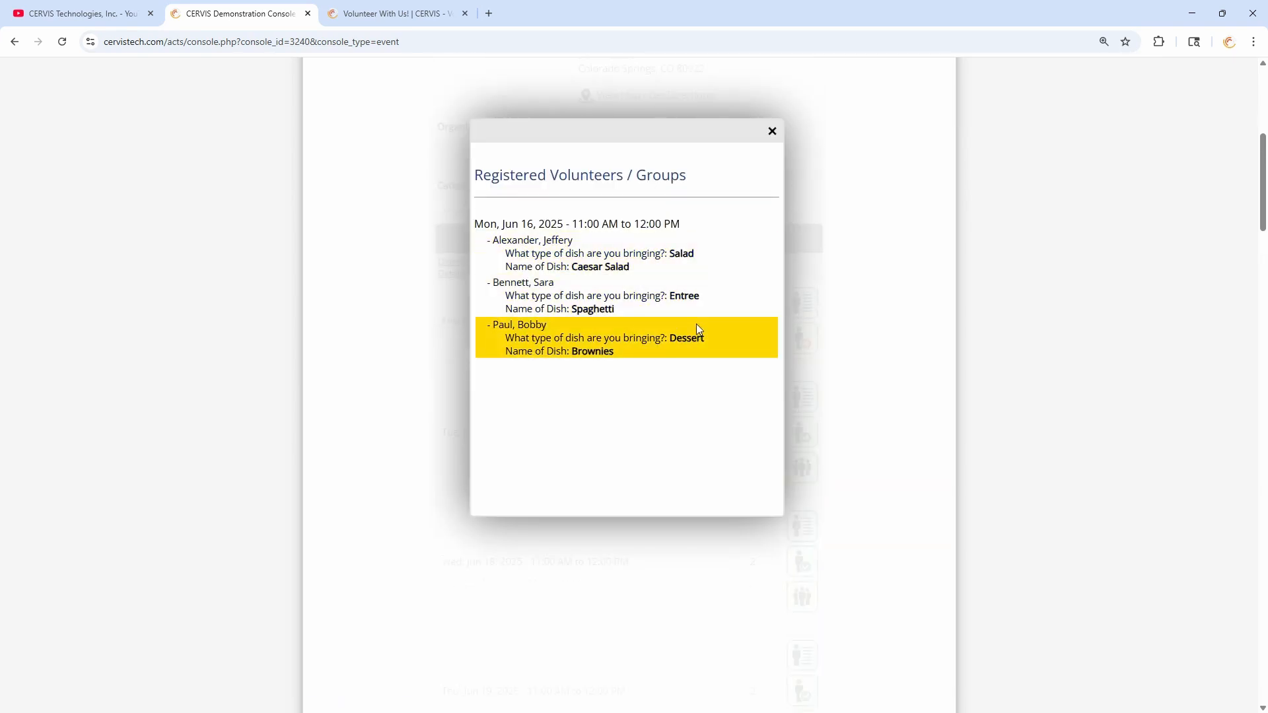
left_click(771, 131)
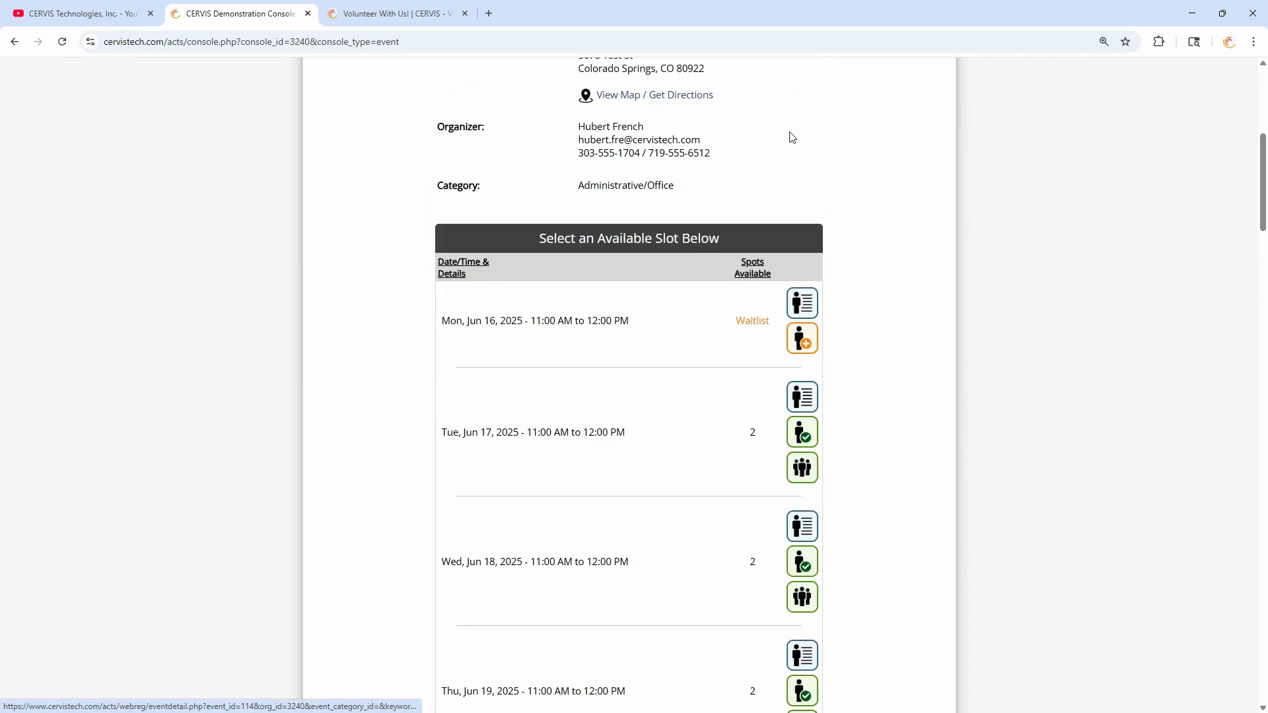
scroll(786, 189, "up", 7)
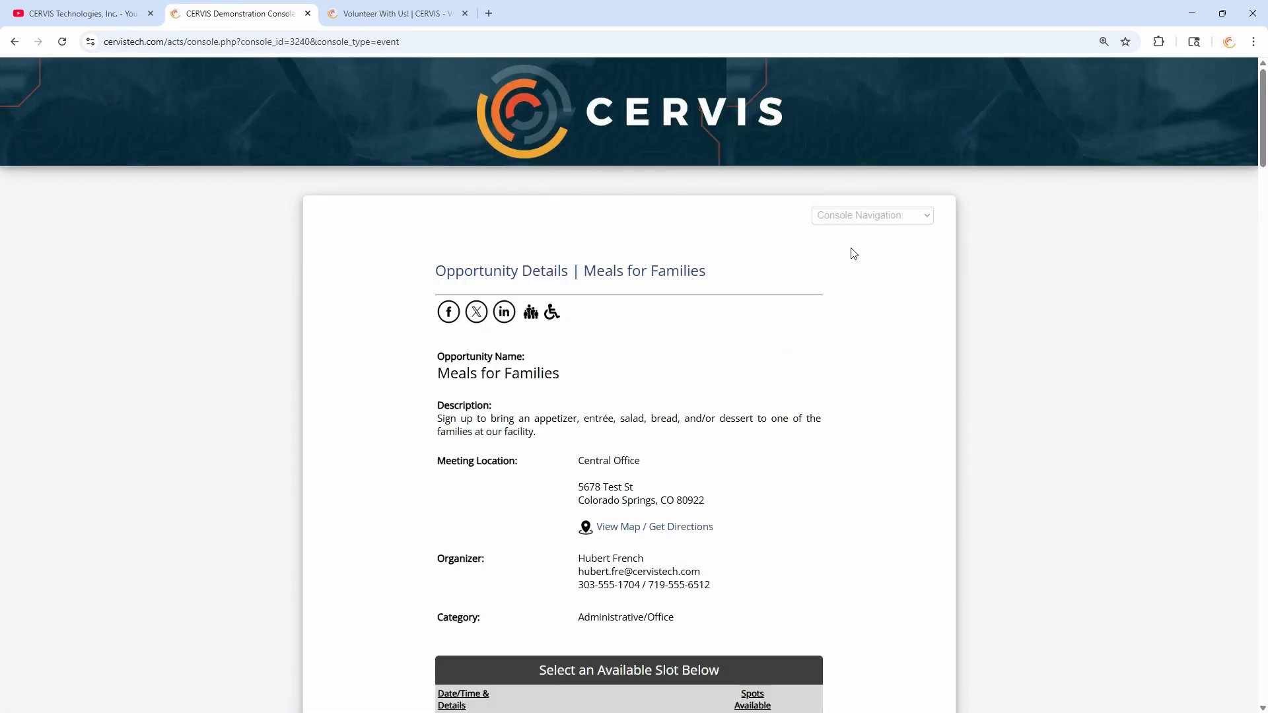
- Choose CERVIS Admin Login from Console Navigation and sign in with Google
left_click(874, 218)
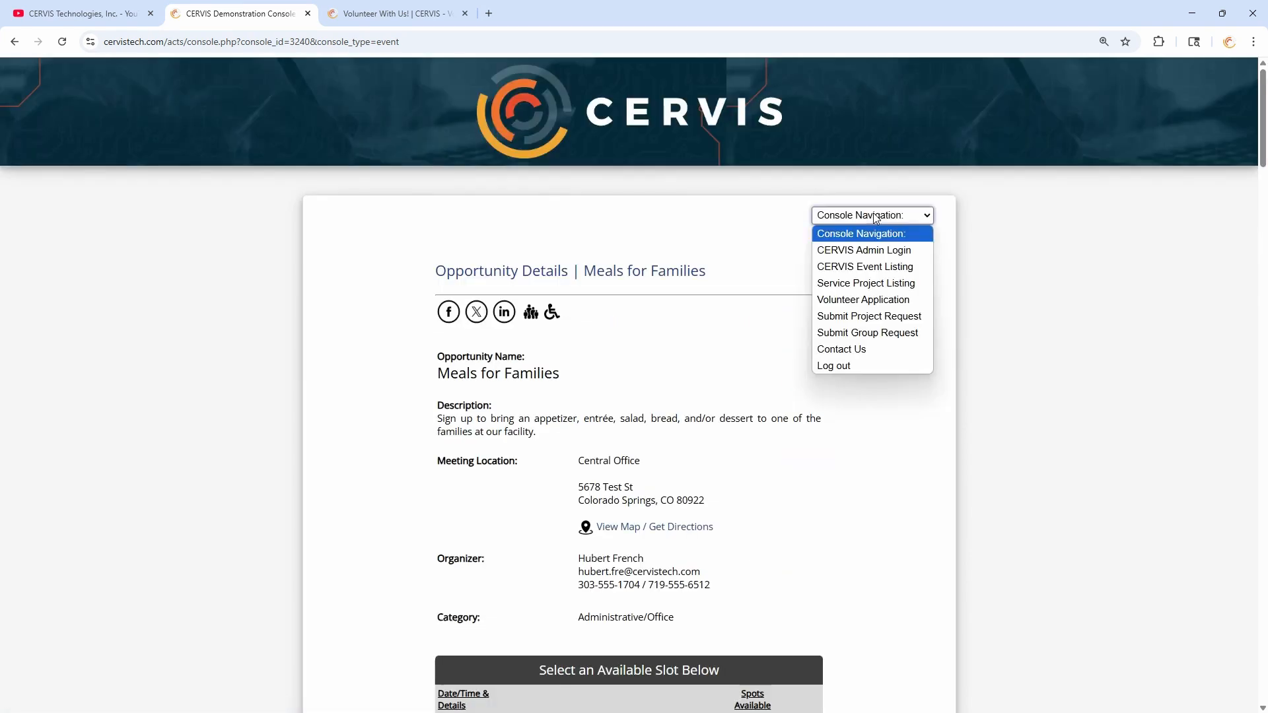
left_click(904, 256)
scroll(726, 350, "down", 4)
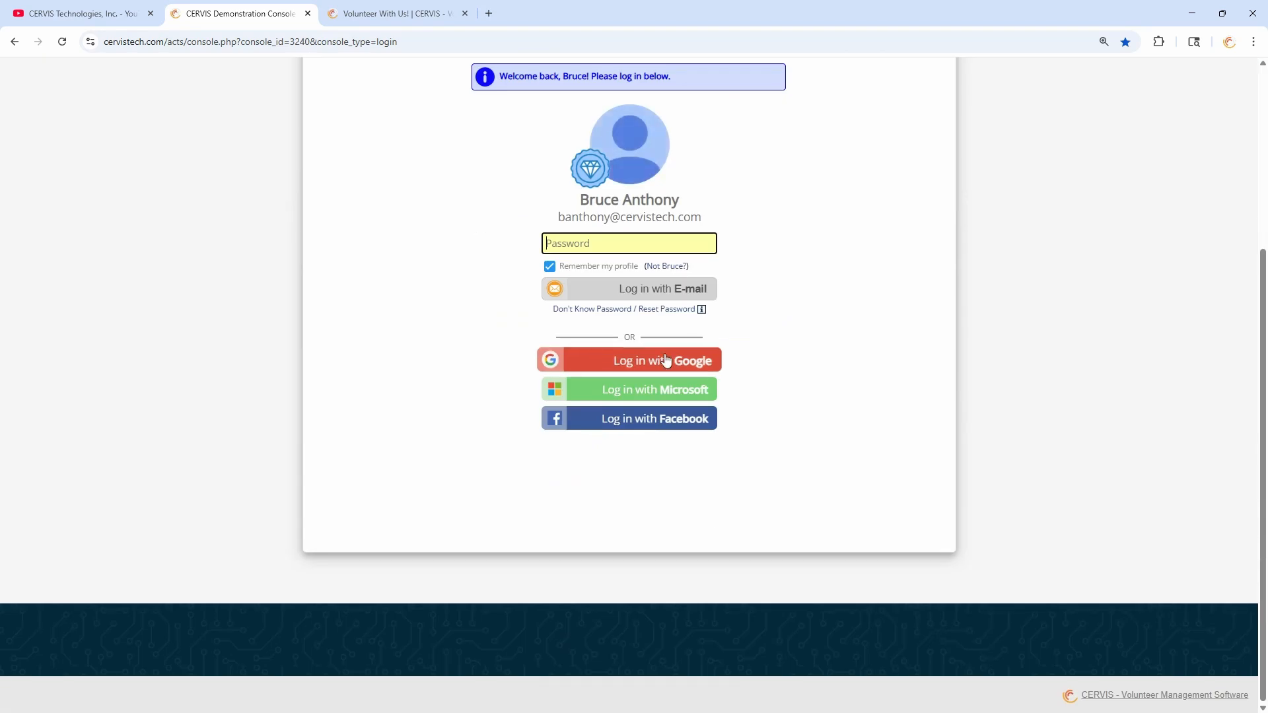
left_click(660, 362)
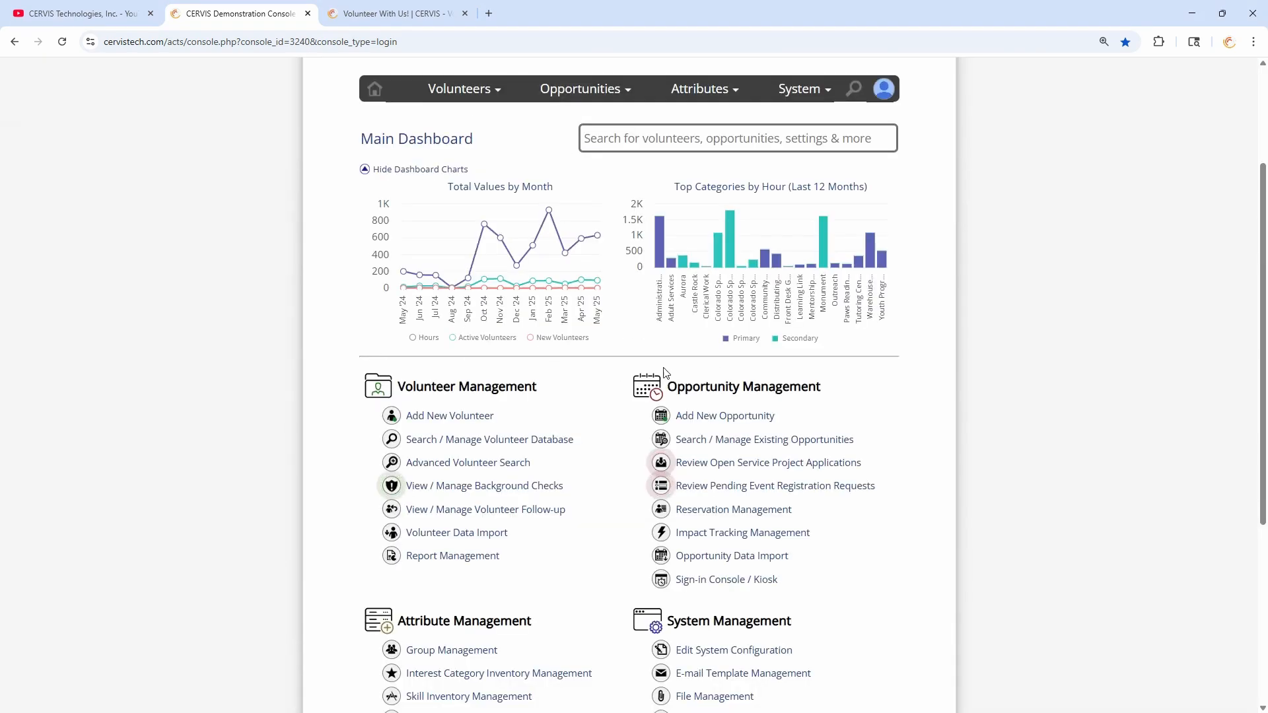
- Browse Search / Manage Existing Opportunities, then return to the Main Dashboard
left_click(745, 439)
scroll(594, 383, "down", 5)
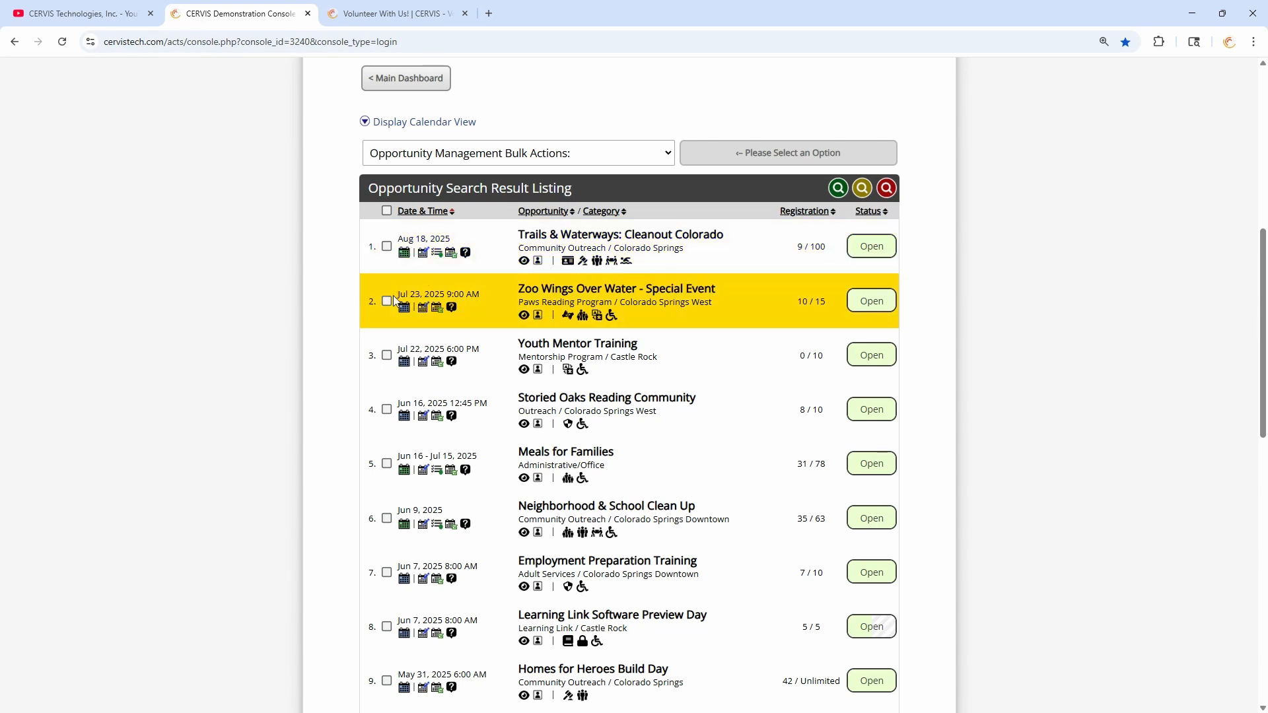
scroll(388, 307, "up", 5)
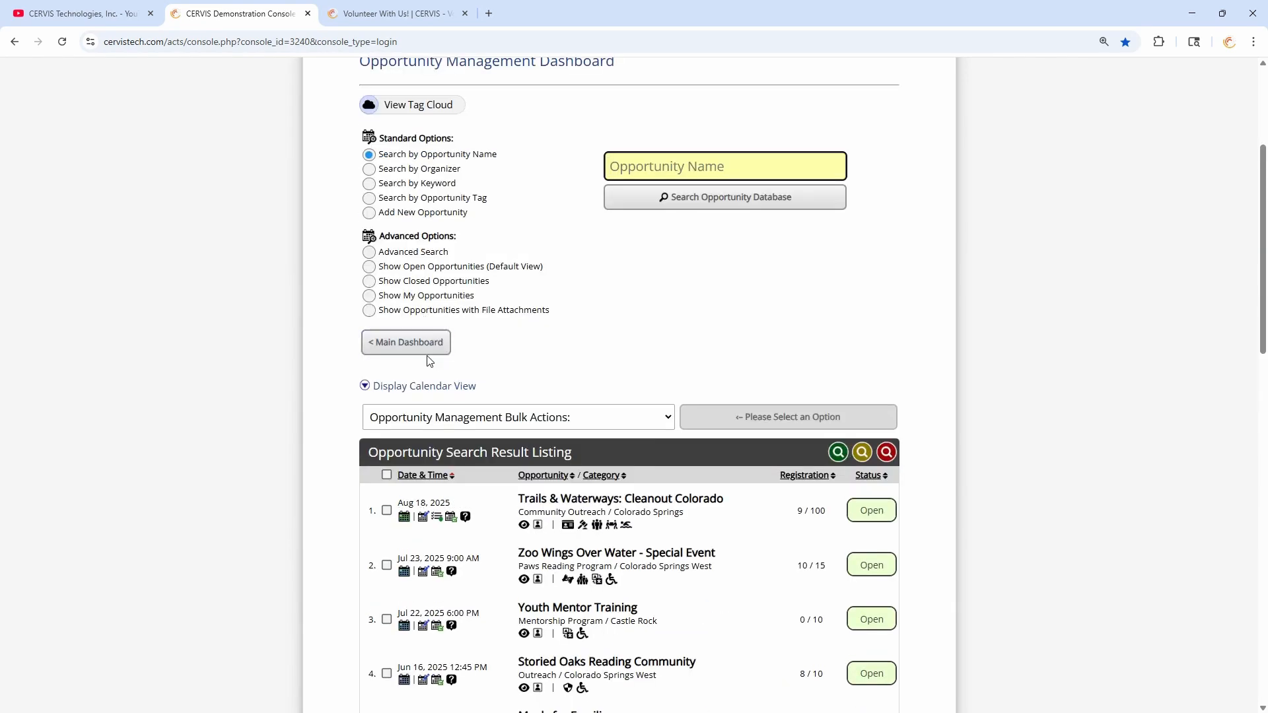
left_click(410, 351)
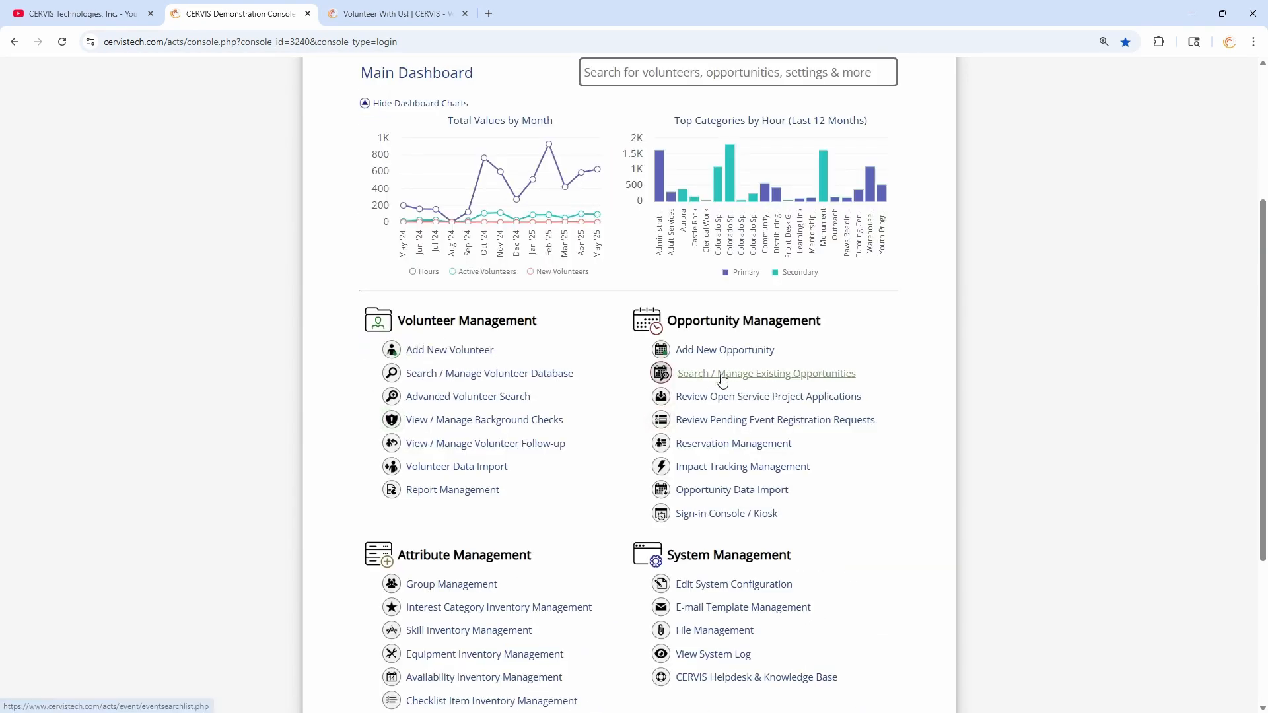
- Open the opportunities list and tick Trails & Waterways, Zoo Wings Over Water and Youth Mentor Training
left_click(747, 375)
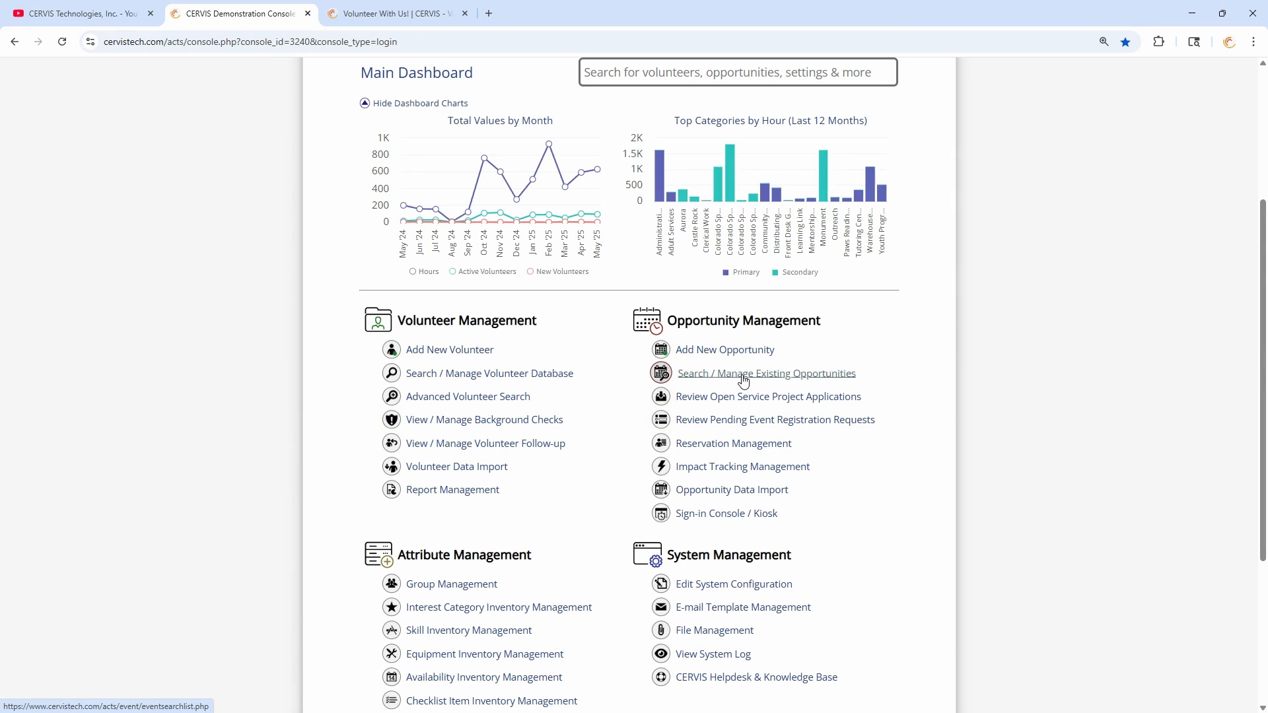
scroll(496, 224, "down", 5)
left_click(386, 179)
left_click(387, 235)
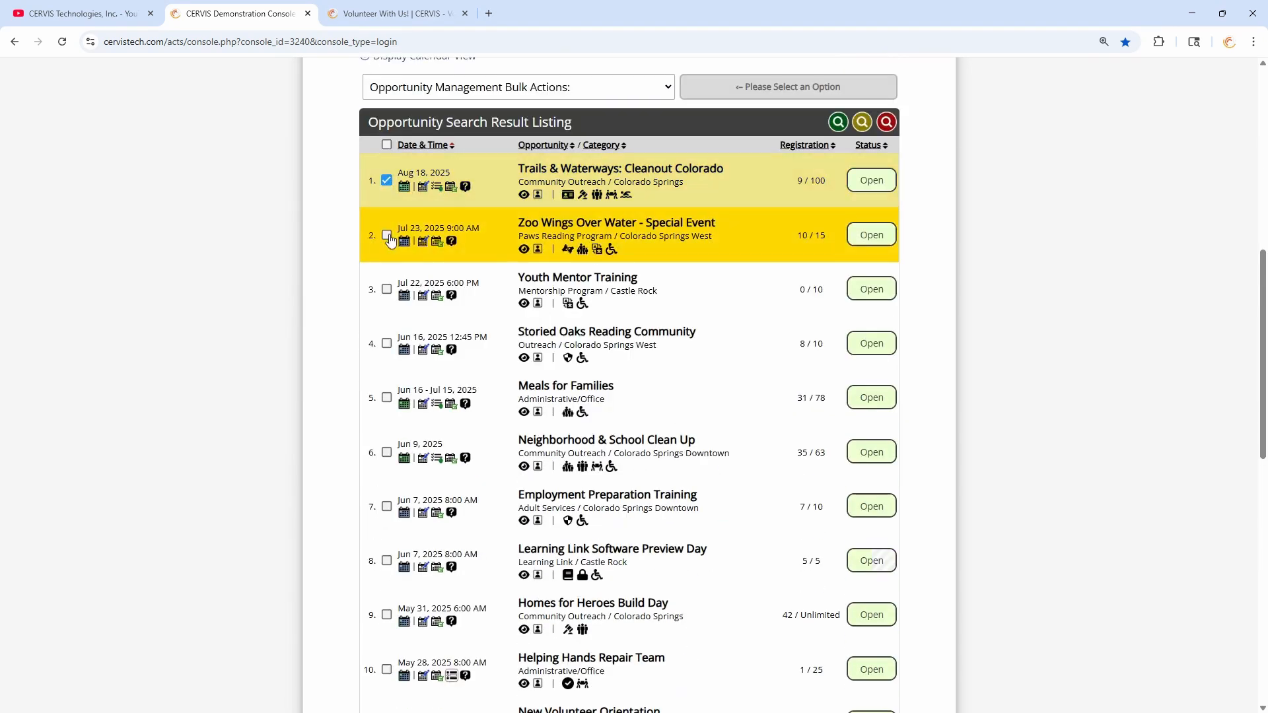
left_click(386, 290)
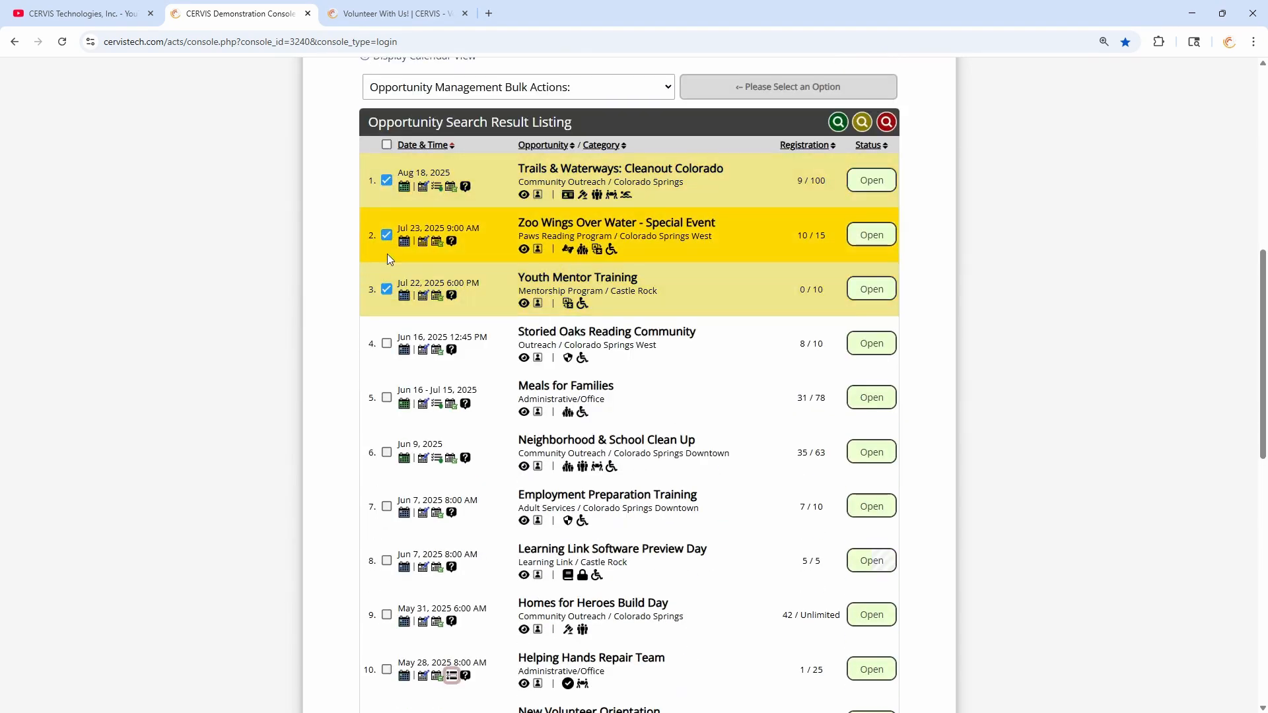
scroll(475, 96, "up", 2)
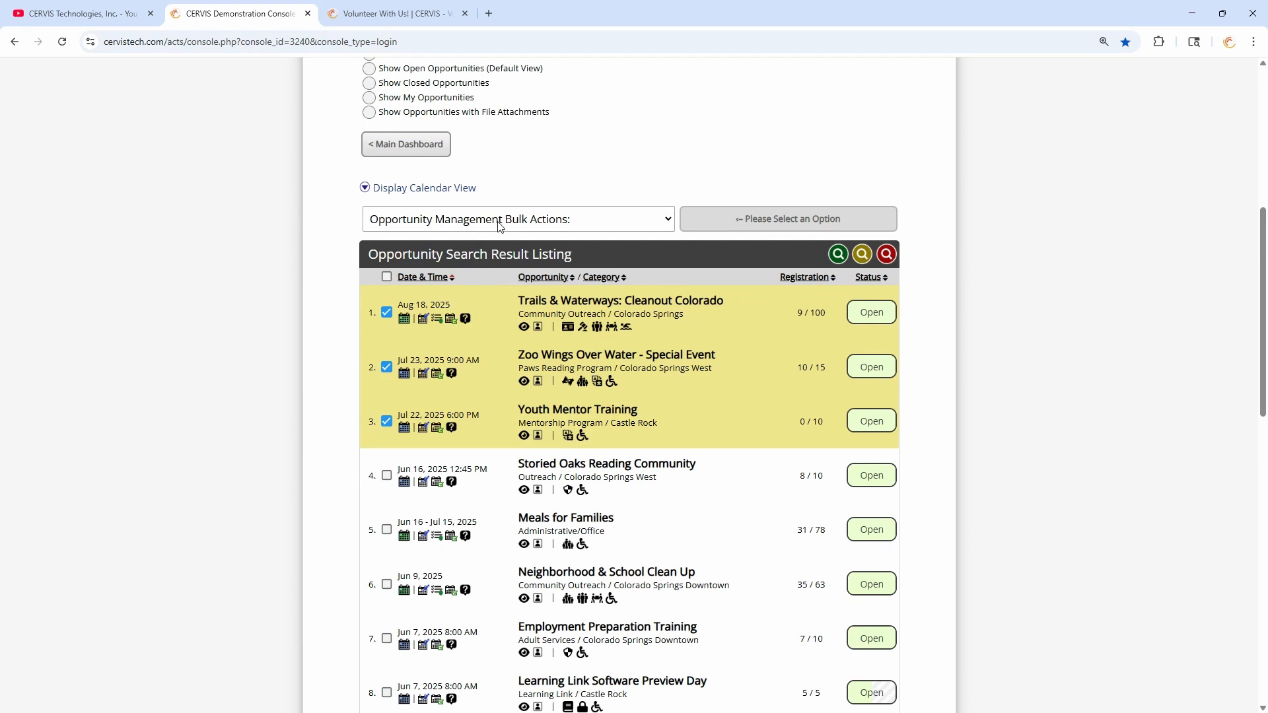
- Choose the Send E-mail bulk action, untick Trails & Waterways and Youth Mentor Training, and tick Sort and Repack
left_click(499, 222)
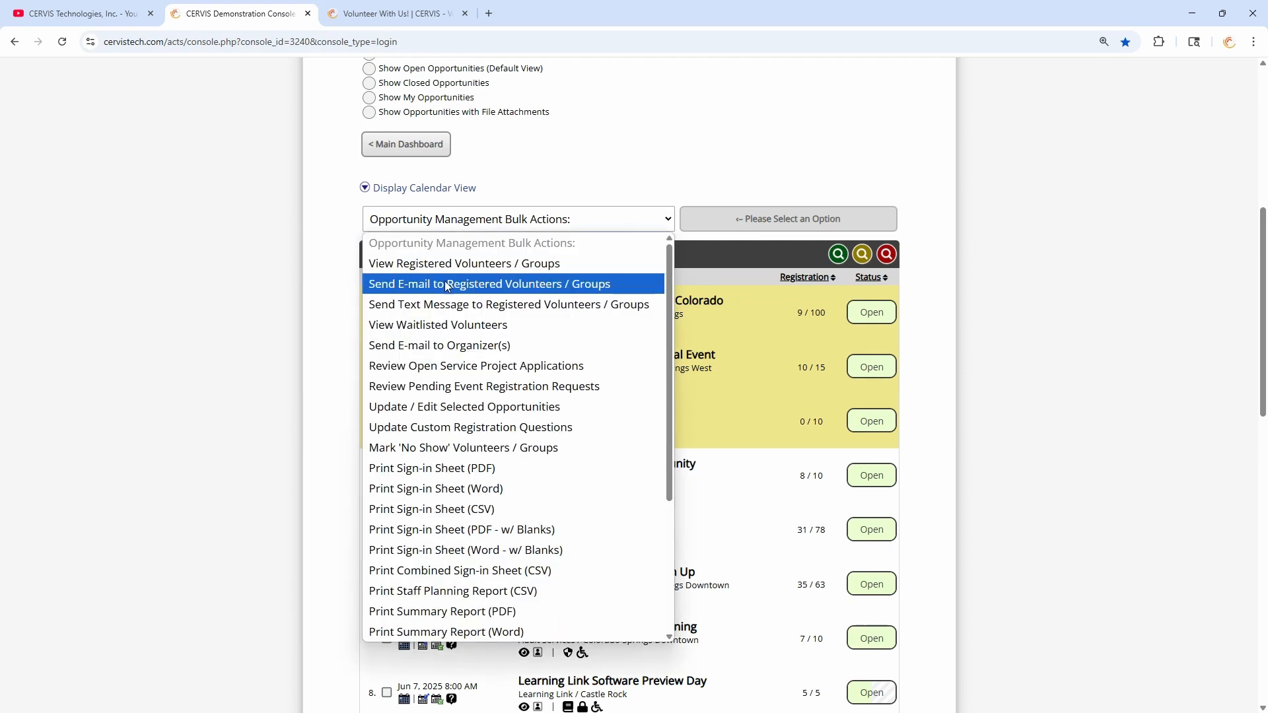
left_click(514, 288)
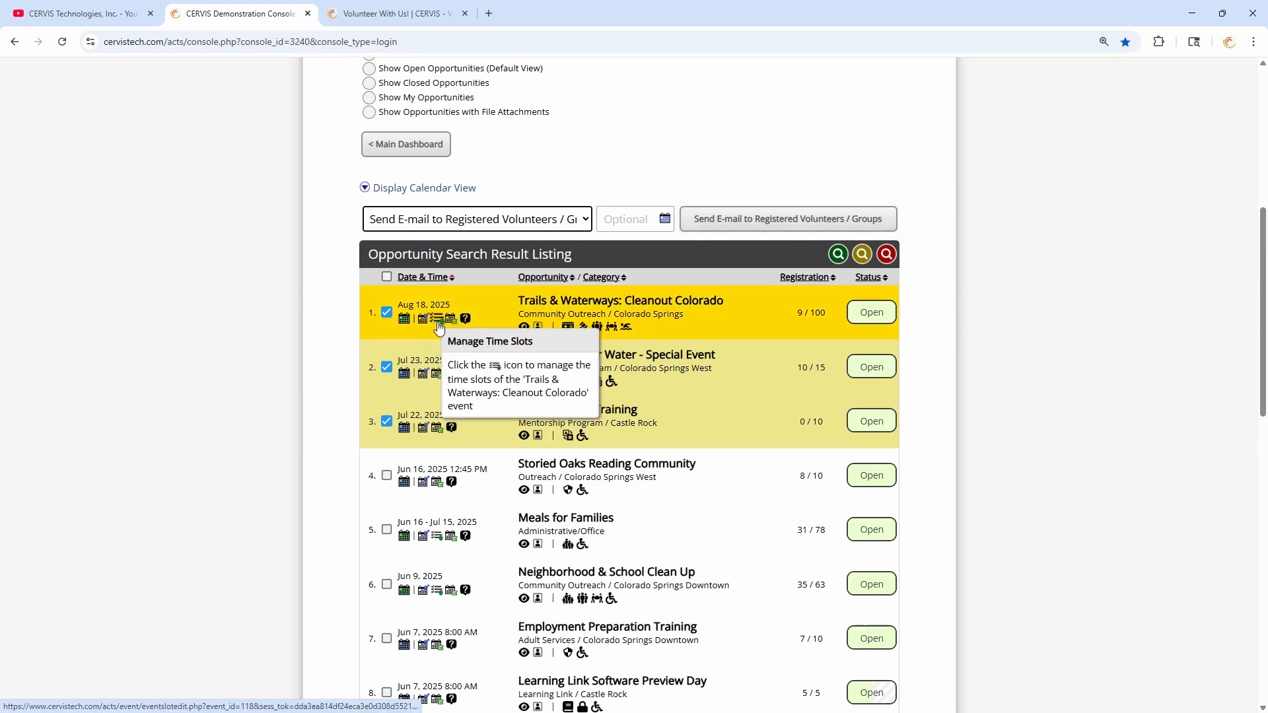
left_click(635, 219)
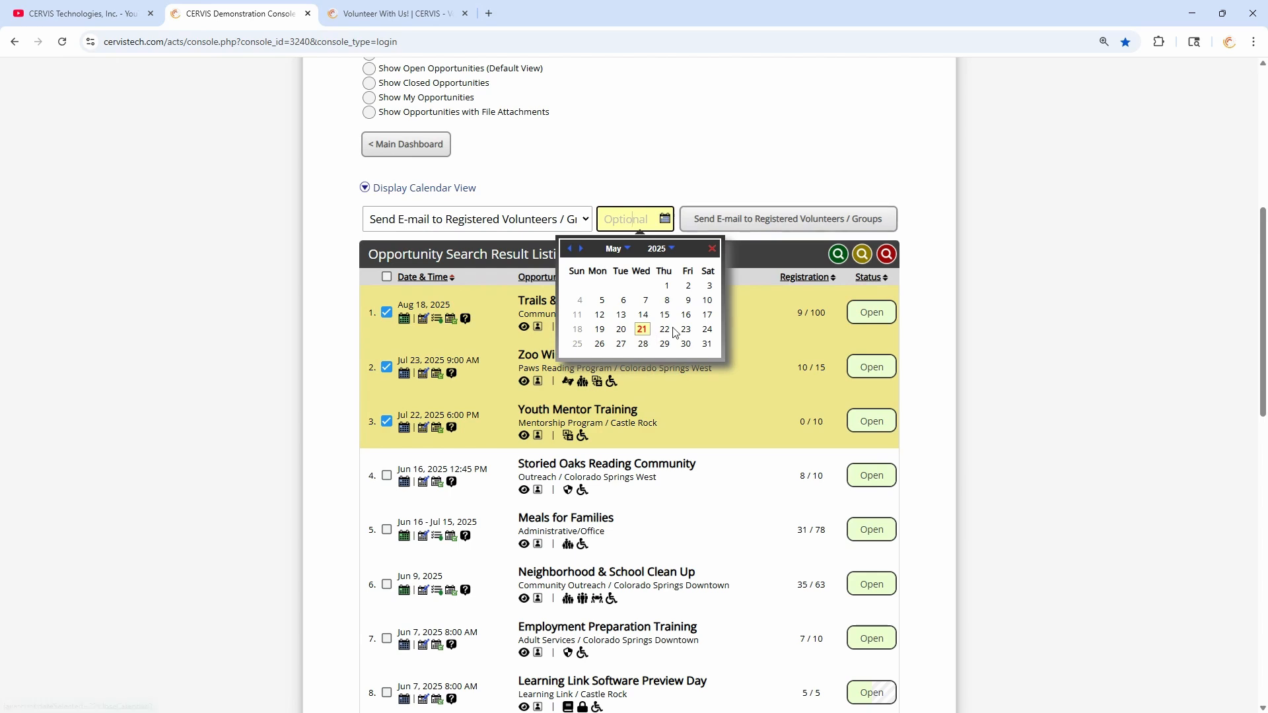
left_click(387, 311)
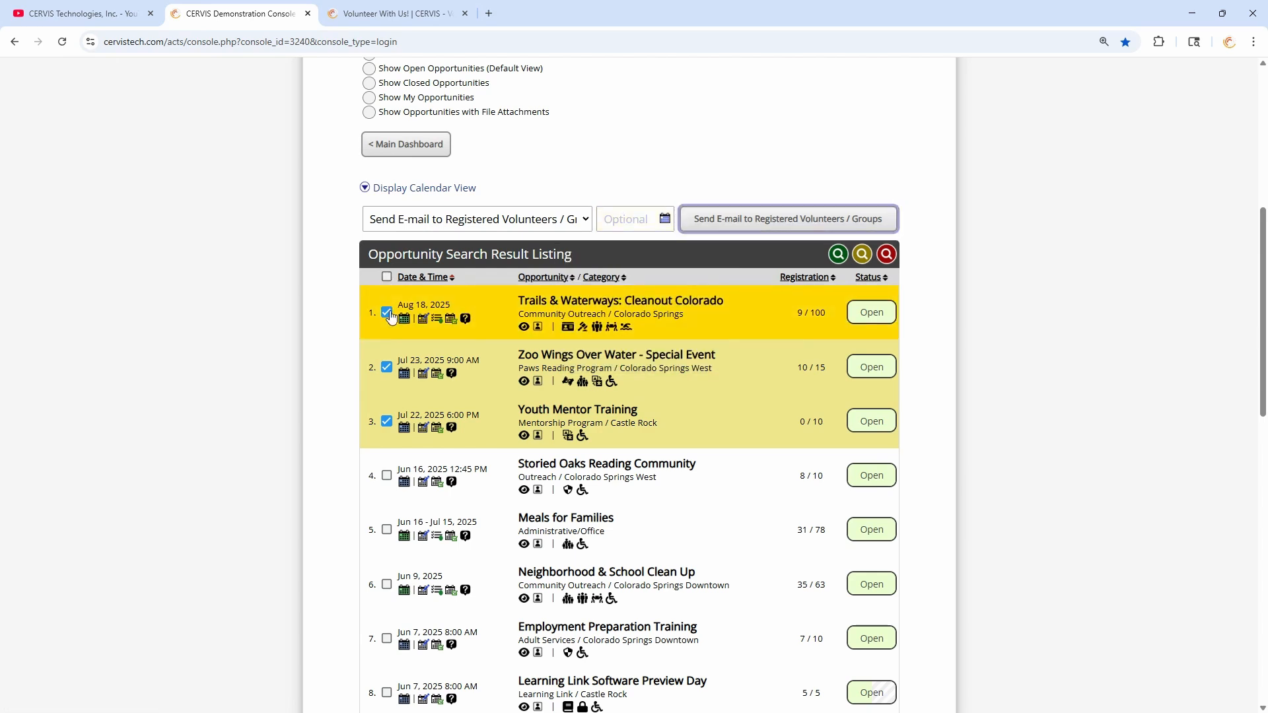
left_click(387, 421)
scroll(462, 423, "down", 5)
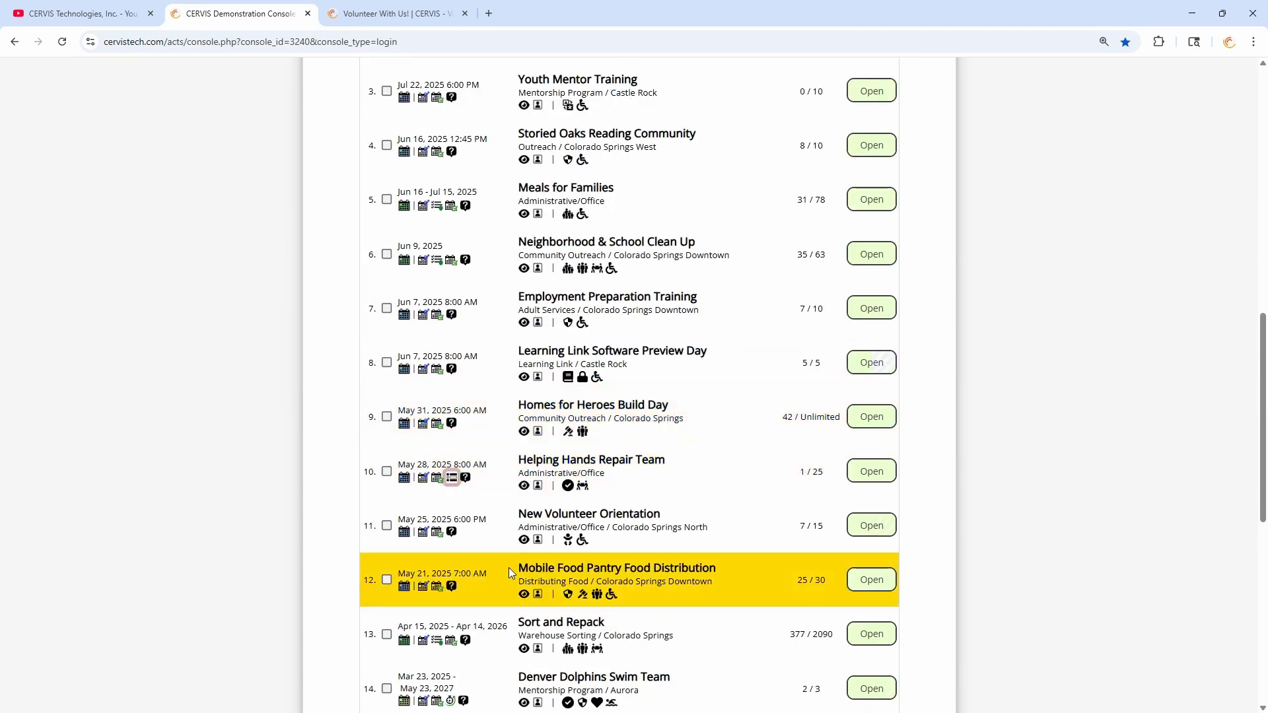
scroll(497, 572, "down", 2)
left_click(387, 502)
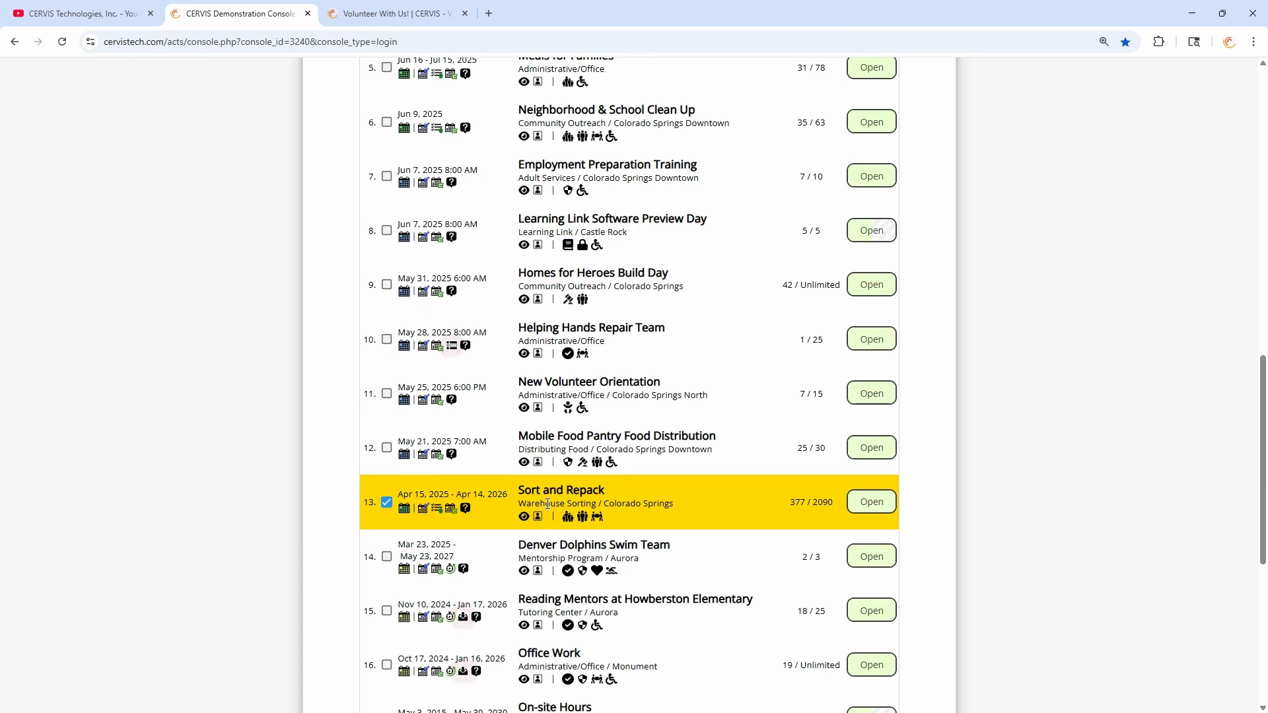
scroll(528, 495, "up", 11)
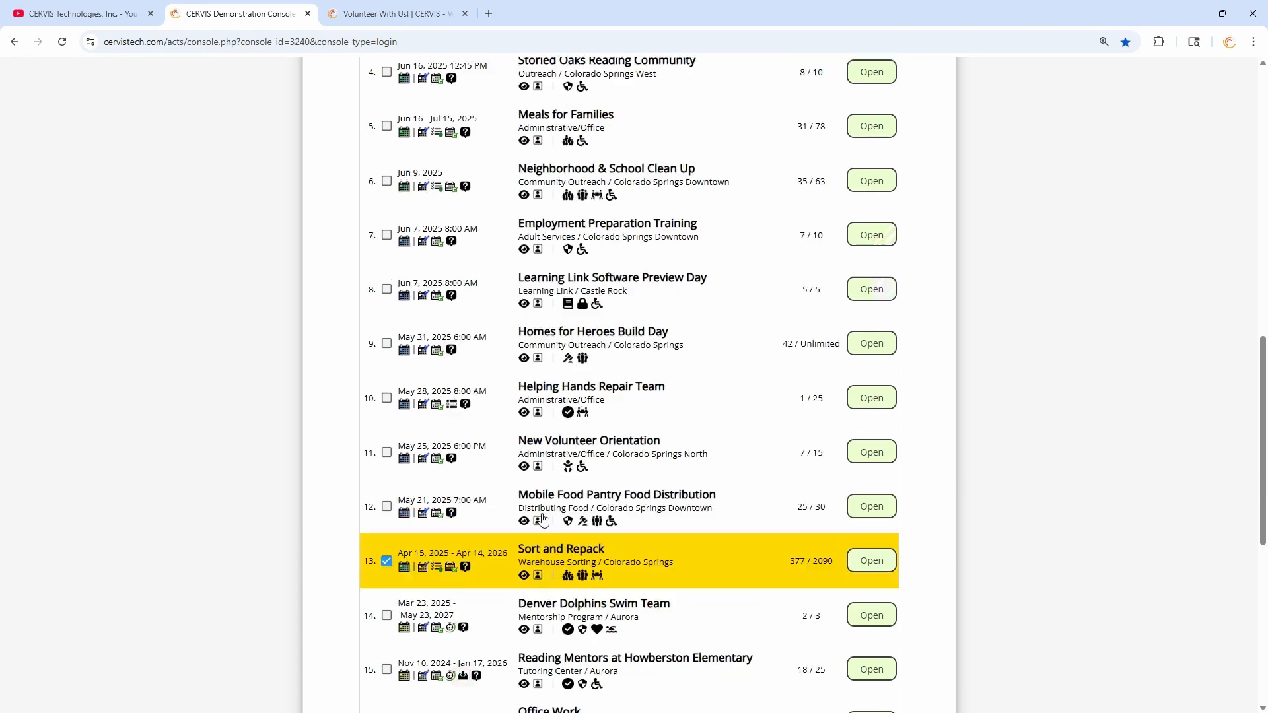
scroll(494, 487, "down", 1)
- Set the bulk action's optional date to May 22, 2025
left_click(476, 417)
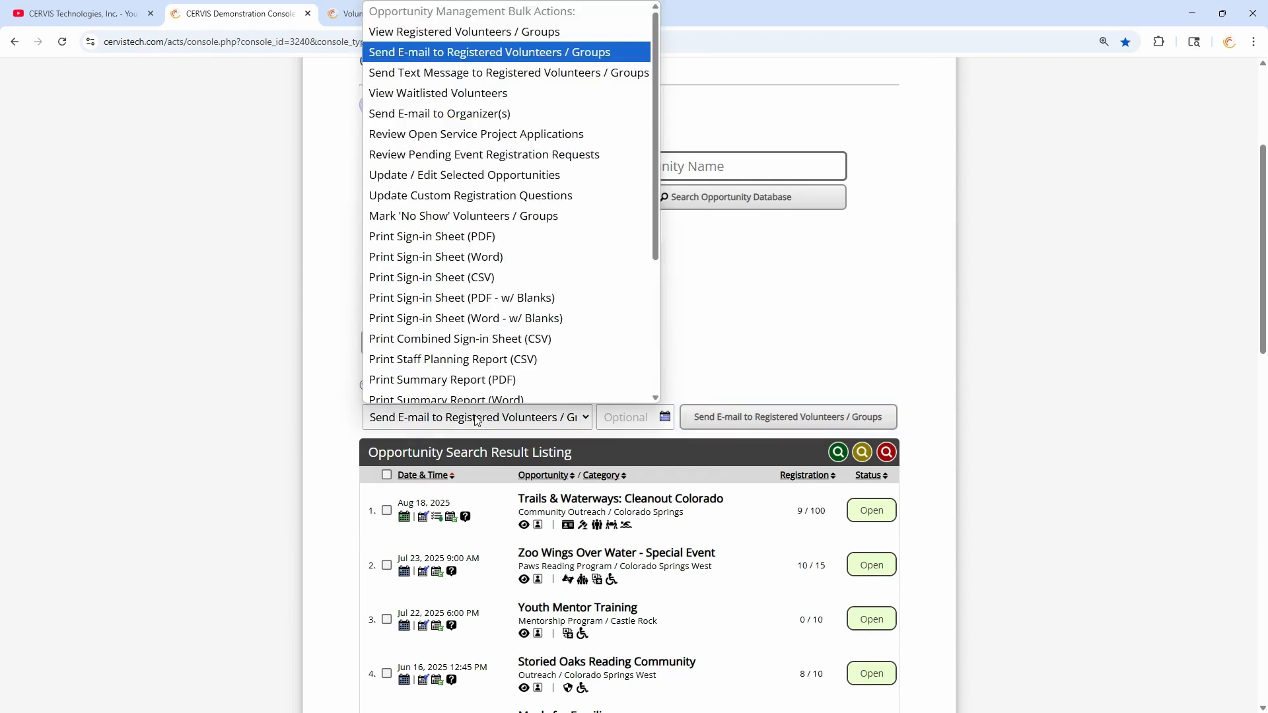
left_click(628, 417)
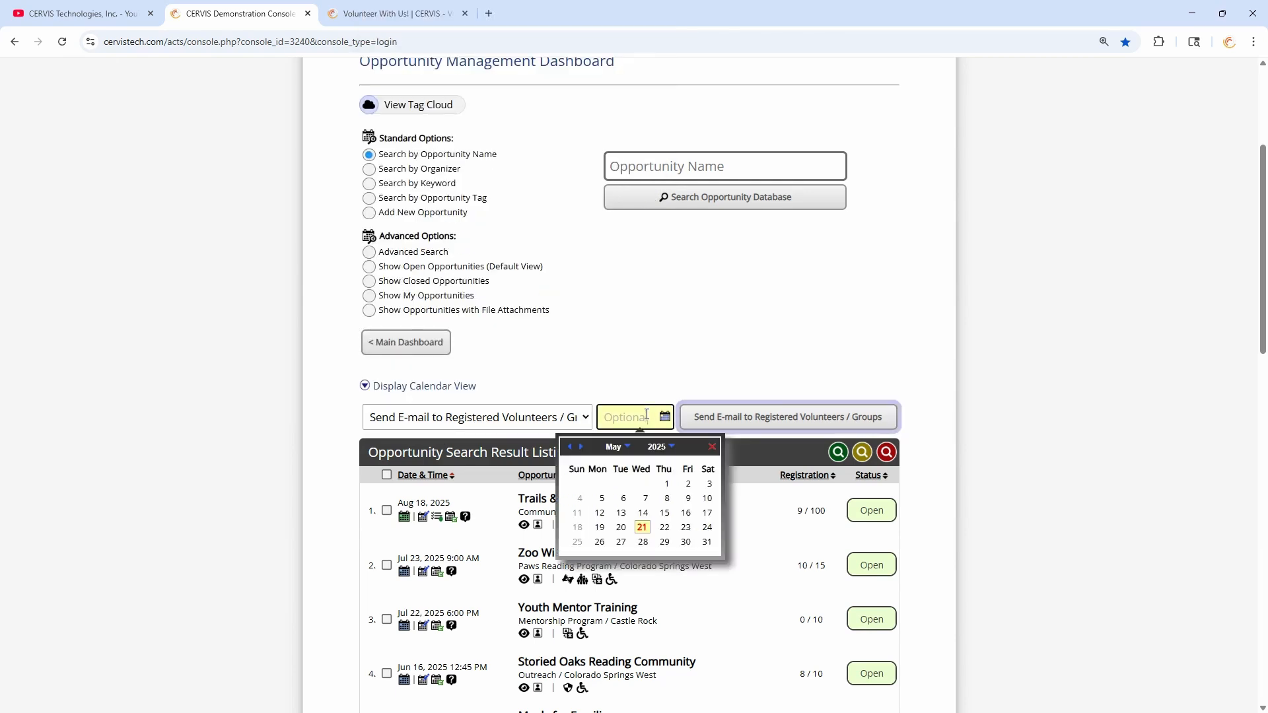
left_click(655, 519)
scroll(636, 378, "down", 2)
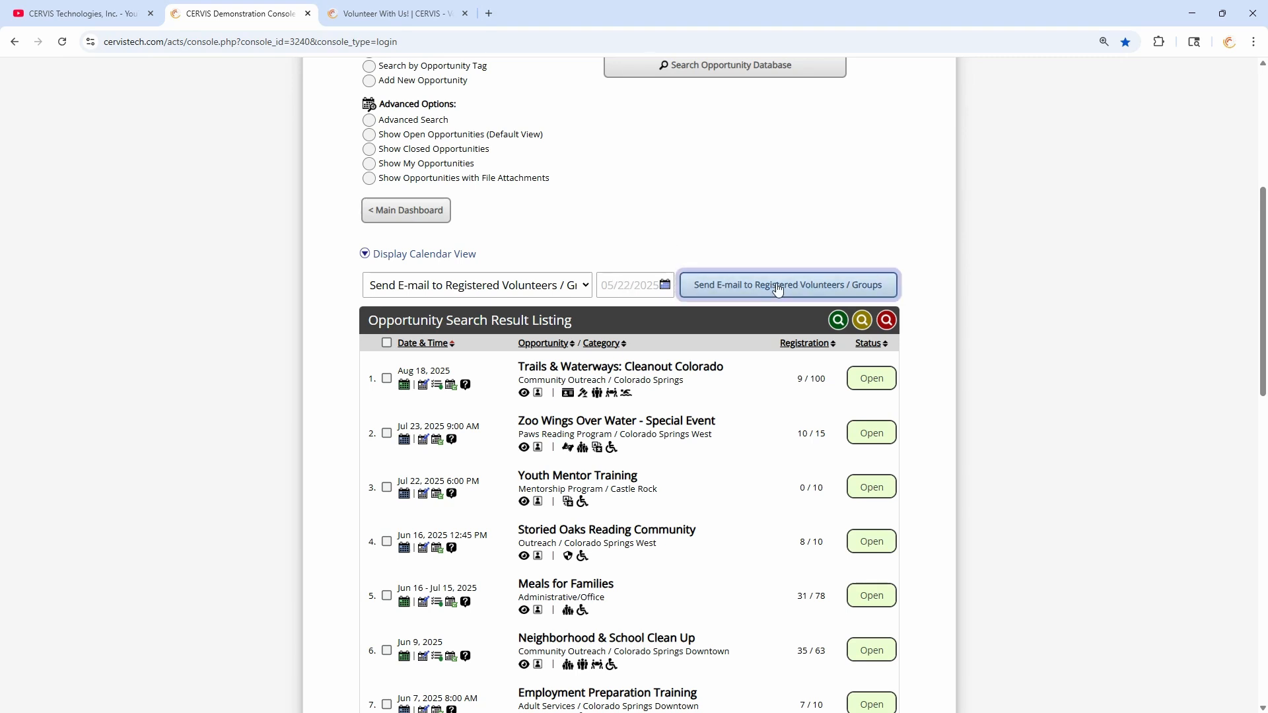
scroll(765, 274, "down", 10)
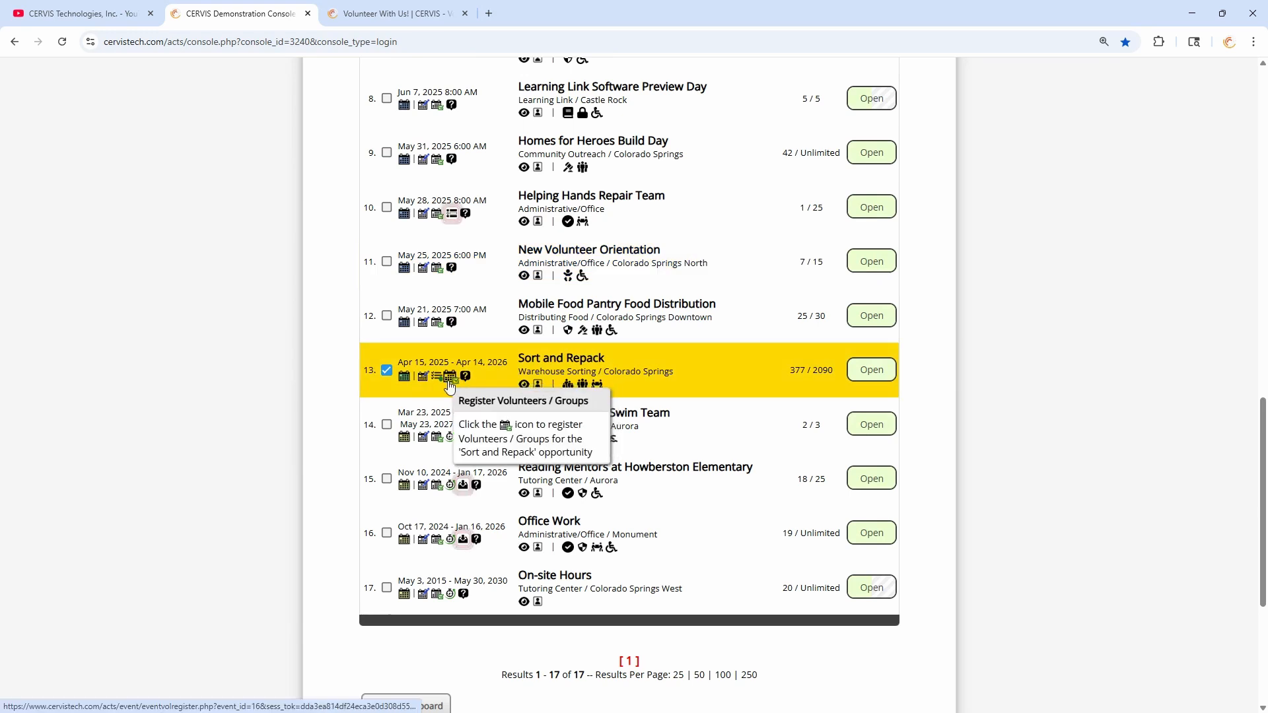
- Open Sort and Repack's registered volunteers and try the May 22 select-all and May 21 volunteer checkboxes
left_click(449, 381)
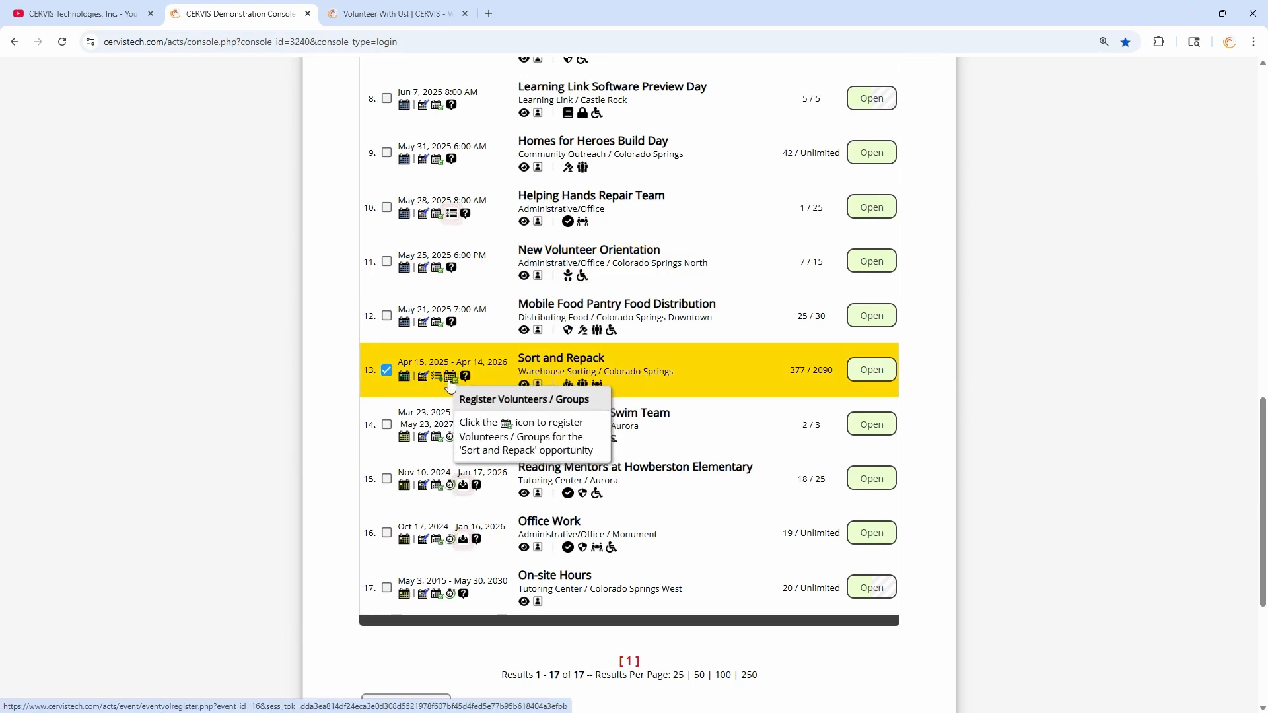
scroll(462, 344, "up", 1)
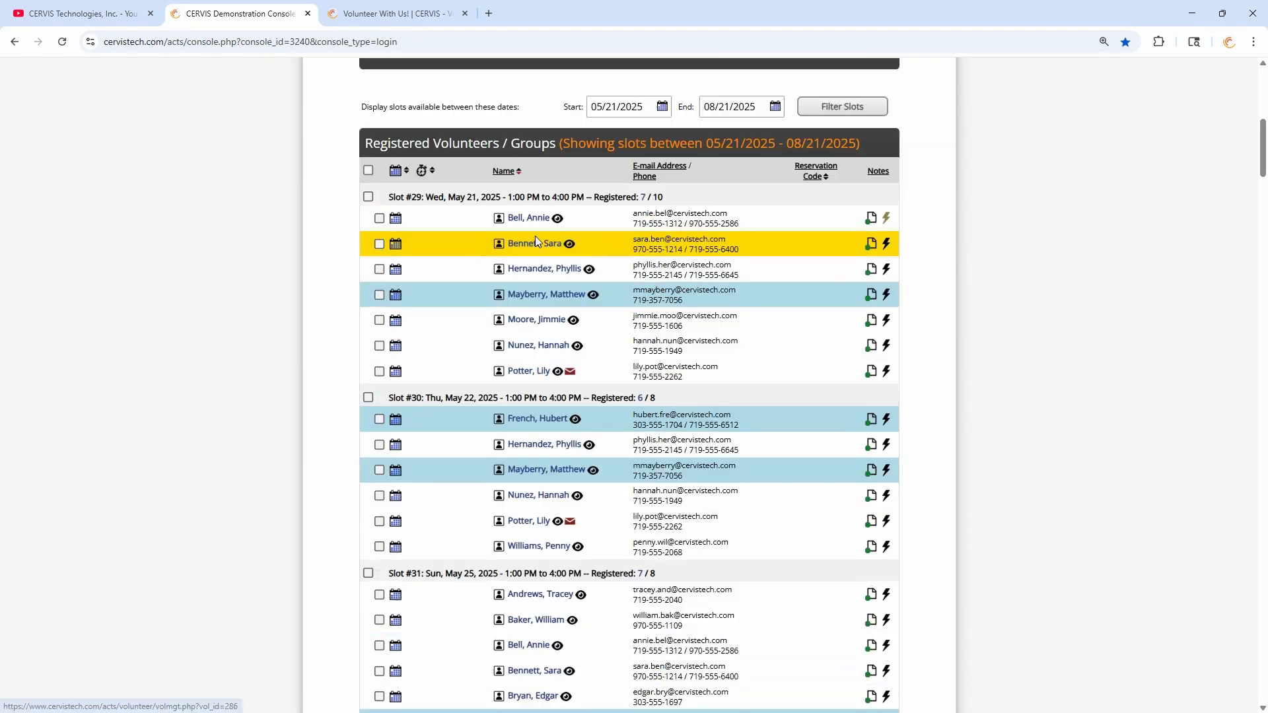
left_click(368, 398)
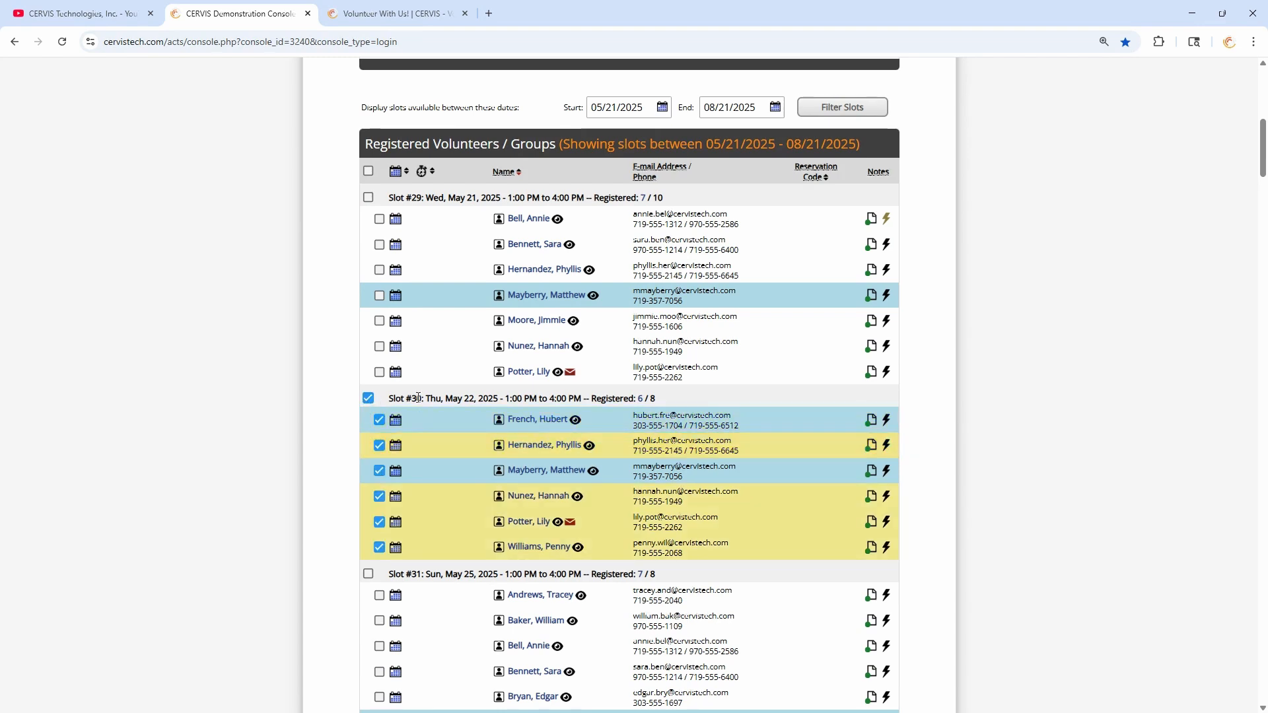
left_click_drag(1263, 147, 1263, 671)
scroll(595, 515, "down", 5)
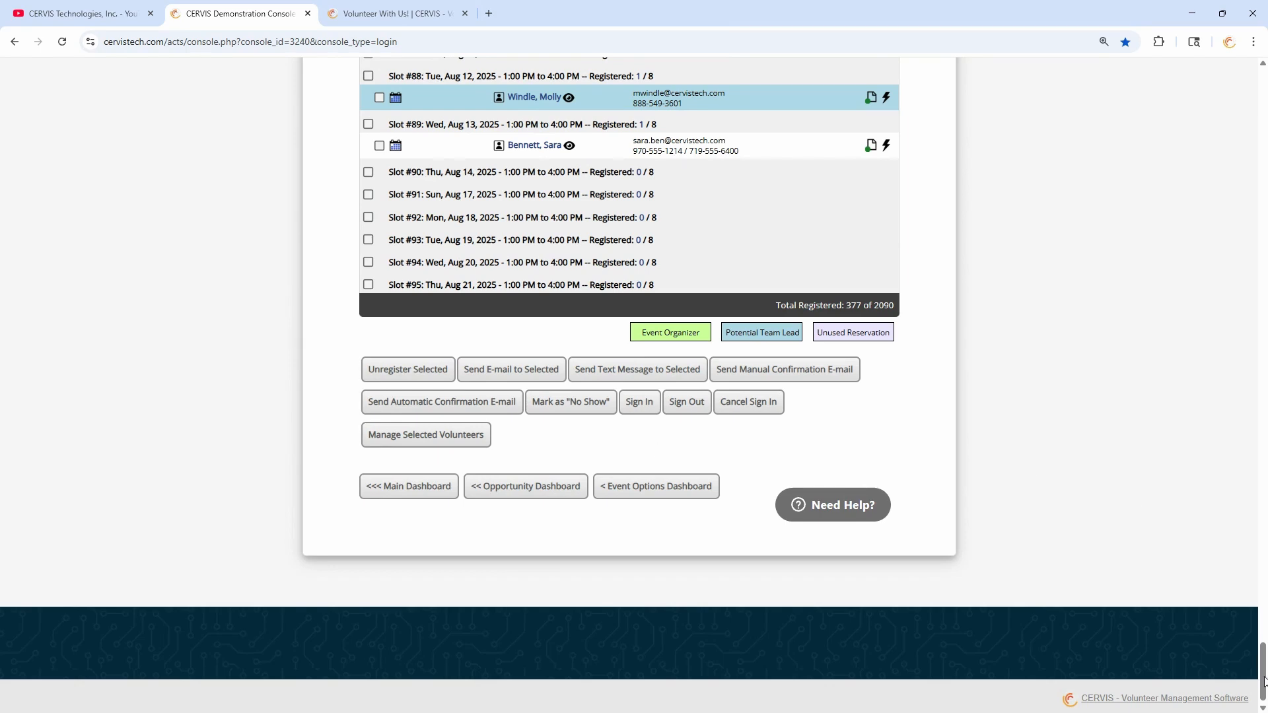
left_click_drag(1265, 681, 1264, 92)
scroll(878, 430, "down", 7)
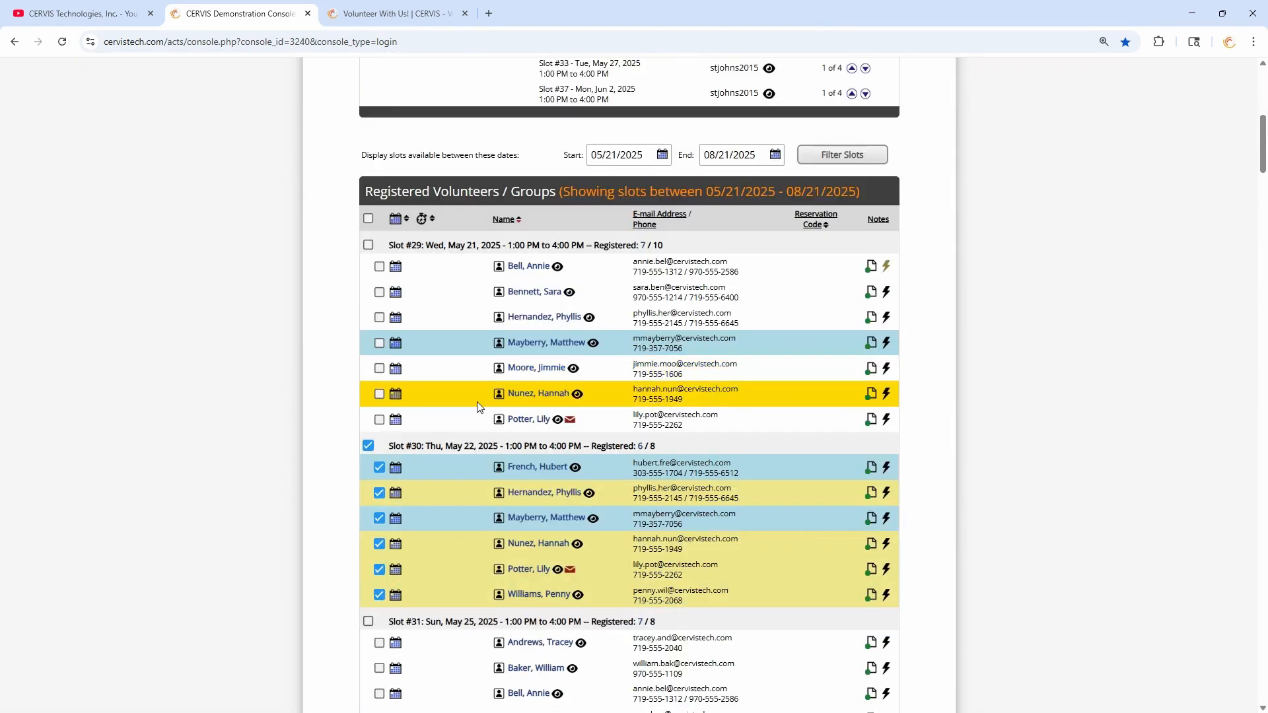
left_click(368, 446)
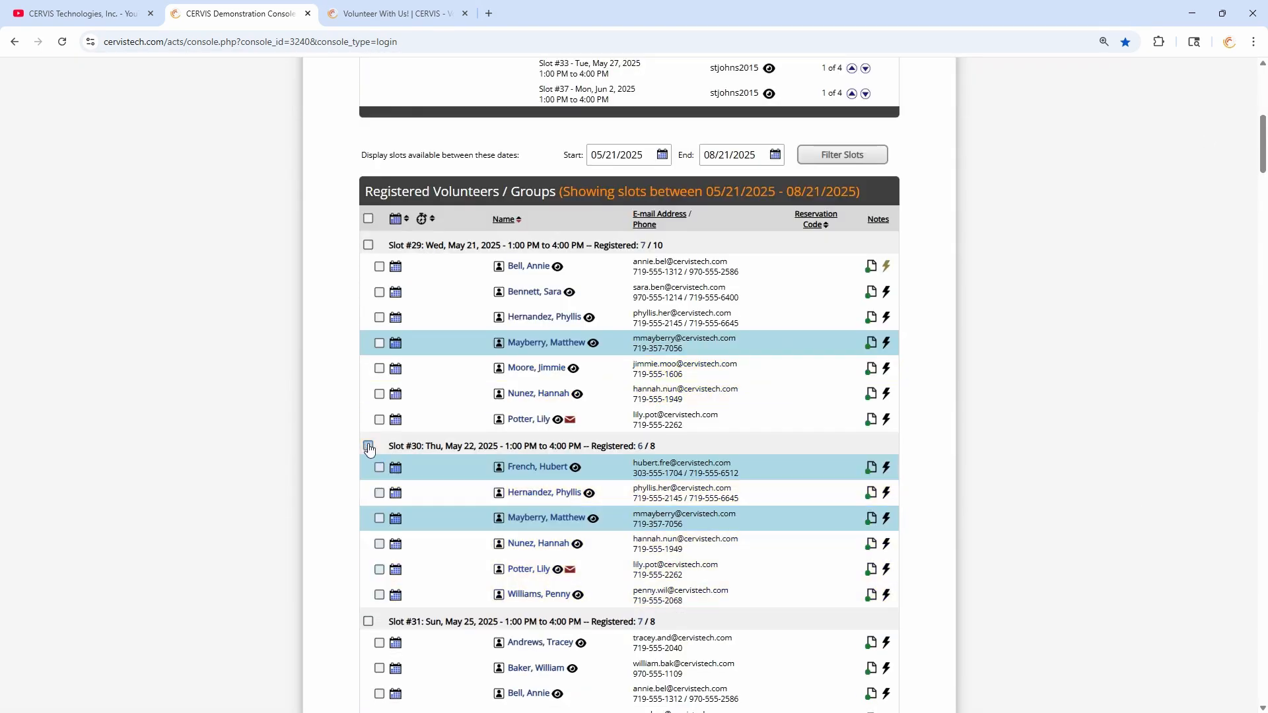
left_click(379, 369)
left_click(379, 344)
left_click(380, 344)
left_click(379, 369)
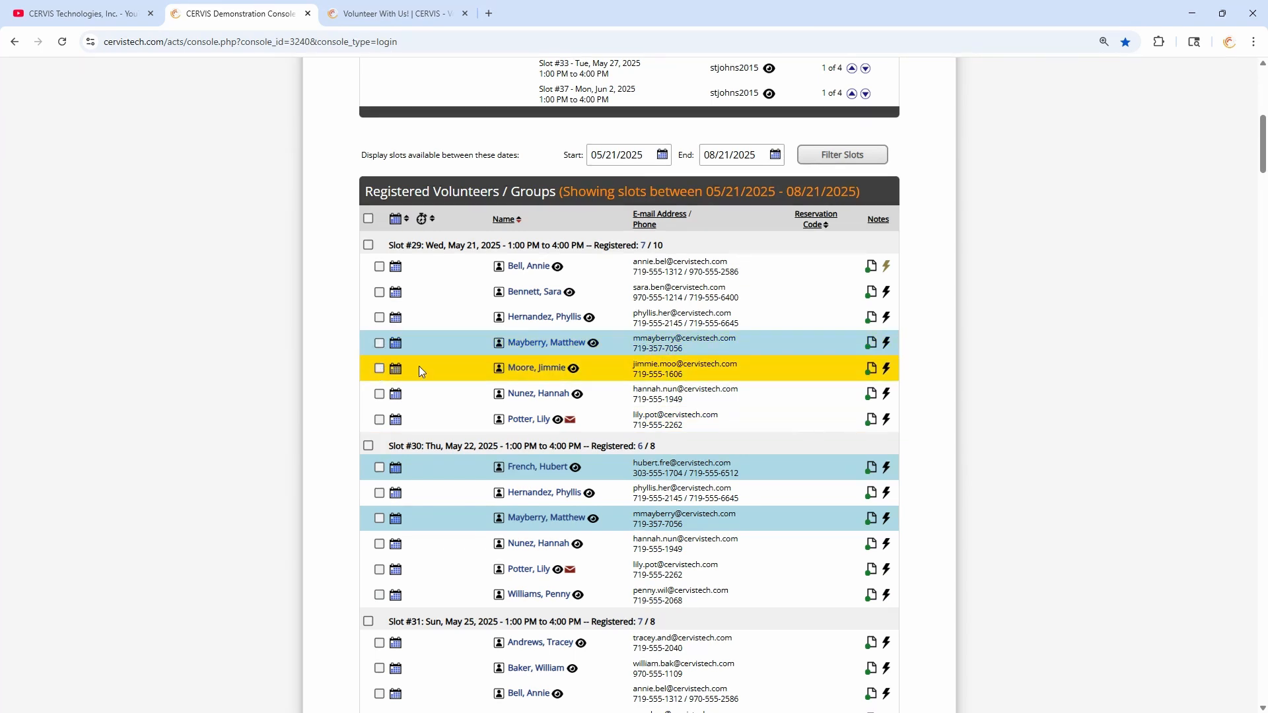
scroll(422, 333, "up", 1)
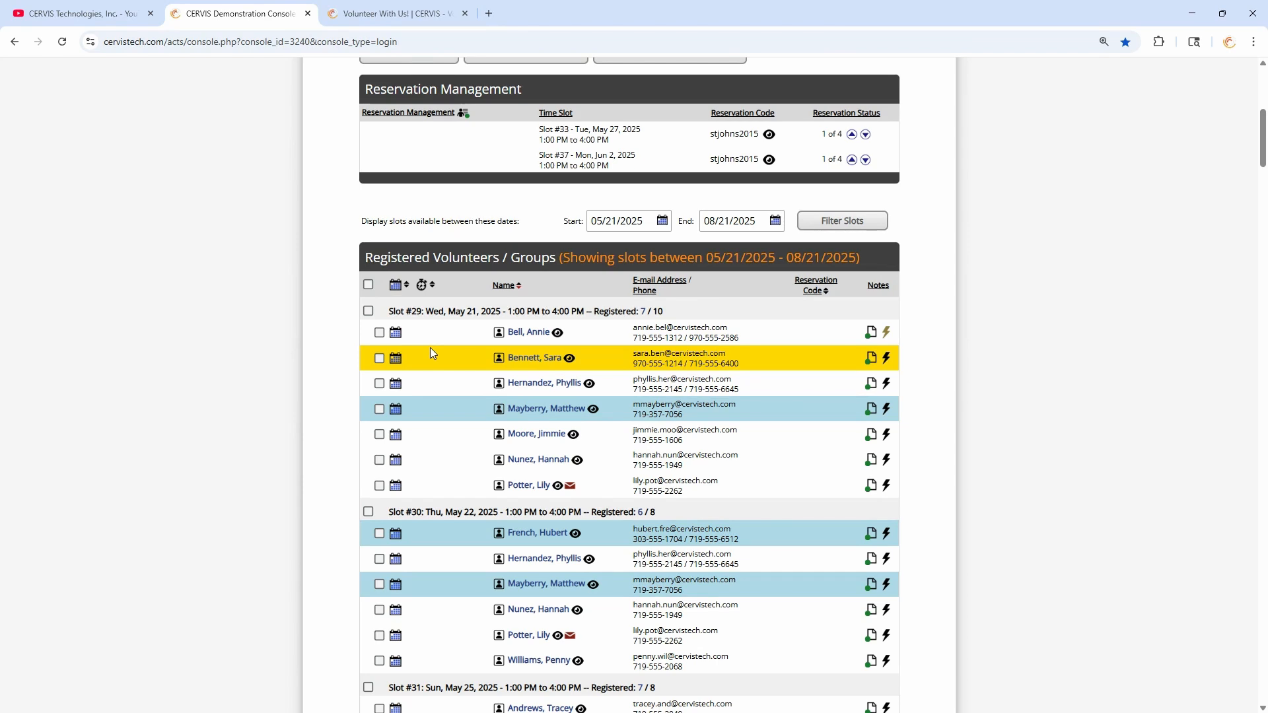
- Change the start date to 05/18/2025, filter slots, and select two May 19 volunteers
left_click(617, 222)
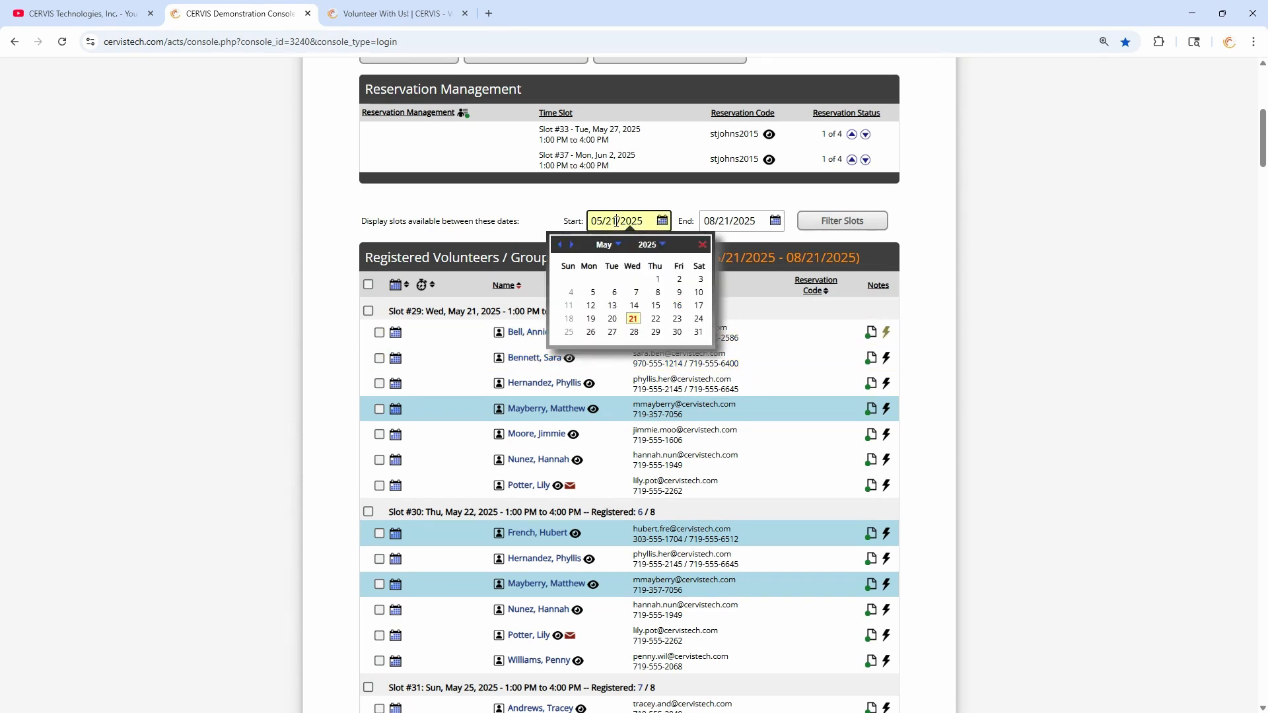
left_click(568, 335)
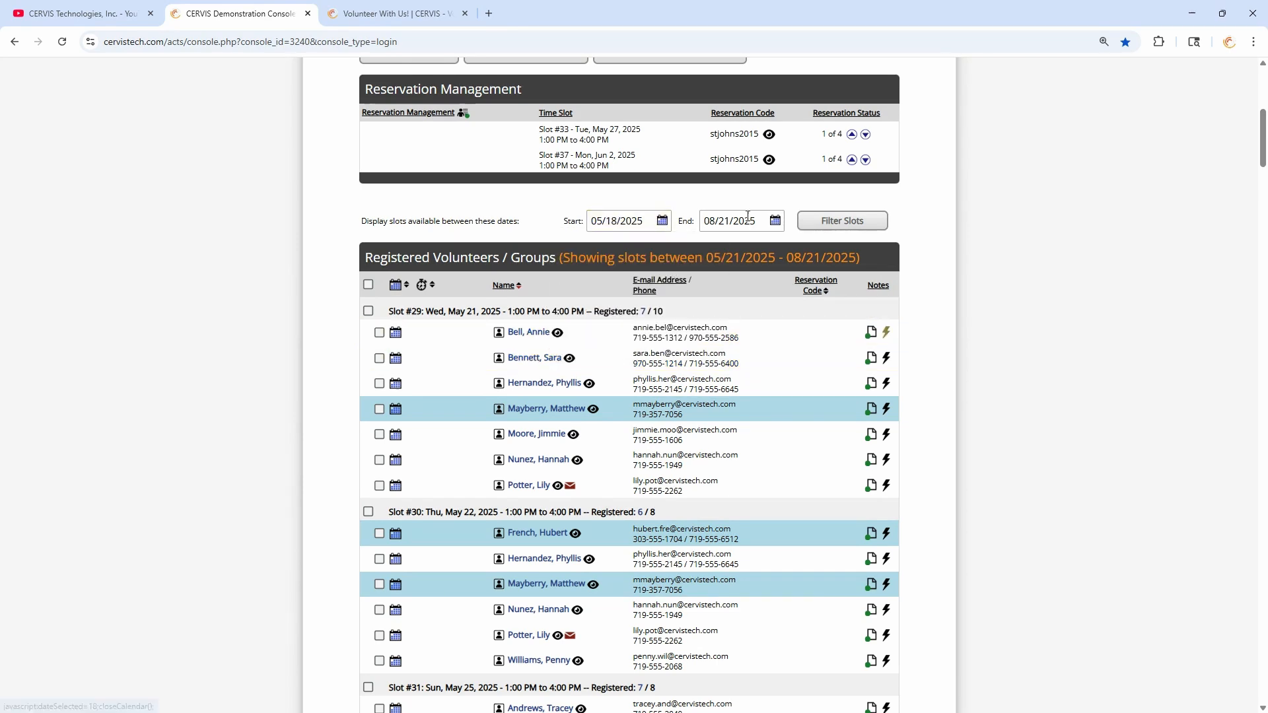
left_click(851, 221)
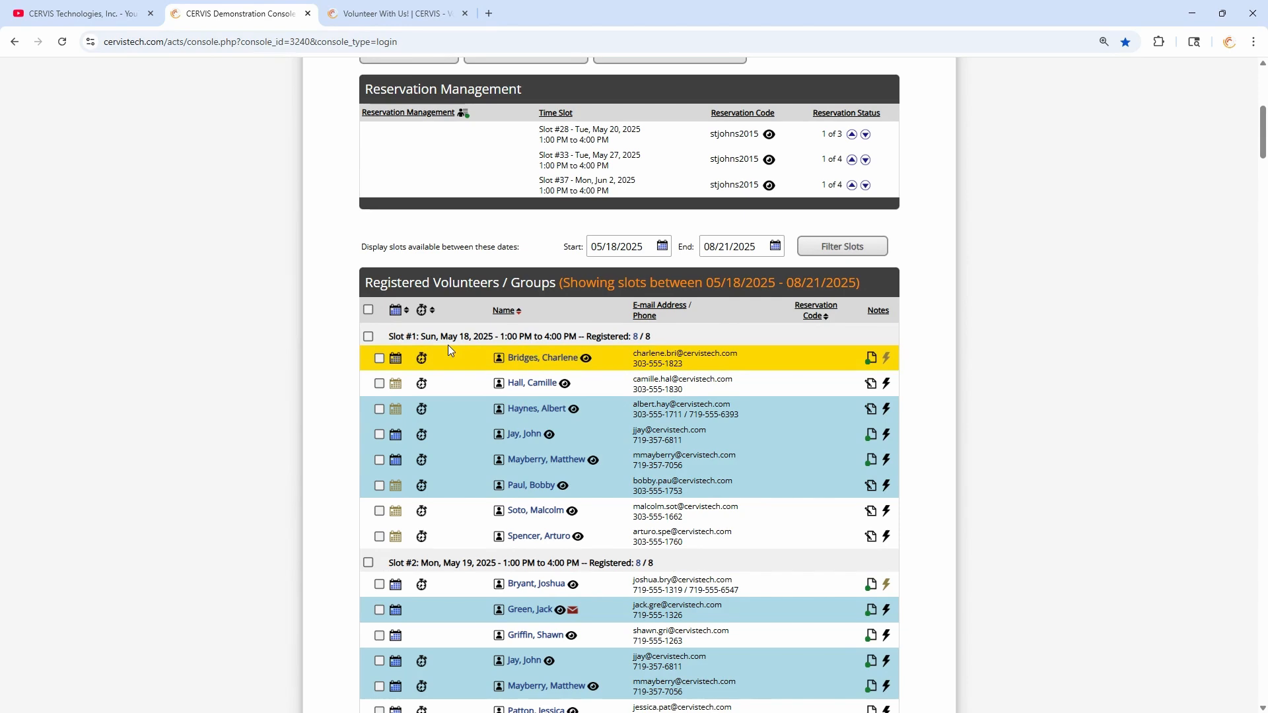
mouse_move(426, 387)
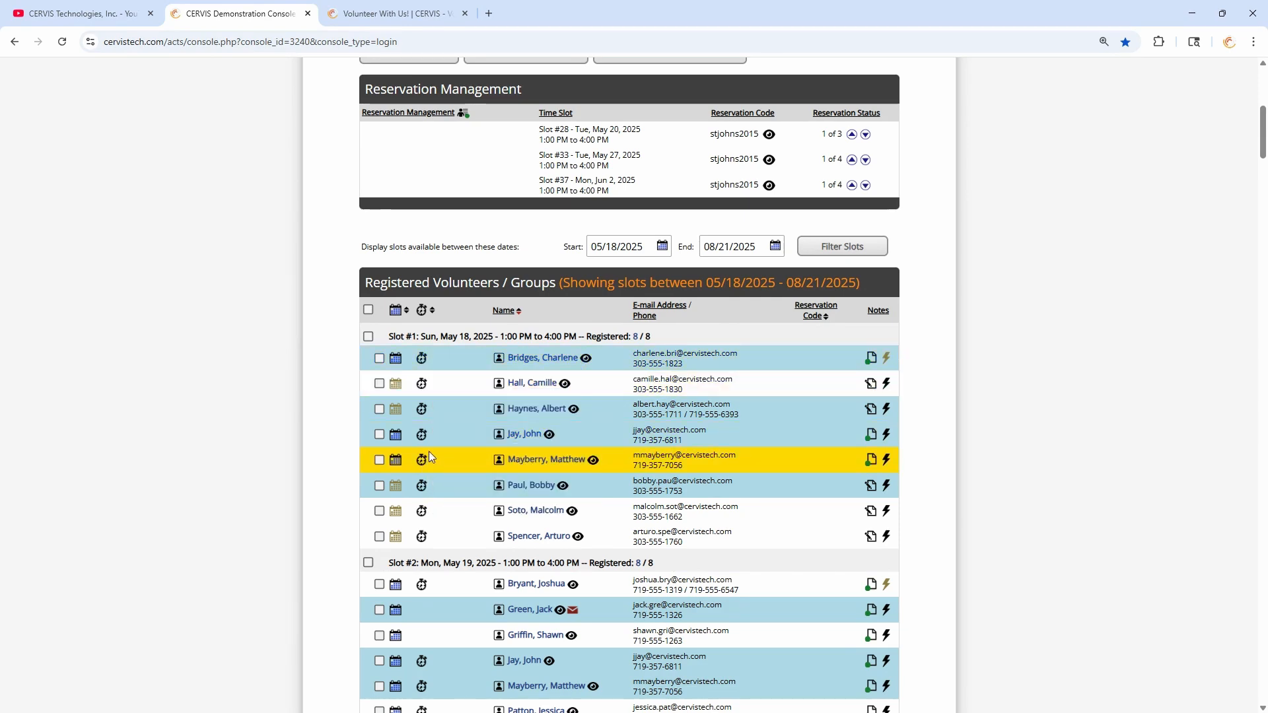
scroll(429, 456, "down", 3)
left_click(379, 412)
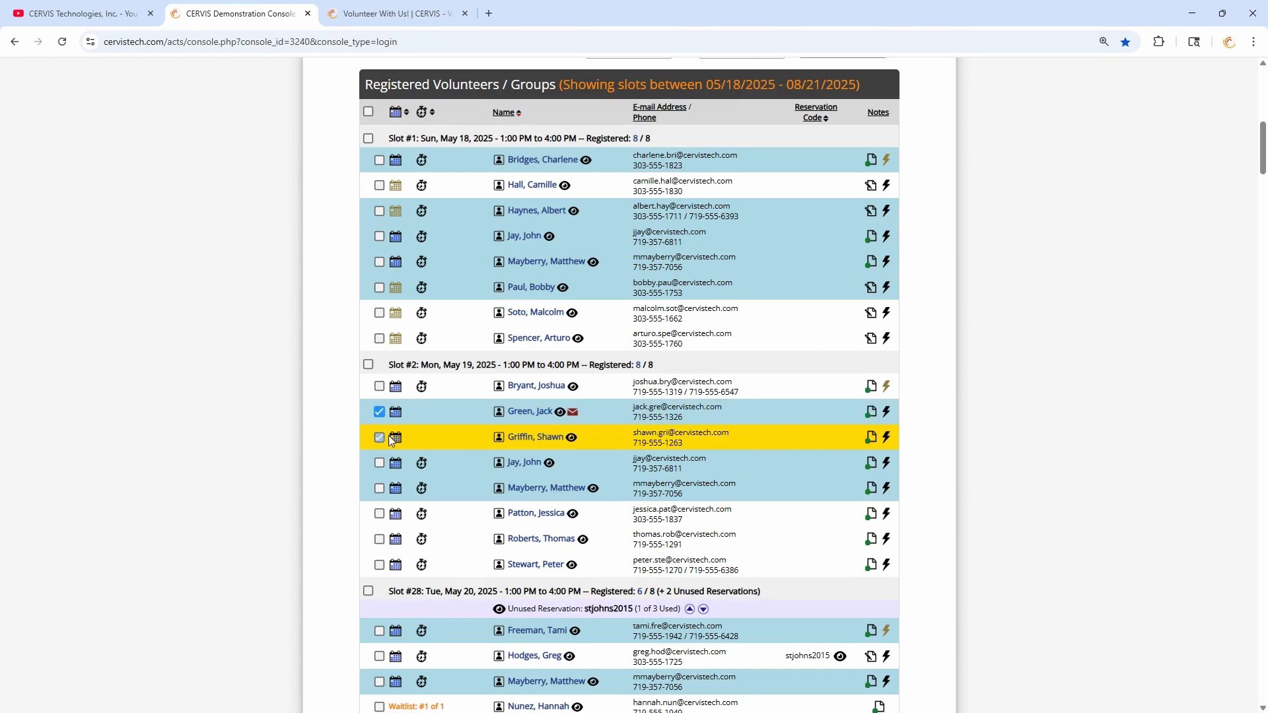
left_click(387, 437)
scroll(440, 448, "up", 7)
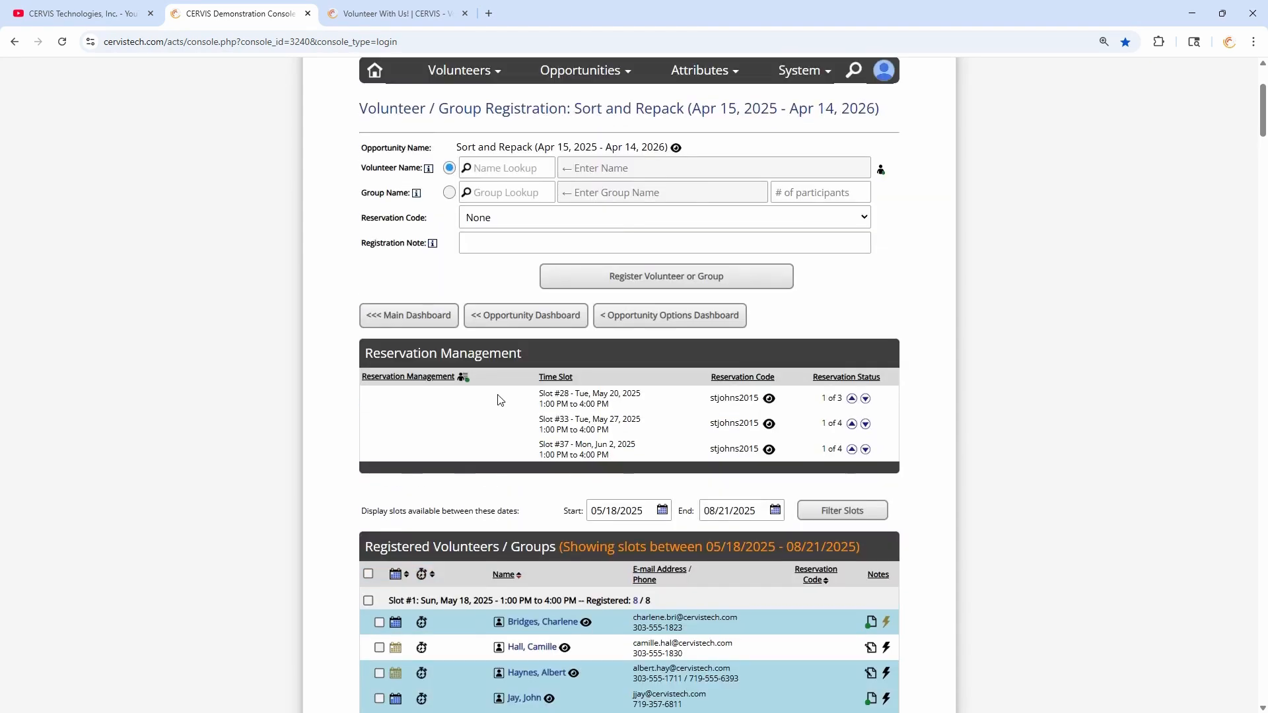
scroll(502, 389, "up", 1)
- Select all opportunities and apply the Mark 'No Show' bulk action to list unsigned-in volunteers
left_click(515, 370)
scroll(462, 343, "down", 4)
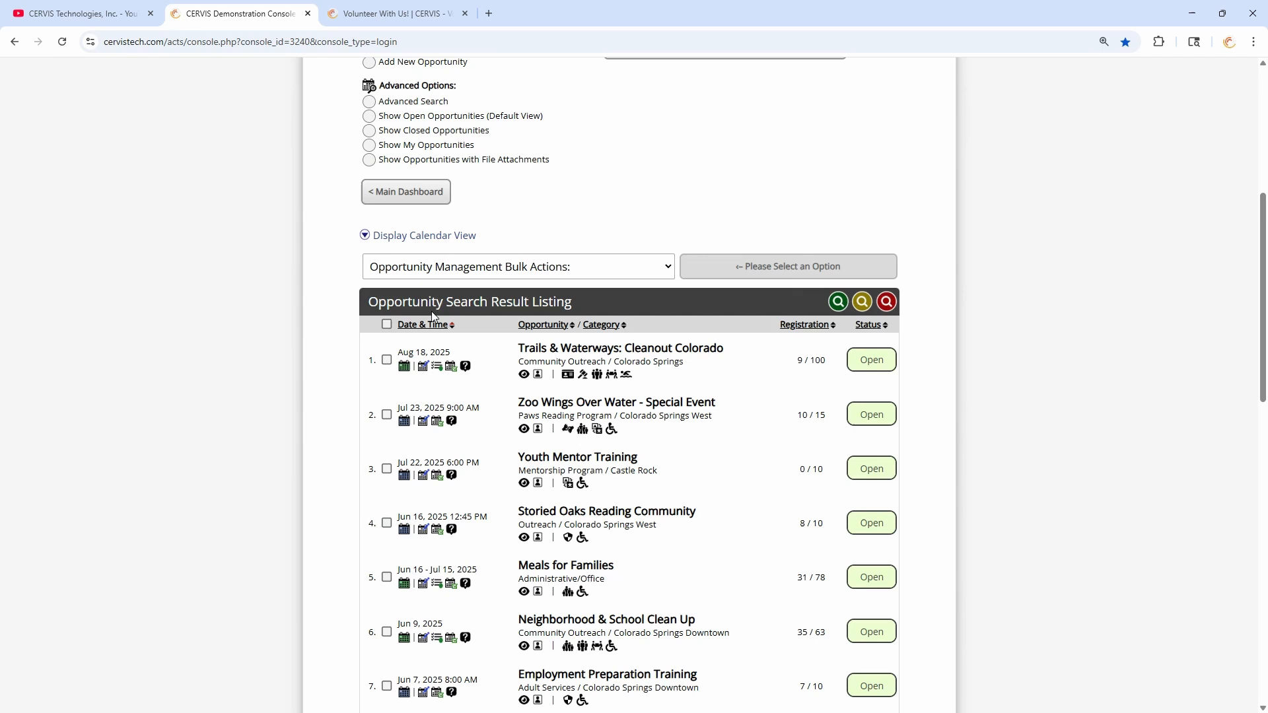
left_click(386, 325)
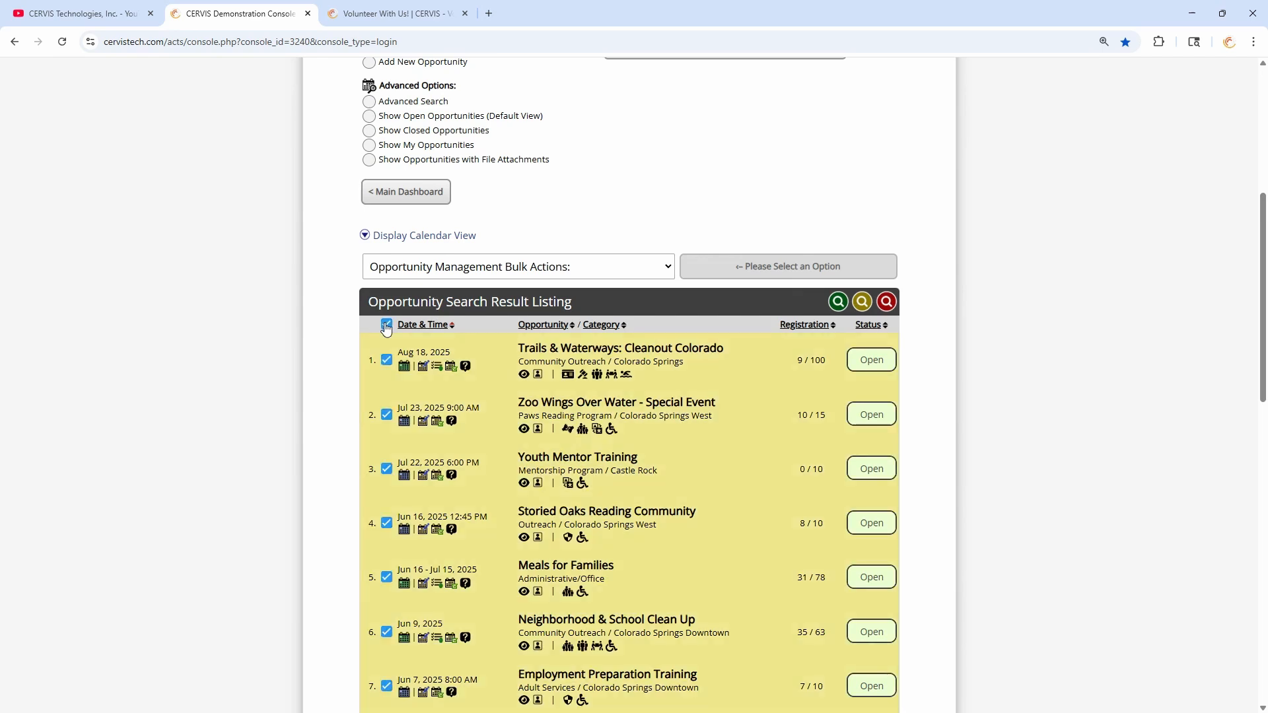
left_click(461, 268)
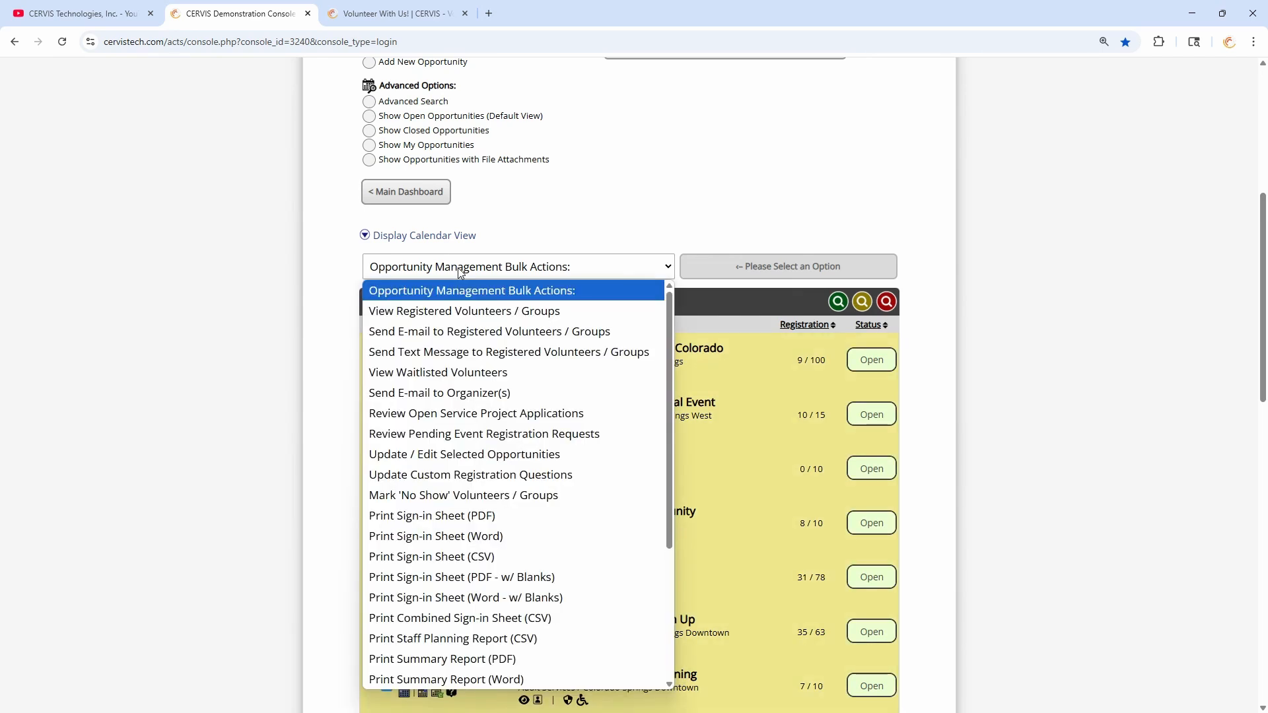
left_click(483, 499)
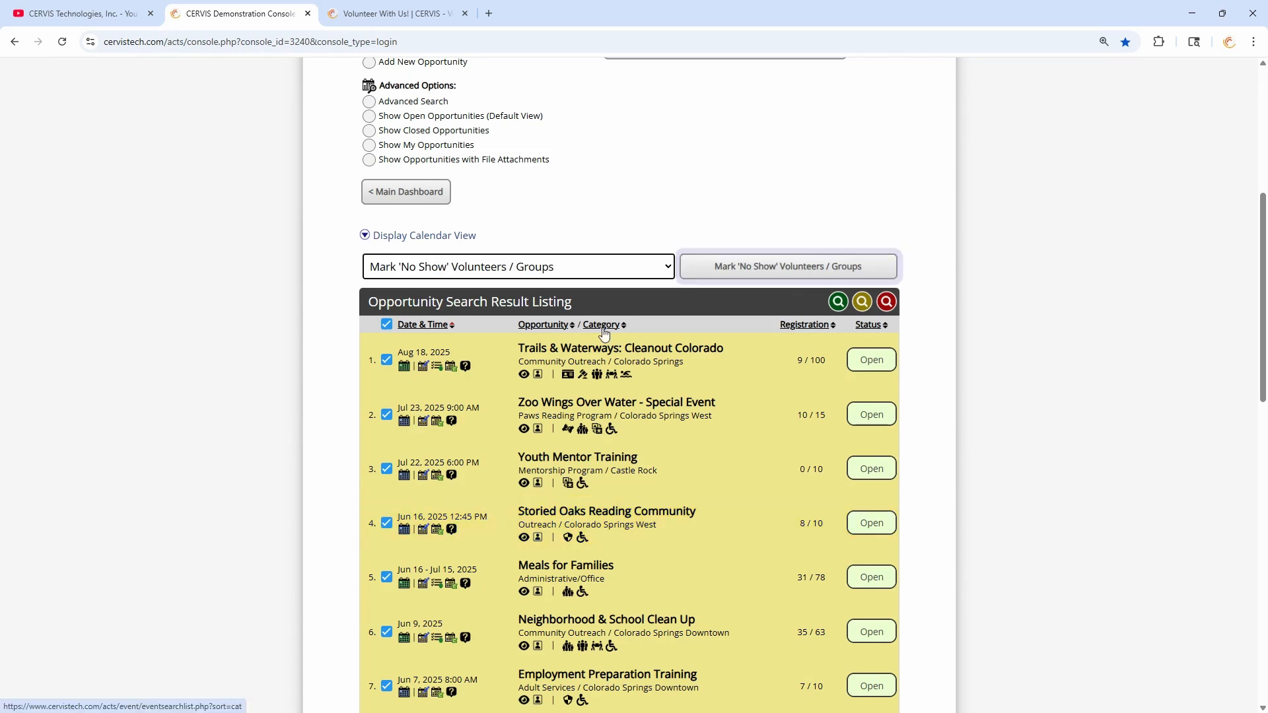
left_click(713, 273)
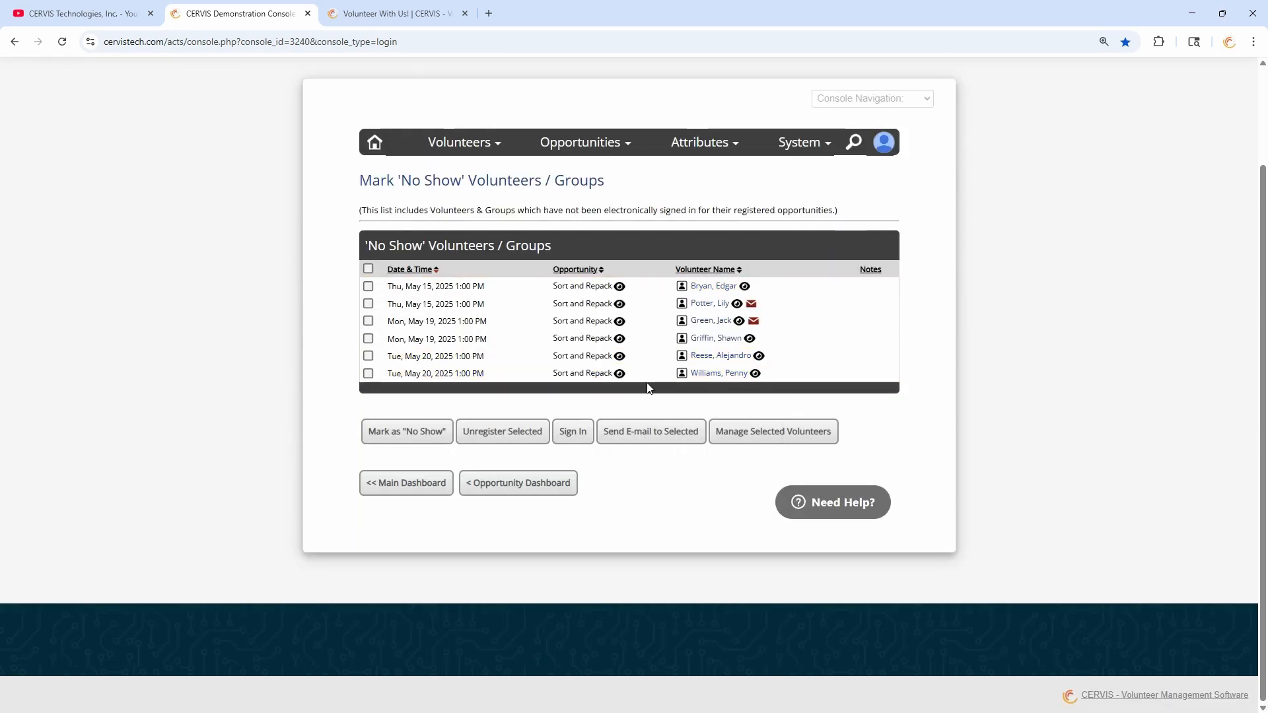
- Sign in the first May 20 volunteer
left_click(369, 270)
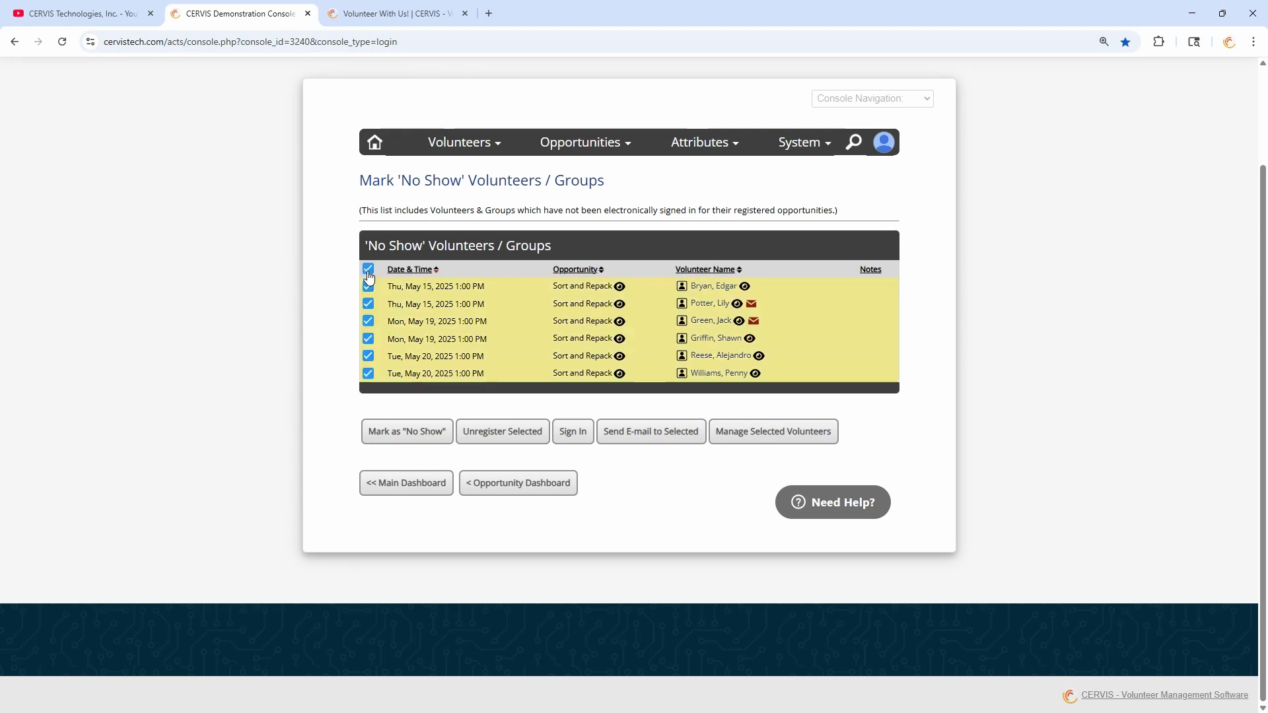
left_click(368, 269)
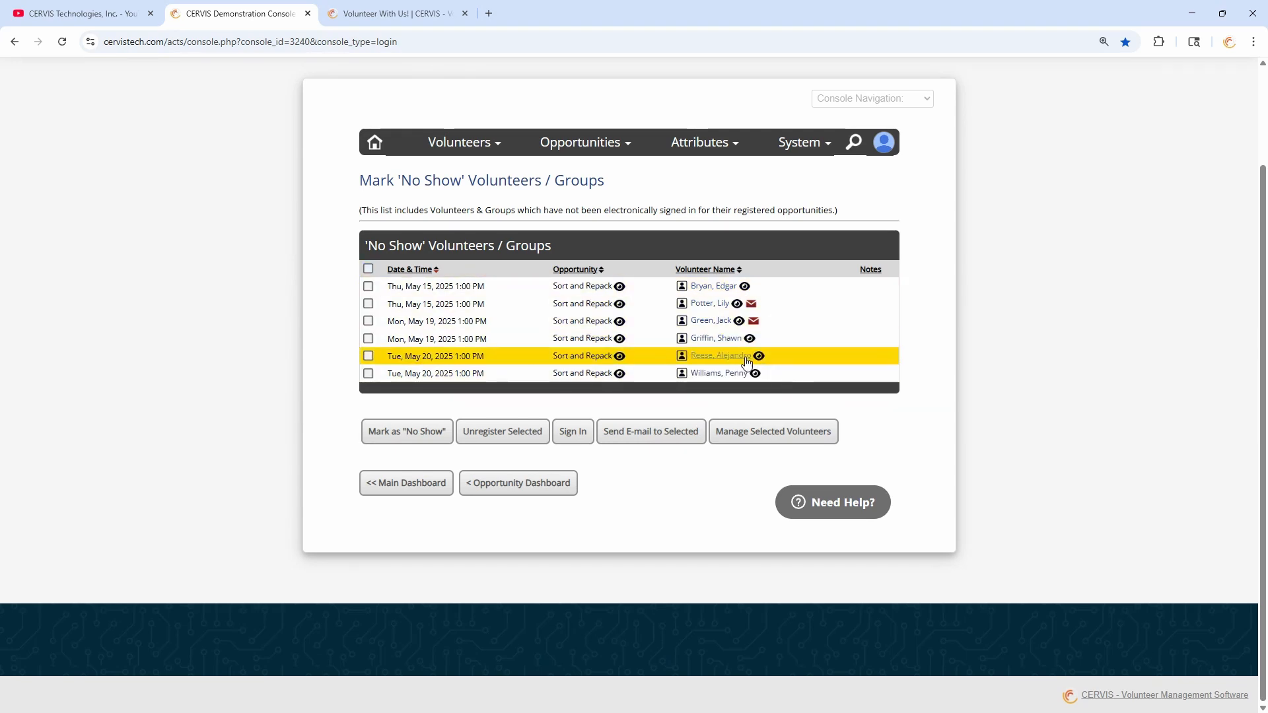
left_click(368, 357)
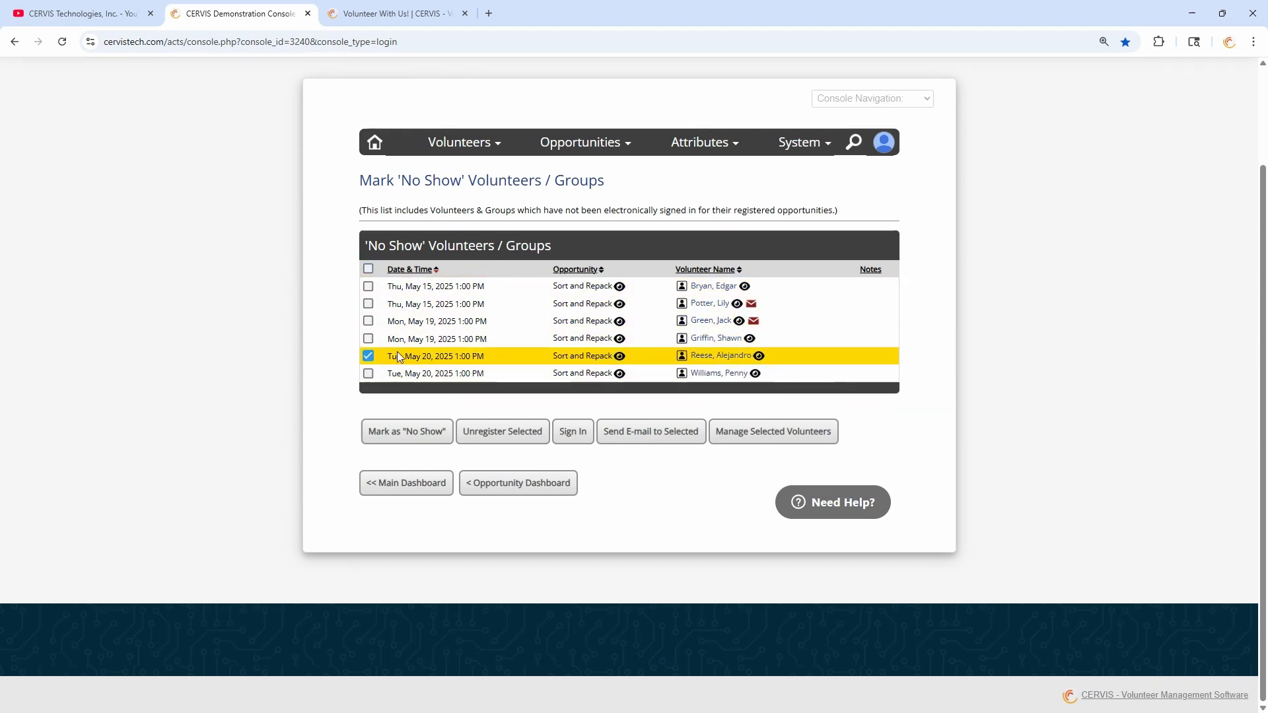
left_click(572, 432)
- Mark the remaining five volunteers as No Show and confirm unregistering them
left_click(368, 302)
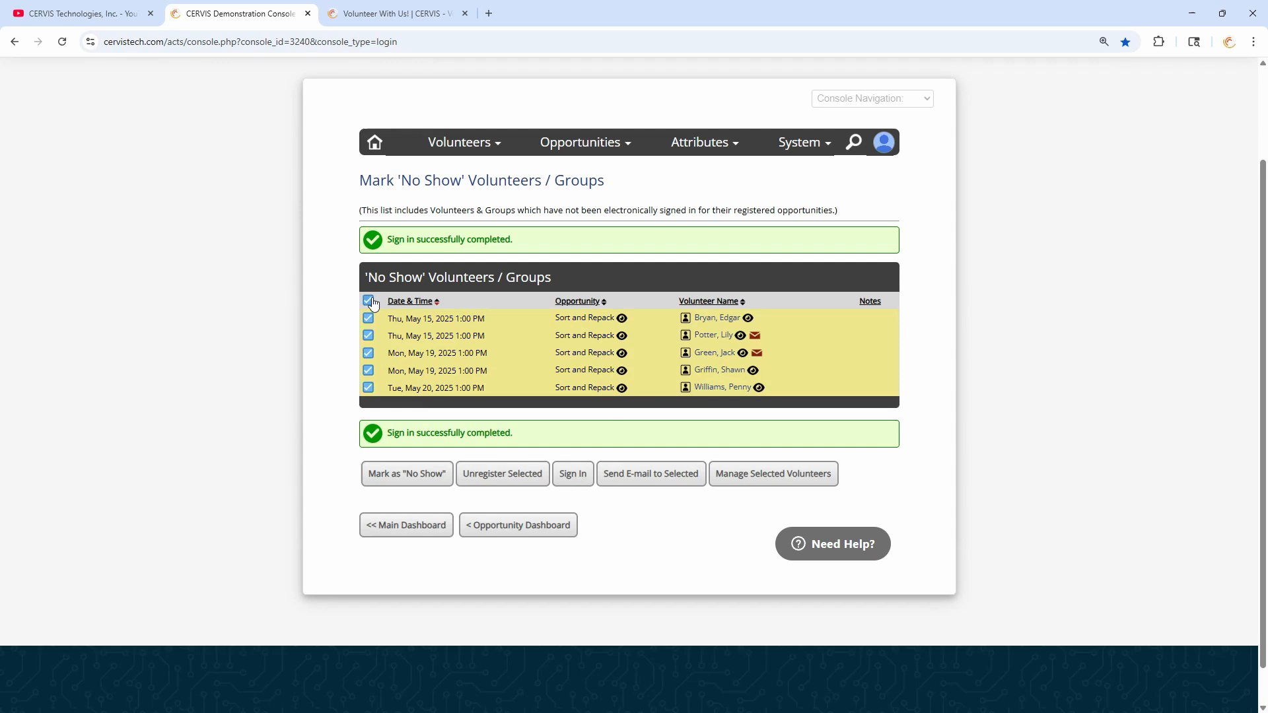
left_click(388, 482)
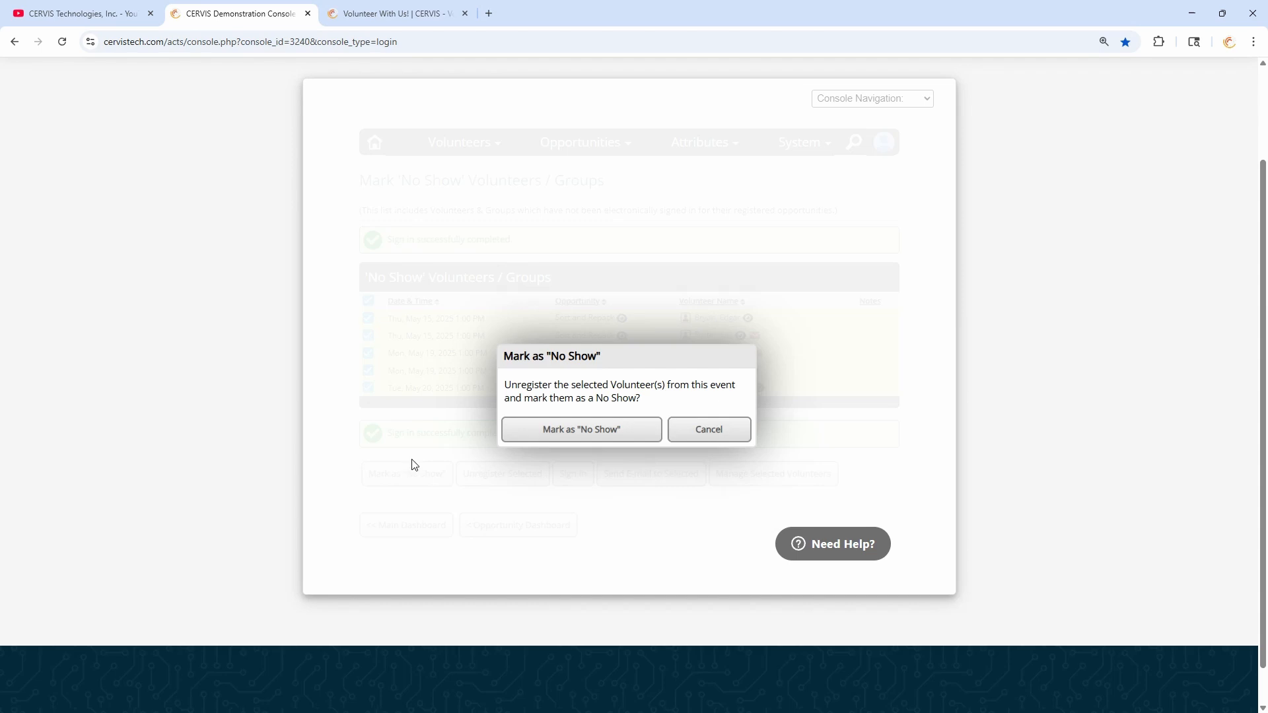
left_click(604, 432)
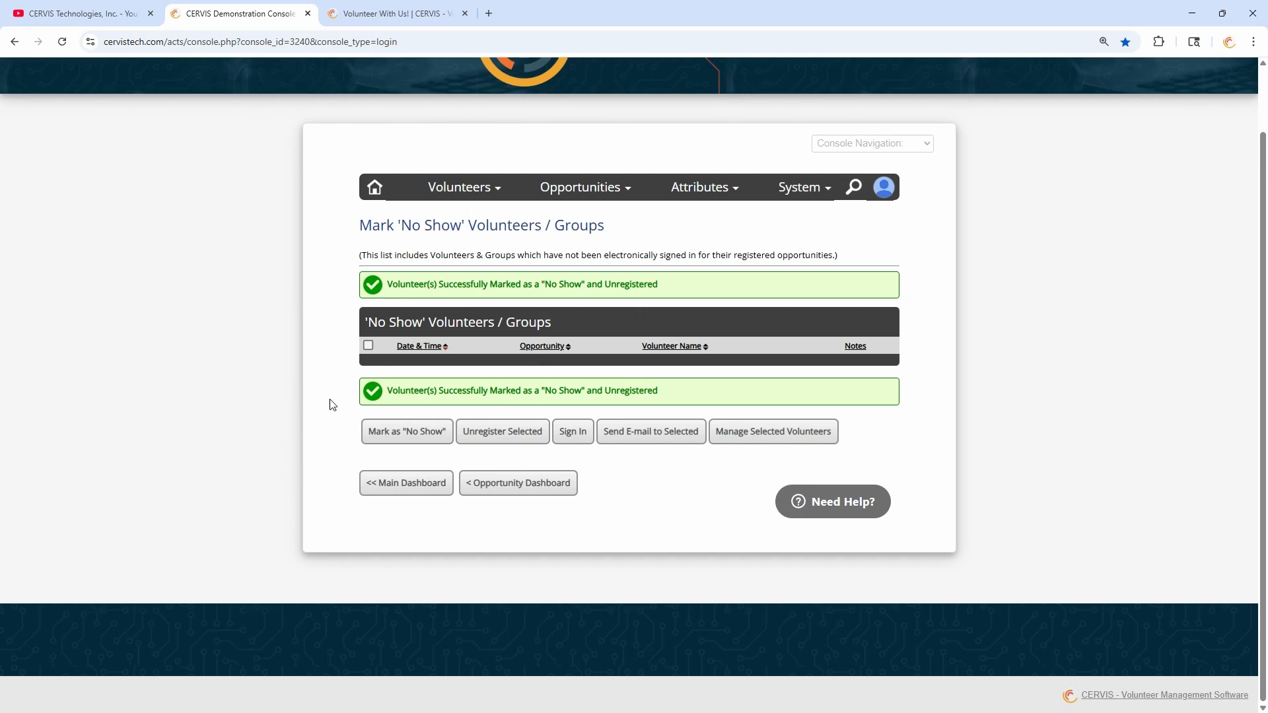
left_click(452, 191)
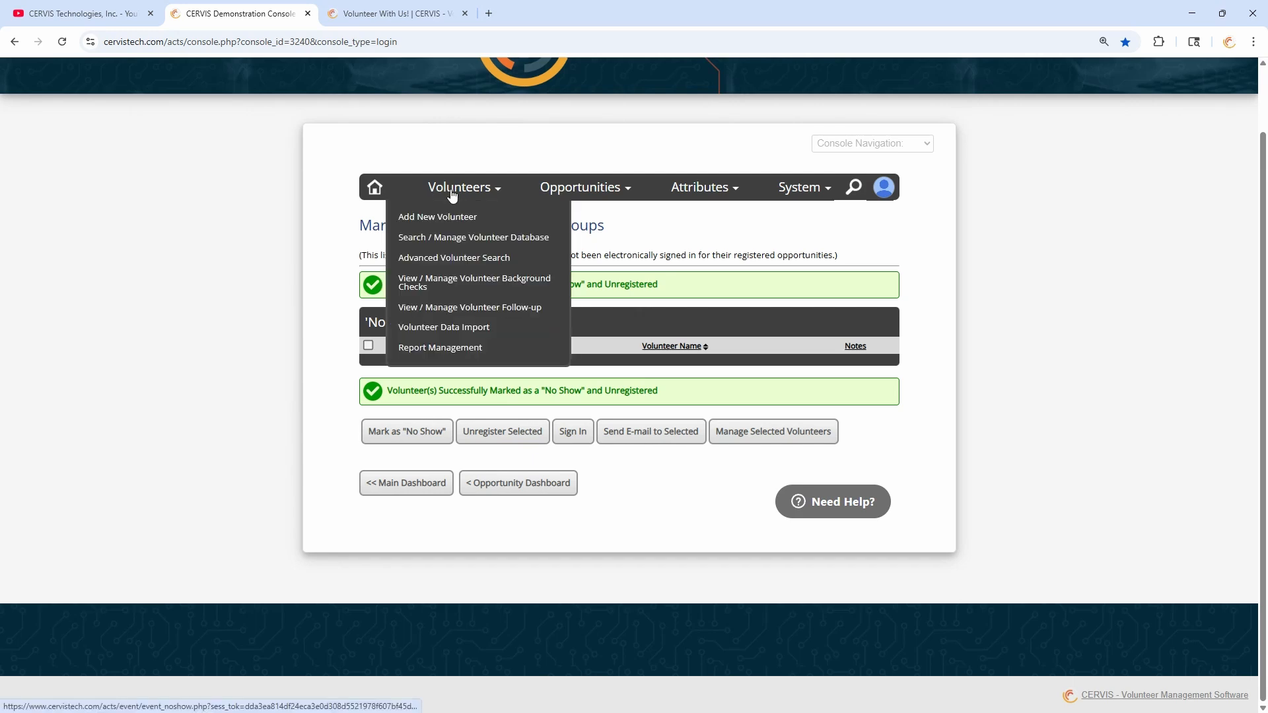
- In Advanced Volunteer Search, expand Volunteer Participation Options and set the More Than … No Shows criterion
left_click(452, 259)
scroll(451, 297, "down", 10)
left_click(476, 319)
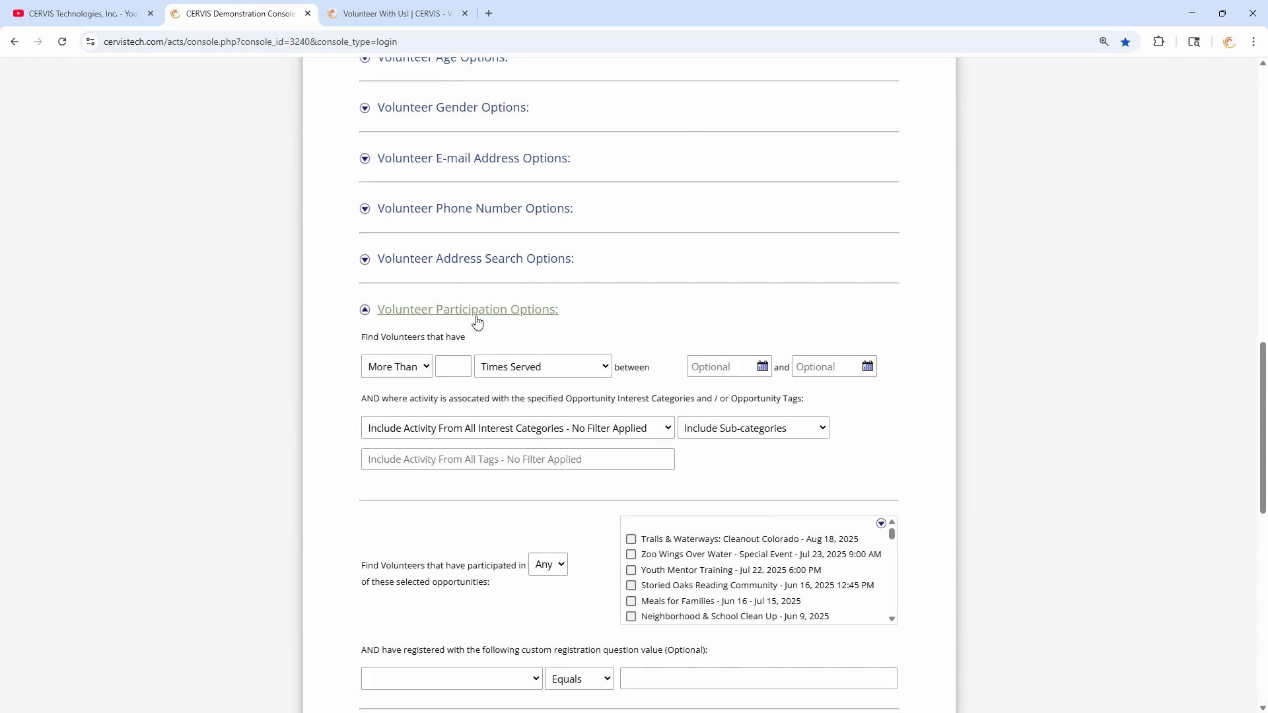
scroll(473, 343, "down", 6)
left_click(545, 349)
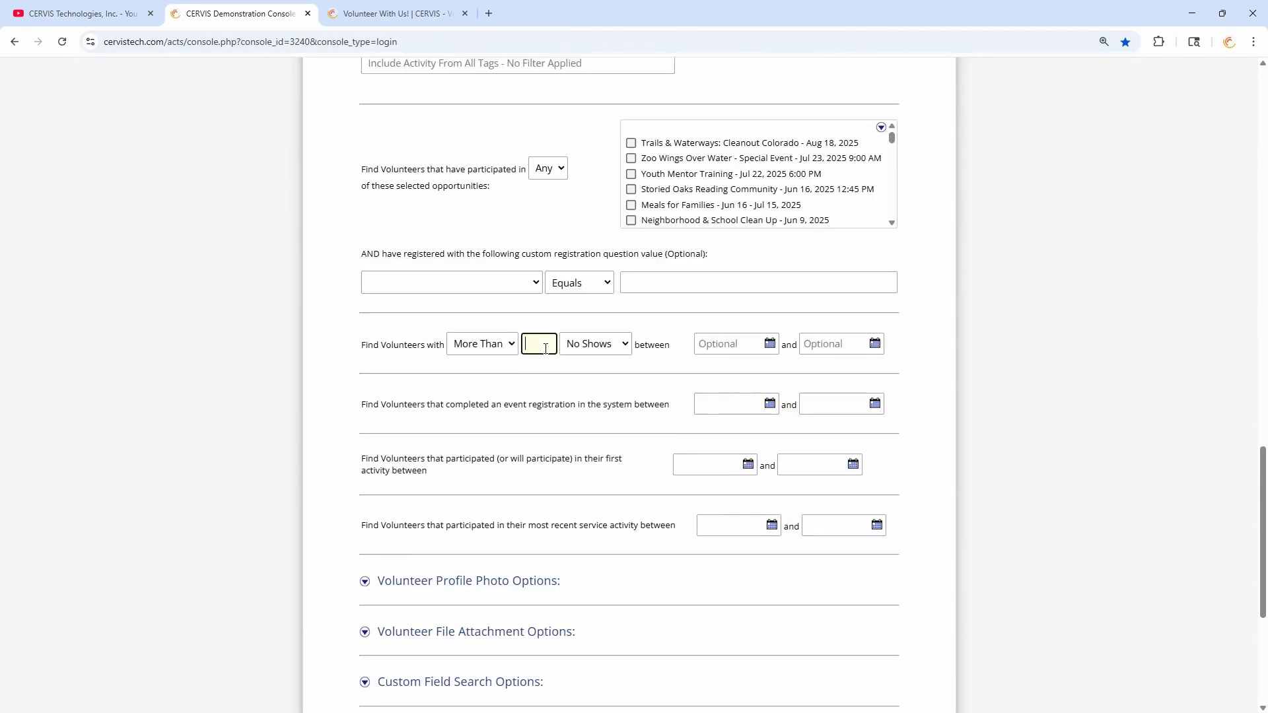
left_click(593, 346)
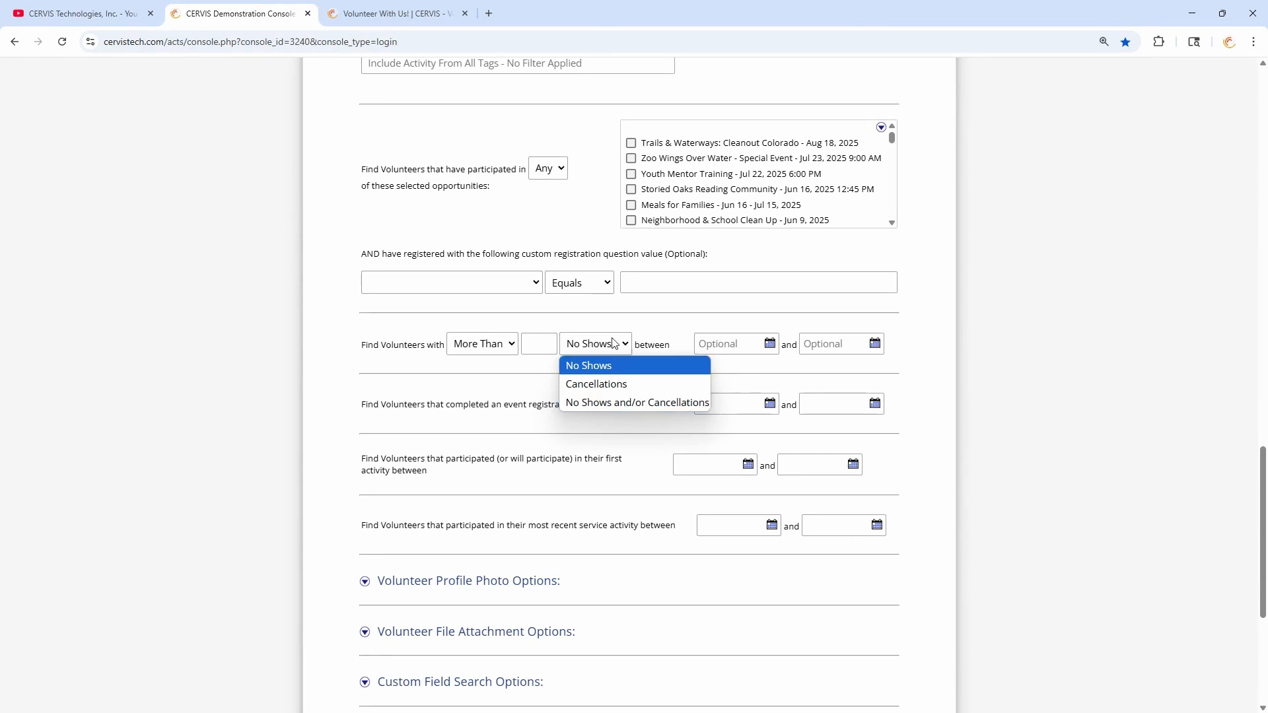
left_click(731, 346)
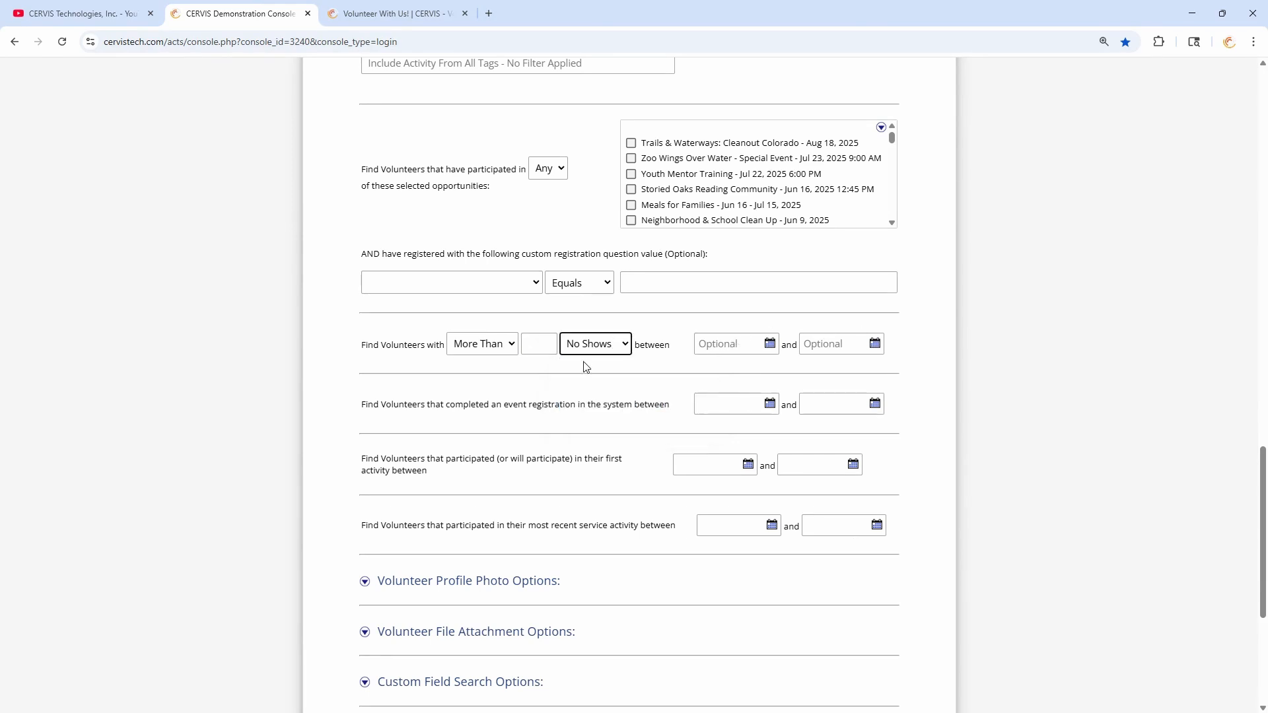
left_click(658, 338)
scroll(619, 421, "down", 5)
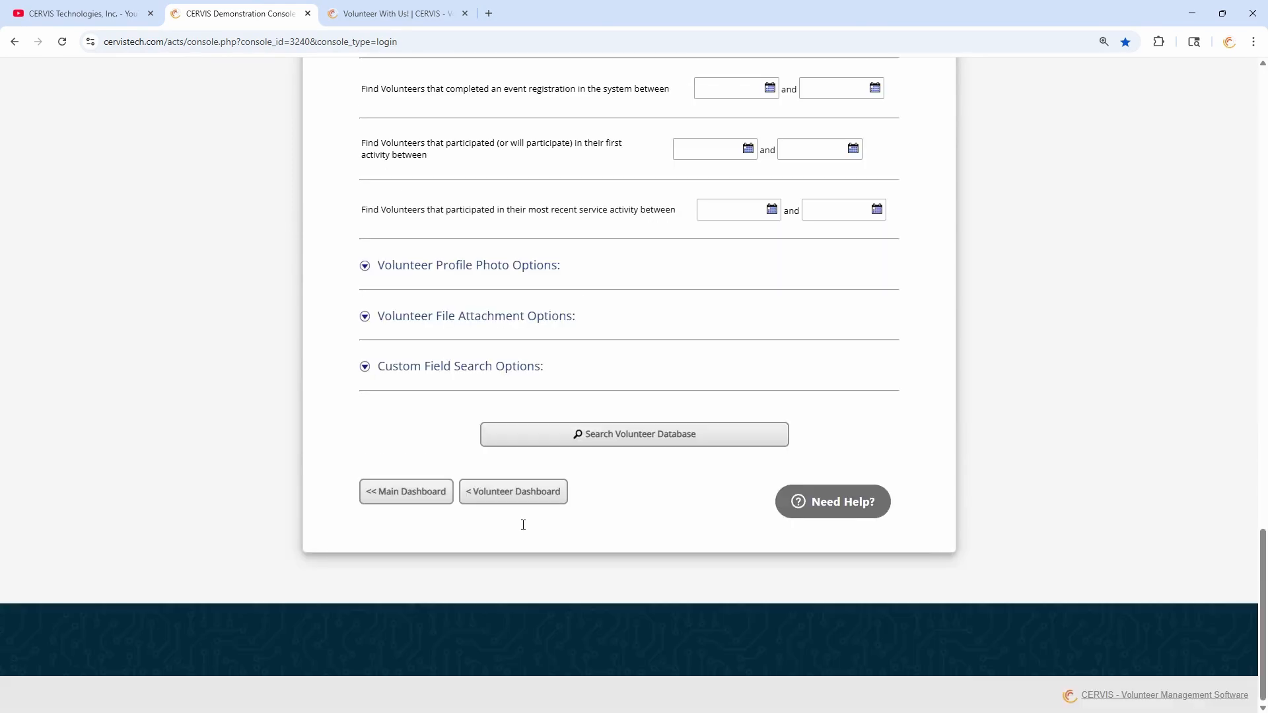
left_click(485, 496)
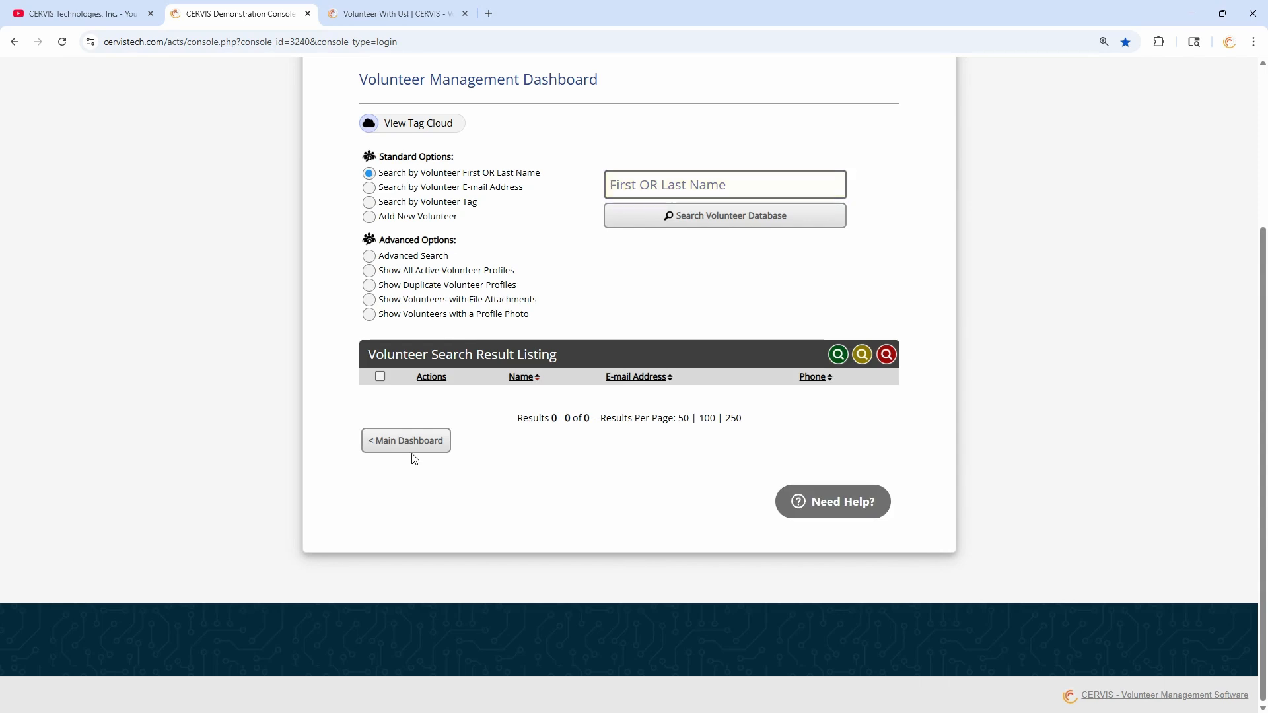
- From pending registration requests, clear all checkmarks and open Sort and Repack's registered volunteers
left_click(415, 448)
left_click(743, 436)
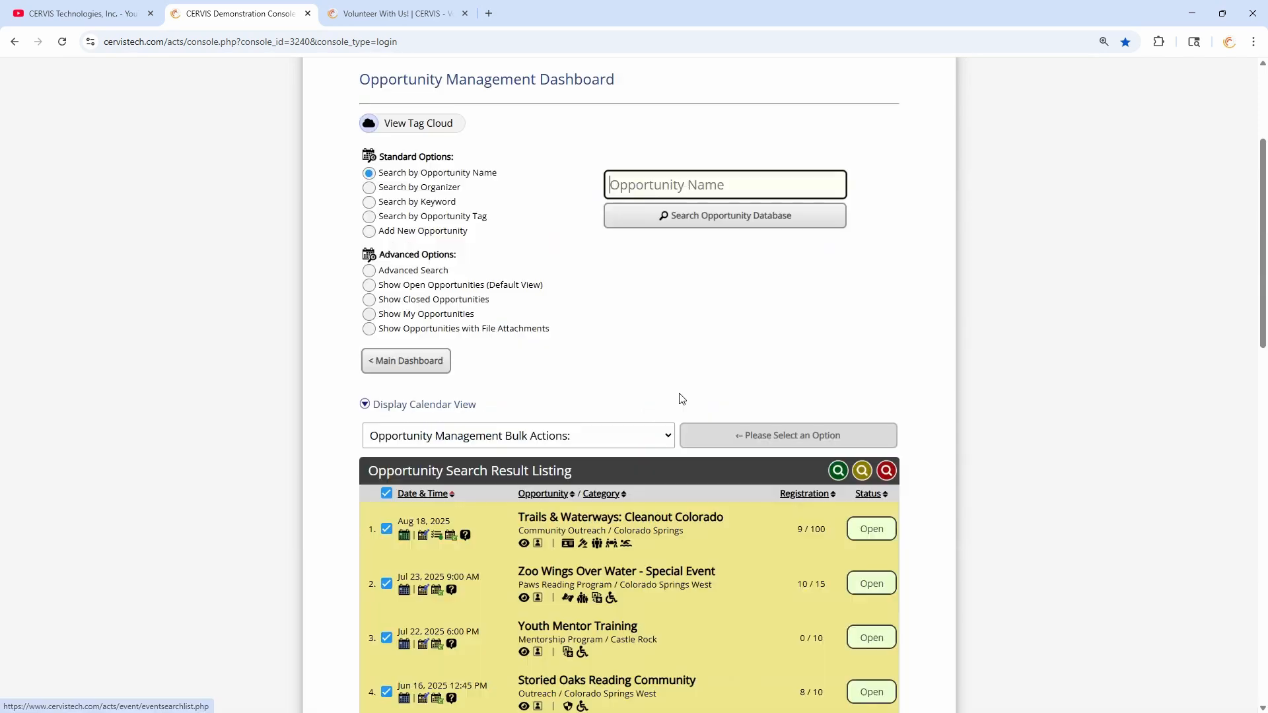
scroll(594, 396, "down", 4)
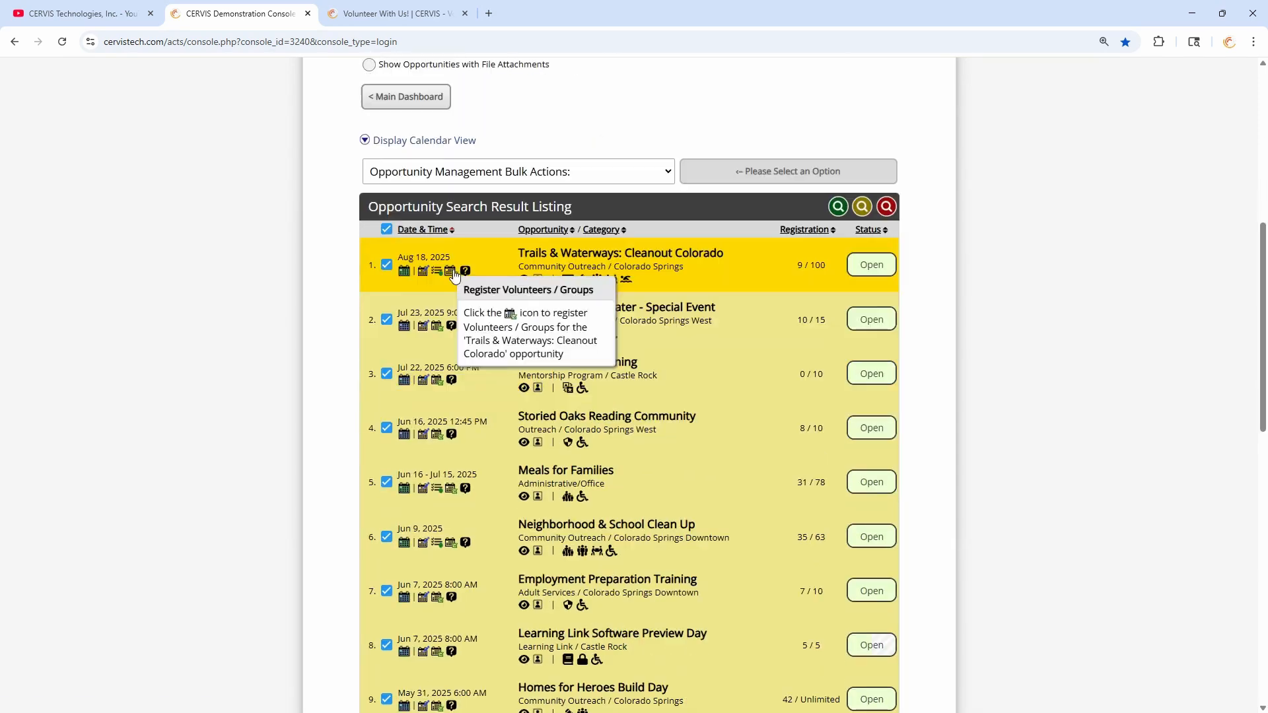
left_click(387, 229)
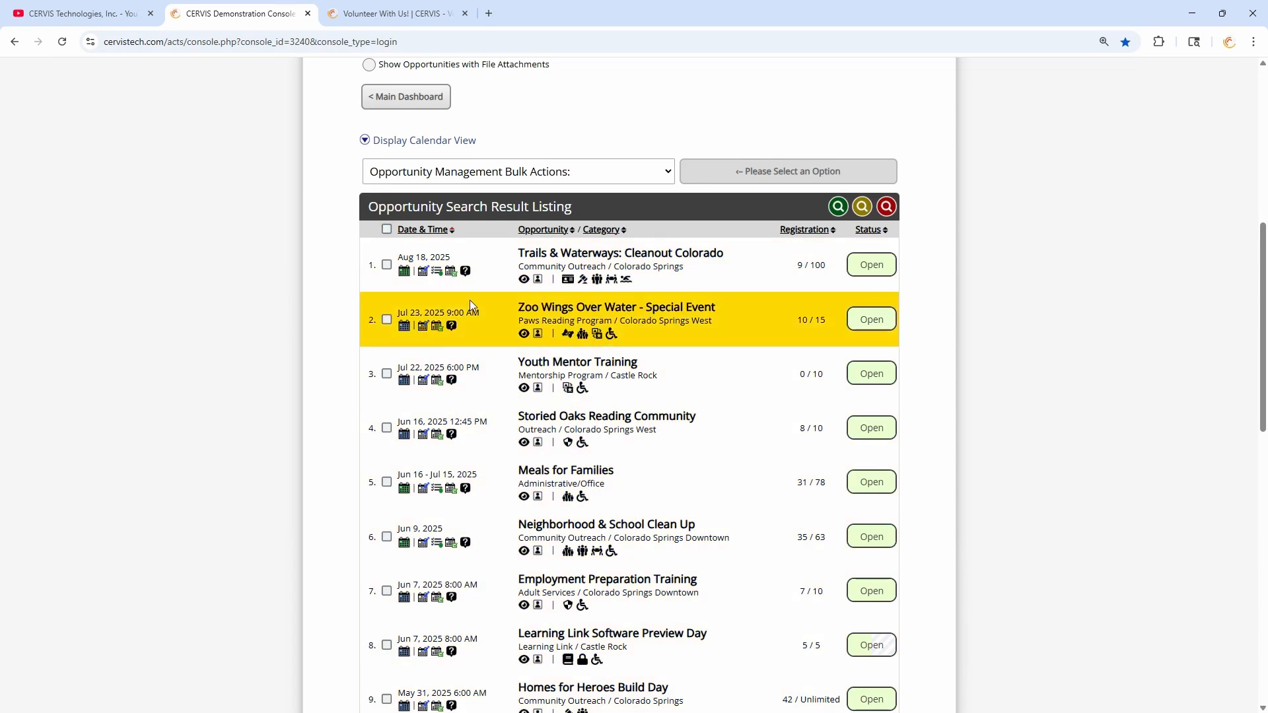
scroll(550, 426, "down", 4)
scroll(536, 461, "down", 2)
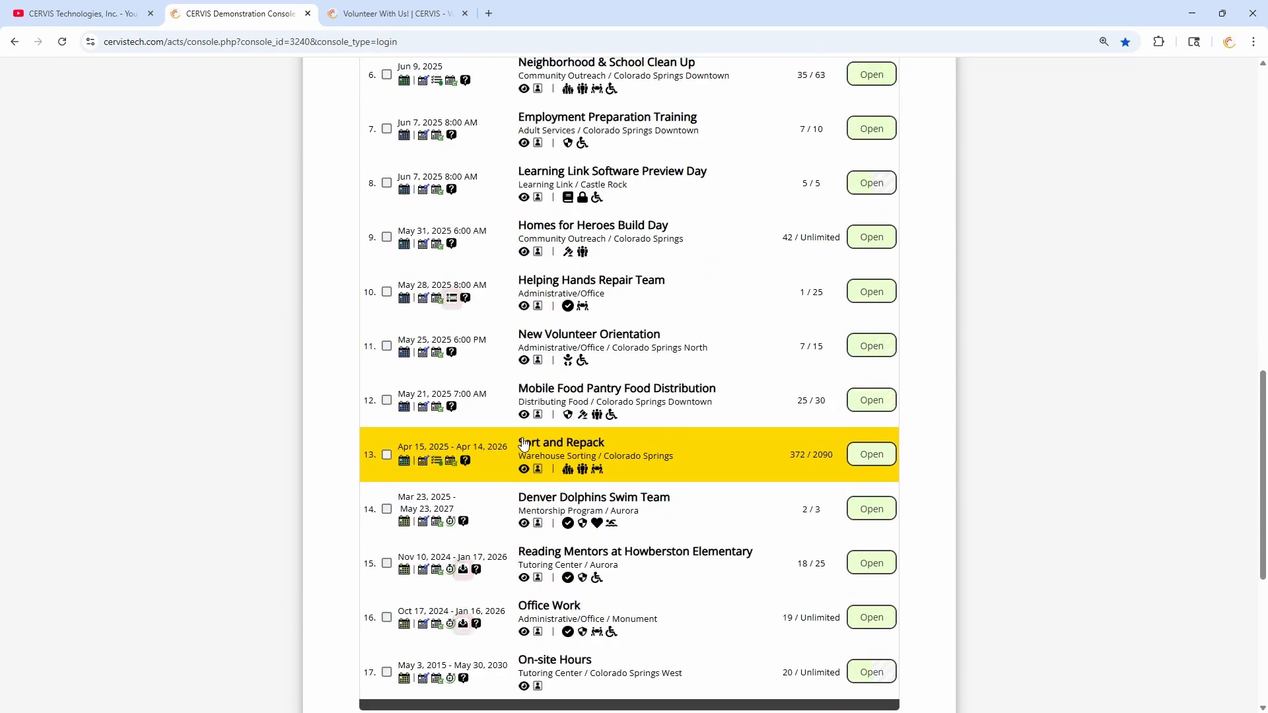
left_click(452, 462)
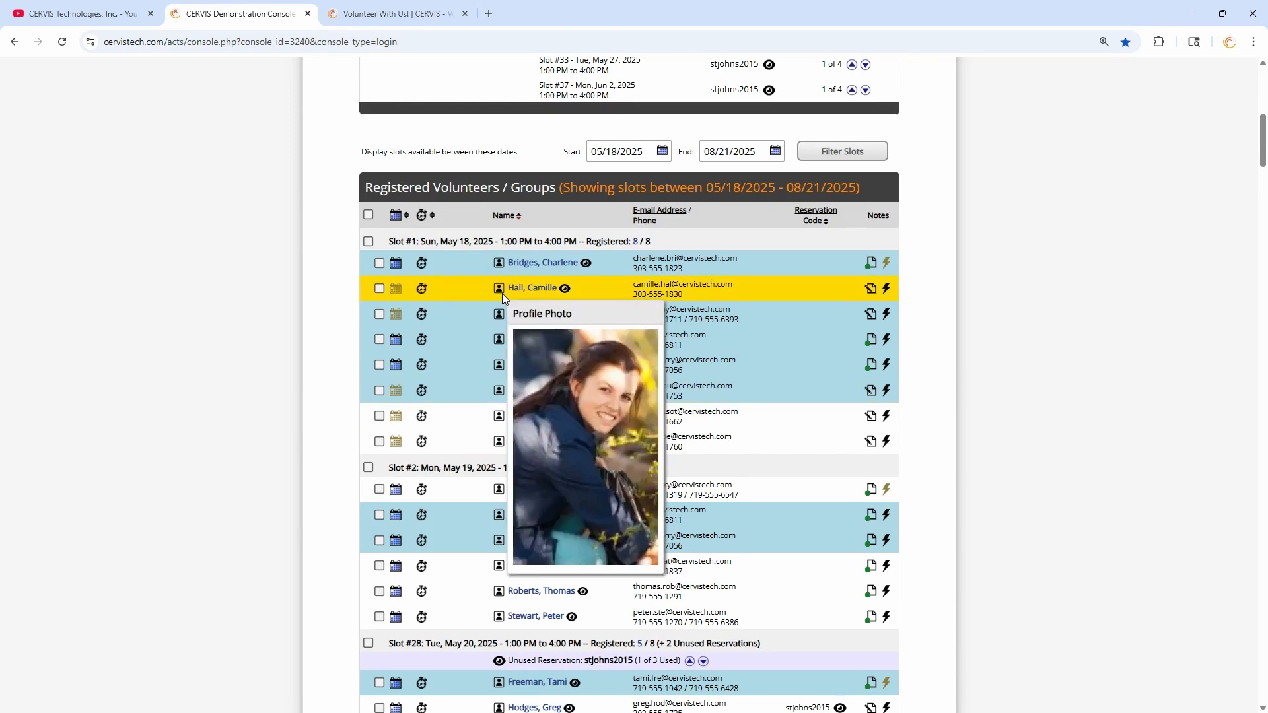
mouse_move(396, 267)
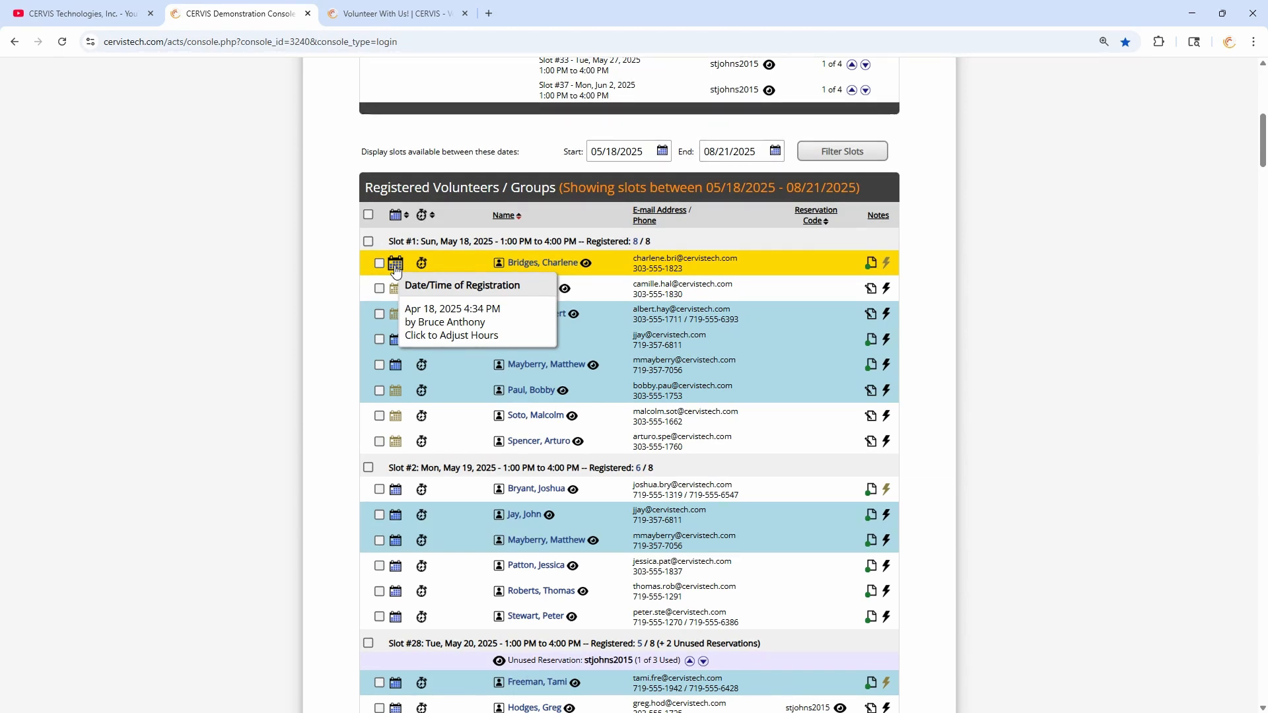
- Open the first volunteer's hours adjustment, cancel it, and point out Slot #1's 1:00–4:00 PM shift
left_click(397, 268)
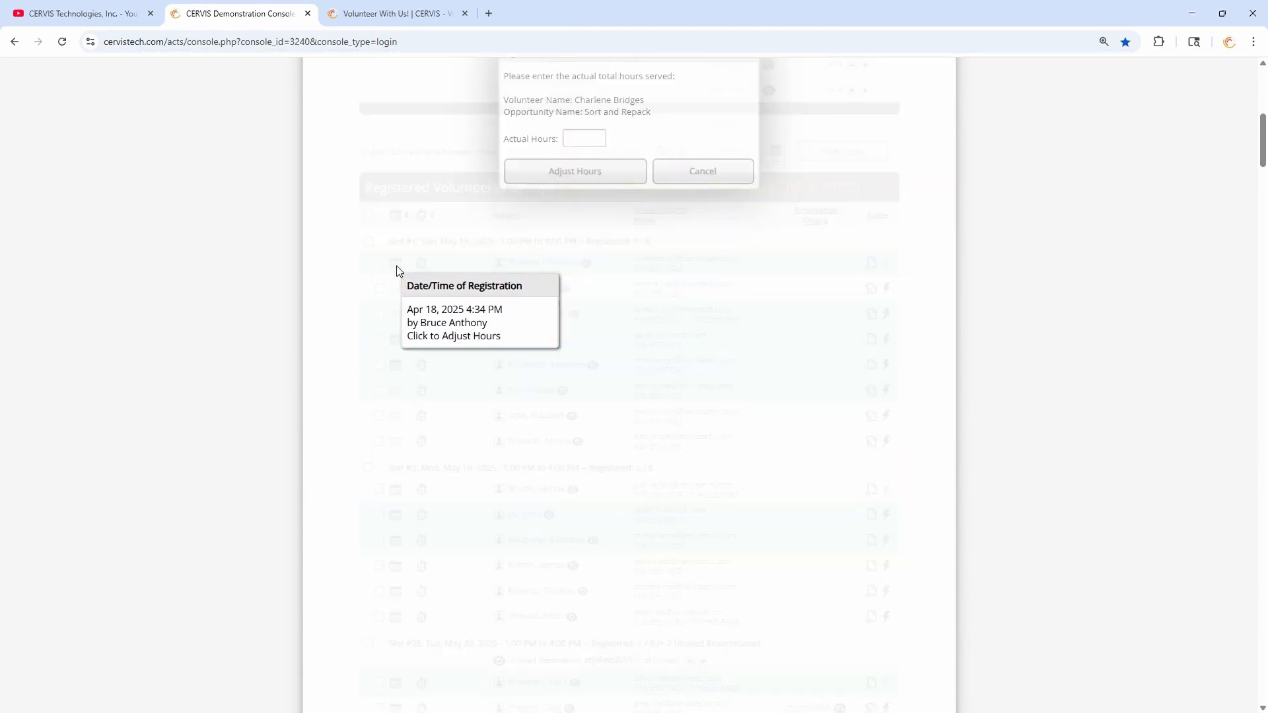
left_click(578, 313)
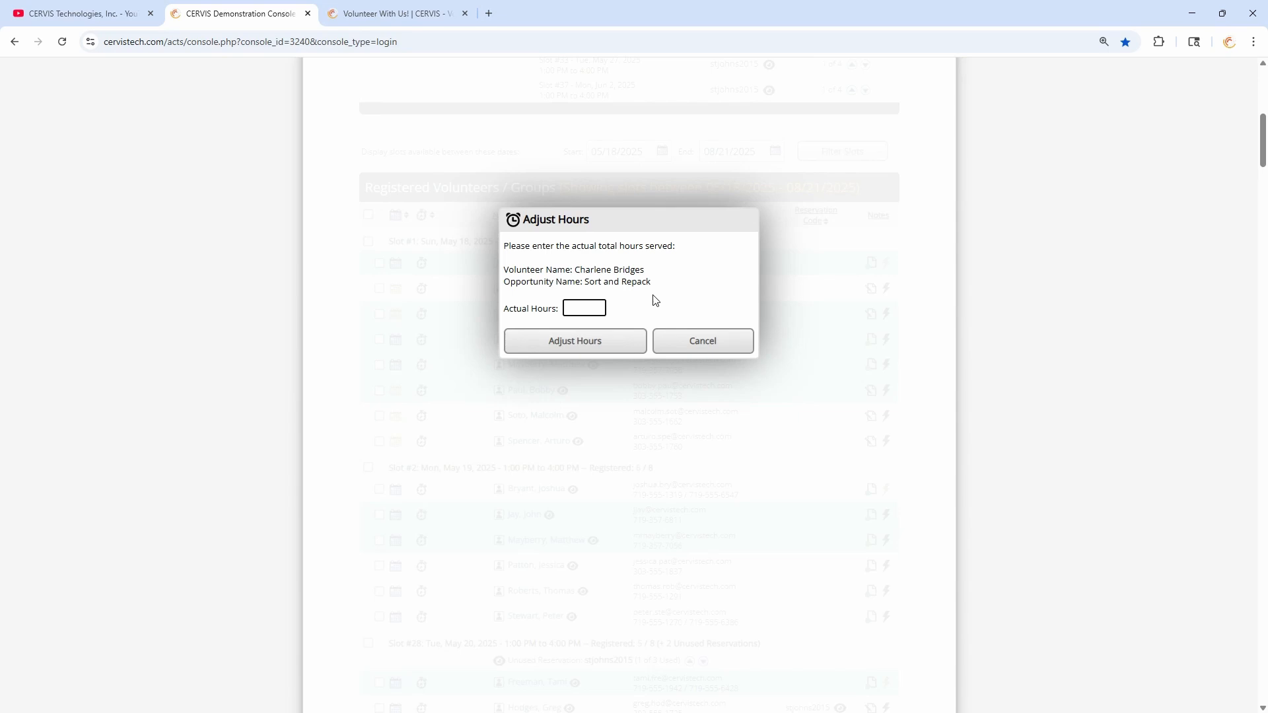
left_click(668, 343)
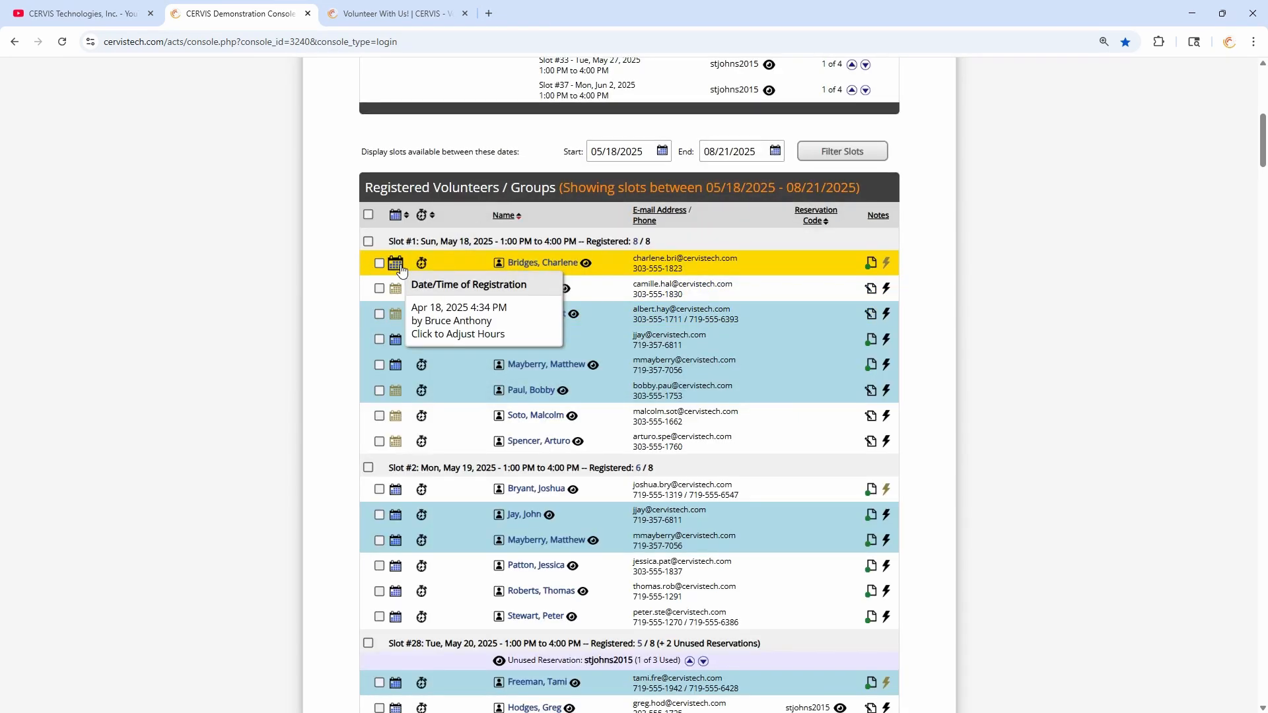
left_click_drag(441, 240, 580, 240)
left_click(484, 240)
left_click_drag(425, 240, 499, 241)
left_click(546, 240)
left_click(580, 240)
left_click(544, 243)
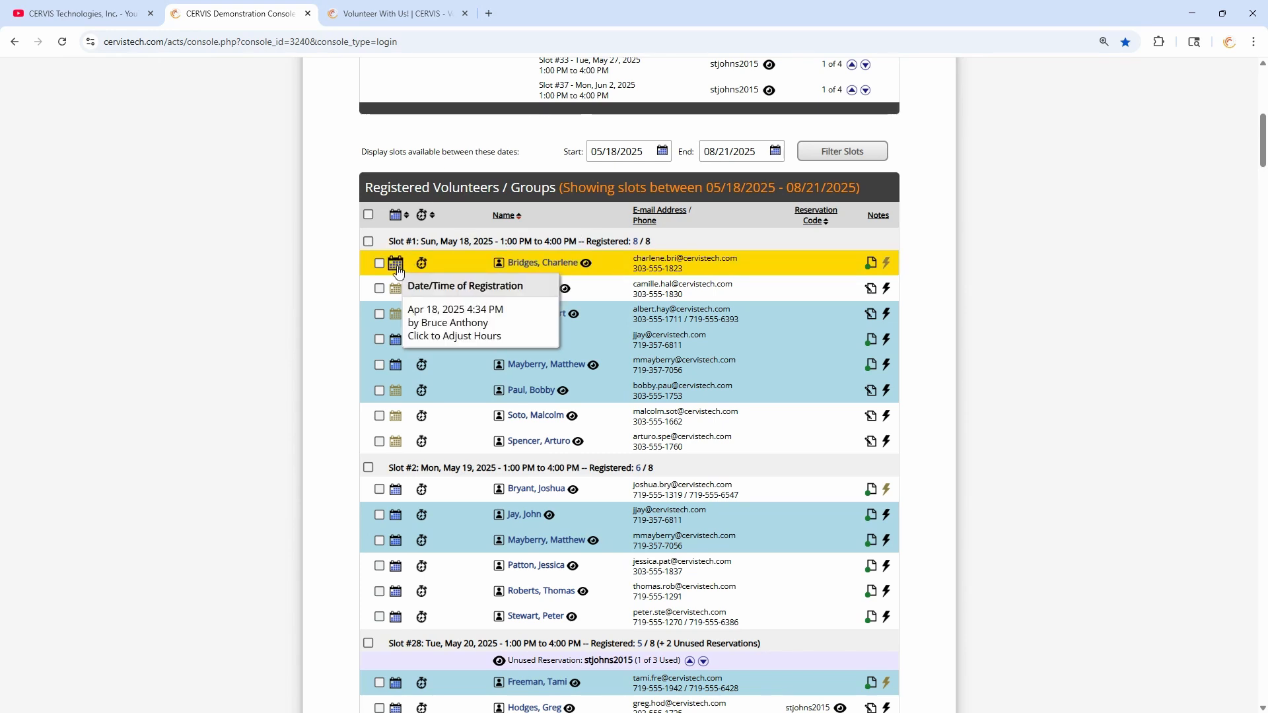
- Reopen Adjust Hours for the first Slot #1 volunteer and save actual hours of 2.25
mouse_move(401, 316)
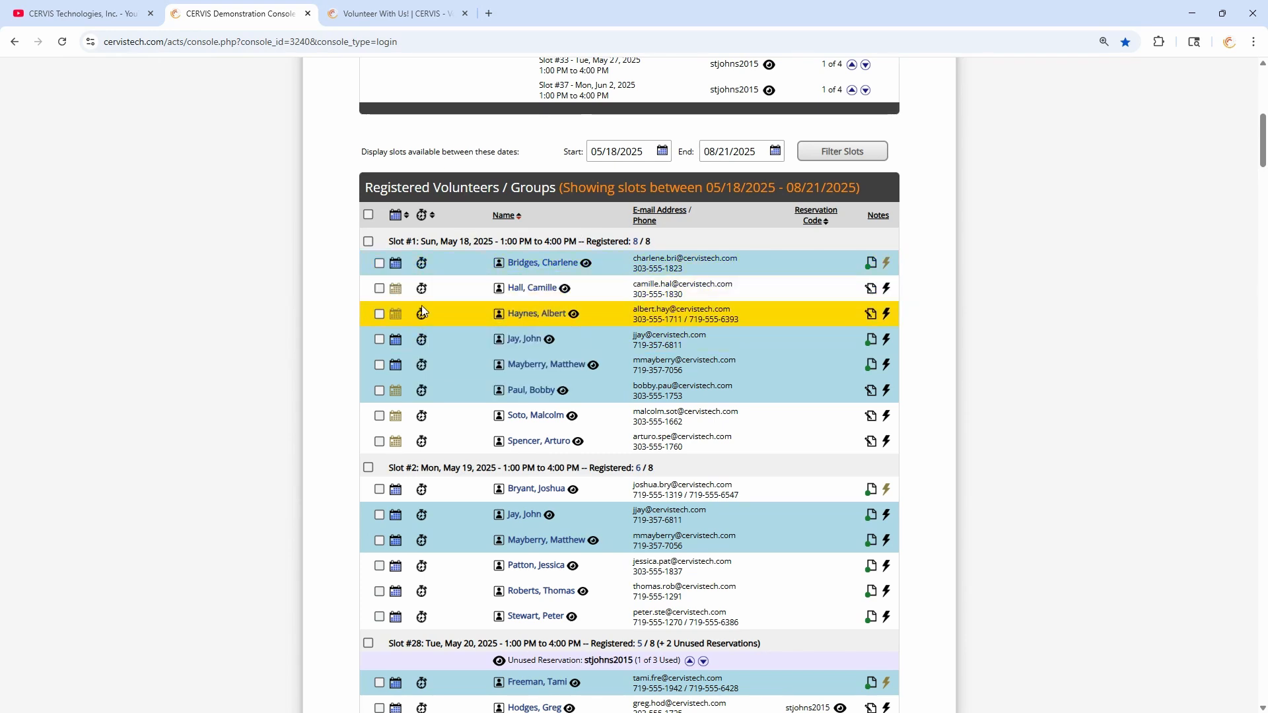
mouse_move(424, 290)
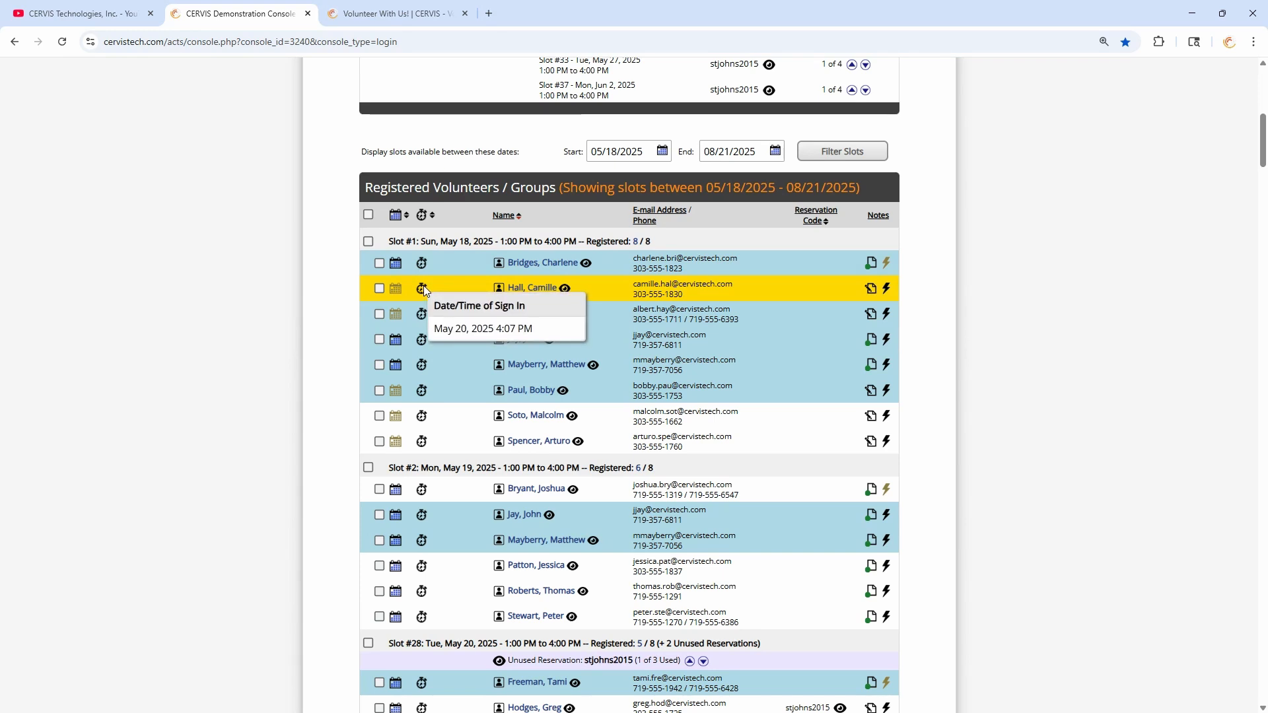
mouse_move(396, 266)
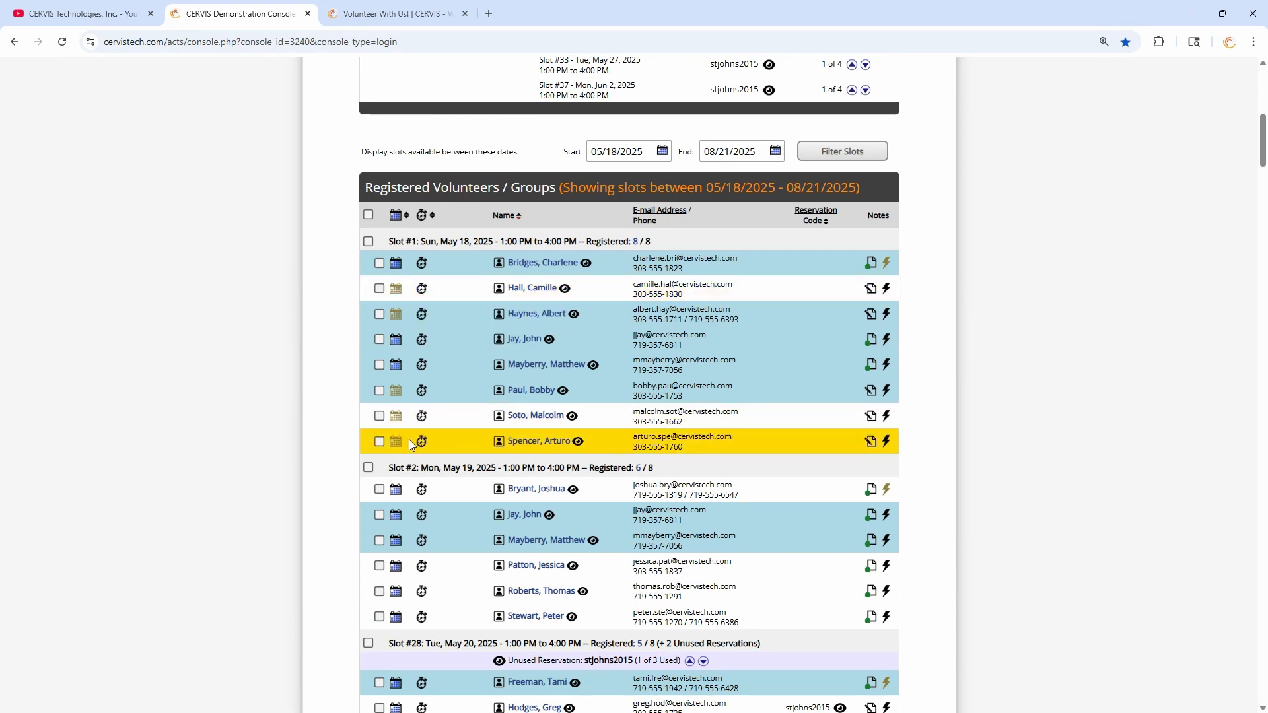
left_click(395, 264)
left_click(591, 302)
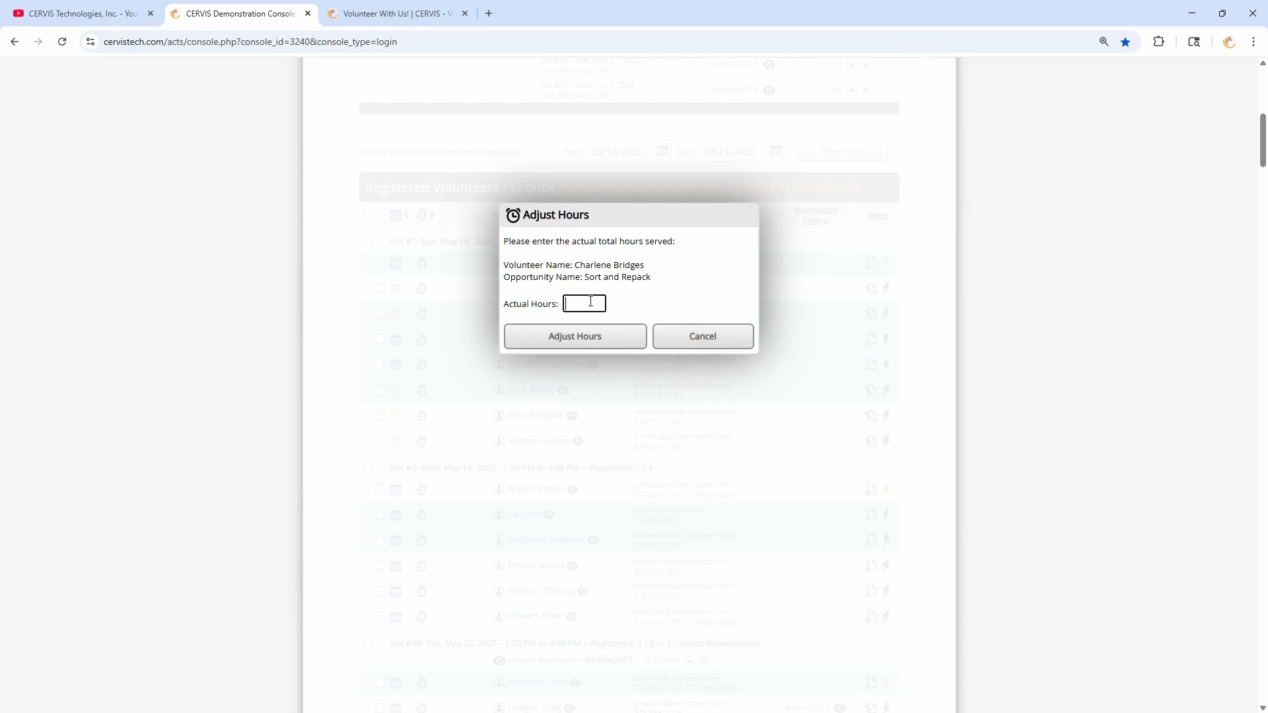
left_click(575, 337)
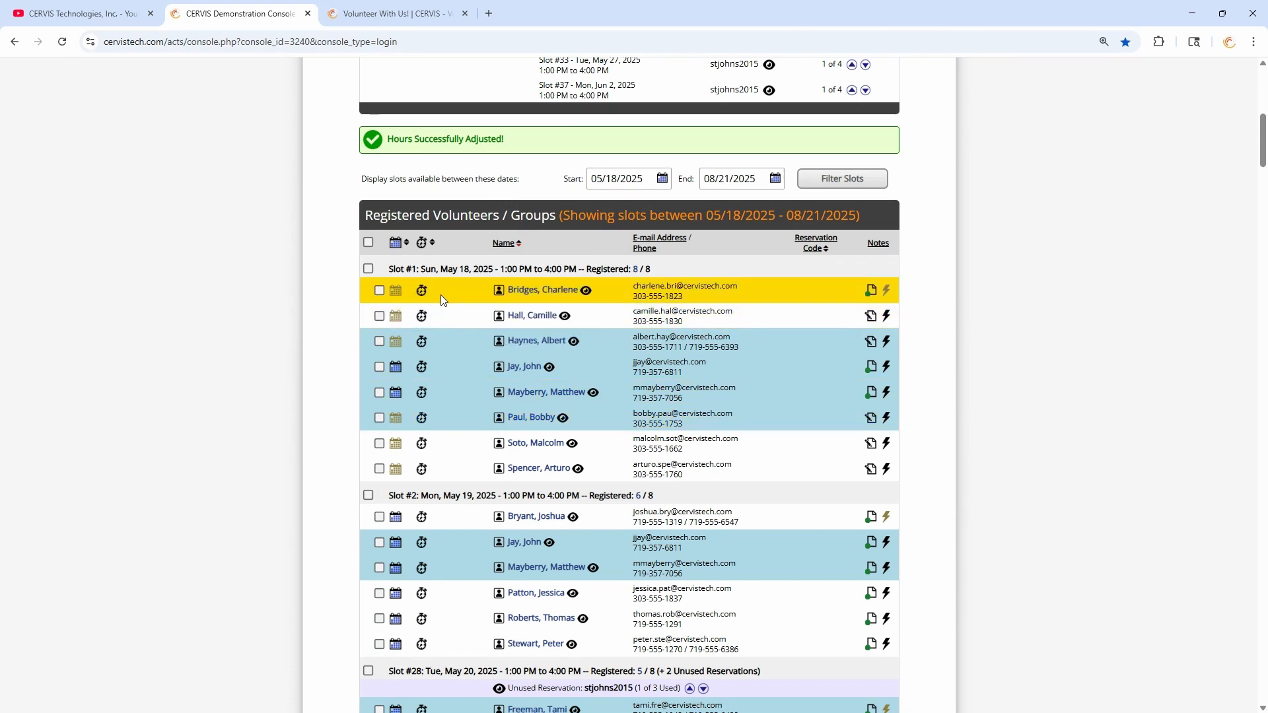
mouse_move(872, 317)
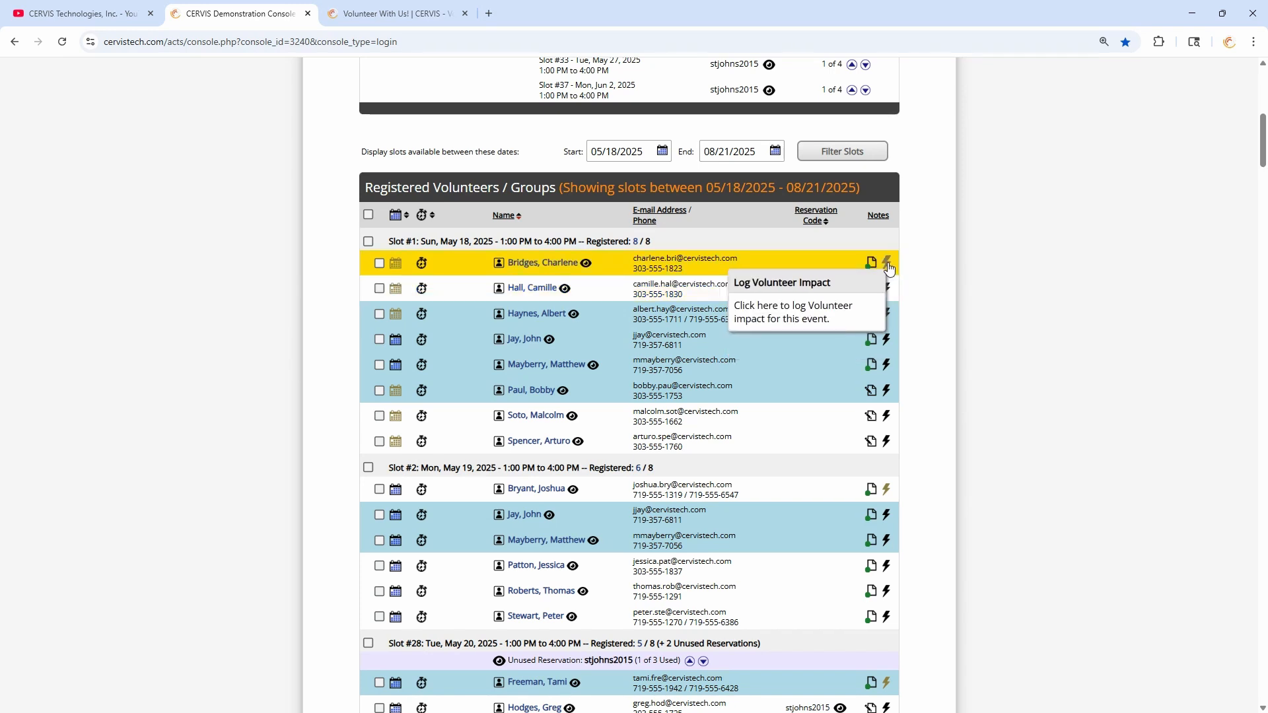
left_click(887, 263)
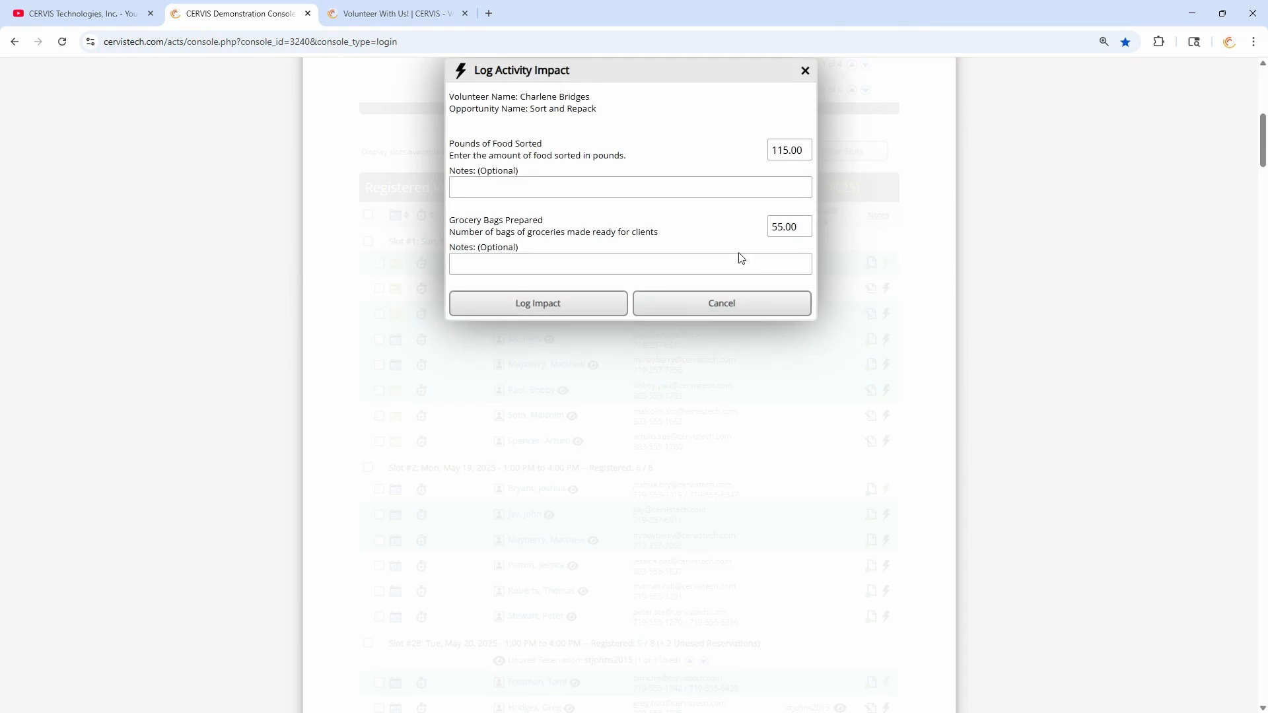
scroll(746, 277, "up", 2)
left_click_drag(447, 280, 591, 280)
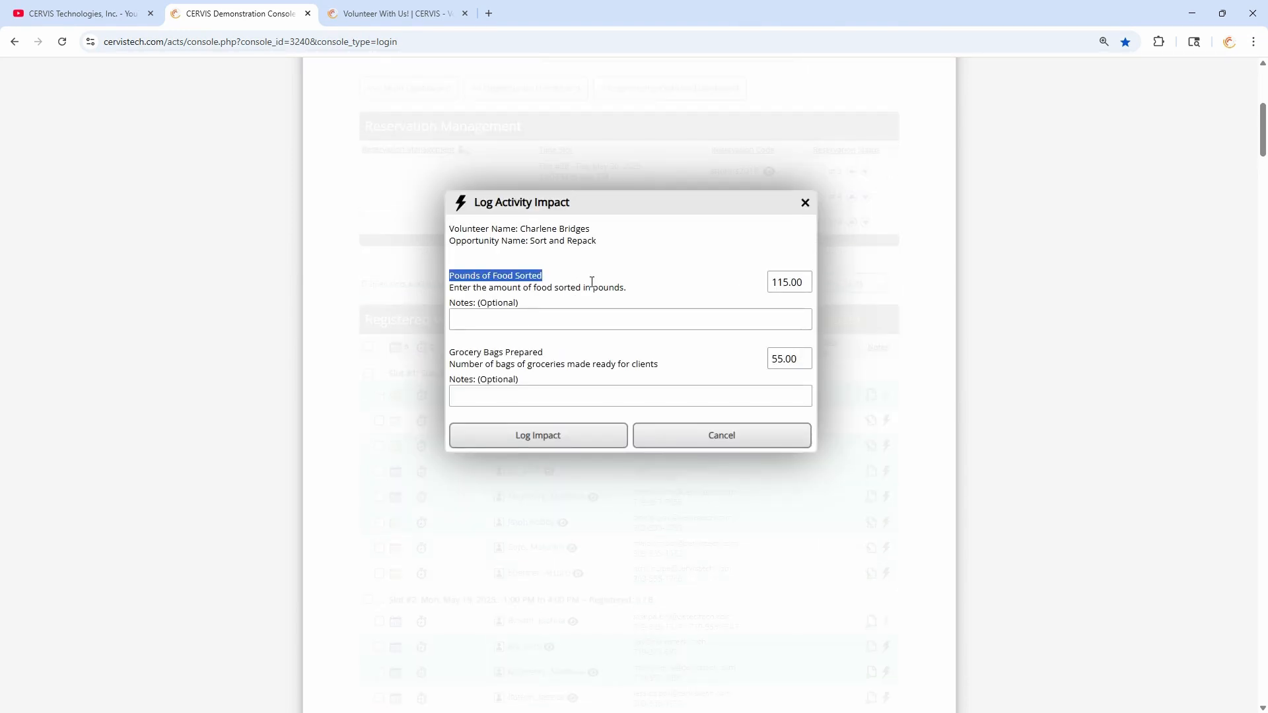
left_click(638, 305)
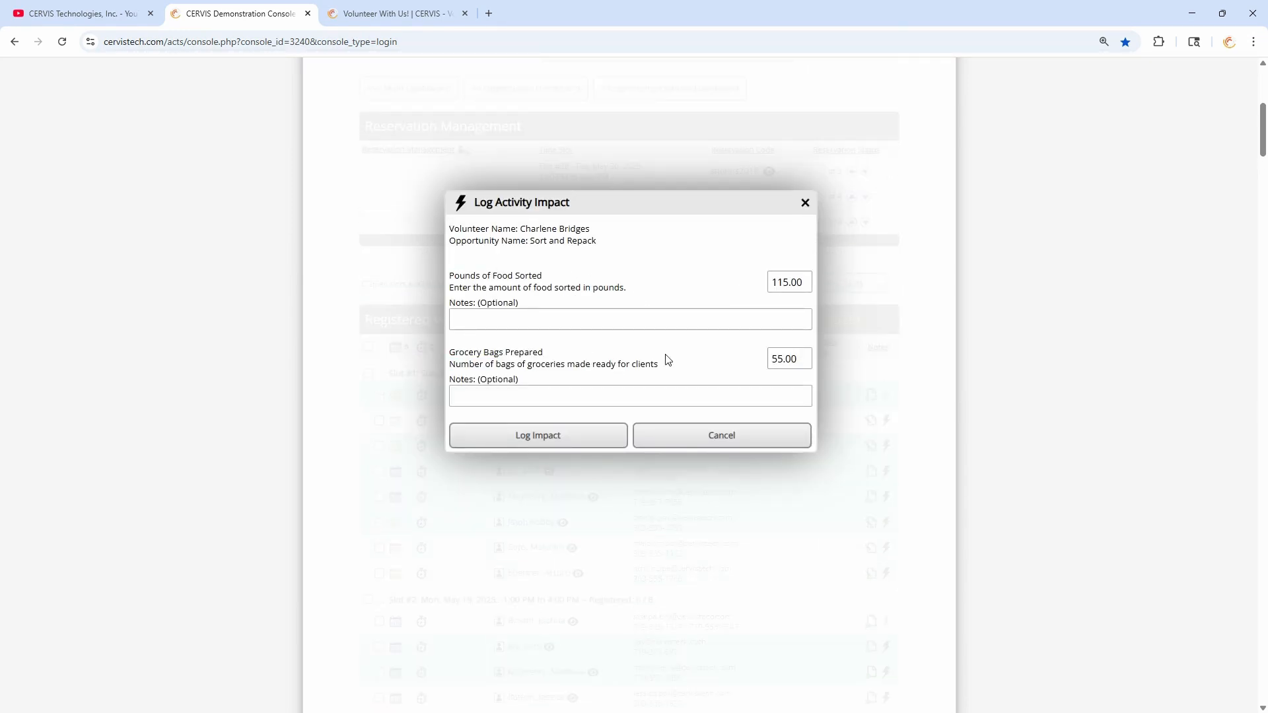
left_click(809, 210)
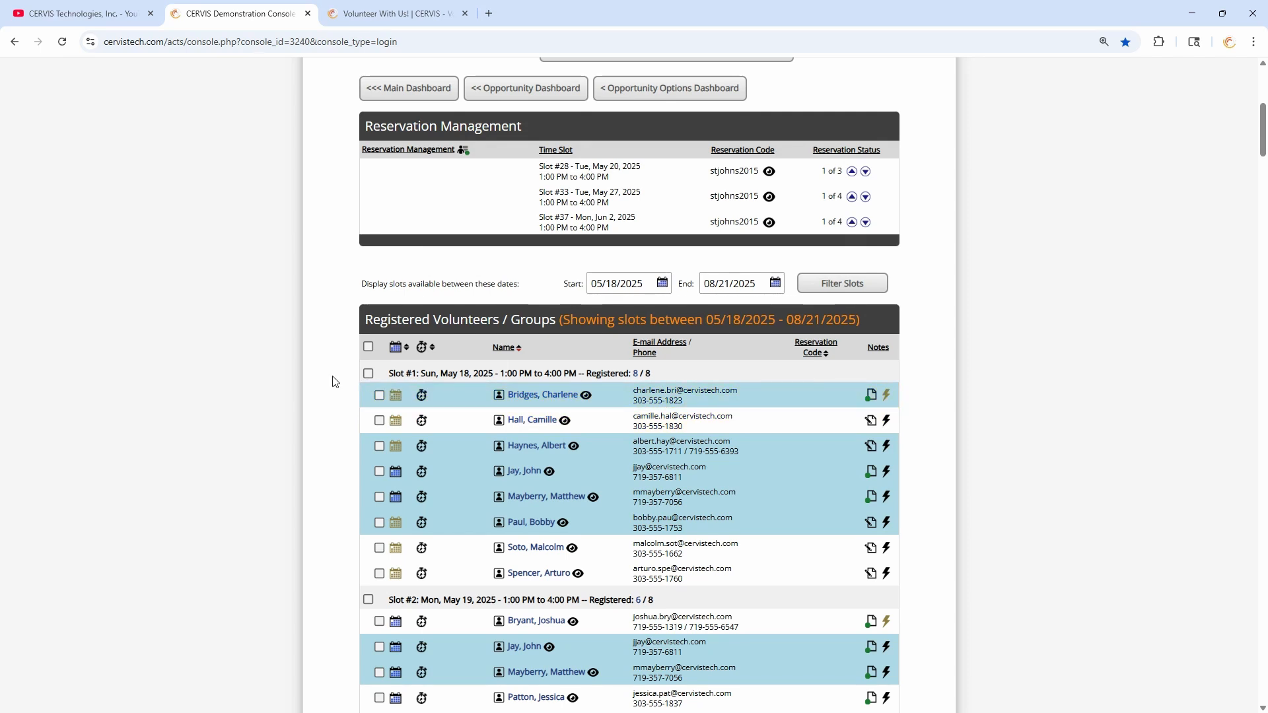
- Go to Report Management from the Volunteers menu and browse reports such as E-mail Analytics Summary
scroll(337, 385, "down", 1)
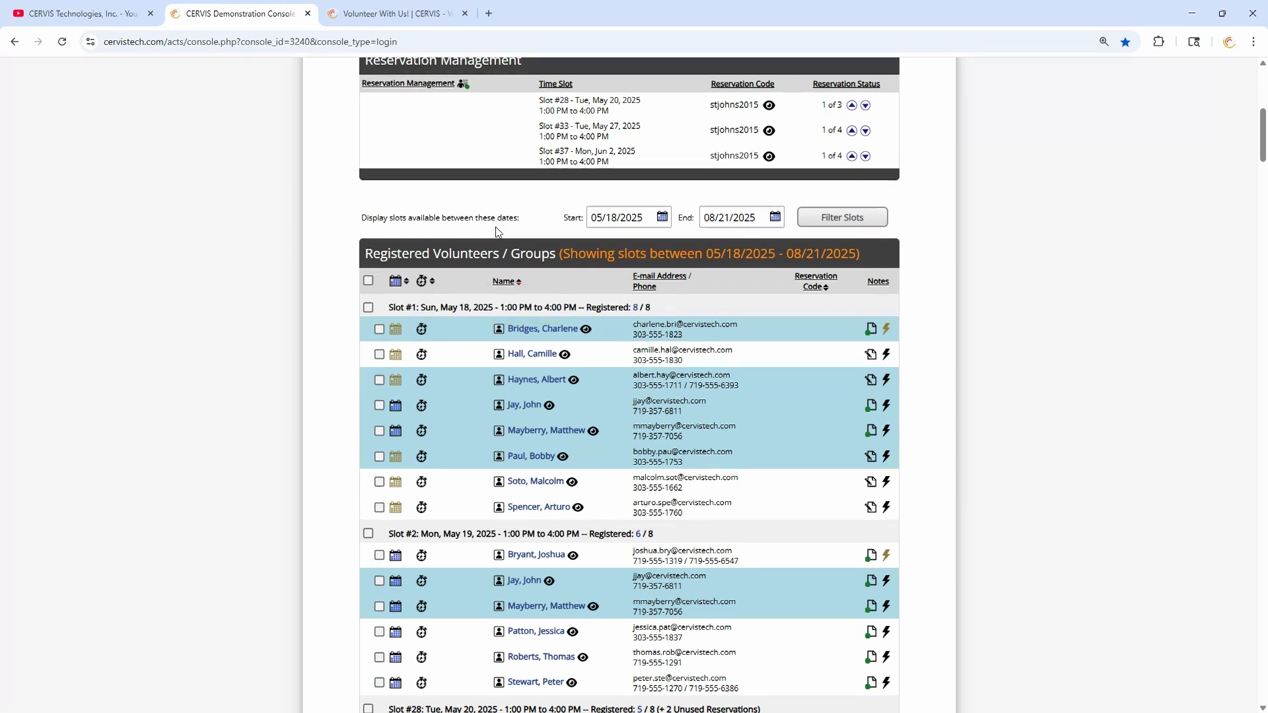
scroll(319, 338, "up", 7)
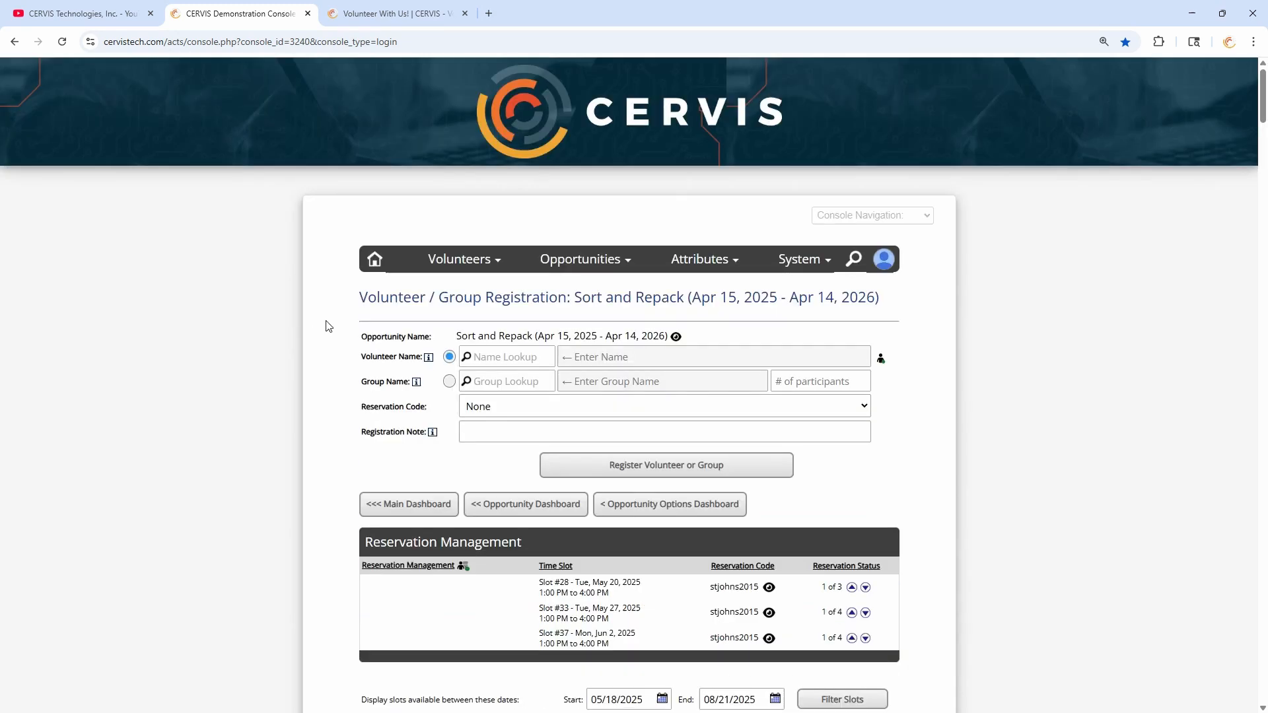
left_click(461, 270)
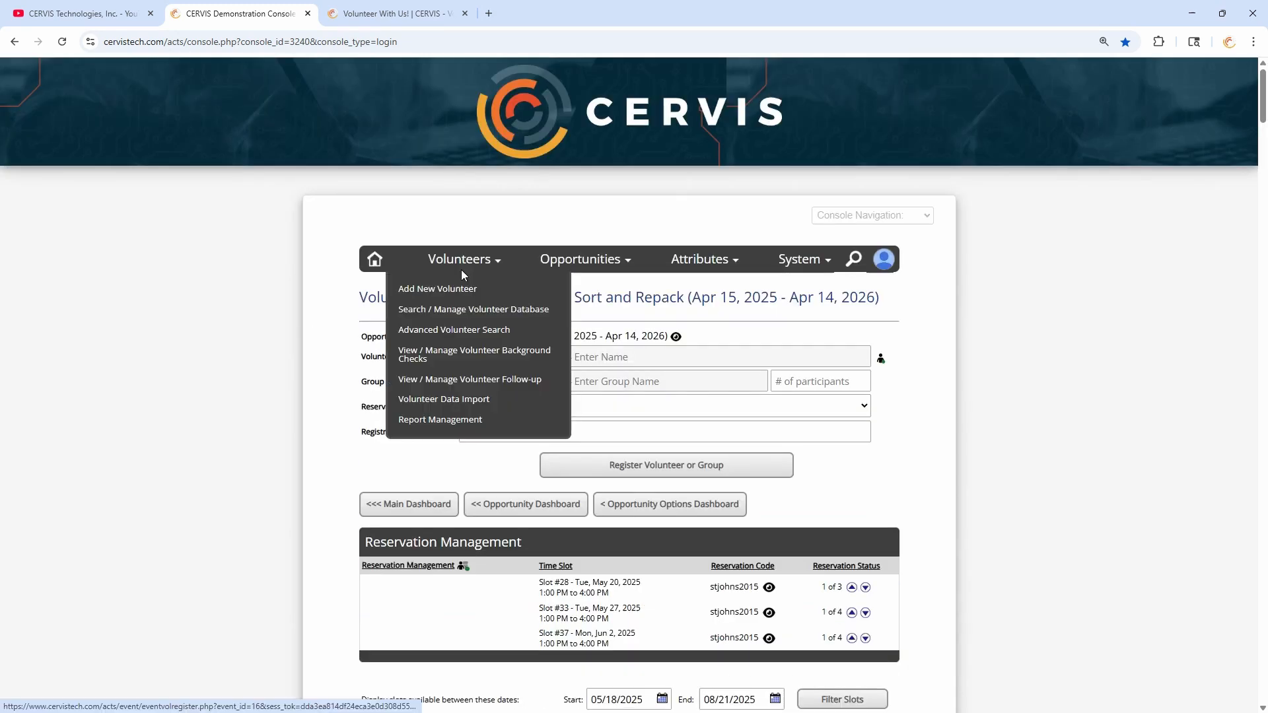
left_click(436, 422)
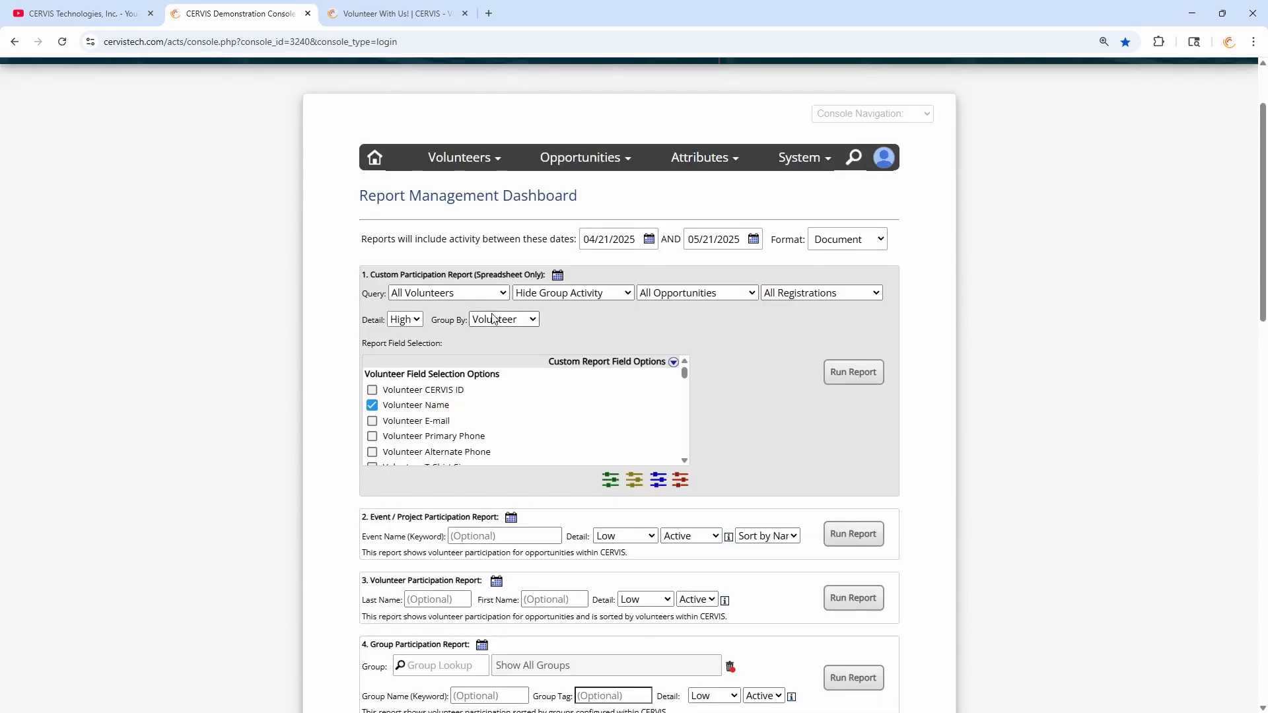
scroll(473, 291, "down", 5)
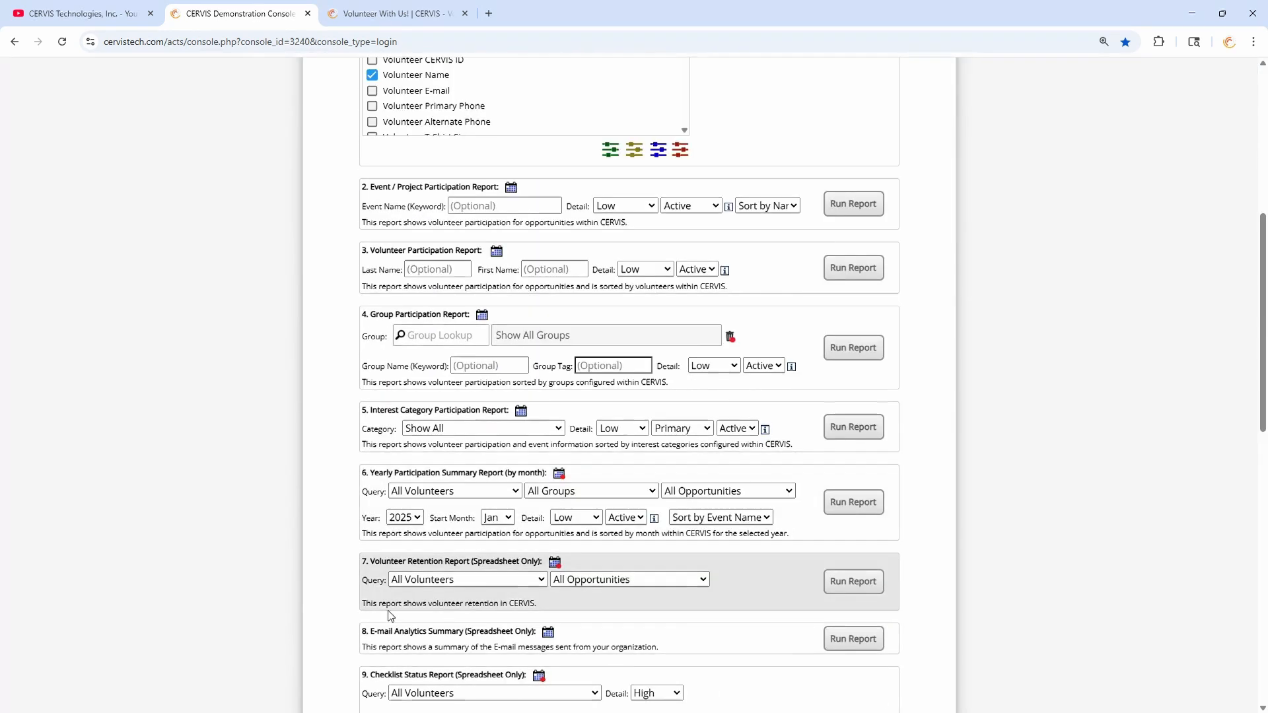
scroll(394, 600, "down", 2)
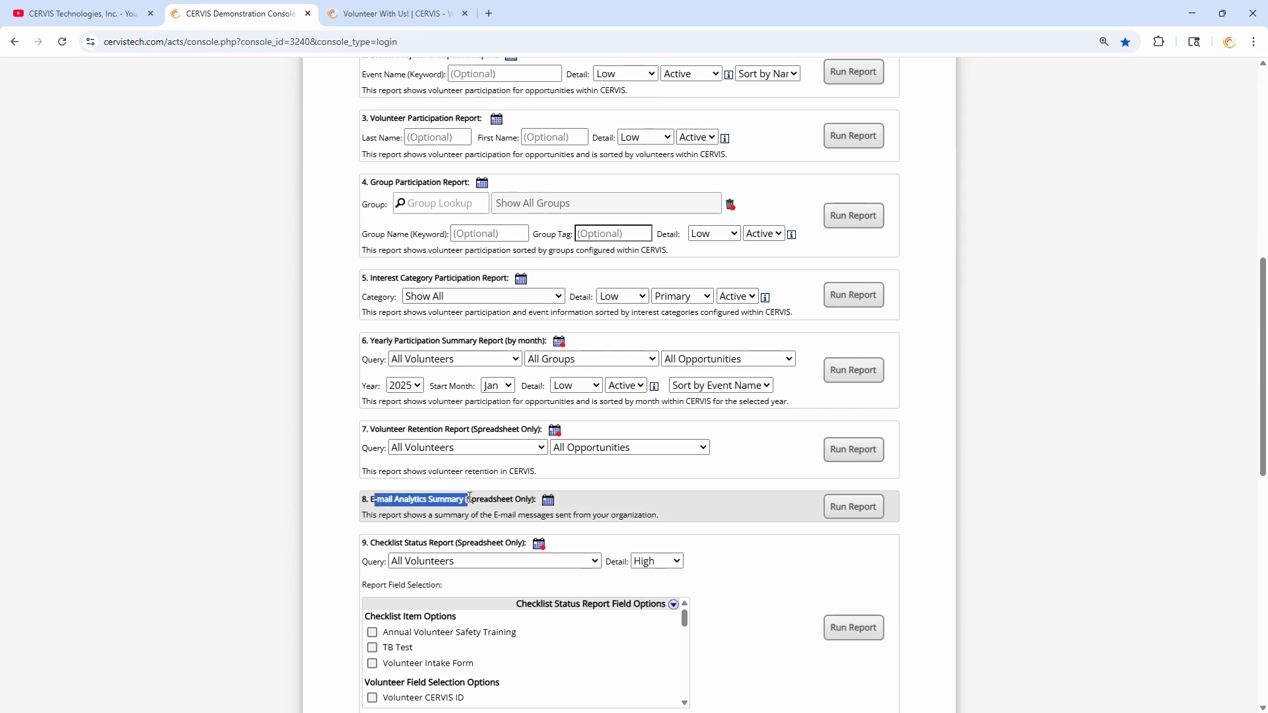
left_click_drag(388, 543, 470, 543)
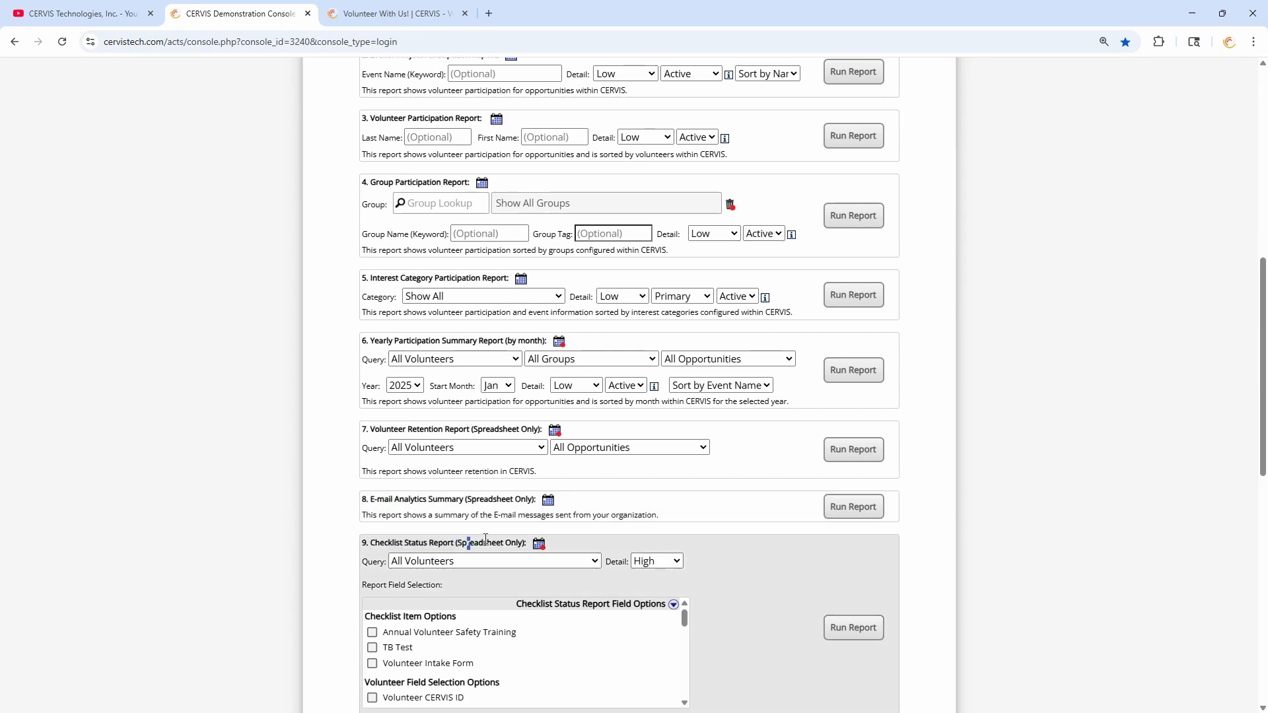
scroll(485, 538, "up", 1)
scroll(486, 538, "up", 5)
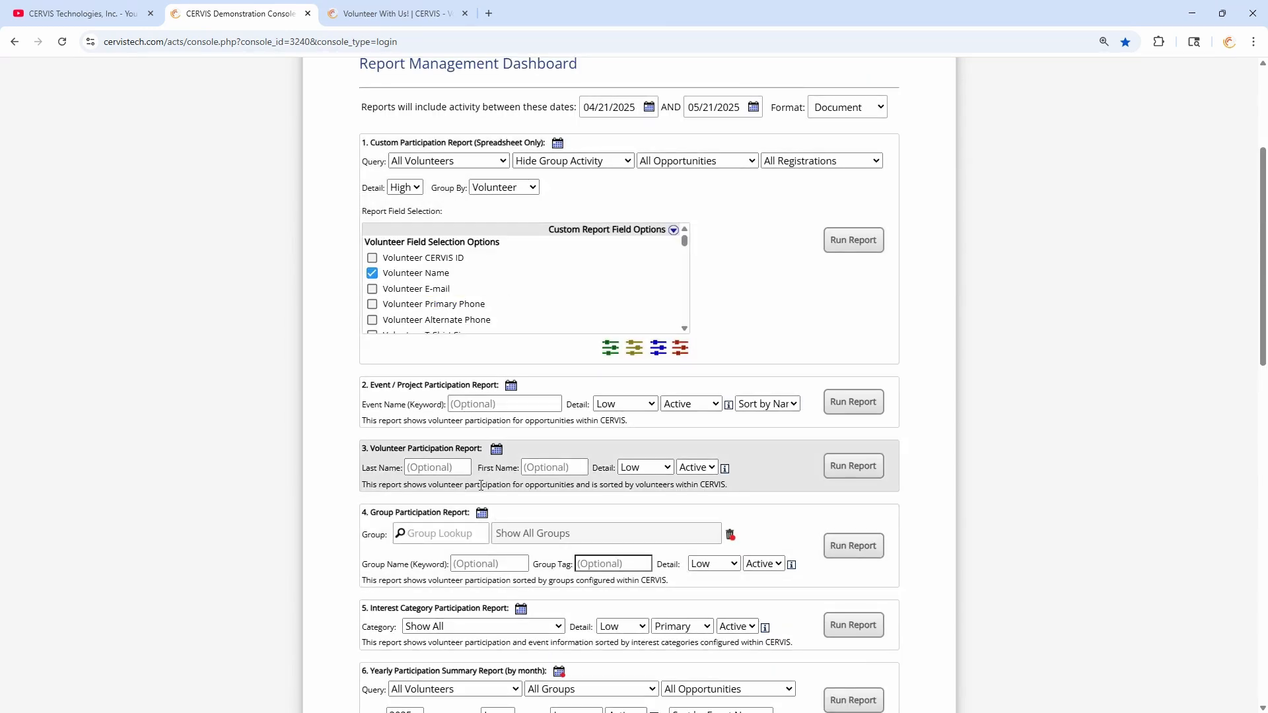
scroll(476, 480, "up", 2)
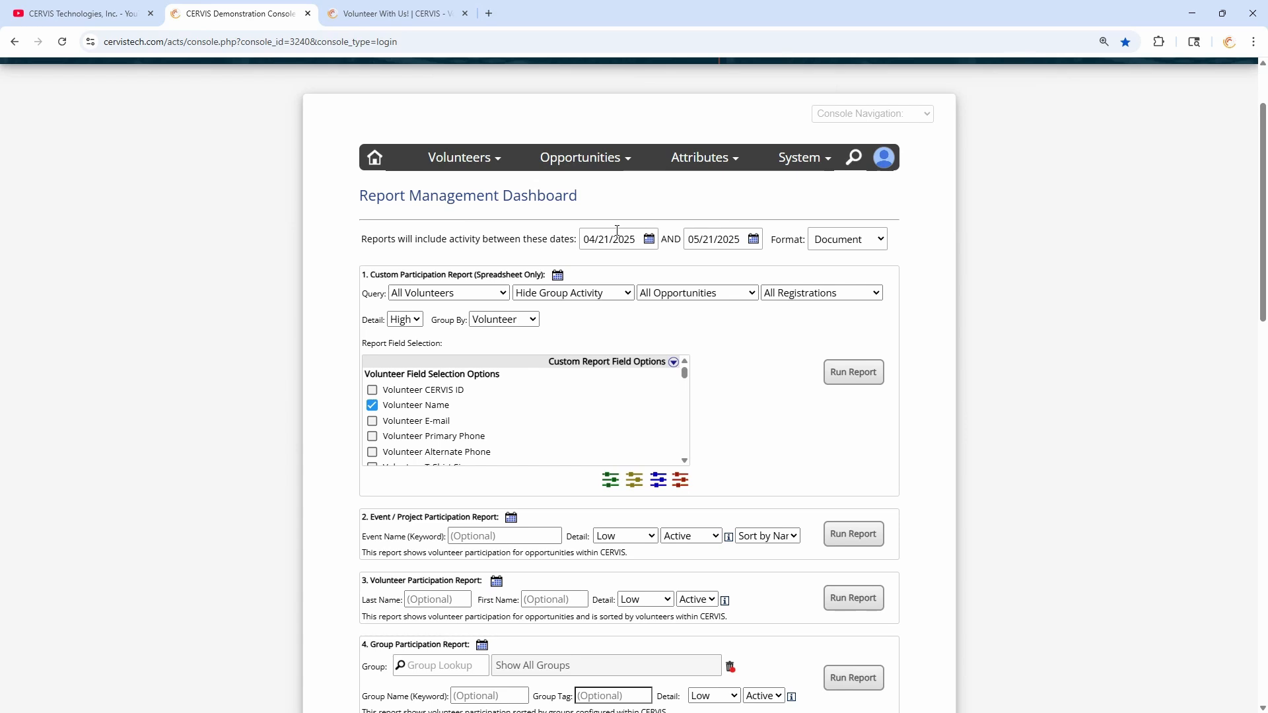
- Expand the field list and add Registration Source, Sign-in Date/Time, Registration Note and Registration Date/Time
left_click(614, 365)
scroll(484, 170, "down", 5)
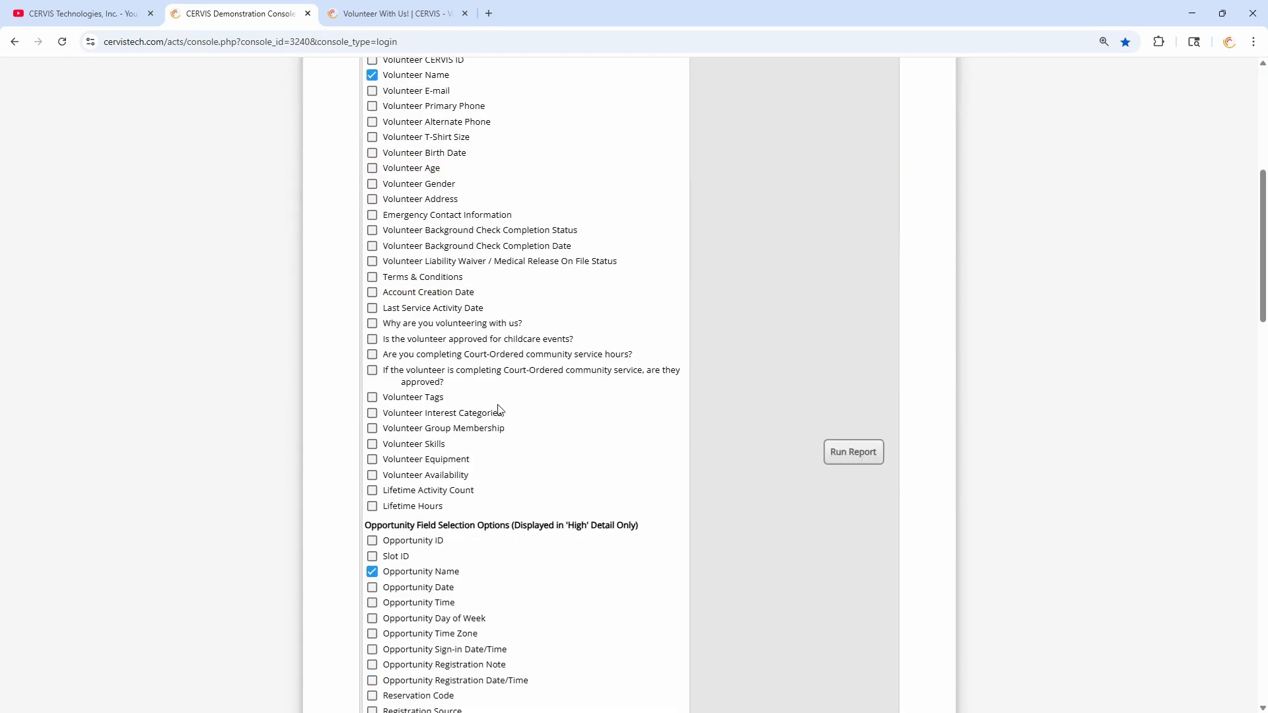
scroll(498, 410, "down", 5)
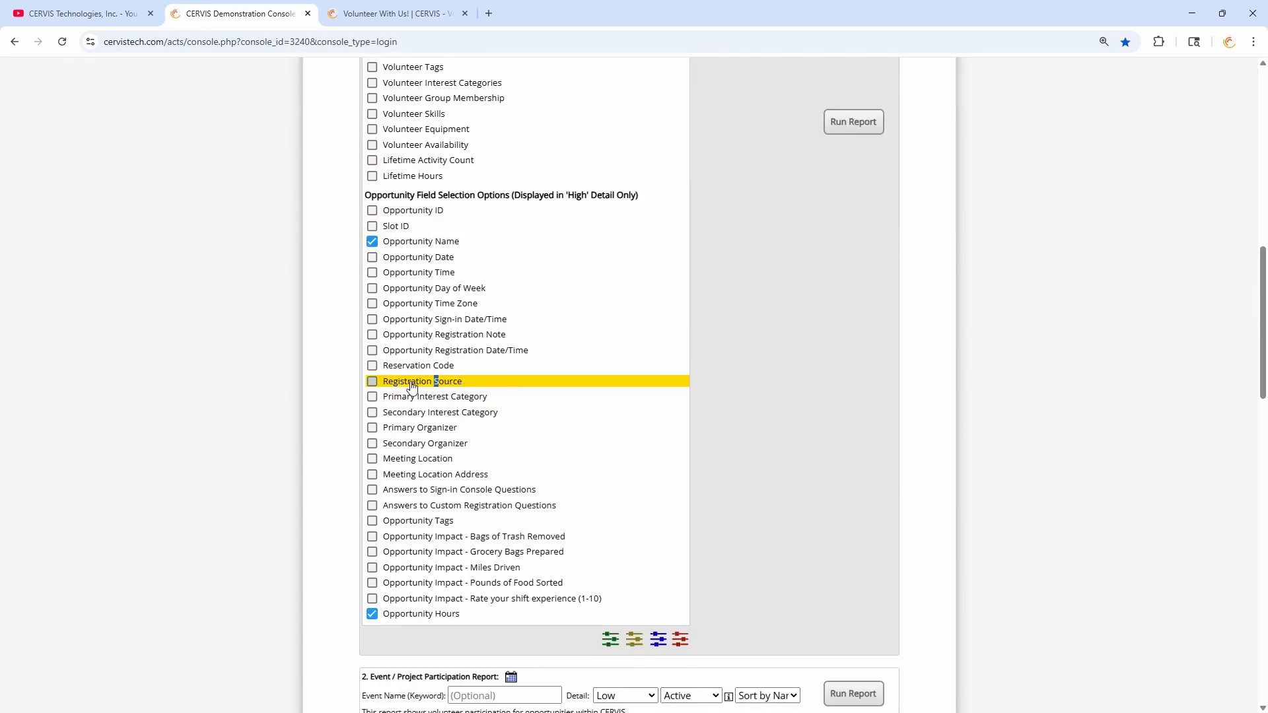
left_click(433, 381)
left_click(446, 321)
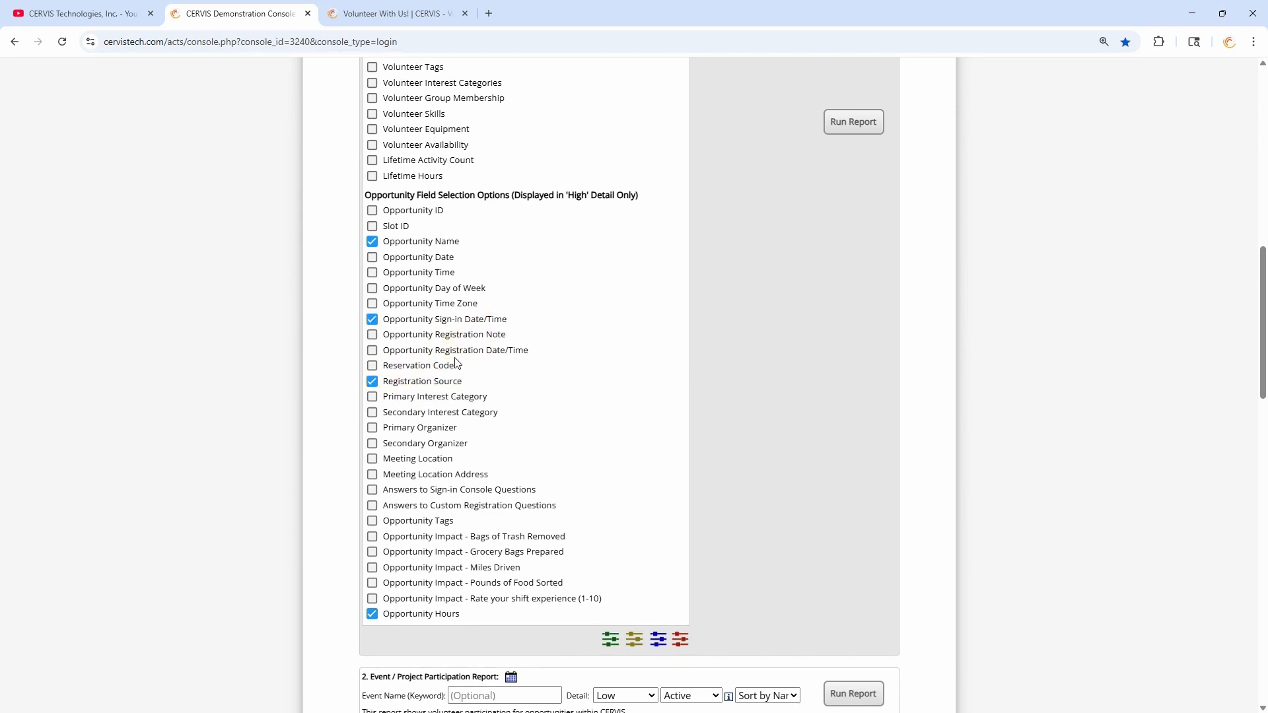
left_click(459, 337)
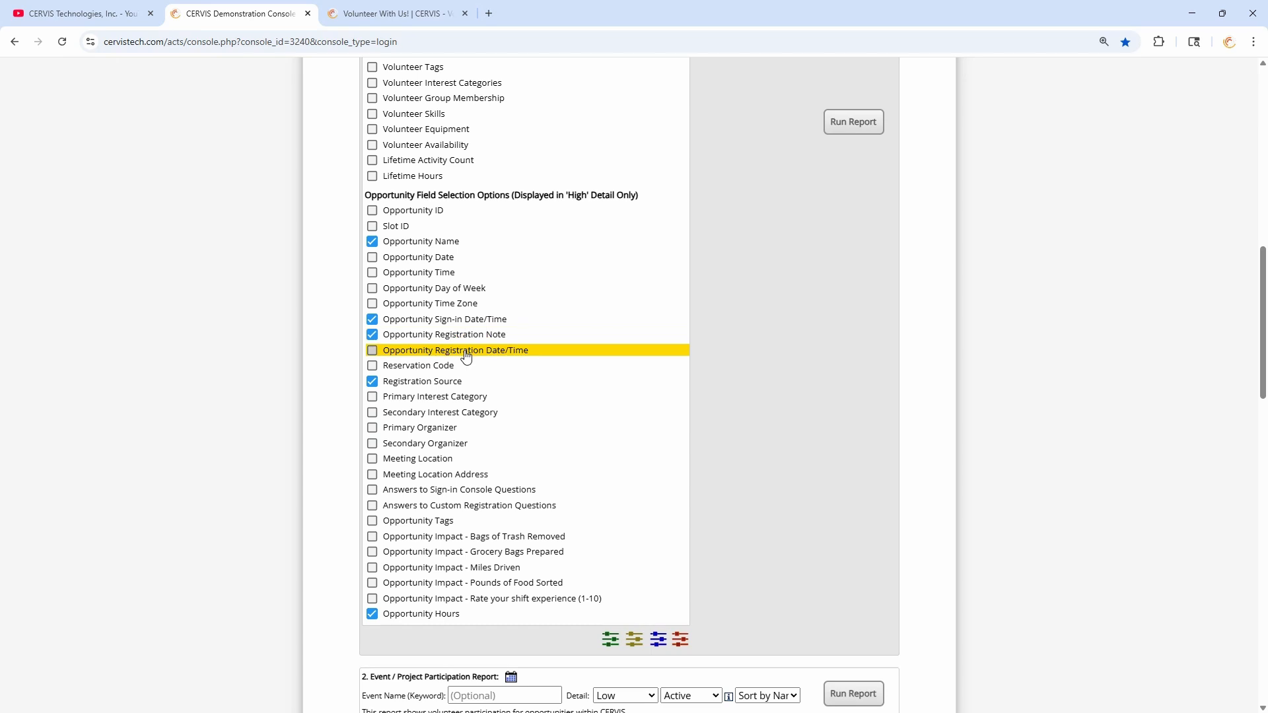
left_click(464, 354)
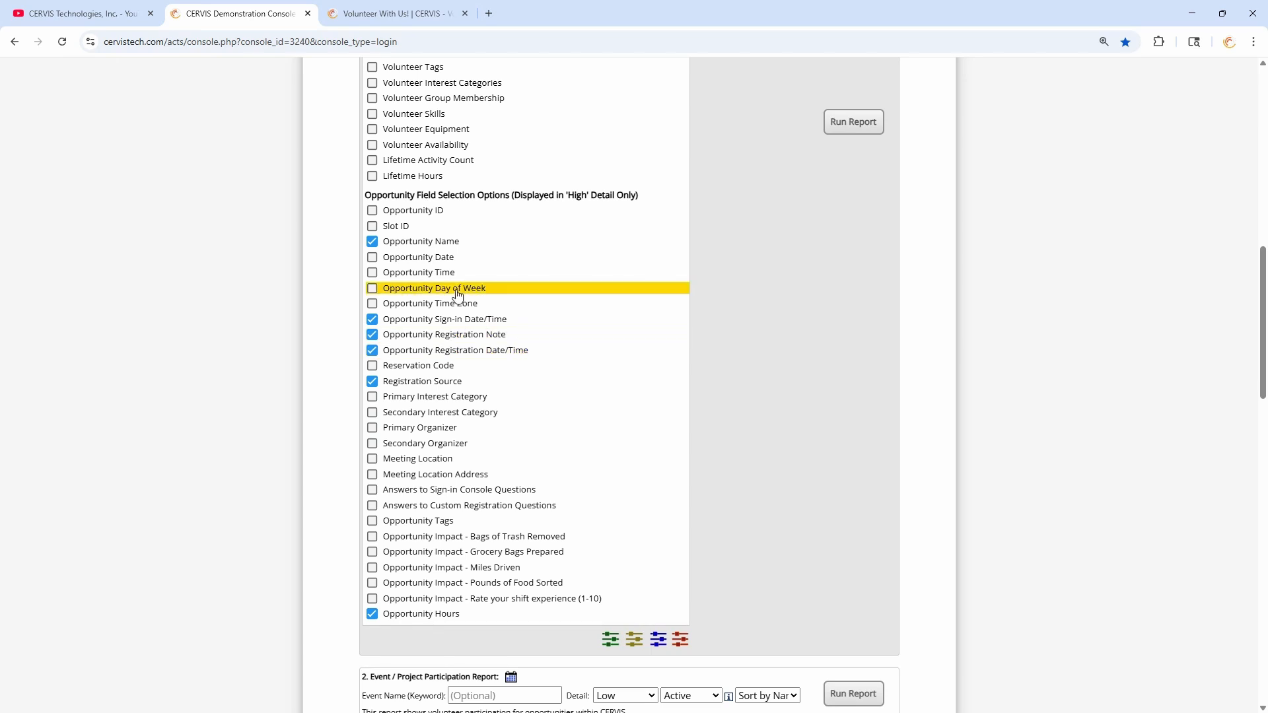
- Add the five Opportunity Impact fields, from Bags of Trash Removed to shift rating, and collapse the list
left_click(472, 538)
left_click(475, 554)
left_click(478, 569)
left_click(480, 584)
left_click(480, 600)
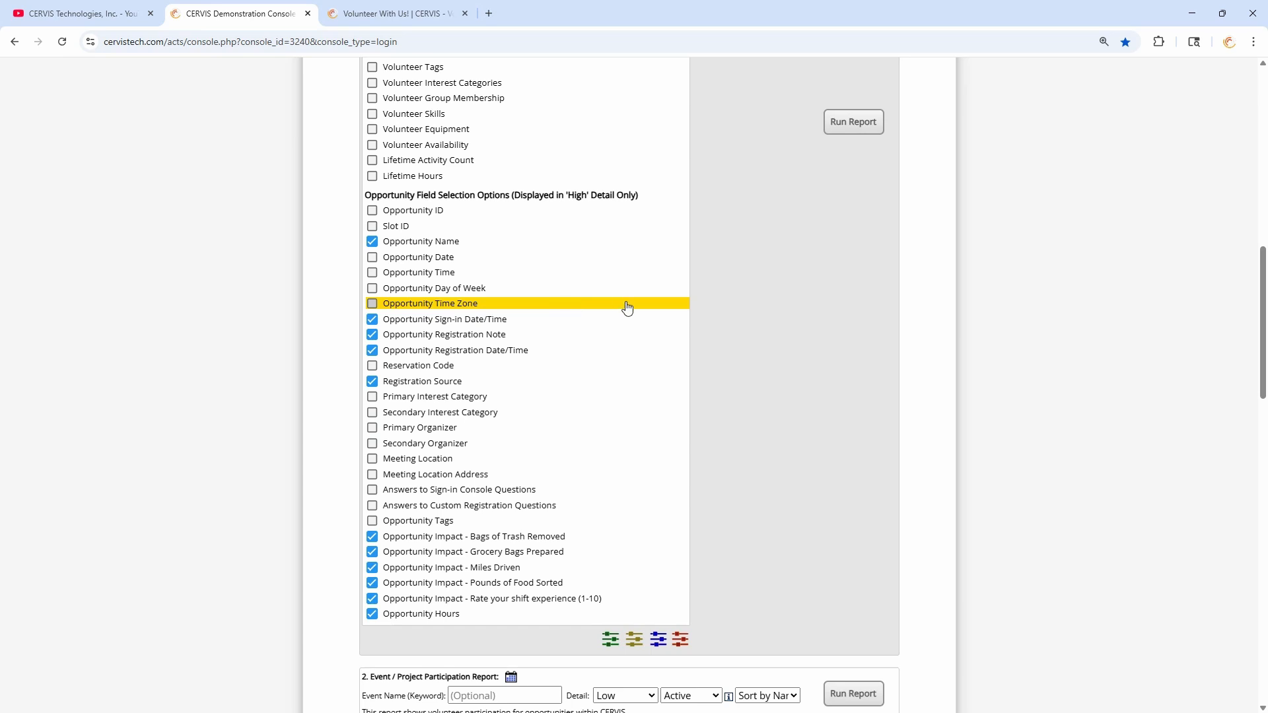
scroll(628, 308, "up", 2)
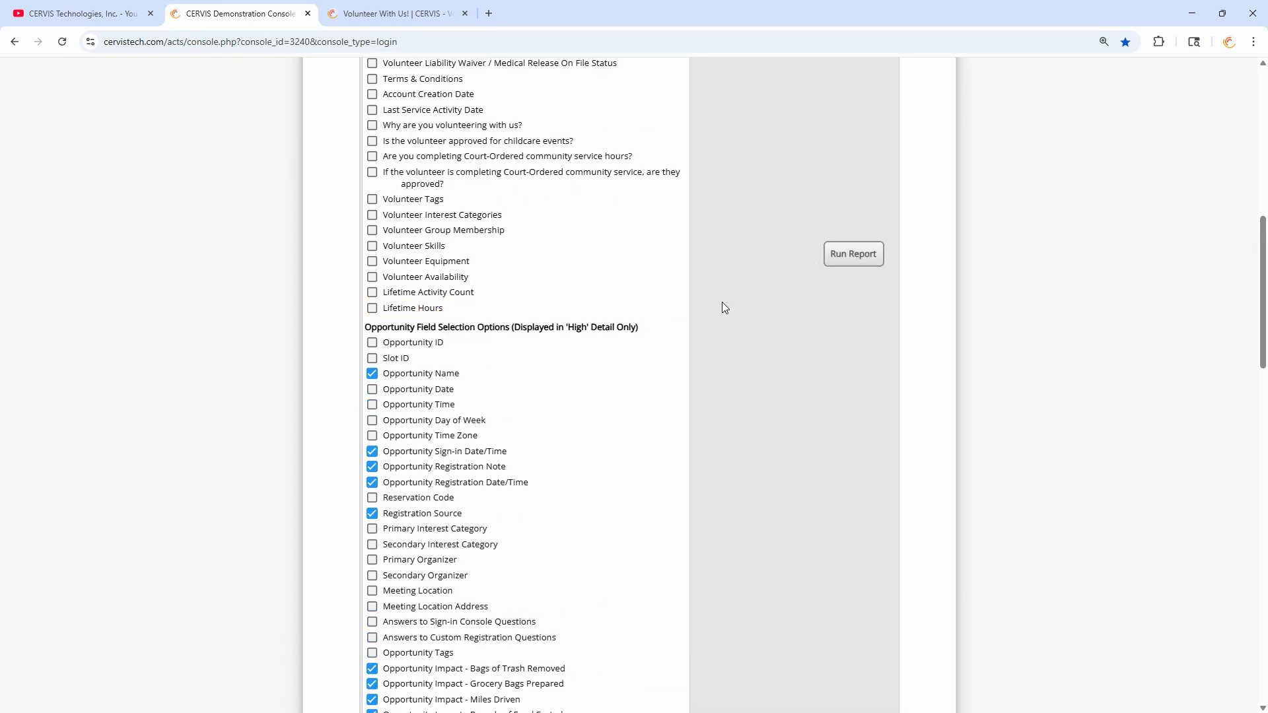
scroll(723, 302, "up", 7)
left_click(673, 296)
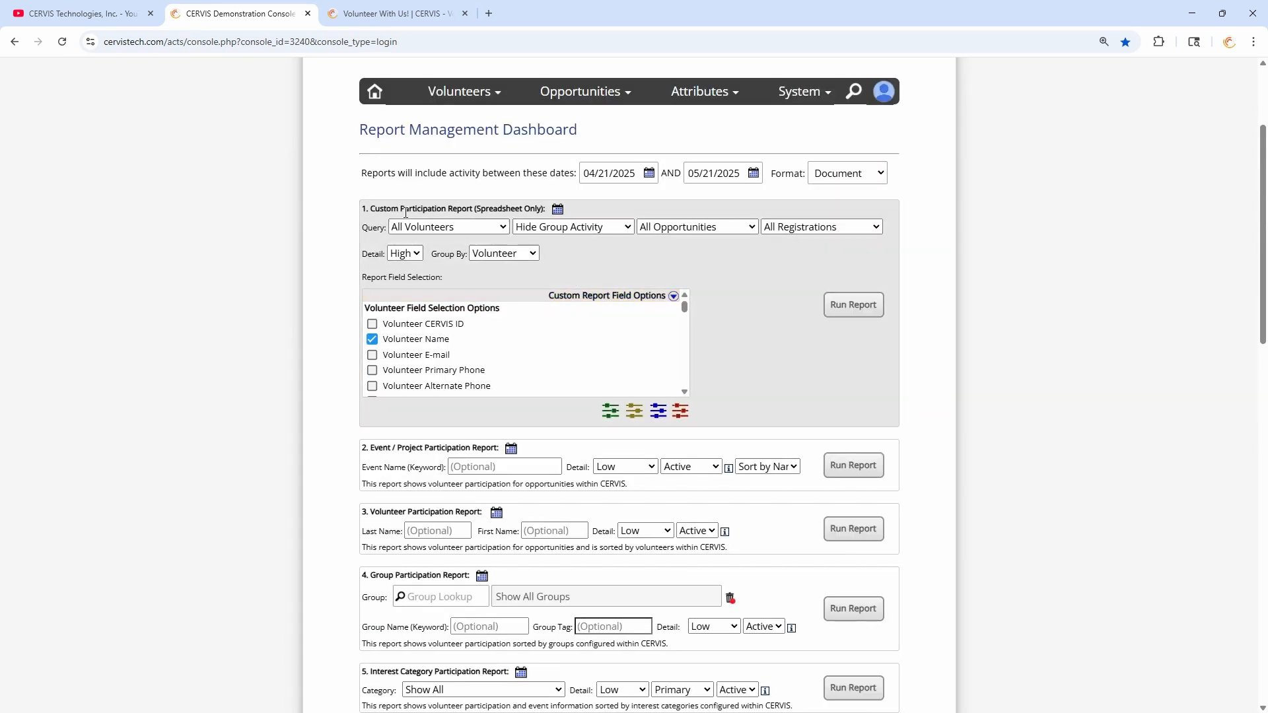
left_click_drag(385, 210, 518, 206)
left_click(517, 204)
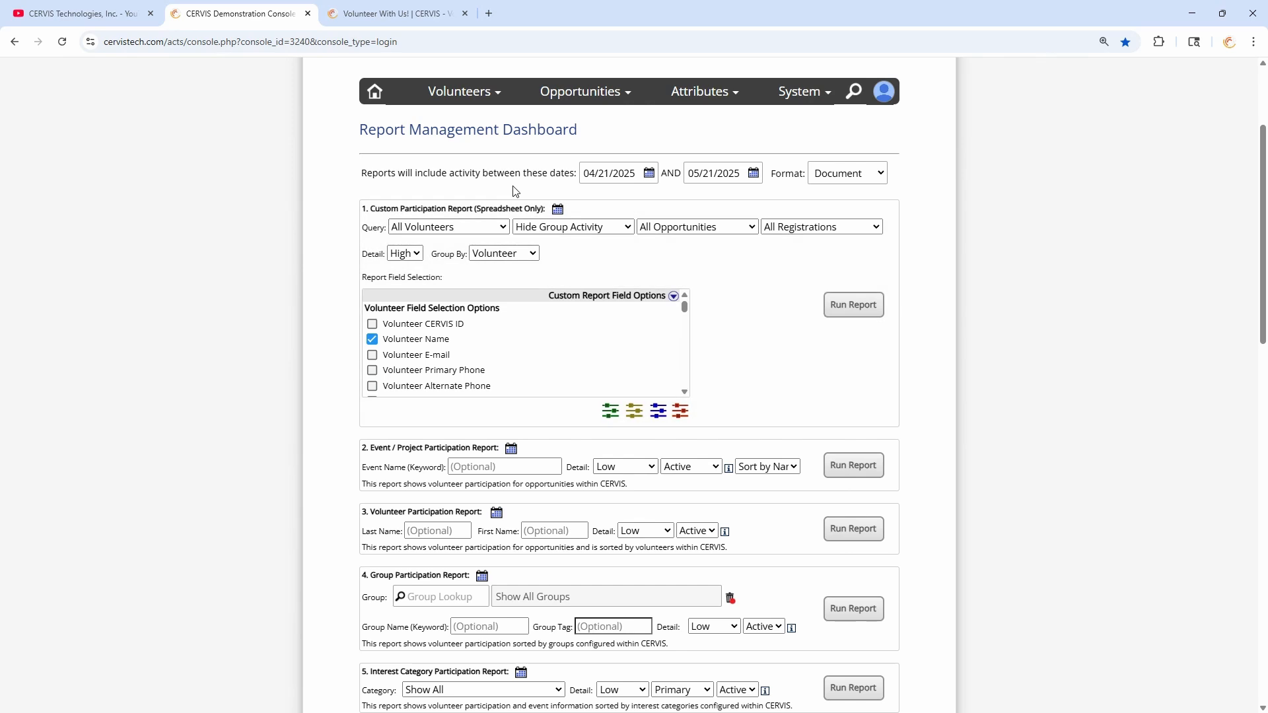
- Run the custom participation report and autofit columns F and G in the Excel export
left_click(854, 313)
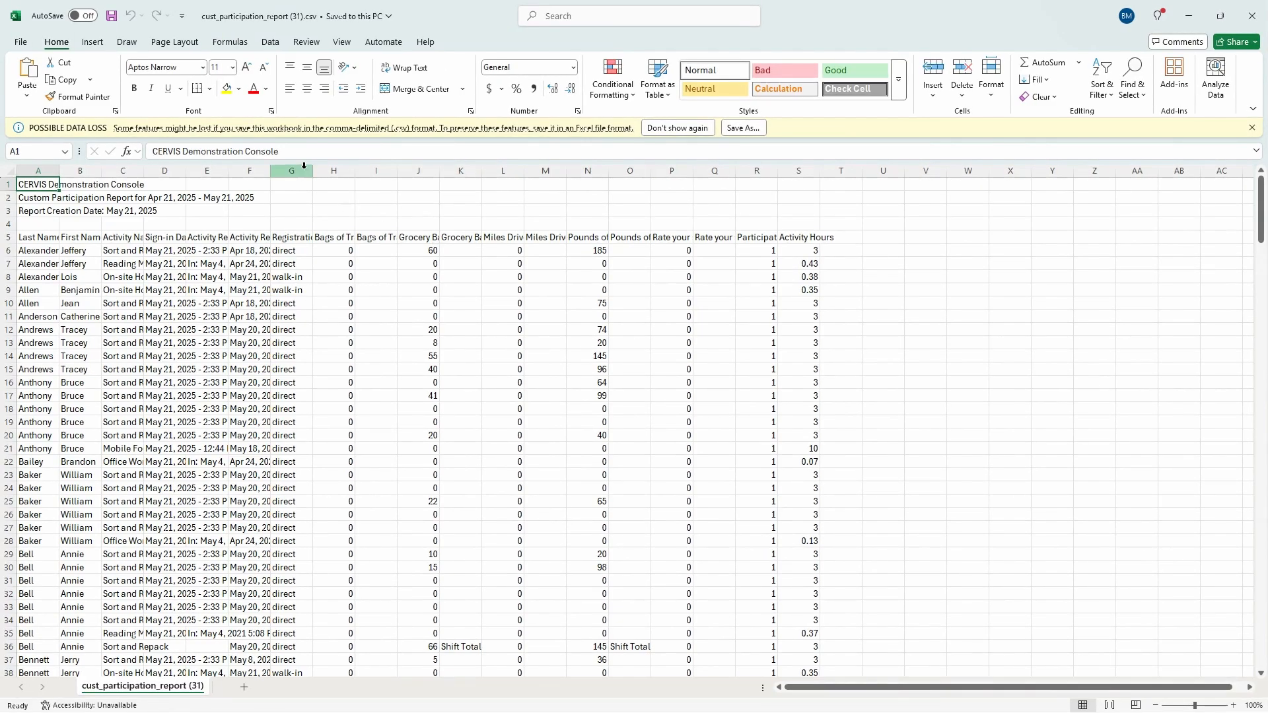
left_click(294, 170)
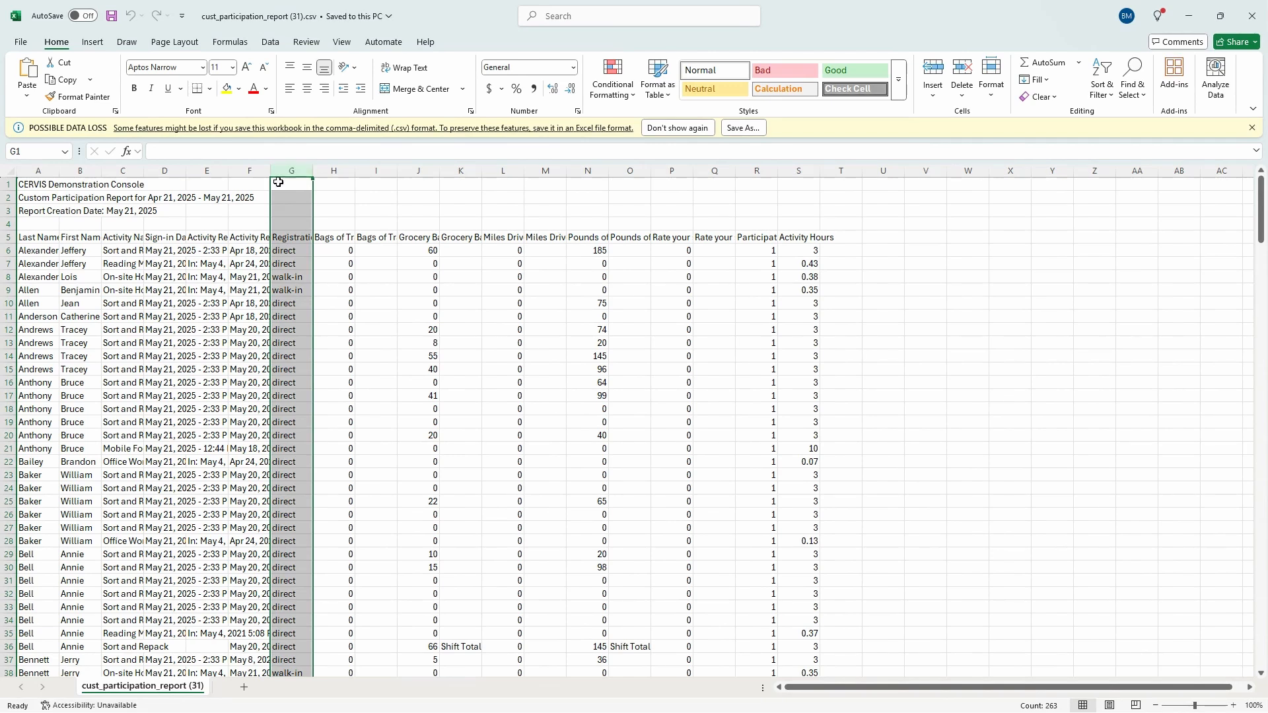
double_click(270, 170)
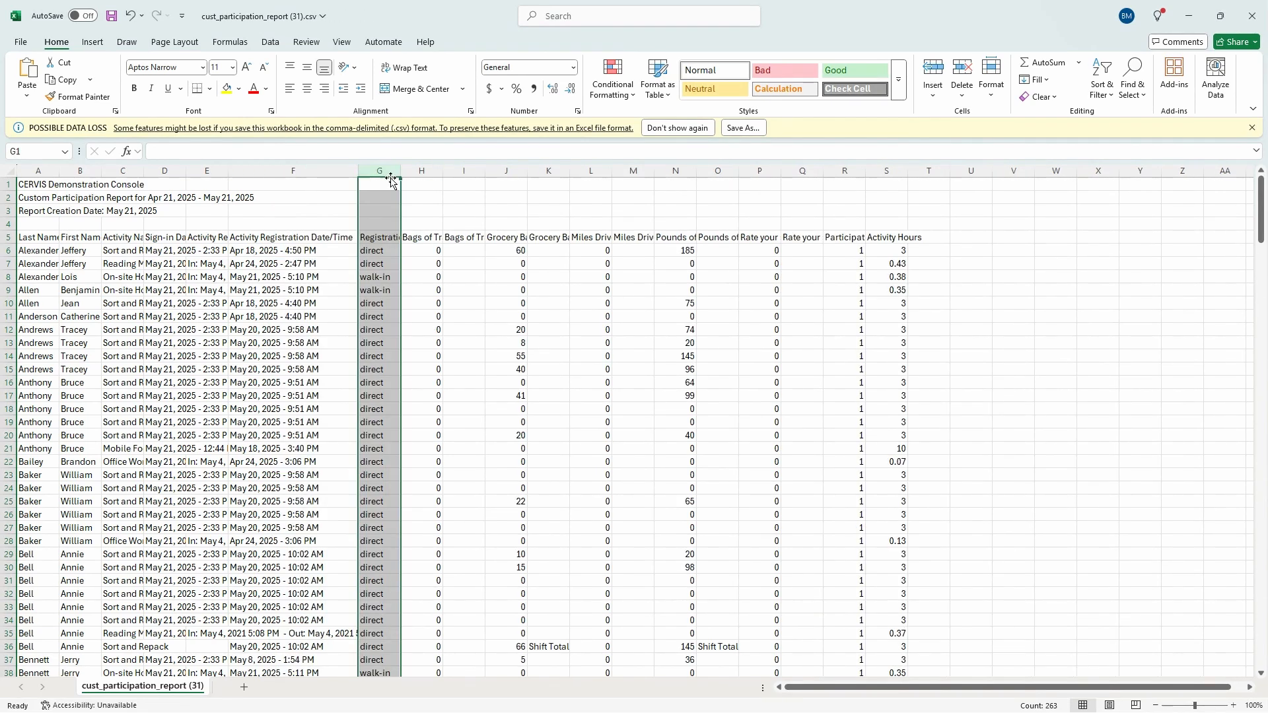
double_click(401, 170)
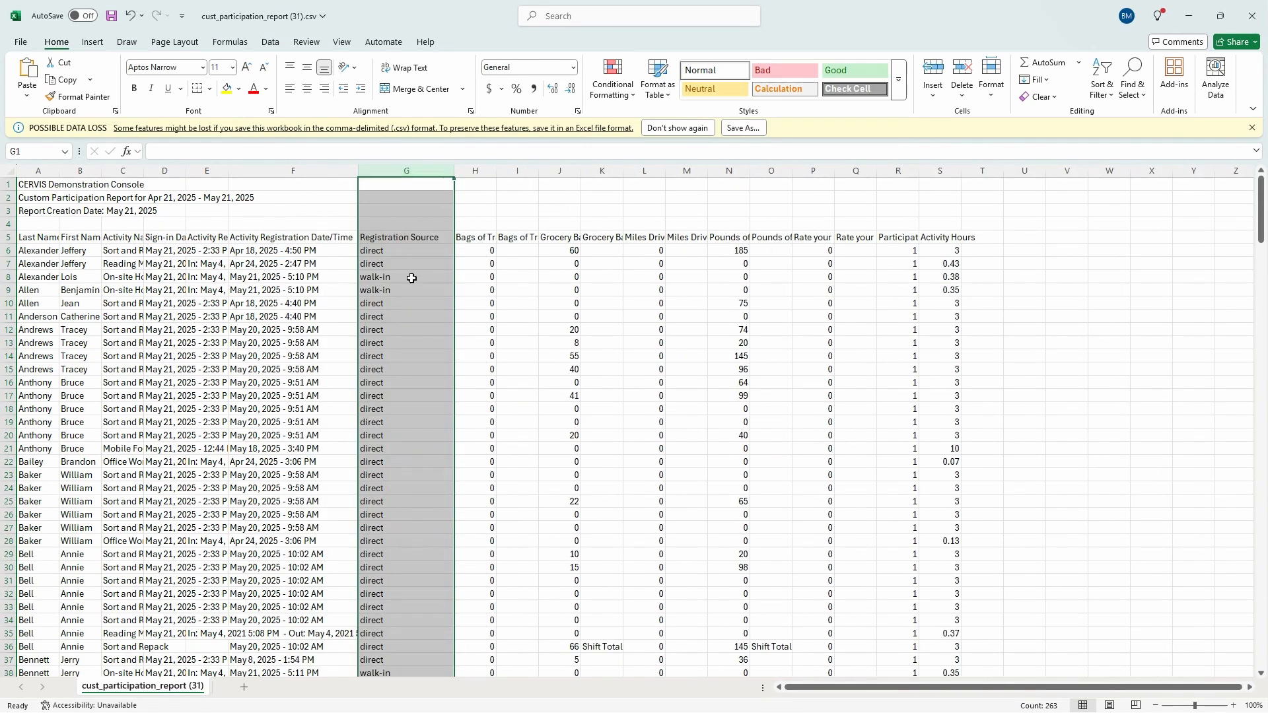
scroll(396, 275, "up", 2, "ctrl")
scroll(528, 264, "down", 2)
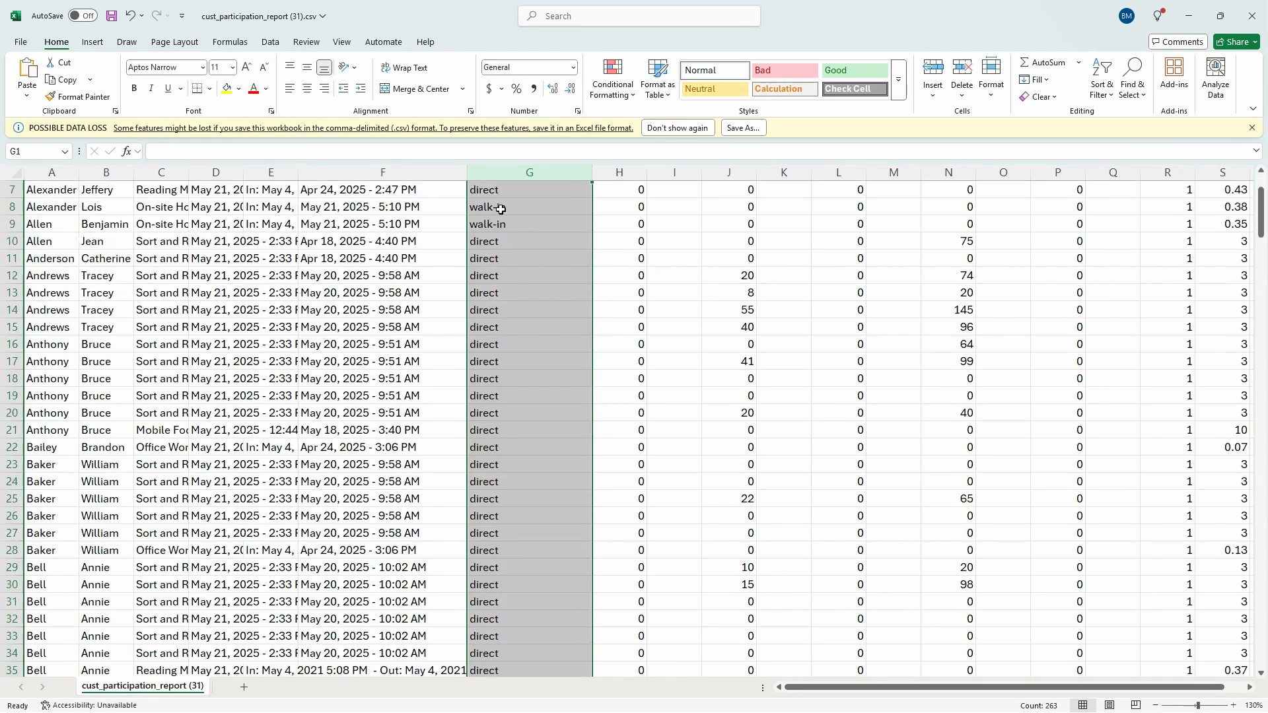
scroll(502, 224, "up", 2)
- Review the Registration Source entries and change G103 from admin to flyer
left_click(492, 276)
left_click(500, 295)
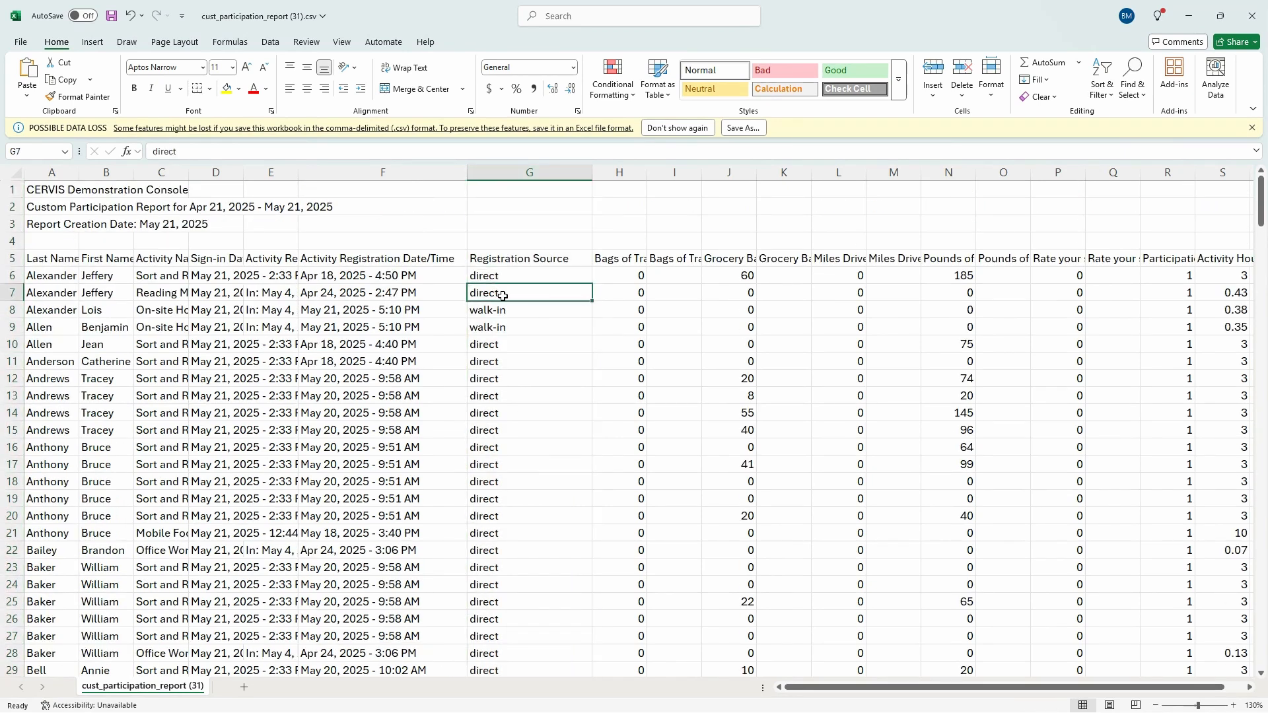
left_click(500, 277)
left_click(501, 294)
left_click(504, 314)
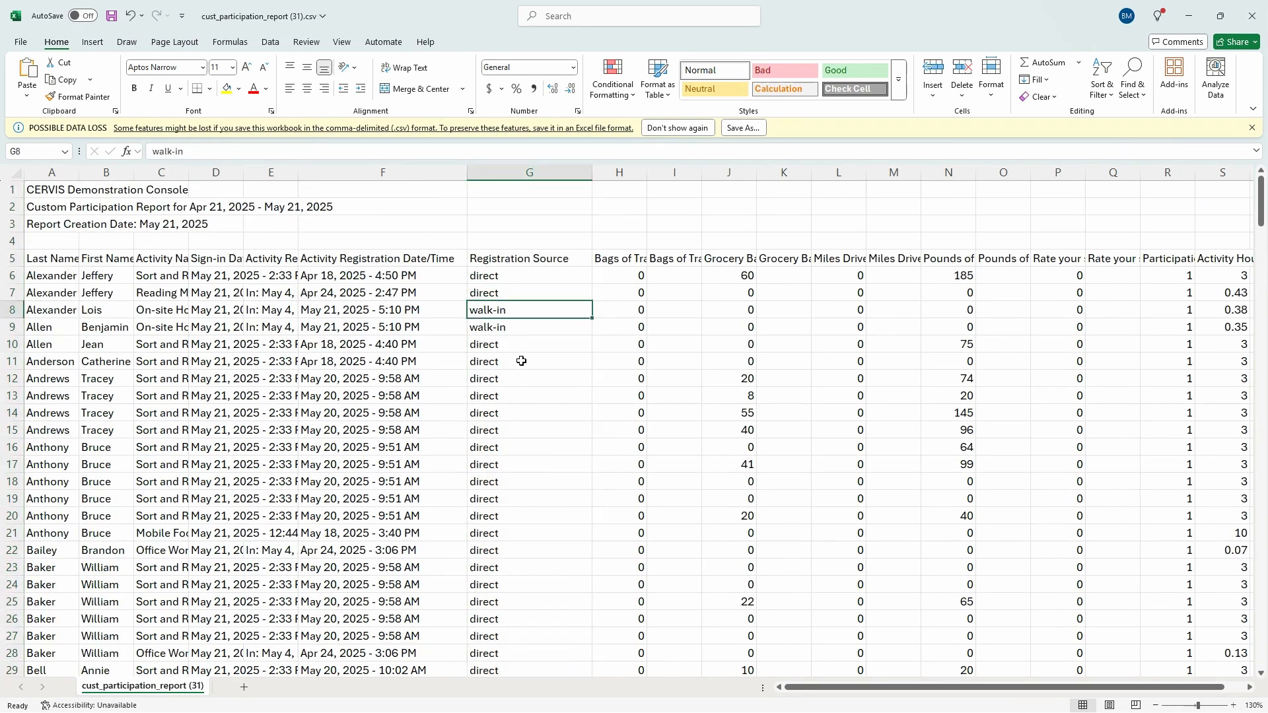
scroll(517, 396, "down", 20)
scroll(511, 353, "down", 10)
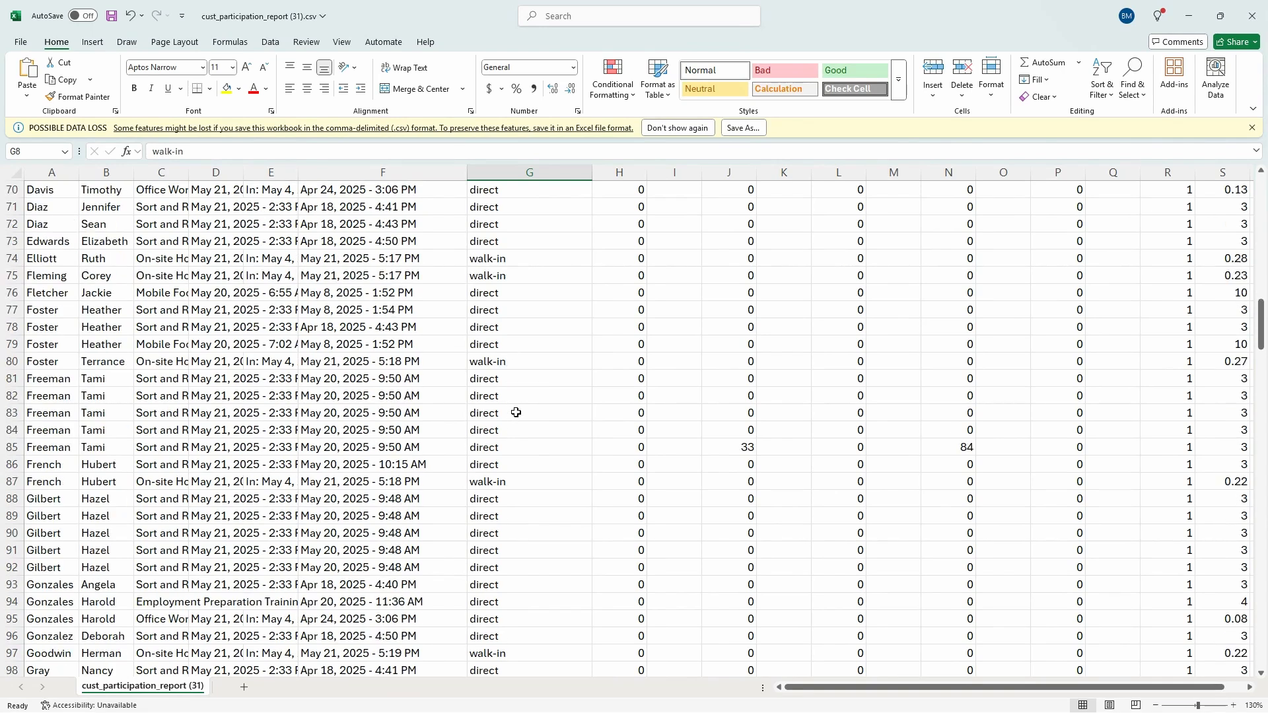
left_click(499, 378)
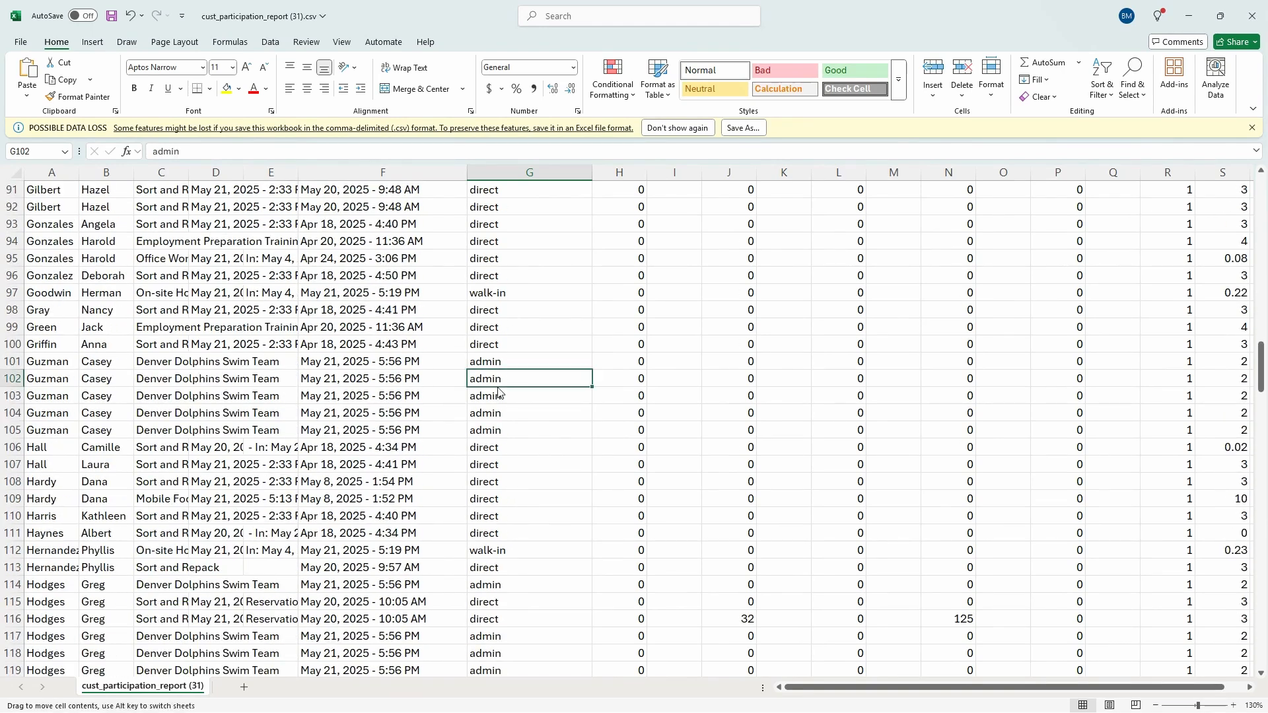
left_click(499, 361)
left_click(500, 379)
left_click(501, 396)
double_click(501, 396)
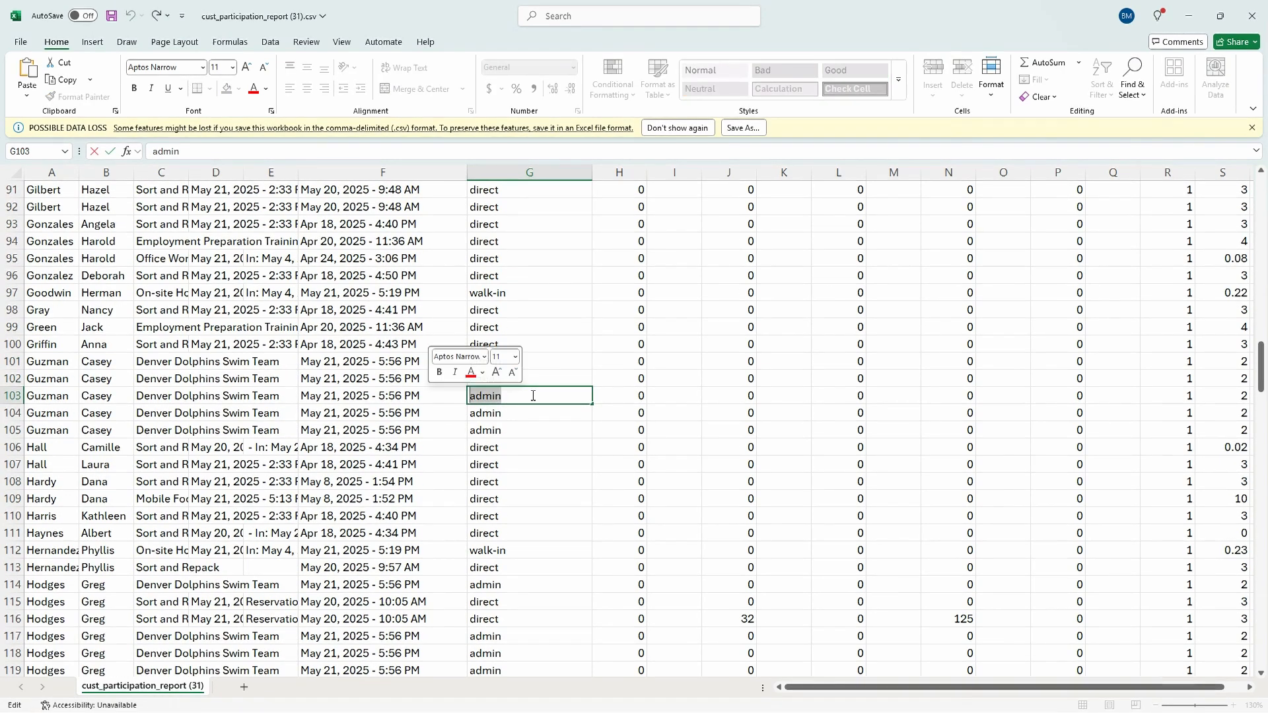
type("flyer")
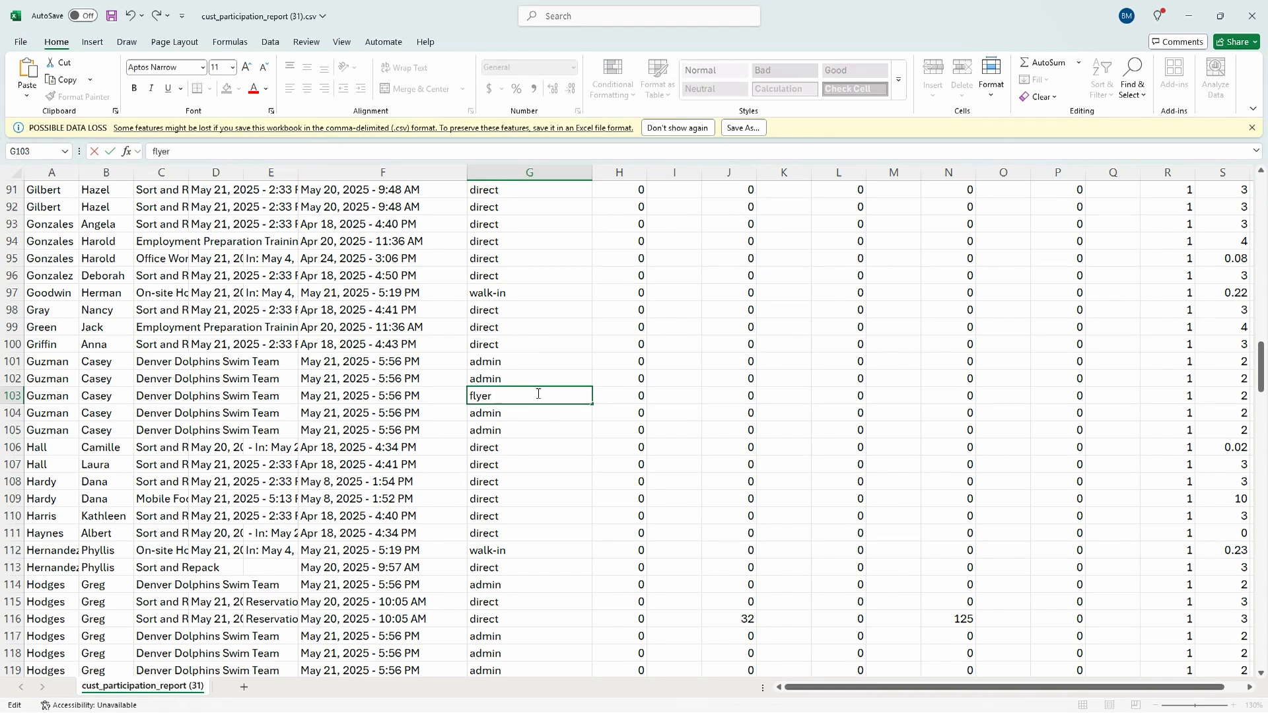
key("Return")
left_click(514, 399)
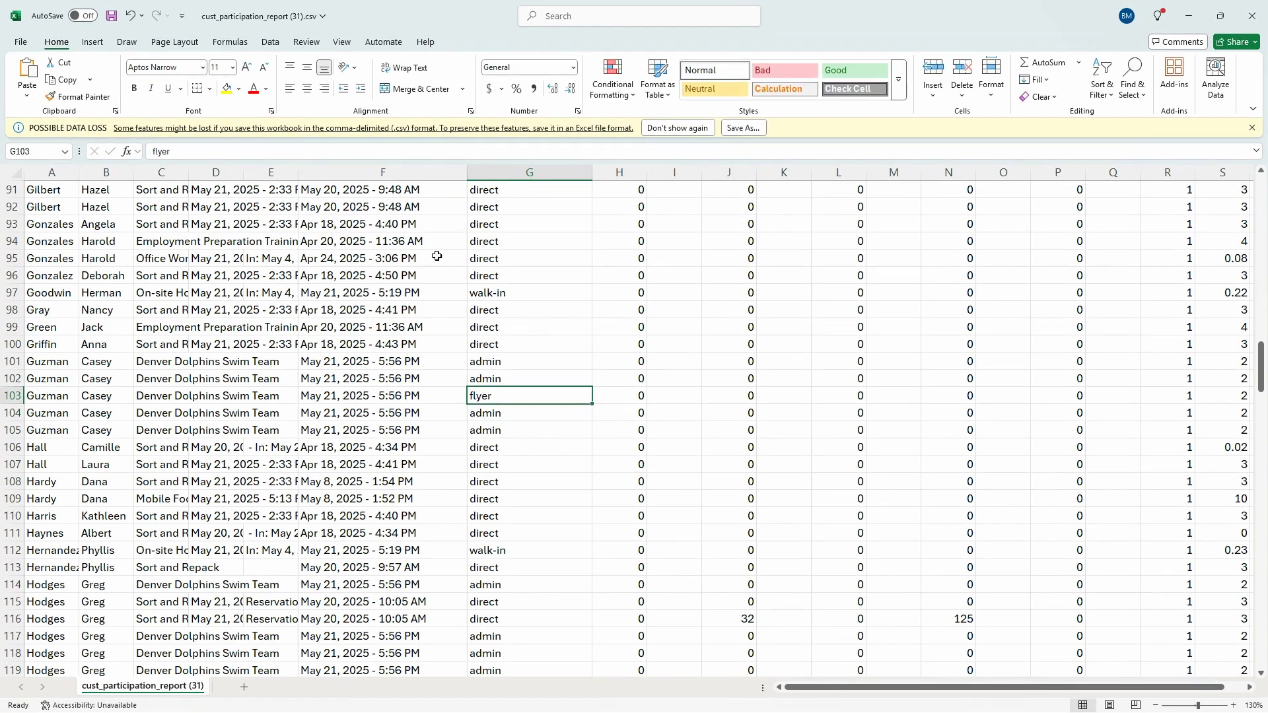
- Close the cust_participation_report workbook without saving the changes
left_click_drag(1262, 368, 1252, 651)
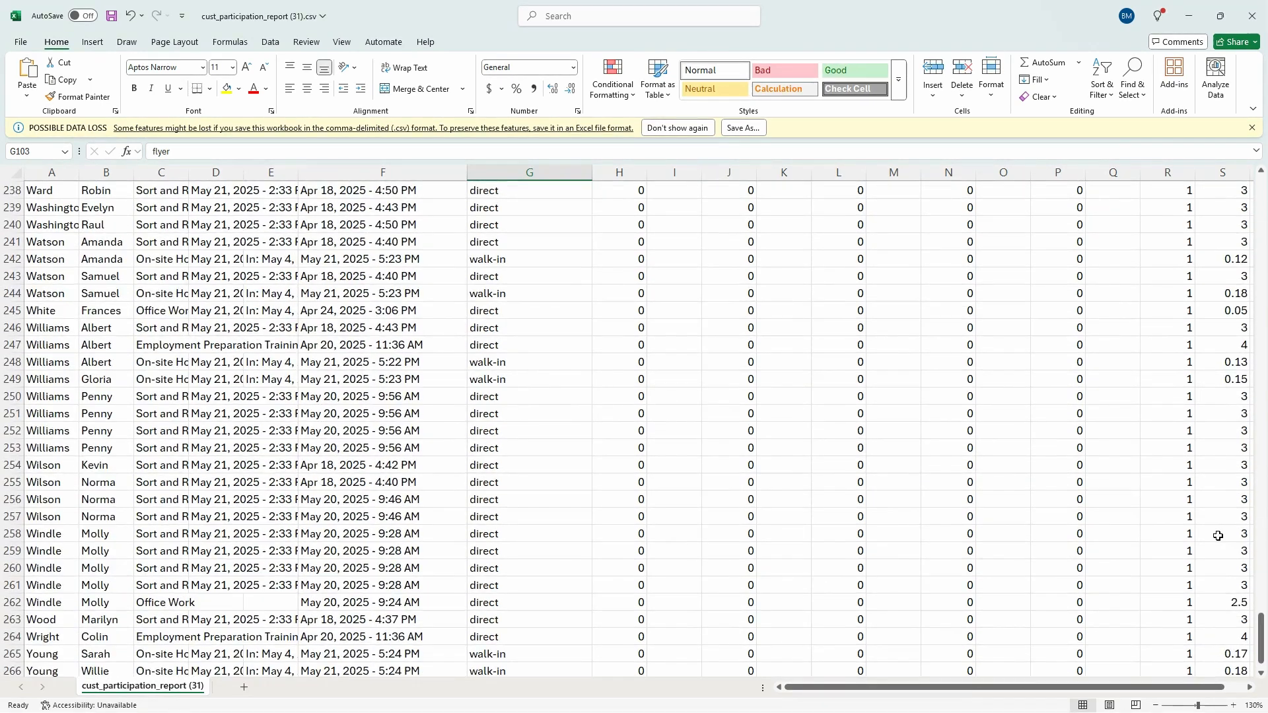
left_click(1255, 18)
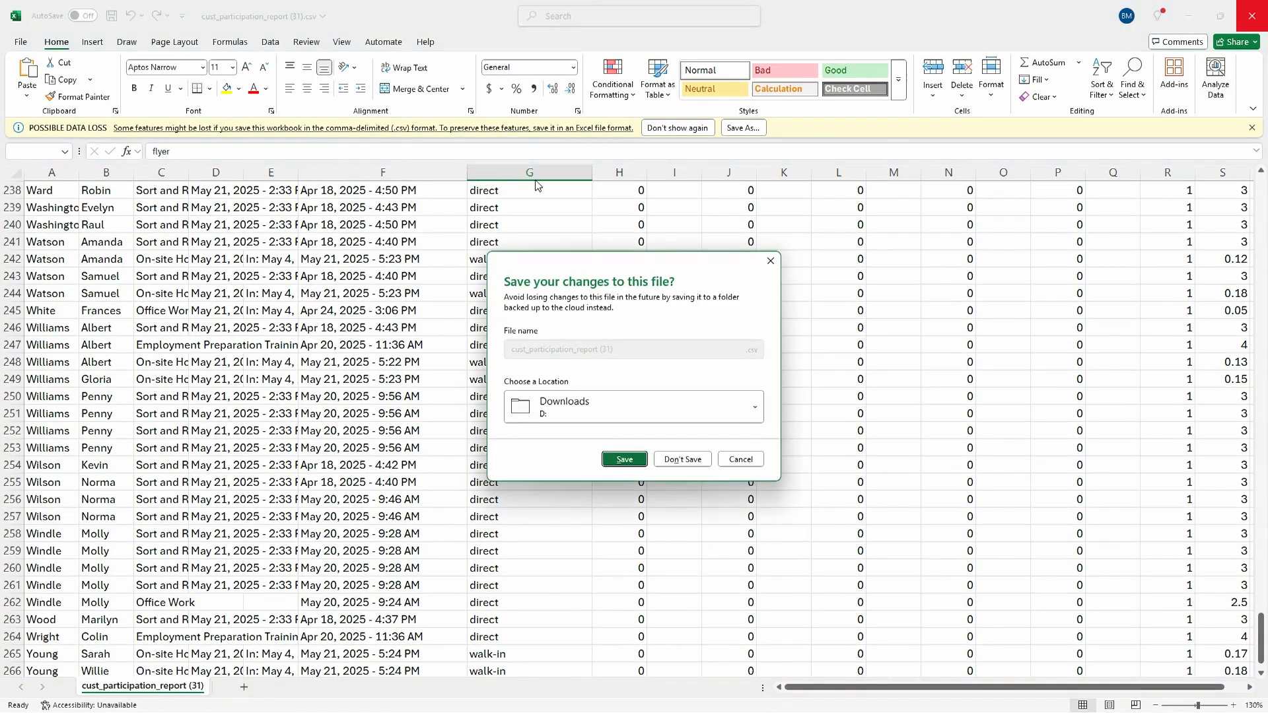
left_click(687, 461)
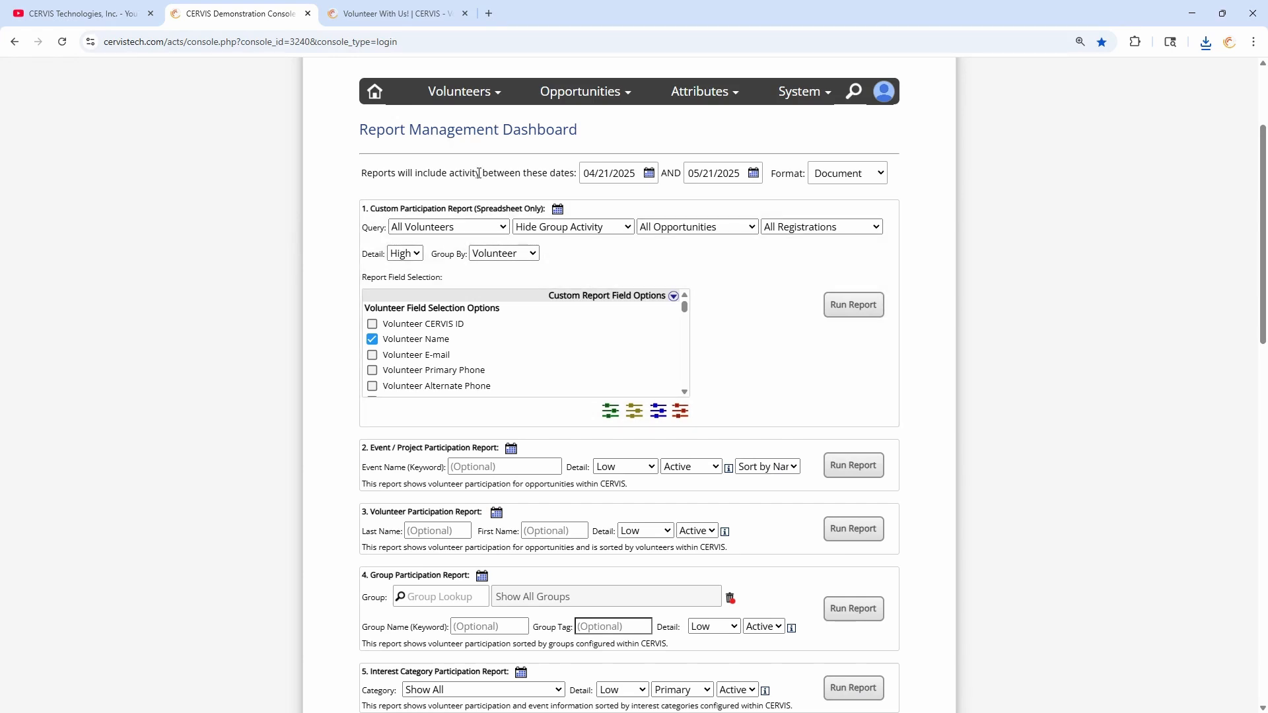
- Open Search / Manage Existing Opportunities from the Opportunities menu and scroll through the listing
mouse_move(571, 92)
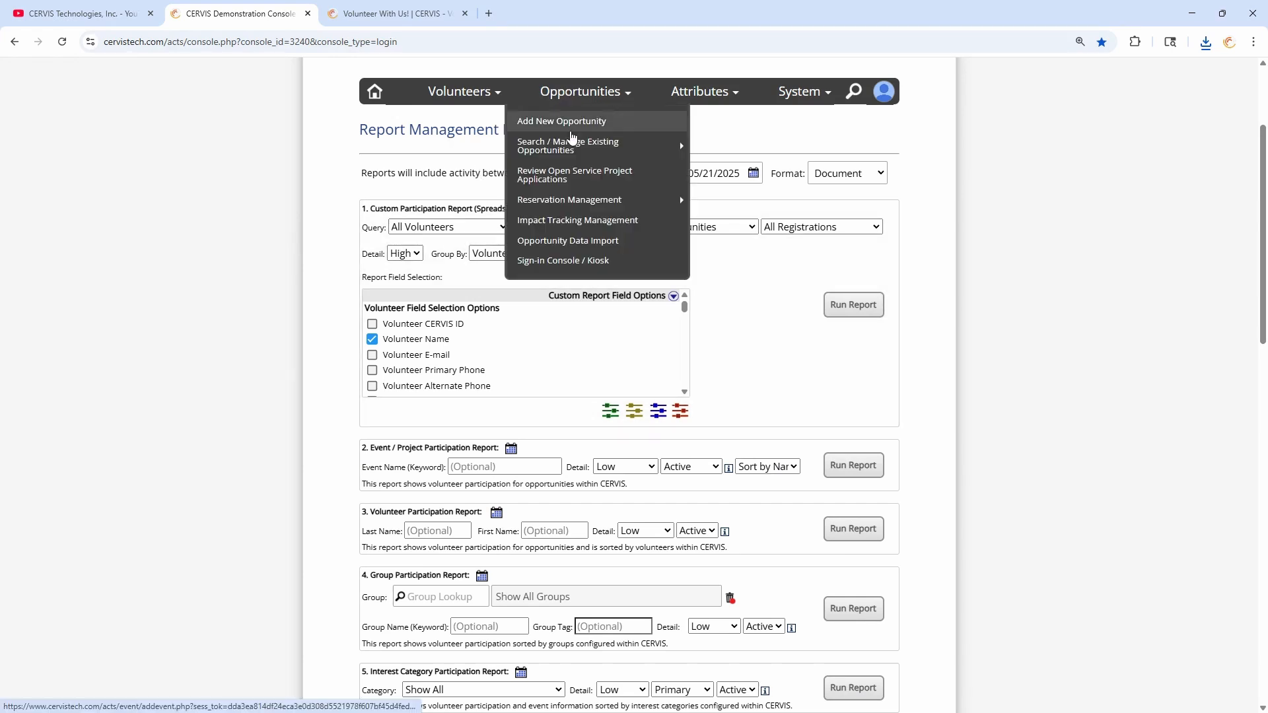
left_click(571, 149)
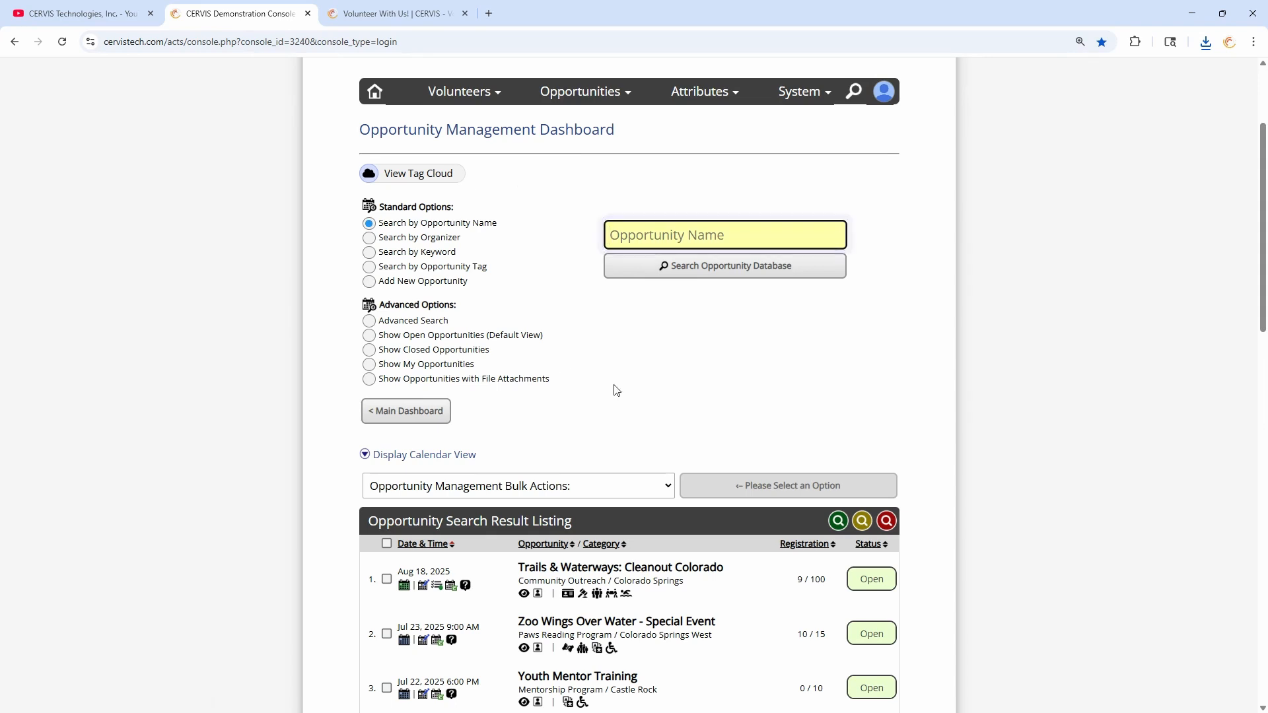
scroll(615, 370, "down", 3)
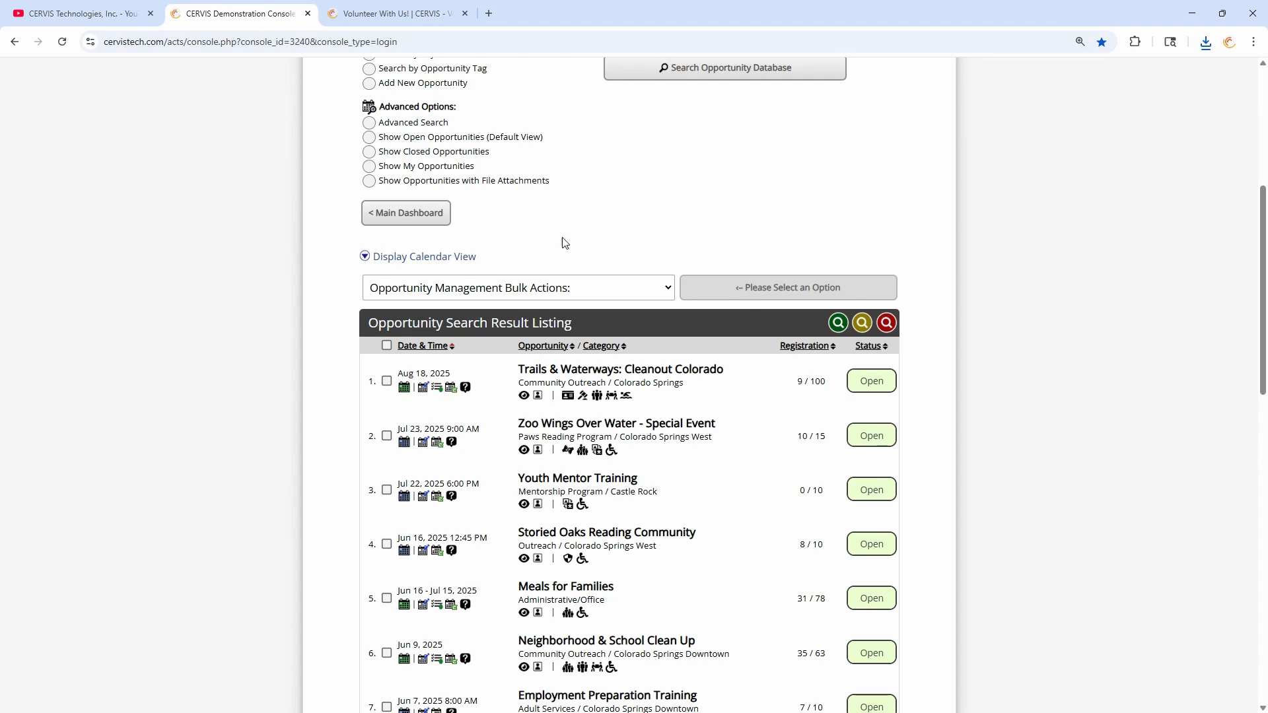
scroll(582, 242, "up", 1)
scroll(581, 242, "up", 1)
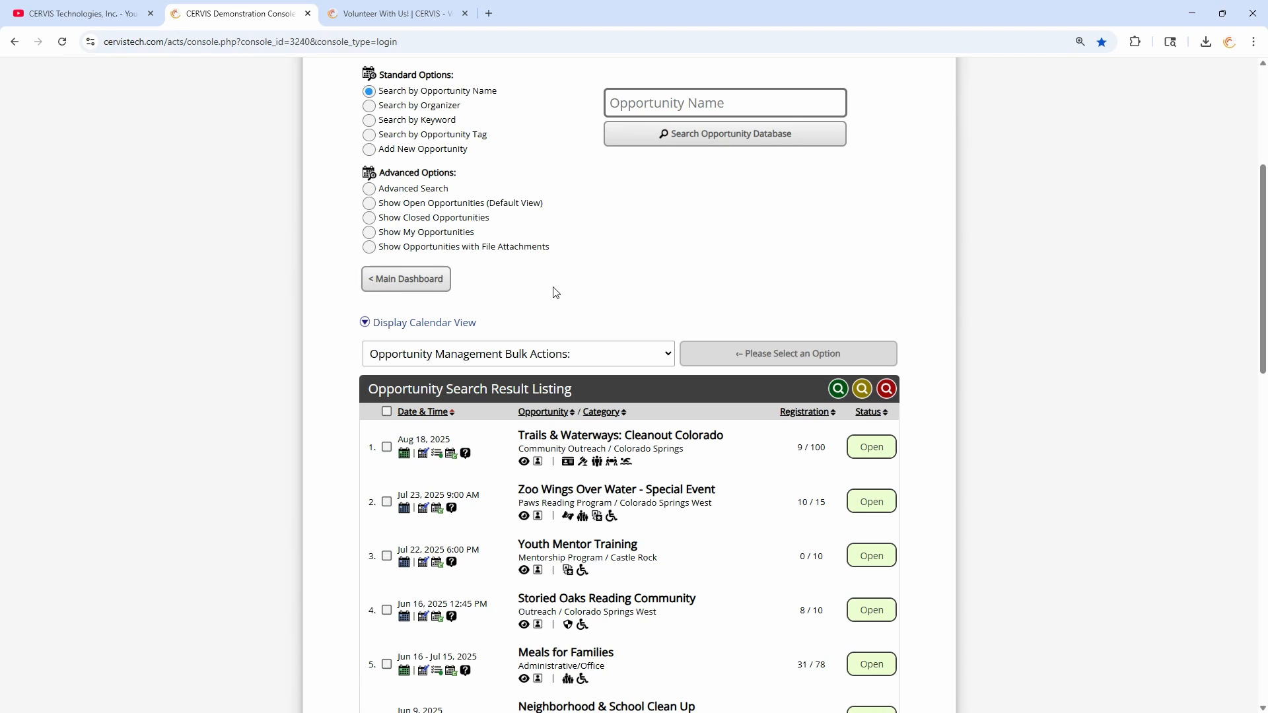
- Open System Configuration, expand E-mail Message Content, and preview then close the registration confirmation e-mail
left_click(436, 288)
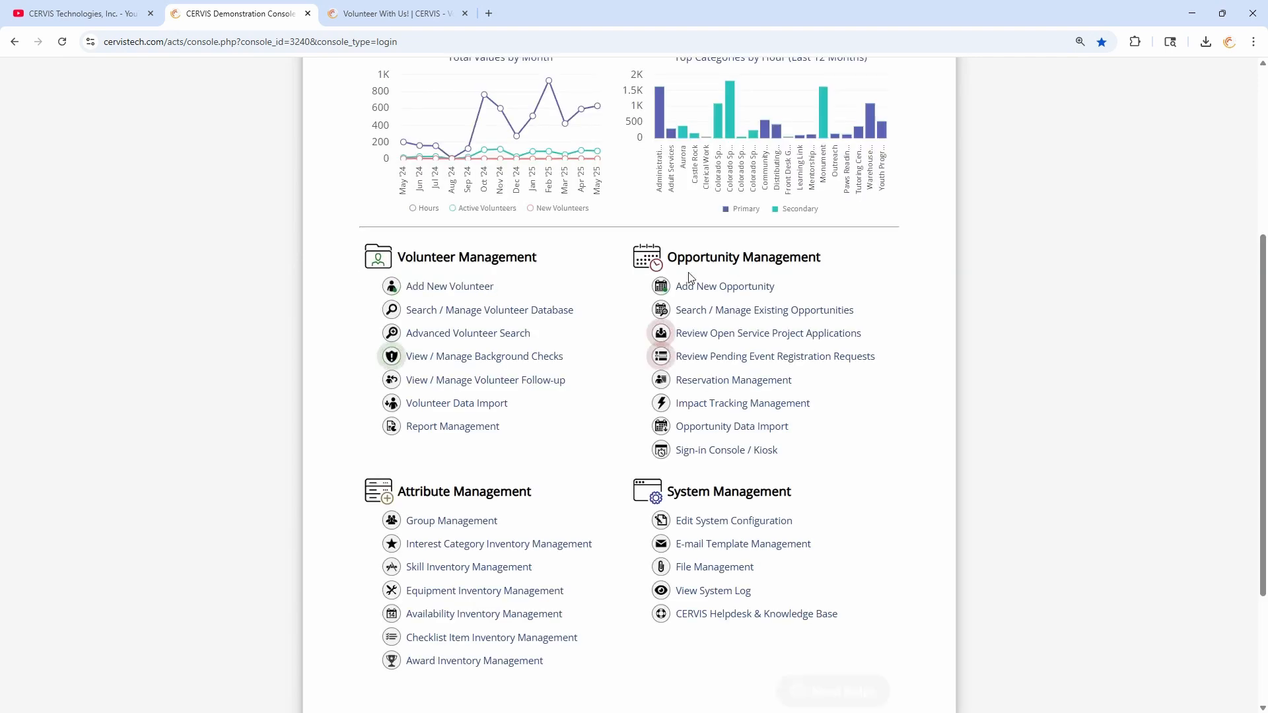
scroll(802, 357, "down", 3)
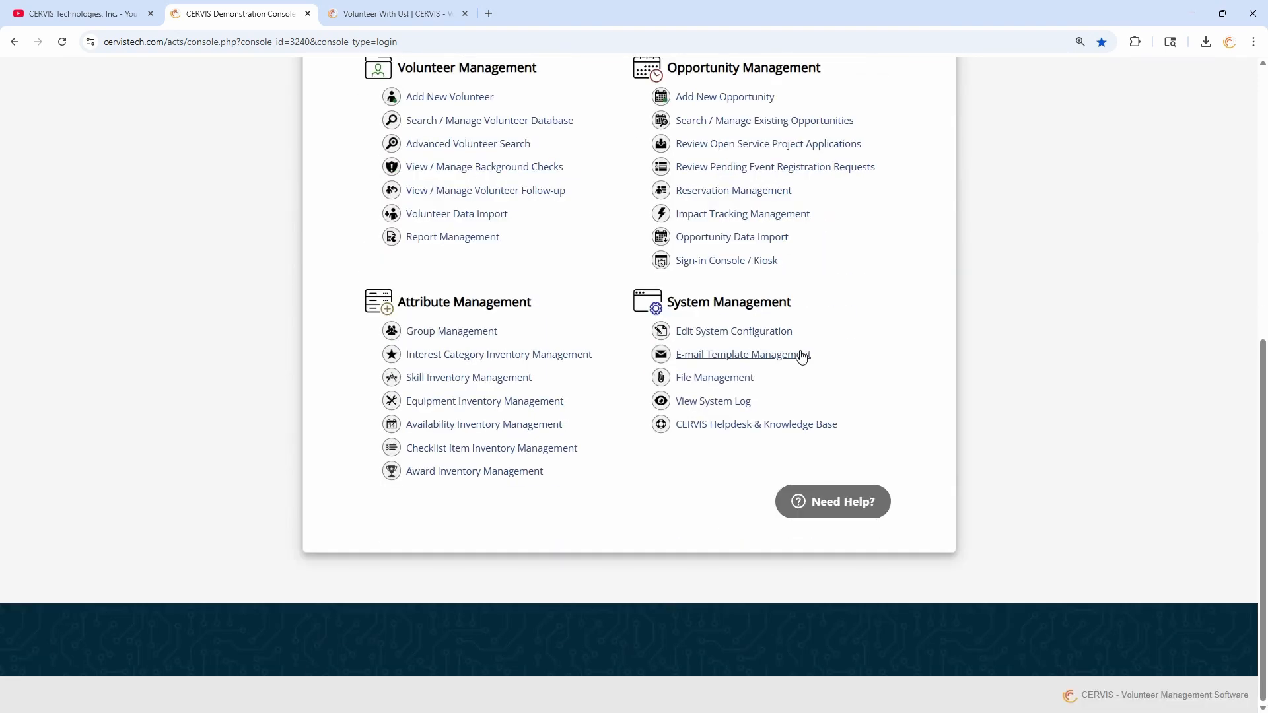
left_click(747, 331)
scroll(748, 337, "down", 5)
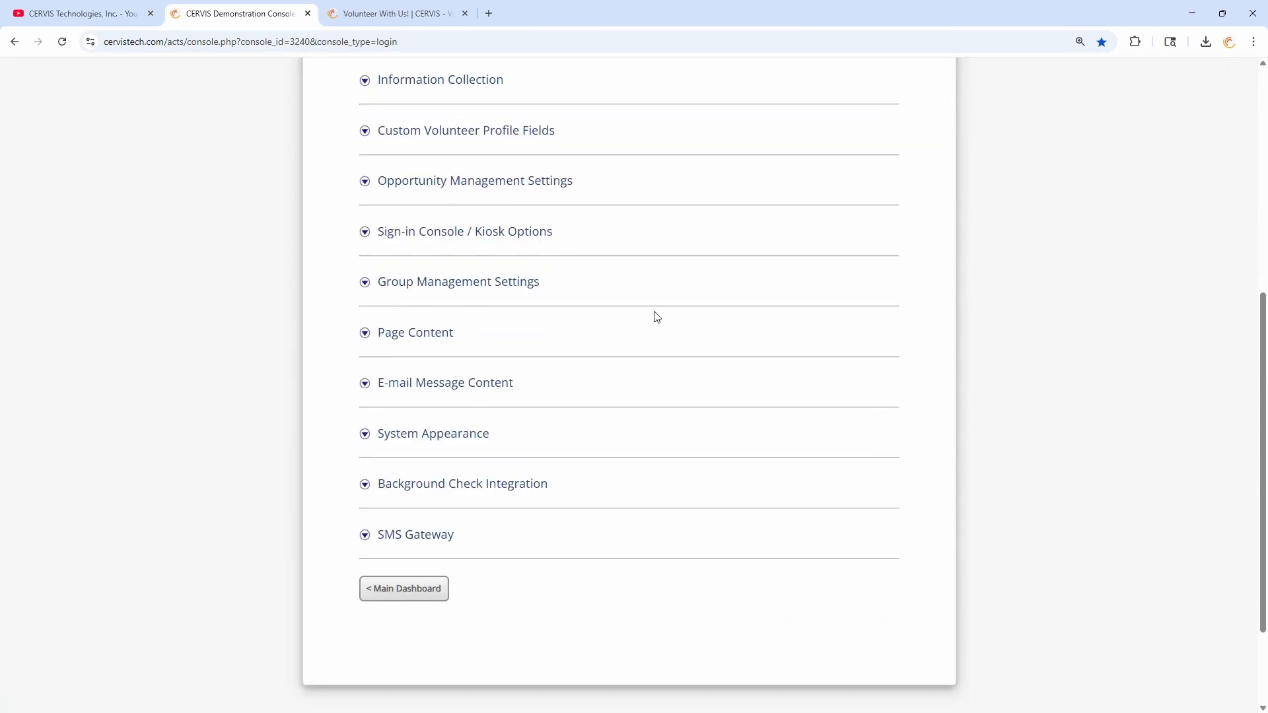
left_click(451, 390)
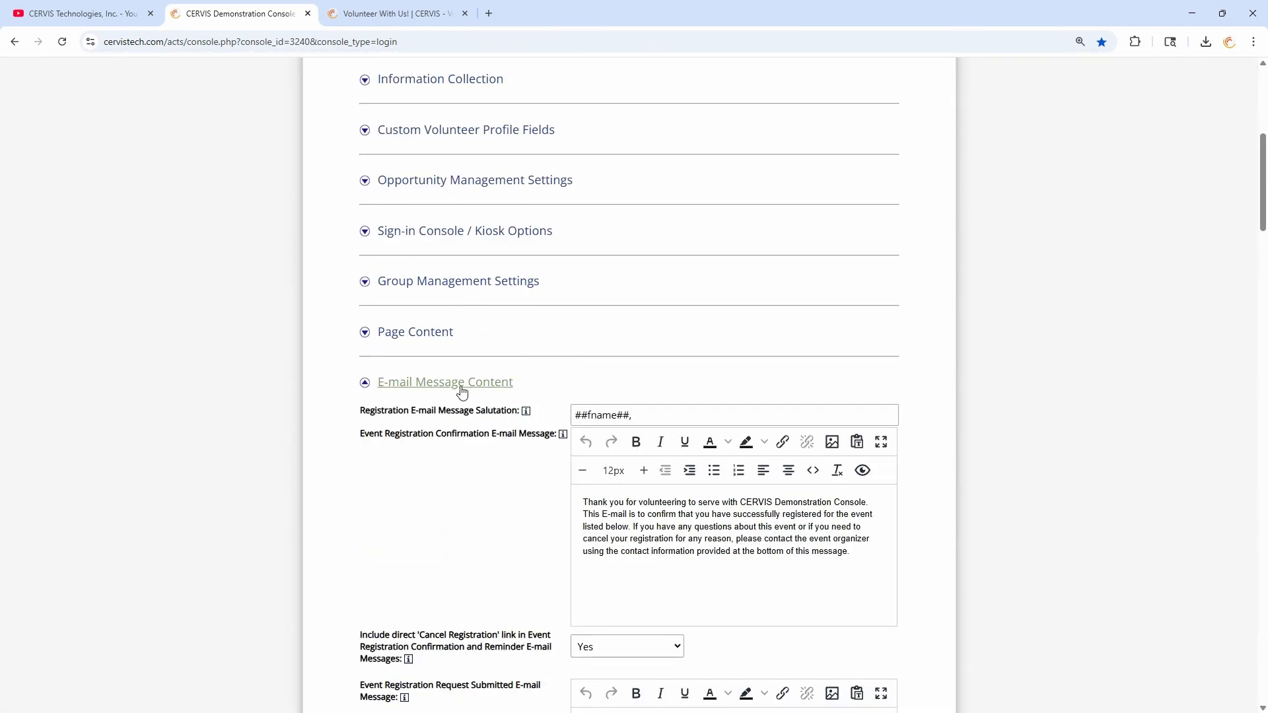
scroll(461, 390, "down", 2)
left_click_drag(385, 278, 443, 304)
left_click(442, 304)
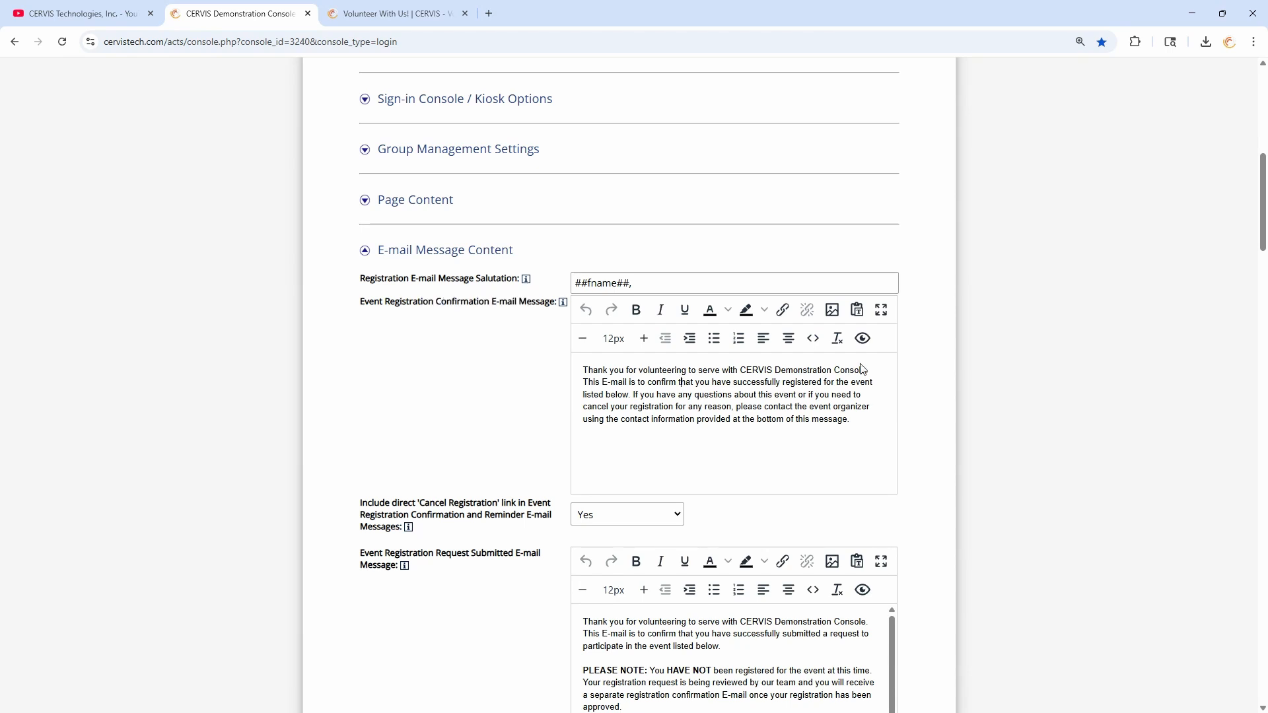
left_click(865, 338)
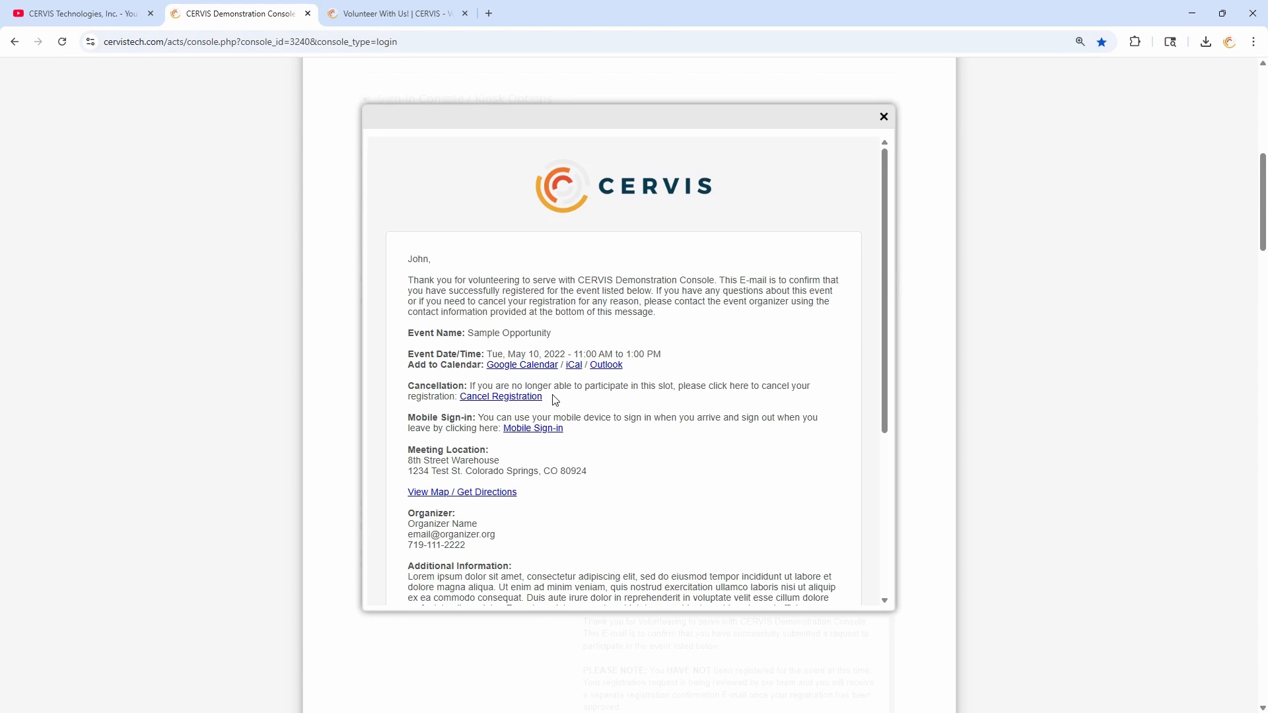
left_click(884, 116)
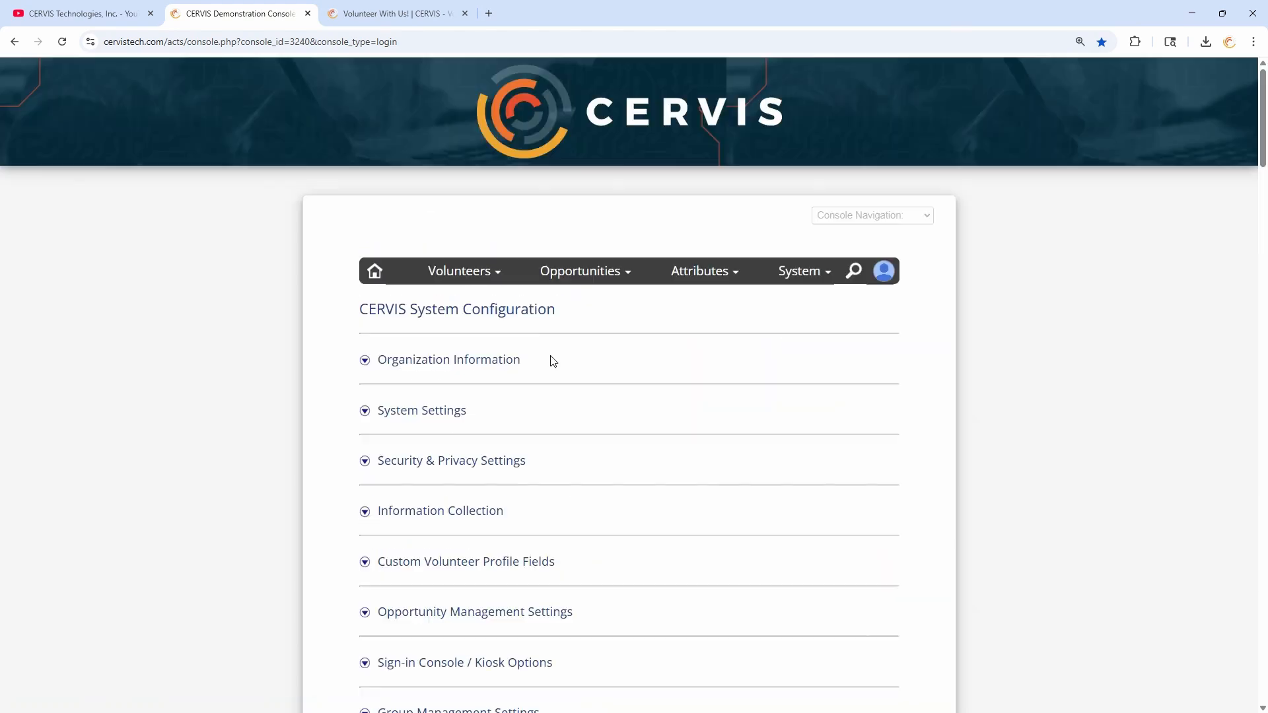
- Open the existing opportunities listing from Home, try select-all with Bulk Actions, then deselect all
left_click(376, 272)
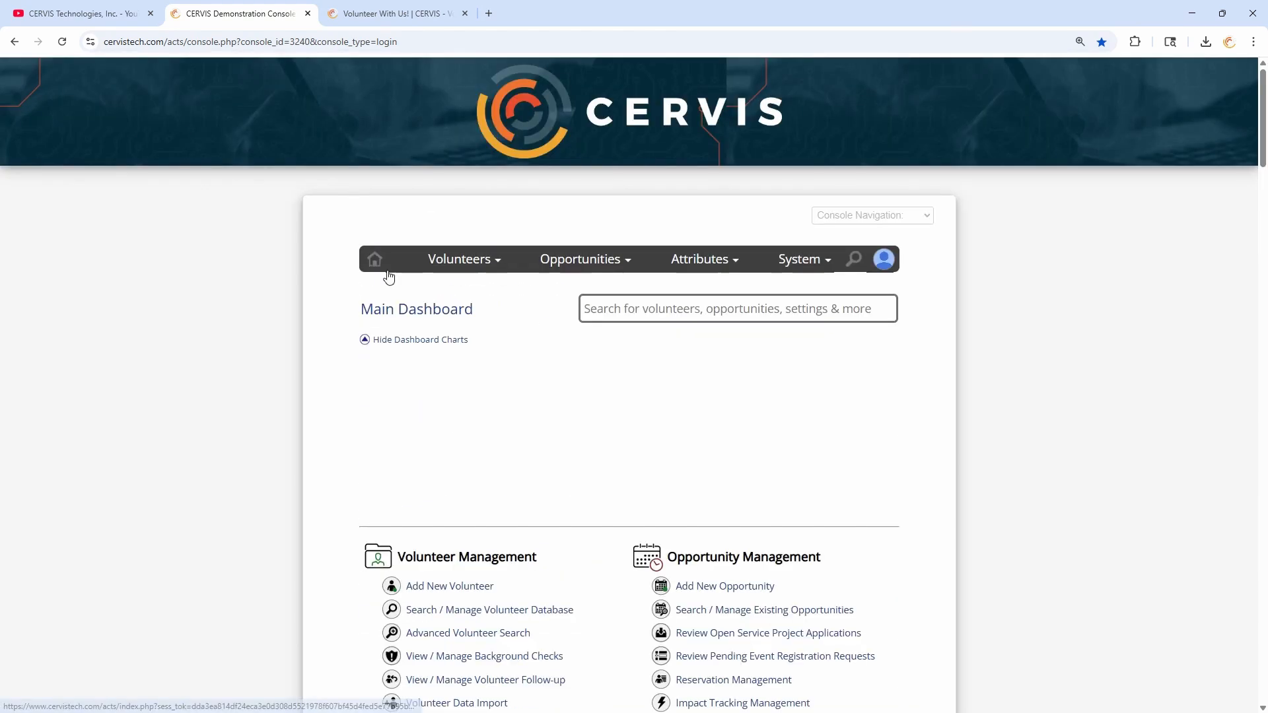
left_click(772, 612)
scroll(596, 373, "down", 7)
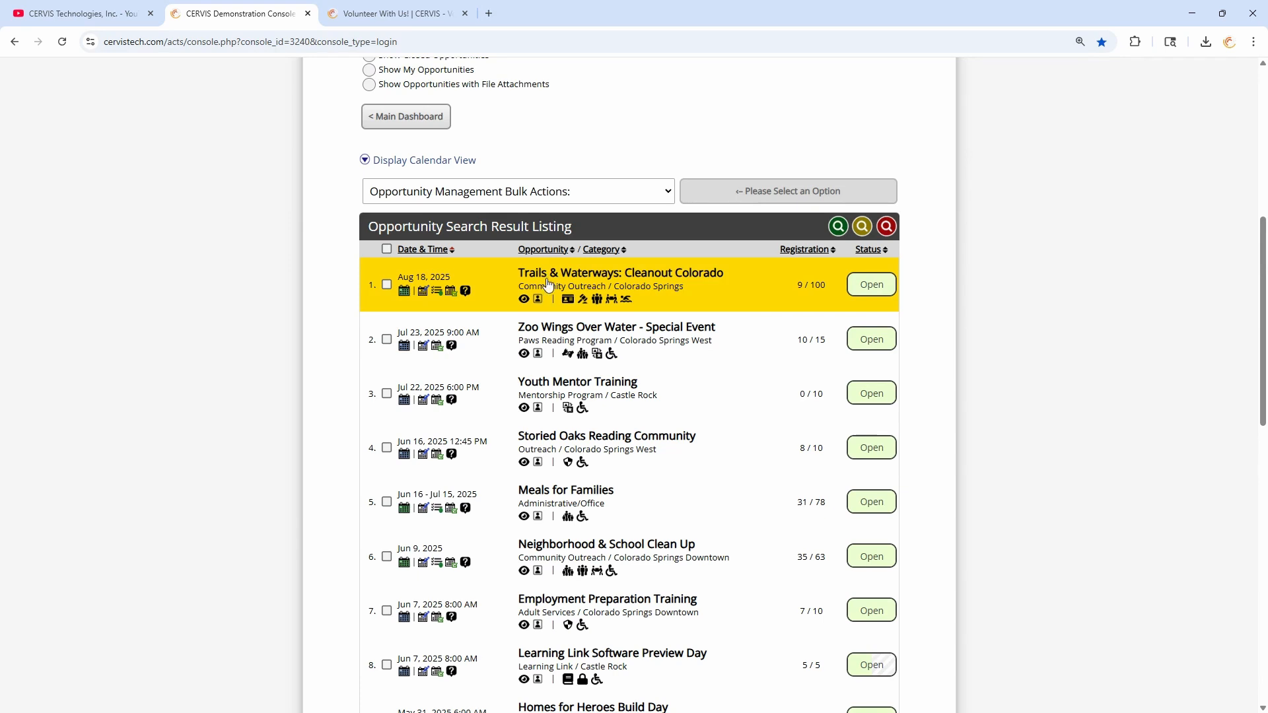
left_click(387, 250)
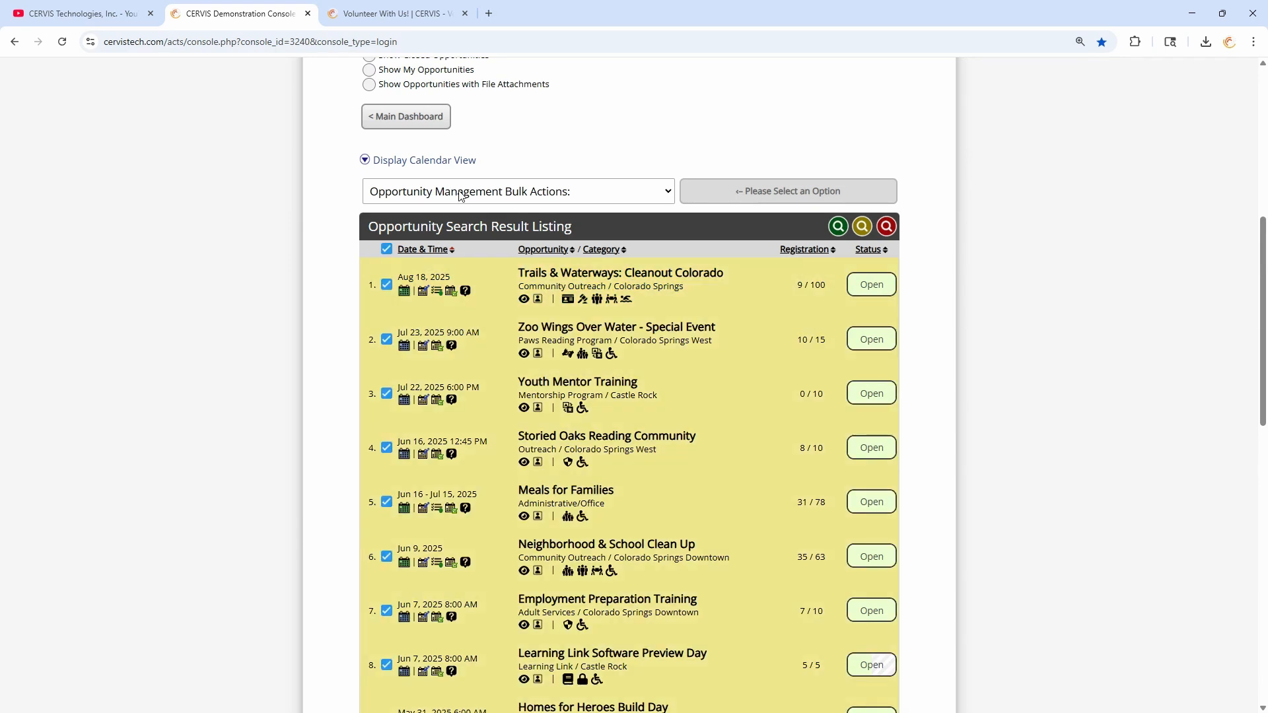
left_click(460, 196)
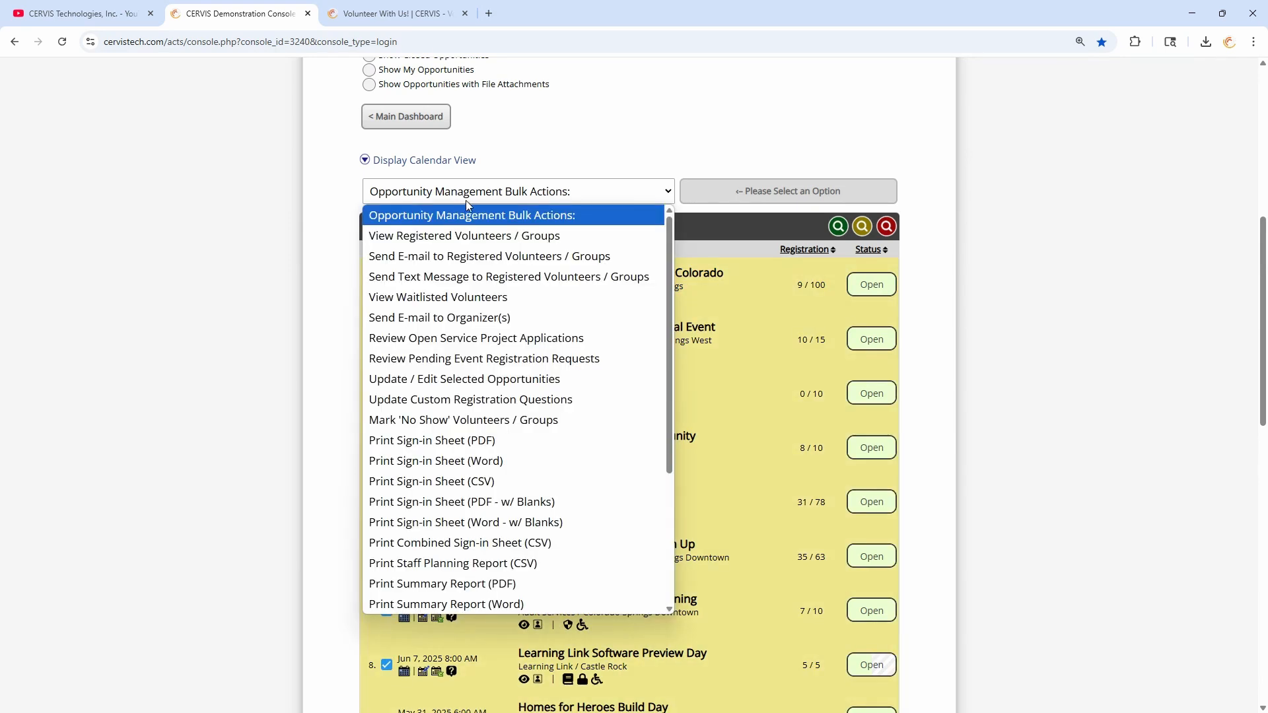
left_click(466, 201)
left_click(387, 250)
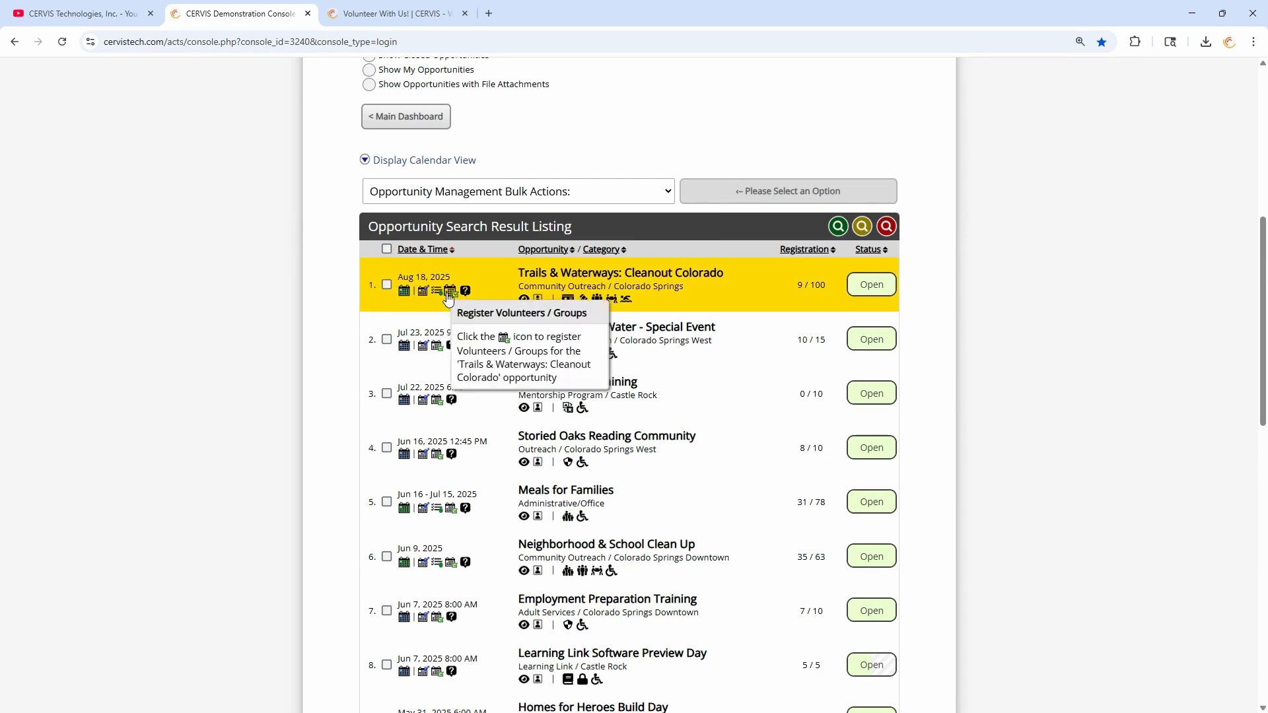
left_click(450, 291)
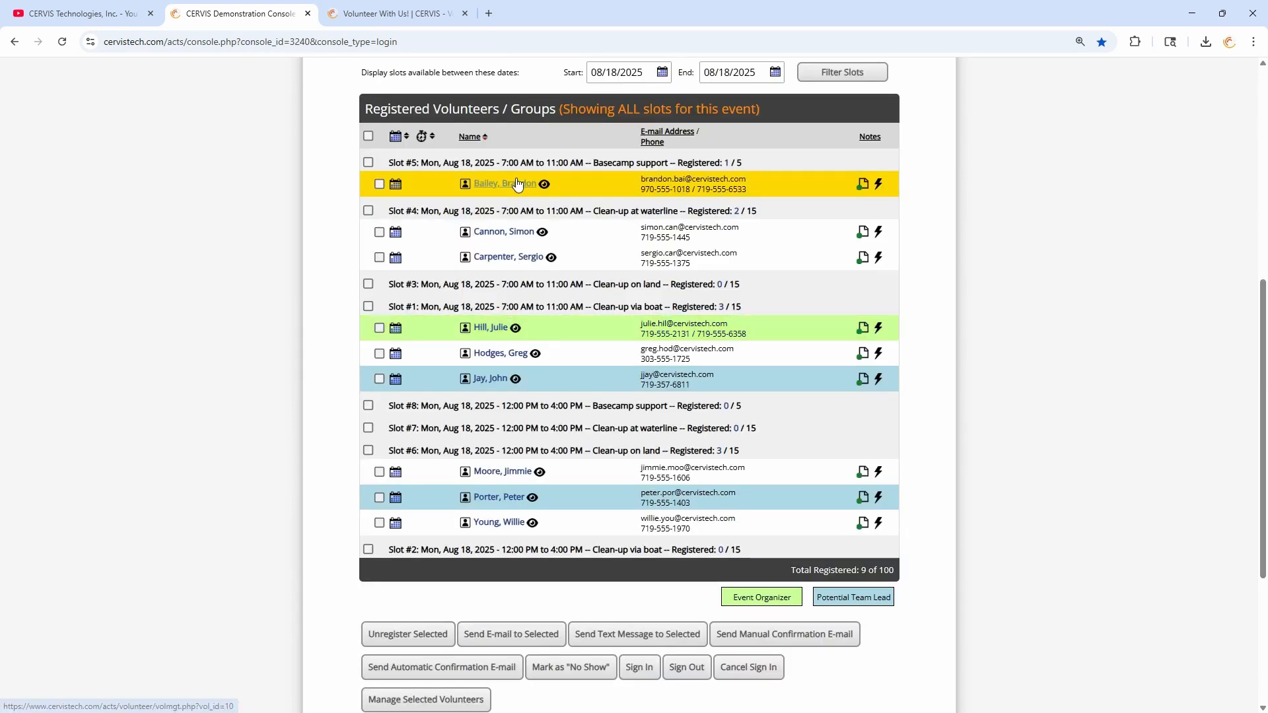
left_click(369, 163)
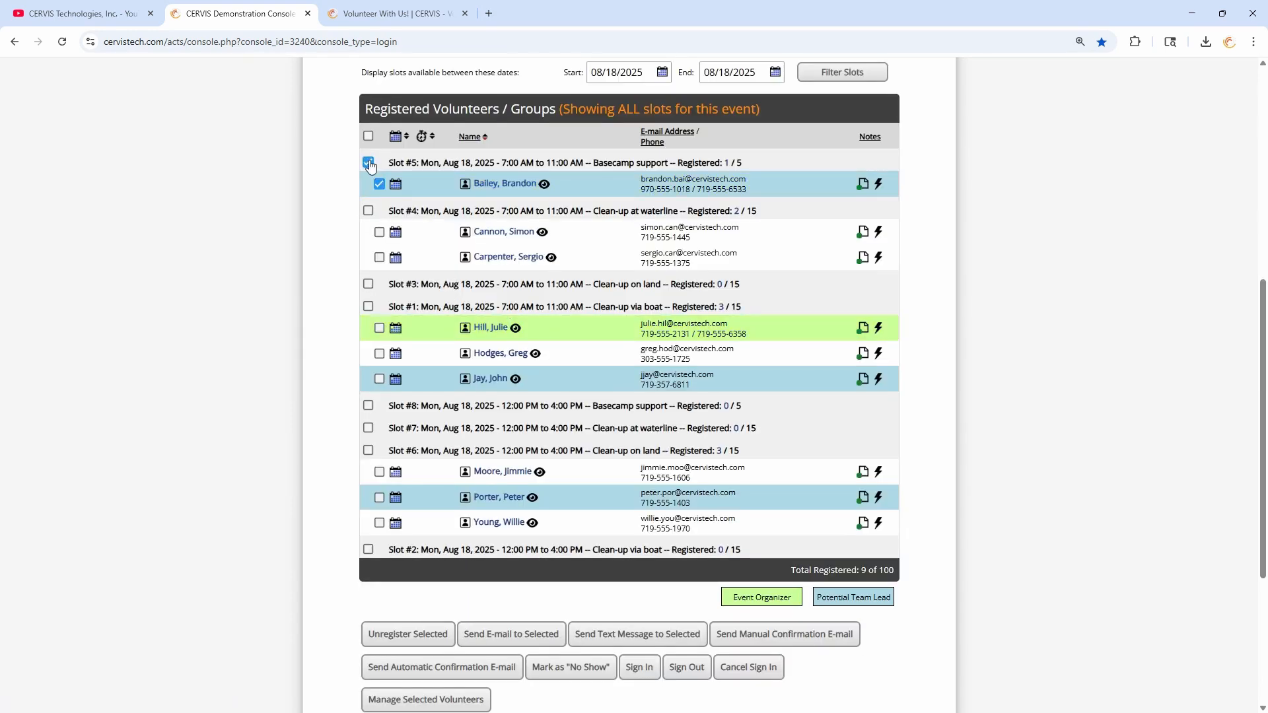
left_click(368, 163)
scroll(472, 363, "down", 4)
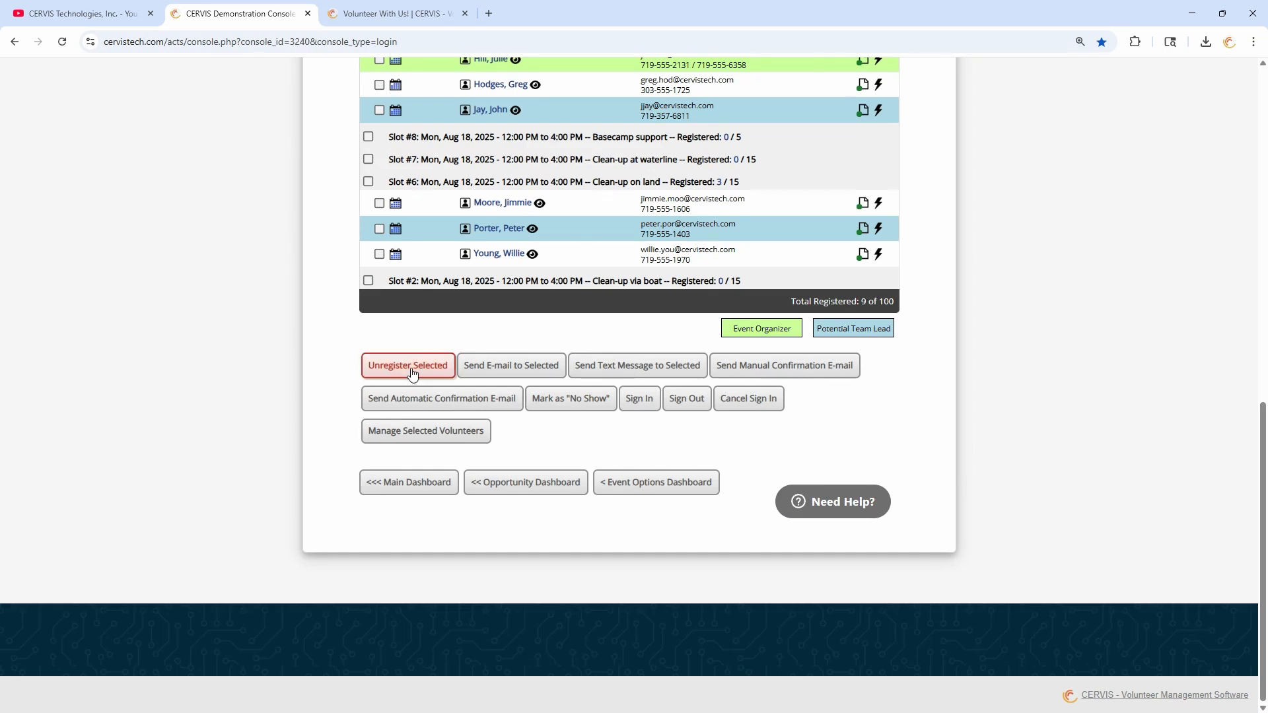
scroll(406, 423, "up", 2)
scroll(407, 498, "up", 1)
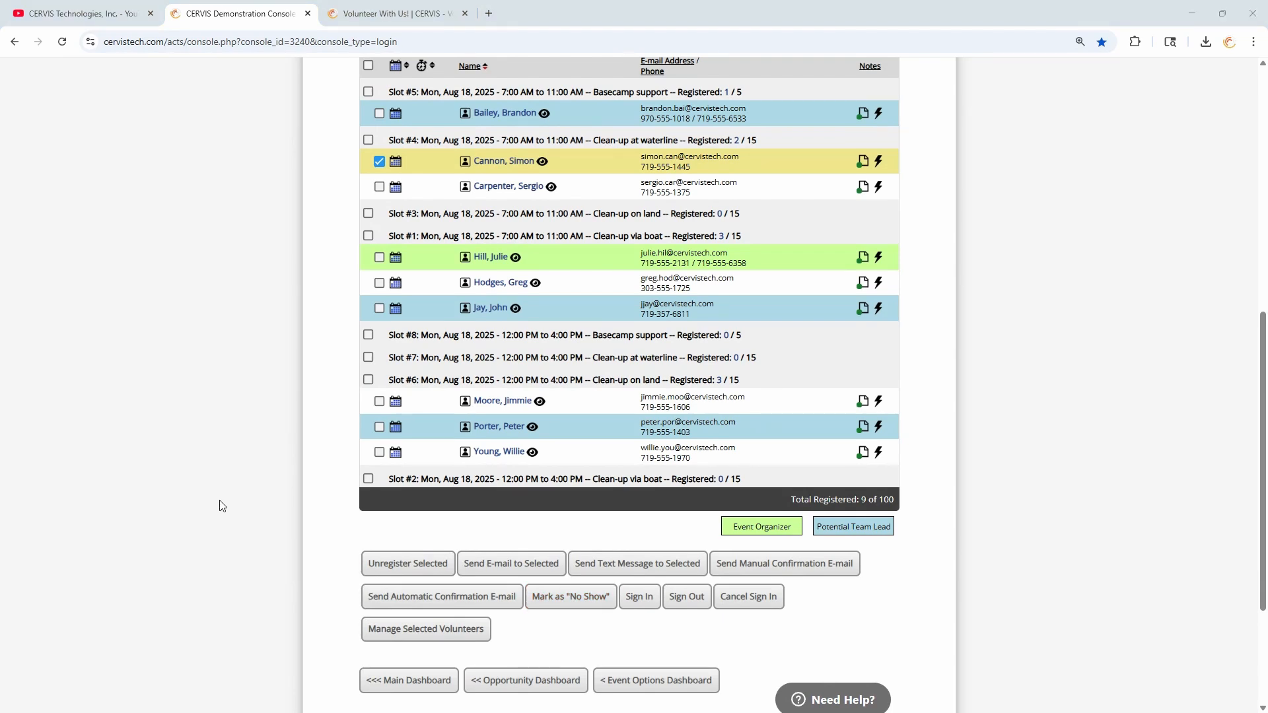
left_click(324, 522)
scroll(485, 531, "up", 7)
scroll(481, 357, "down", 3)
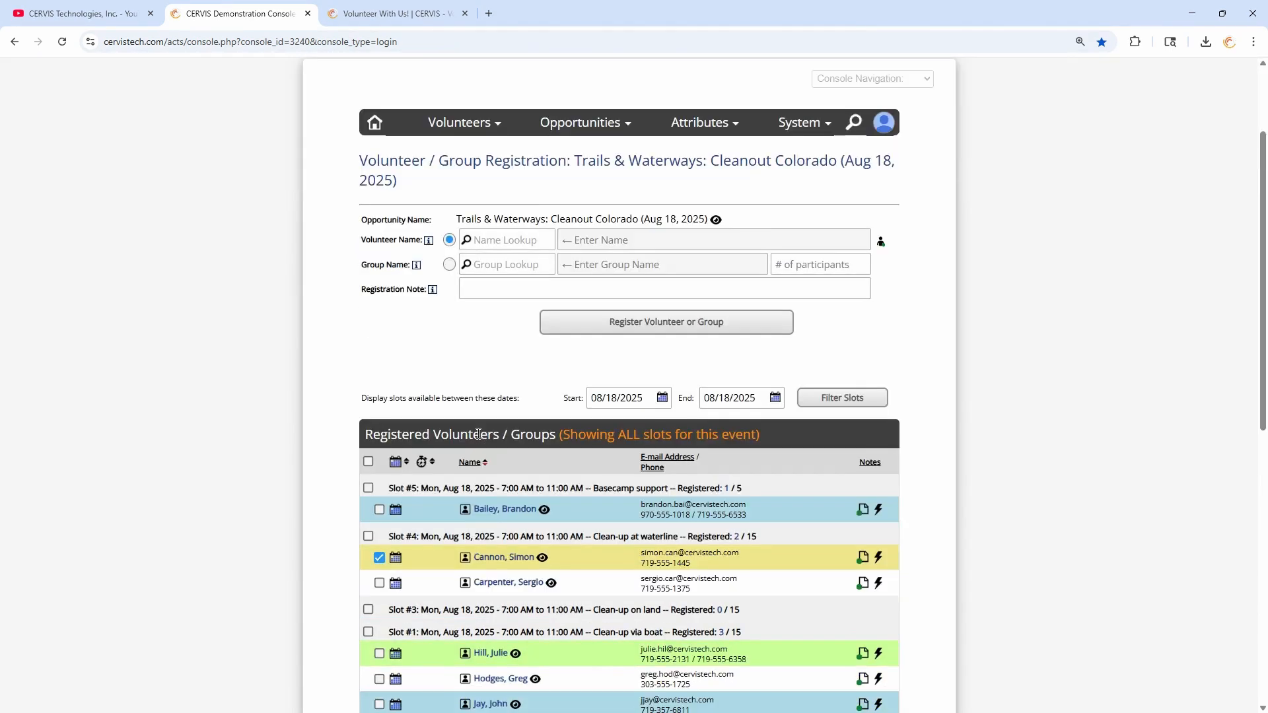
scroll(481, 356, "down", 6)
- Open Mobile Food Pantry Food Distribution's registrations and review volunteers' registration and sign-in times
left_click(528, 484)
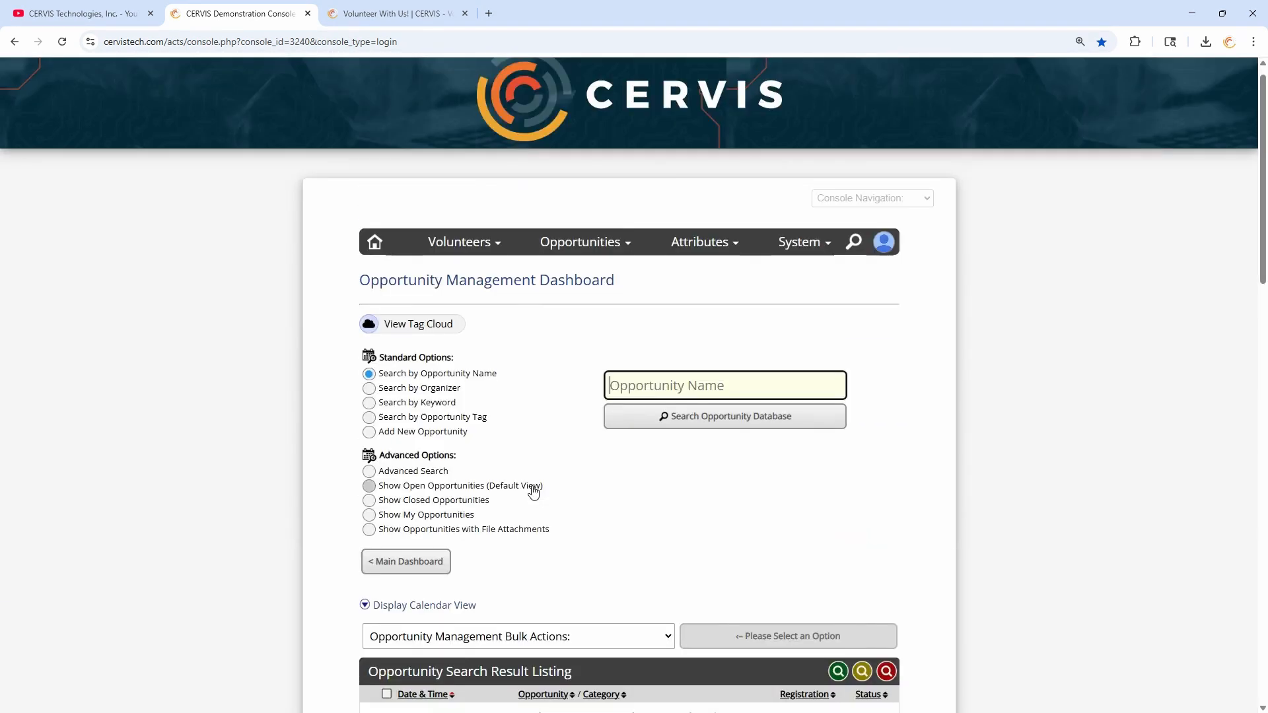
scroll(528, 462, "down", 5)
scroll(529, 384, "down", 4)
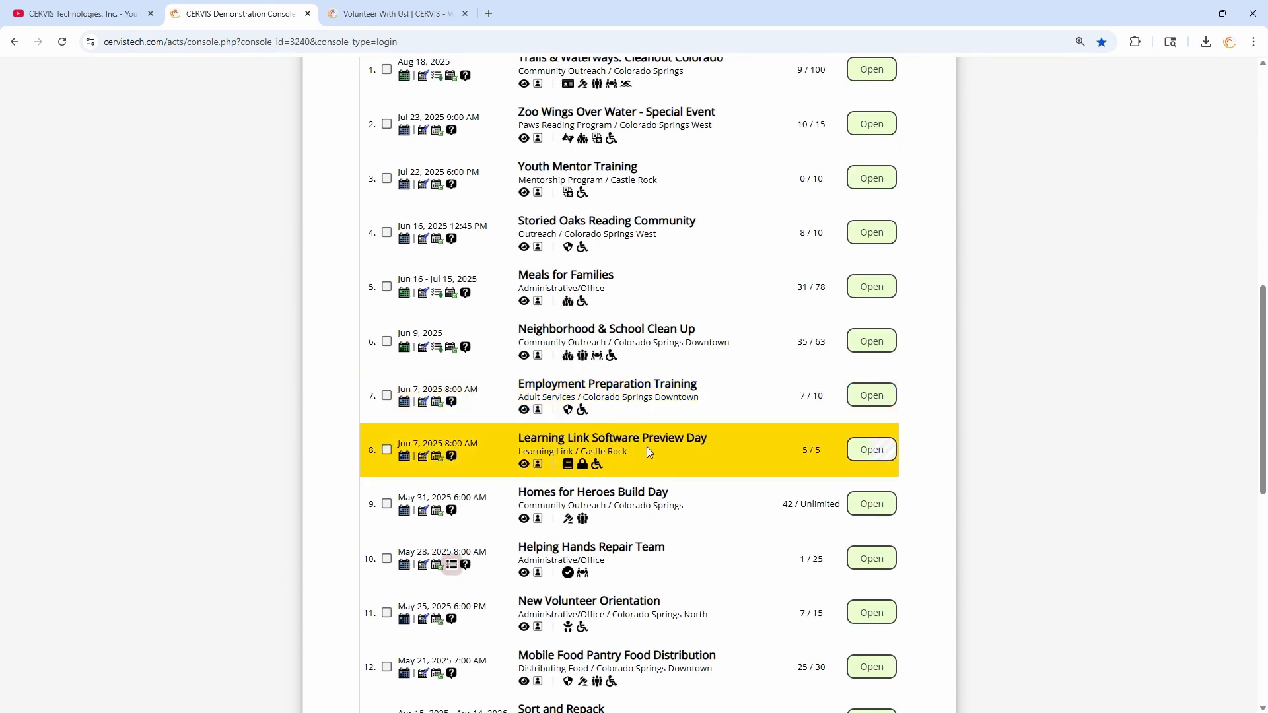
scroll(616, 654, "down", 1)
scroll(617, 654, "down", 1)
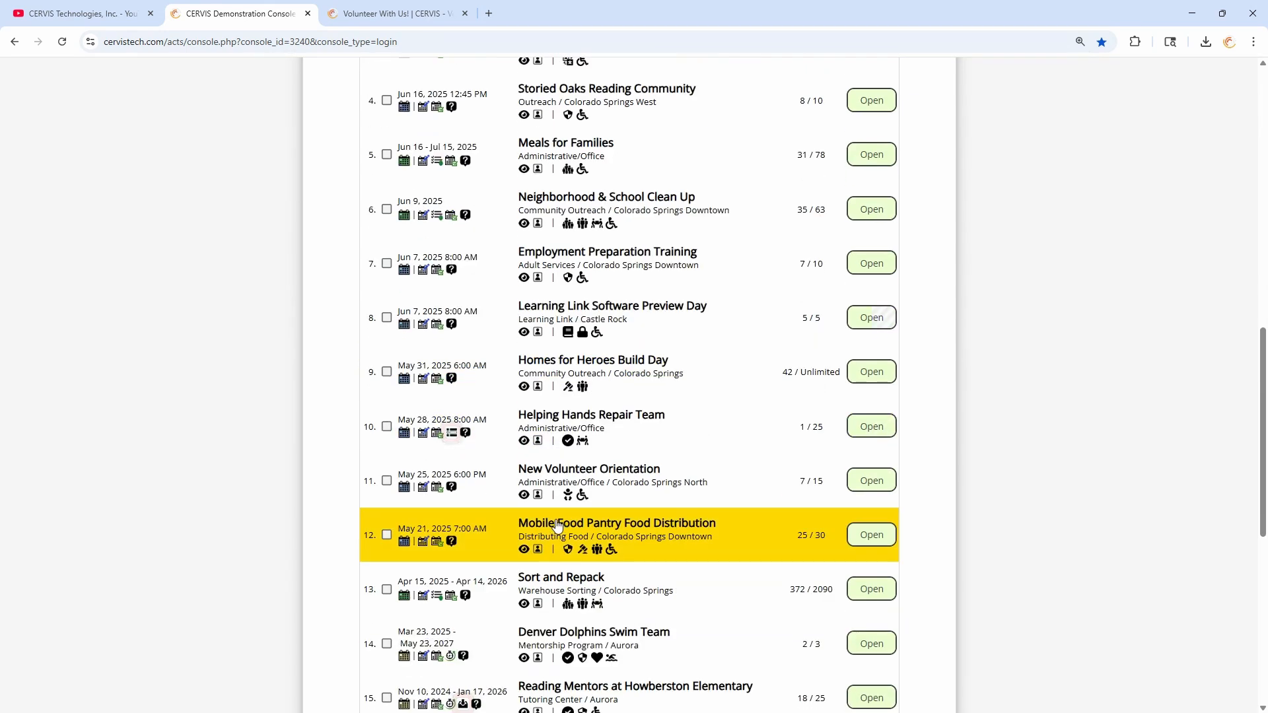
left_click(423, 540)
scroll(436, 422, "up", 7)
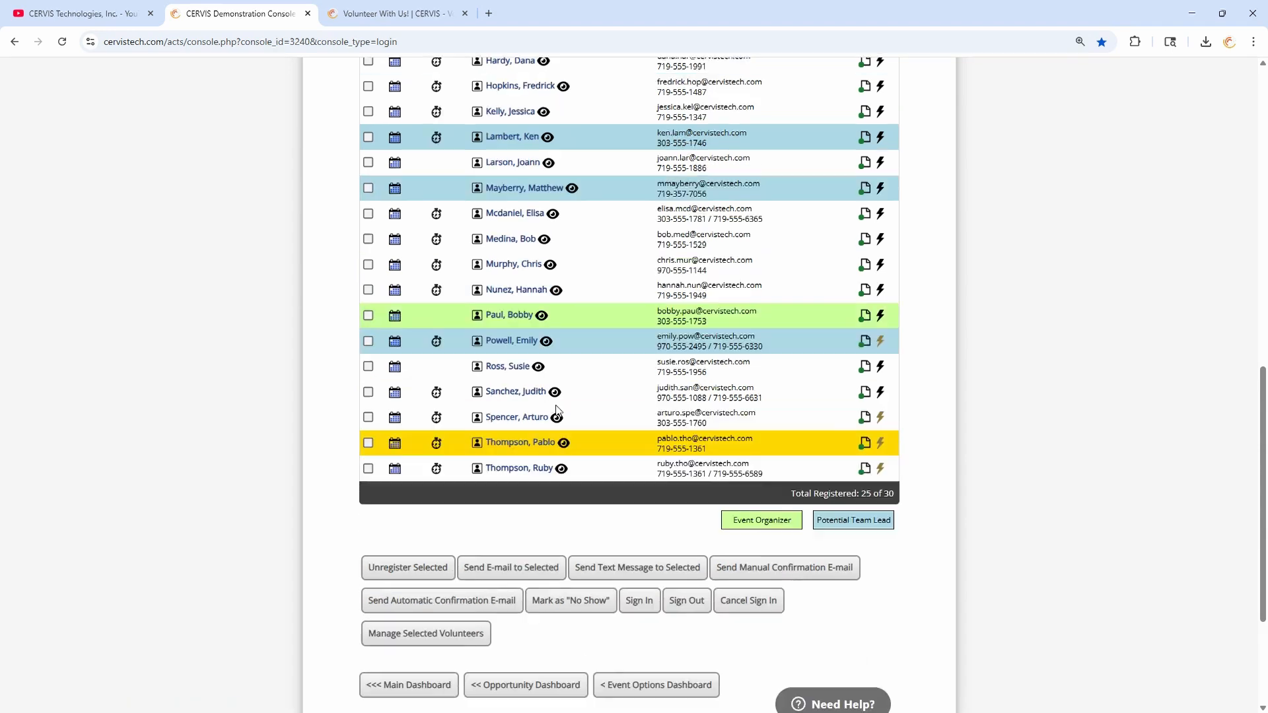
mouse_move(436, 328)
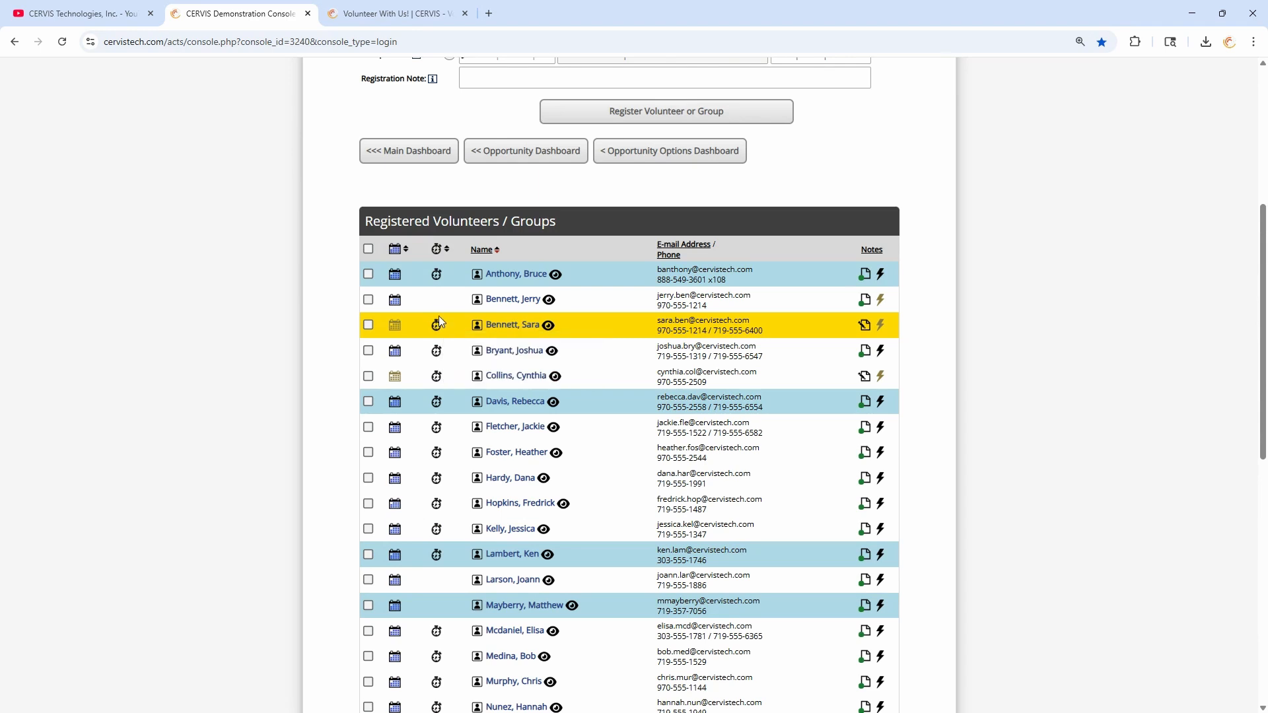
mouse_move(399, 281)
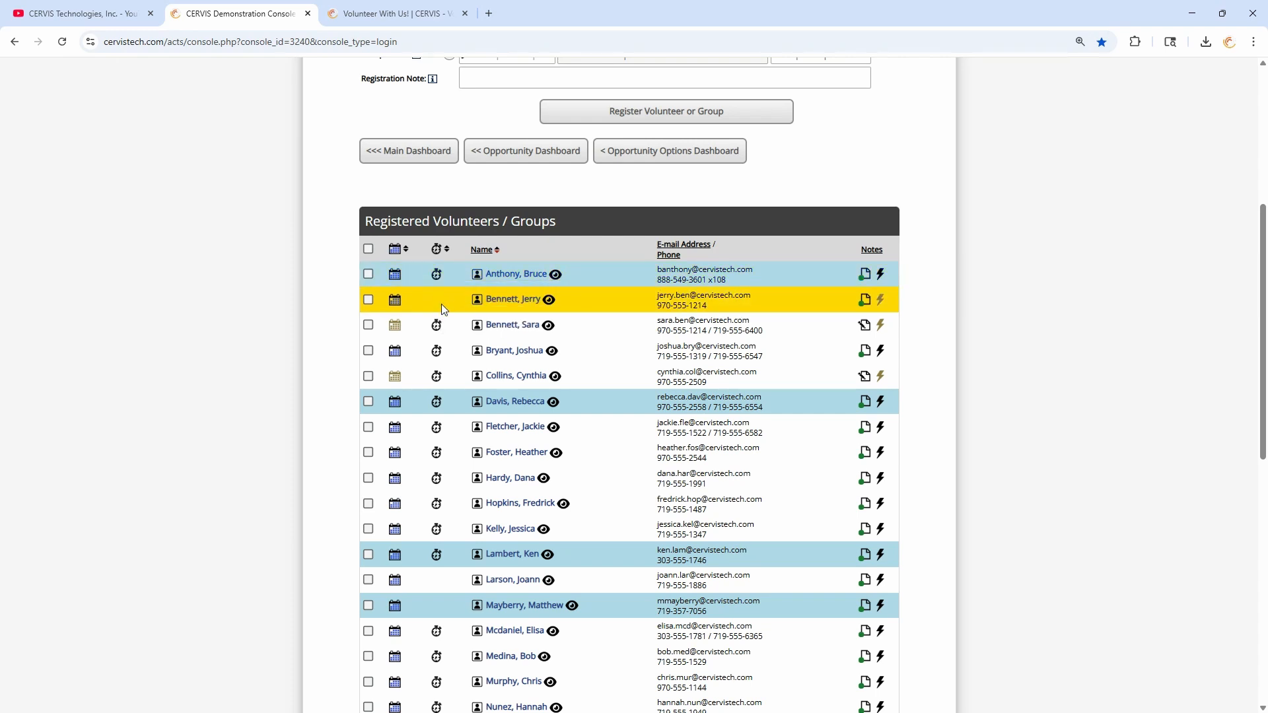
mouse_move(437, 327)
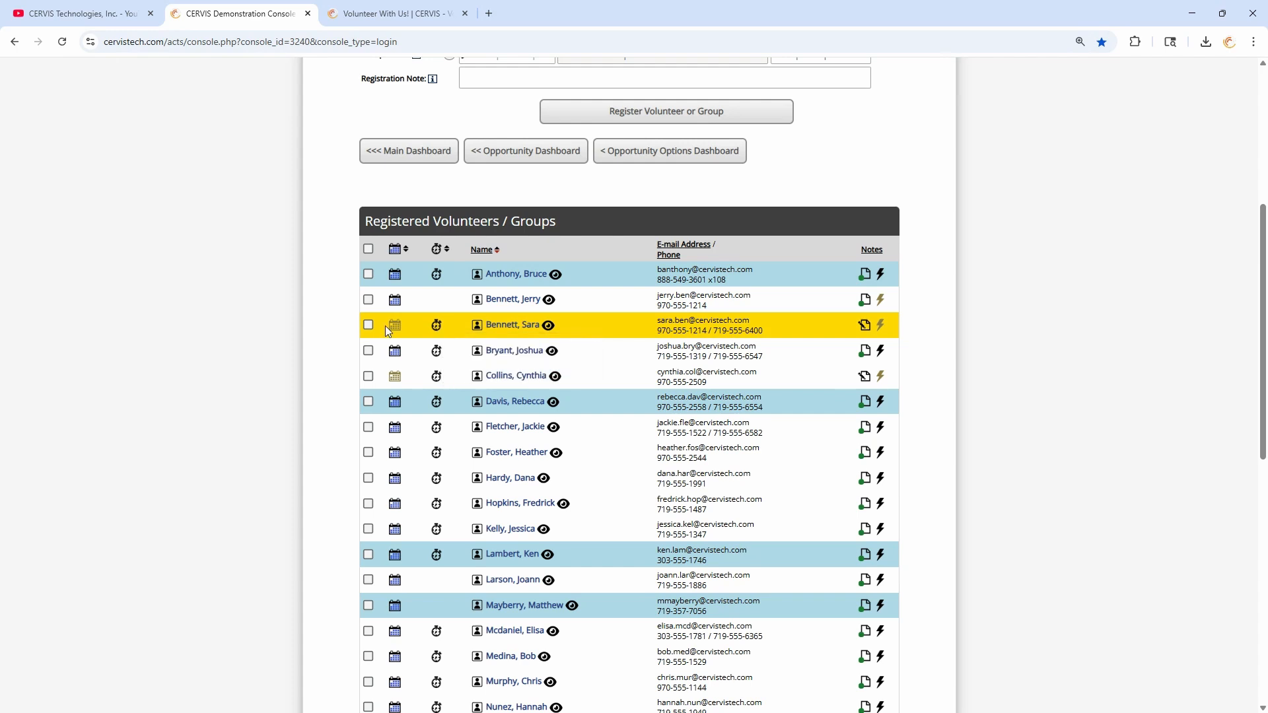
mouse_move(396, 329)
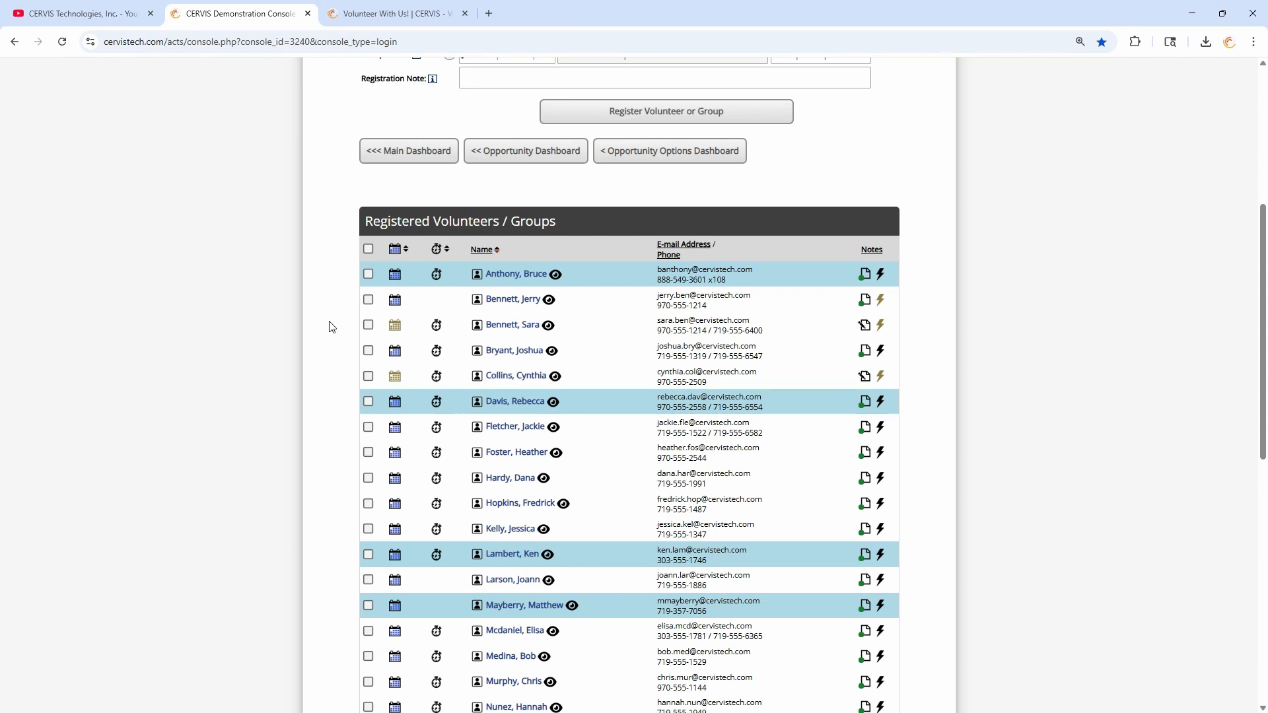
scroll(334, 327, "up", 1)
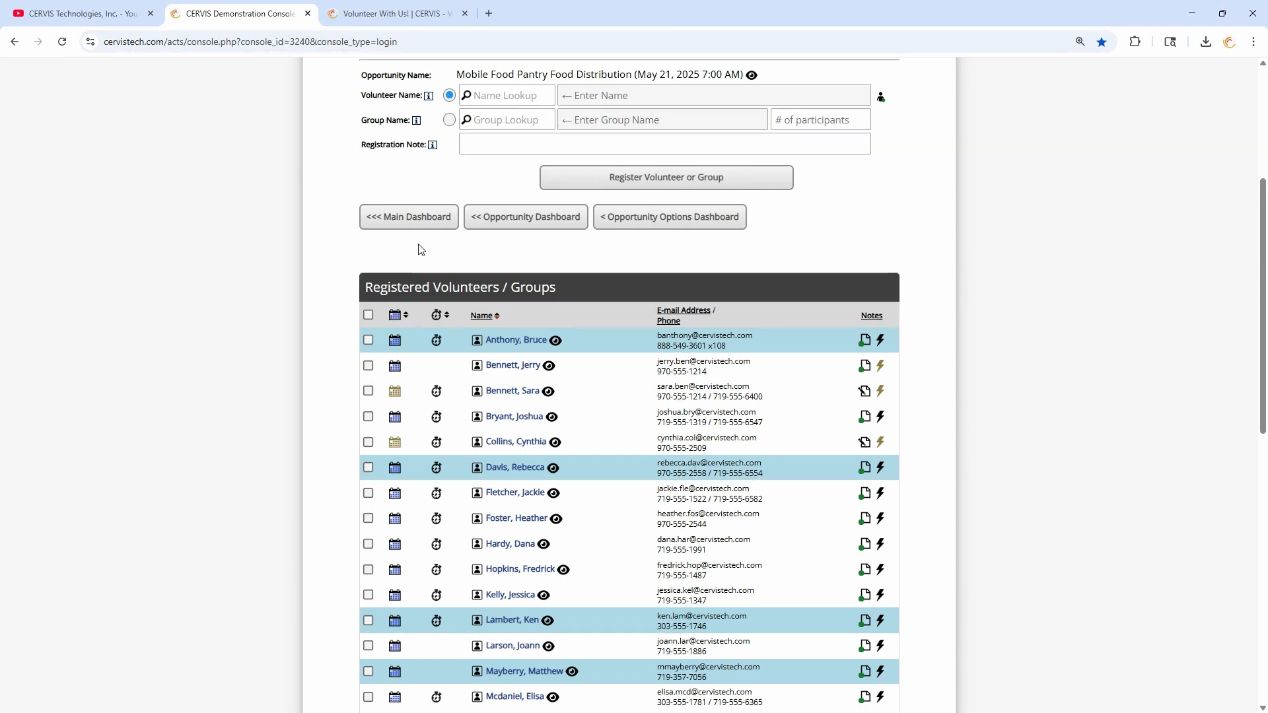
- Search the Need Help widget for 'reports', then start a message in the Priority Email Support form
left_click(424, 218)
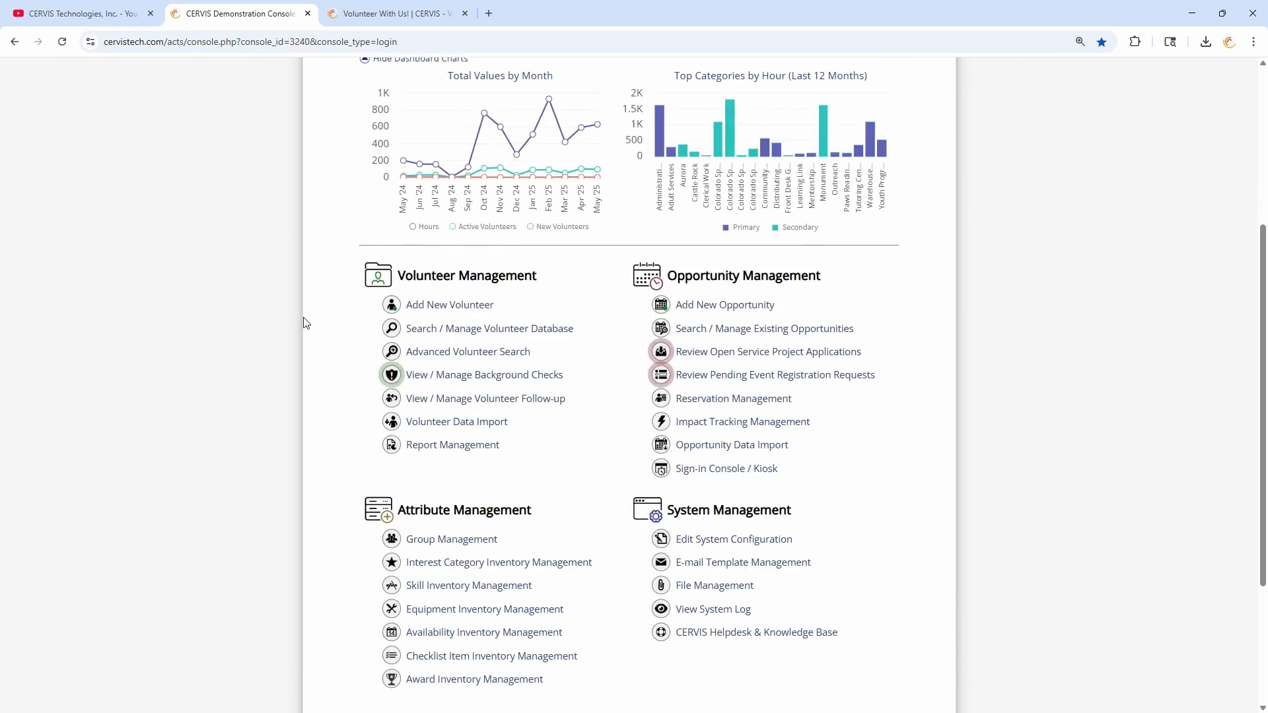
scroll(296, 325, "down", 3)
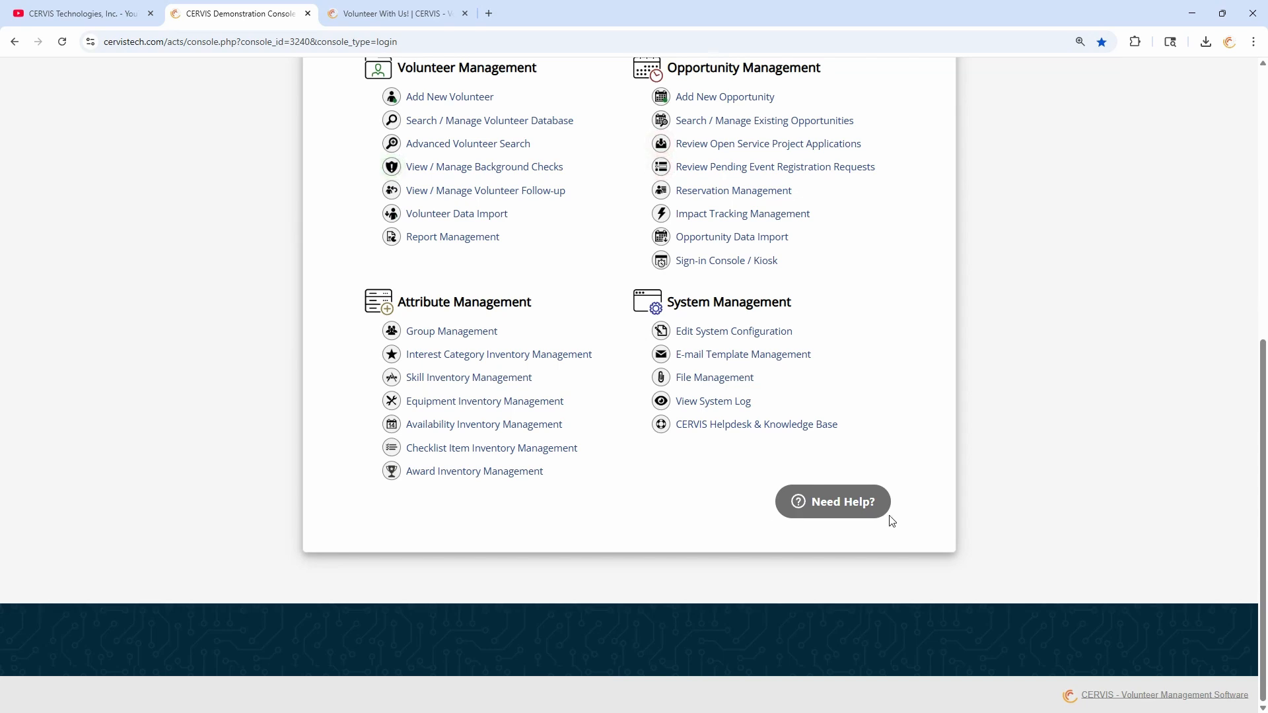
left_click(852, 503)
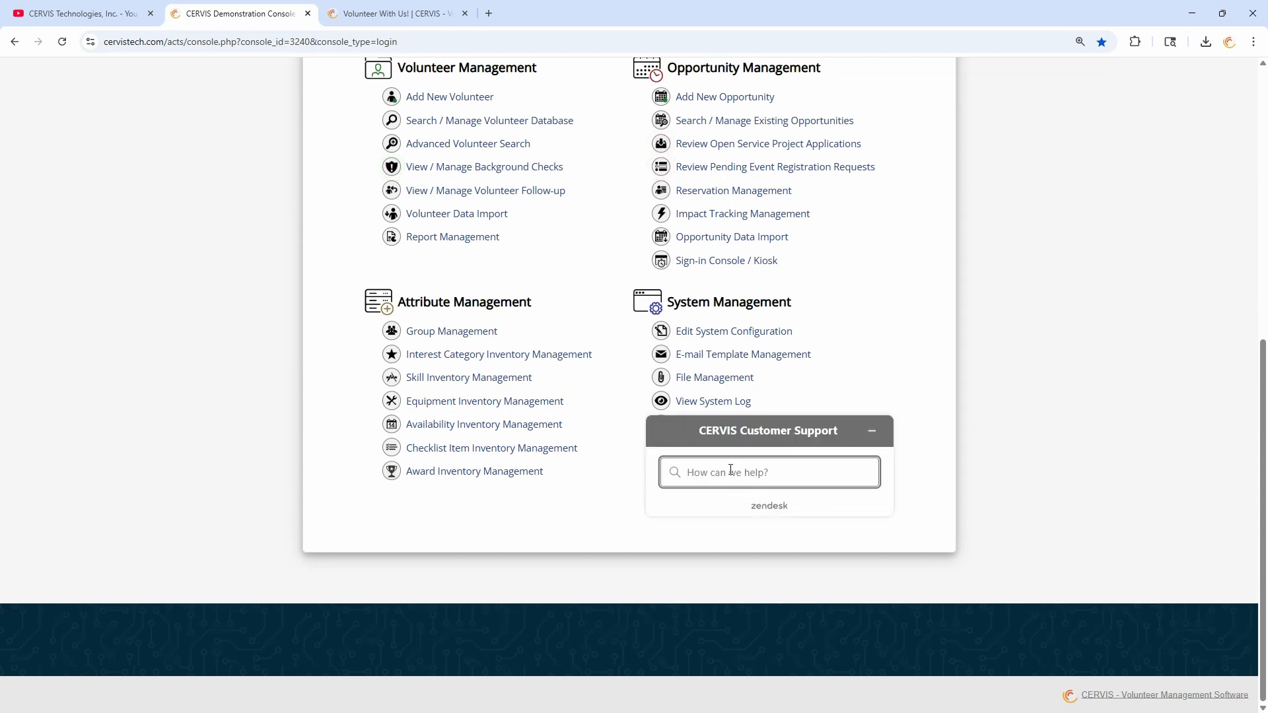
type("reports")
key("Return")
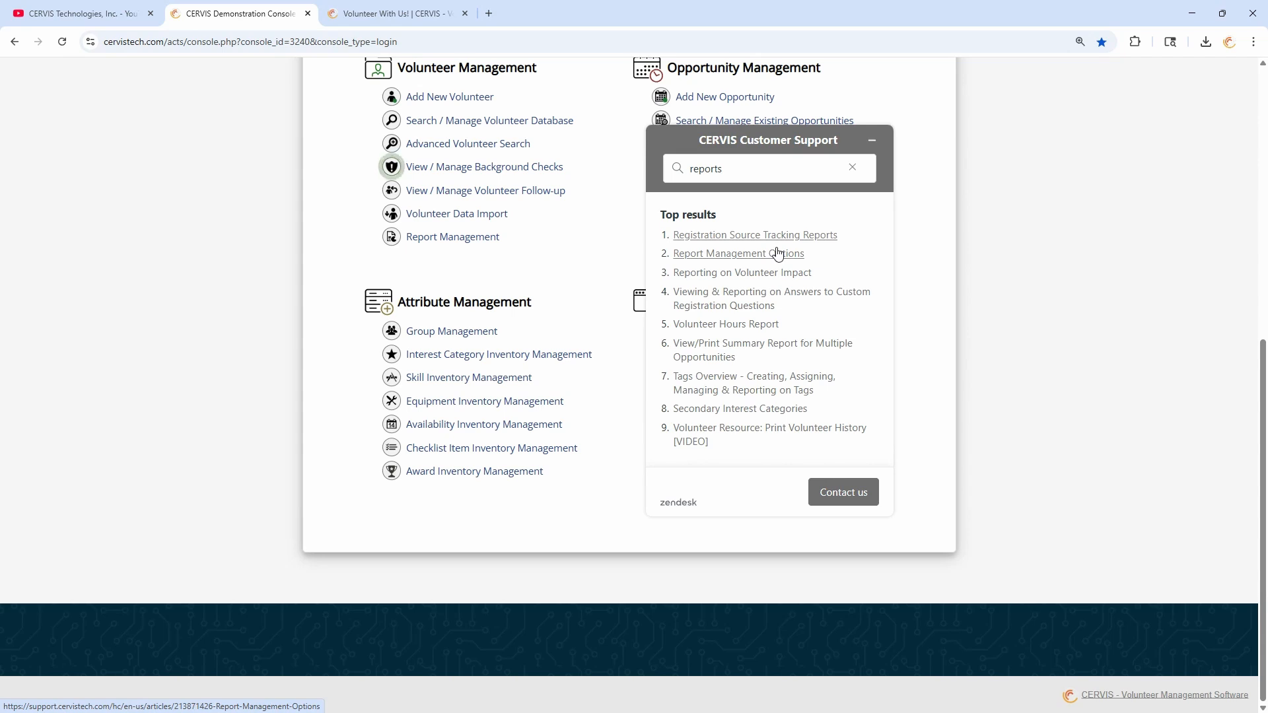
left_click(850, 492)
left_click(772, 377)
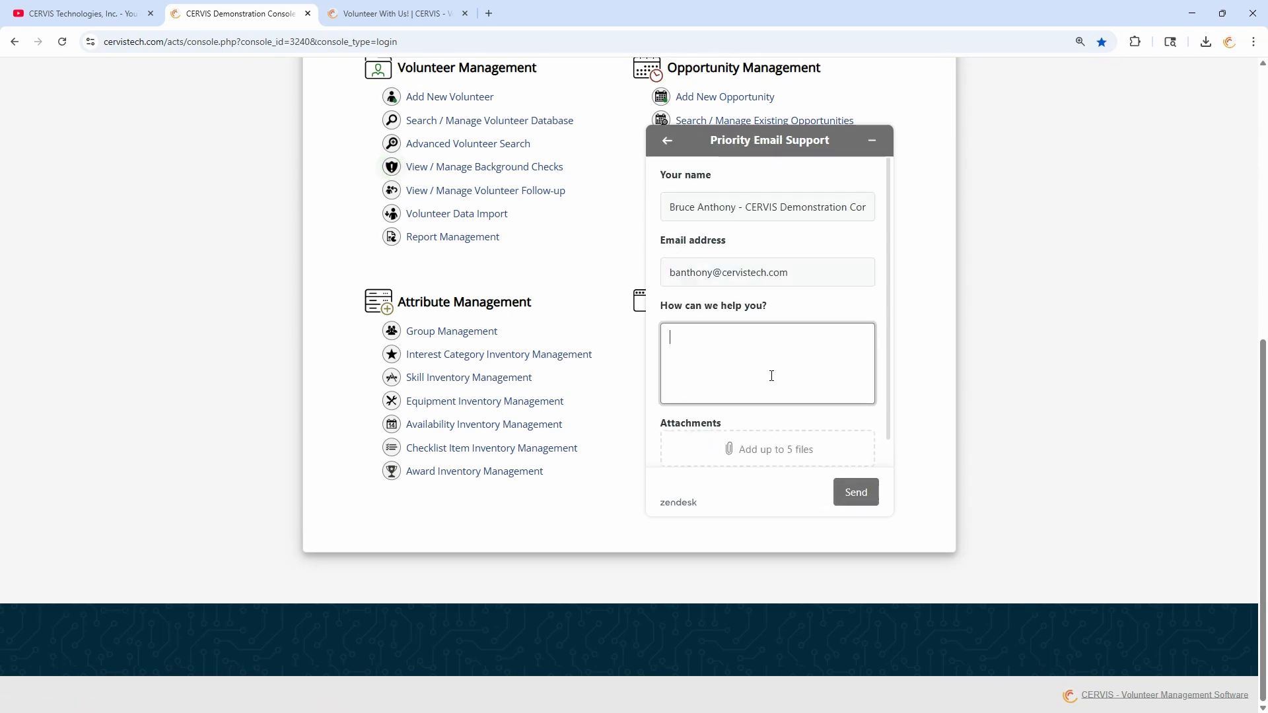